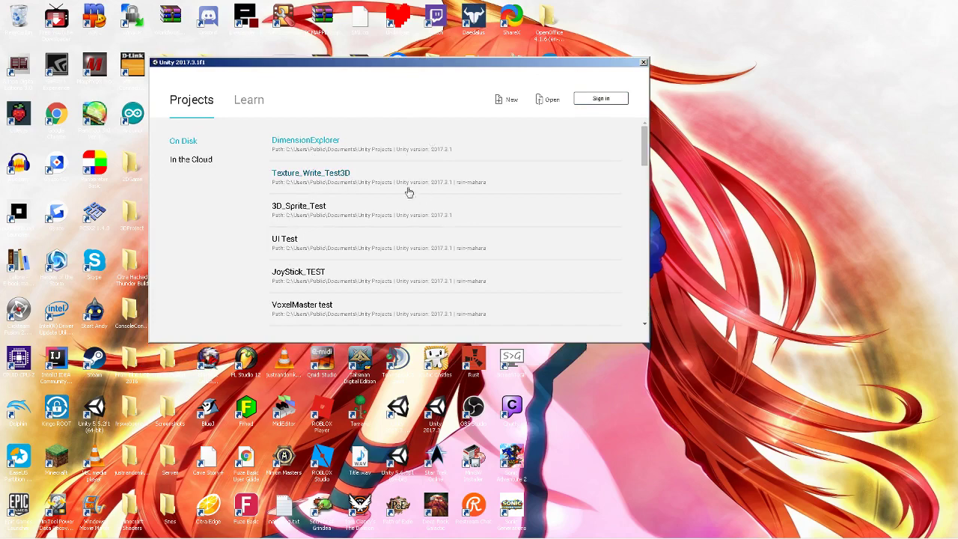
Start a new Unity project set to 2D, and briefly bring up Visual Studio before minimising it
{"action": "left_click", "coordinate": [514, 109]}
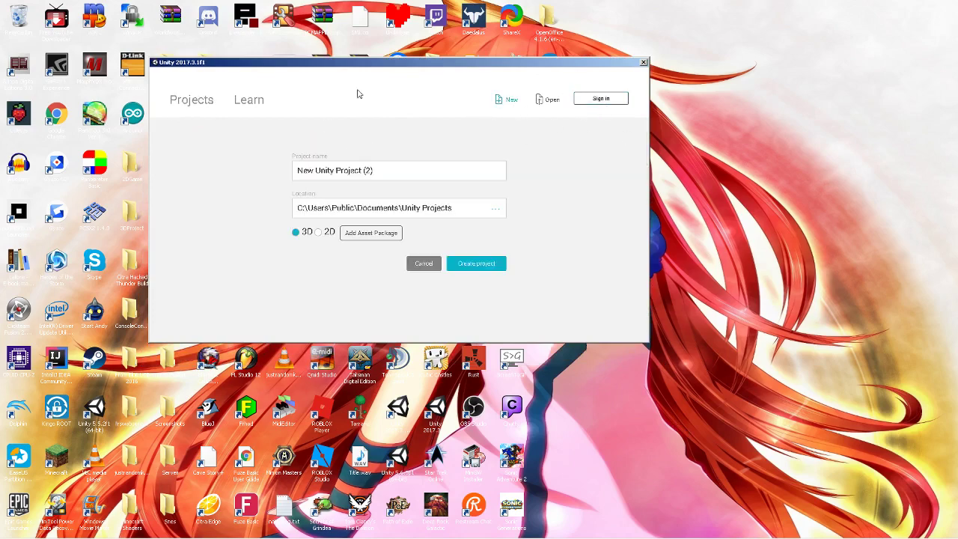
{"action": "left_click_drag", "start_coordinate": [400, 70], "coordinate": [486, 85]}
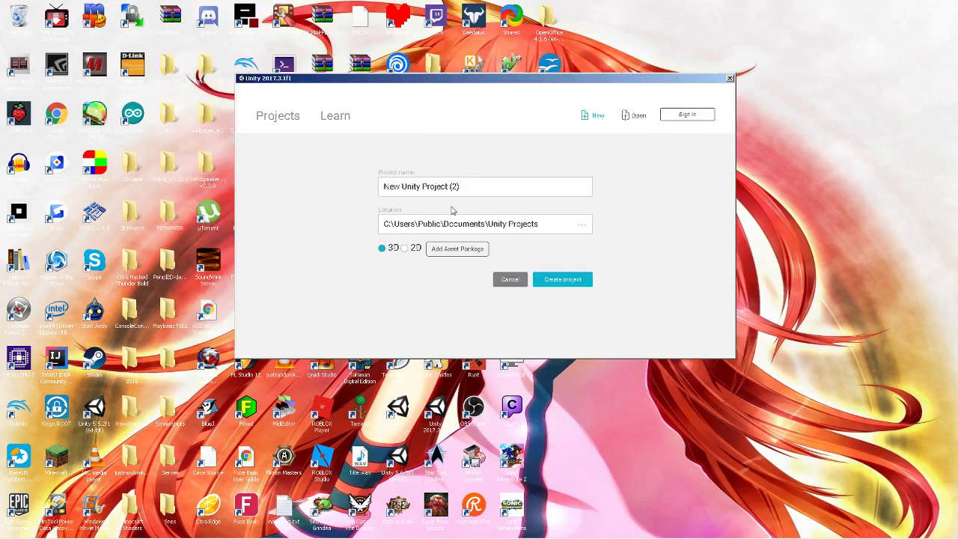
{"action": "left_click", "coordinate": [672, 528]}
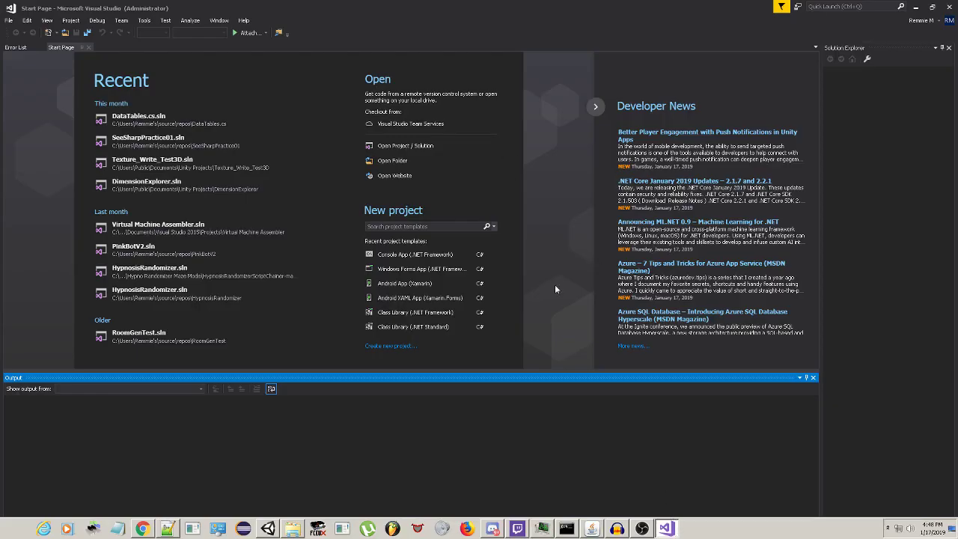
{"action": "left_click", "coordinate": [907, 5]}
{"action": "left_click_drag", "start_coordinate": [461, 186], "coordinate": [382, 187]}
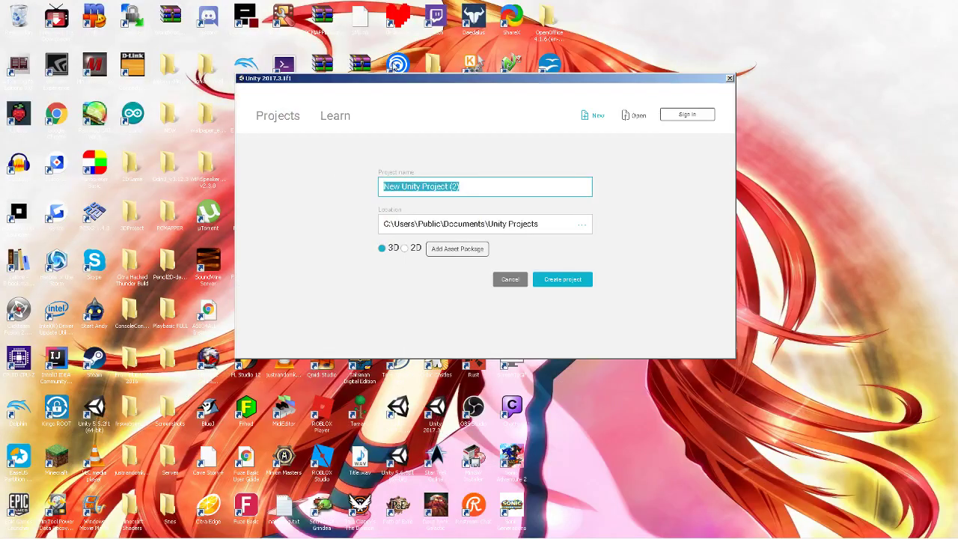
{"action": "left_click_drag", "start_coordinate": [483, 189], "coordinate": [381, 193]}
{"action": "left_click", "coordinate": [406, 249]}
Name the new project "Tutorial 00" and create it in the Unity Projects folder
{"action": "left_click_drag", "start_coordinate": [450, 193], "coordinate": [315, 188]}
{"action": "type", "text": "Tutoi"}
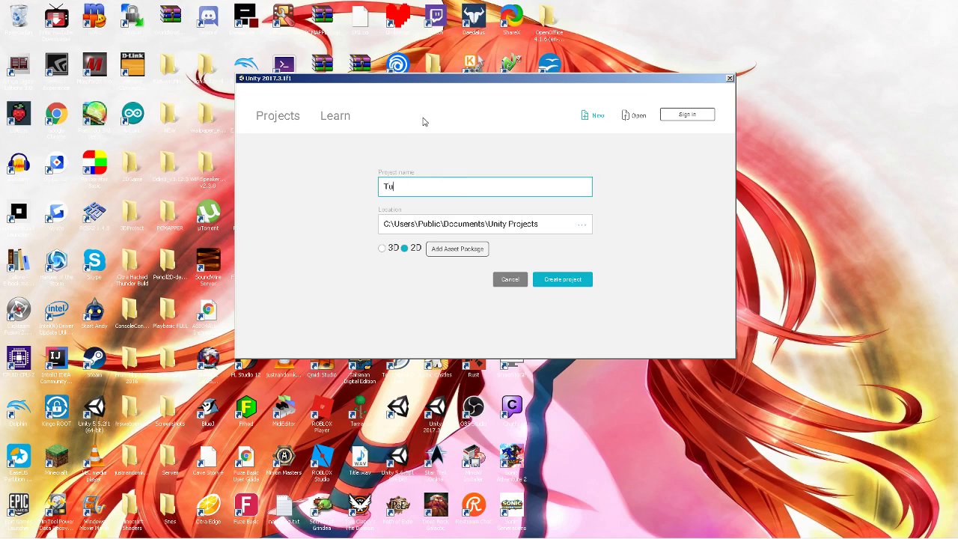
{"action": "key", "text": "BackSpace"}
{"action": "key", "text": "BackSpace"}
{"action": "key", "text": "BackSpace"}
{"action": "key", "text": "BackSpace"}
{"action": "type", "text": "tor"}
{"action": "key", "text": "BackSpace"}
{"action": "key", "text": "BackSpace"}
{"action": "key", "text": "BackSpace"}
{"action": "type", "text": "uto"}
{"action": "left_click", "coordinate": [562, 280]}
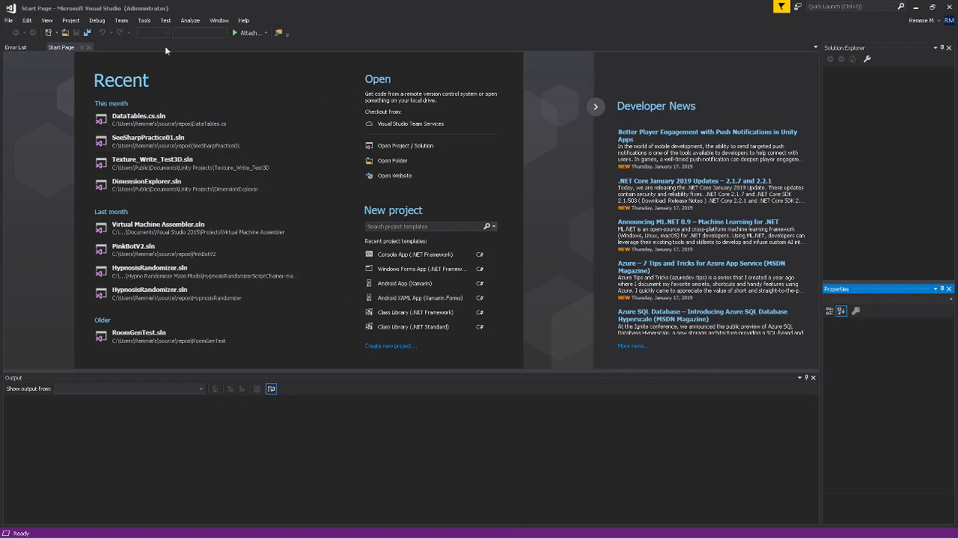
Minimise Visual Studio and hide all desktop icons
{"action": "left_click", "coordinate": [916, 7]}
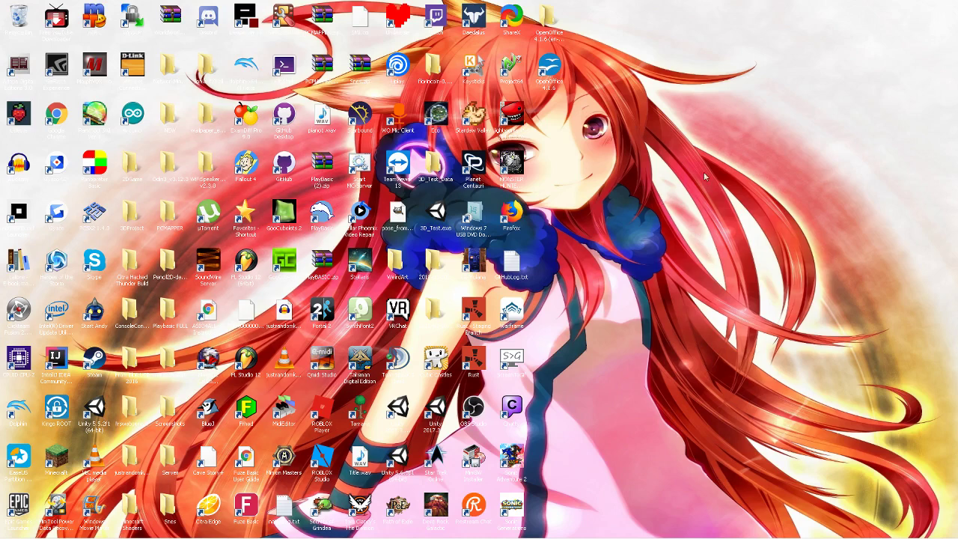
{"action": "right_click", "coordinate": [661, 197]}
{"action": "mouse_move", "coordinate": [688, 202]}
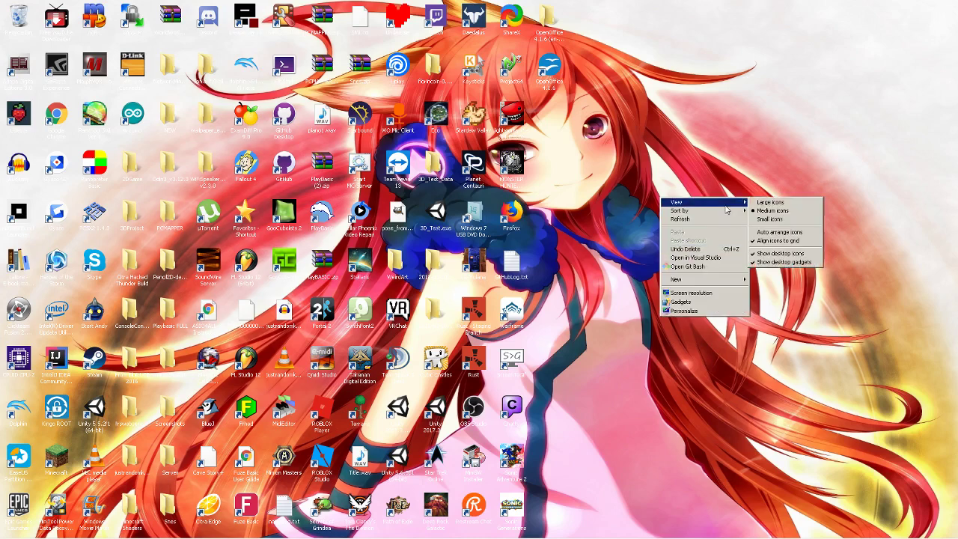
{"action": "left_click", "coordinate": [799, 258]}
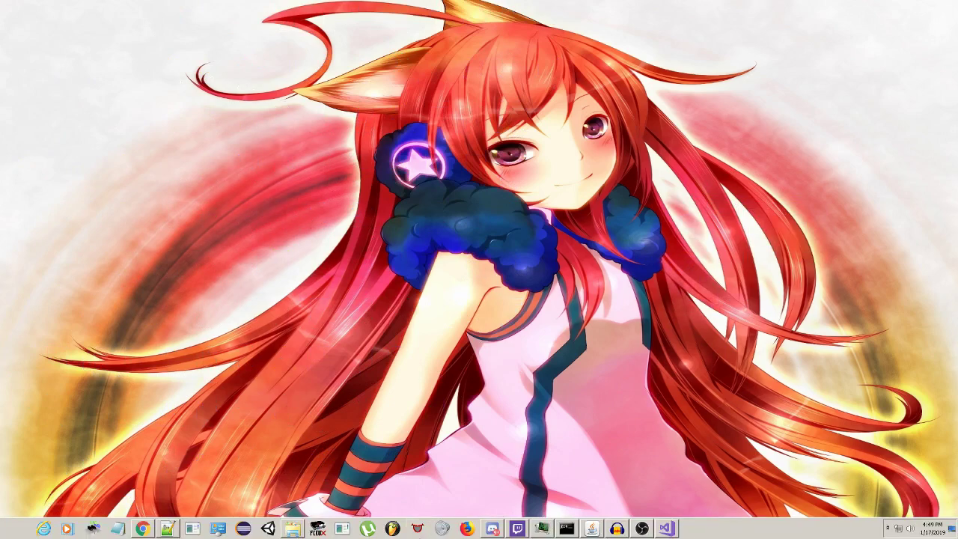
Check the CPU and memory usage in Task Manager, and minimise it again
{"action": "left_click", "coordinate": [542, 528]}
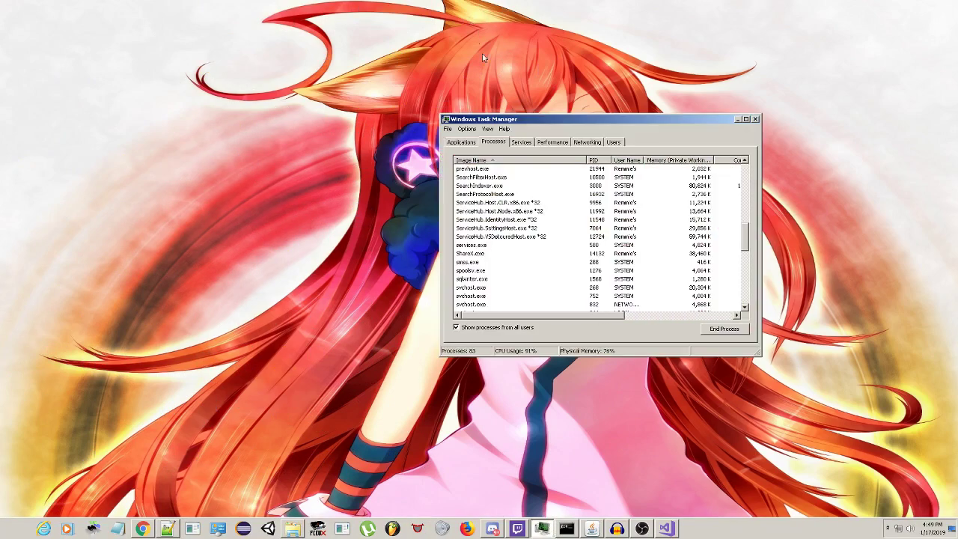
{"action": "left_click", "coordinate": [521, 142]}
{"action": "left_click", "coordinate": [553, 142]}
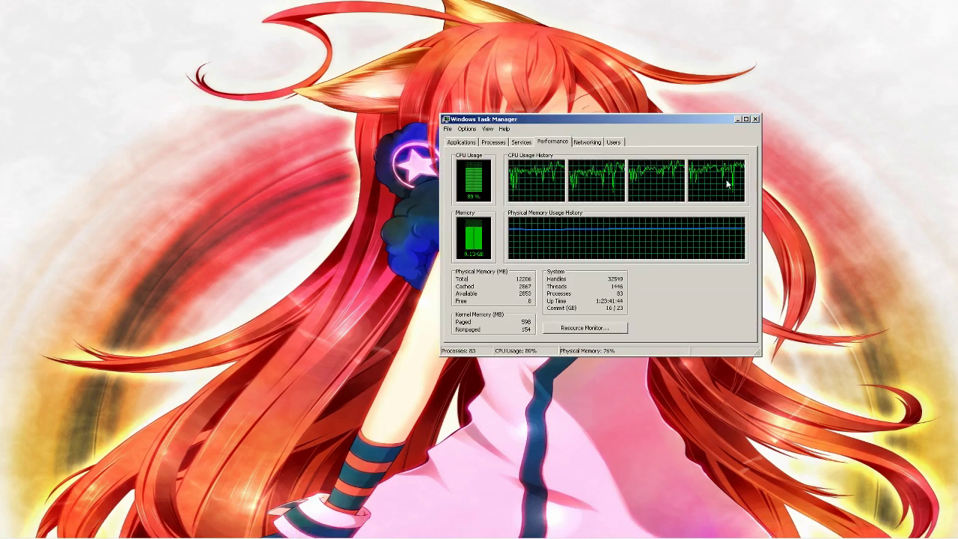
{"action": "double_click", "coordinate": [535, 186]}
{"action": "double_click", "coordinate": [476, 238]}
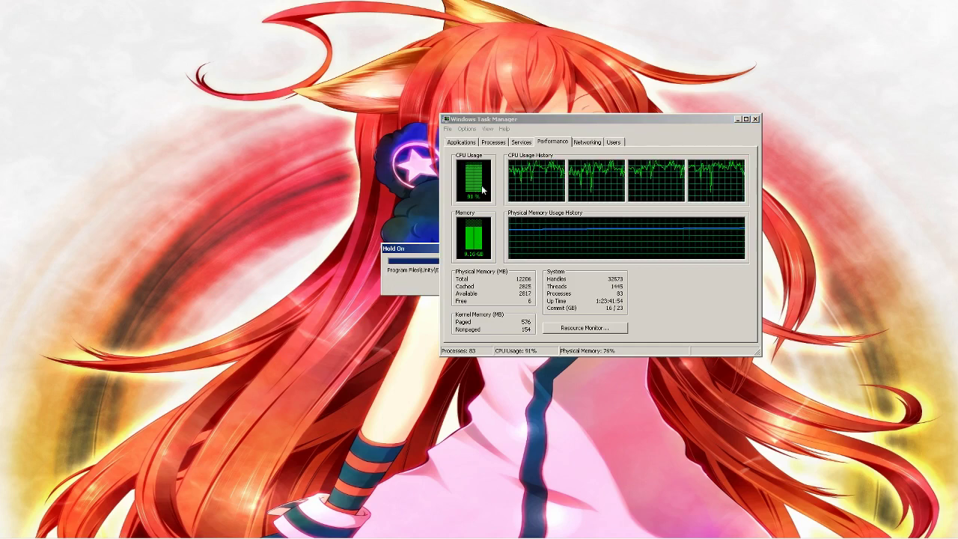
{"action": "left_click", "coordinate": [737, 120]}
Quit Discord from the system tray and return to the Unity editor
{"action": "mouse_move", "coordinate": [760, 535]}
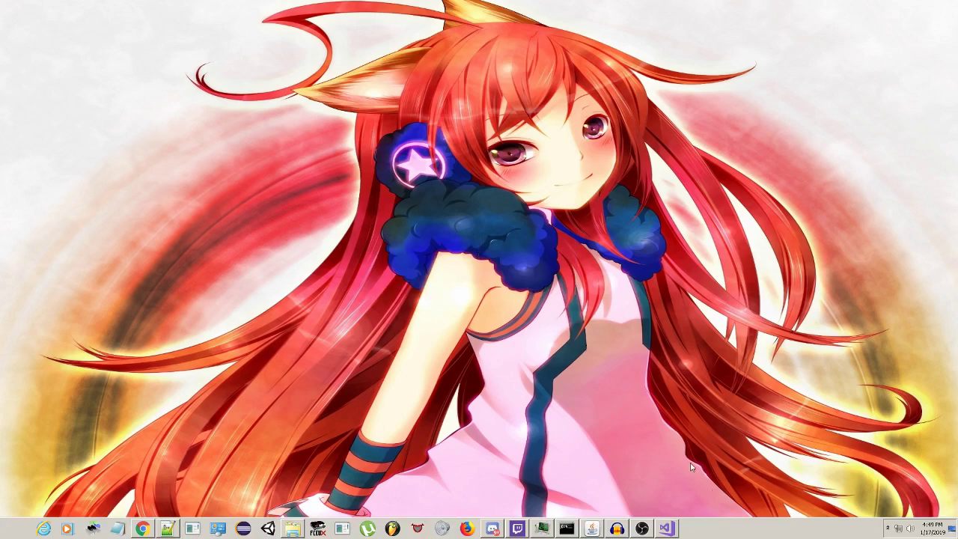
{"action": "left_click", "coordinate": [885, 529]}
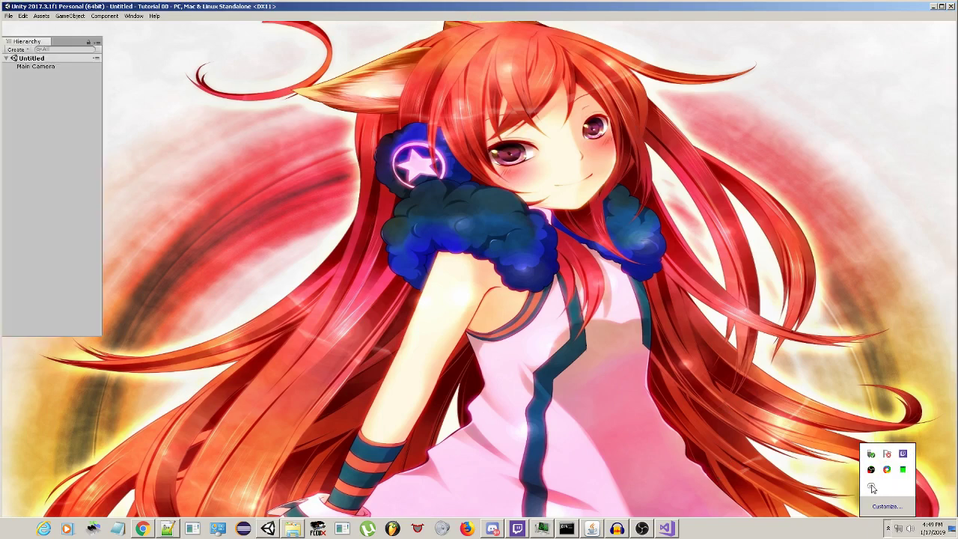
{"action": "right_click", "coordinate": [873, 487]}
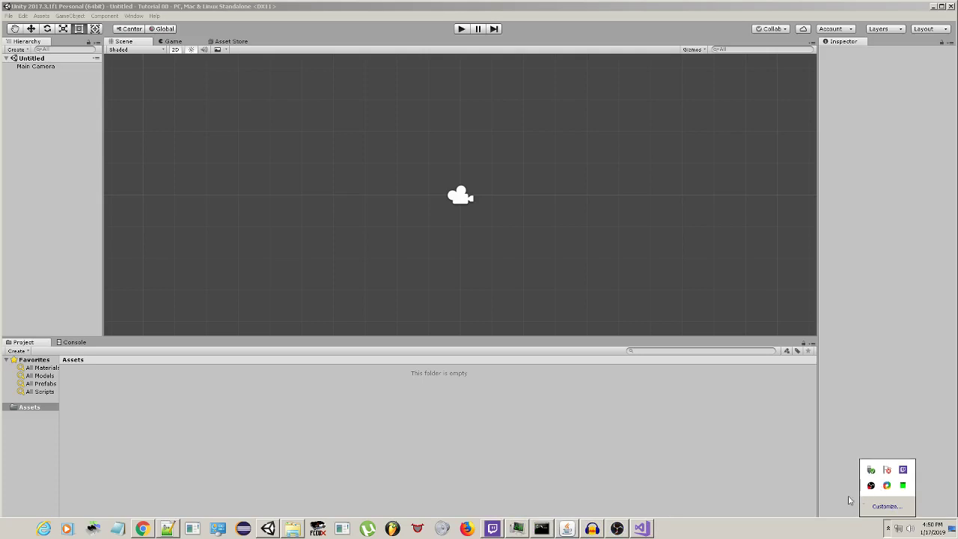
{"action": "left_click", "coordinate": [805, 533]}
{"action": "left_click", "coordinate": [306, 15]}
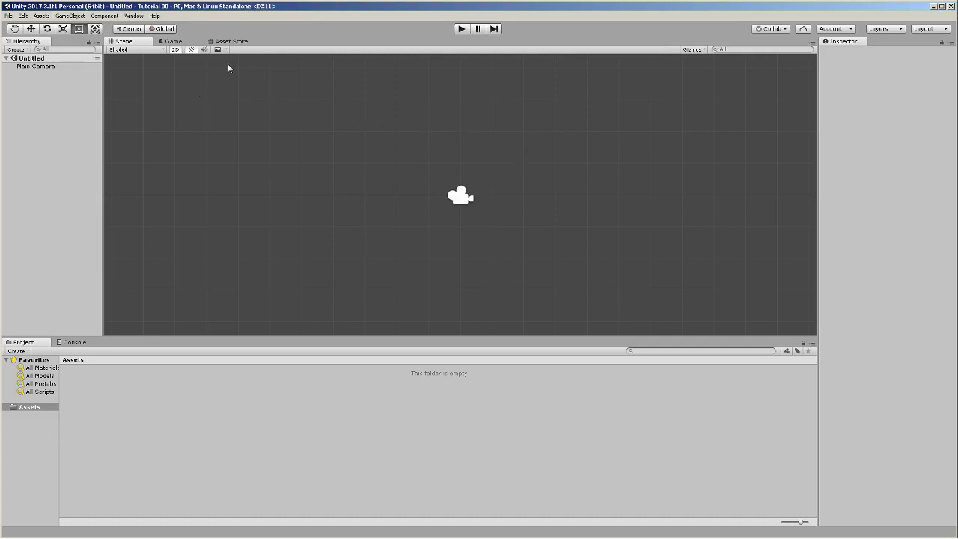
Create a new folder named "Tutorials" in the Documents library
{"action": "key", "text": "super"}
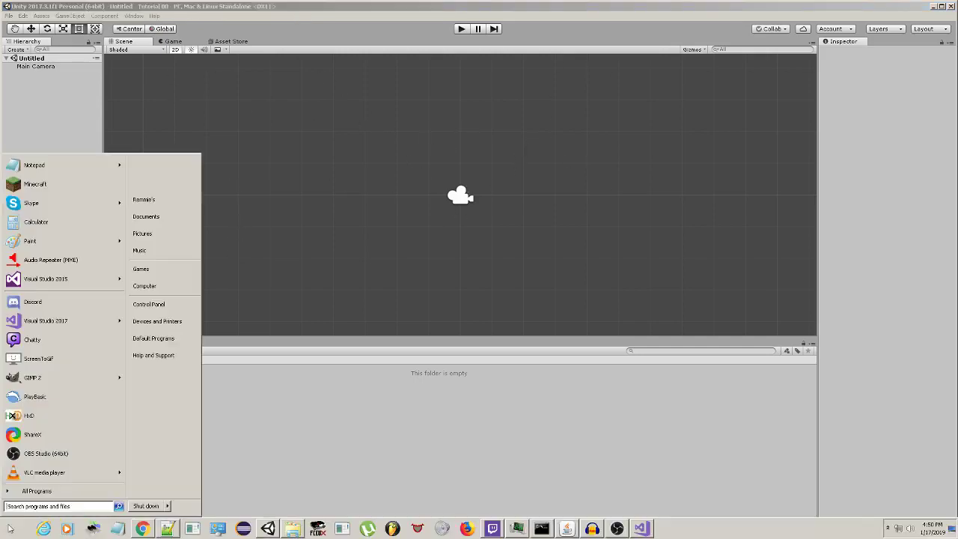
{"action": "left_click", "coordinate": [187, 214]}
{"action": "right_click", "coordinate": [328, 183]}
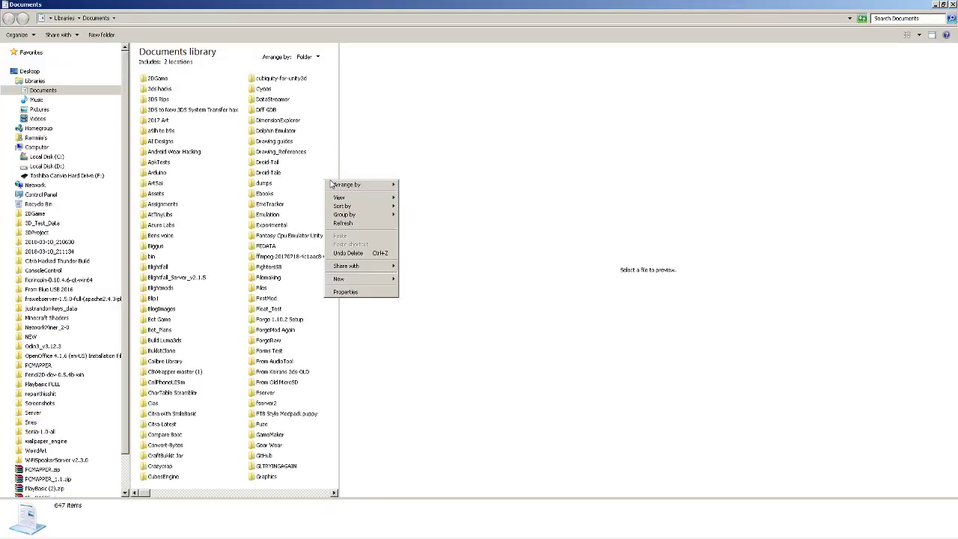
{"action": "mouse_move", "coordinate": [370, 281]}
{"action": "left_click", "coordinate": [445, 282]}
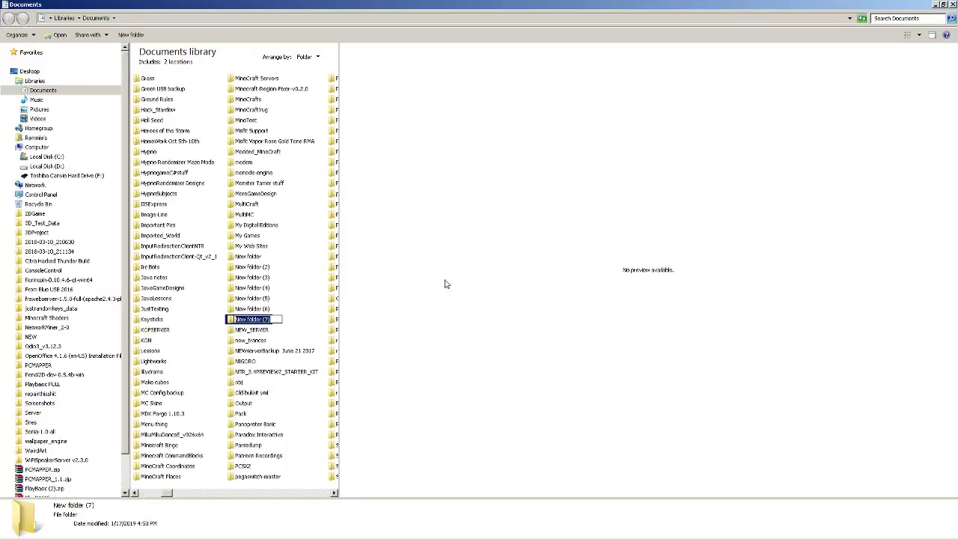
{"action": "type", "text": "Tutorials"}
{"action": "key", "text": "Return"}
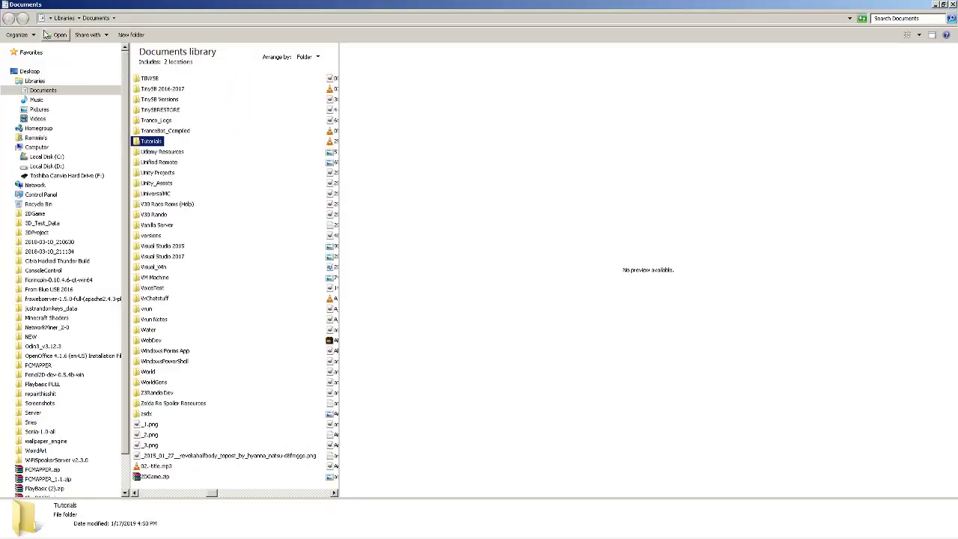
Create a subfolder named "Tutorial 00" inside the Tutorials folder
{"action": "double_click", "coordinate": [155, 144]}
{"action": "right_click", "coordinate": [200, 130]}
{"action": "mouse_move", "coordinate": [254, 230]}
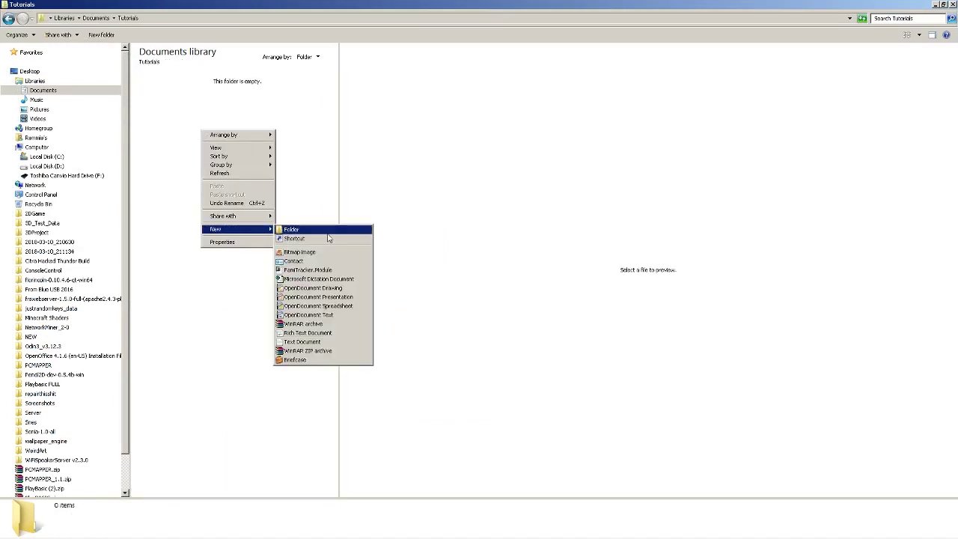
{"action": "left_click", "coordinate": [327, 233]}
{"action": "type", "text": "Tutorial 00"}
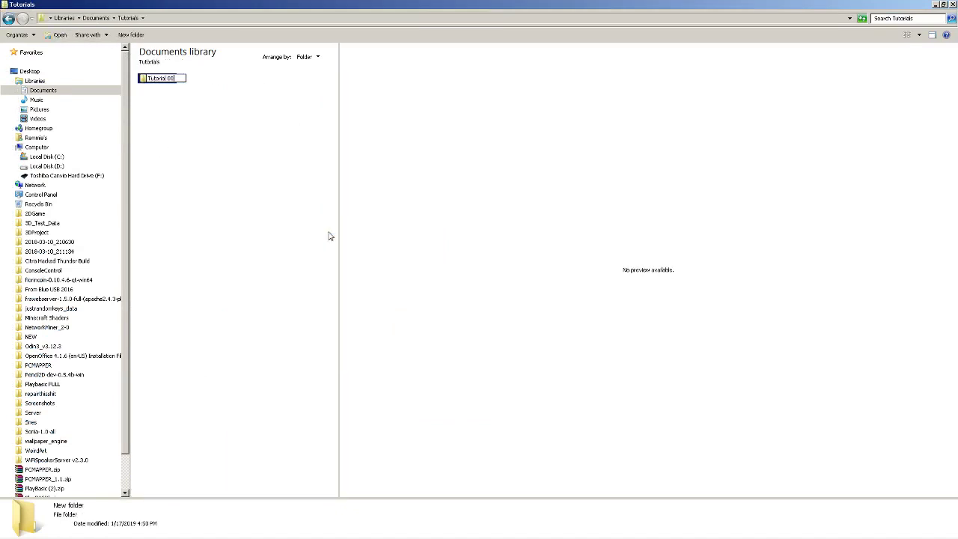
{"action": "key", "text": "Return"}
Create an "Assets To Import" folder inside Tutorial 00 and minimise the Explorer window
{"action": "double_click", "coordinate": [159, 81]}
{"action": "right_click", "coordinate": [158, 95]}
{"action": "mouse_move", "coordinate": [184, 191]}
{"action": "left_click", "coordinate": [251, 191]}
{"action": "type", "text": "Assets To Import"}
{"action": "key", "text": "Return"}
{"action": "left_click", "coordinate": [935, 5]}
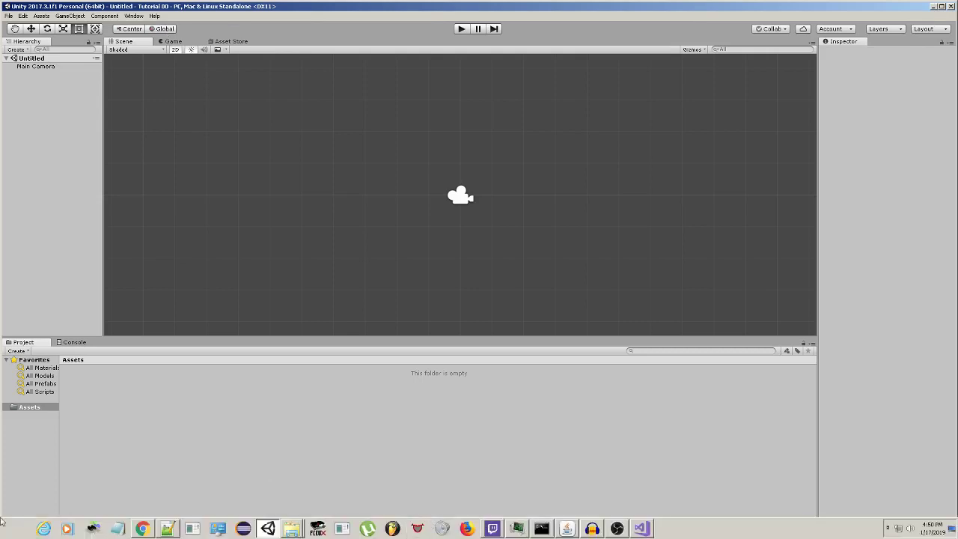
Launch Paint, maximise its window, and minimise it to get back to Unity
{"action": "left_click", "coordinate": [13, 528]}
{"action": "type", "text": "paint"}
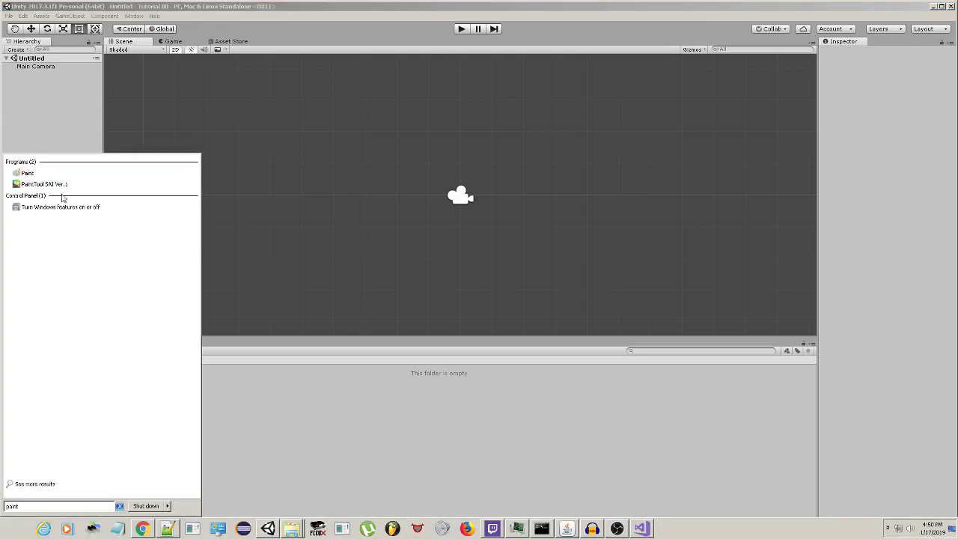
{"action": "key", "text": "Return"}
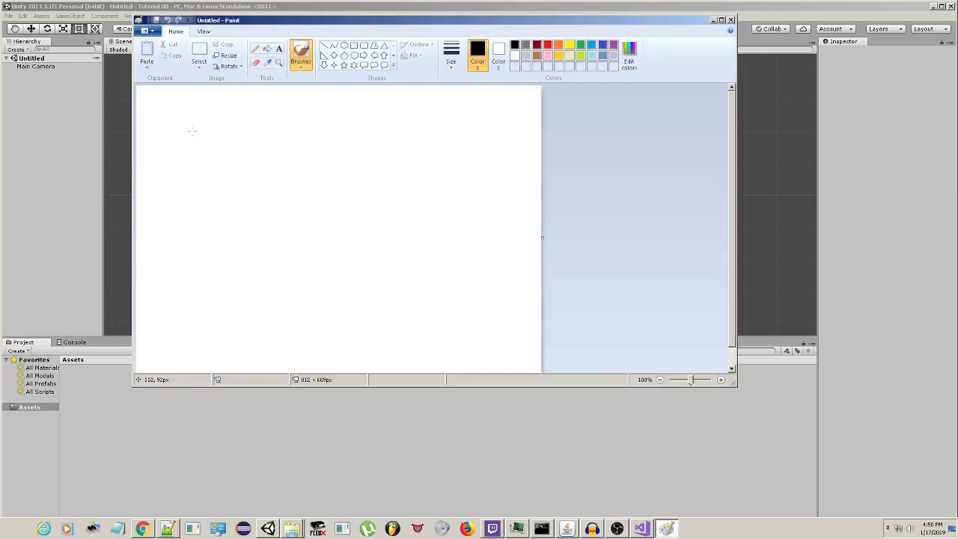
{"action": "left_click_drag", "start_coordinate": [733, 385], "coordinate": [810, 447]}
{"action": "left_click", "coordinate": [795, 22]}
{"action": "left_click", "coordinate": [934, 4]}
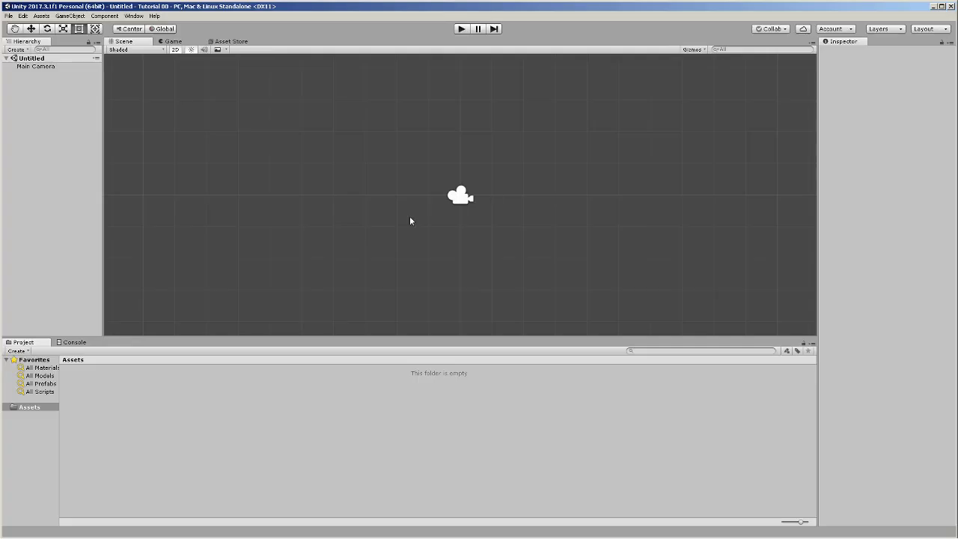
Select the Main Camera, and test-run the scene by playing, pausing, resuming and stopping it
{"action": "left_click", "coordinate": [39, 66]}
{"action": "scroll", "coordinate": [415, 168], "scroll_direction": "down", "scroll_amount": 9}
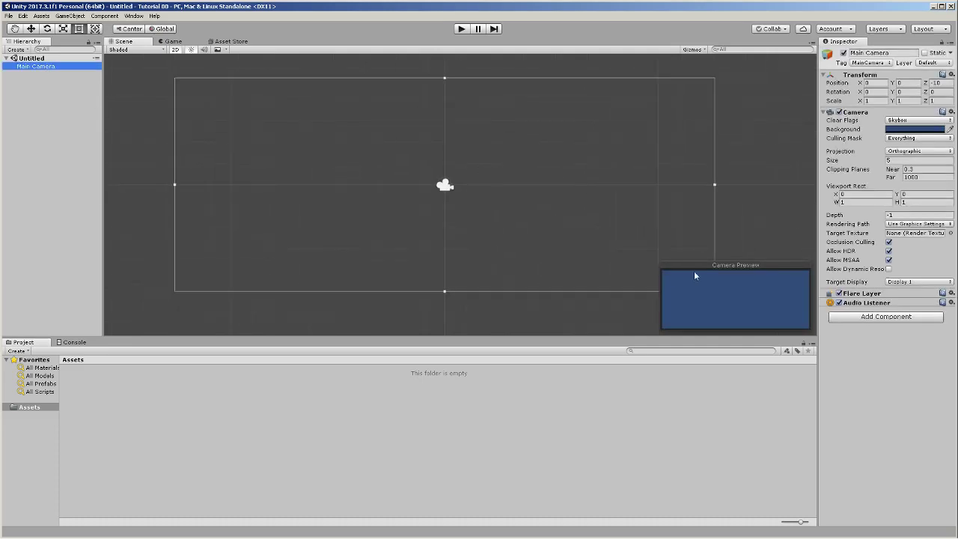
{"action": "left_click", "coordinate": [461, 29]}
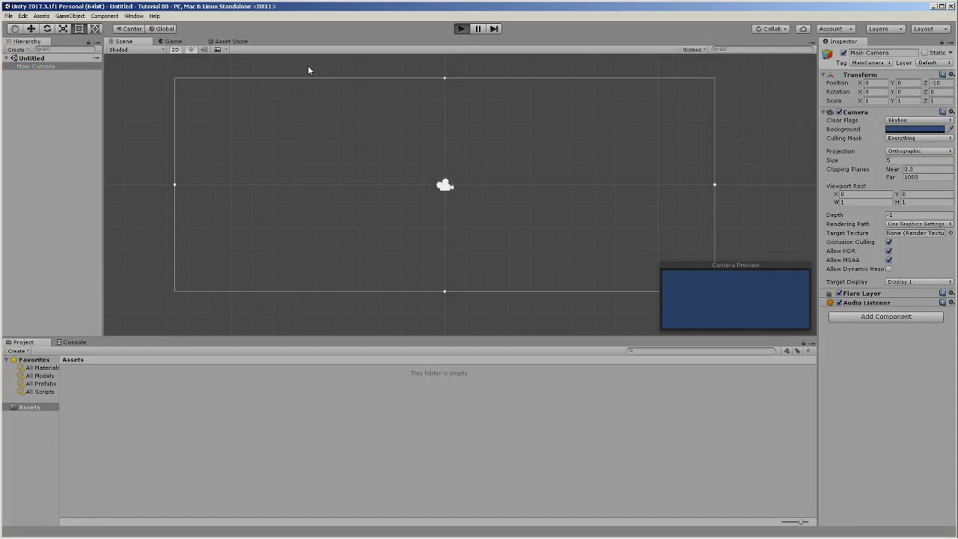
{"action": "left_click", "coordinate": [478, 29]}
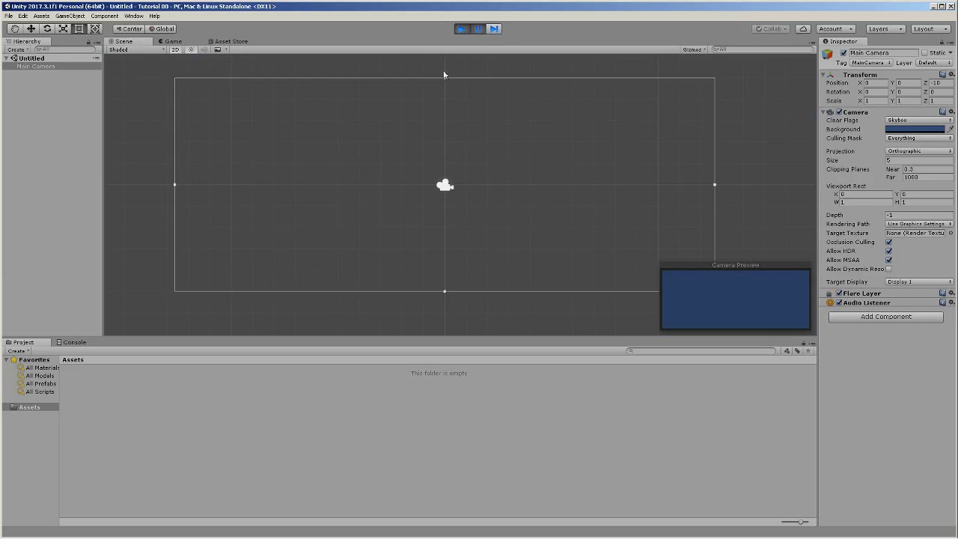
{"action": "left_click", "coordinate": [477, 28]}
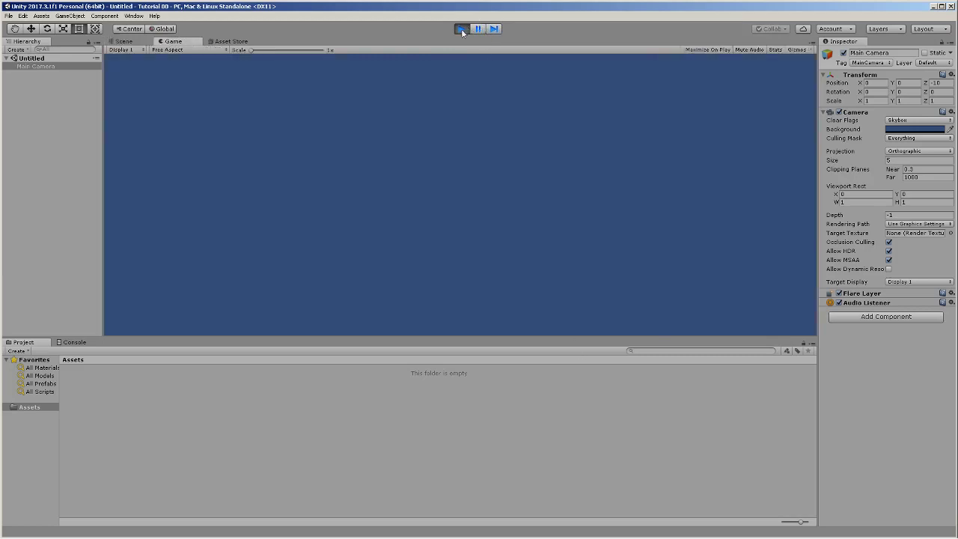
{"action": "left_click", "coordinate": [461, 28]}
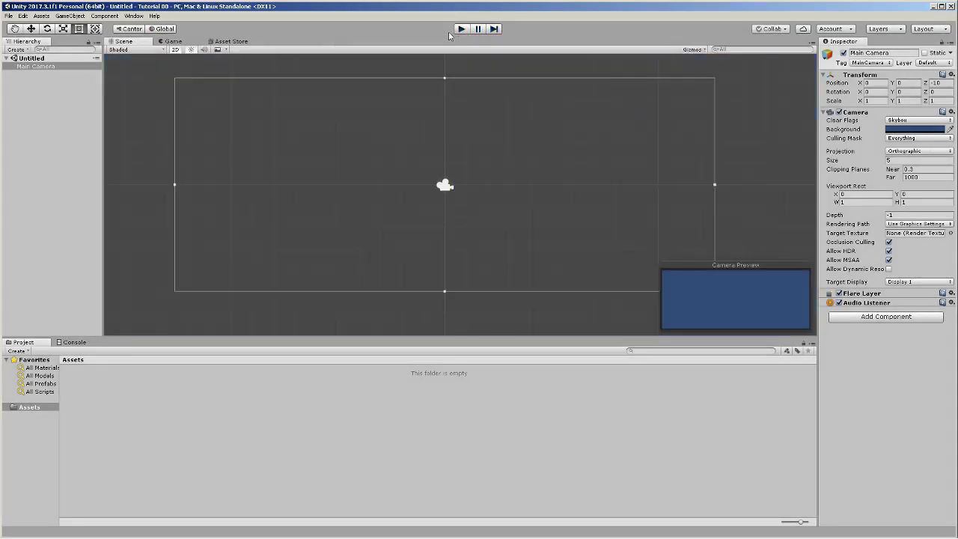
Switch from the Scene view to the Game view and enlarge it by shrinking the Project area
{"action": "left_click", "coordinate": [171, 42]}
{"action": "left_click", "coordinate": [127, 43]}
{"action": "left_click", "coordinate": [171, 41]}
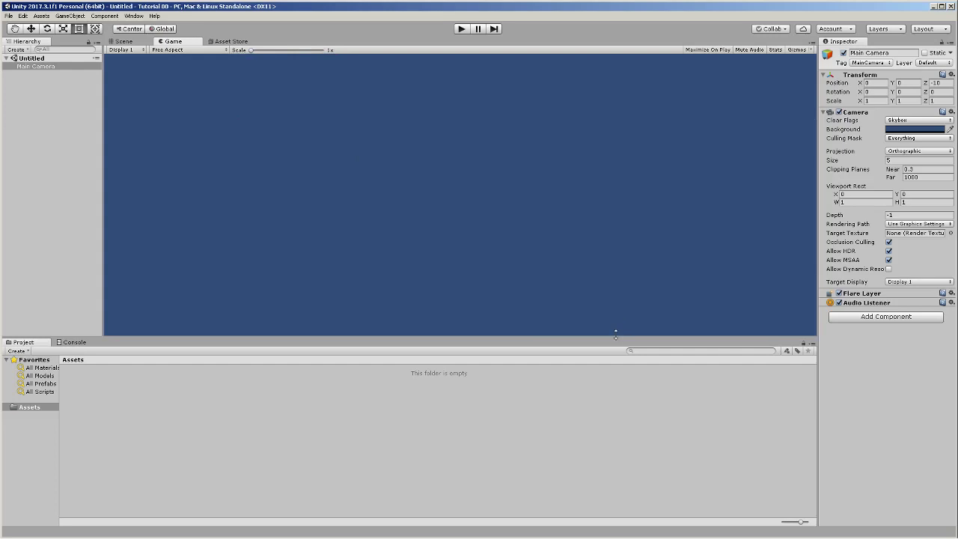
{"action": "left_click_drag", "start_coordinate": [615, 335], "coordinate": [621, 390]}
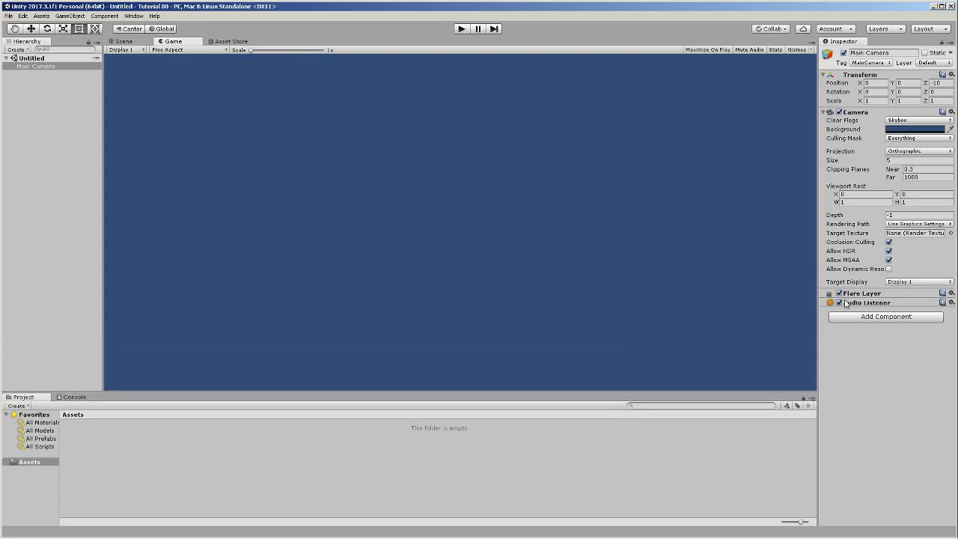
Toggle the Main Camera's Audio Listener off and on, and look through the Target Display options without changing them
{"action": "left_click", "coordinate": [838, 303]}
{"action": "left_click", "coordinate": [838, 303]}
{"action": "left_click", "coordinate": [926, 282]}
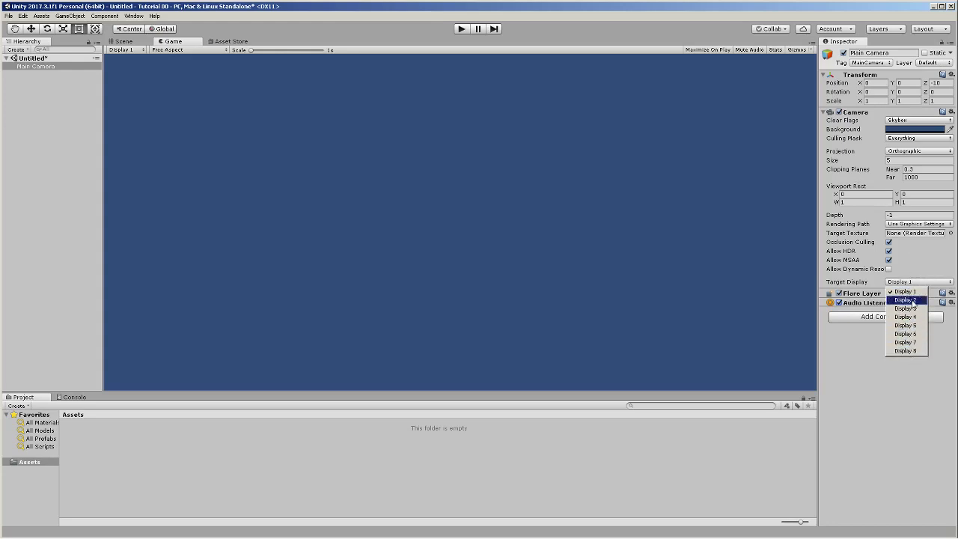
{"action": "left_click", "coordinate": [931, 257]}
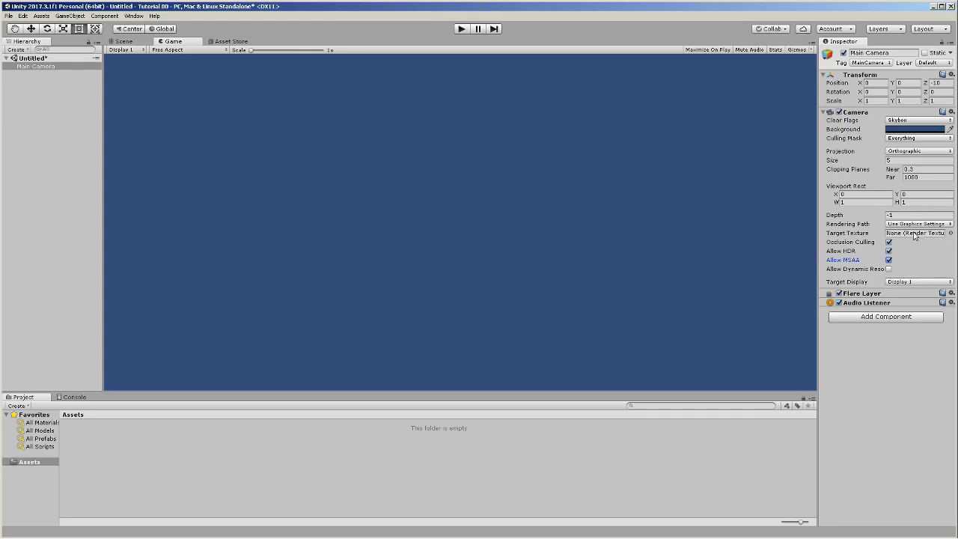
Check the choices for the Main Camera's Target Texture without picking one, and inspect its name field
{"action": "left_click", "coordinate": [950, 234]}
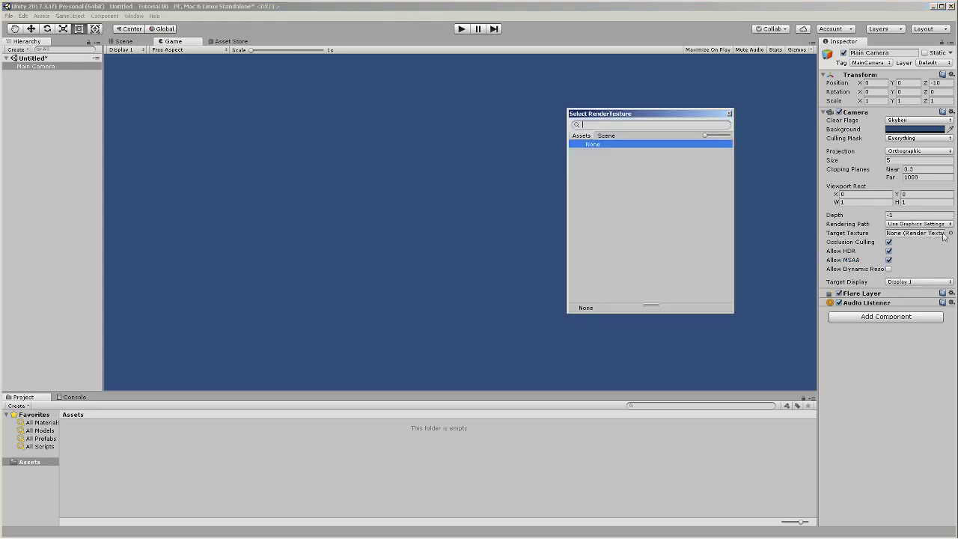
{"action": "left_click", "coordinate": [729, 114]}
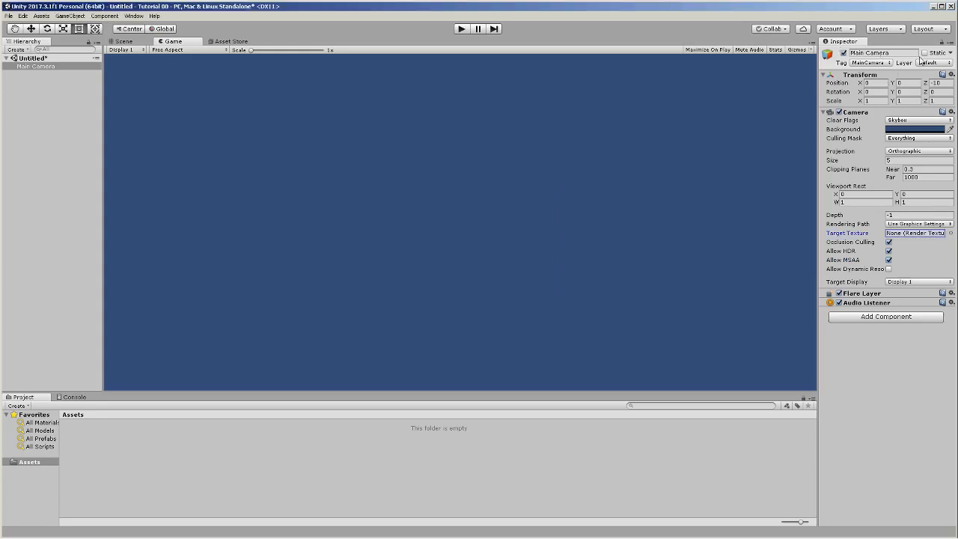
{"action": "left_click", "coordinate": [888, 52]}
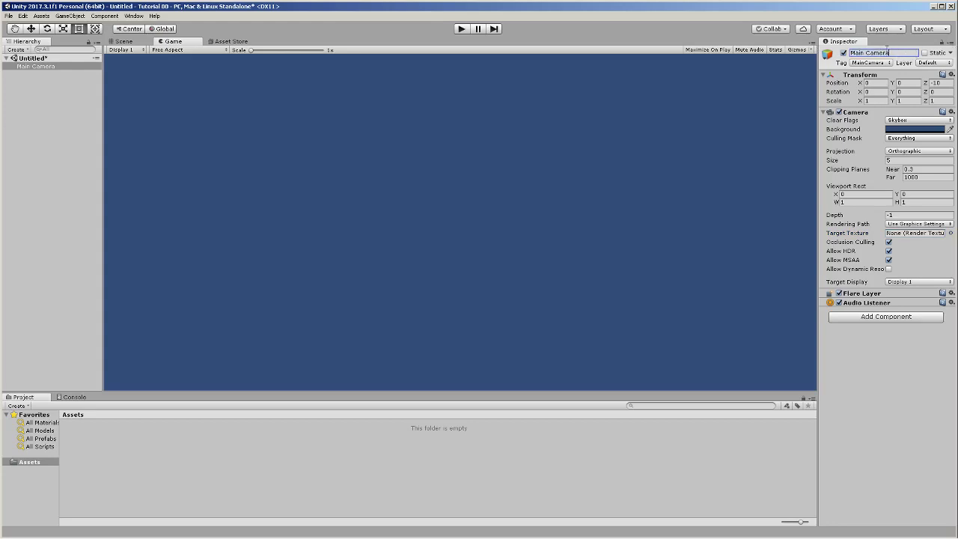
{"action": "triple_click", "coordinate": [896, 54]}
Collapse the Main Camera's Camera component and look over the Transform's position and rotation fields
{"action": "left_click", "coordinate": [825, 75]}
{"action": "left_click", "coordinate": [825, 84]}
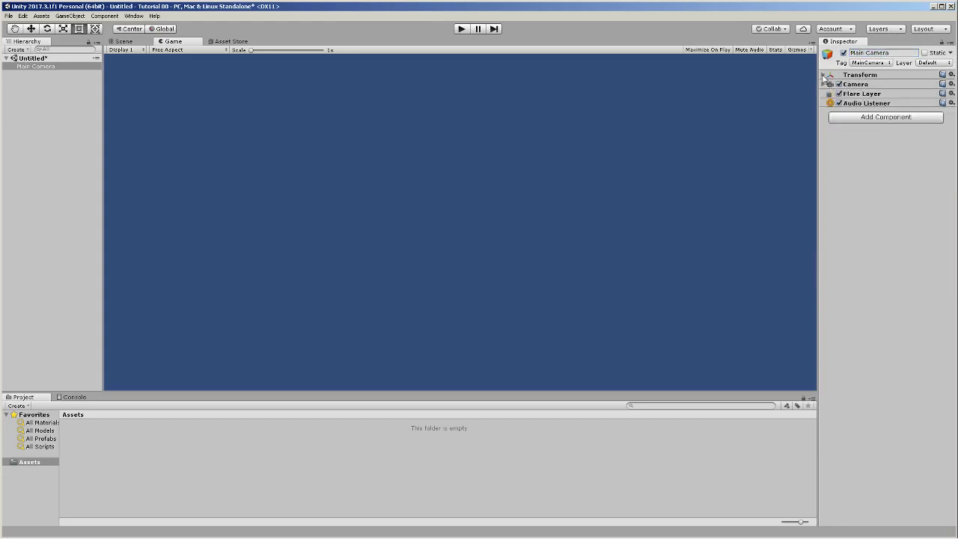
{"action": "left_click", "coordinate": [823, 76]}
{"action": "left_click", "coordinate": [940, 84]}
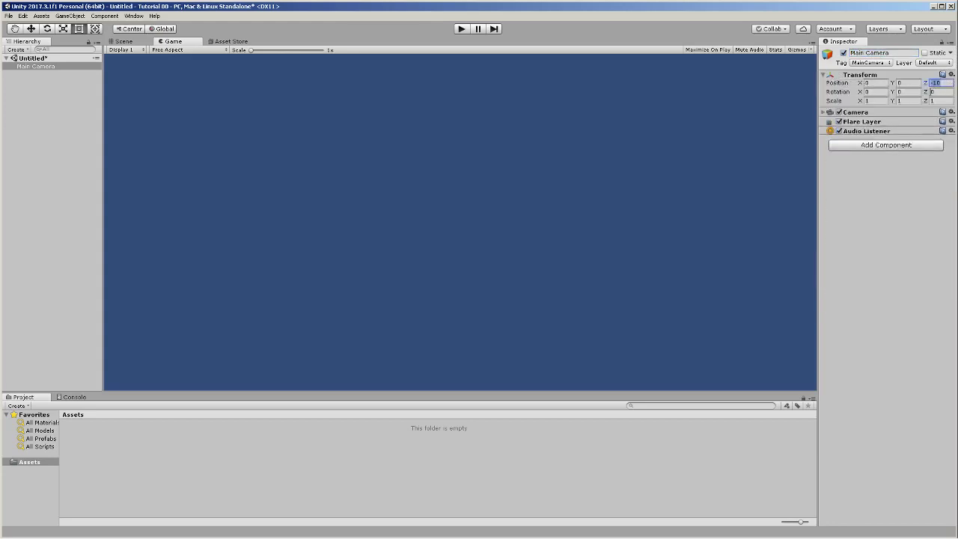
{"action": "left_click", "coordinate": [885, 82]}
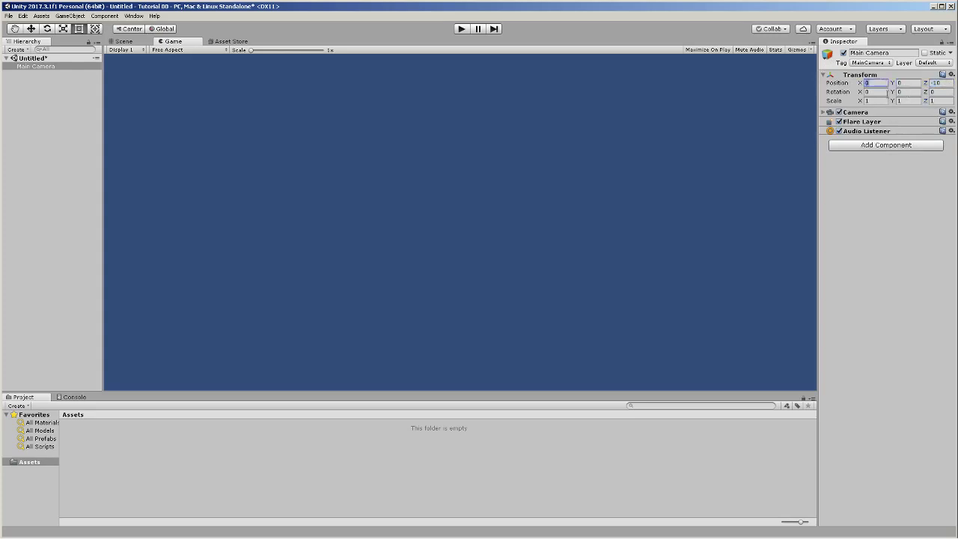
{"action": "left_click", "coordinate": [941, 91]}
{"action": "left_click", "coordinate": [706, 129]}
Return to the Scene view and switch to the open Paint window
{"action": "left_click", "coordinate": [121, 42]}
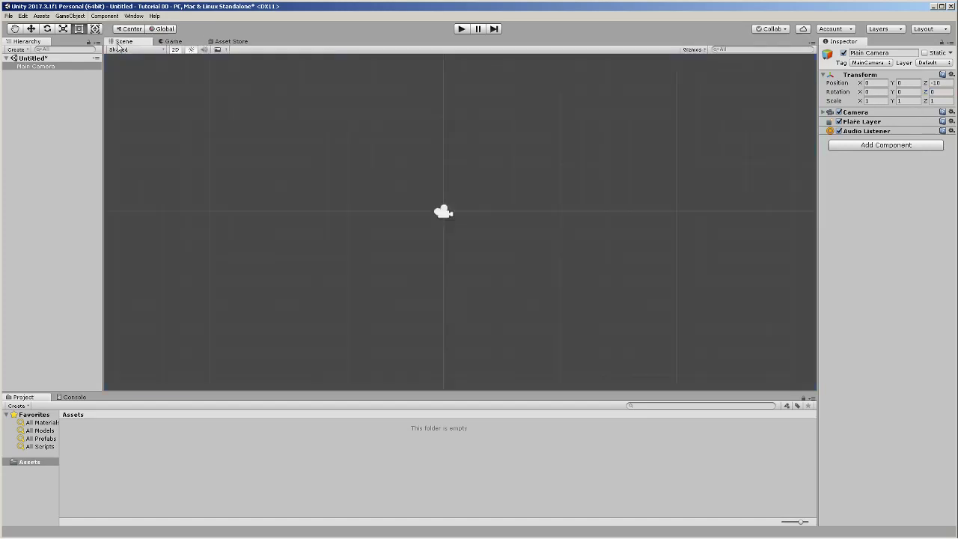
{"action": "mouse_move", "coordinate": [513, 533]}
{"action": "left_click", "coordinate": [645, 529]}
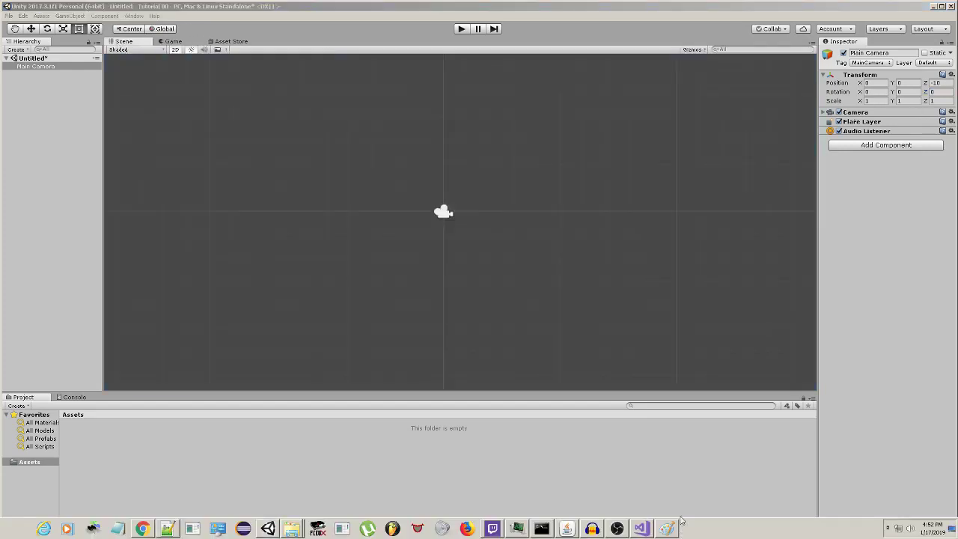
{"action": "left_click", "coordinate": [668, 529]}
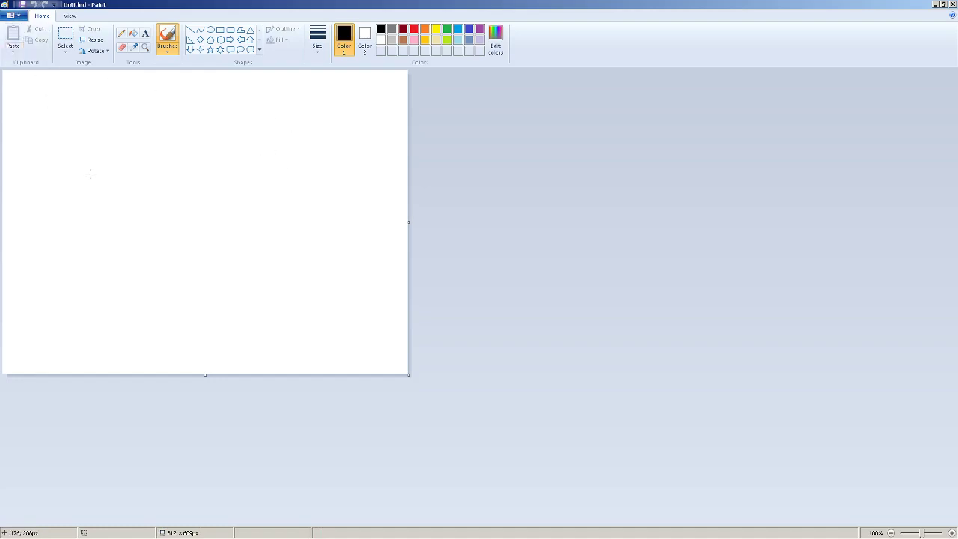
Set the blank canvas size to 64 × 64 pixels
{"action": "key", "text": "ctrl+e"}
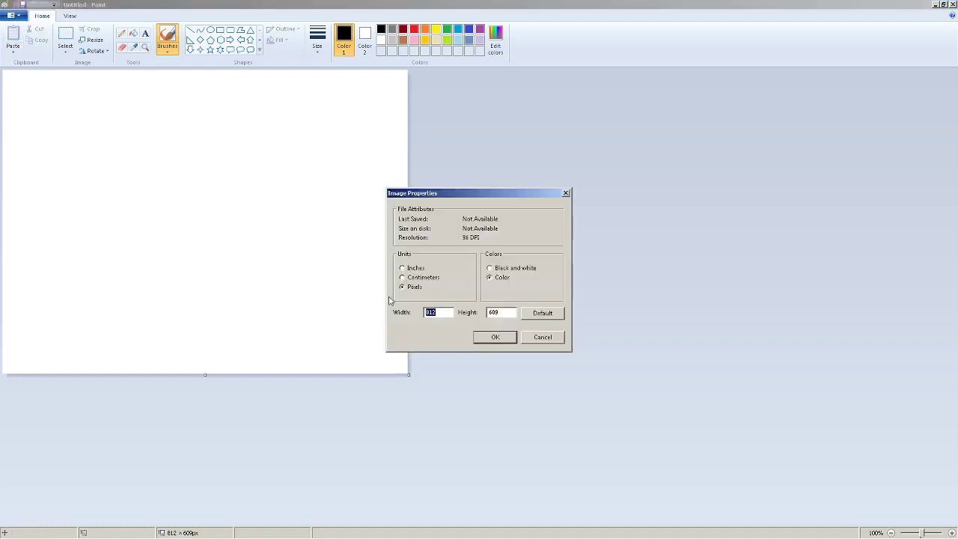
{"action": "type", "text": "64"}
{"action": "left_click", "coordinate": [496, 338]}
{"action": "scroll", "coordinate": [254, 177], "scroll_direction": "up", "scroll_amount": 7, "text": "ctrl"}
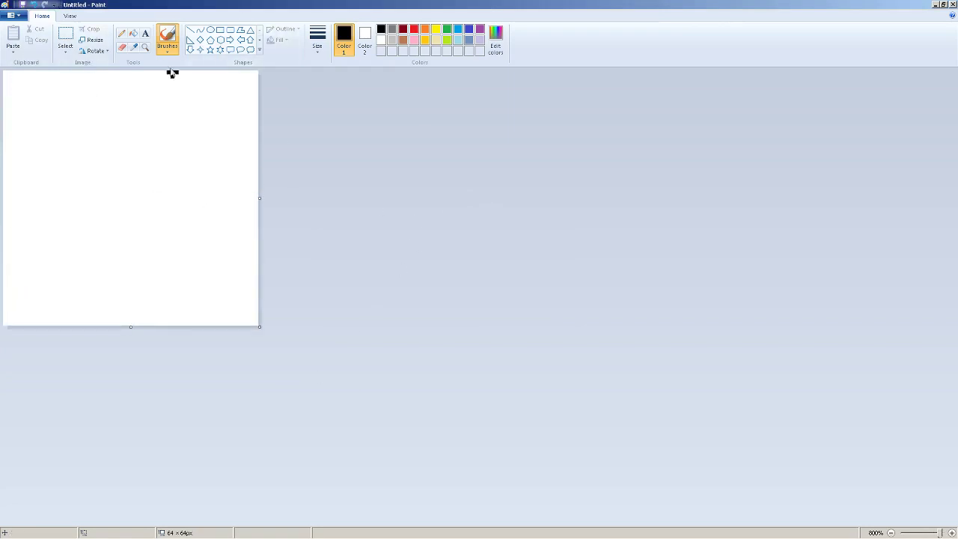
Fill the whole canvas with green
{"action": "left_click", "coordinate": [133, 33]}
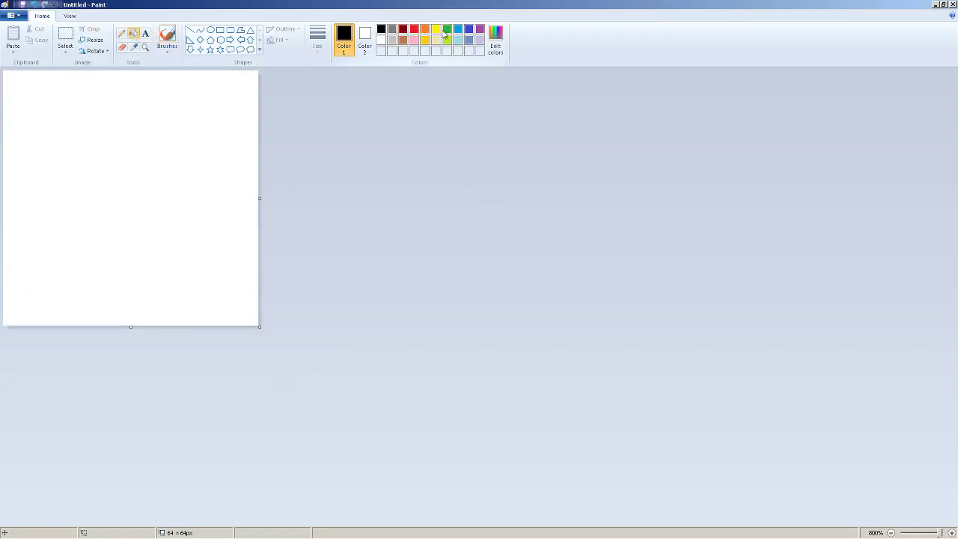
{"action": "left_click", "coordinate": [447, 29]}
{"action": "left_click", "coordinate": [92, 201]}
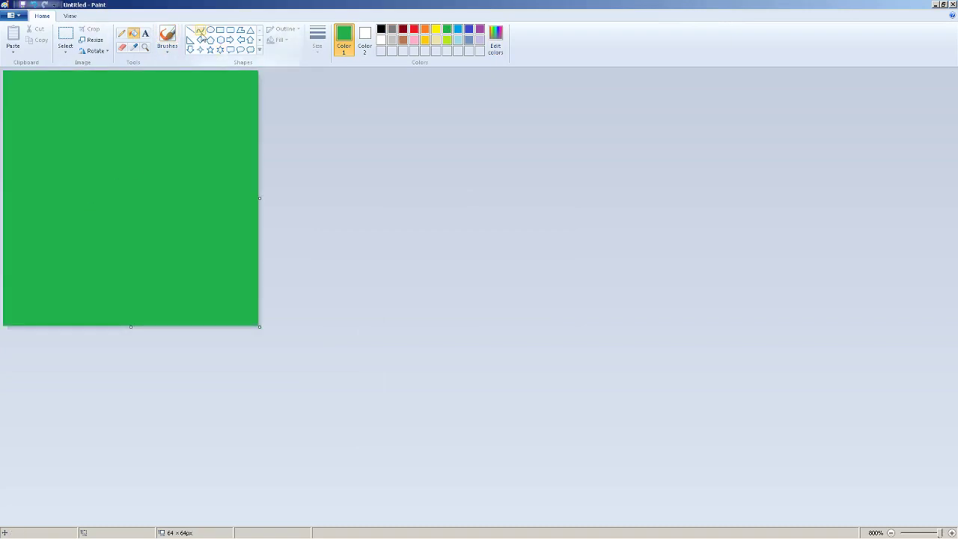
Draw an indigo circle spanning almost the whole canvas and fill its inside with the same colour
{"action": "left_click", "coordinate": [211, 29]}
{"action": "left_click", "coordinate": [469, 30]}
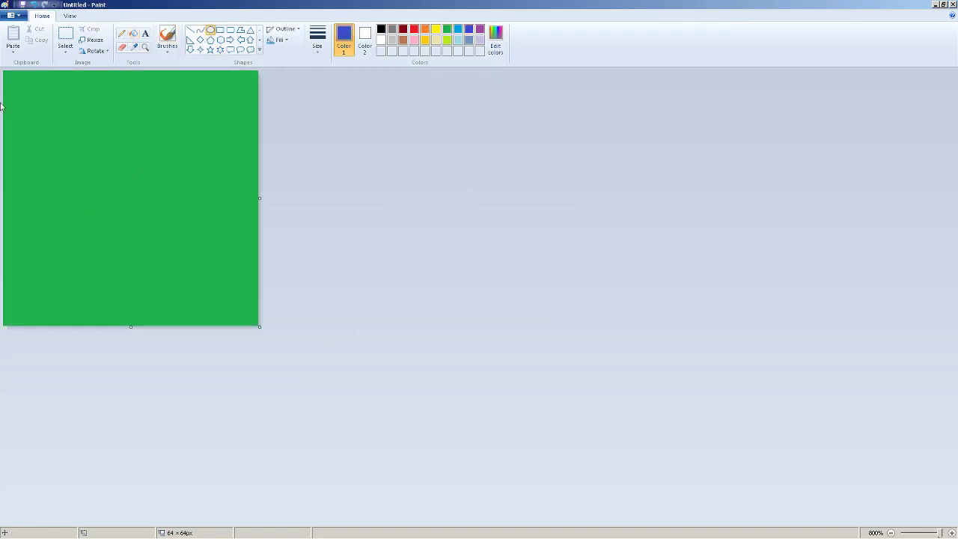
{"action": "left_click_drag", "start_coordinate": [6, 72], "coordinate": [250, 329]}
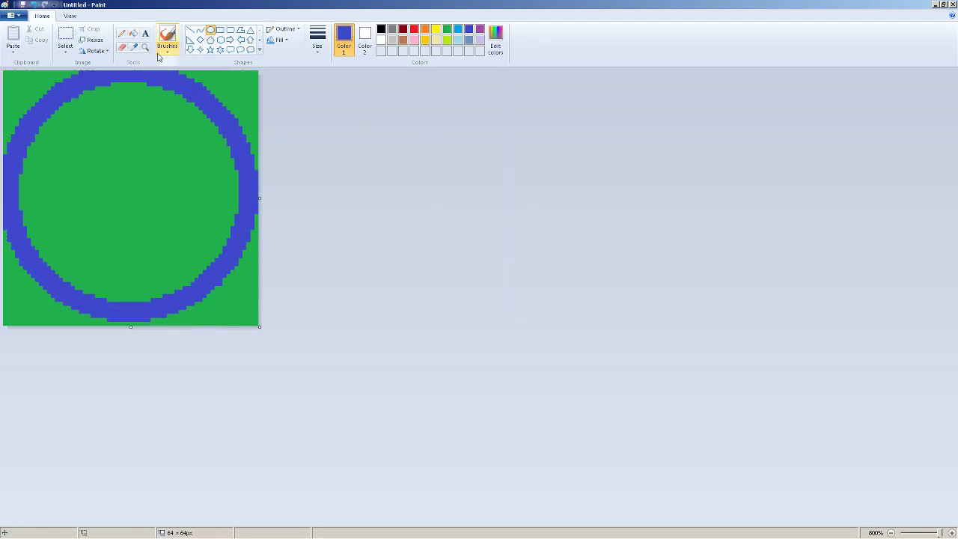
{"action": "left_click", "coordinate": [133, 33]}
{"action": "left_click", "coordinate": [231, 153]}
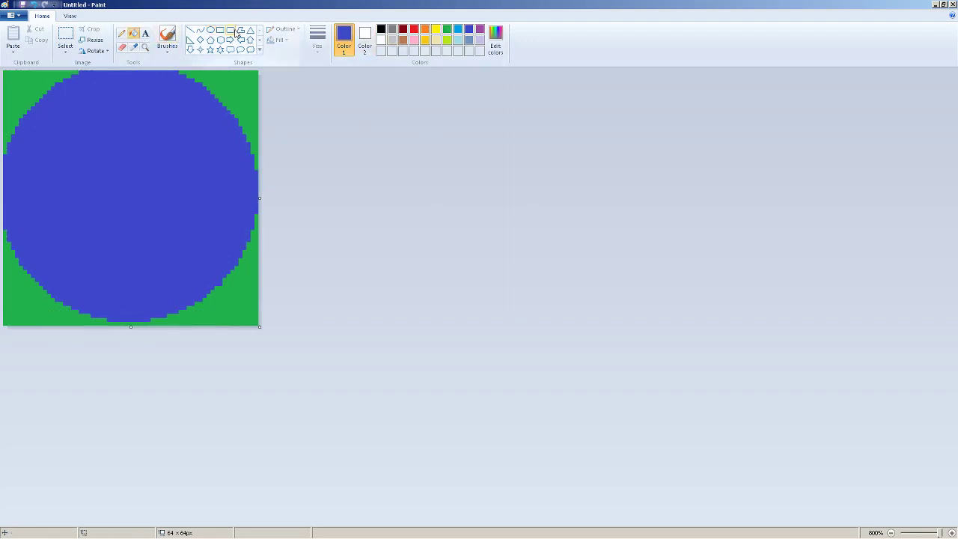
Draw a yellow square outline of about 44 × 44 px and centre it over the circle
{"action": "left_click", "coordinate": [220, 30]}
{"action": "left_click", "coordinate": [435, 30]}
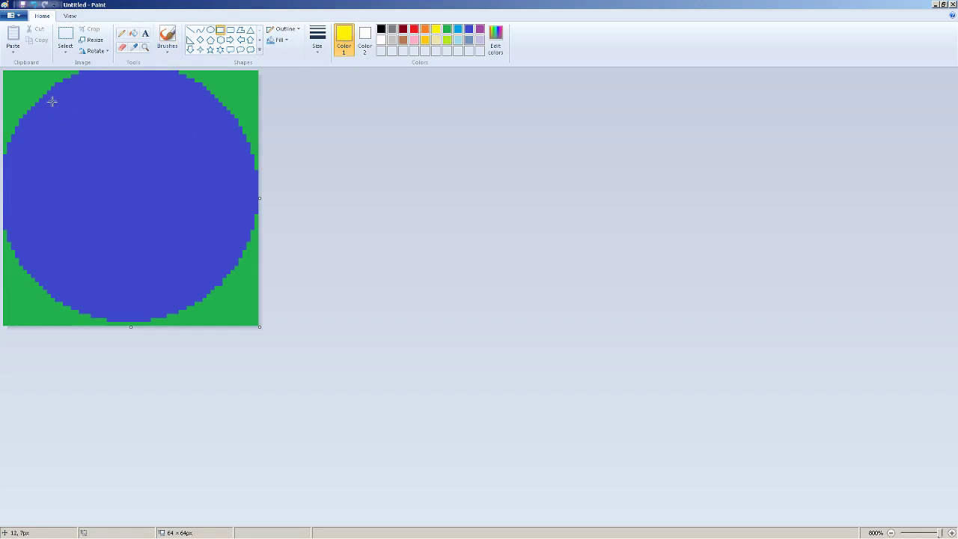
{"action": "left_click_drag", "start_coordinate": [53, 100], "coordinate": [225, 279]}
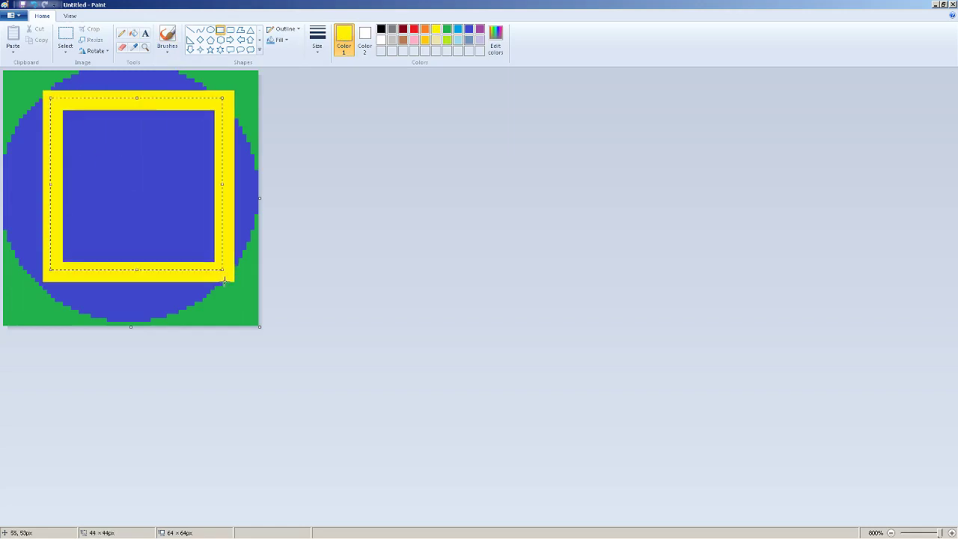
{"action": "left_click_drag", "start_coordinate": [173, 120], "coordinate": [162, 117]}
{"action": "left_click", "coordinate": [567, 226]}
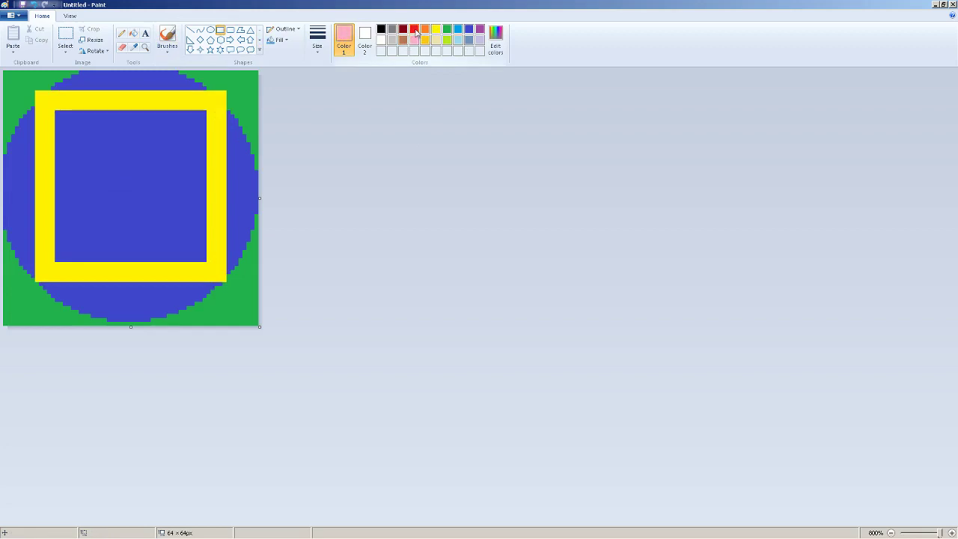
Fill the inside of the yellow square with red
{"action": "left_click", "coordinate": [413, 29]}
{"action": "left_click", "coordinate": [134, 34]}
{"action": "left_click", "coordinate": [180, 192]}
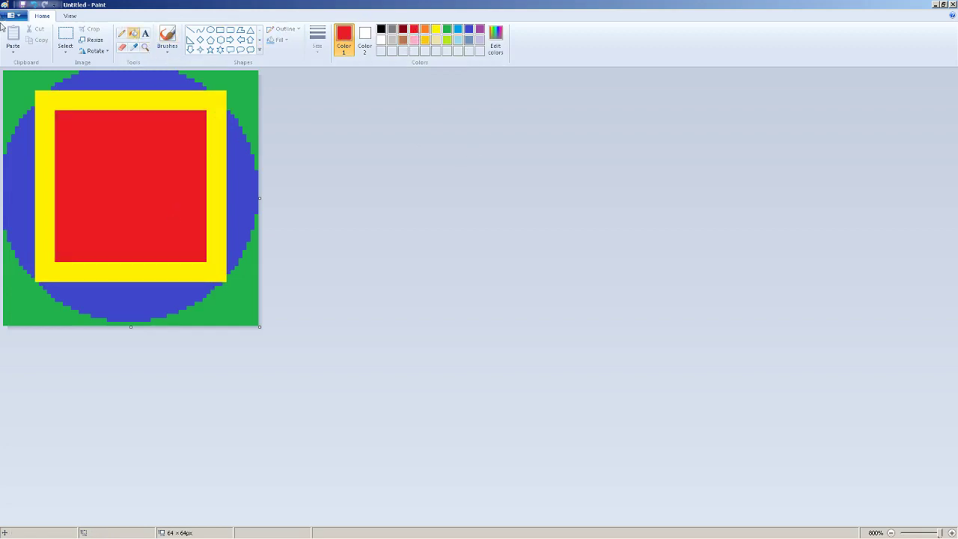
Save the image as ExampleSprite in PNG format in Documents > Tutorials > Tutorial 00 > Assets To Import
{"action": "key", "text": "ctrl+s"}
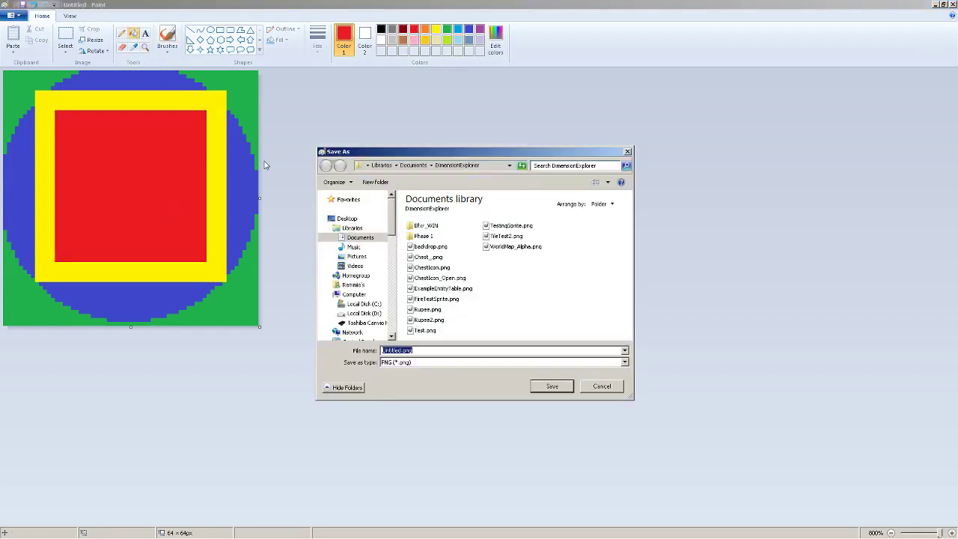
{"action": "type", "text": "ExampleSprite"}
{"action": "left_click", "coordinate": [360, 237]}
{"action": "left_click", "coordinate": [430, 226]}
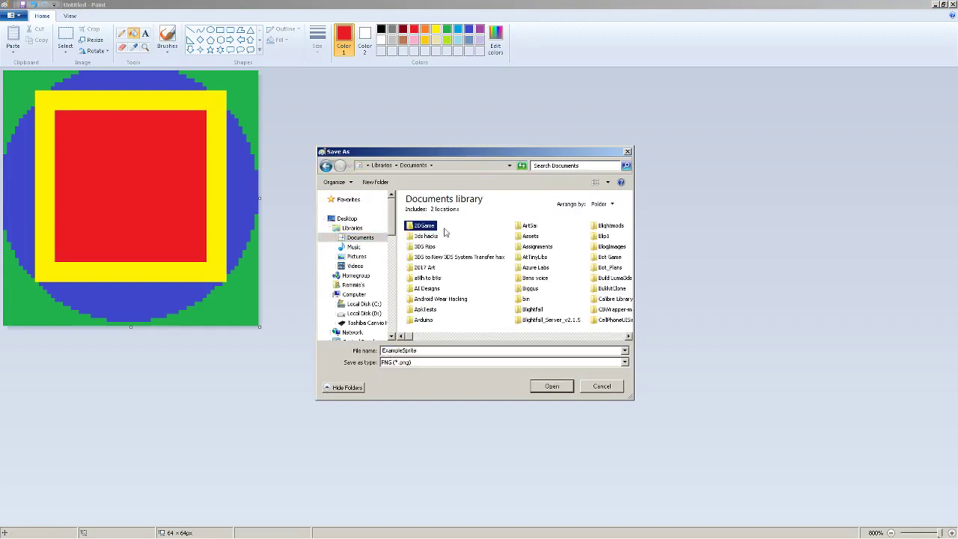
{"action": "type", "text": "ast"}
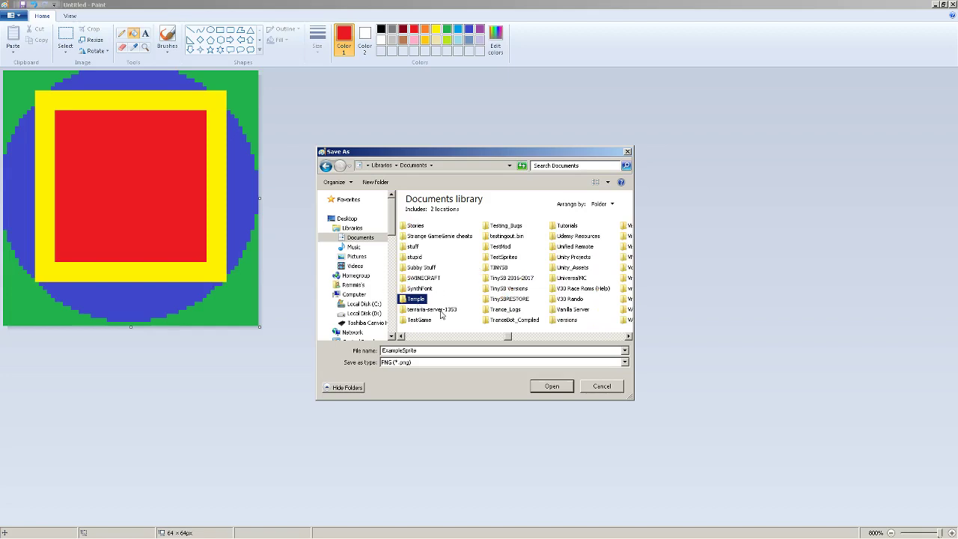
{"action": "key", "text": "t"}
{"action": "key", "text": "t"}
{"action": "key", "text": "t"}
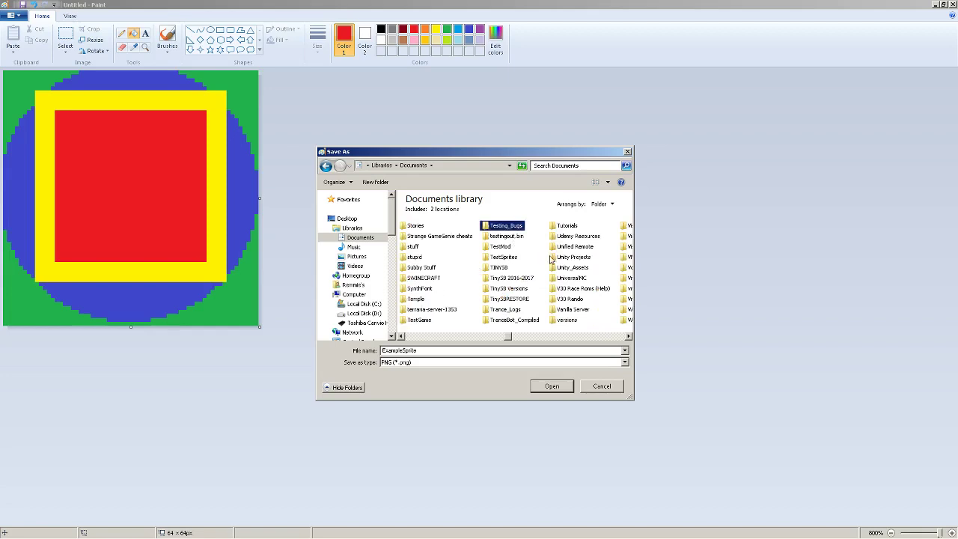
{"action": "double_click", "coordinate": [566, 233]}
{"action": "double_click", "coordinate": [443, 230]}
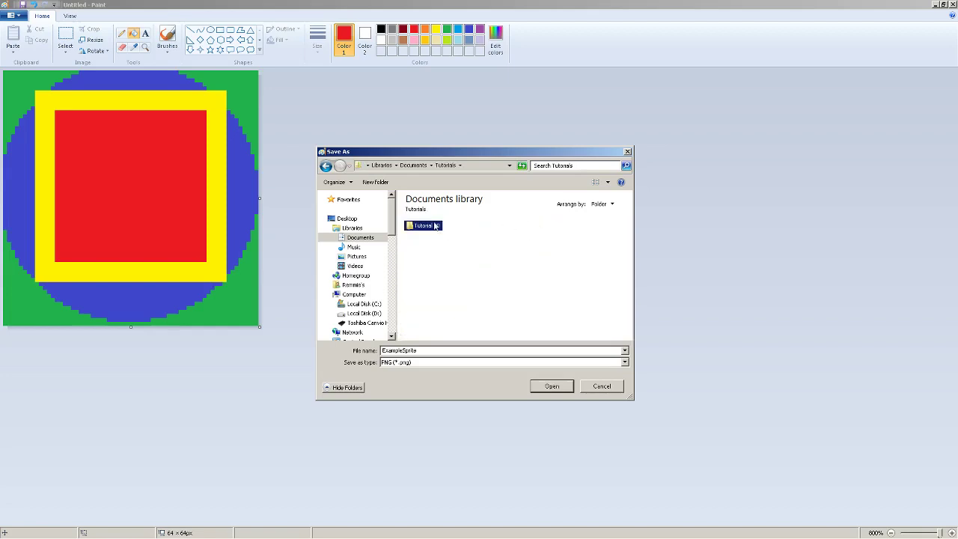
{"action": "left_click", "coordinate": [439, 232]}
{"action": "double_click", "coordinate": [439, 232]}
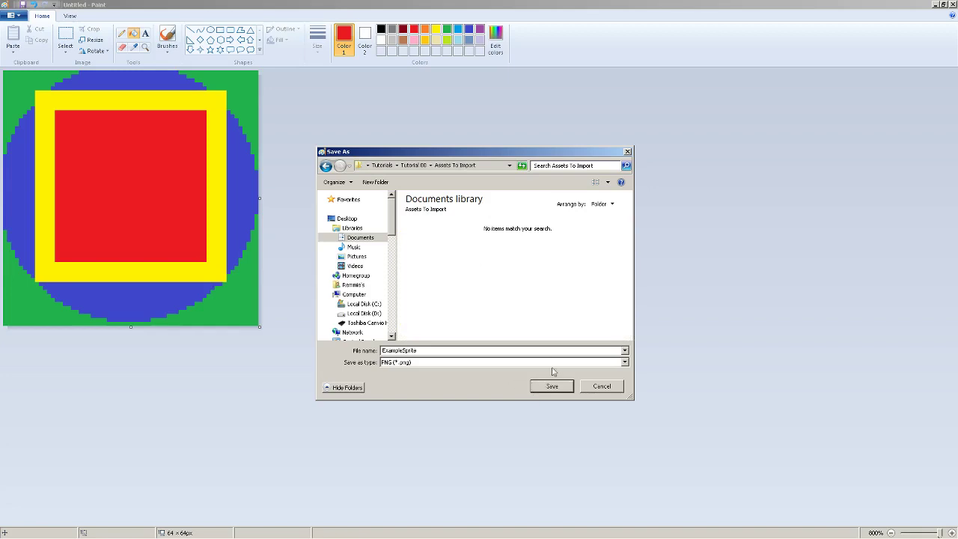
{"action": "left_click", "coordinate": [560, 387]}
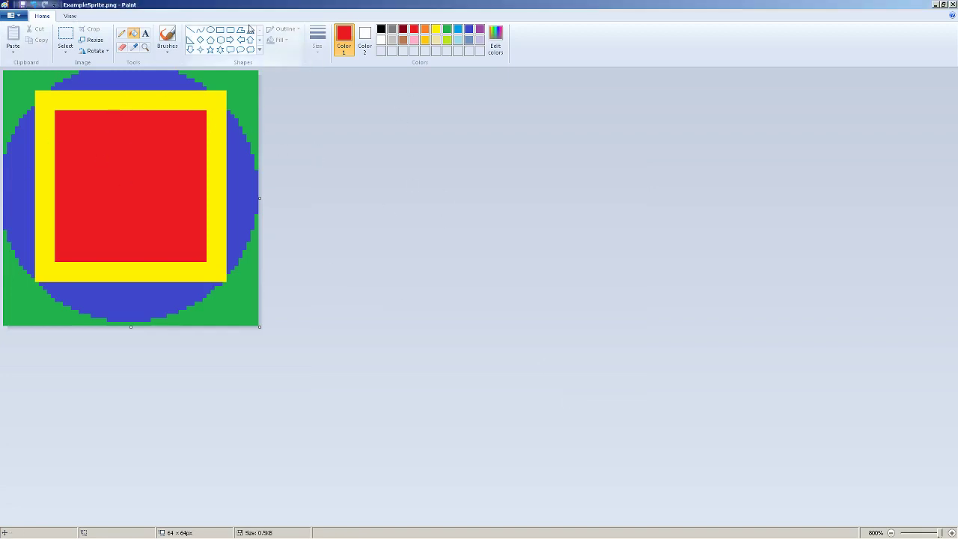
Fill the green corners around the circle with white and copy the whole image
{"action": "left_click", "coordinate": [380, 39]}
{"action": "left_click", "coordinate": [250, 79]}
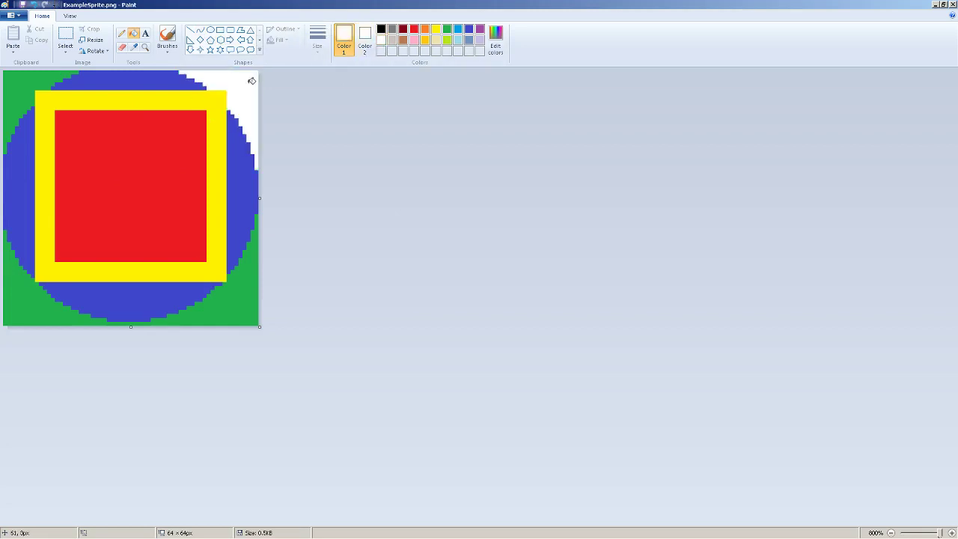
{"action": "left_click", "coordinate": [23, 86]}
{"action": "left_click", "coordinate": [22, 305]}
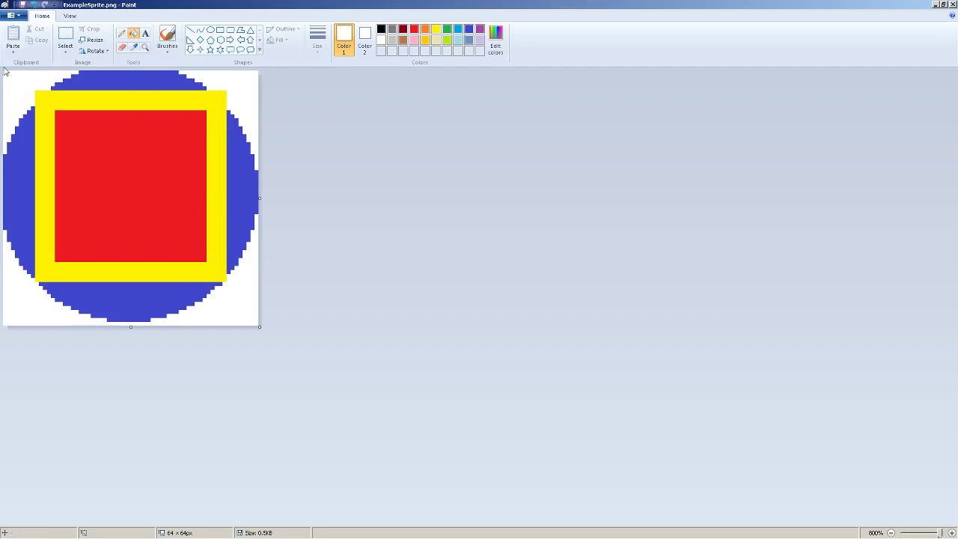
{"action": "key", "text": "ctrl+a"}
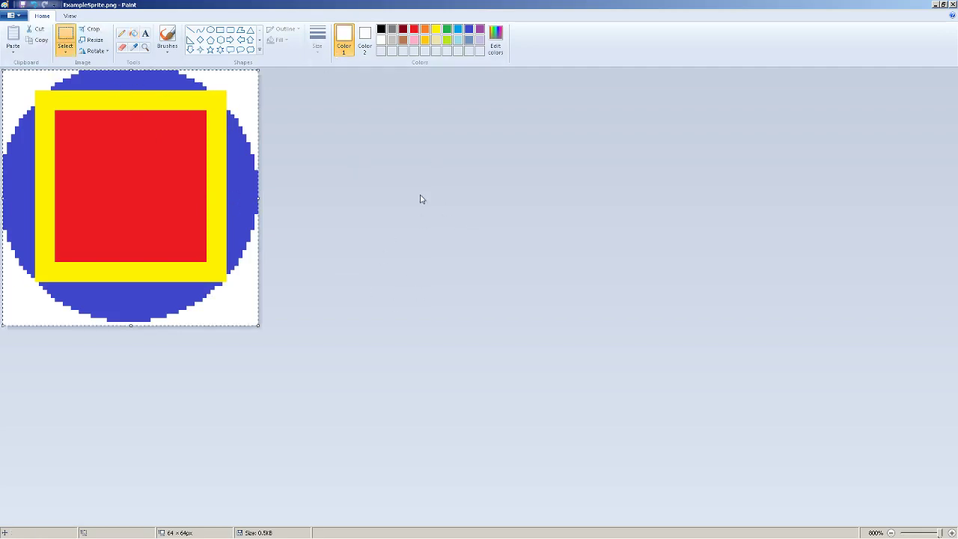
{"action": "key", "text": "ctrl+c"}
Open the Documents library in Windows Explorer and go to the Tutorial 00 folder inside Tutorials
{"action": "left_click", "coordinate": [14, 529]}
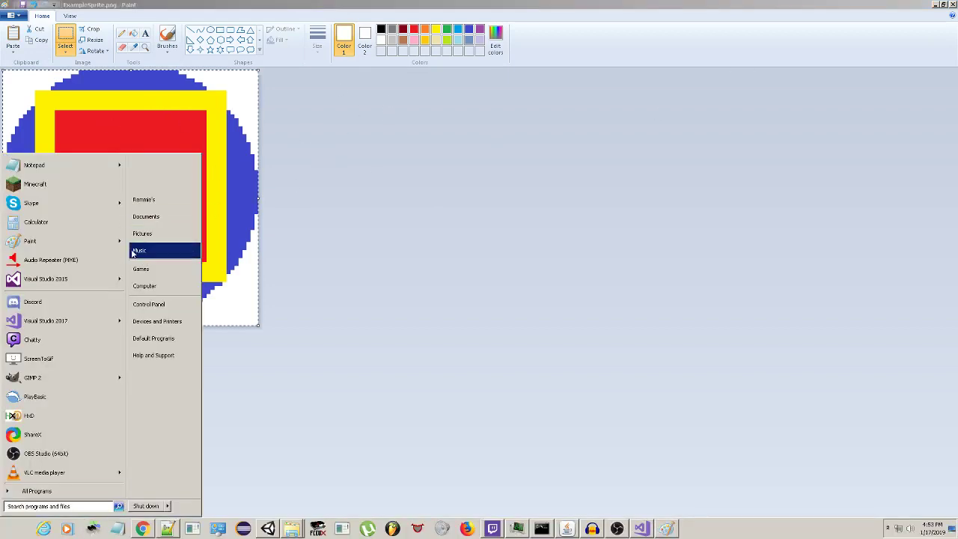
{"action": "left_click", "coordinate": [142, 216]}
{"action": "left_click", "coordinate": [171, 153]}
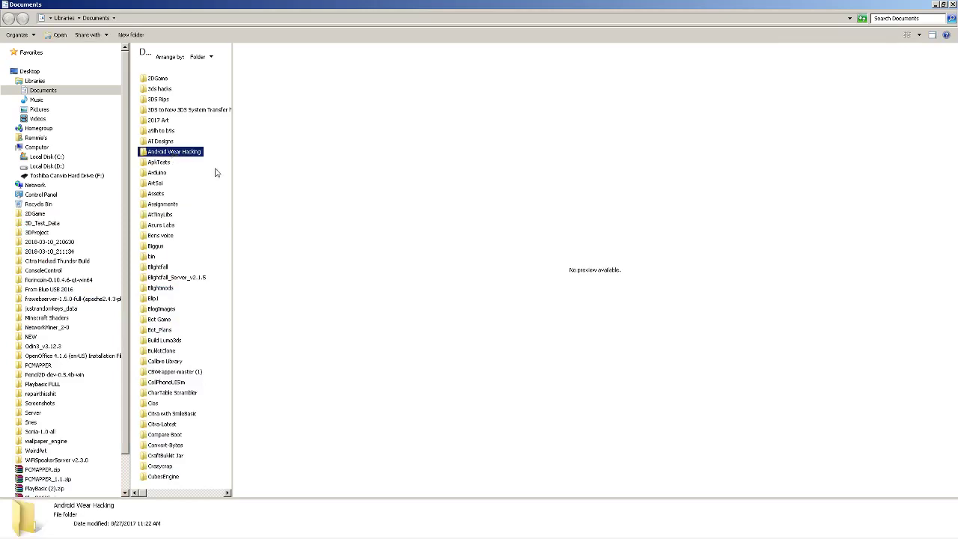
{"action": "scroll", "coordinate": [214, 172], "scroll_direction": "down", "scroll_amount": 15}
{"action": "left_click", "coordinate": [149, 414]}
{"action": "key", "text": "Down"}
{"action": "key", "text": "Down"}
{"action": "key", "text": "Down"}
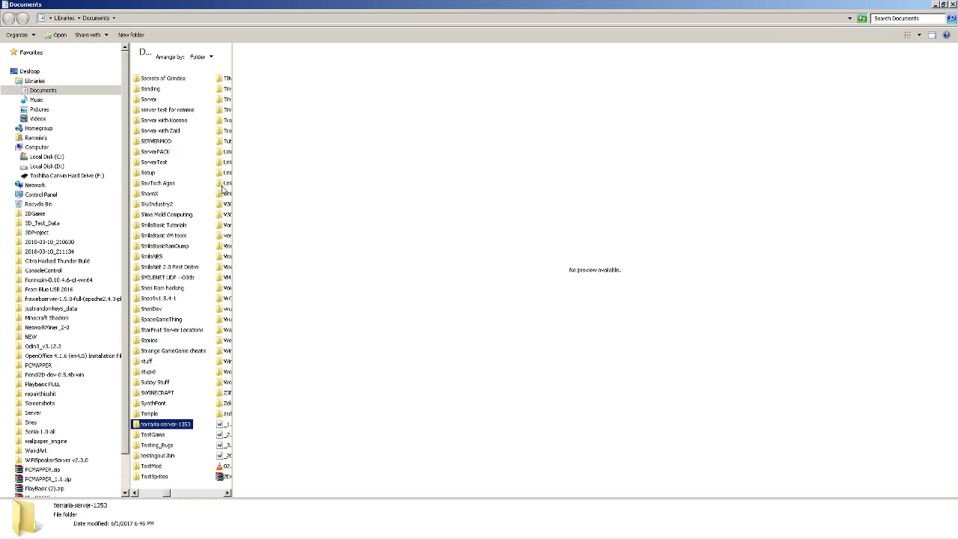
{"action": "left_click_drag", "start_coordinate": [233, 155], "coordinate": [474, 163]}
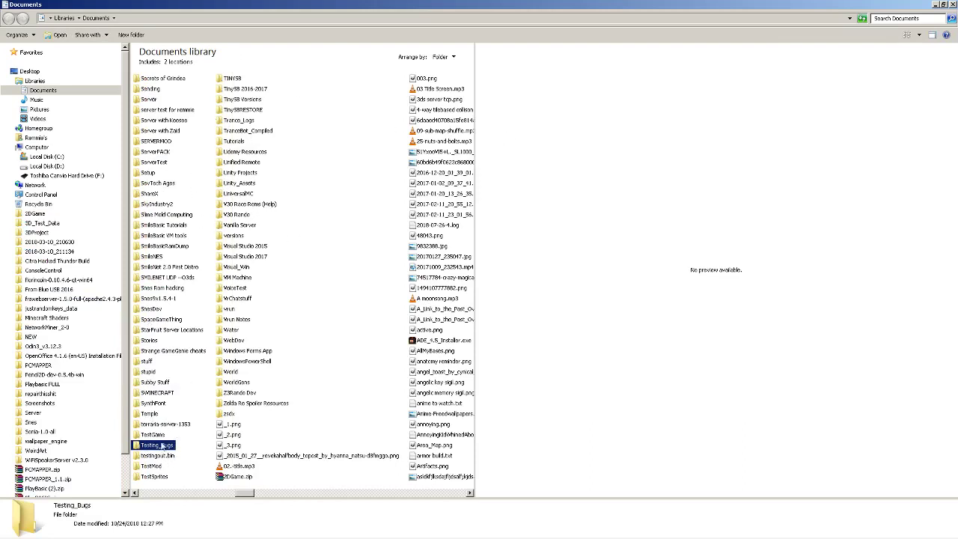
{"action": "double_click", "coordinate": [246, 143]}
{"action": "double_click", "coordinate": [163, 78]}
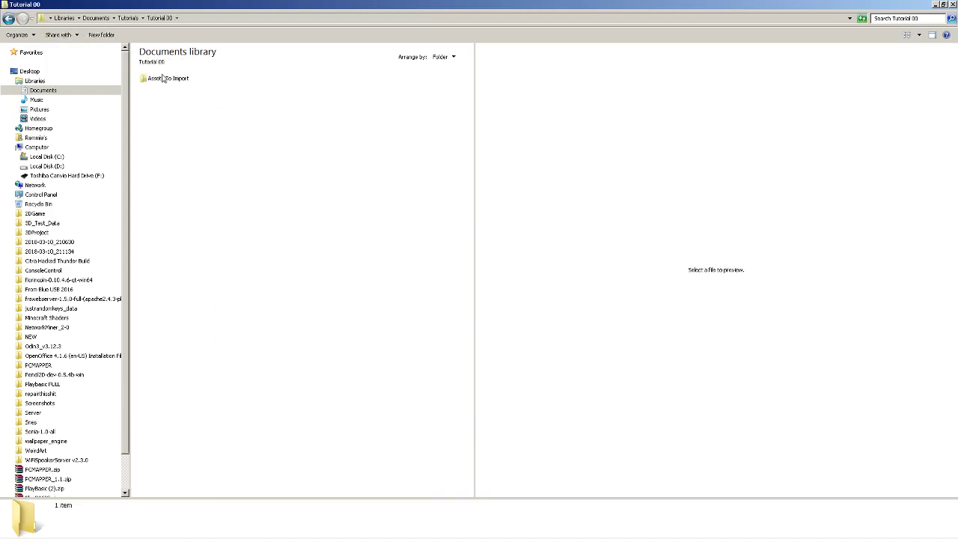
Open ExampleSprite.png from the Assets To Import folder in GIMP and minimize the other windows covering it
{"action": "double_click", "coordinate": [163, 78]}
{"action": "left_click", "coordinate": [171, 78]}
{"action": "right_click", "coordinate": [171, 79]}
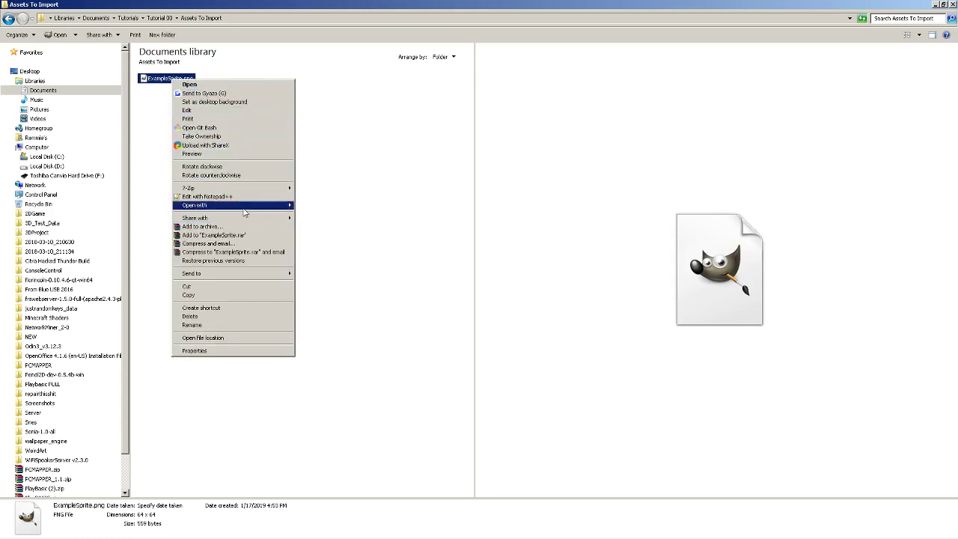
{"action": "mouse_move", "coordinate": [244, 207]}
{"action": "left_click", "coordinate": [361, 207]}
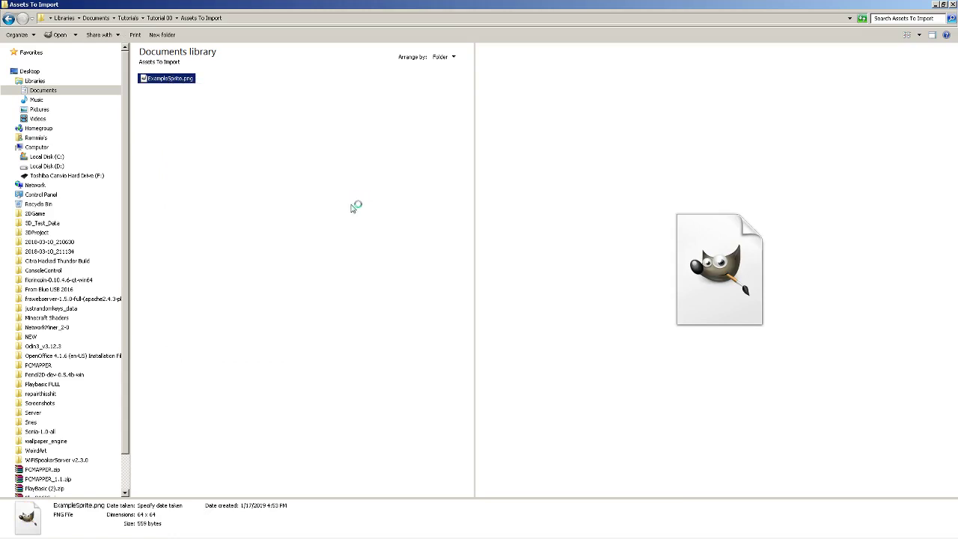
{"action": "left_click", "coordinate": [936, 6]}
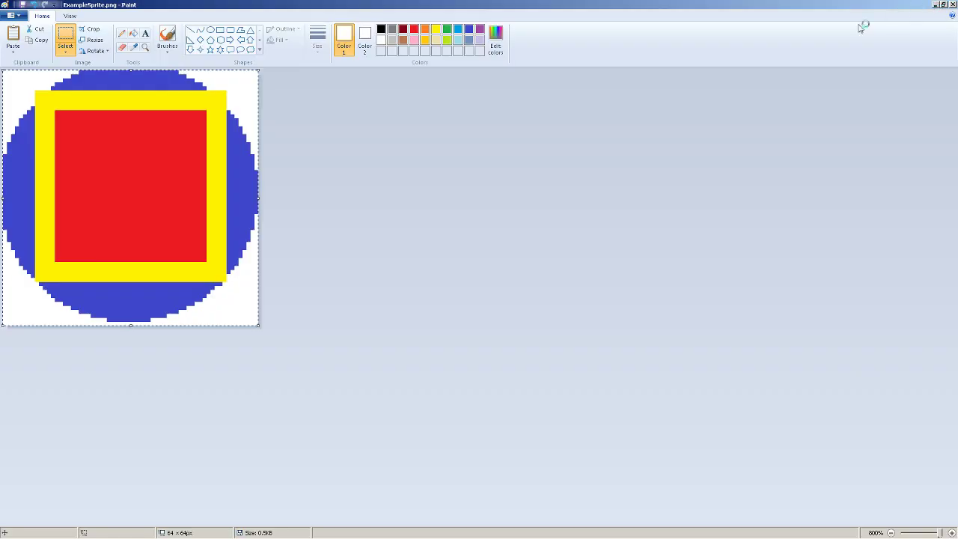
{"action": "left_click", "coordinate": [935, 4]}
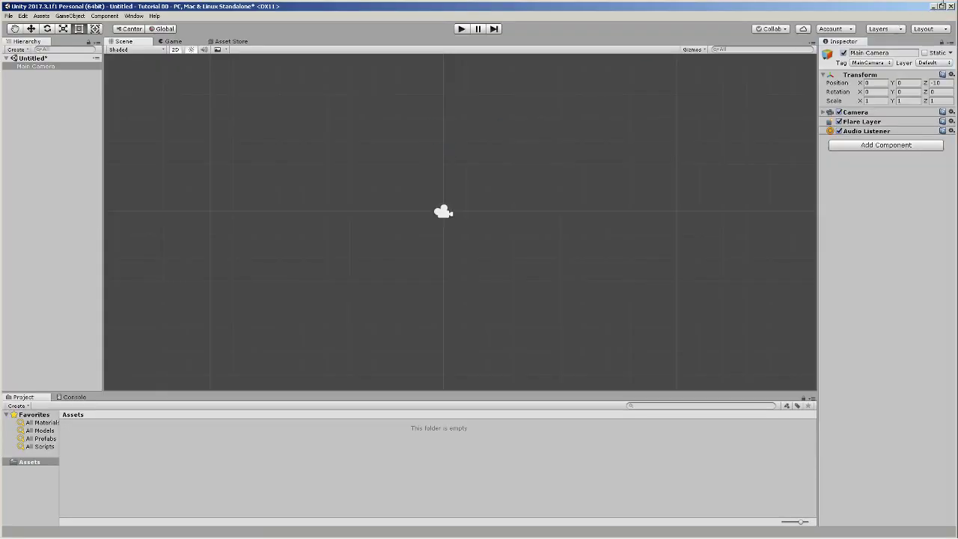
{"action": "left_click", "coordinate": [935, 6]}
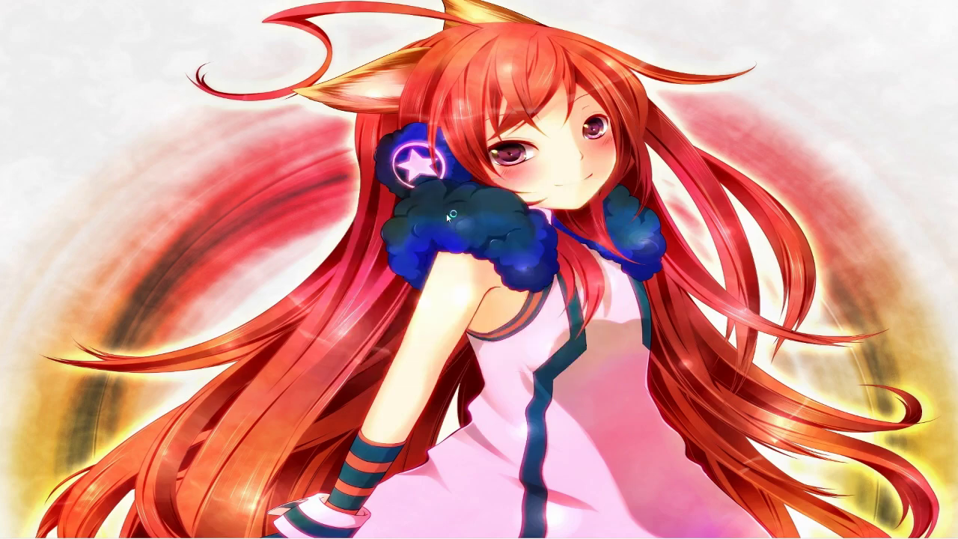
{"action": "scroll", "coordinate": [545, 278], "scroll_direction": "up", "scroll_amount": 5, "text": "ctrl"}
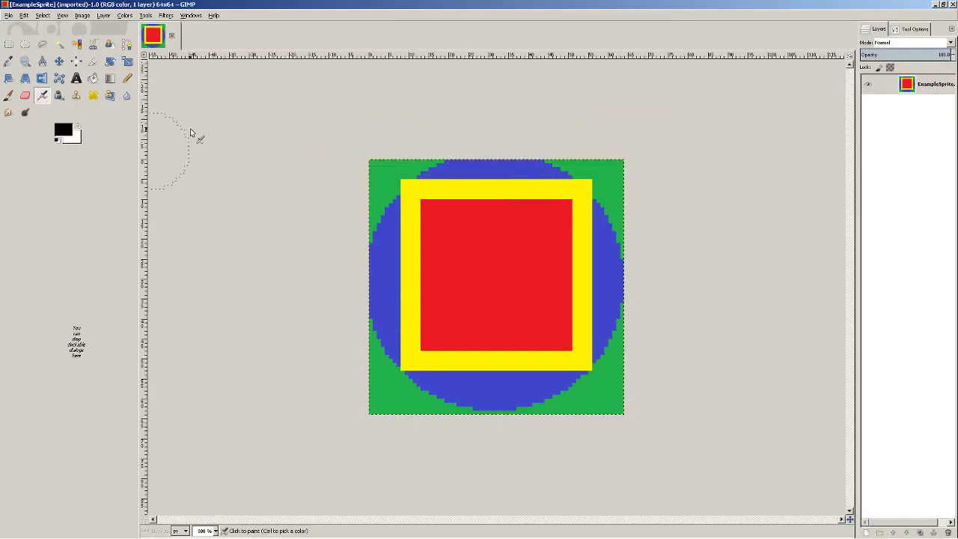
Switch to Paint and save the white-cornered version of ExampleSprite.png
{"action": "key", "text": "alt+Tab"}
{"action": "key", "text": "alt+Tab"}
{"action": "key", "text": "alt+Tab"}
{"action": "key", "text": "alt+Tab"}
{"action": "key", "text": "alt+Tab"}
{"action": "key", "text": "alt+Tab"}
{"action": "key", "text": "alt+Tab"}
{"action": "key", "text": "alt+Tab"}
{"action": "key", "text": "alt+Tab"}
{"action": "key", "text": "alt+Tab"}
{"action": "key", "text": "alt+Tab"}
{"action": "key", "text": "alt+Tab"}
{"action": "key", "text": "alt+Tab"}
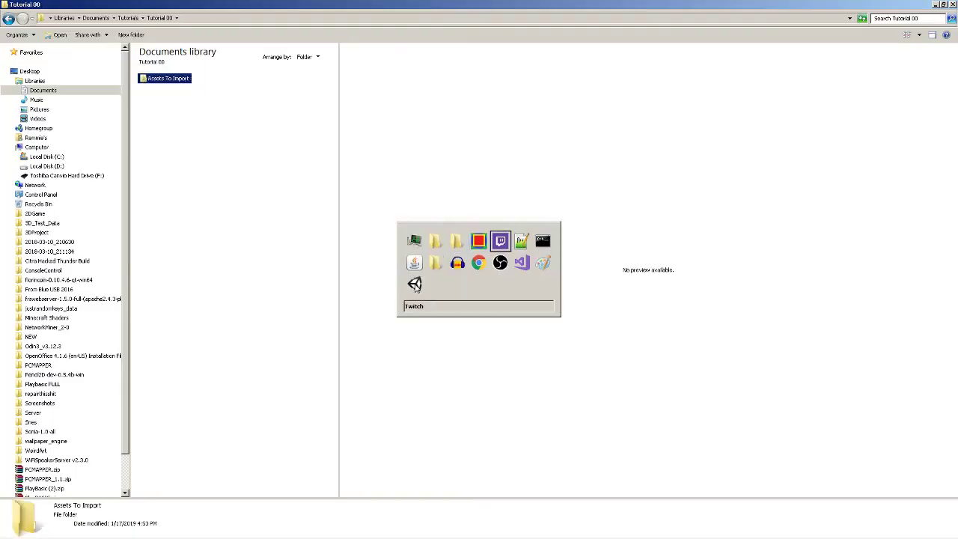
{"action": "key", "text": "alt+Tab"}
{"action": "key", "text": "alt+Tab"}
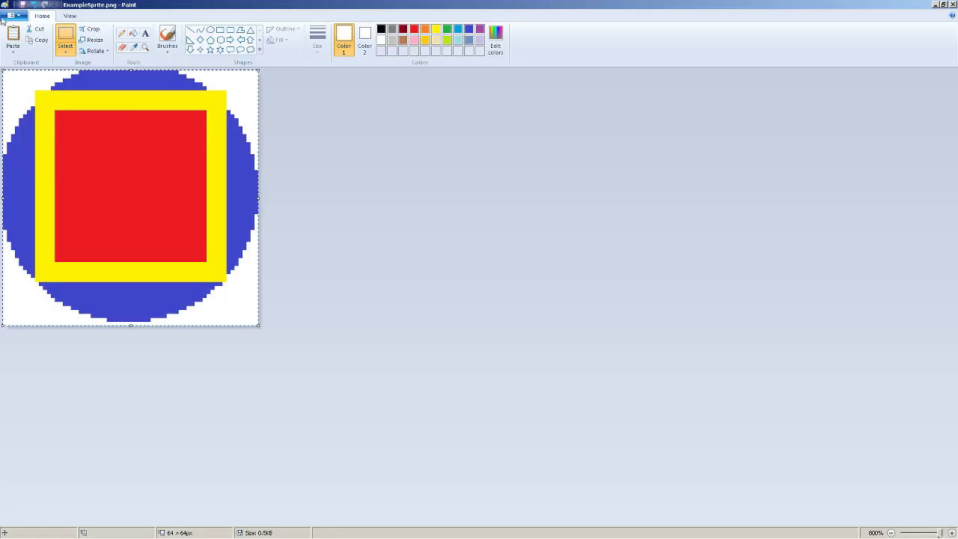
Switch back to the Assets To Import folder window in Windows Explorer
{"action": "key", "text": "alt+Tab"}
{"action": "key", "text": "alt+Tab"}
{"action": "key", "text": "alt+Tab"}
{"action": "key", "text": "alt+Tab"}
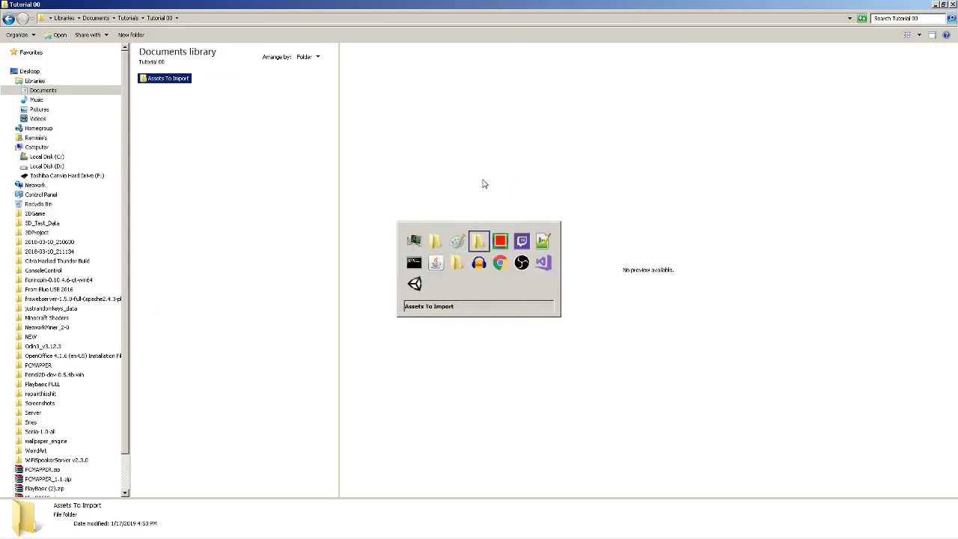
{"action": "key", "text": "alt+Tab"}
{"action": "key", "text": "alt+Tab"}
{"action": "key", "text": "alt+Tab"}
{"action": "key", "text": "alt+Tab"}
{"action": "key", "text": "alt+Tab"}
{"action": "key", "text": "alt+Tab"}
{"action": "key", "text": "alt+Tab"}
{"action": "key", "text": "alt+Tab"}
{"action": "key", "text": "alt+Tab"}
{"action": "key", "text": "alt+Tab"}
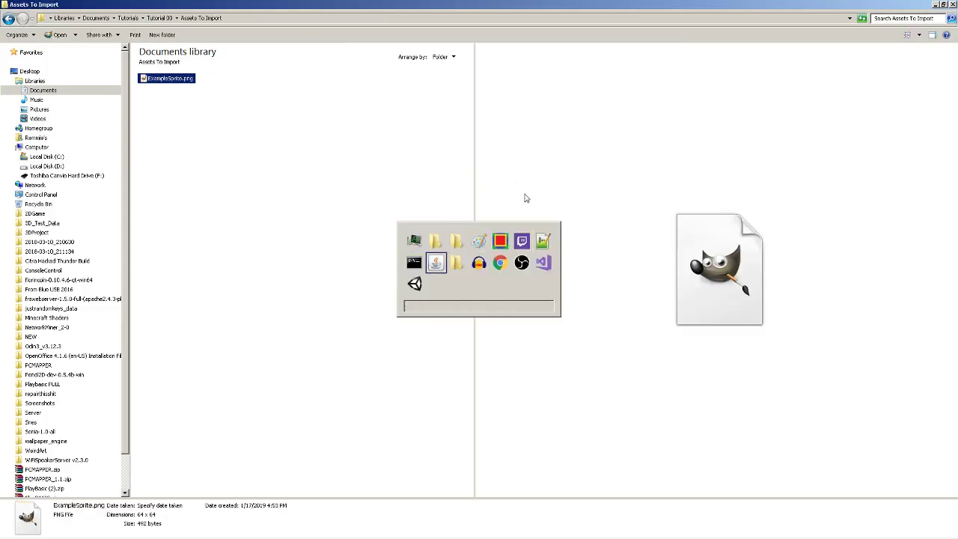
{"action": "key", "text": "alt+Tab"}
{"action": "key", "text": "alt+Tab"}
{"action": "key", "text": "alt+Tab"}
{"action": "key", "text": "alt+Tab"}
{"action": "key", "text": "alt+Tab"}
{"action": "key", "text": "alt+Tab"}
{"action": "key", "text": "alt+Tab"}
{"action": "key", "text": "alt+Tab"}
{"action": "key", "text": "alt+Tab"}
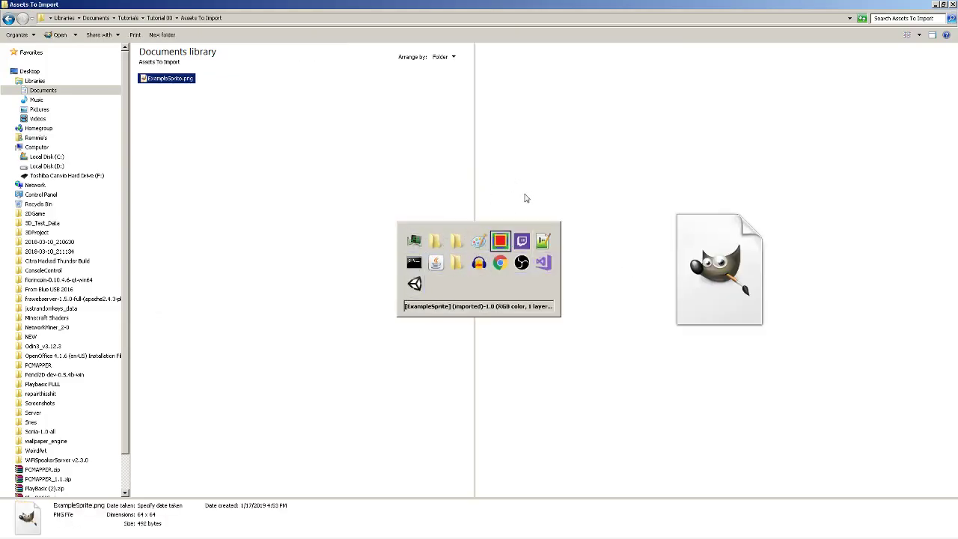
{"action": "key", "text": "alt+Tab"}
{"action": "key", "text": "alt+Tab"}
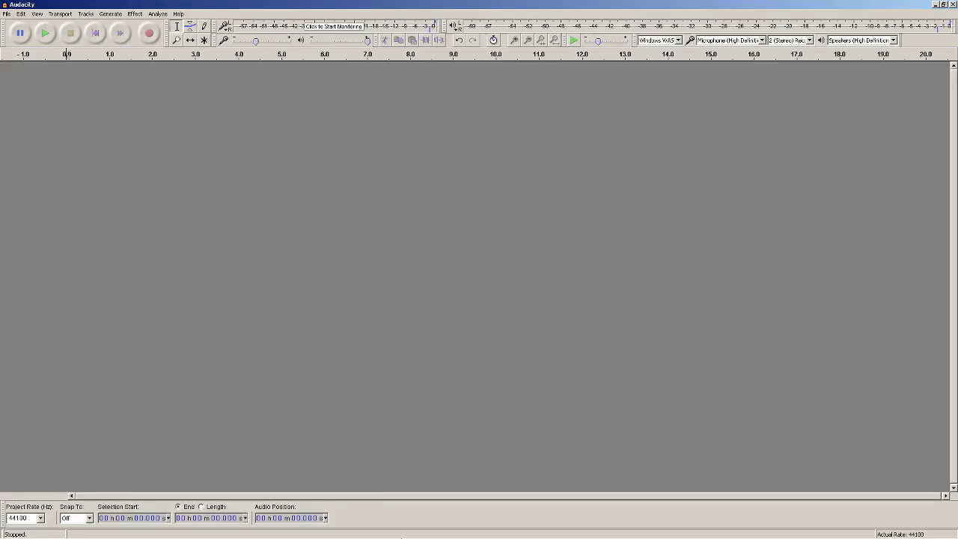
{"action": "left_click", "coordinate": [691, 528]}
{"action": "key", "text": "alt+Tab"}
{"action": "key", "text": "alt+Tab"}
{"action": "key", "text": "alt+Tab"}
{"action": "key", "text": "alt+Tab"}
{"action": "key", "text": "alt+Tab"}
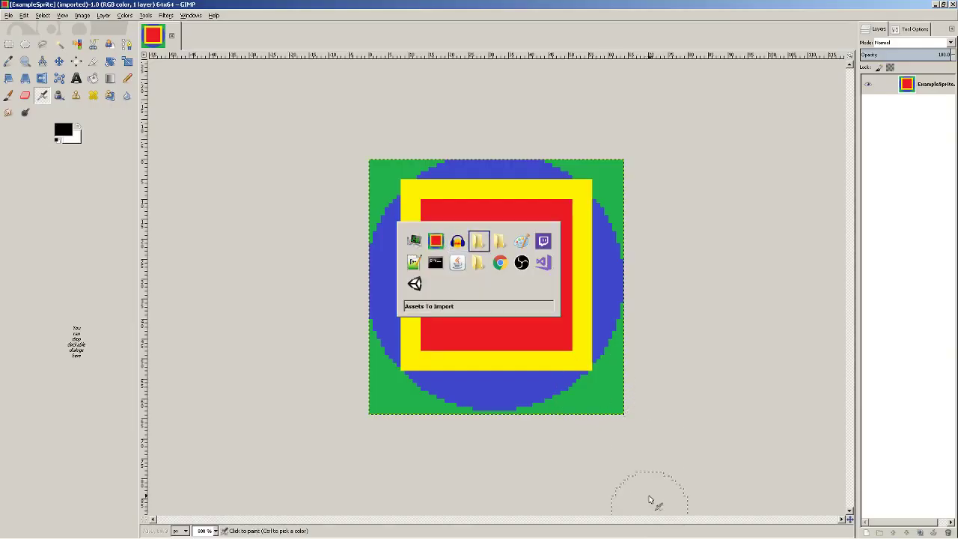
Open the updated ExampleSprite.png with white corners in GIMP
{"action": "right_click", "coordinate": [181, 78]}
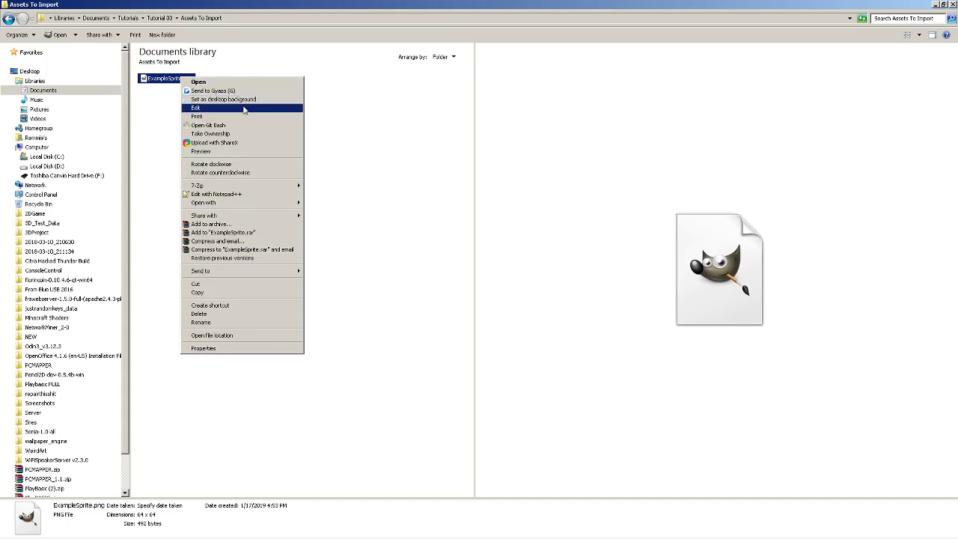
{"action": "mouse_move", "coordinate": [256, 204]}
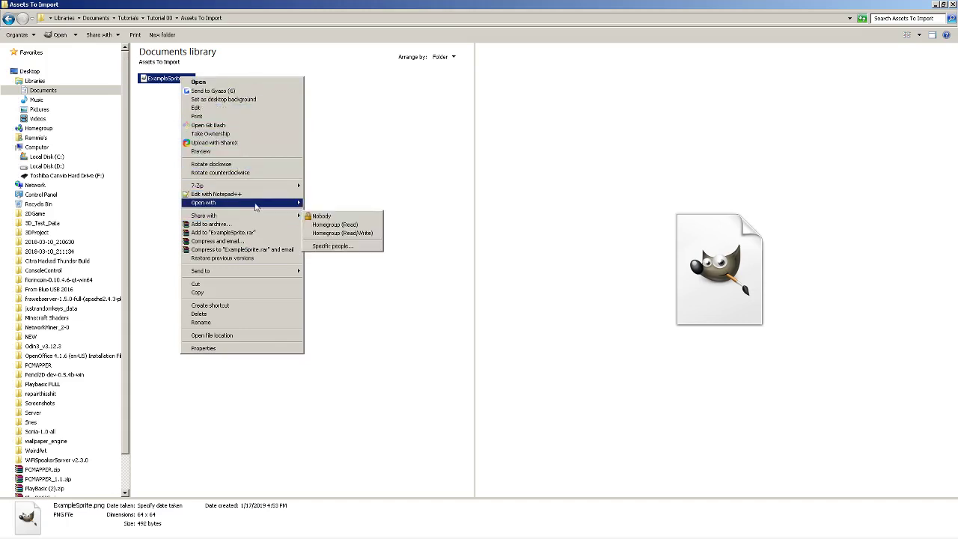
{"action": "left_click", "coordinate": [345, 203]}
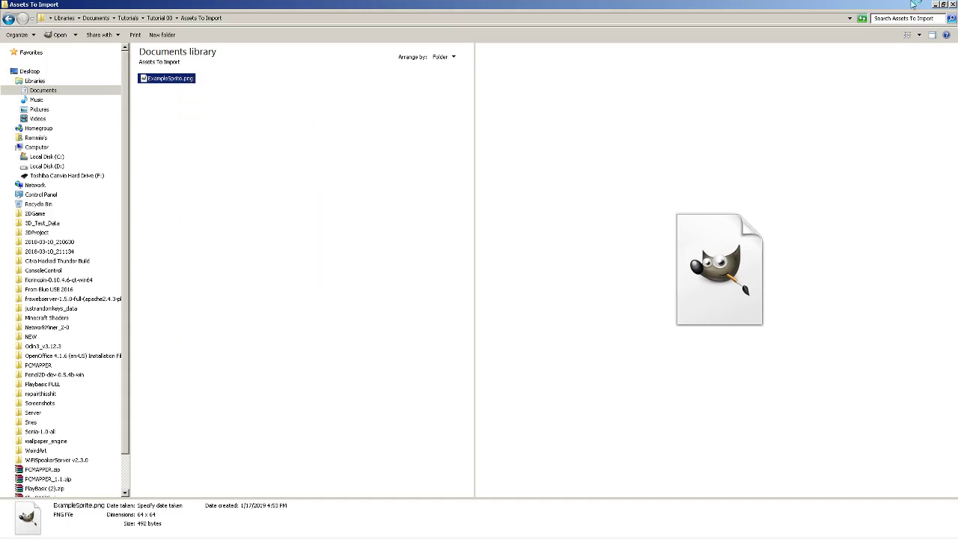
{"action": "left_click", "coordinate": [951, 5]}
{"action": "scroll", "coordinate": [511, 290], "scroll_direction": "up", "scroll_amount": 8, "text": "ctrl"}
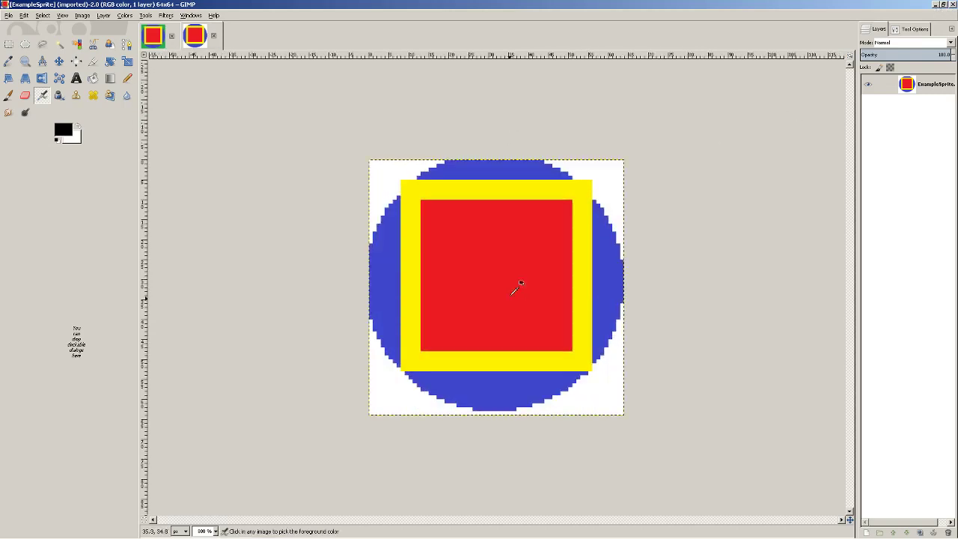
{"action": "scroll", "coordinate": [508, 289], "scroll_direction": "down", "scroll_amount": 1, "text": "ctrl"}
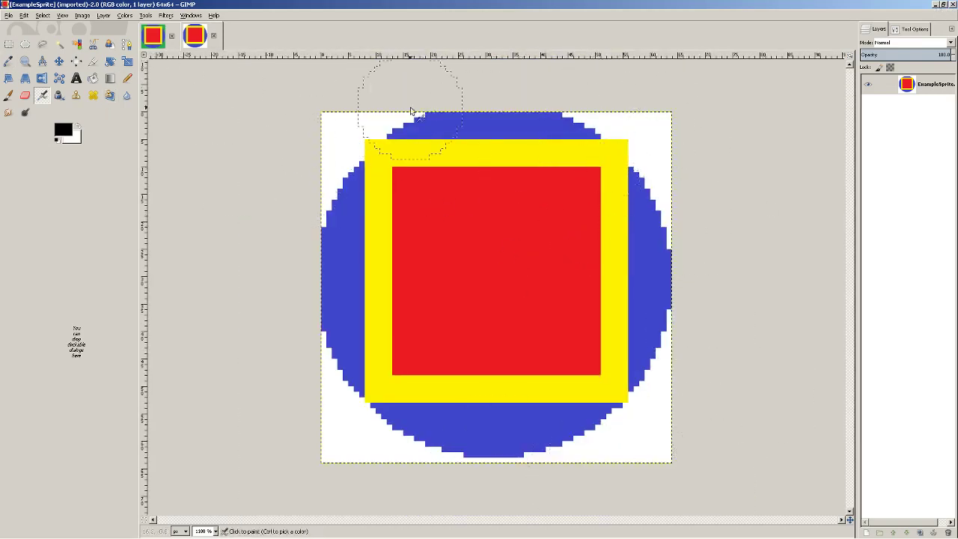
Select all the white corner areas around the blue circle together with the Fuzzy Select tool
{"action": "left_click", "coordinate": [61, 46]}
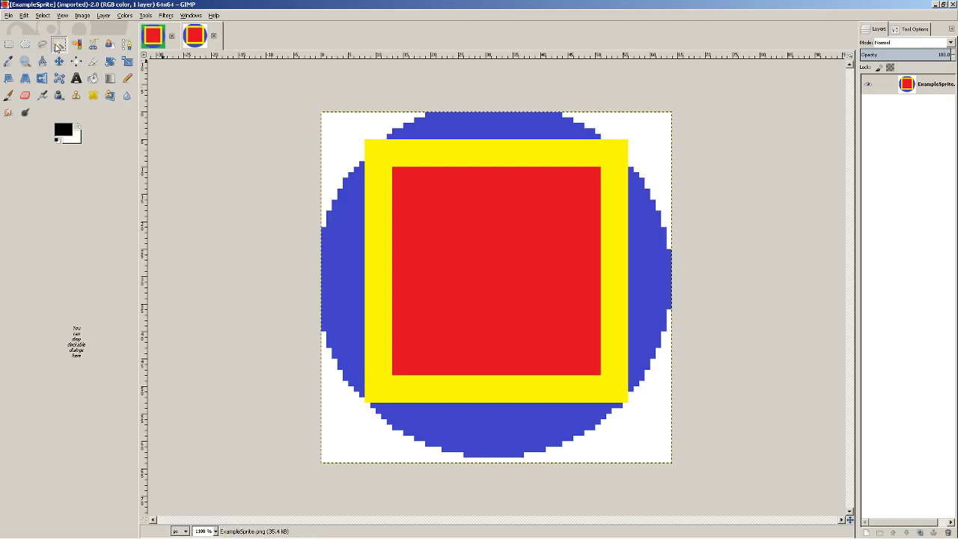
{"action": "left_click", "coordinate": [359, 139]}
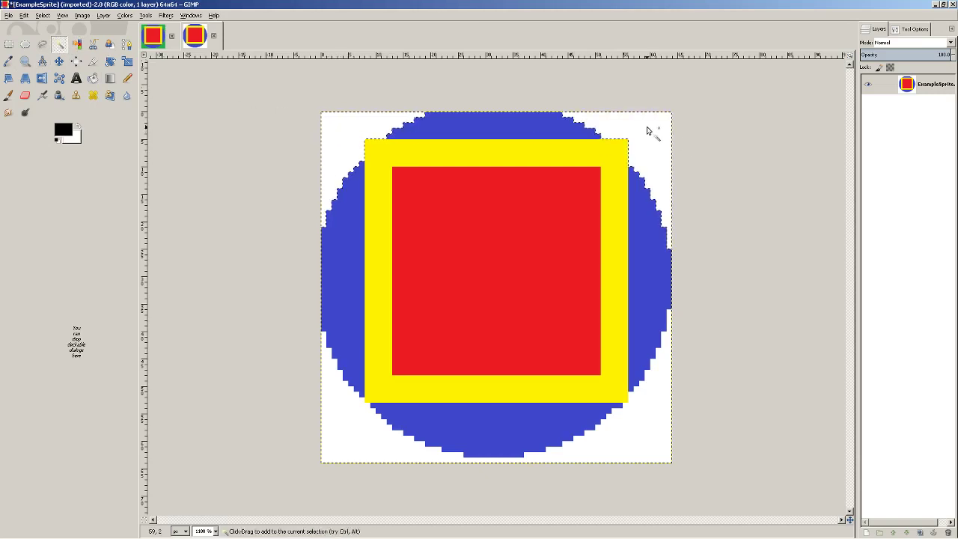
{"action": "left_click", "coordinate": [336, 427], "text": "shift"}
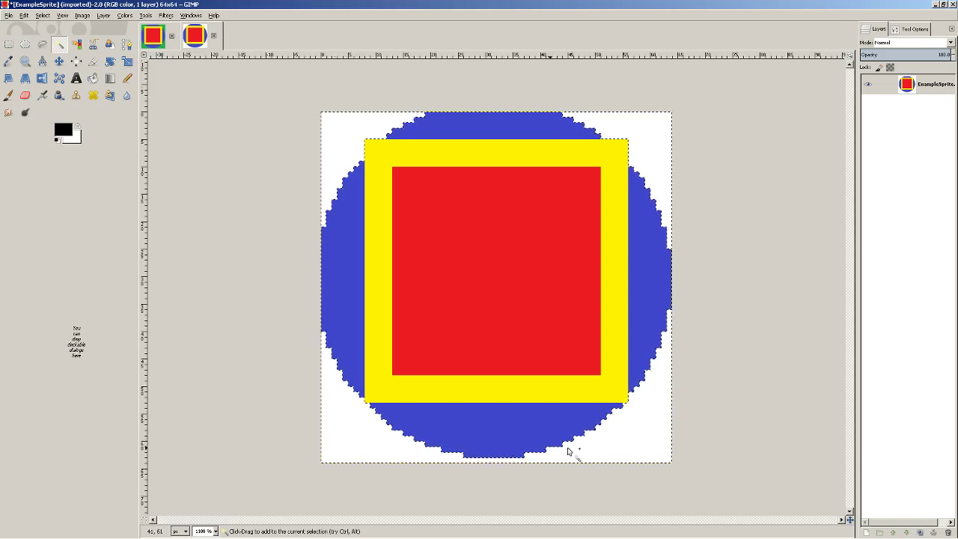
{"action": "left_click", "coordinate": [663, 146], "text": "shift"}
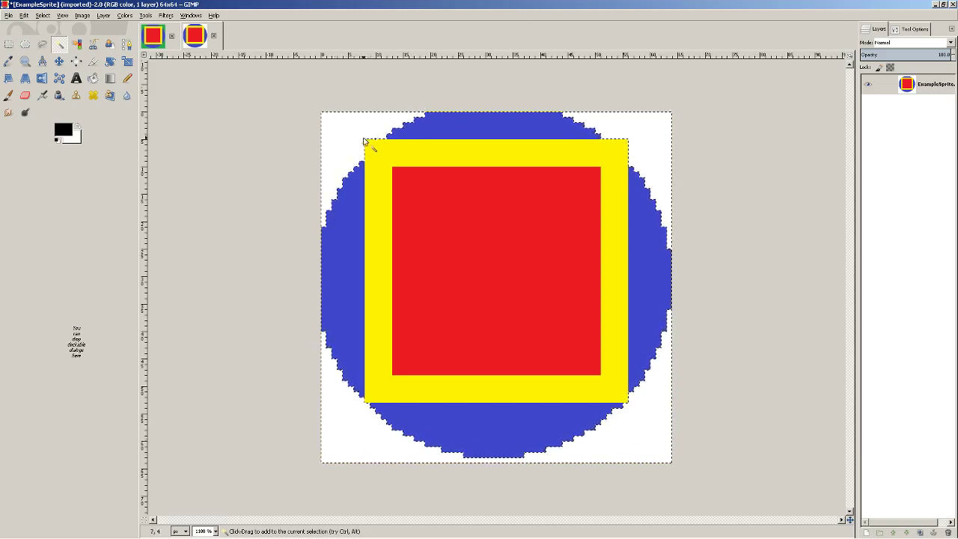
{"action": "scroll", "coordinate": [438, 196], "scroll_direction": "up", "scroll_amount": 4, "text": "ctrl"}
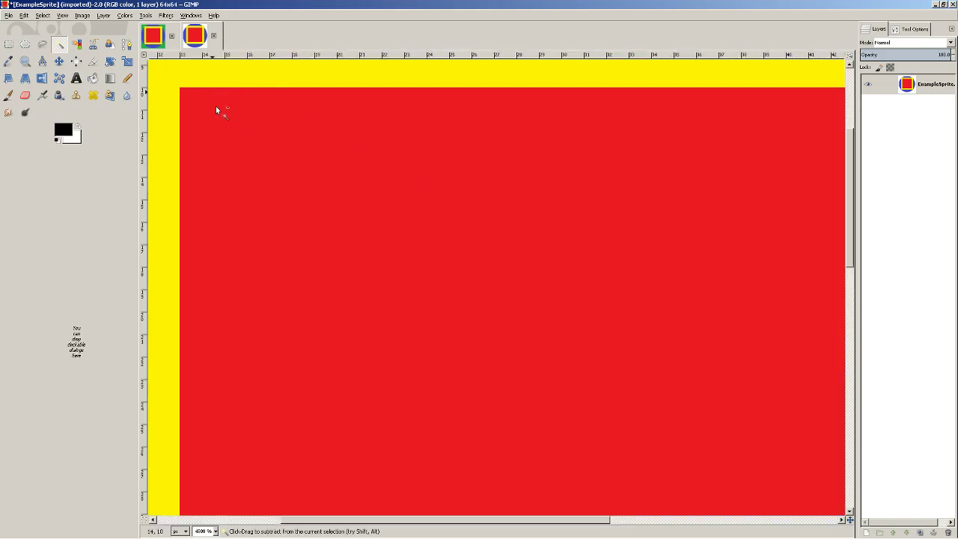
{"action": "scroll", "coordinate": [224, 120], "scroll_direction": "down", "scroll_amount": 5, "text": "ctrl"}
{"action": "scroll", "coordinate": [449, 203], "scroll_direction": "up", "scroll_amount": 3, "text": "ctrl"}
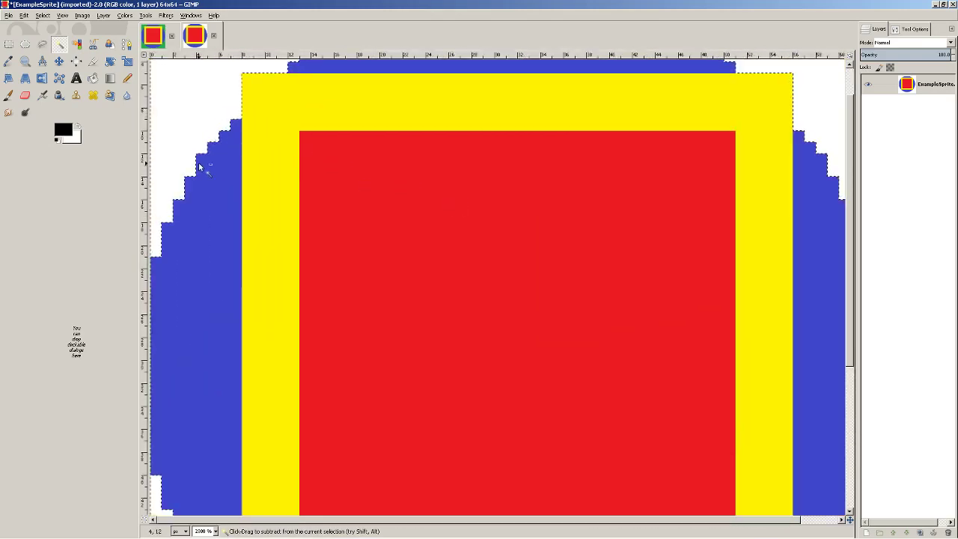
{"action": "scroll", "coordinate": [199, 167], "scroll_direction": "down", "scroll_amount": 2, "text": "ctrl"}
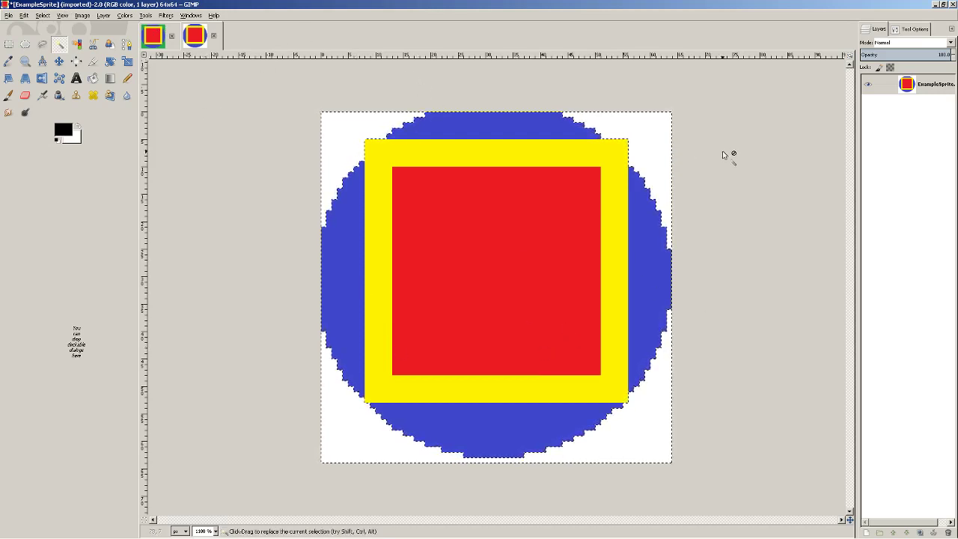
Replace the corner selection with the whole image and copy it
{"action": "key", "text": "ctrl"}
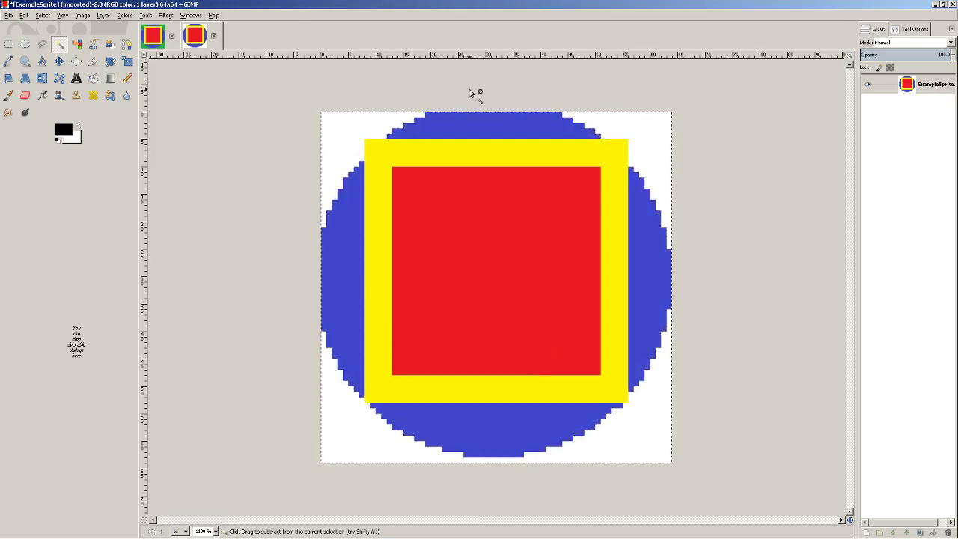
{"action": "key", "text": "ctrl+c"}
{"action": "left_click", "coordinate": [8, 15]}
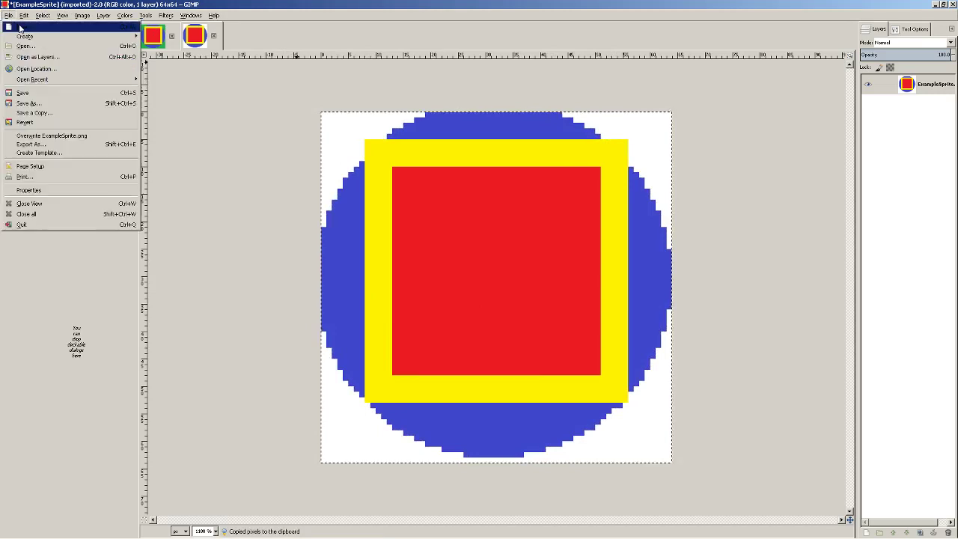
{"action": "left_click", "coordinate": [24, 27]}
{"action": "left_click", "coordinate": [371, 63]}
Create a new 64 × 64 px image filled with transparency and paste the copied sprite into it
{"action": "left_click", "coordinate": [8, 14]}
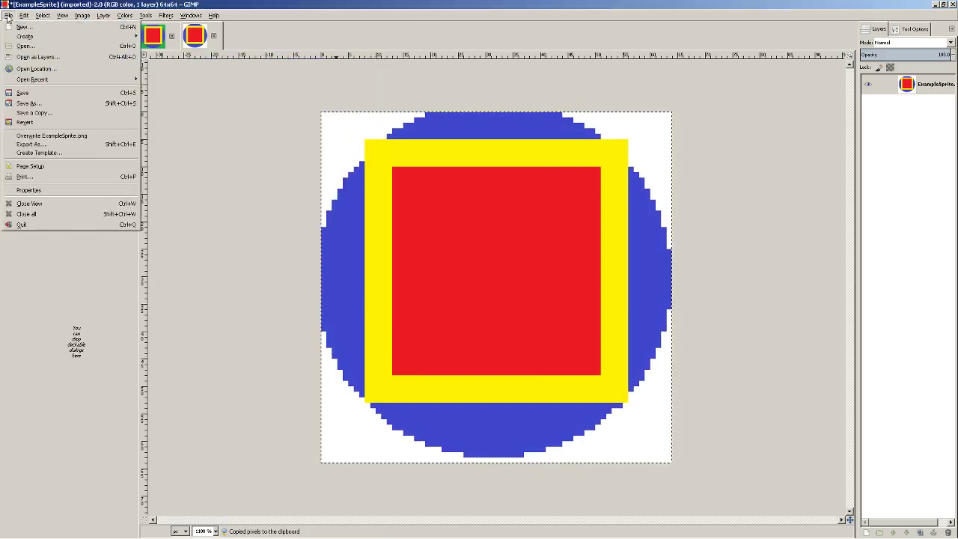
{"action": "left_click", "coordinate": [24, 26]}
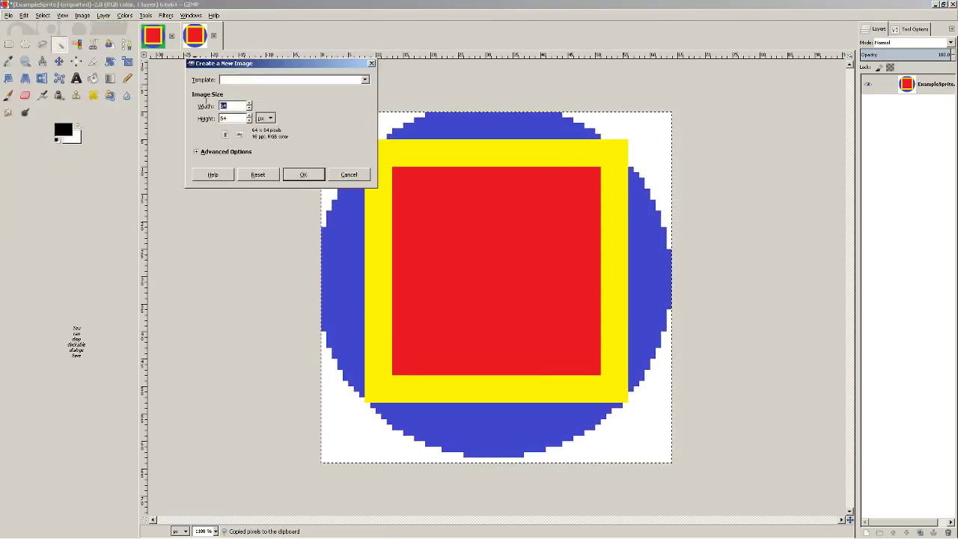
{"action": "left_click", "coordinate": [213, 153]}
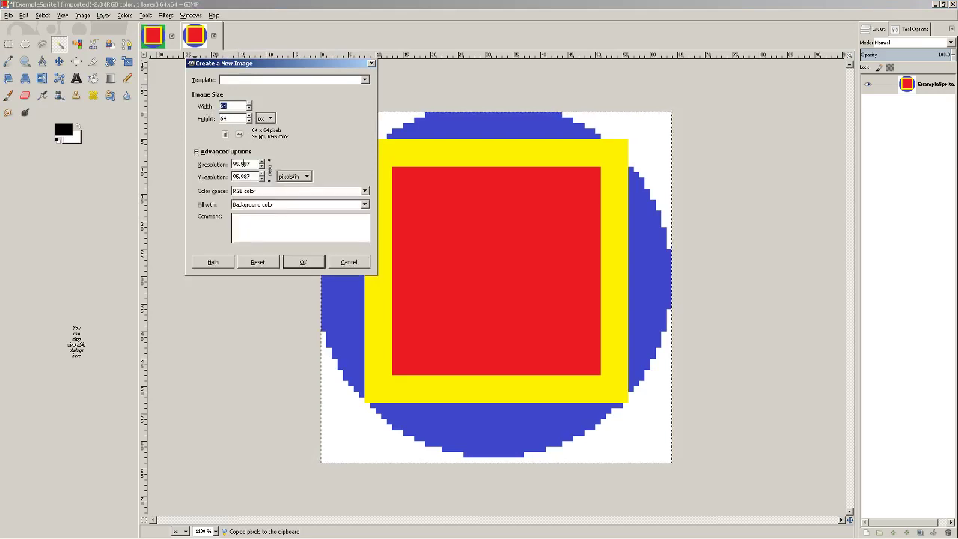
{"action": "left_click", "coordinate": [263, 204]}
{"action": "left_click", "coordinate": [267, 247]}
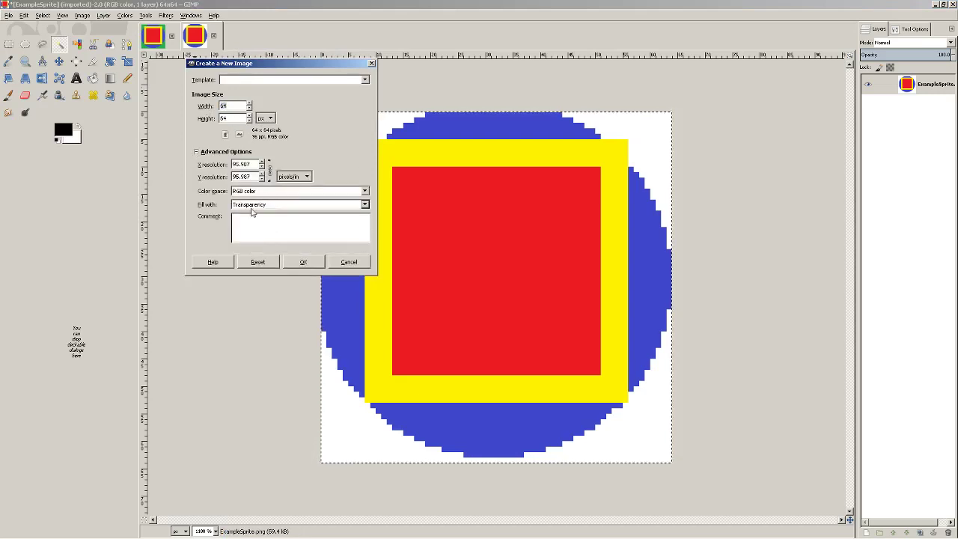
{"action": "left_click", "coordinate": [303, 262]}
{"action": "scroll", "coordinate": [501, 236], "scroll_direction": "up", "scroll_amount": 3, "text": "ctrl"}
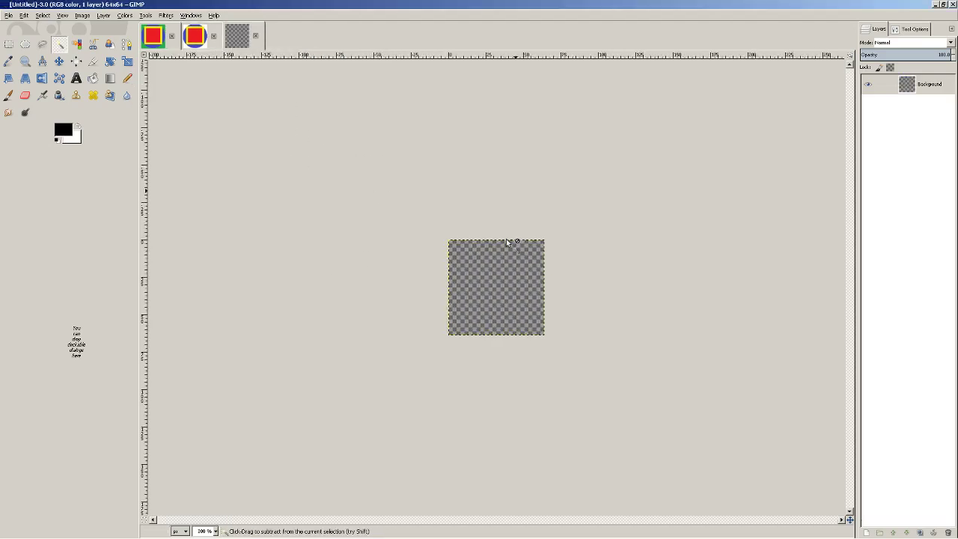
{"action": "key", "text": "ctrl+v"}
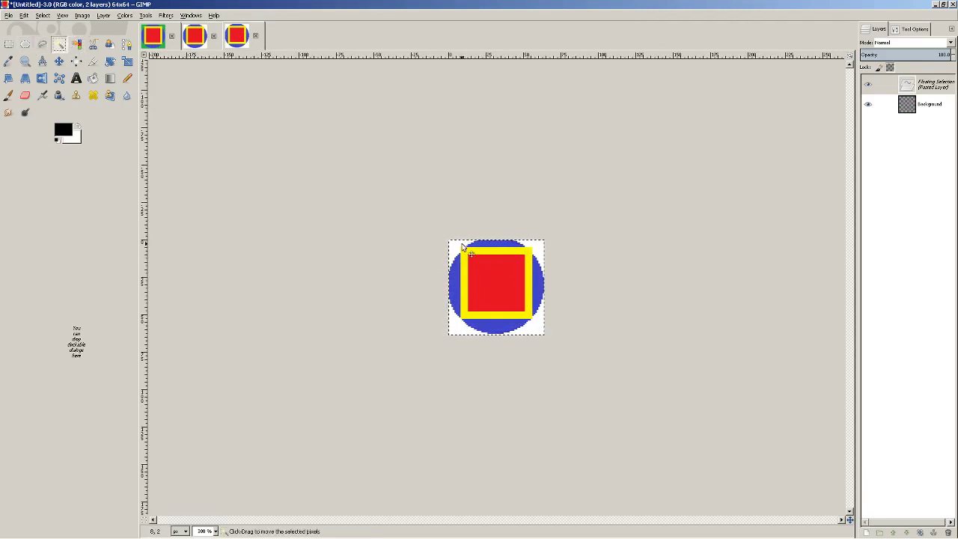
{"action": "left_click", "coordinate": [10, 45]}
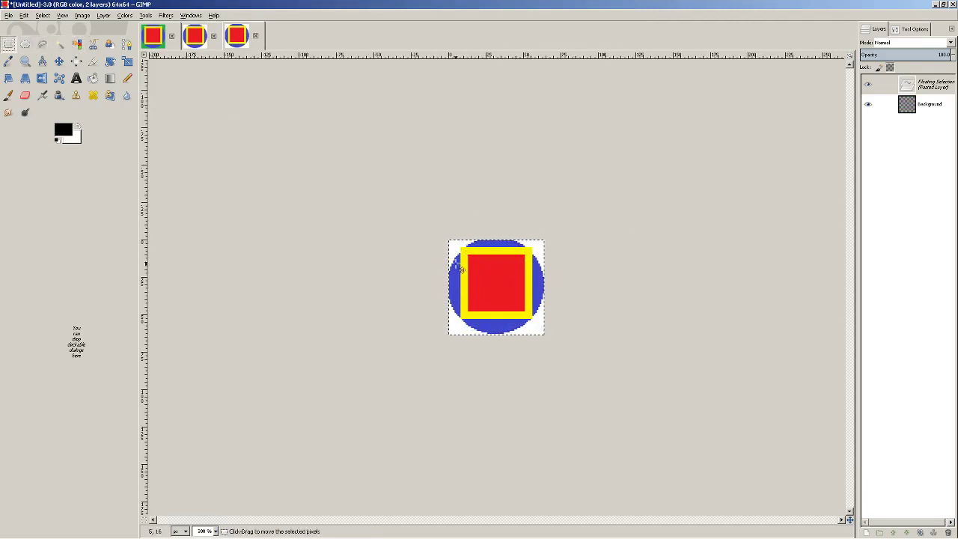
{"action": "left_click", "coordinate": [25, 44]}
{"action": "left_click", "coordinate": [43, 45]}
{"action": "left_click", "coordinate": [60, 45]}
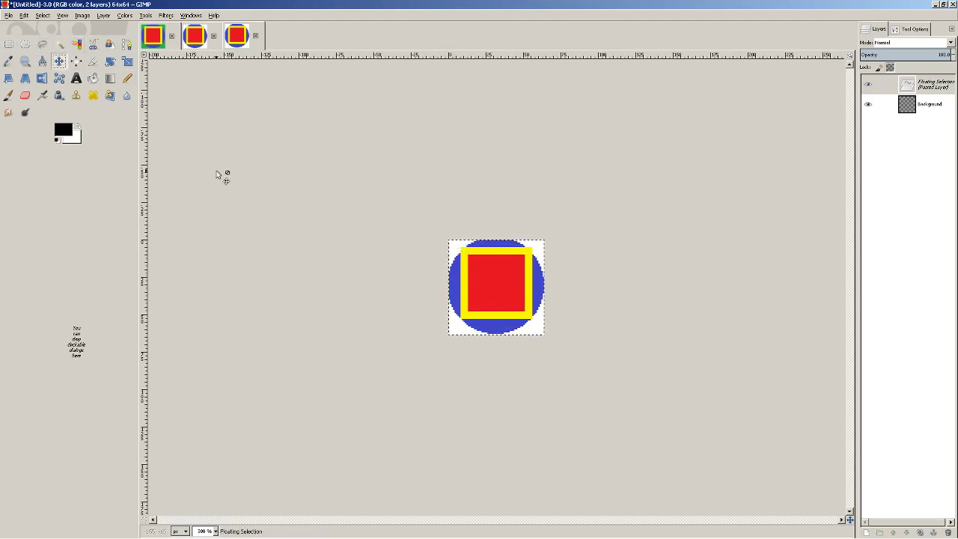
Close the two older sprite images, discarding their changes, and anchor the pasted sprite onto the transparent background layer
{"action": "key", "text": "e"}
{"action": "key", "text": "r"}
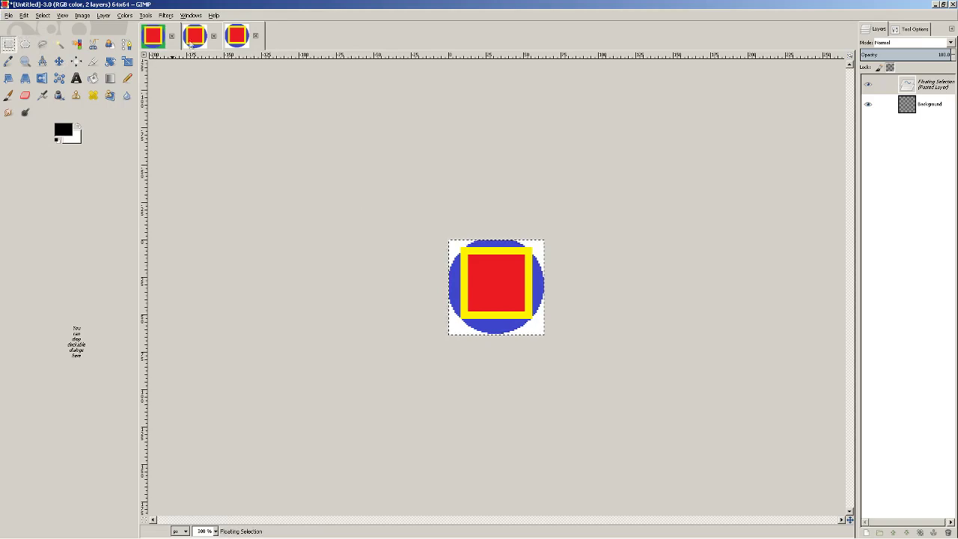
{"action": "left_click", "coordinate": [172, 36]}
{"action": "key", "text": "ctrl+d"}
{"action": "left_click", "coordinate": [170, 36]}
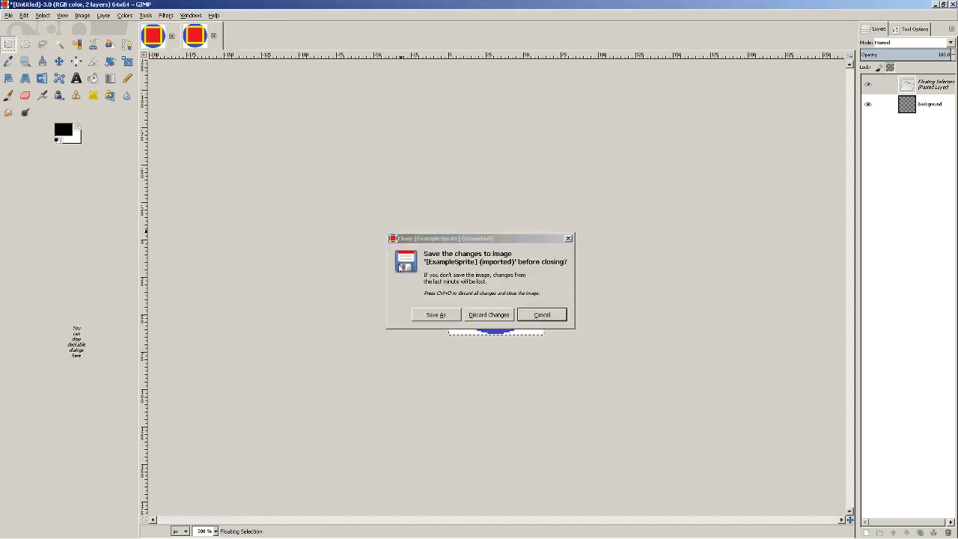
{"action": "left_click", "coordinate": [503, 316]}
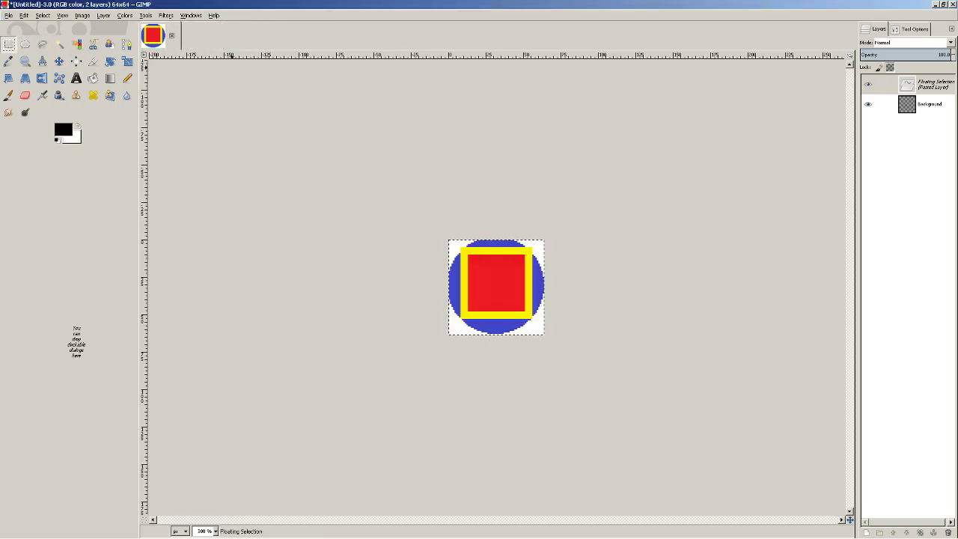
{"action": "left_click", "coordinate": [447, 252]}
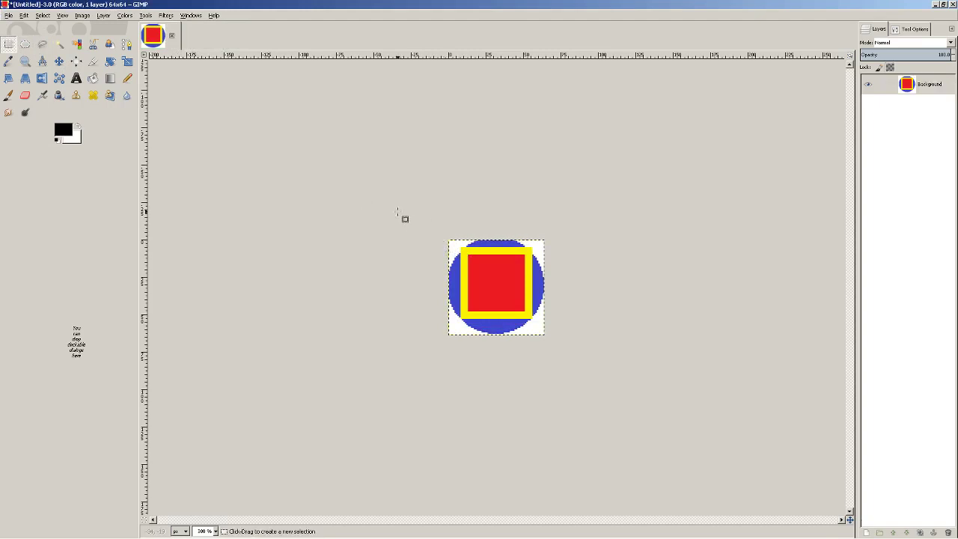
Select all four white corners around the blue circle with the Fuzzy Select tool and delete them to transparency
{"action": "left_click", "coordinate": [60, 44]}
{"action": "scroll", "coordinate": [537, 264], "scroll_direction": "up", "scroll_amount": 4, "text": "ctrl"}
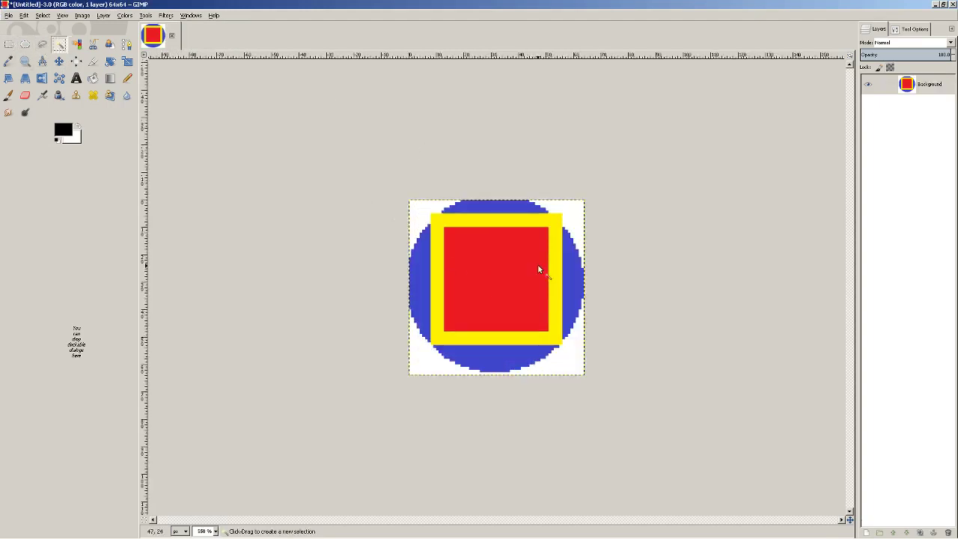
{"action": "left_click", "coordinate": [330, 132]}
{"action": "left_click", "coordinate": [654, 135], "text": "shift"}
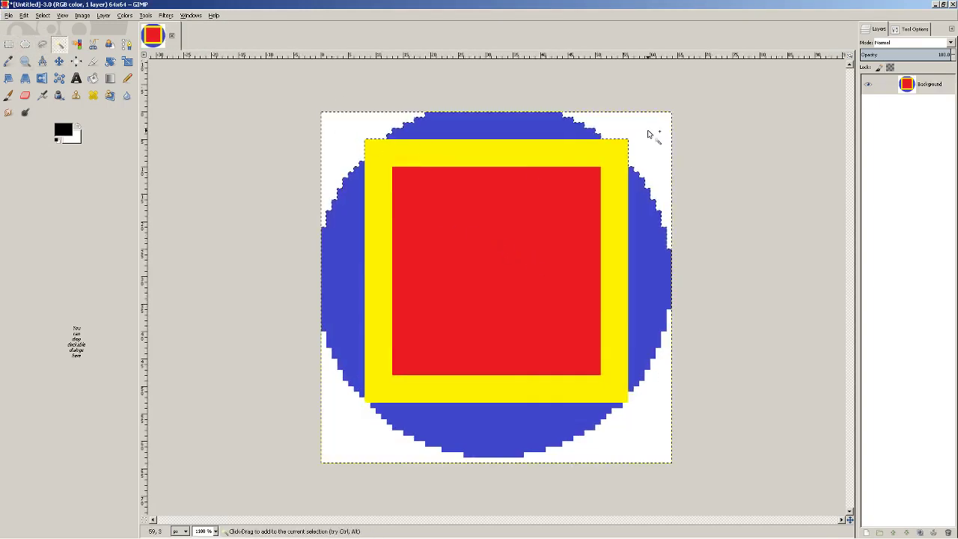
{"action": "left_click", "coordinate": [338, 434], "text": "shift"}
{"action": "left_click", "coordinate": [633, 442], "text": "shift"}
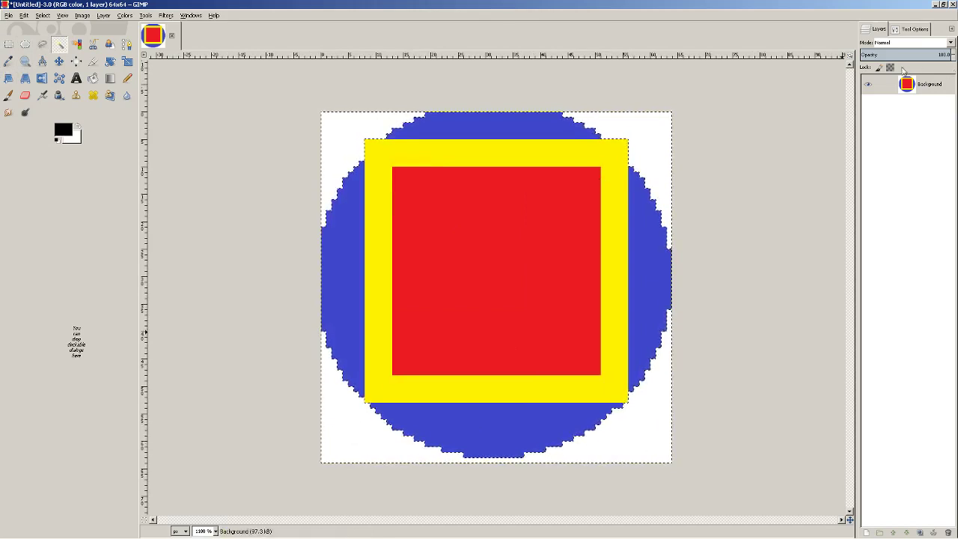
{"action": "key", "text": "Delete"}
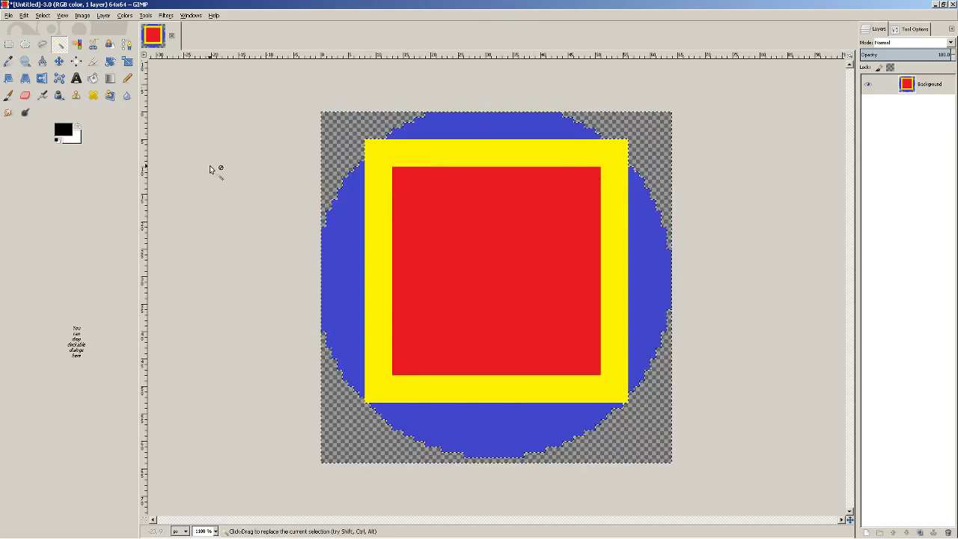
{"action": "left_click", "coordinate": [9, 15]}
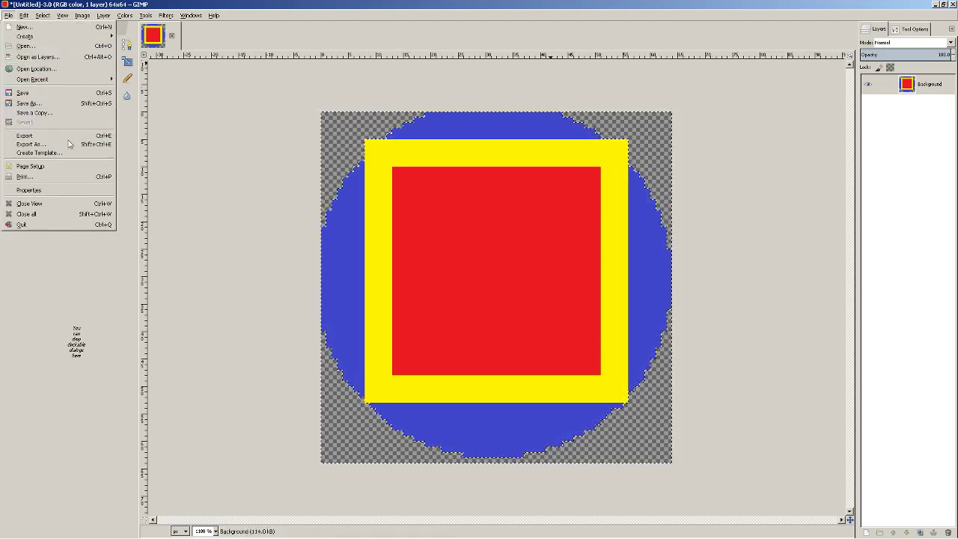
{"action": "left_click", "coordinate": [40, 95]}
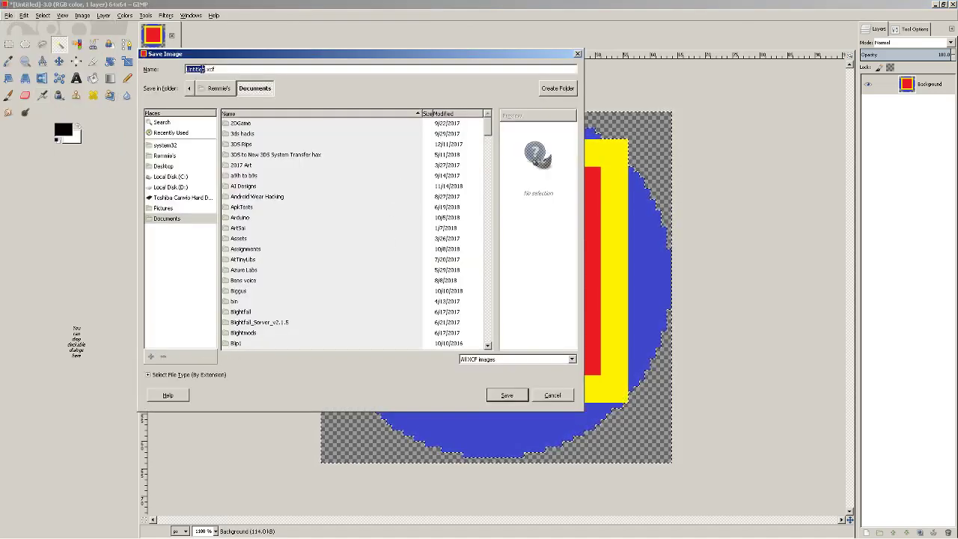
{"action": "left_click", "coordinate": [552, 396]}
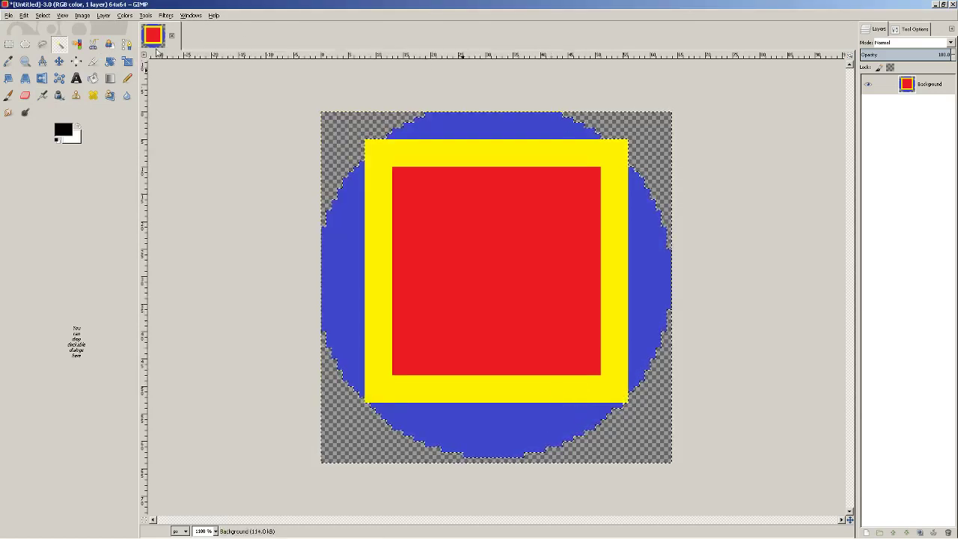
Start exporting the image and choose the Assets To Import folder inside Documents, Tutorials, Tutorial 00 as the destination
{"action": "left_click", "coordinate": [8, 16]}
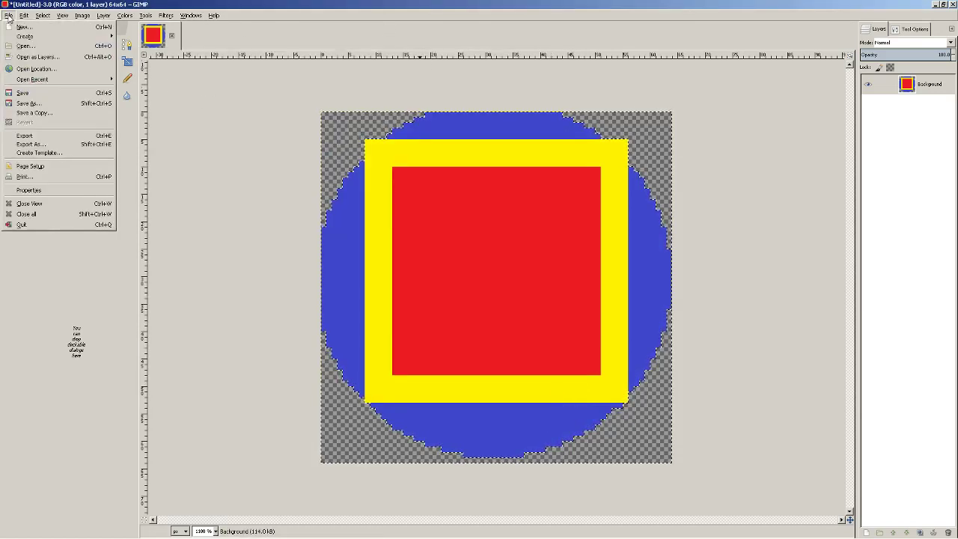
{"action": "left_click", "coordinate": [64, 144]}
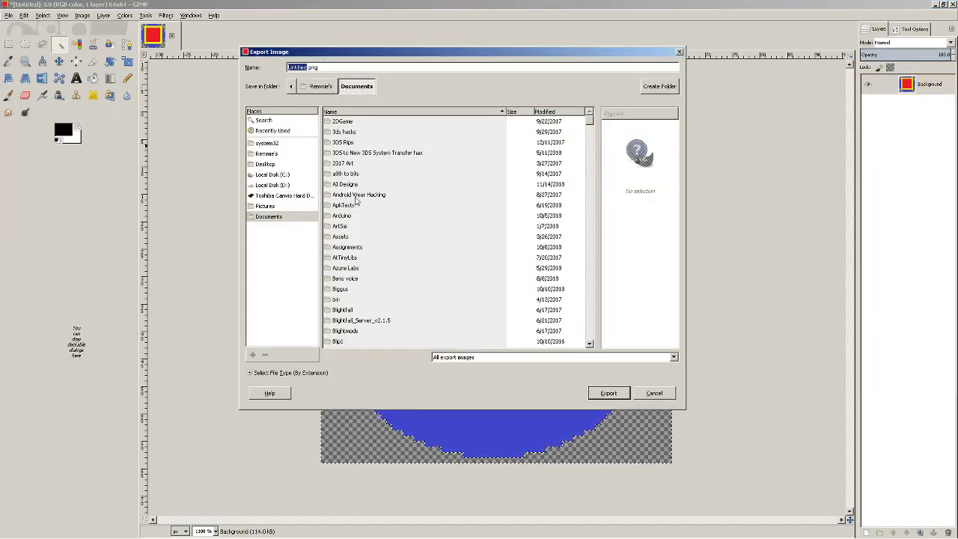
{"action": "left_click", "coordinate": [357, 196]}
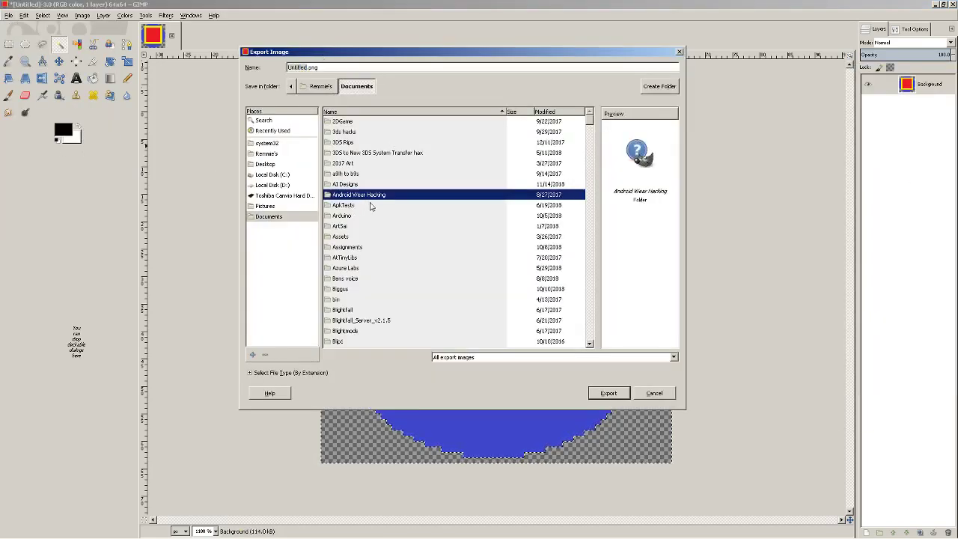
{"action": "type", "text": "tut"}
{"action": "double_click", "coordinate": [359, 234]}
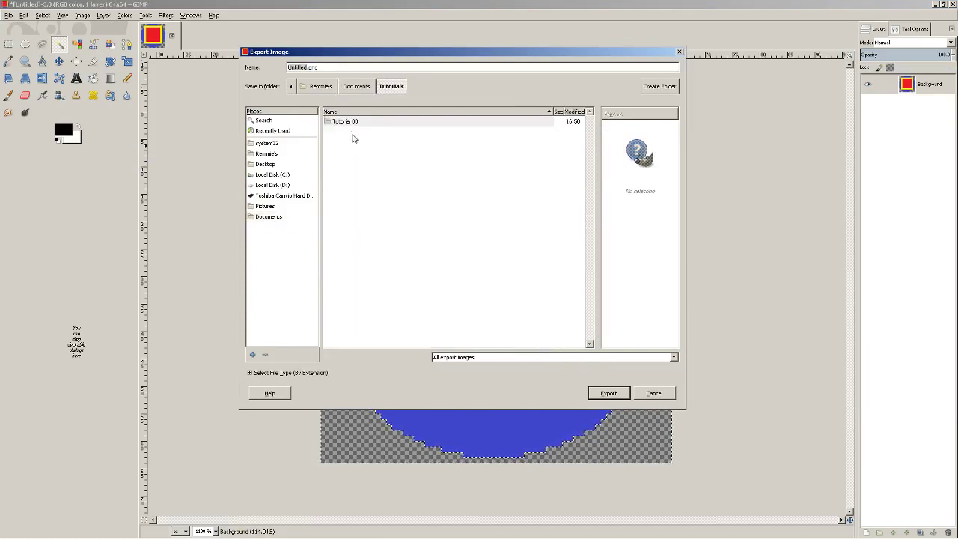
{"action": "double_click", "coordinate": [359, 123]}
{"action": "left_click", "coordinate": [354, 122]}
{"action": "double_click", "coordinate": [354, 121]}
Name the export ExampleSpriteTransparent.png and export it with the preset PNG options
{"action": "left_click", "coordinate": [332, 67]}
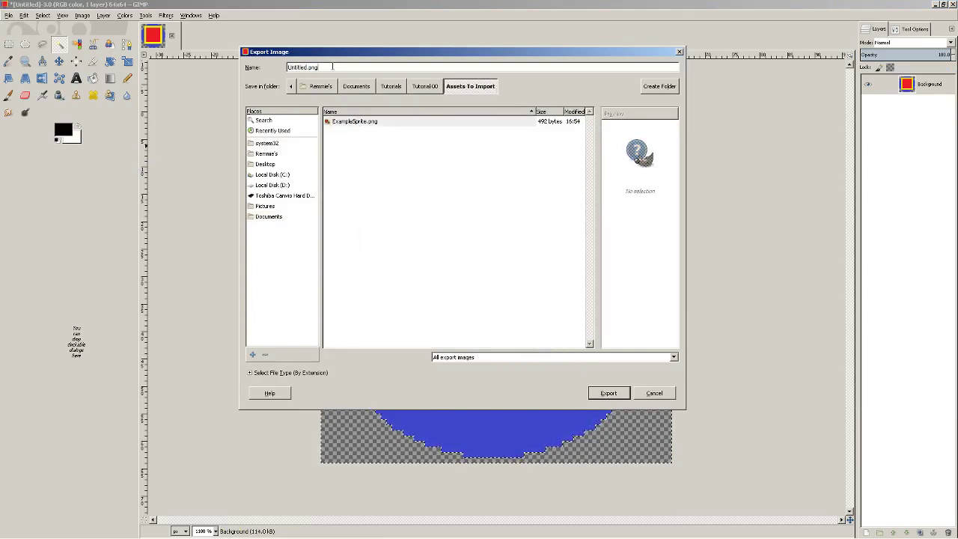
{"action": "key", "text": "ctrl+a"}
{"action": "key", "text": "BackSpace"}
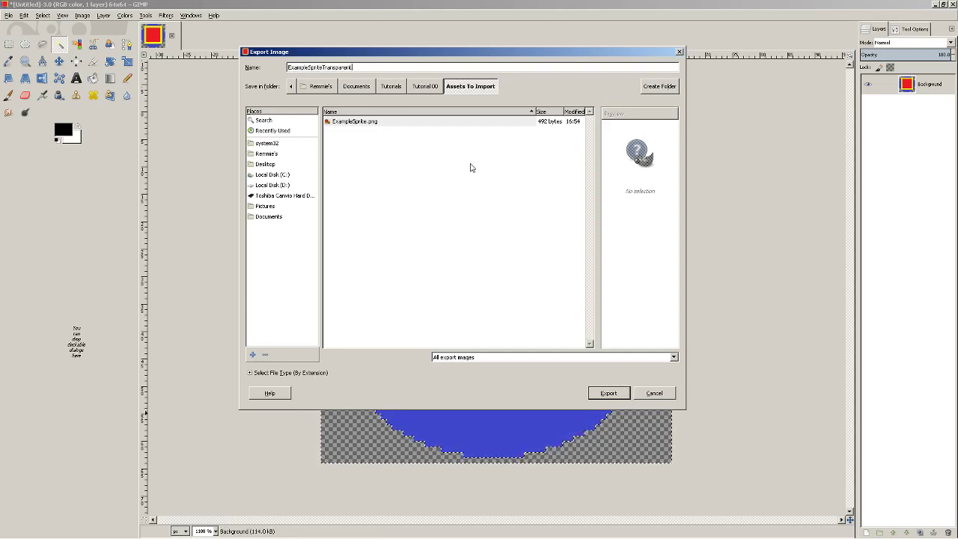
{"action": "left_click_drag", "start_coordinate": [353, 68], "coordinate": [311, 67]}
{"action": "left_click", "coordinate": [352, 67]}
{"action": "left_click", "coordinate": [311, 67]}
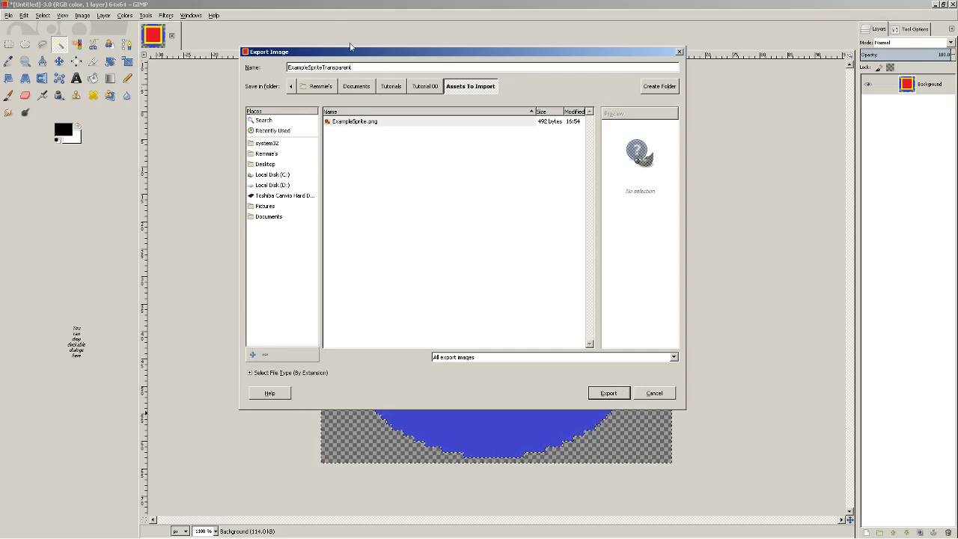
{"action": "left_click", "coordinate": [620, 389]}
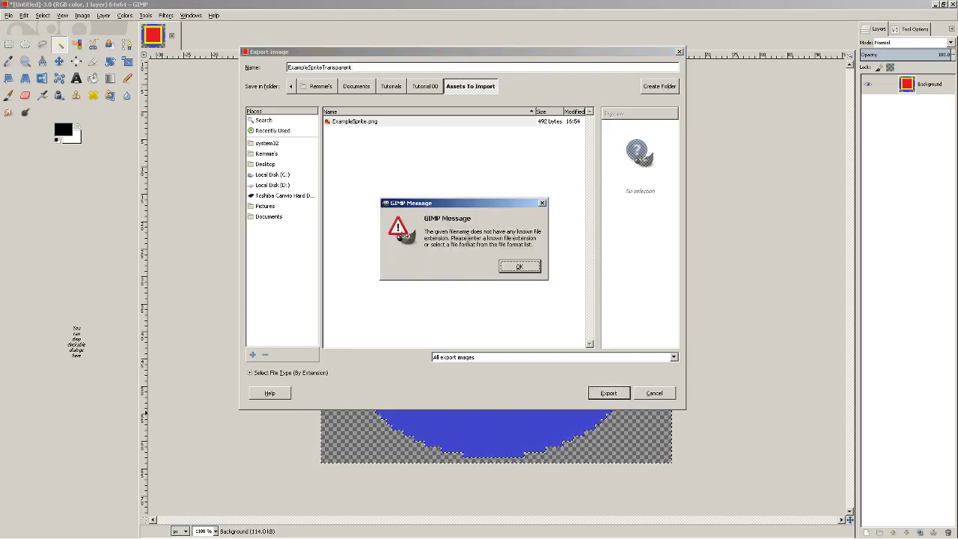
{"action": "left_click", "coordinate": [519, 267]}
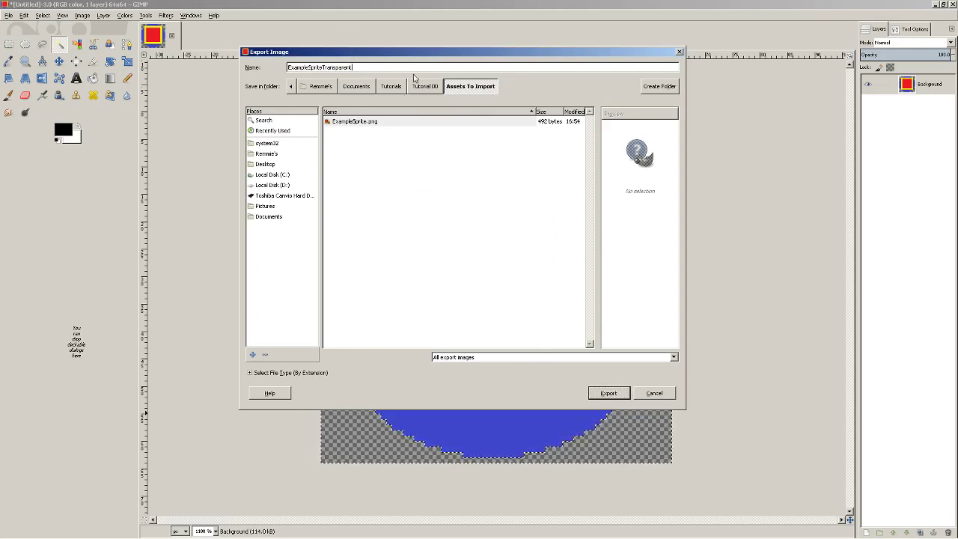
{"action": "left_click", "coordinate": [610, 393]}
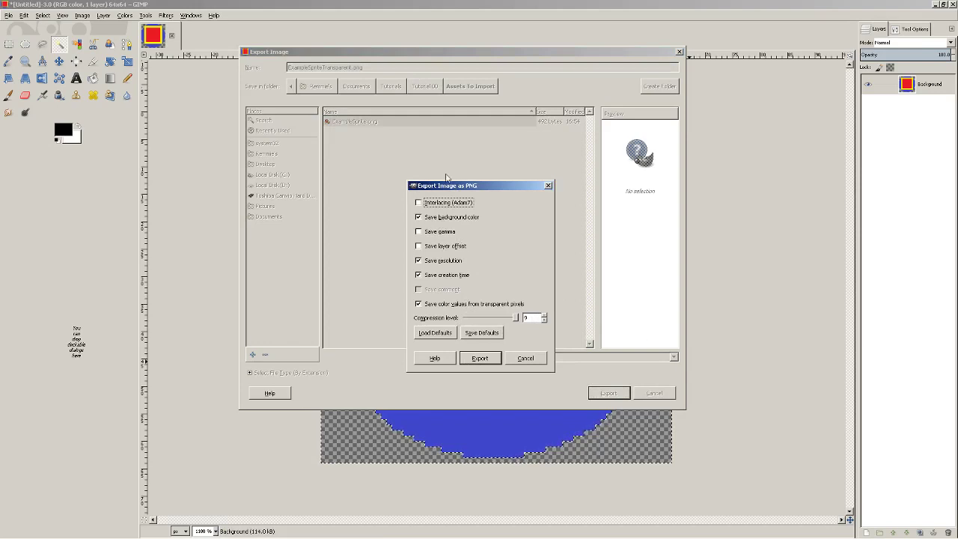
{"action": "left_click", "coordinate": [479, 358]}
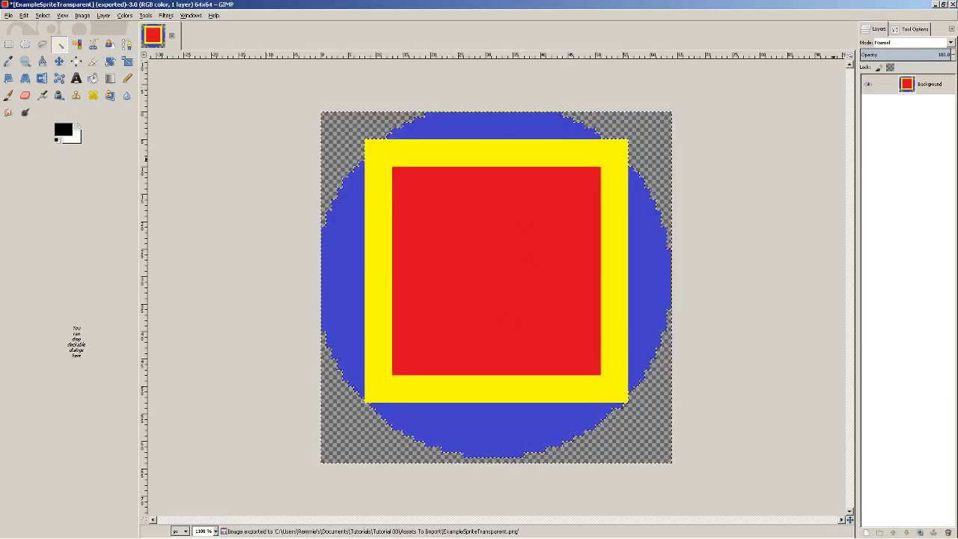
Minimize all the open windows, including GIMP, the file browser and Paint, to clear the desktop
{"action": "left_click", "coordinate": [935, 5]}
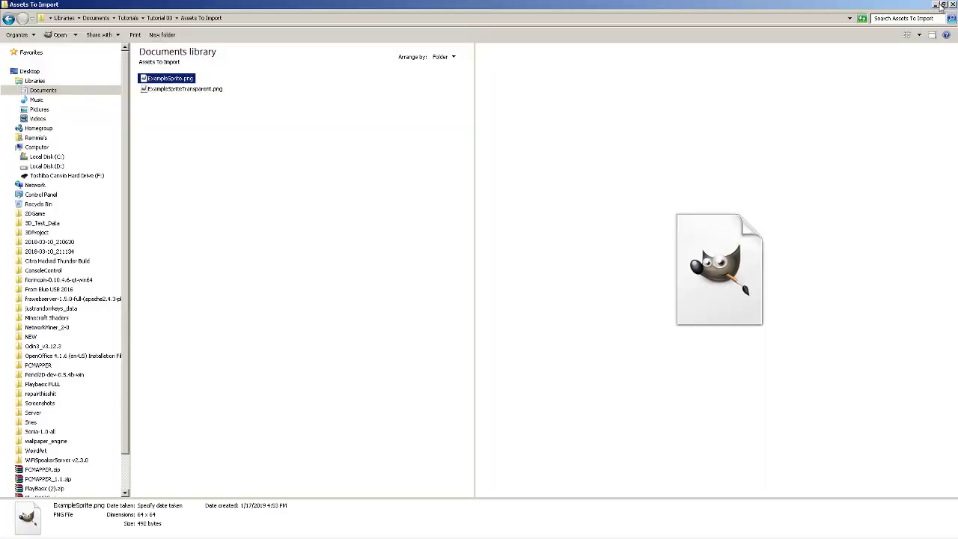
{"action": "left_click", "coordinate": [935, 5]}
{"action": "left_click", "coordinate": [935, 5]}
{"action": "left_click", "coordinate": [935, 4]}
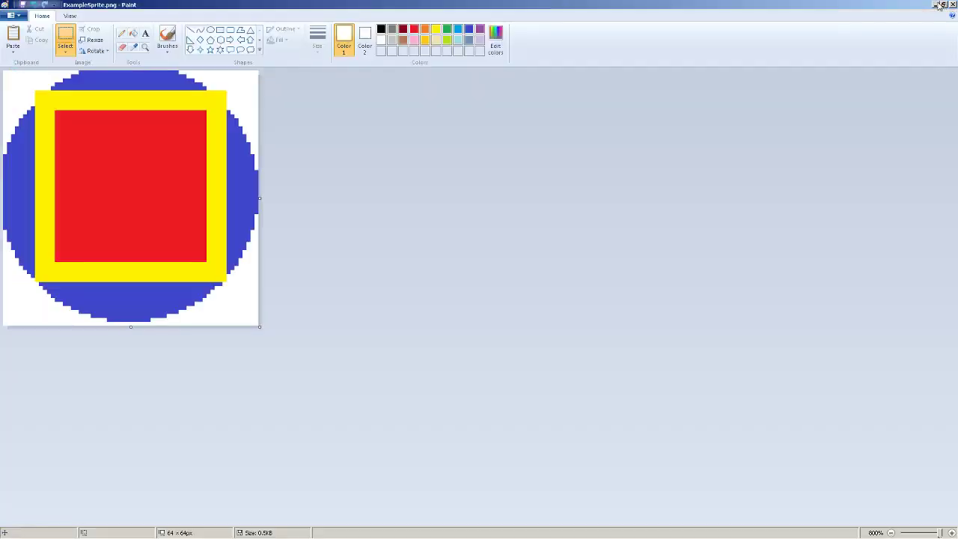
{"action": "left_click", "coordinate": [937, 5]}
Switch to Windows Explorer, open the Assets To Import folder and shrink its window to a small, narrow size
{"action": "mouse_move", "coordinate": [517, 537]}
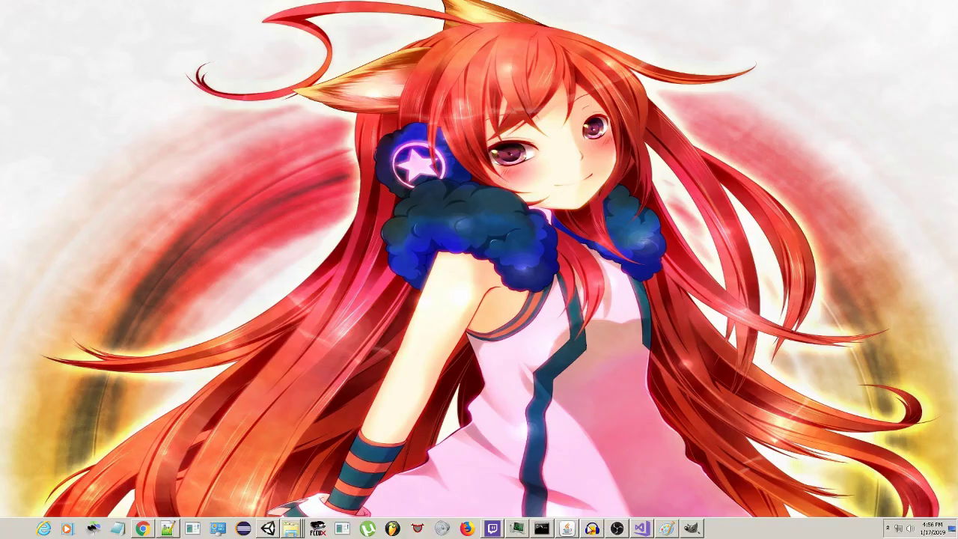
{"action": "left_click", "coordinate": [291, 528]}
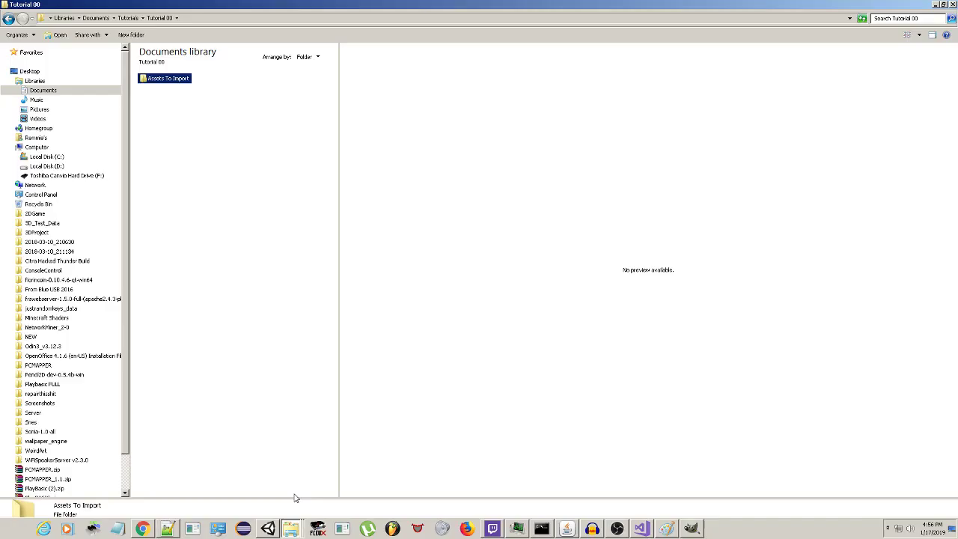
{"action": "double_click", "coordinate": [164, 78]}
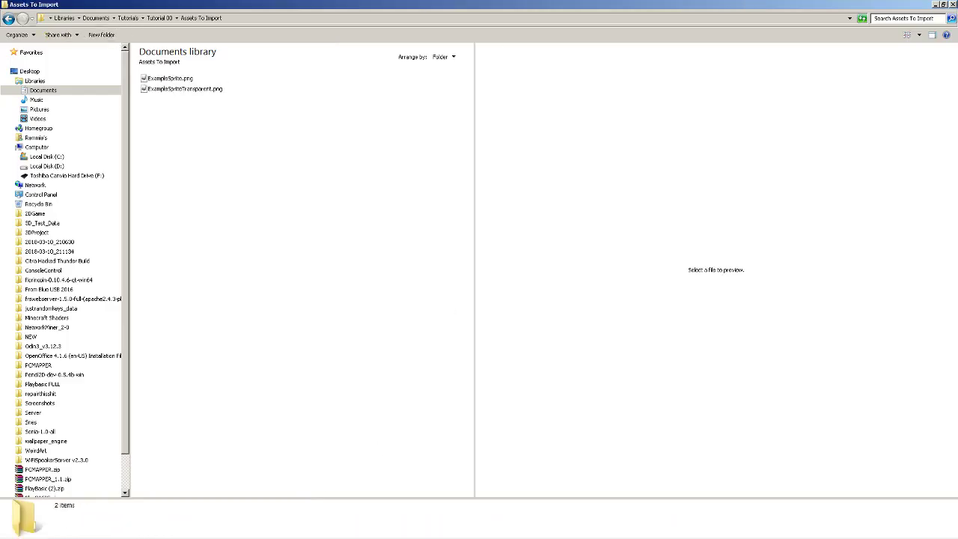
{"action": "left_click", "coordinate": [943, 5]}
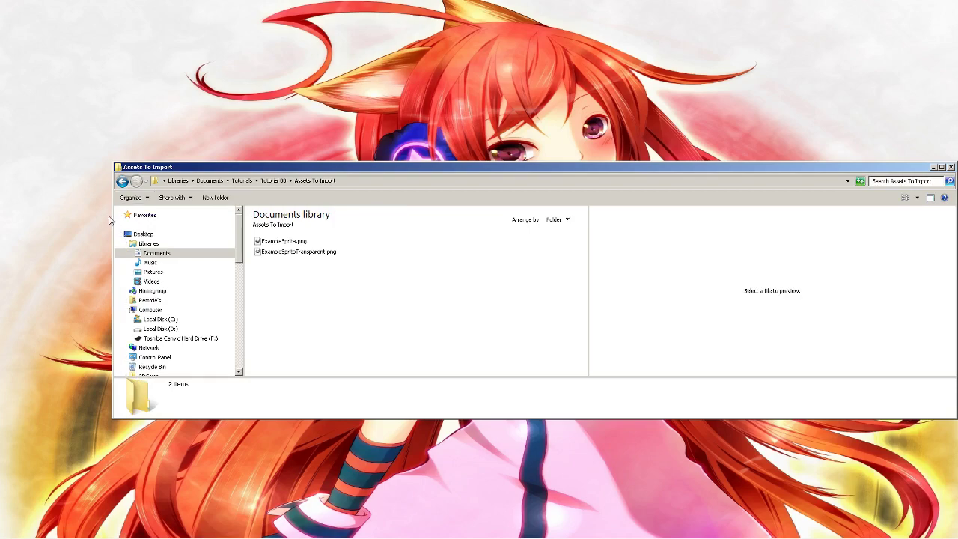
{"action": "left_click_drag", "start_coordinate": [566, 232], "coordinate": [633, 224]}
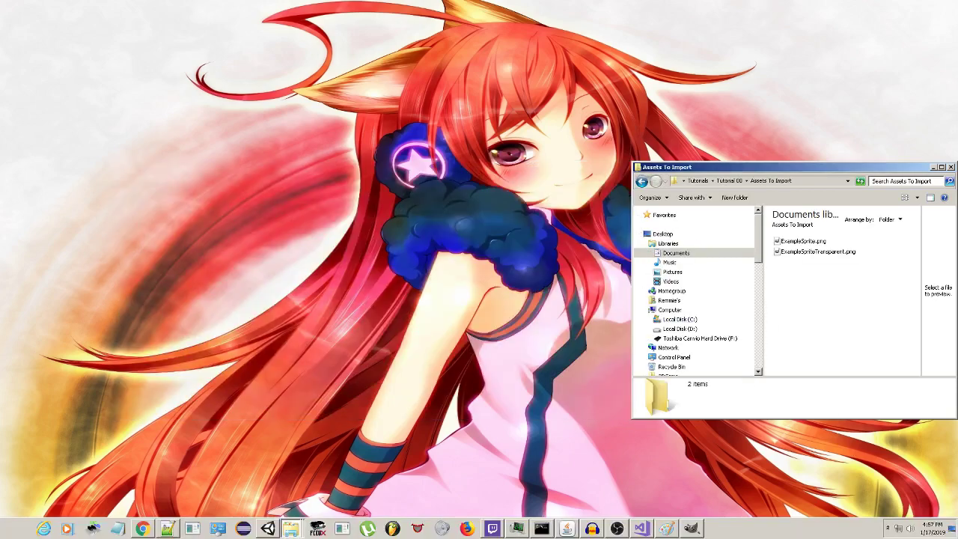
Switch to Unity and shrink and move its window so it sits beside the Assets To Import folder window
{"action": "left_click", "coordinate": [267, 528]}
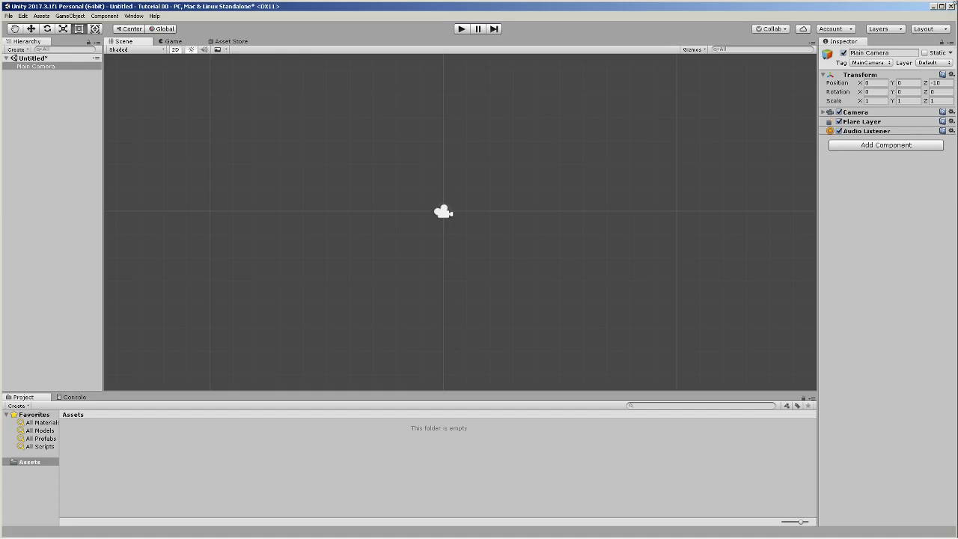
{"action": "left_click_drag", "start_coordinate": [530, 87], "coordinate": [476, 62]}
{"action": "left_click_drag", "start_coordinate": [271, 71], "coordinate": [358, 28]}
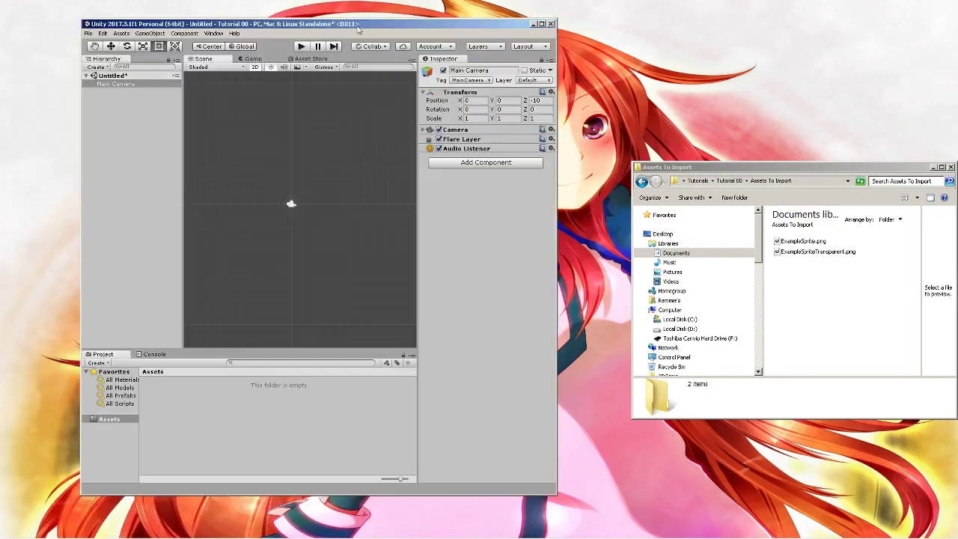
Create a folder named Resources inside the project's Assets folder
{"action": "left_click", "coordinate": [111, 421]}
{"action": "right_click", "coordinate": [201, 407]}
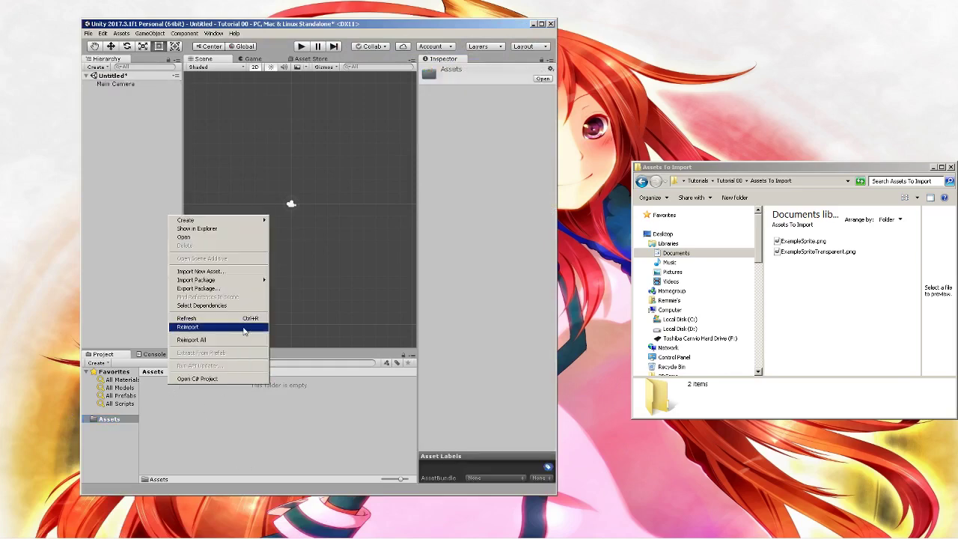
{"action": "mouse_move", "coordinate": [213, 222]}
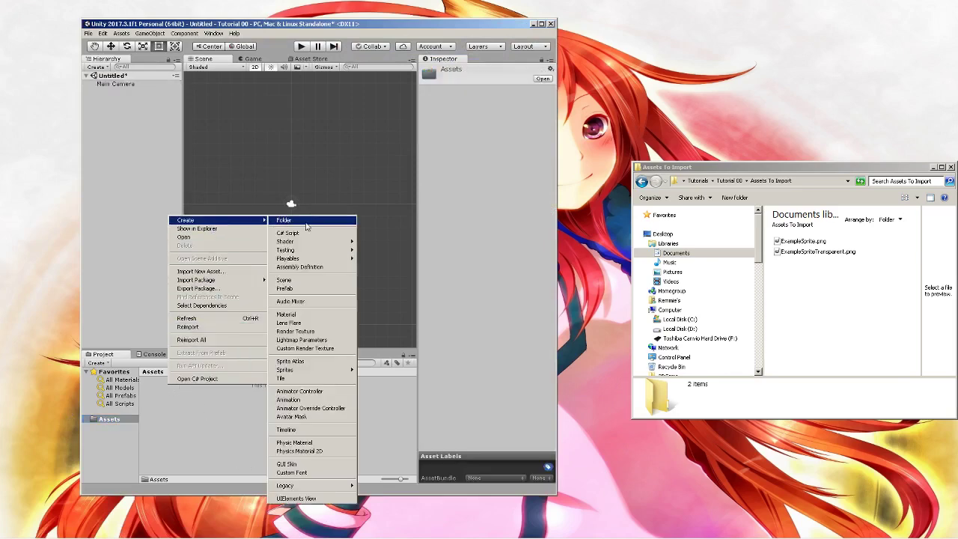
{"action": "left_click", "coordinate": [306, 224]}
{"action": "type", "text": "Resources"}
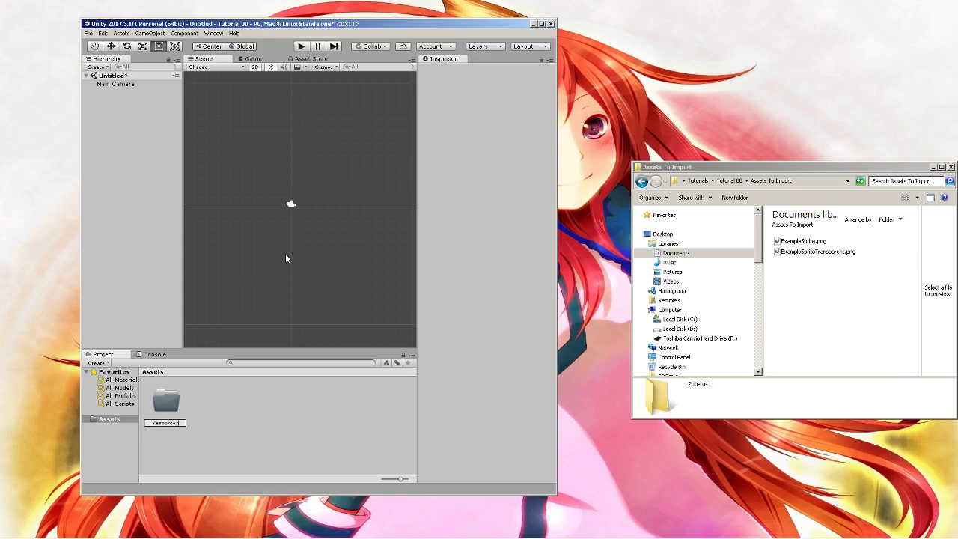
{"action": "key", "text": "Return"}
{"action": "left_click", "coordinate": [210, 419]}
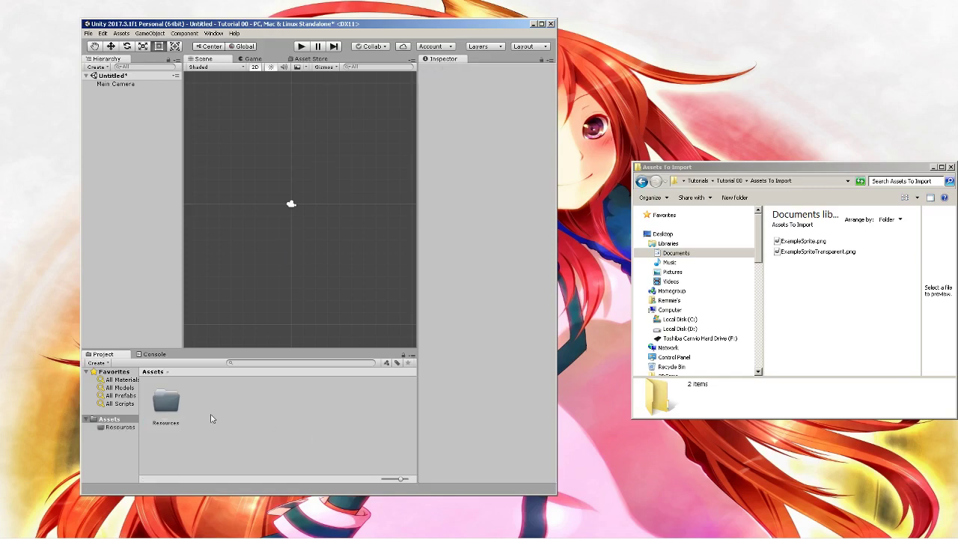
Switch to Notepad++ and write the line Resources.Load<Type>(FilePath) as <type> in a new file
{"action": "left_click", "coordinate": [167, 410]}
{"action": "left_click", "coordinate": [196, 413]}
{"action": "key", "text": "super"}
{"action": "type", "text": "notepad"}
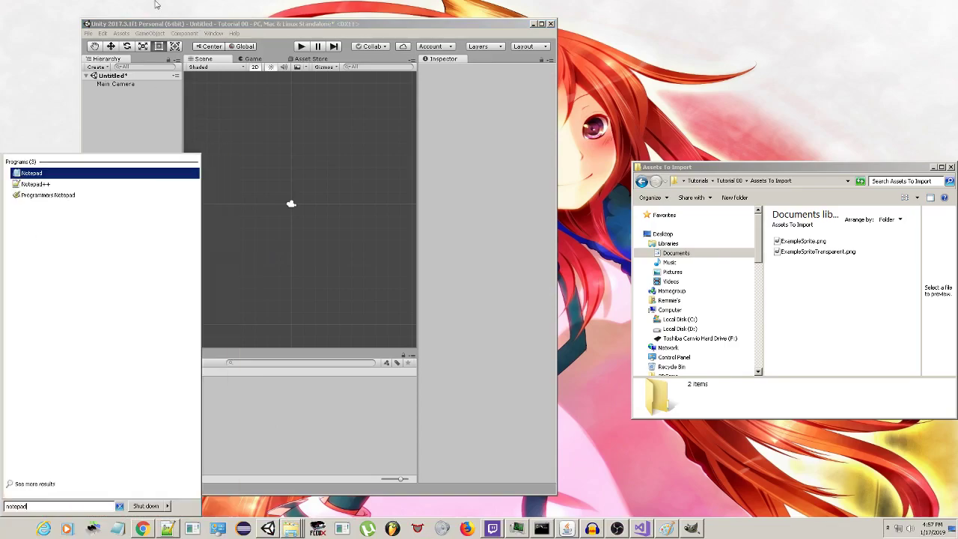
{"action": "left_click", "coordinate": [30, 184]}
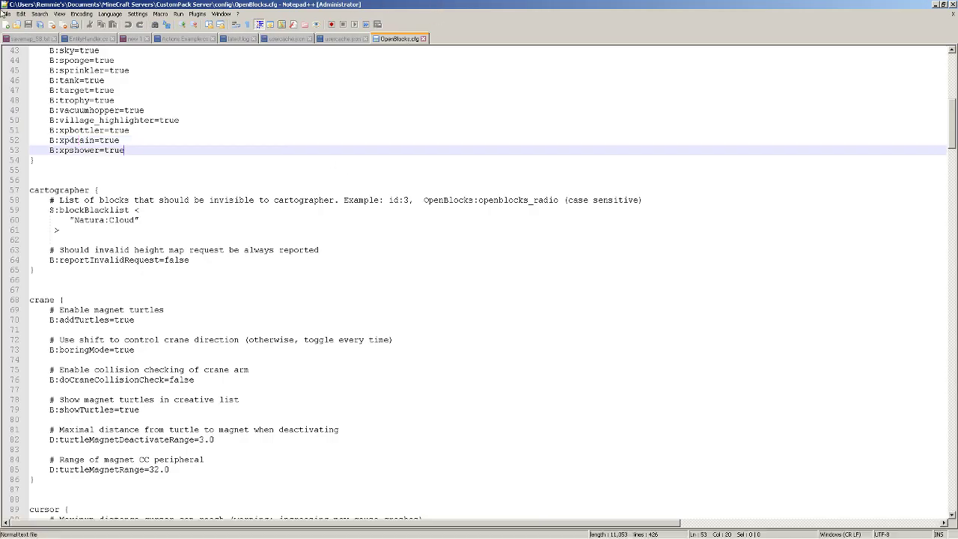
{"action": "left_click", "coordinate": [6, 13]}
{"action": "left_click", "coordinate": [45, 24]}
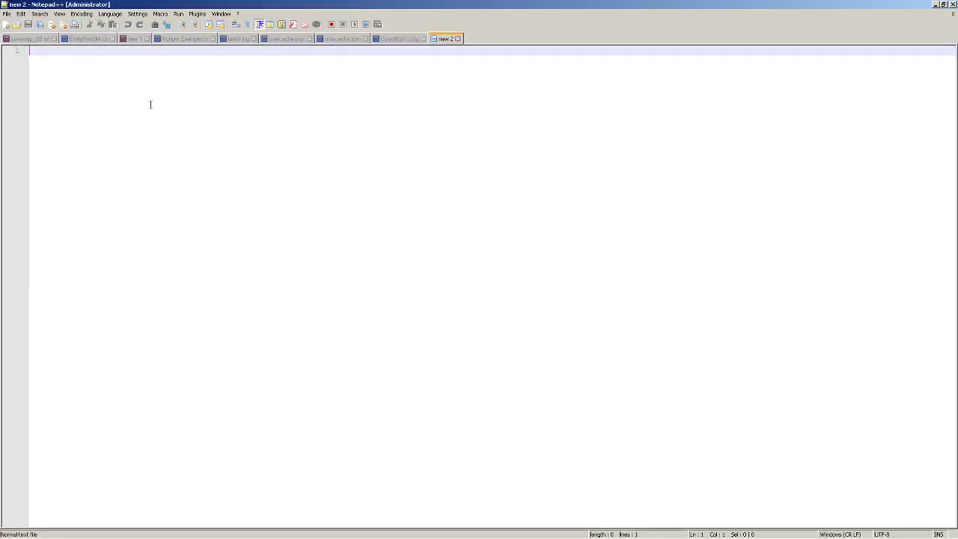
{"action": "type", "text": "Resources.Loa"}
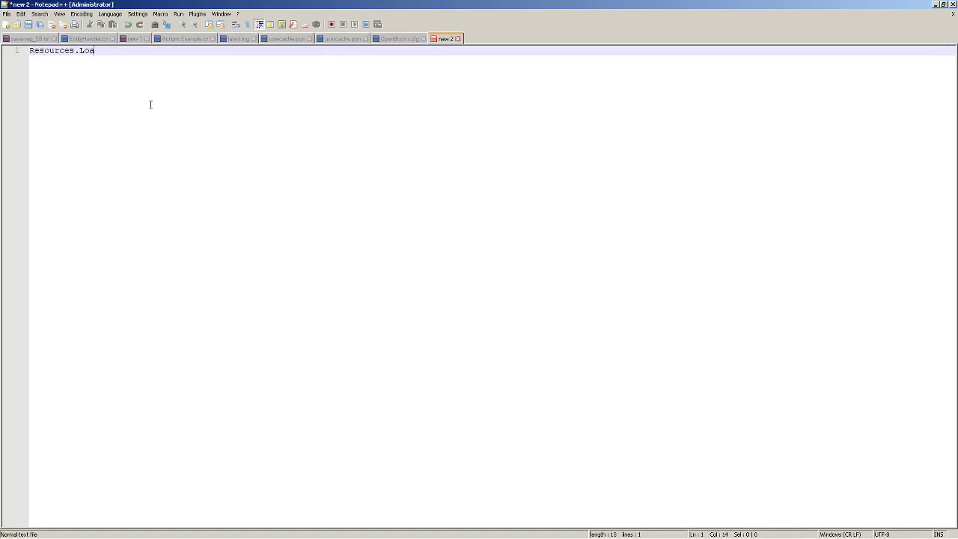
{"action": "type", "text": "d<Type>(FilePath) as <type>"}
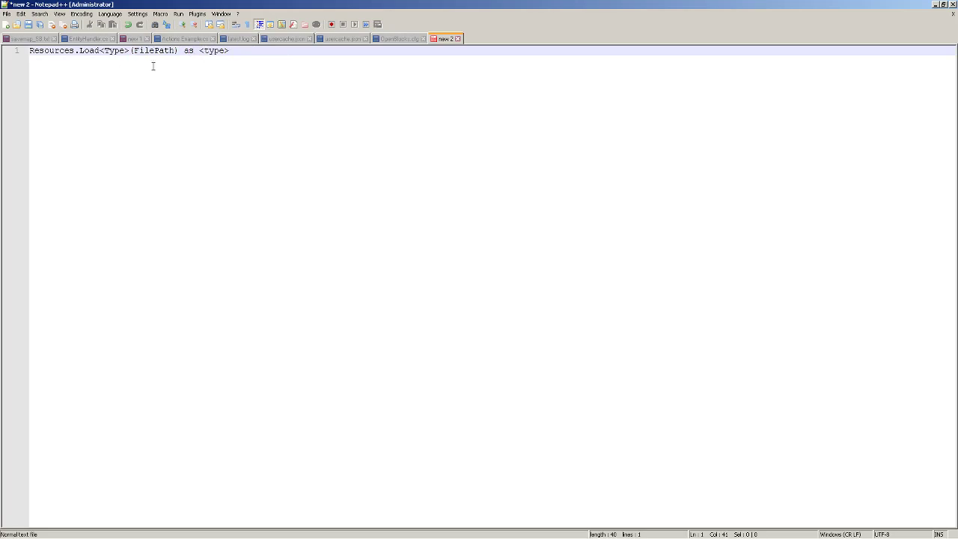
Highlight the word Resources in the code line, then close the new file without saving and minimize Notepad++
{"action": "left_click_drag", "start_coordinate": [241, 51], "coordinate": [24, 52]}
{"action": "left_click", "coordinate": [241, 53]}
{"action": "left_click_drag", "start_coordinate": [241, 52], "coordinate": [15, 49]}
{"action": "left_click", "coordinate": [75, 53]}
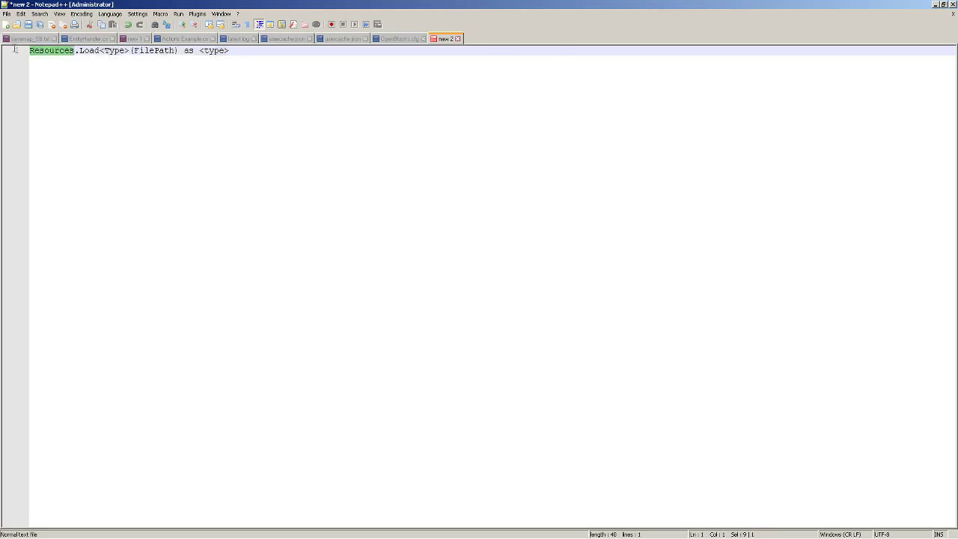
{"action": "left_click", "coordinate": [74, 54]}
{"action": "left_click_drag", "start_coordinate": [74, 53], "coordinate": [19, 62]}
{"action": "left_click", "coordinate": [460, 39]}
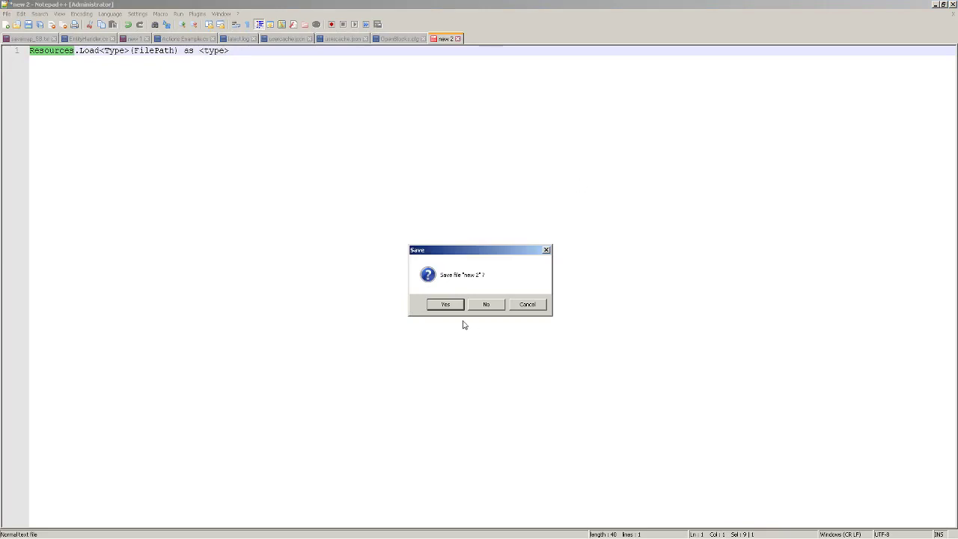
{"action": "left_click", "coordinate": [486, 305]}
{"action": "left_click", "coordinate": [935, 4]}
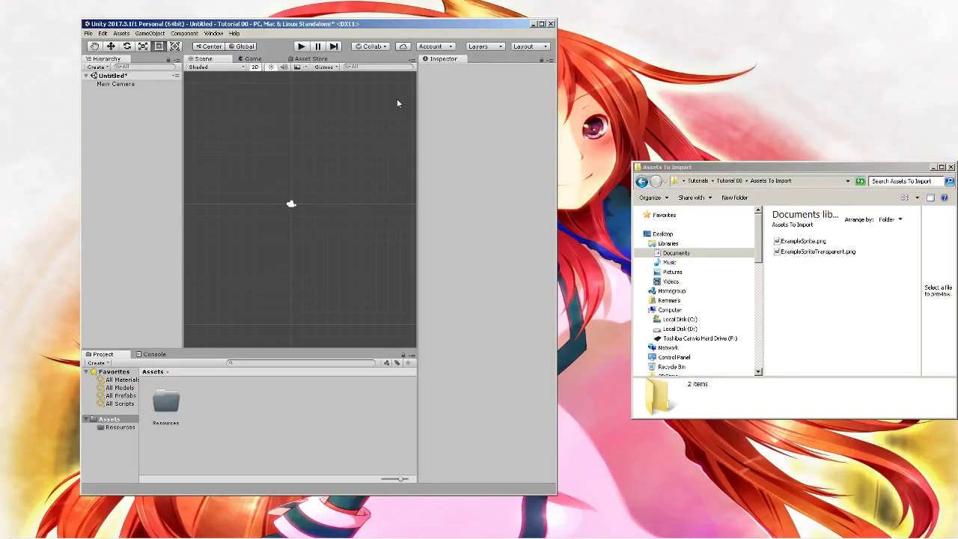
Maximize the Unity window and open the Resources folder
{"action": "left_click", "coordinate": [541, 23]}
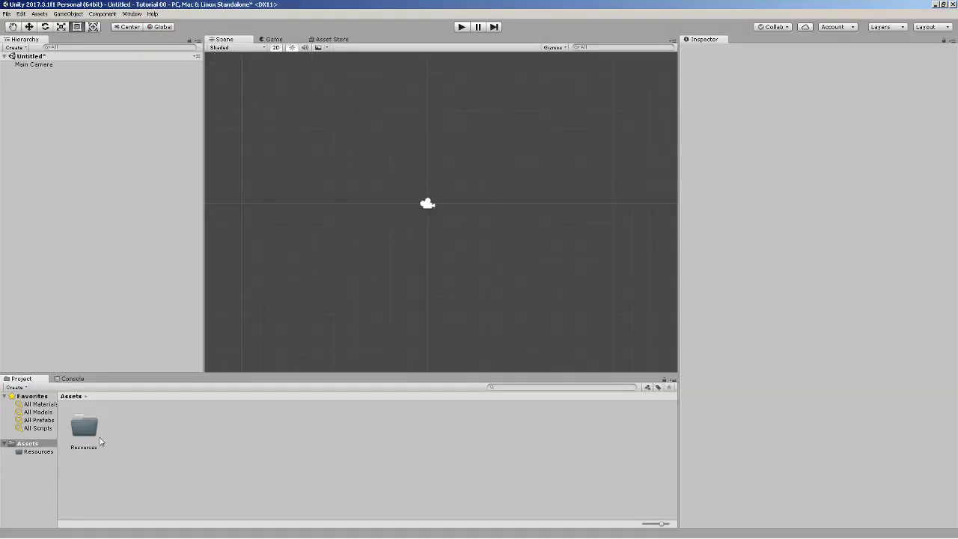
{"action": "double_click", "coordinate": [85, 429]}
{"action": "left_click", "coordinate": [113, 435]}
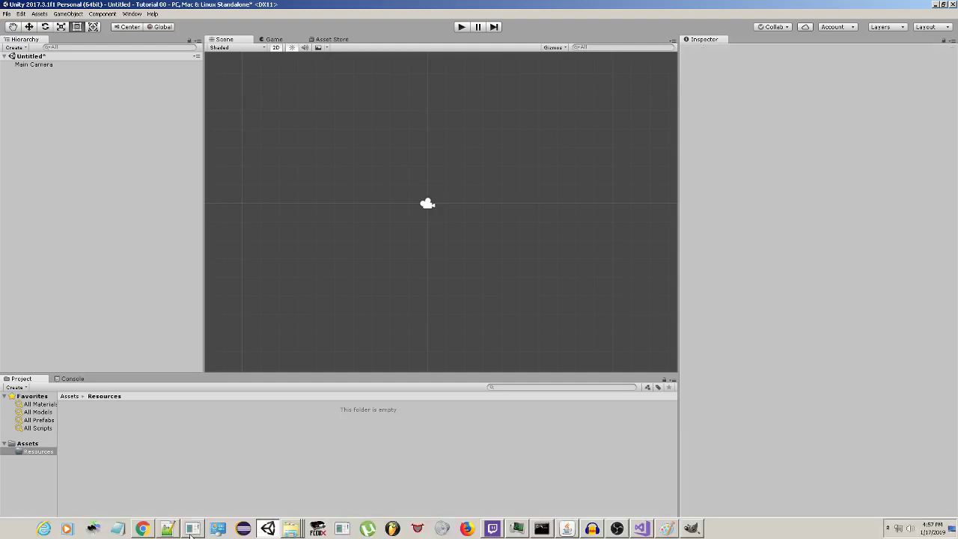
Import ExampleSprite.png and ExampleSpriteTransparent.png from the Assets To Import folder into Unity's Resources folder
{"action": "left_click", "coordinate": [166, 528]}
{"action": "left_click", "coordinate": [168, 528]}
{"action": "left_click", "coordinate": [291, 528]}
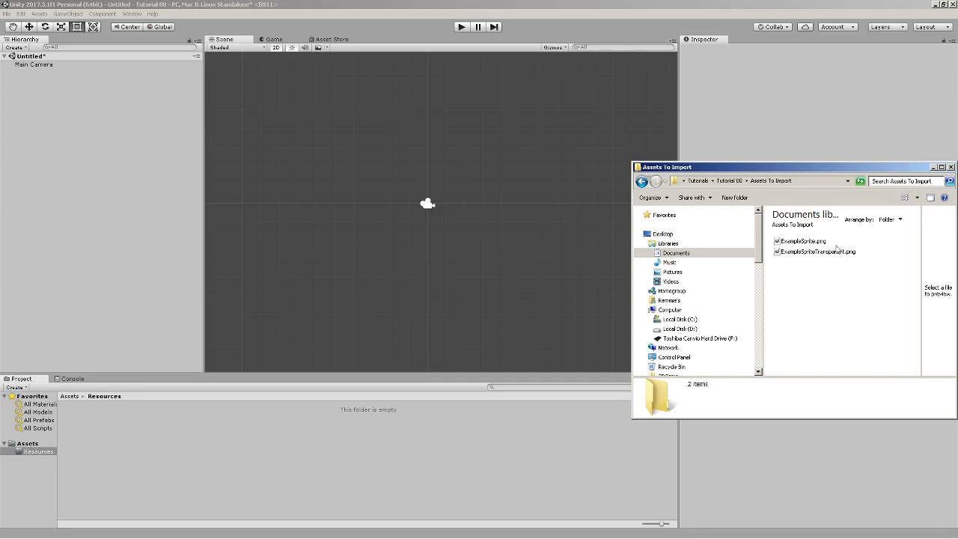
{"action": "left_click_drag", "start_coordinate": [829, 292], "coordinate": [593, 464]}
{"action": "left_click", "coordinate": [560, 450]}
Select each imported sprite in turn to compare the two, then clear the selection
{"action": "left_click", "coordinate": [134, 433]}
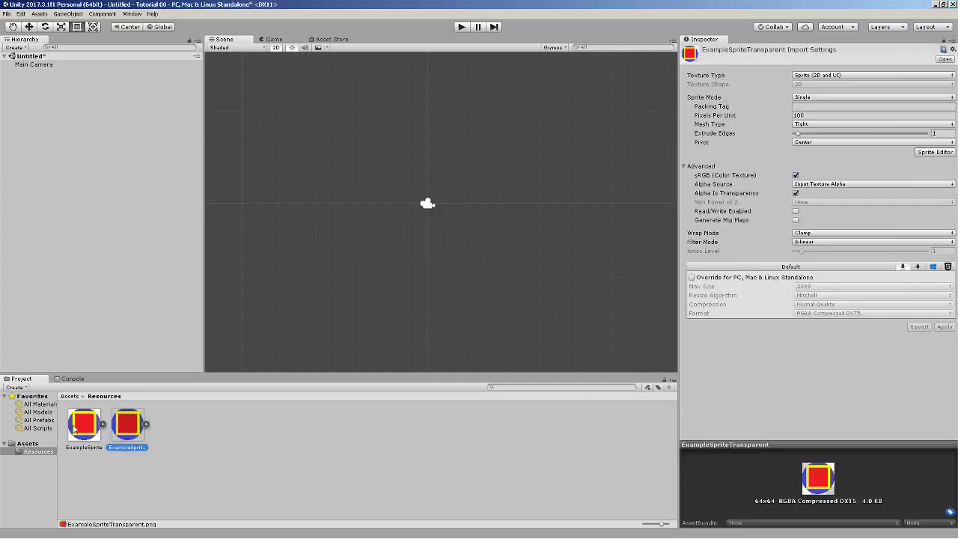
{"action": "left_click", "coordinate": [84, 433]}
{"action": "left_click", "coordinate": [134, 435]}
{"action": "left_click", "coordinate": [144, 452]}
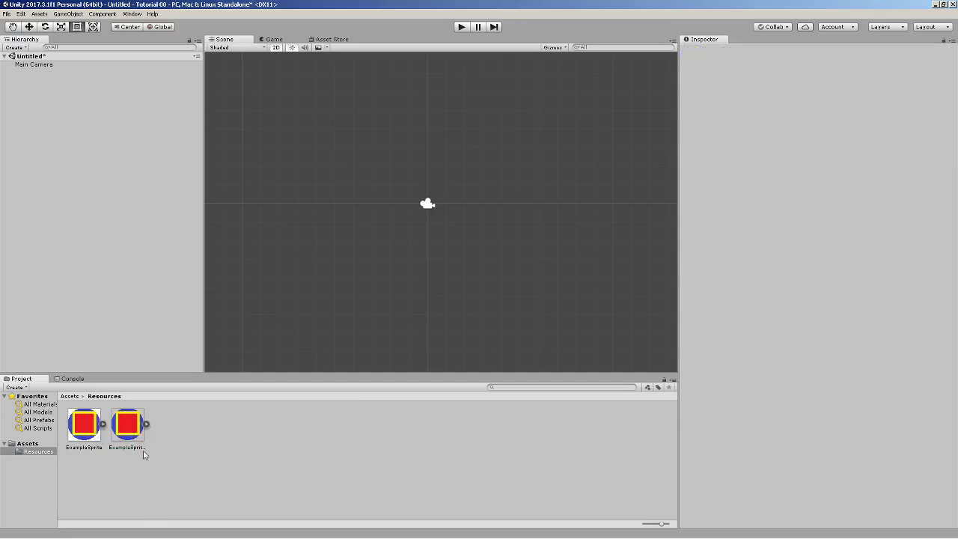
Enlarge the project browser area and look at the Console before returning to the Resources folder
{"action": "left_click_drag", "start_coordinate": [244, 372], "coordinate": [247, 253]}
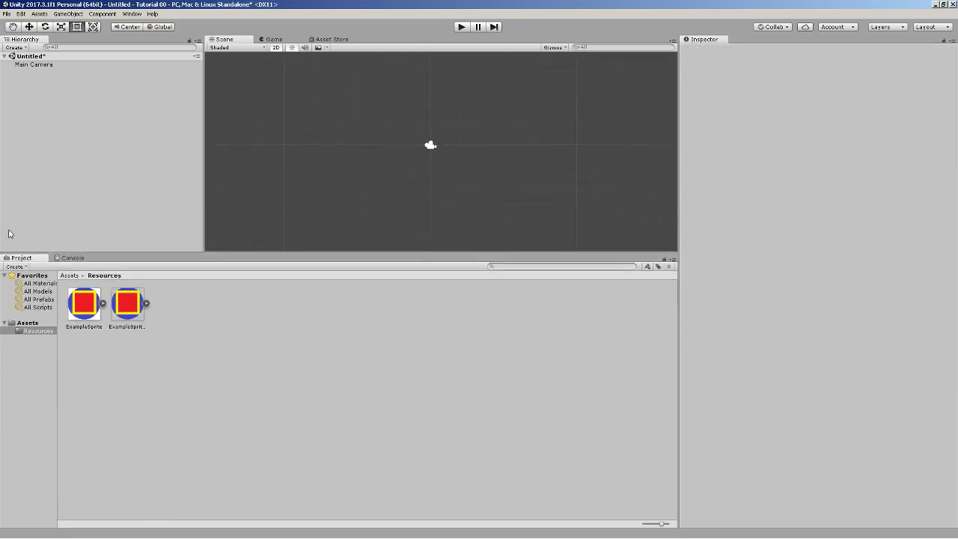
{"action": "left_click", "coordinate": [72, 258]}
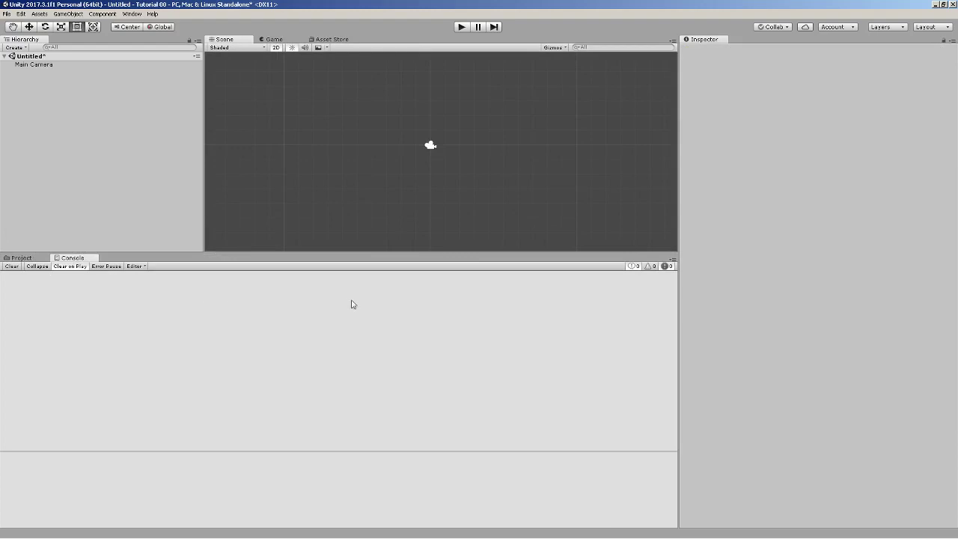
{"action": "left_click", "coordinate": [16, 257]}
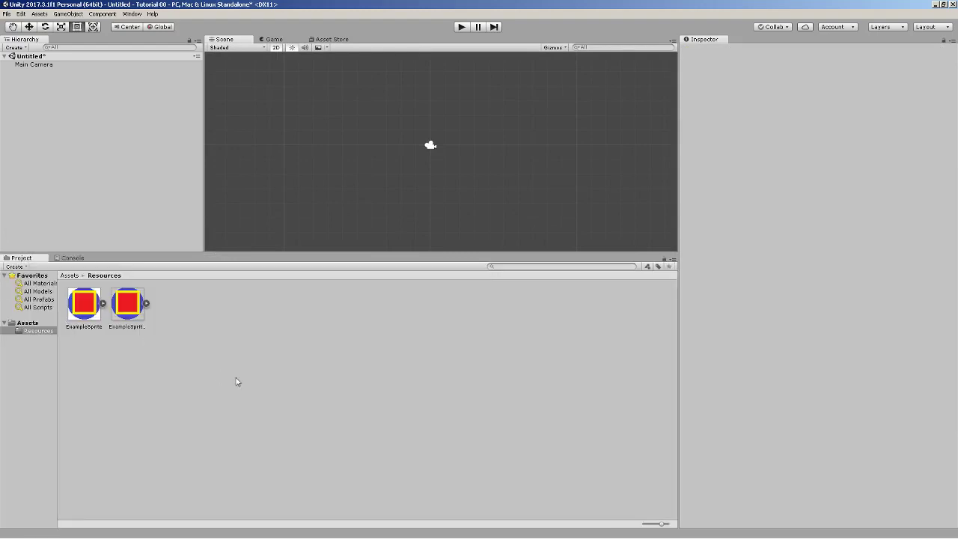
Compare the import settings of the two sprites and inspect ExampleSprite's Advanced section, collapsing it when done
{"action": "left_click", "coordinate": [87, 303]}
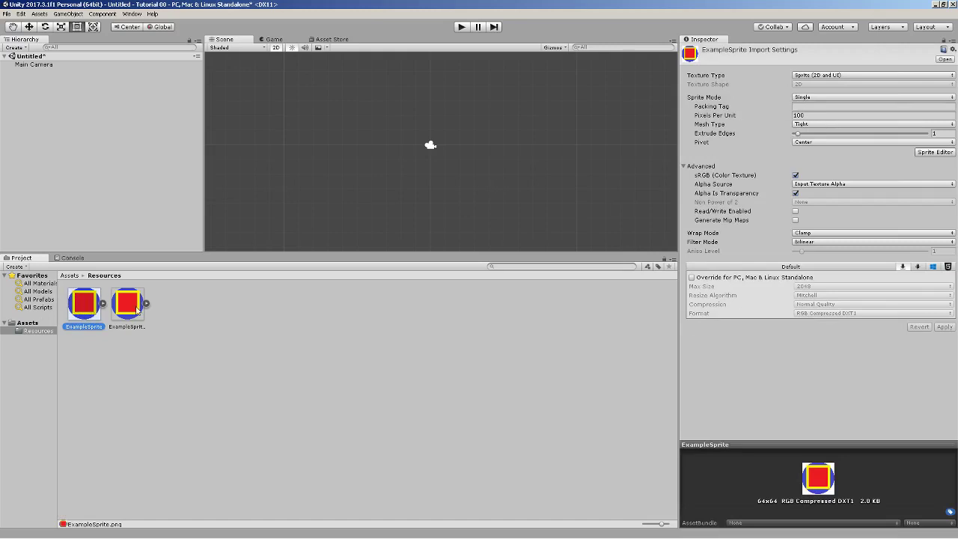
{"action": "left_click", "coordinate": [137, 310]}
{"action": "left_click", "coordinate": [75, 328]}
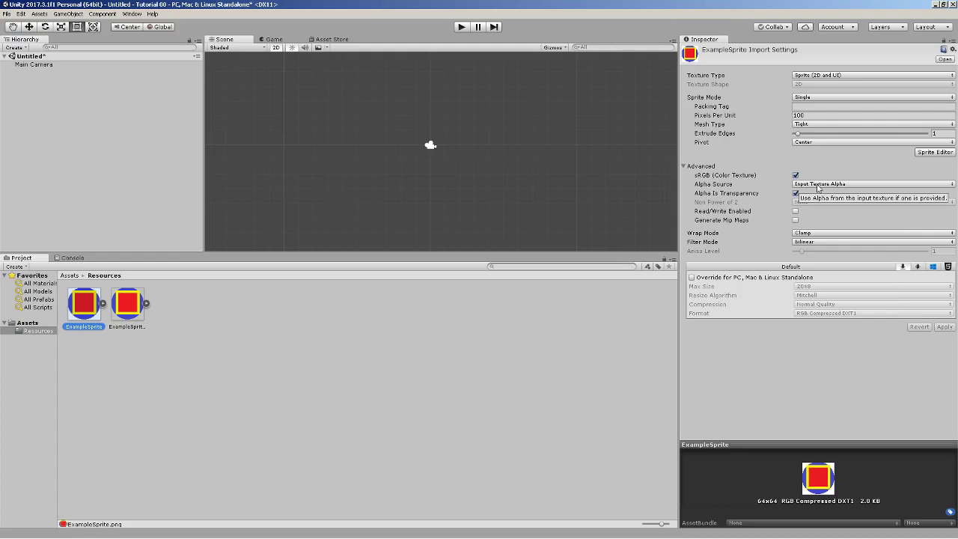
{"action": "left_click", "coordinate": [686, 170]}
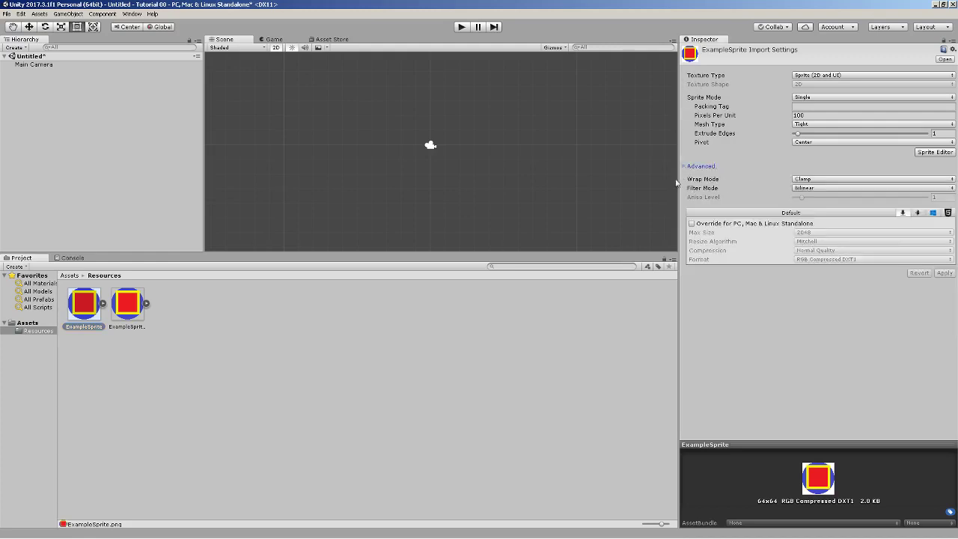
{"action": "left_click", "coordinate": [683, 167]}
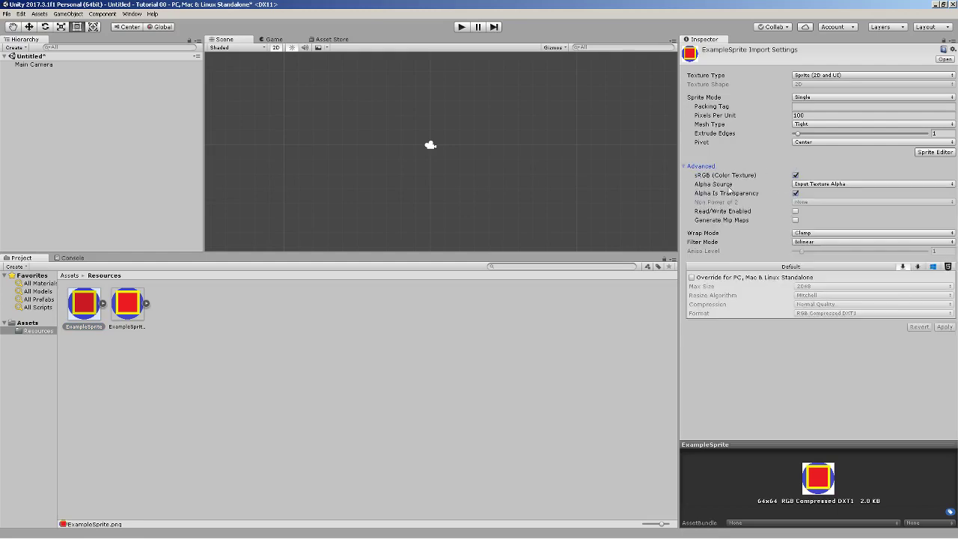
{"action": "left_click", "coordinate": [685, 166]}
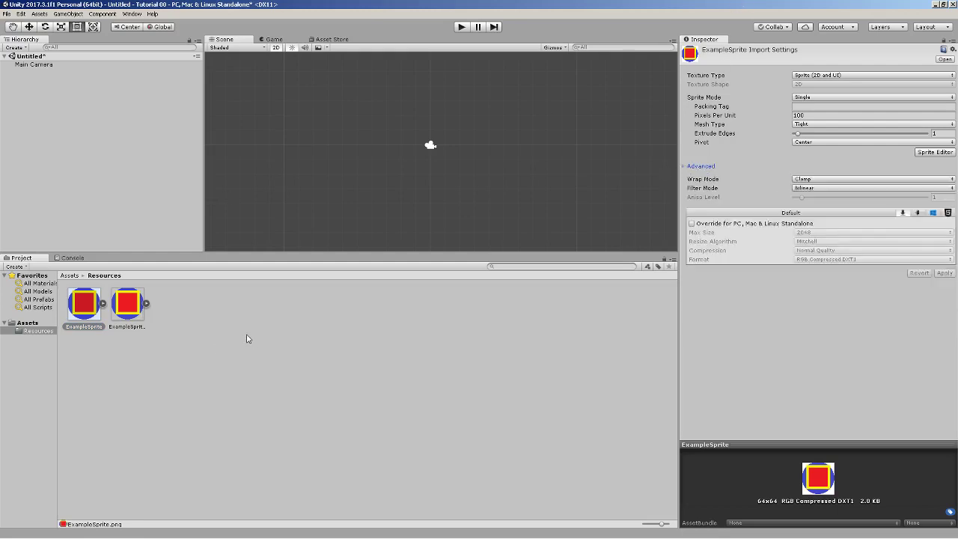
Reopen ExampleSprite's Advanced import settings and view the Alpha Source options without changing them
{"action": "left_click", "coordinate": [271, 355]}
{"action": "left_click", "coordinate": [77, 307]}
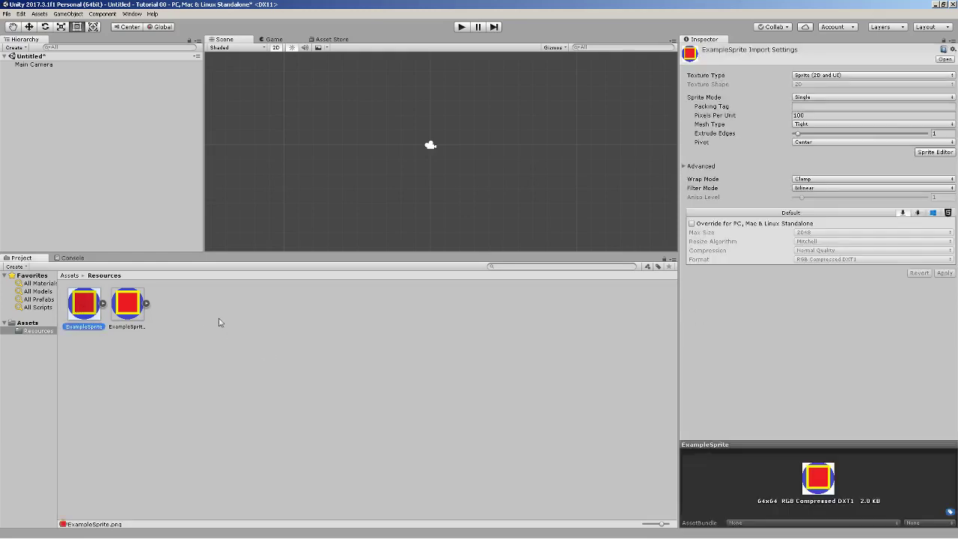
{"action": "left_click", "coordinate": [684, 167]}
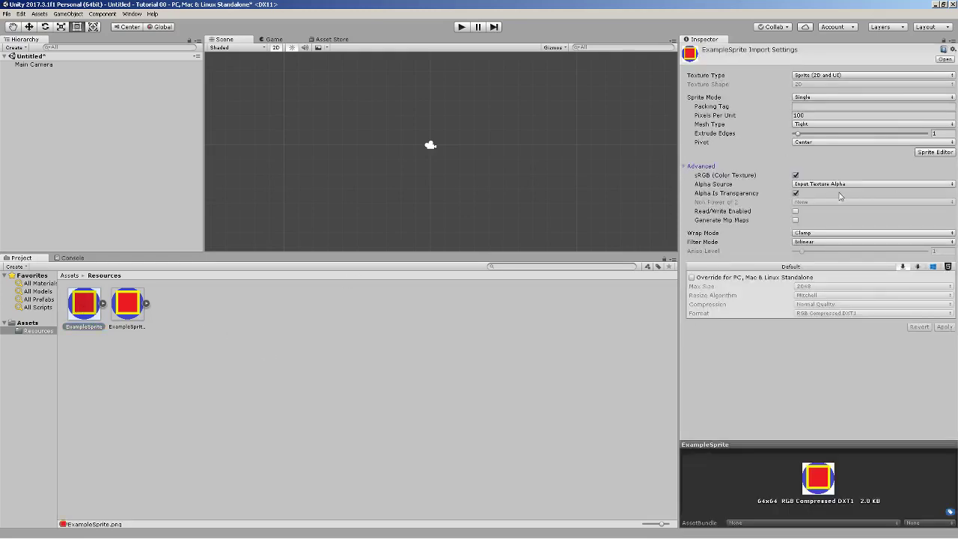
{"action": "left_click", "coordinate": [867, 185]}
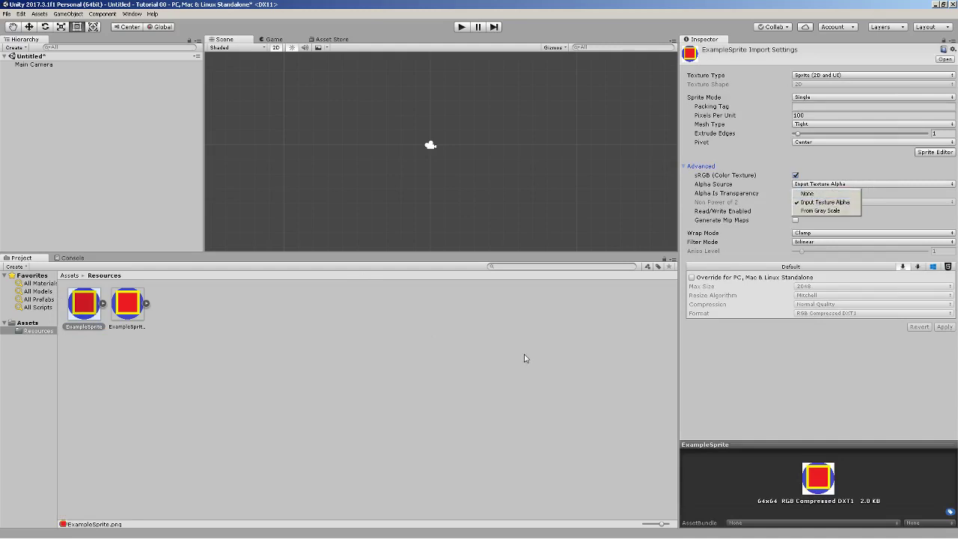
{"action": "left_click", "coordinate": [614, 356]}
Place ExampleSpriteTransparent in the scene at about X -9.1, Y 0.8 and ExampleSprite at about X -4.9, Y -1.1
{"action": "left_click_drag", "start_coordinate": [128, 296], "coordinate": [298, 133]}
{"action": "left_click_drag", "start_coordinate": [83, 312], "coordinate": [358, 162]}
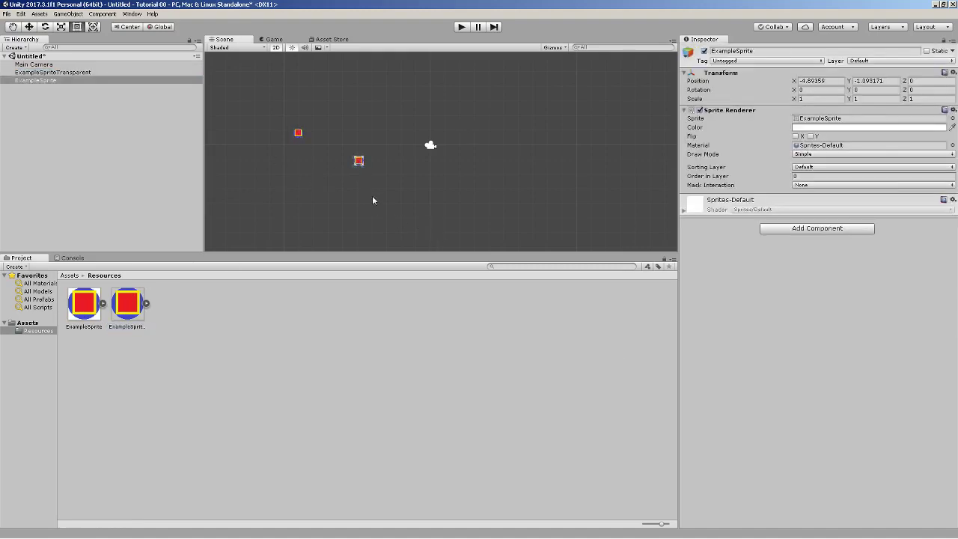
{"action": "scroll", "coordinate": [377, 171], "scroll_direction": "up", "scroll_amount": 3}
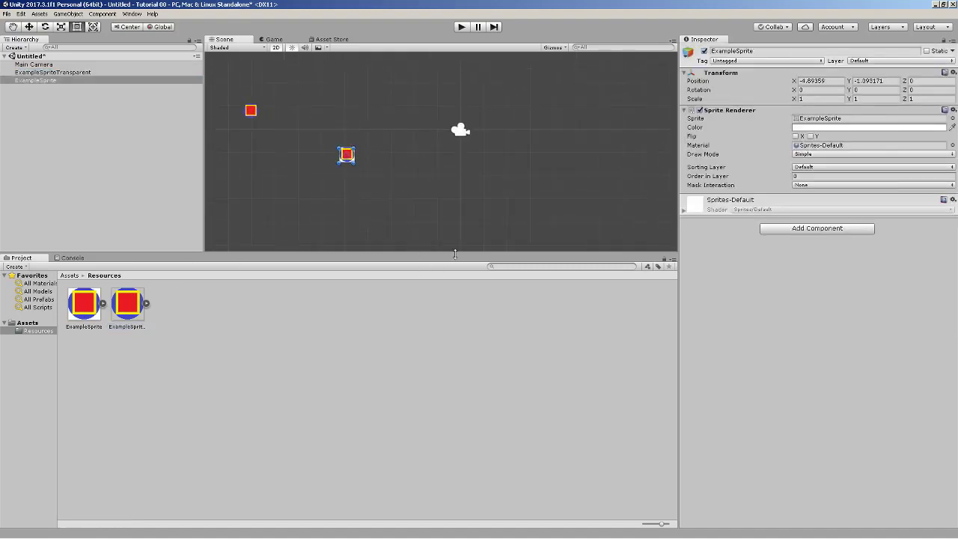
Move ExampleSpriteTransparent to about X 2.83, Y -1.37 and ExampleSprite to about X 0.75, Y -1.31, just below the camera
{"action": "left_click", "coordinate": [251, 111]}
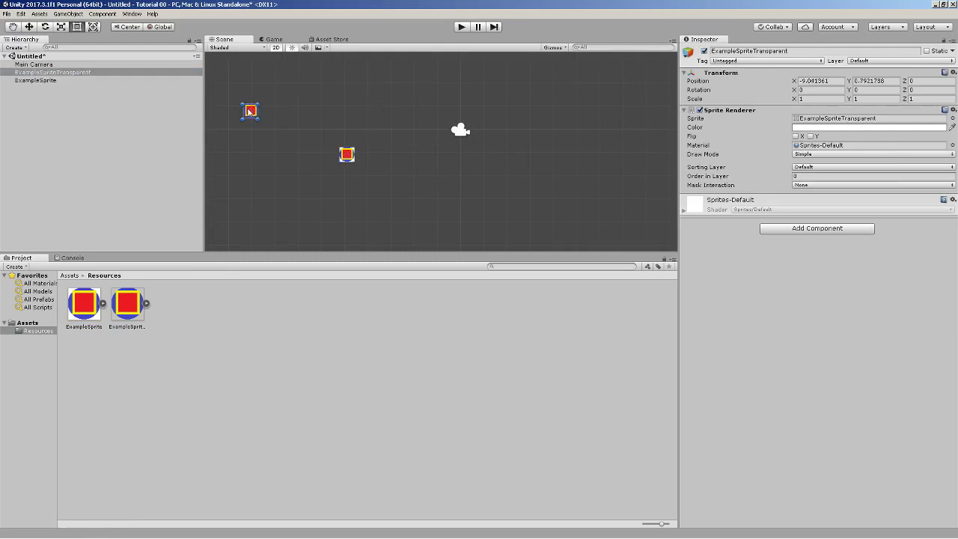
{"action": "left_click_drag", "start_coordinate": [251, 111], "coordinate": [527, 161]}
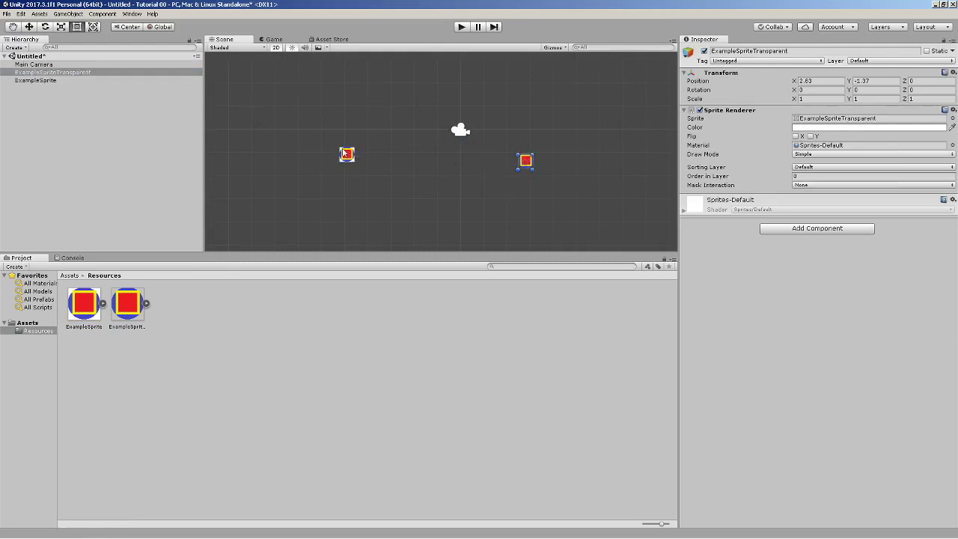
{"action": "left_click_drag", "start_coordinate": [344, 152], "coordinate": [434, 169]}
{"action": "left_click_drag", "start_coordinate": [301, 125], "coordinate": [379, 181]}
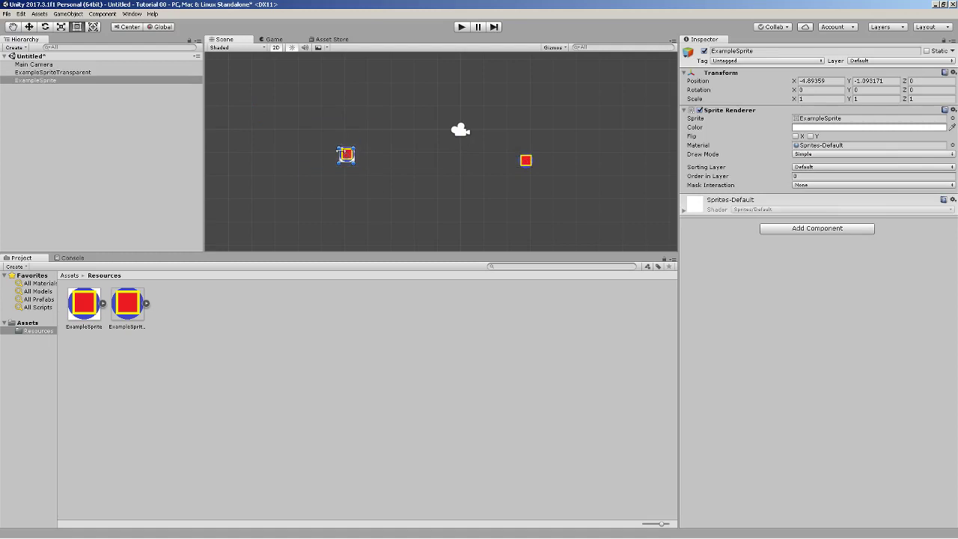
{"action": "left_click_drag", "start_coordinate": [347, 154], "coordinate": [480, 161]}
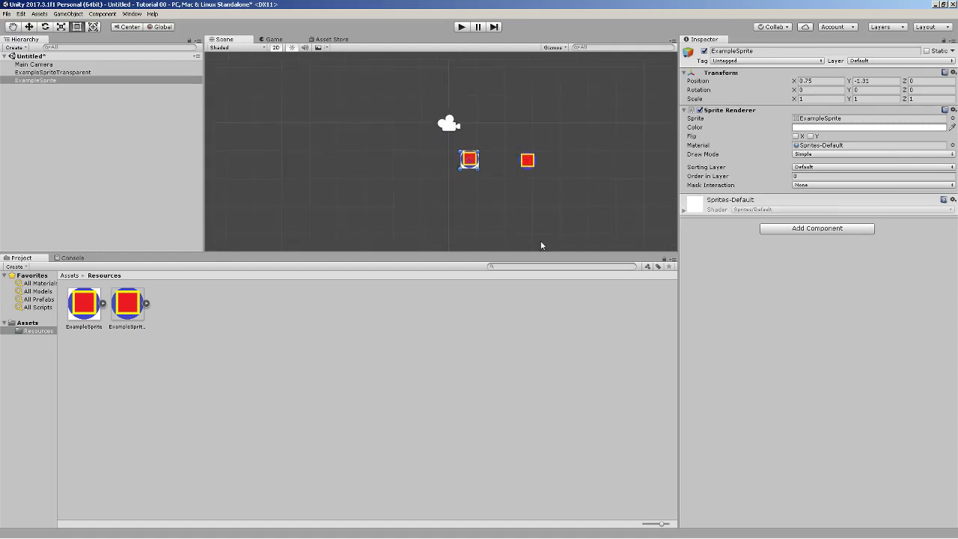
{"action": "left_click_drag", "start_coordinate": [536, 250], "coordinate": [536, 394]}
{"action": "scroll", "coordinate": [541, 191], "scroll_direction": "up", "scroll_amount": 5}
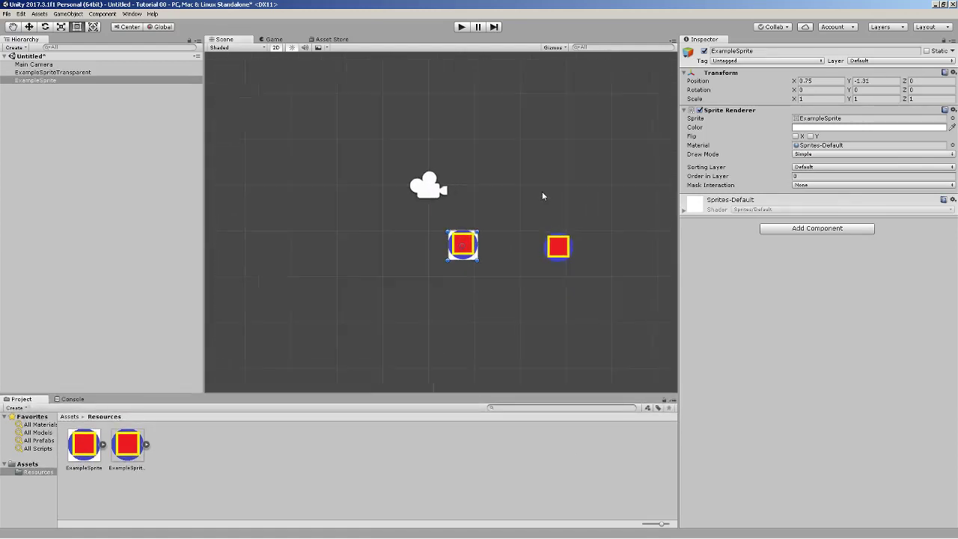
Preview both sprites in the Game view, then run the scene in play mode and stop it
{"action": "left_click", "coordinate": [264, 40]}
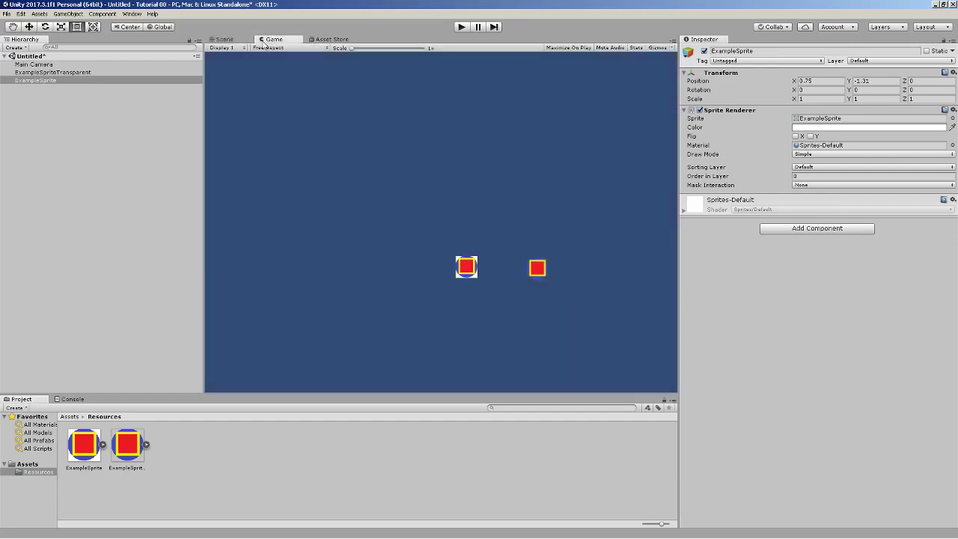
{"action": "left_click", "coordinate": [223, 40]}
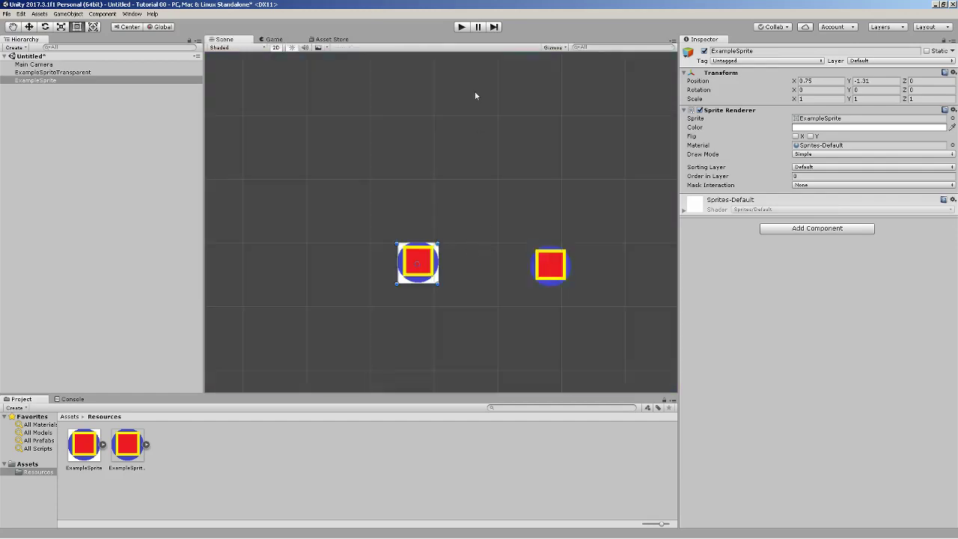
{"action": "left_click", "coordinate": [461, 27]}
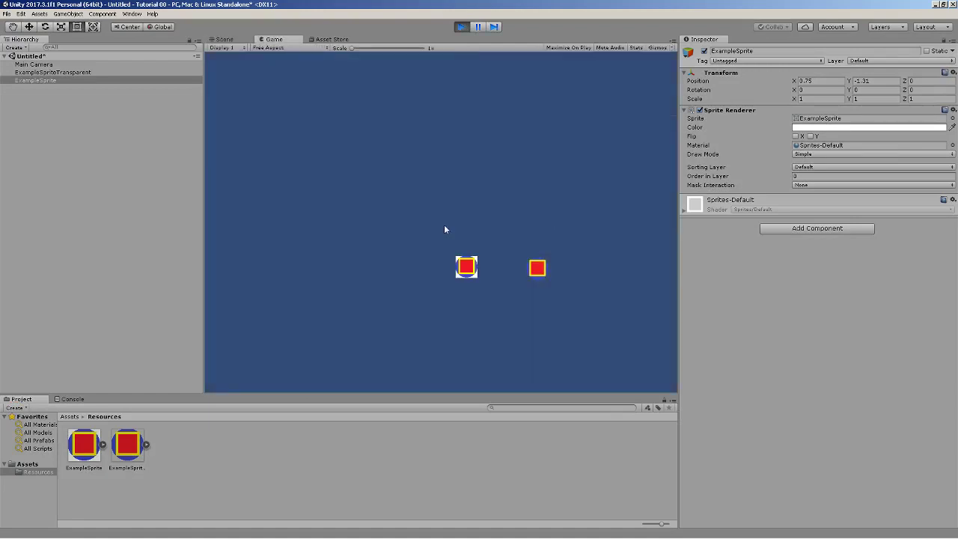
{"action": "left_click", "coordinate": [461, 26]}
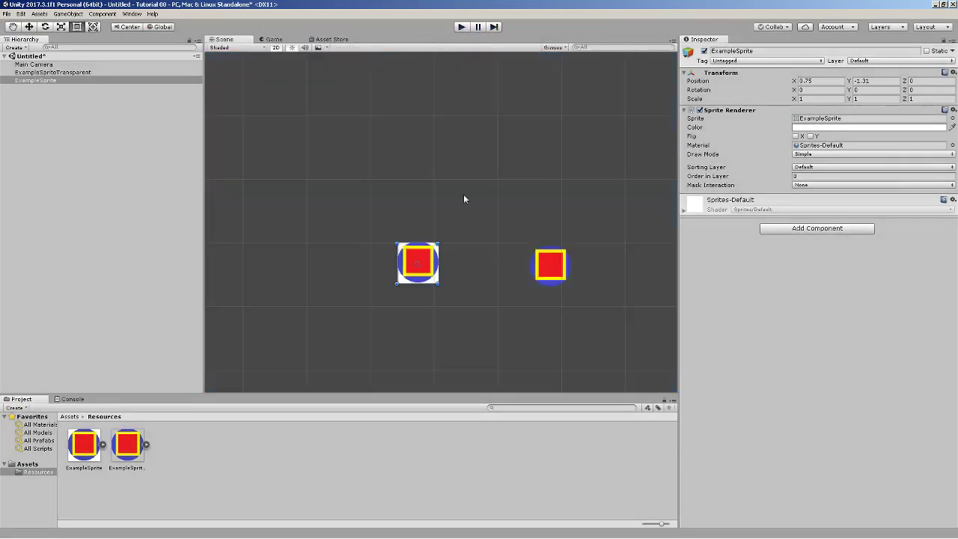
Move ExampleSprite with the Move tool to about X 0.33, Y -0.67
{"action": "scroll", "coordinate": [463, 194], "scroll_direction": "up", "scroll_amount": 3}
{"action": "left_click_drag", "start_coordinate": [322, 171], "coordinate": [479, 383]}
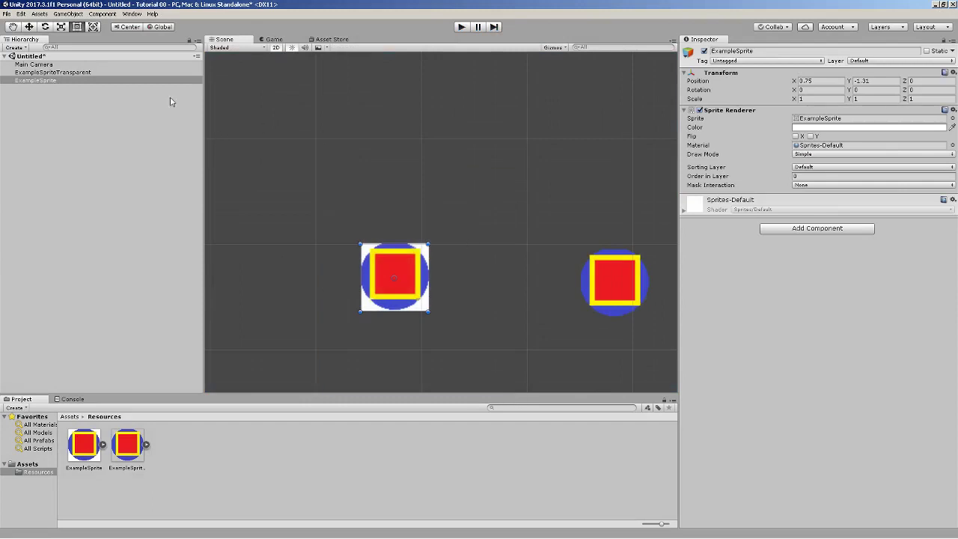
{"action": "left_click", "coordinate": [60, 26]}
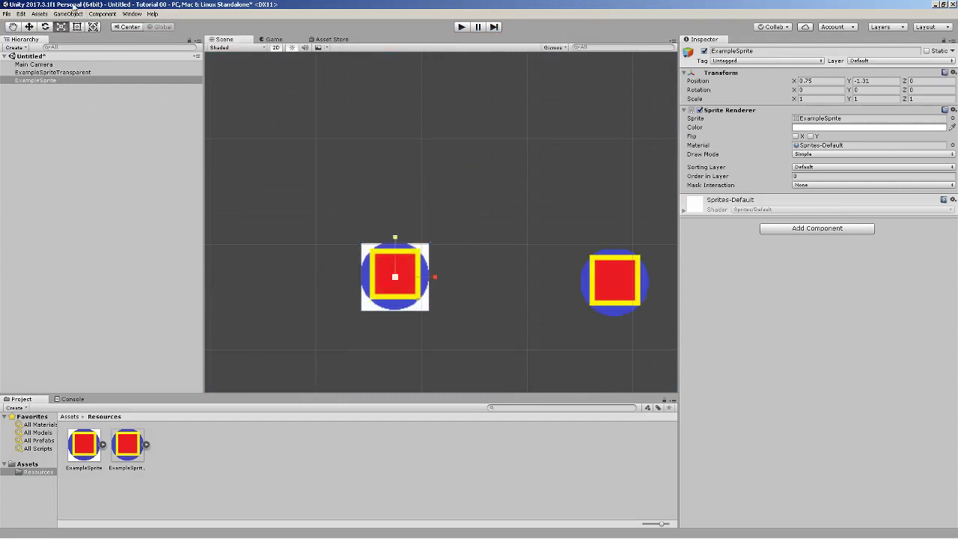
{"action": "left_click", "coordinate": [29, 27]}
{"action": "left_click_drag", "start_coordinate": [395, 272], "coordinate": [345, 201]}
{"action": "scroll", "coordinate": [402, 234], "scroll_direction": "up", "scroll_amount": 3}
Try setting ExampleSprite's X position to 0.3367, then remove the added digits
{"action": "left_click", "coordinate": [822, 81]}
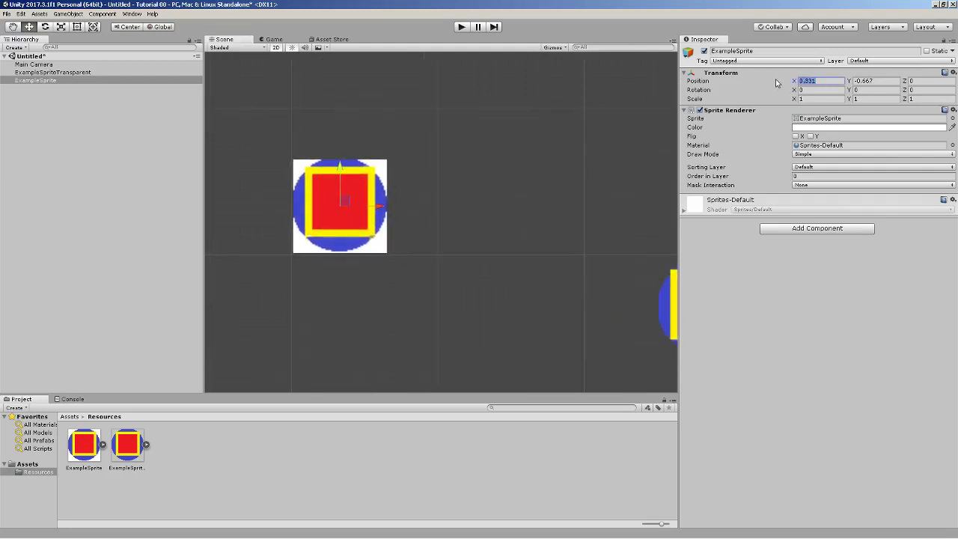
{"action": "left_click", "coordinate": [860, 81]}
{"action": "double_click", "coordinate": [806, 83]}
{"action": "left_click_drag", "start_coordinate": [839, 81], "coordinate": [778, 78]}
{"action": "left_click", "coordinate": [826, 81]}
{"action": "key", "text": "BackSpace"}
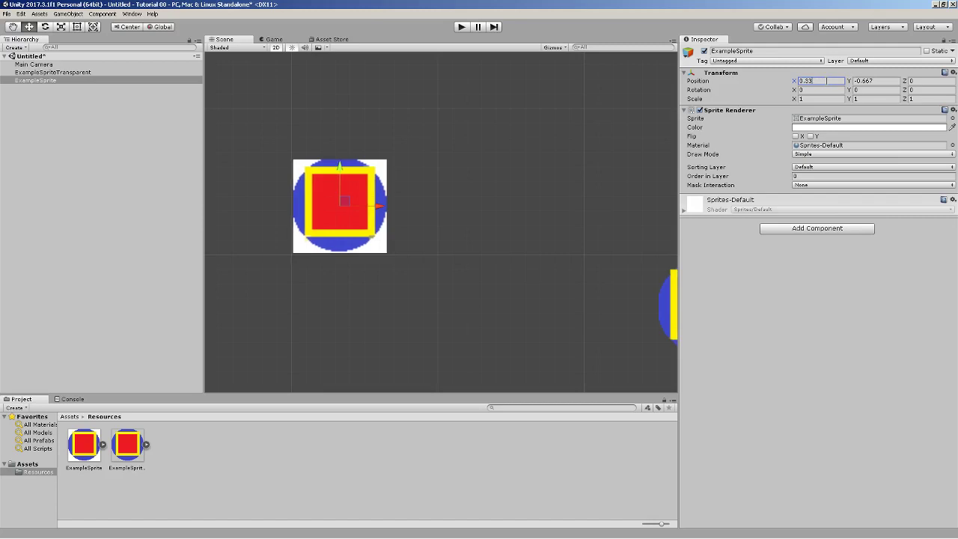
{"action": "type", "text": "67"}
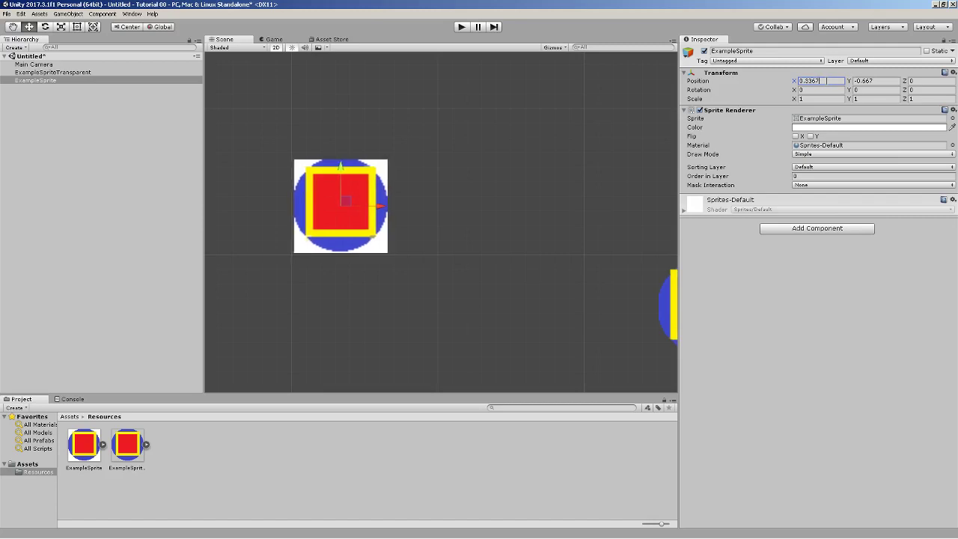
{"action": "key", "text": "BackSpace"}
{"action": "key", "text": "BackSpace"}
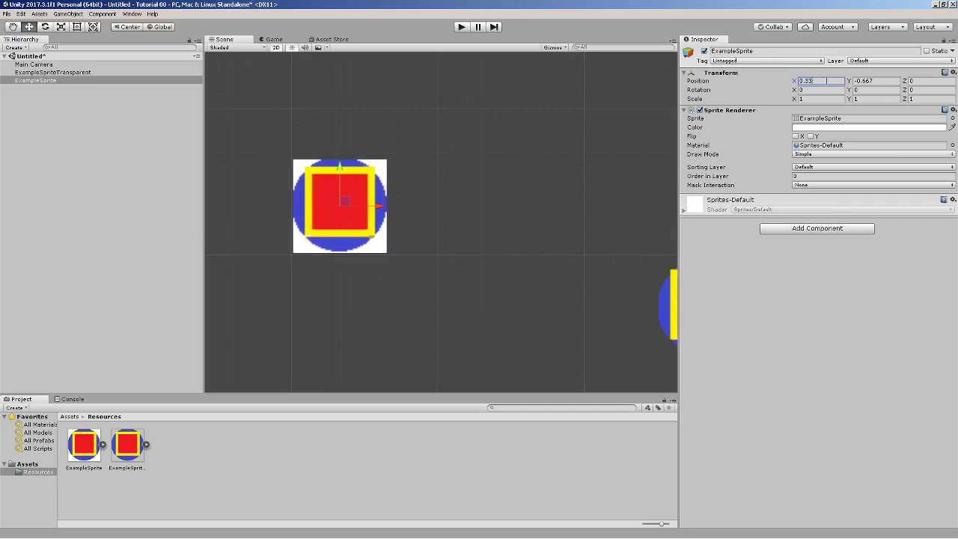
Try ExampleSprite at X positions 0.5, 0.6, 0.7, 0.8 and 0.9 in turn
{"action": "key", "text": "BackSpace"}
{"action": "key", "text": "BackSpace"}
{"action": "key", "text": "BackSpace"}
{"action": "type", "text": ".5"}
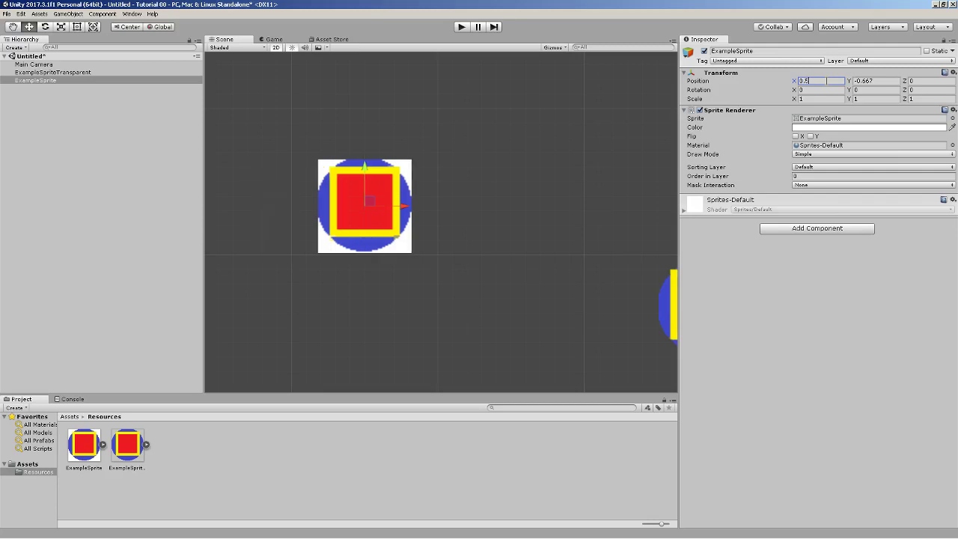
{"action": "key", "text": "BackSpace"}
{"action": "type", "text": "6"}
{"action": "key", "text": "BackSpace"}
{"action": "type", "text": "7"}
{"action": "key", "text": "BackSpace"}
{"action": "type", "text": "8"}
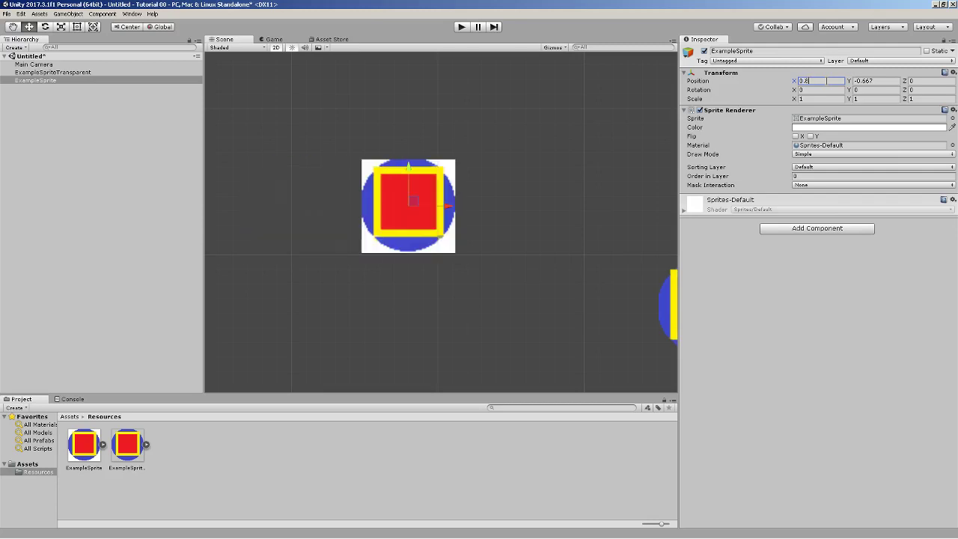
{"action": "key", "text": "BackSpace"}
{"action": "type", "text": "9"}
{"action": "key", "text": "BackSpace"}
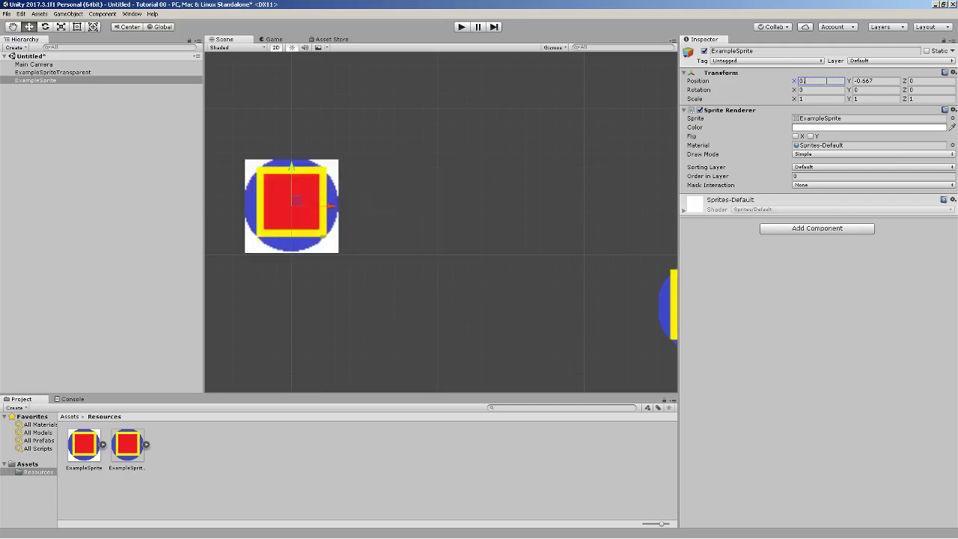
Alternate ExampleSprite's X position between the whole units 1 and 2, ending at 1
{"action": "type", "text": "1"}
{"action": "key", "text": "BackSpace"}
{"action": "type", "text": "2"}
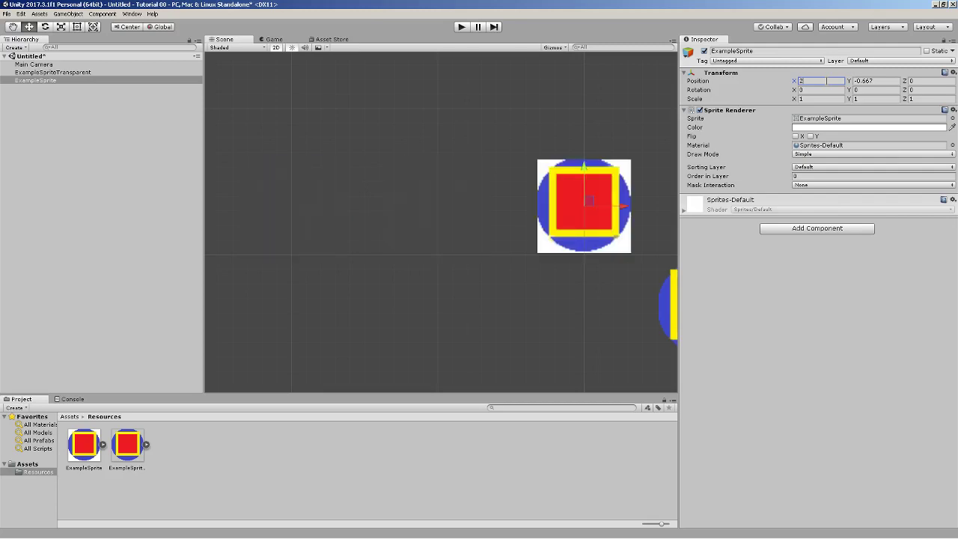
{"action": "key", "text": "BackSpace"}
{"action": "type", "text": "1"}
{"action": "key", "text": "BackSpace"}
{"action": "type", "text": "2"}
{"action": "key", "text": "BackSpace"}
{"action": "type", "text": "1"}
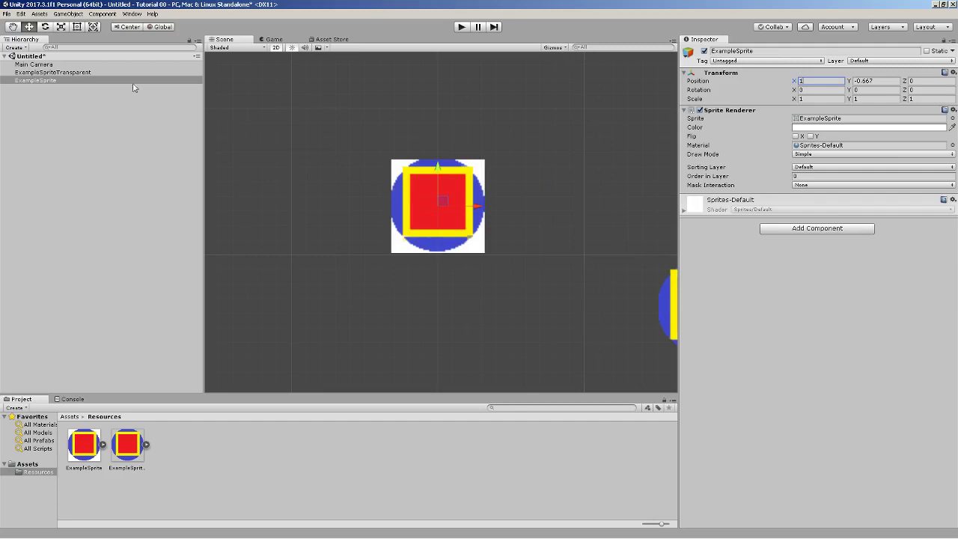
Move ExampleSprite horizontally to about X 0.32, so its edge meets the vertical grid line
{"action": "scroll", "coordinate": [541, 153], "scroll_direction": "down", "scroll_amount": 4}
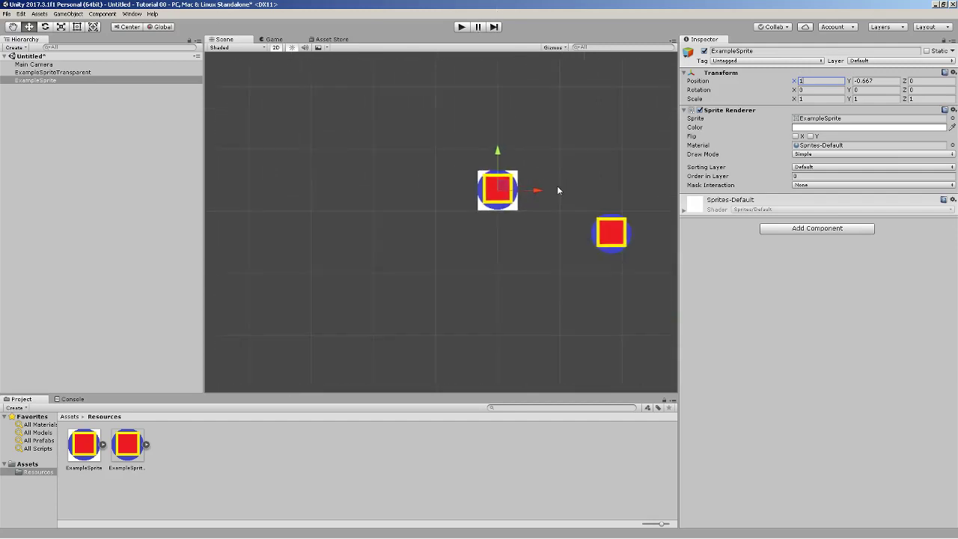
{"action": "scroll", "coordinate": [557, 185], "scroll_direction": "up", "scroll_amount": 2}
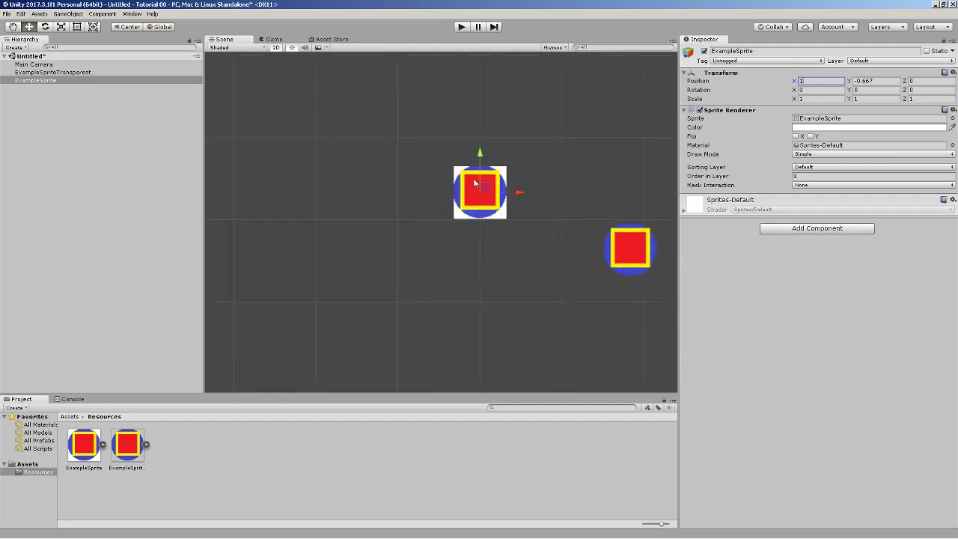
{"action": "left_click_drag", "start_coordinate": [522, 192], "coordinate": [469, 198]}
Place ExampleSpriteTransparent beside ExampleSprite at about Y -0.72 and set its X position to 1
{"action": "left_click", "coordinate": [628, 259]}
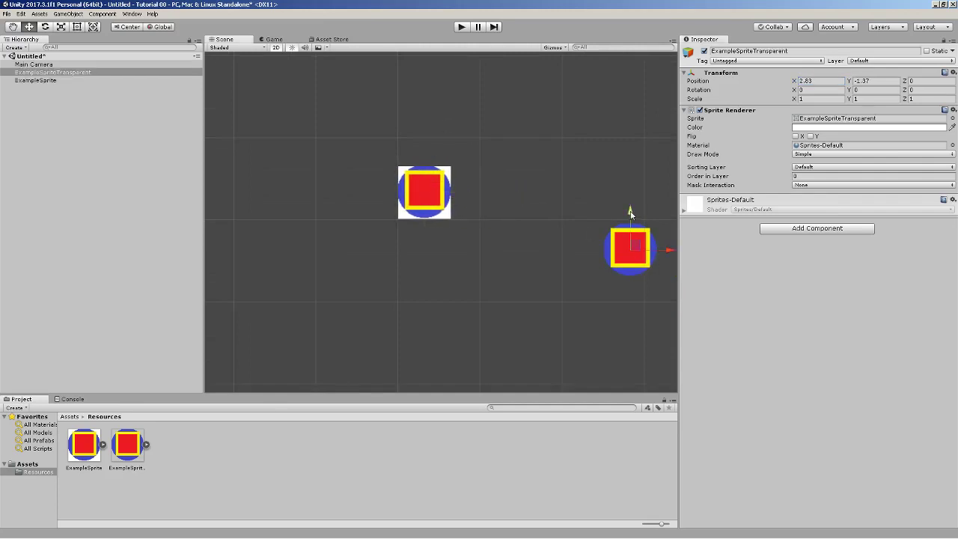
{"action": "left_click_drag", "start_coordinate": [629, 211], "coordinate": [629, 159]}
{"action": "left_click_drag", "start_coordinate": [668, 197], "coordinate": [520, 197]}
{"action": "left_click", "coordinate": [817, 81]}
{"action": "type", "text": "1"}
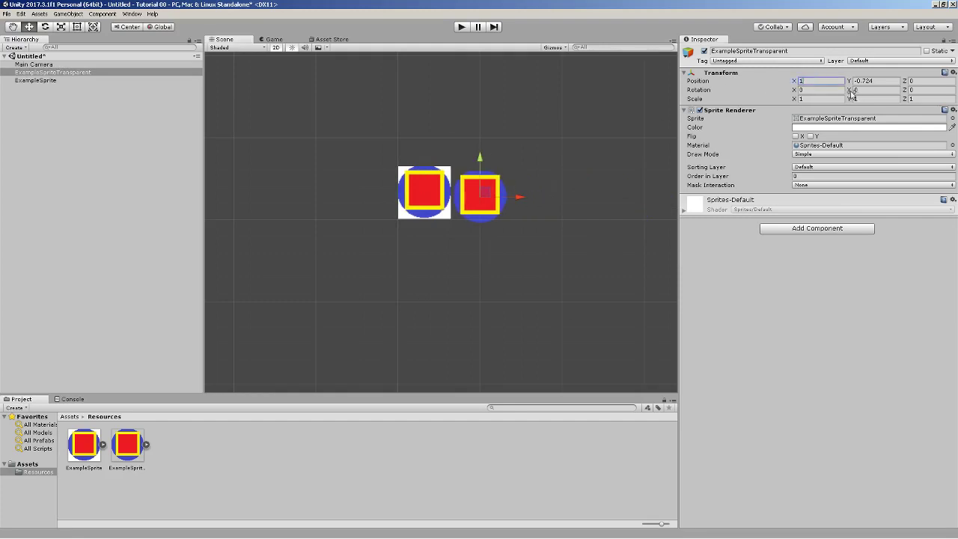
Move ExampleSpriteTransparent to about X 2.11, Y -0.69, roughly level with ExampleSprite
{"action": "left_click", "coordinate": [444, 191]}
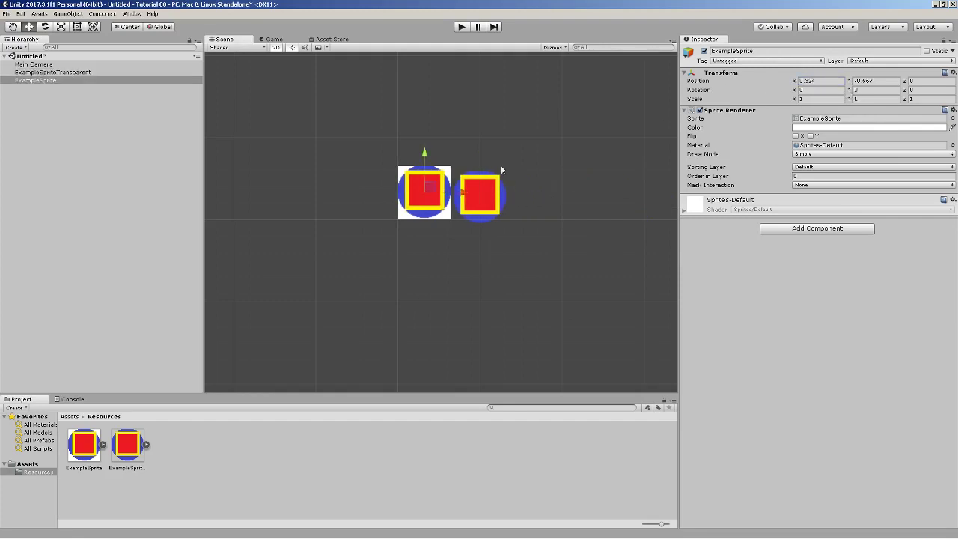
{"action": "left_click", "coordinate": [823, 80]}
{"action": "left_click", "coordinate": [489, 189]}
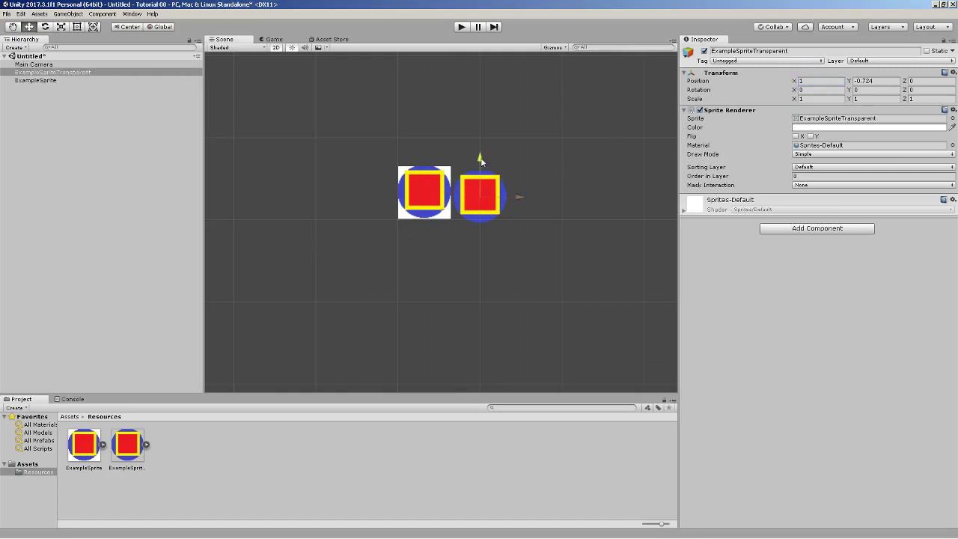
{"action": "left_click_drag", "start_coordinate": [481, 160], "coordinate": [485, 166]}
{"action": "left_click", "coordinate": [418, 187]}
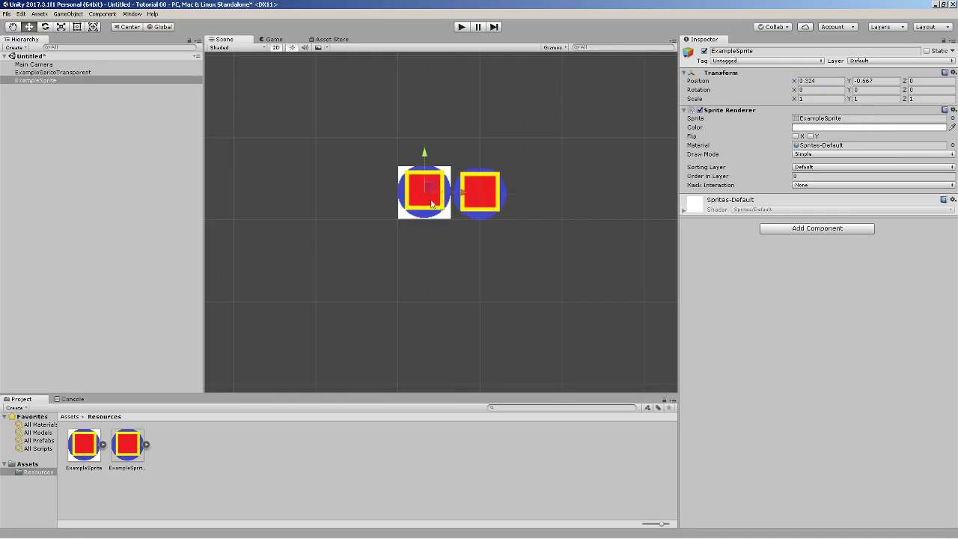
{"action": "left_click", "coordinate": [498, 193]}
{"action": "left_click_drag", "start_coordinate": [519, 195], "coordinate": [609, 195]}
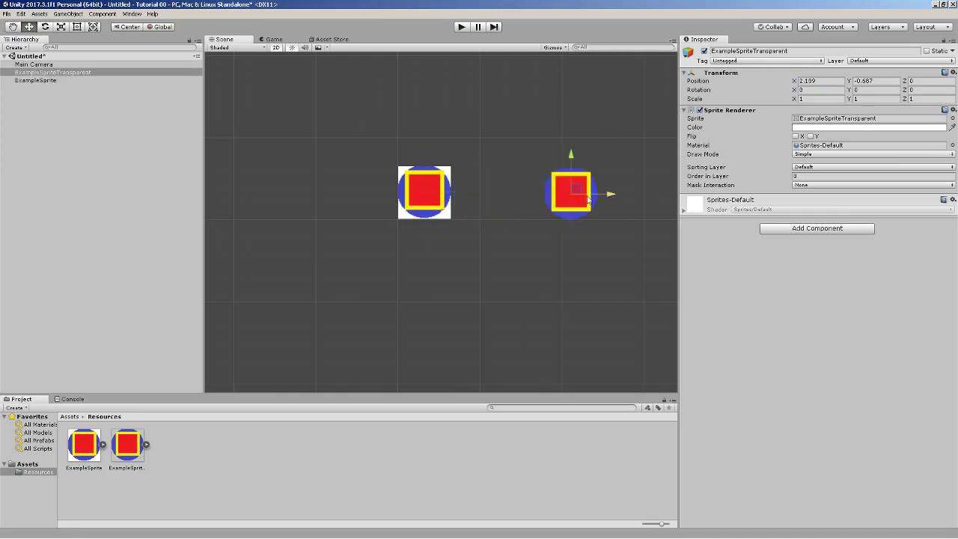
Fine-tune ExampleSprite's position to about X 0.33, Y -0.675 so it fits against the grid lines
{"action": "left_click", "coordinate": [441, 193]}
{"action": "mouse_move", "coordinate": [474, 195]}
{"action": "left_mouse_down"}
{"action": "mouse_move", "coordinate": [489, 196]}
{"action": "mouse_move", "coordinate": [460, 195]}
{"action": "mouse_move", "coordinate": [483, 182]}
{"action": "left_mouse_up"}
{"action": "scroll", "coordinate": [470, 179], "scroll_direction": "up", "scroll_amount": 4}
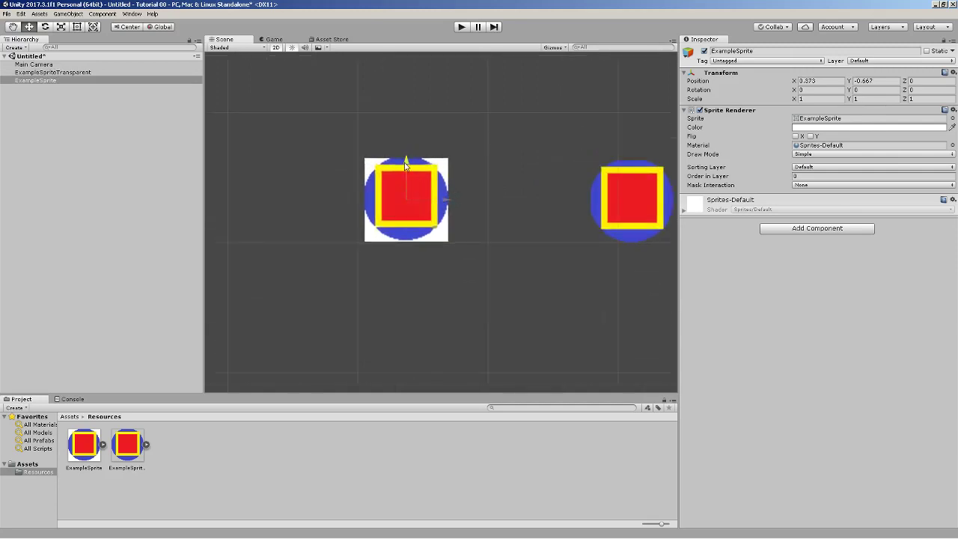
{"action": "left_click_drag", "start_coordinate": [405, 165], "coordinate": [404, 167]}
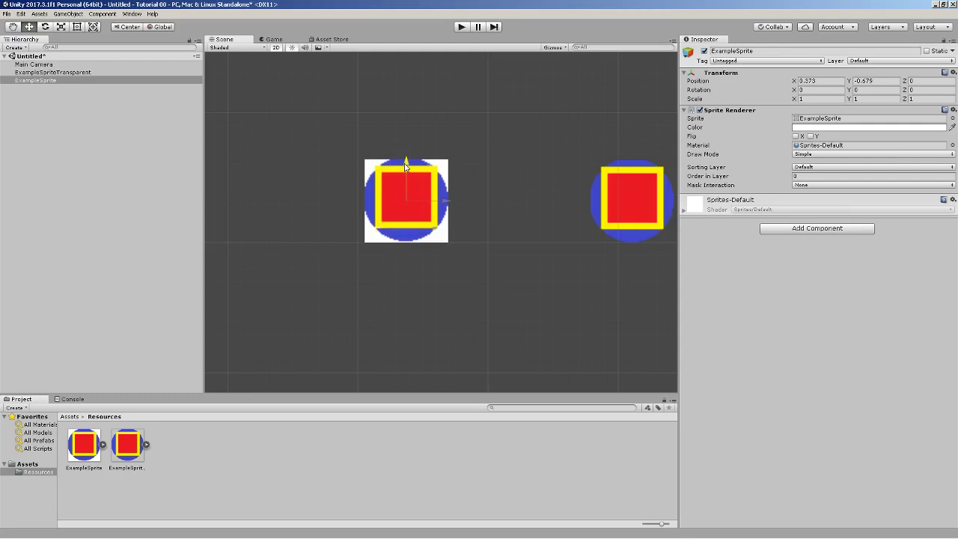
{"action": "left_click_drag", "start_coordinate": [453, 202], "coordinate": [439, 202]}
{"action": "left_click_drag", "start_coordinate": [400, 163], "coordinate": [399, 162]}
{"action": "left_click_drag", "start_coordinate": [440, 198], "coordinate": [442, 199]}
Move ExampleSpriteTransparent horizontally to about X 1.32, one grid cell over from ExampleSprite
{"action": "scroll", "coordinate": [467, 188], "scroll_direction": "up", "scroll_amount": 1}
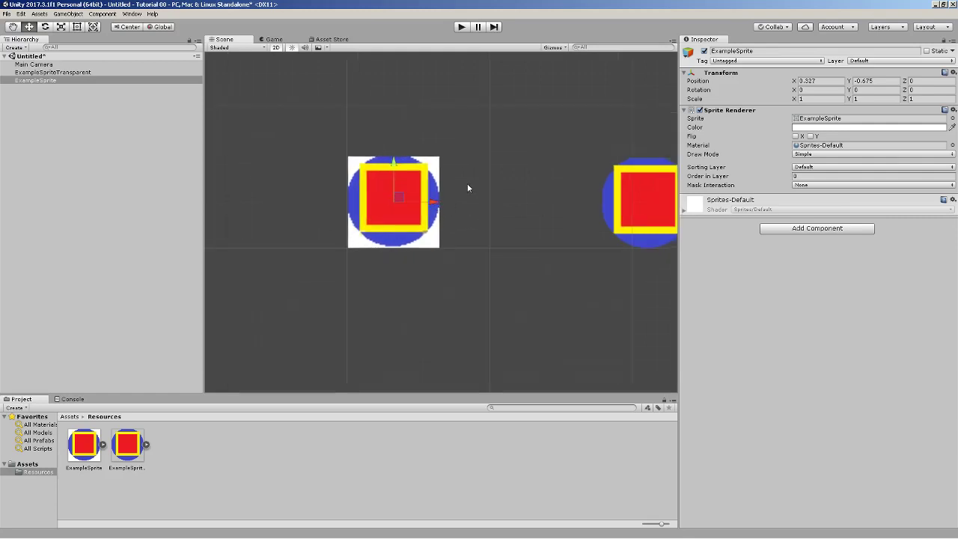
{"action": "left_click", "coordinate": [657, 207]}
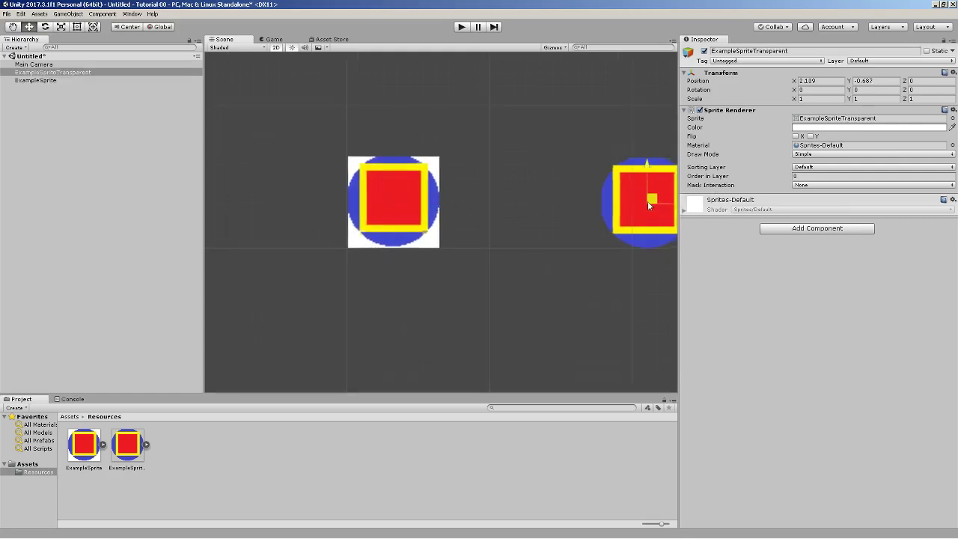
{"action": "left_click_drag", "start_coordinate": [652, 199], "coordinate": [537, 205]}
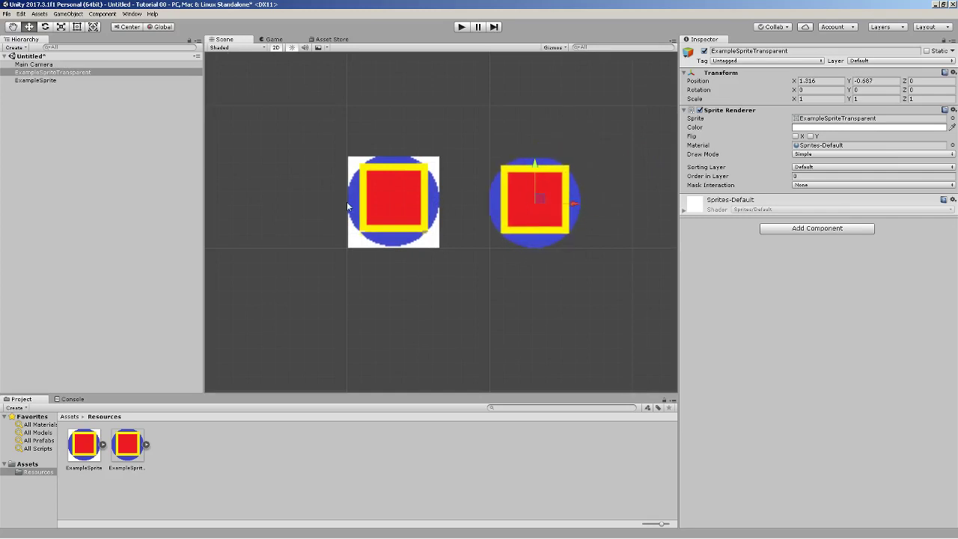
Try ExampleSprite at X 1.327, one whole unit over, then undo the position change
{"action": "left_click", "coordinate": [379, 212]}
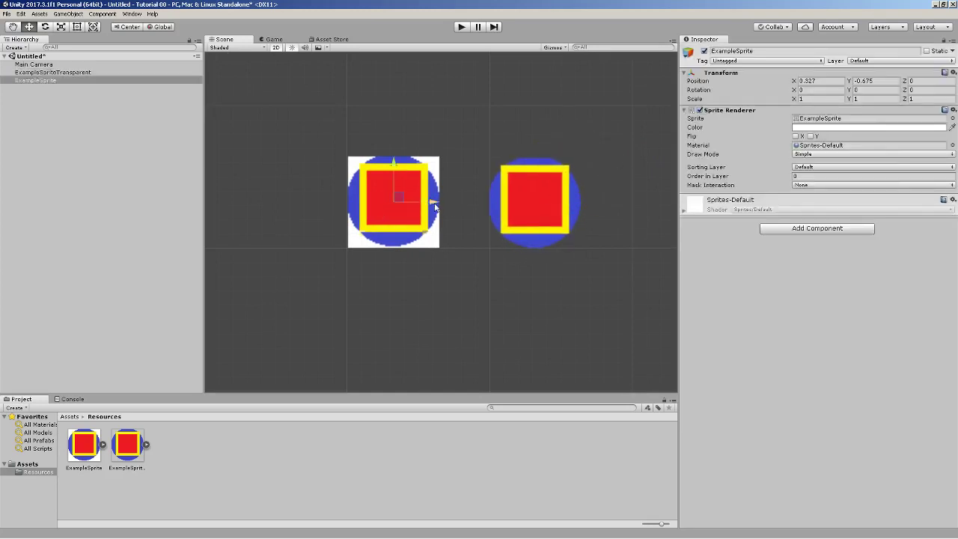
{"action": "left_click", "coordinate": [822, 81]}
{"action": "left_click", "coordinate": [801, 81]}
{"action": "type", "text": "1"}
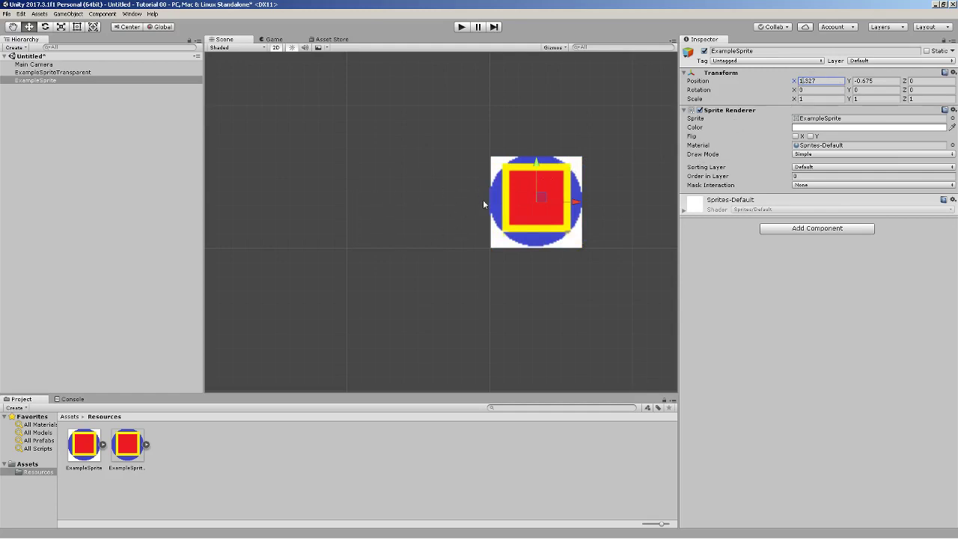
{"action": "key", "text": "ctrl+z"}
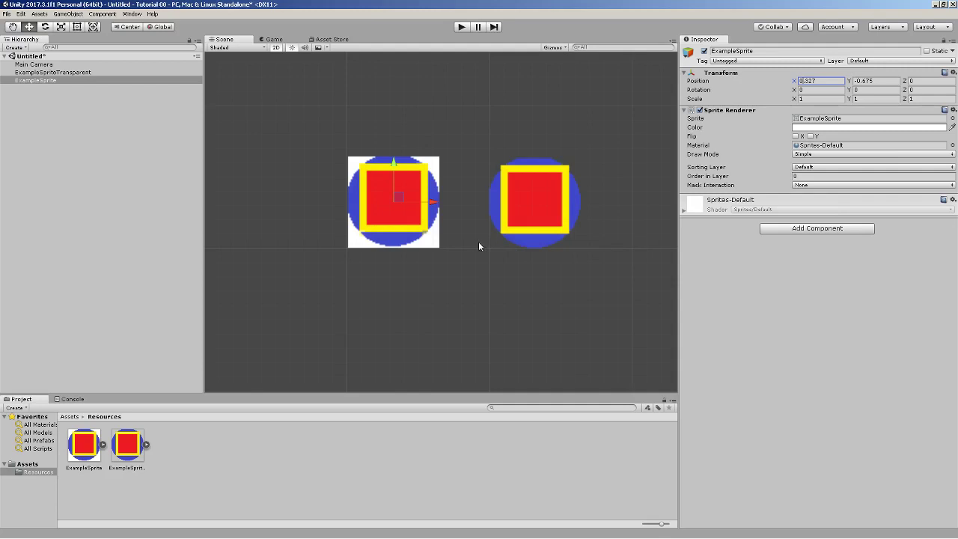
Move ExampleSprite to about X 0.14, then try scaling it with the Scale tool and undo the scaling
{"action": "left_click_drag", "start_coordinate": [432, 202], "coordinate": [407, 201]}
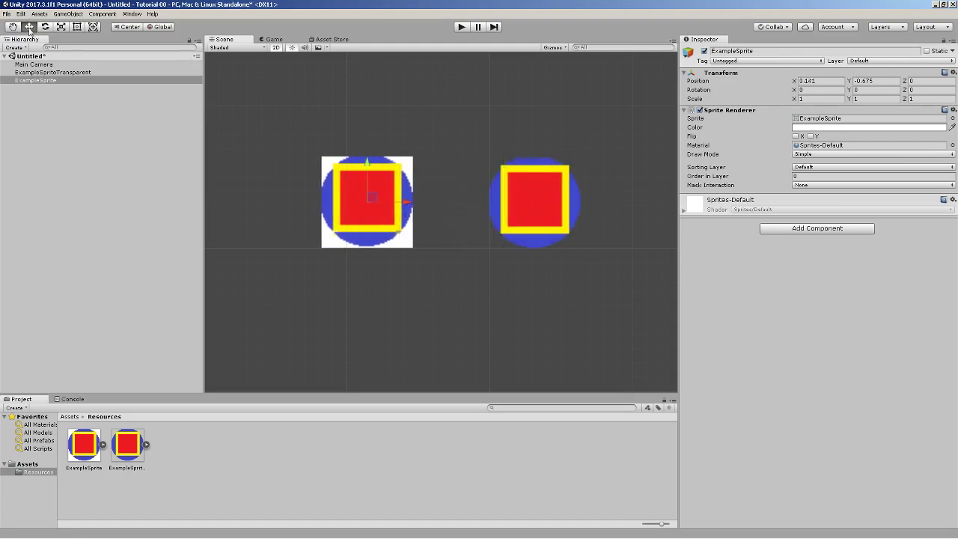
{"action": "key", "text": "r"}
{"action": "left_click_drag", "start_coordinate": [404, 211], "coordinate": [417, 196]}
{"action": "key", "text": "ctrl+z"}
{"action": "key", "text": "ctrl+z"}
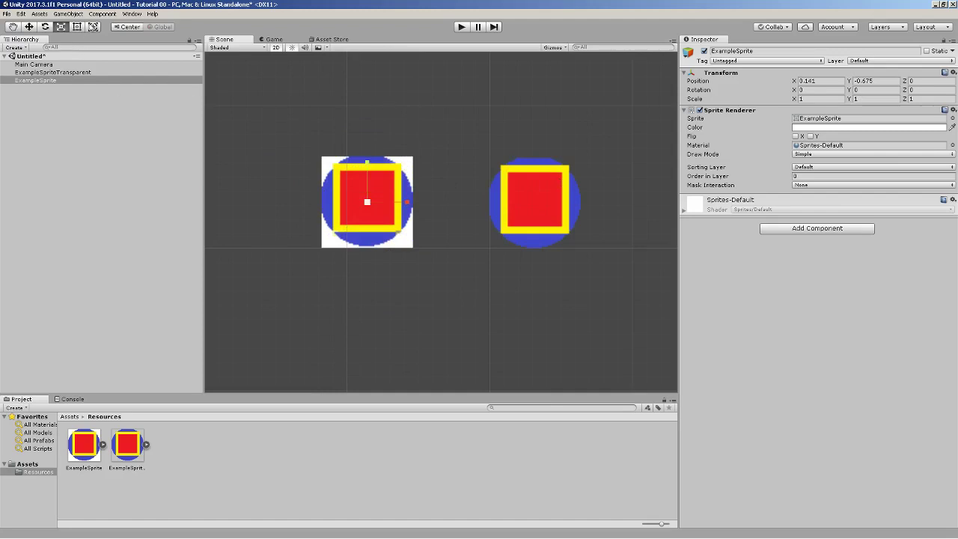
Try stretching ExampleSprite with the Rect tool to a scale of about 1.70 by 1.35, then undo it
{"action": "key", "text": "t"}
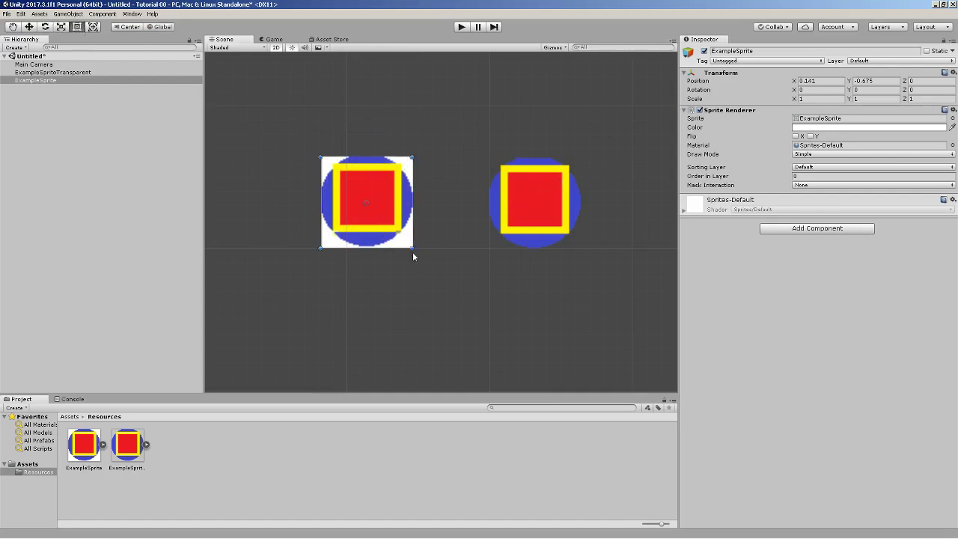
{"action": "left_click_drag", "start_coordinate": [413, 256], "coordinate": [506, 281]}
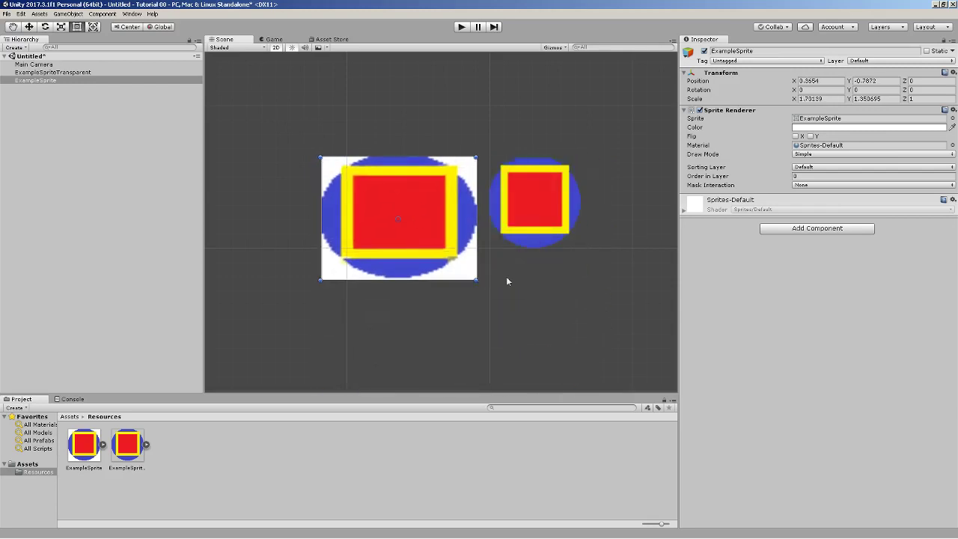
{"action": "key", "text": "ctrl+z"}
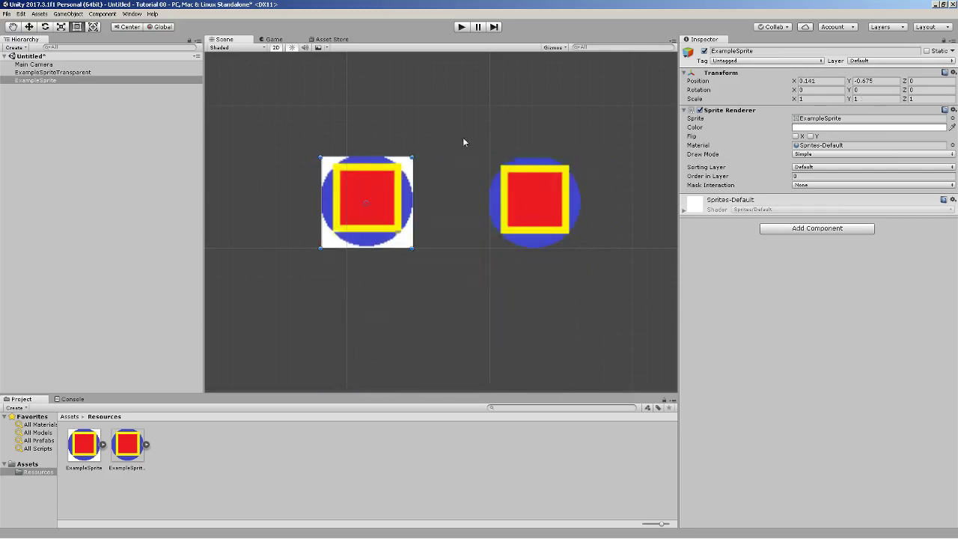
Move ExampleSprite back against the vertical grid line at about X 0.32 and deselect it
{"action": "left_click", "coordinate": [29, 26]}
{"action": "left_click_drag", "start_coordinate": [407, 202], "coordinate": [432, 202]}
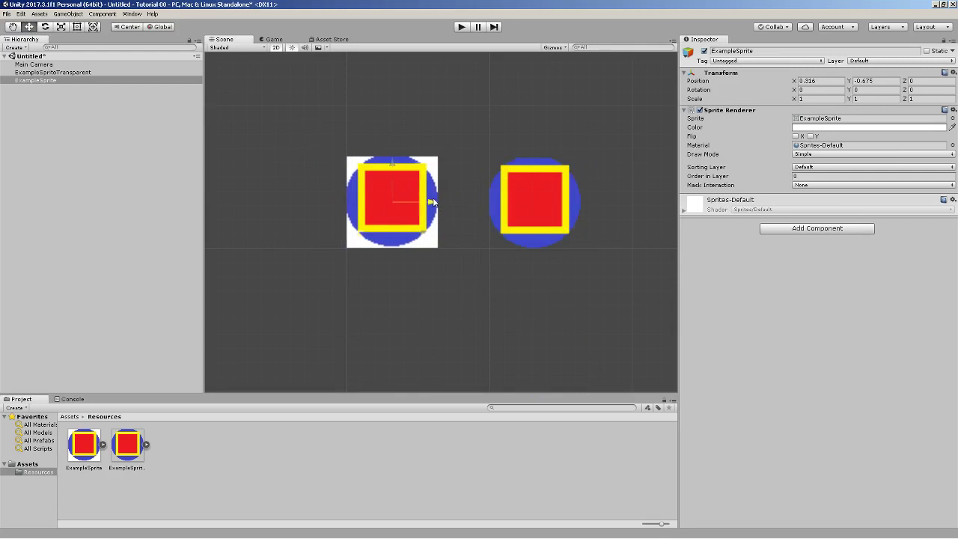
{"action": "left_click", "coordinate": [367, 365]}
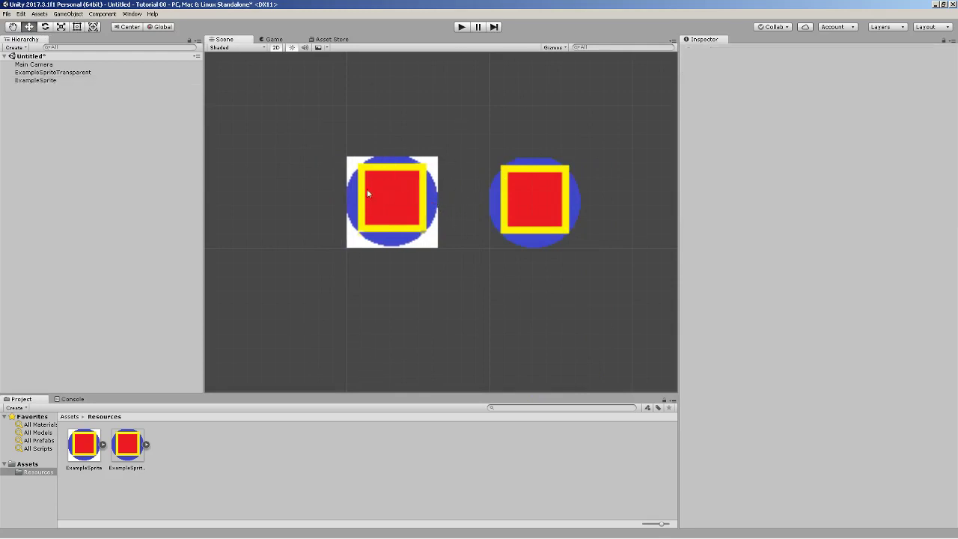
Select ExampleSprite and ExampleSpriteTransparent alternately to compare their transforms
{"action": "left_click", "coordinate": [422, 207]}
{"action": "left_click", "coordinate": [541, 206]}
{"action": "left_click", "coordinate": [462, 199]}
{"action": "left_click", "coordinate": [512, 200]}
{"action": "left_click", "coordinate": [431, 200]}
{"action": "left_click", "coordinate": [542, 206]}
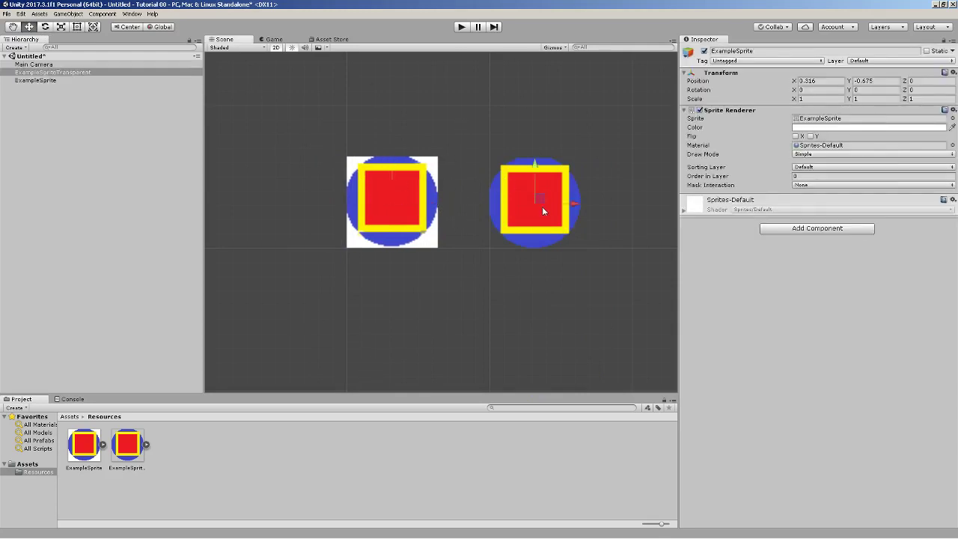
Preview both sprites through the camera in the Game view, then return to the Scene view
{"action": "left_click", "coordinate": [422, 200]}
{"action": "left_click", "coordinate": [531, 195]}
{"action": "scroll", "coordinate": [459, 188], "scroll_direction": "down", "scroll_amount": 7}
{"action": "left_click", "coordinate": [272, 40]}
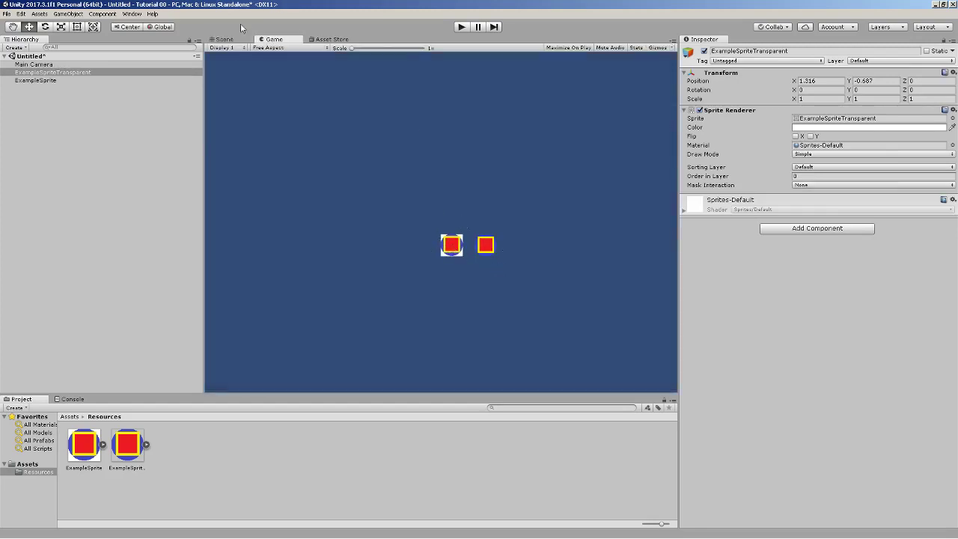
{"action": "left_click", "coordinate": [223, 39]}
Nudge ExampleSprite to X 0.326, Y -0.665 and ExampleSpriteTransparent to X 1.326, Y -0.682, then deselect
{"action": "left_click", "coordinate": [406, 187]}
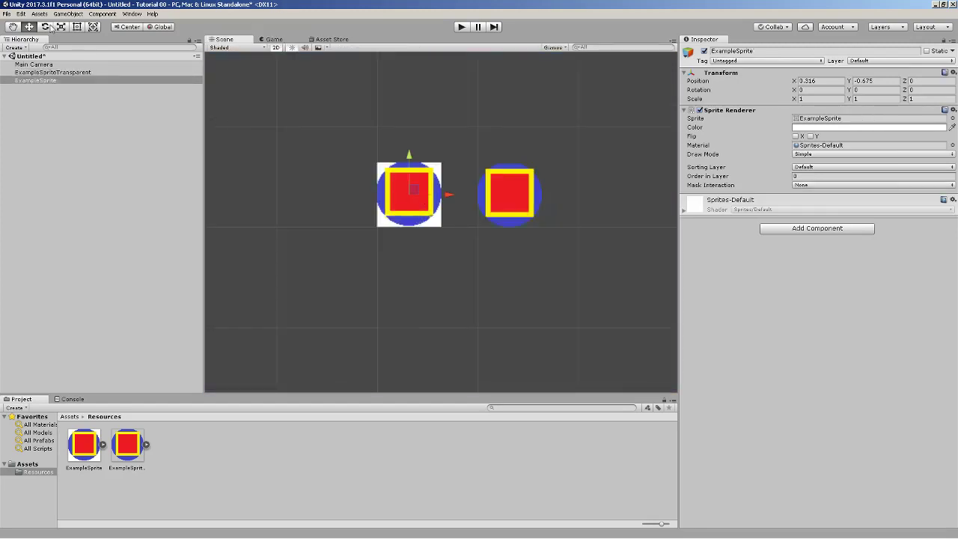
{"action": "mouse_move", "coordinate": [419, 192]}
{"action": "left_mouse_down"}
{"action": "mouse_move", "coordinate": [350, 165]}
{"action": "mouse_move", "coordinate": [322, 201]}
{"action": "mouse_move", "coordinate": [318, 190]}
{"action": "mouse_move", "coordinate": [436, 196]}
{"action": "mouse_move", "coordinate": [418, 193]}
{"action": "left_mouse_up"}
{"action": "left_click", "coordinate": [509, 193]}
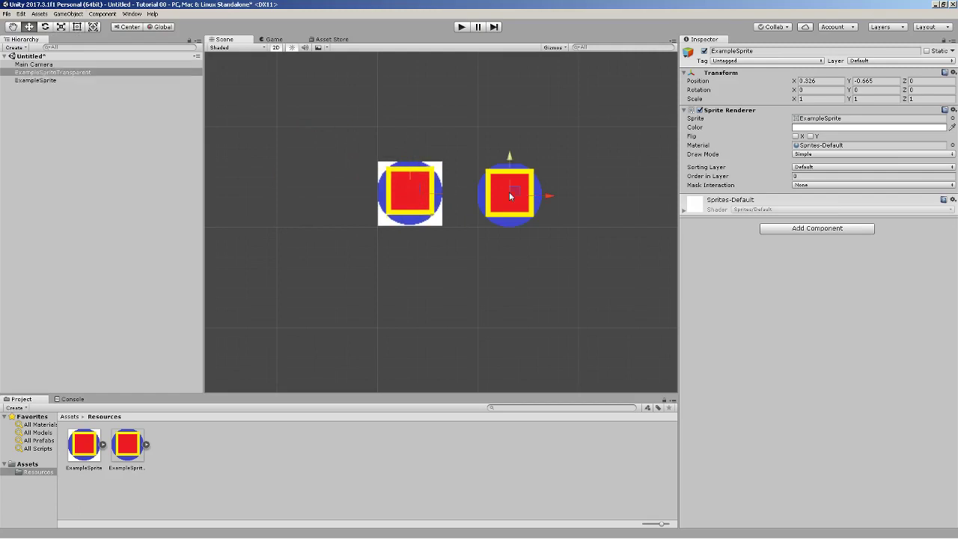
{"action": "left_click_drag", "start_coordinate": [509, 193], "coordinate": [514, 193]}
{"action": "left_click", "coordinate": [537, 269]}
Compare the Inspector positions of the two nudged sprites by selecting each in turn
{"action": "left_click", "coordinate": [404, 181]}
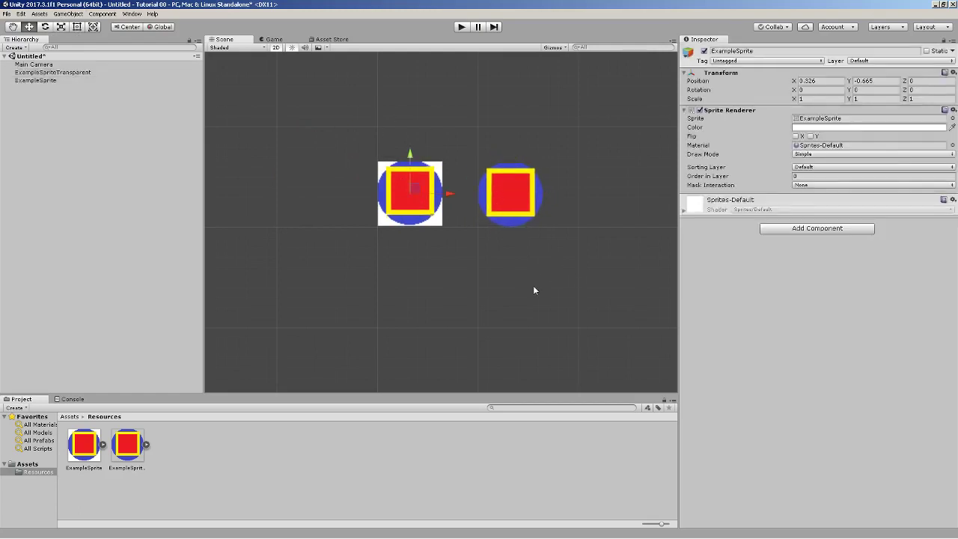
{"action": "left_click", "coordinate": [533, 288]}
{"action": "left_click", "coordinate": [491, 193]}
{"action": "left_click", "coordinate": [412, 191]}
{"action": "left_click", "coordinate": [537, 255]}
{"action": "left_click", "coordinate": [503, 191]}
{"action": "left_click", "coordinate": [413, 186]}
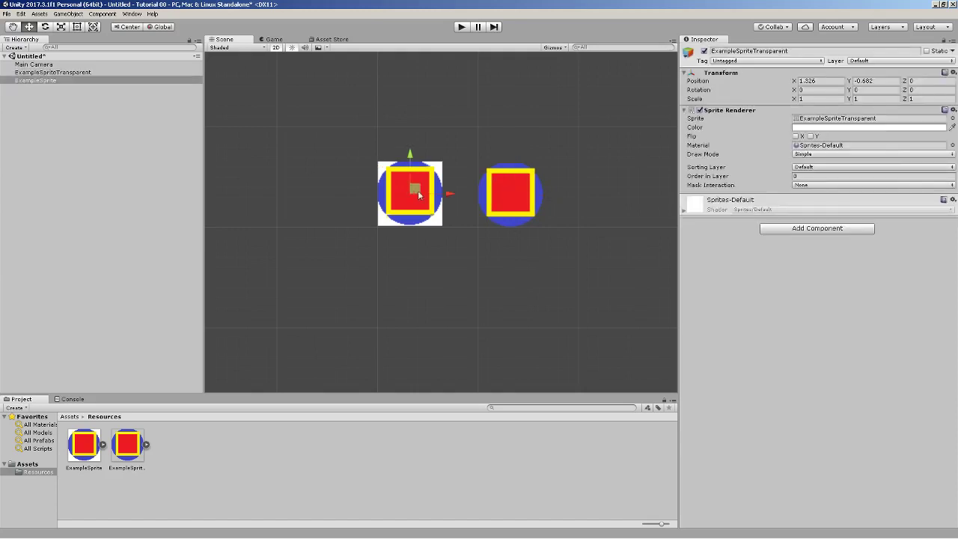
{"action": "left_click", "coordinate": [496, 193]}
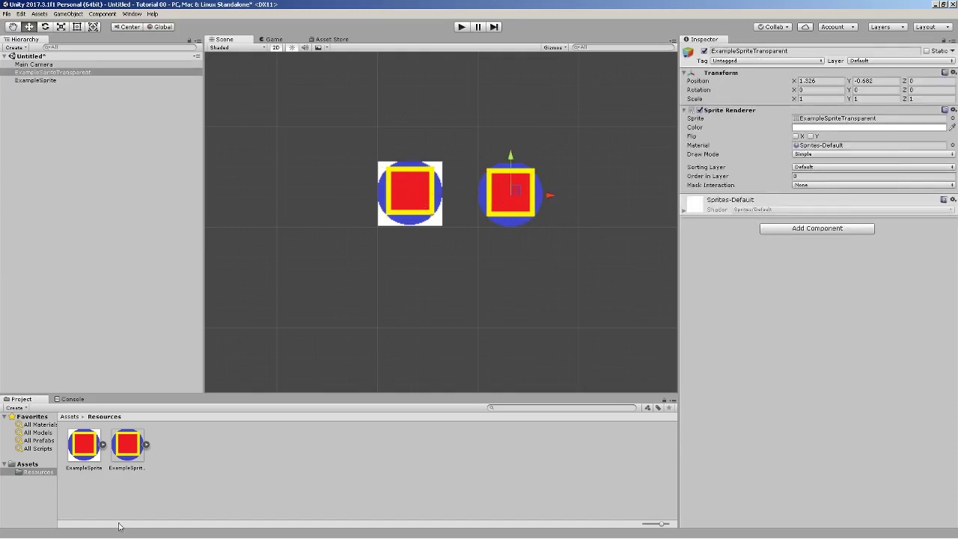
Switch to Paint with a new blank canvas and maximize its window
{"action": "left_click", "coordinate": [14, 529]}
{"action": "type", "text": "paint"}
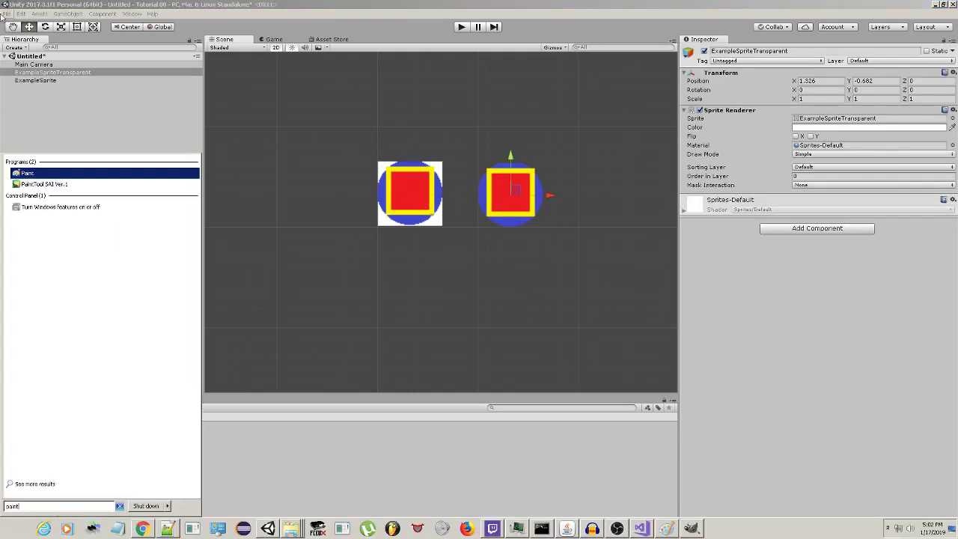
{"action": "left_click", "coordinate": [30, 174]}
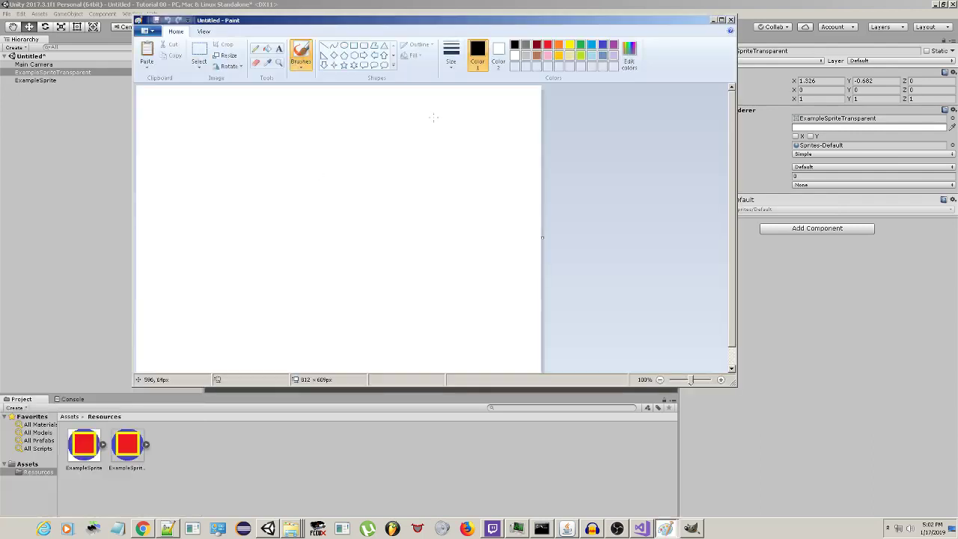
{"action": "scroll", "coordinate": [501, 196], "scroll_direction": "down", "scroll_amount": 1, "text": "ctrl"}
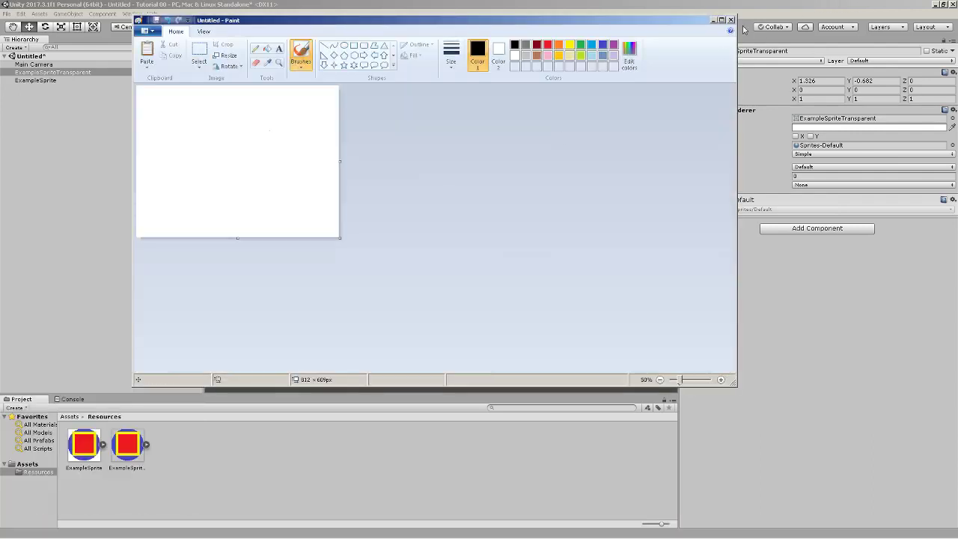
{"action": "left_click", "coordinate": [721, 20]}
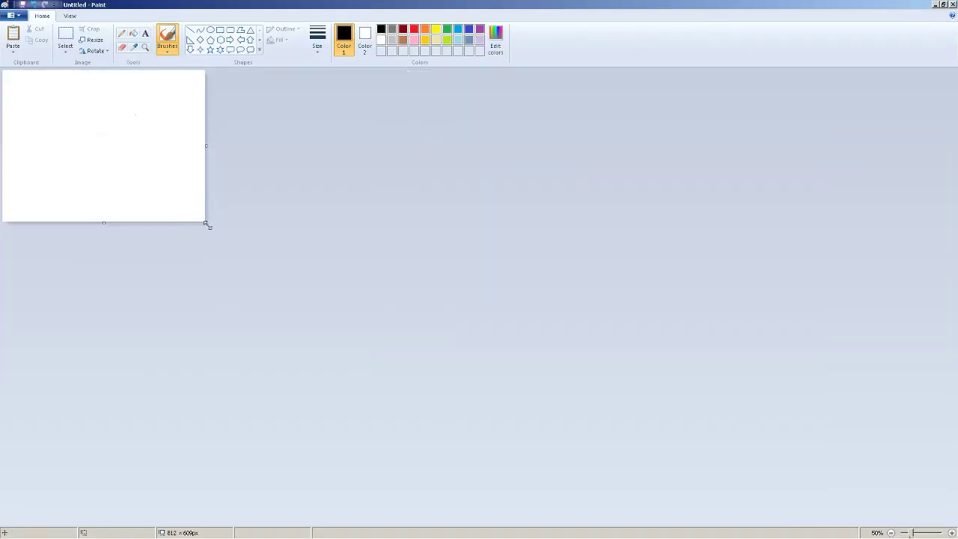
Resize the blank canvas to 16 by 16 pixels through the image properties
{"action": "left_click_drag", "start_coordinate": [207, 224], "coordinate": [150, 213]}
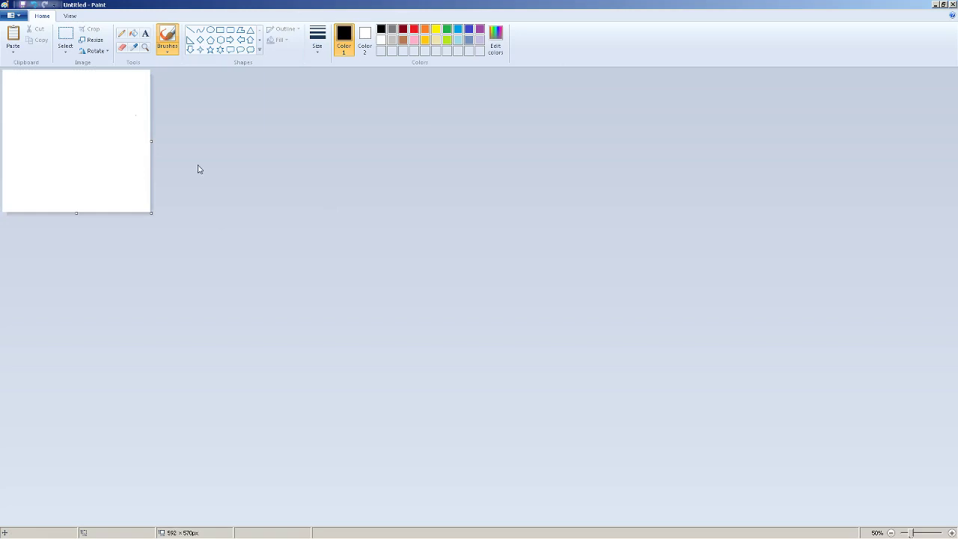
{"action": "double_click", "coordinate": [9, 13]}
{"action": "left_click", "coordinate": [495, 278]}
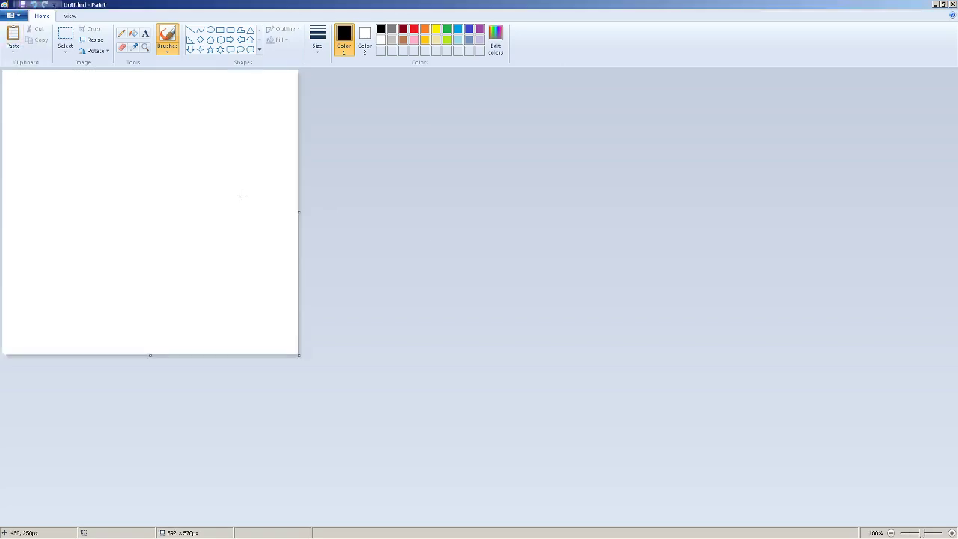
{"action": "key", "text": "ctrl+e"}
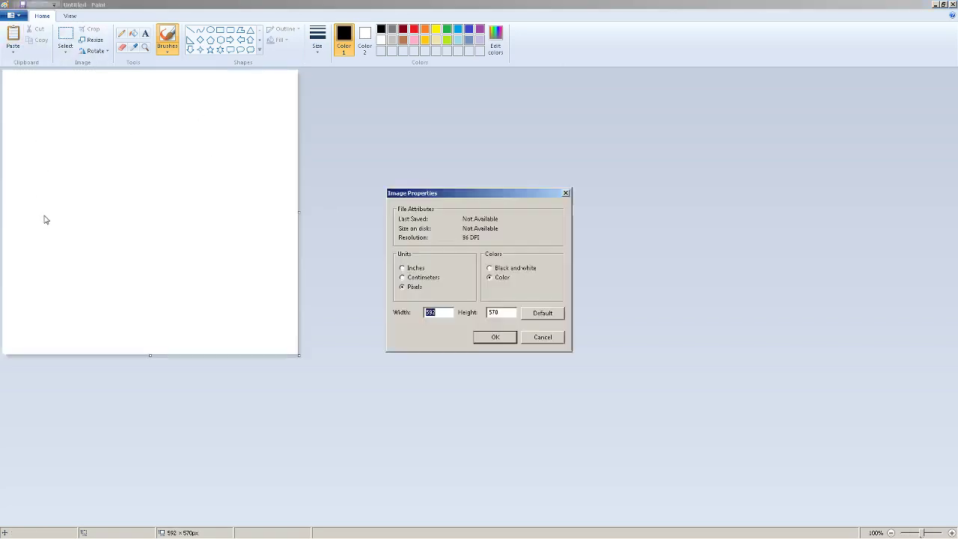
{"action": "type", "text": "16"}
{"action": "key", "text": "Tab"}
{"action": "type", "text": "1q6"}
{"action": "left_click", "coordinate": [499, 341]}
{"action": "left_click", "coordinate": [524, 292]}
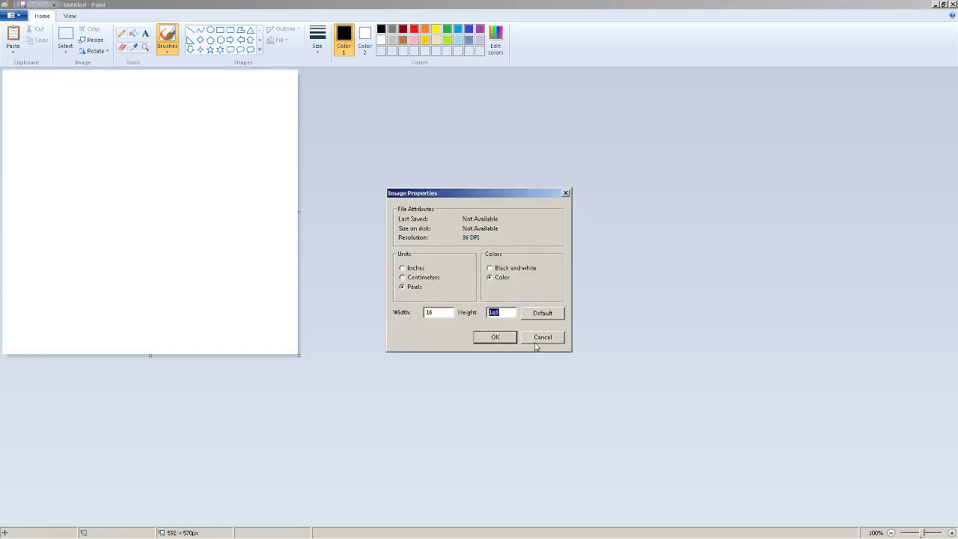
{"action": "type", "text": "15"}
{"action": "left_click", "coordinate": [494, 336]}
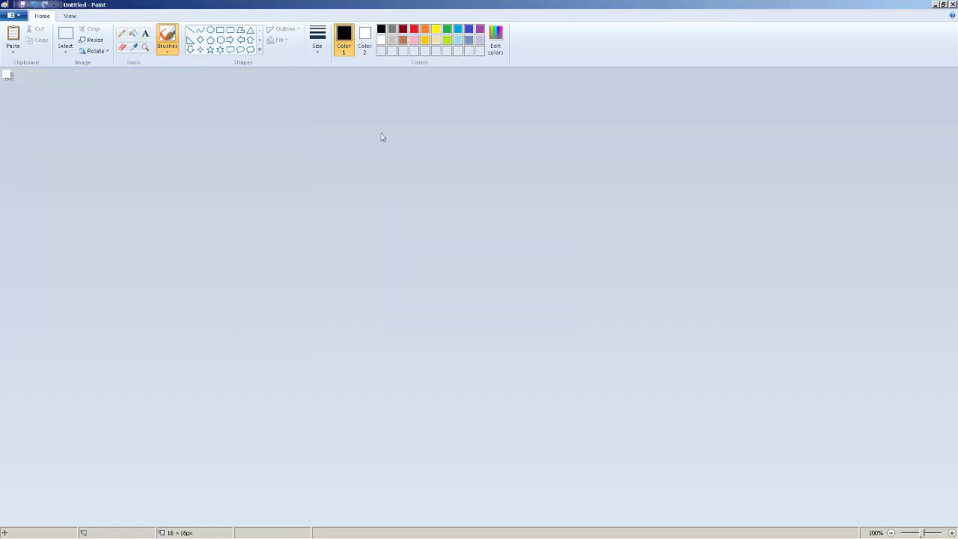
Draw a thick red ellipse outline about 14 by 13 px across the canvas, undoing the first attempt
{"action": "scroll", "coordinate": [374, 150], "scroll_direction": "up", "scroll_amount": 7, "text": "ctrl"}
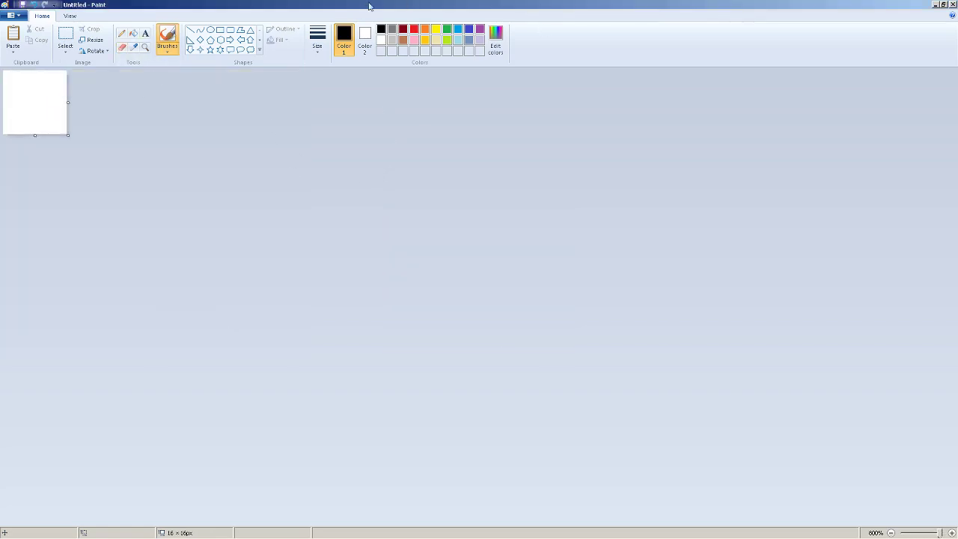
{"action": "left_click", "coordinate": [210, 30]}
{"action": "left_click", "coordinate": [413, 30]}
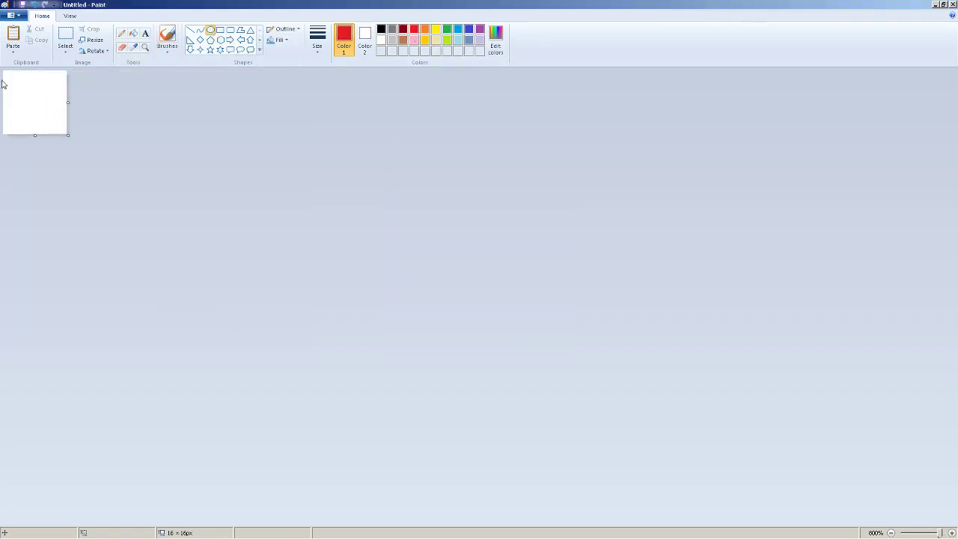
{"action": "mouse_move", "coordinate": [5, 74]}
{"action": "left_mouse_down"}
{"action": "mouse_move", "coordinate": [63, 129]}
{"action": "mouse_move", "coordinate": [94, 128]}
{"action": "left_mouse_up"}
{"action": "key", "text": "ctrl+z"}
{"action": "left_click_drag", "start_coordinate": [37, 80], "coordinate": [45, 79]}
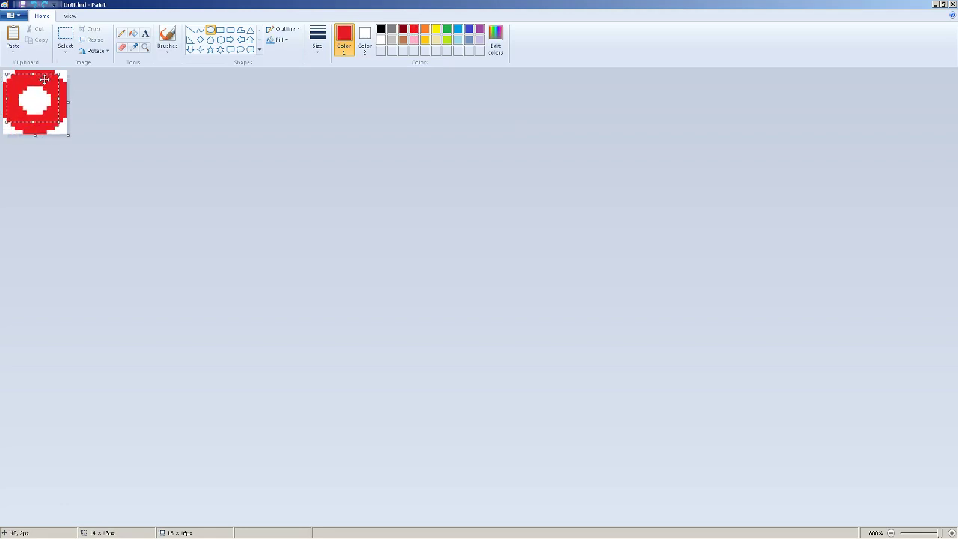
{"action": "left_click", "coordinate": [135, 84]}
Fill the white centre of the red ring with orange
{"action": "left_click", "coordinate": [133, 33]}
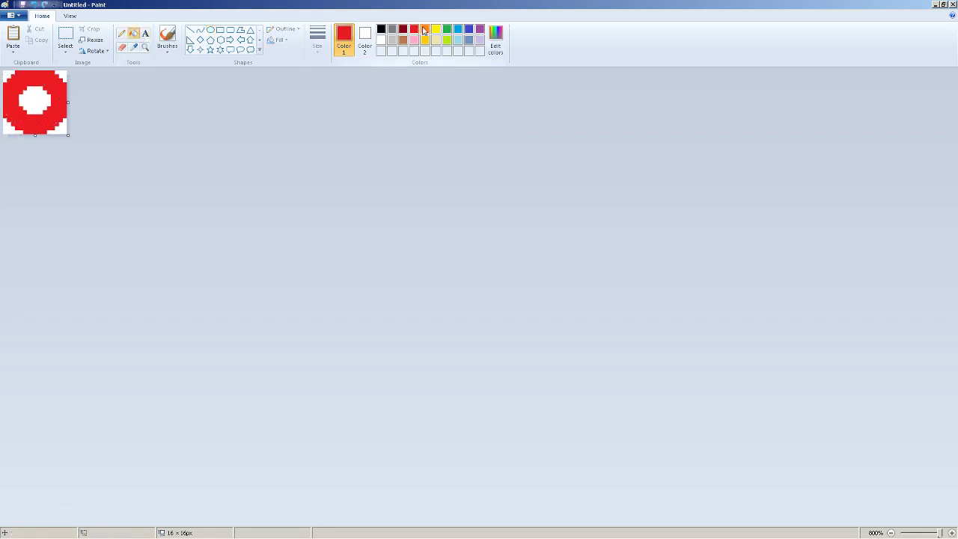
{"action": "left_click", "coordinate": [425, 29]}
{"action": "left_click", "coordinate": [35, 99]}
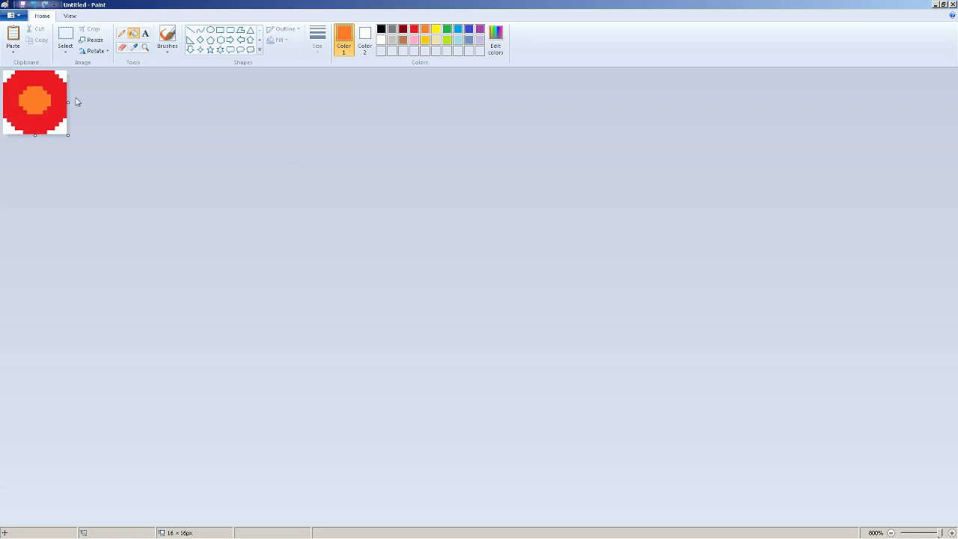
Save the drawing as a PNG named Fireball in the Assets To Import folder and minimize Paint
{"action": "key", "text": "ctrl+s"}
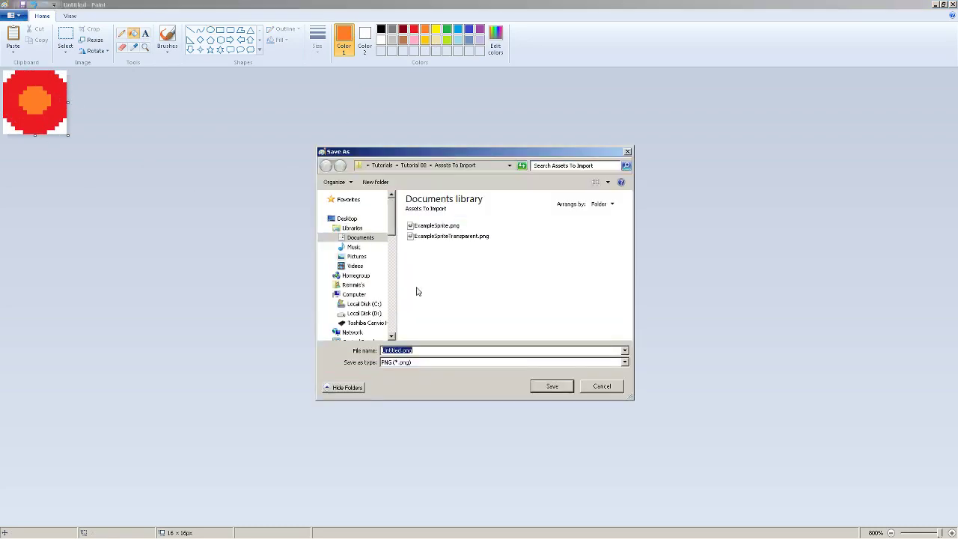
{"action": "type", "text": "Fireball"}
{"action": "left_click", "coordinate": [553, 385]}
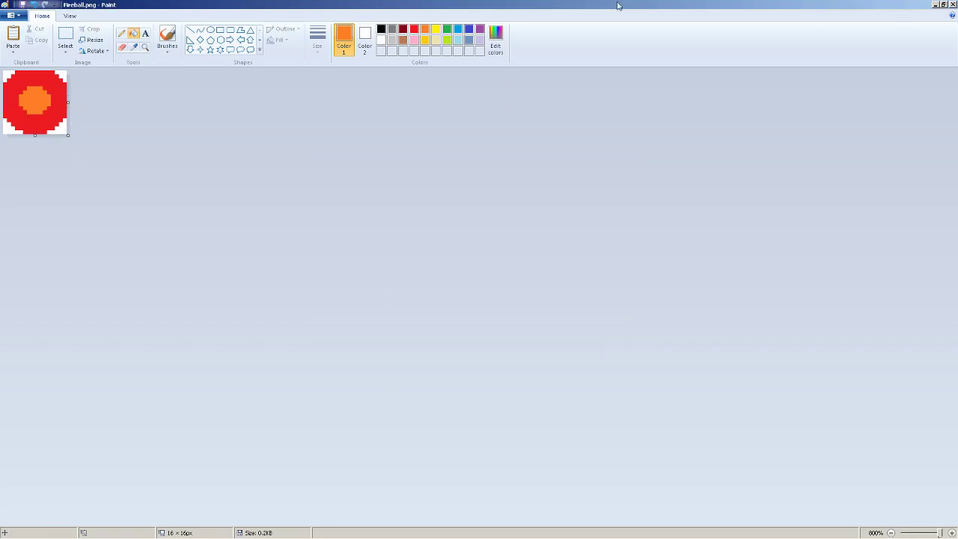
{"action": "left_click", "coordinate": [944, 4]}
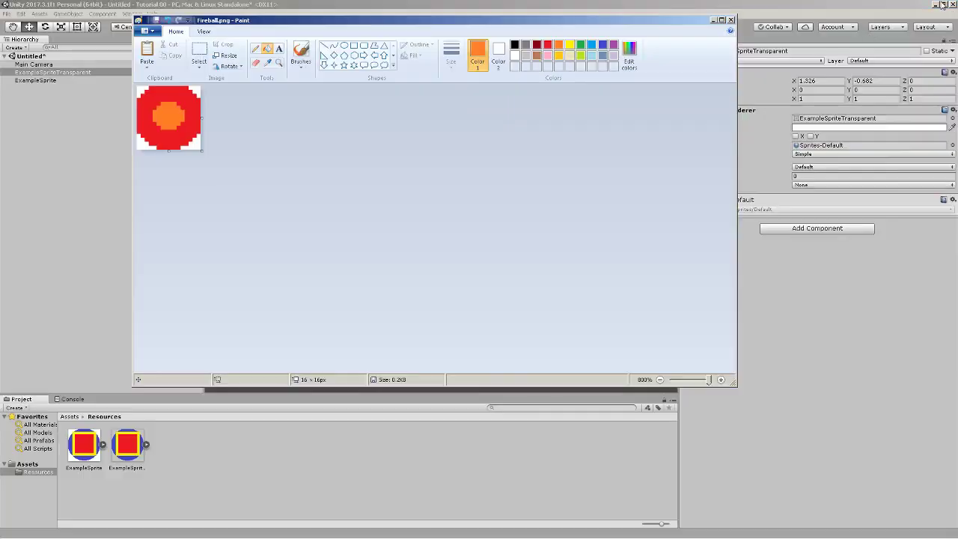
{"action": "left_click", "coordinate": [714, 20]}
Switch to Chrome and search the web for "how to install gimp"
{"action": "mouse_move", "coordinate": [194, 532]}
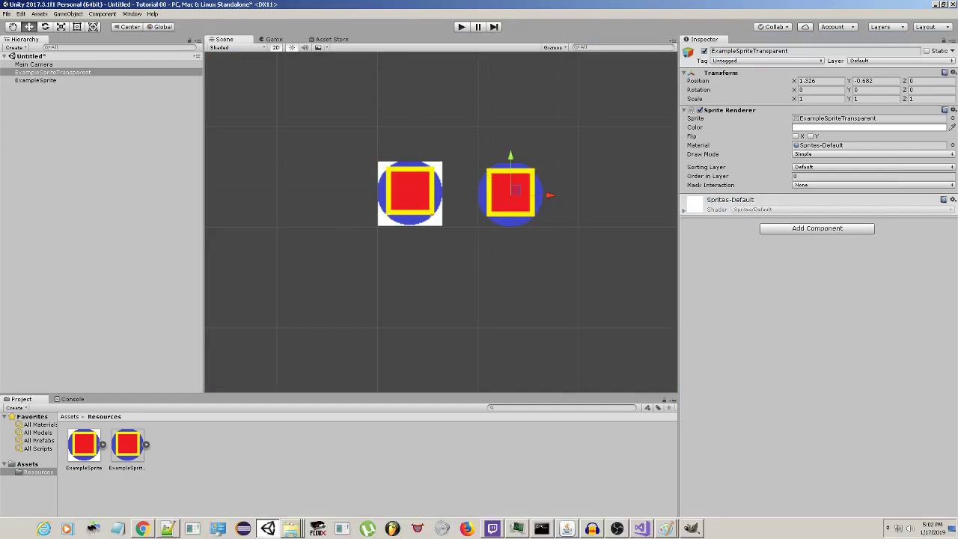
{"action": "left_click", "coordinate": [149, 530]}
{"action": "left_click", "coordinate": [304, 12]}
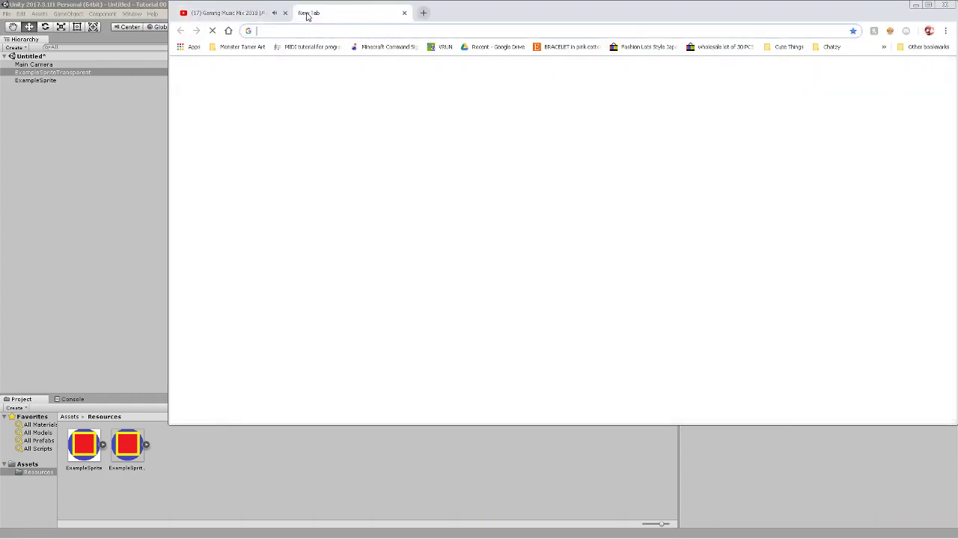
{"action": "type", "text": "how to install gimp"}
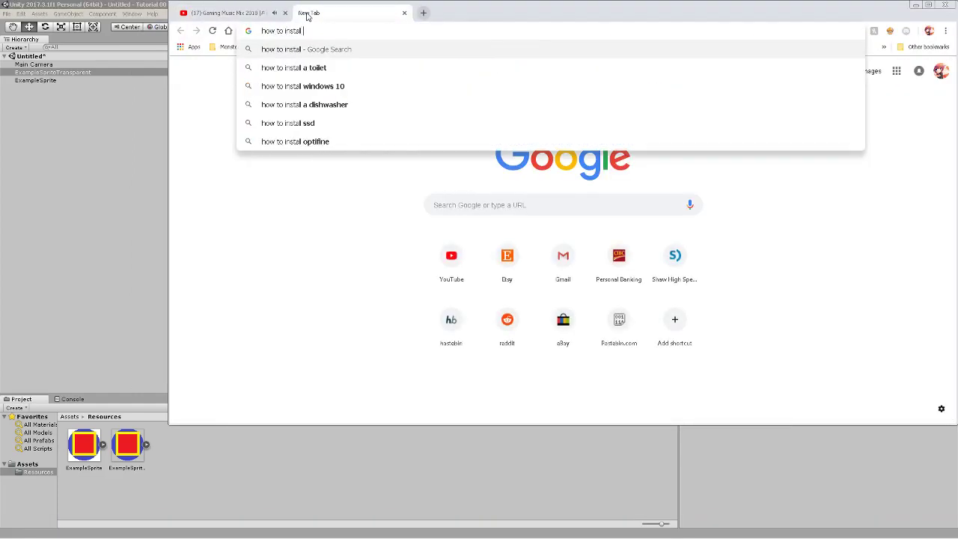
{"action": "key", "text": "Return"}
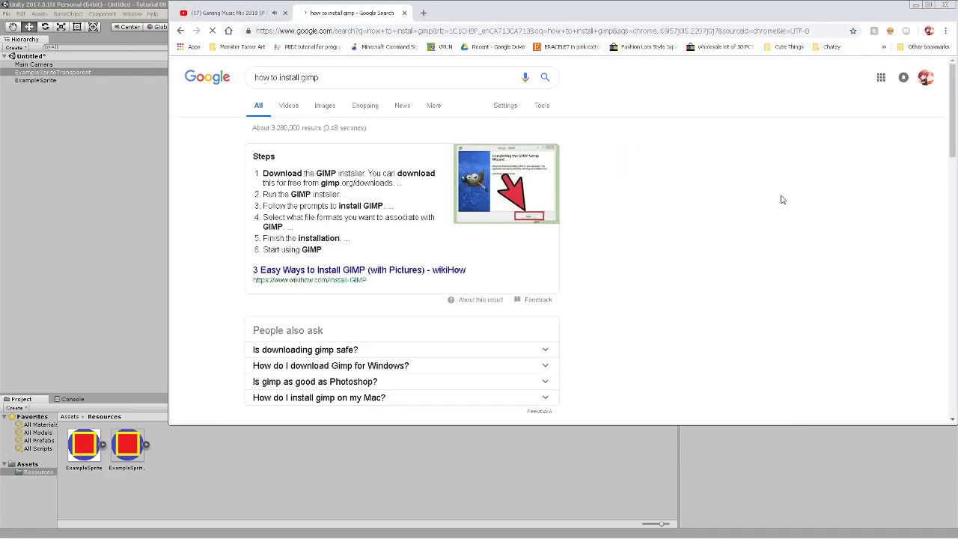
Look through the search results for the GIMP - Downloads link and point out its gimp.org address
{"action": "scroll", "coordinate": [310, 336], "scroll_direction": "down", "scroll_amount": 5}
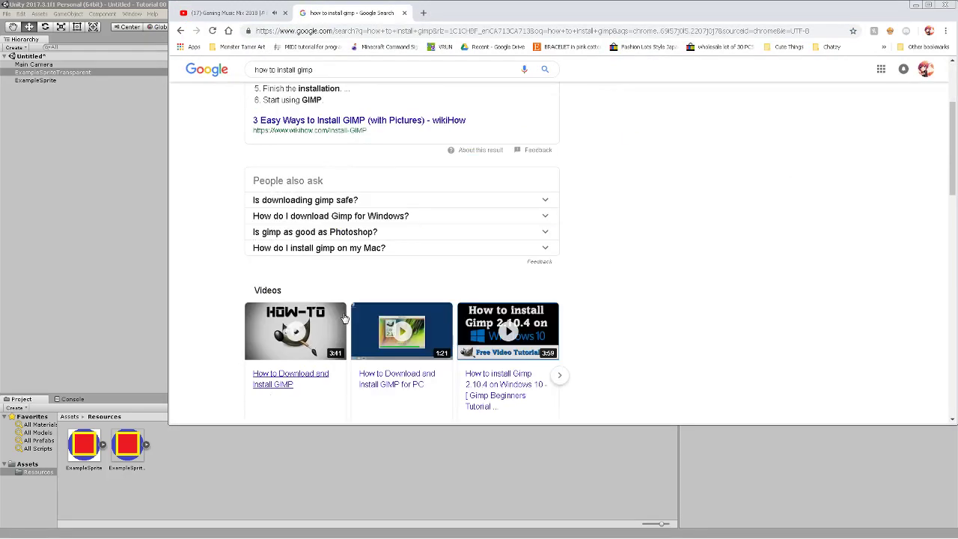
{"action": "scroll", "coordinate": [303, 321], "scroll_direction": "down", "scroll_amount": 3}
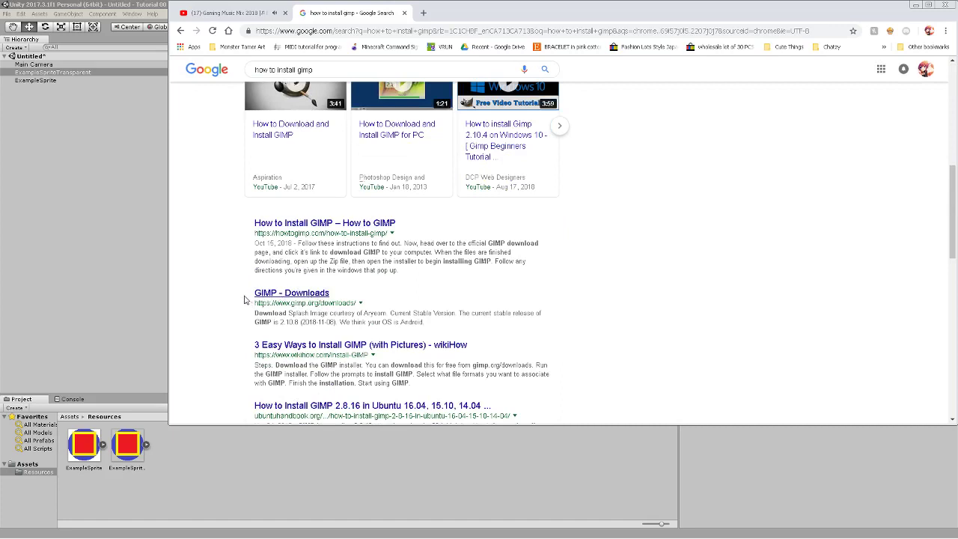
{"action": "mouse_move", "coordinate": [249, 300]}
{"action": "left_mouse_down"}
{"action": "mouse_move", "coordinate": [352, 299]}
{"action": "mouse_move", "coordinate": [251, 297]}
{"action": "left_mouse_up"}
{"action": "left_click", "coordinate": [352, 299]}
{"action": "left_click", "coordinate": [251, 296]}
{"action": "scroll", "coordinate": [336, 259], "scroll_direction": "up", "scroll_amount": 6}
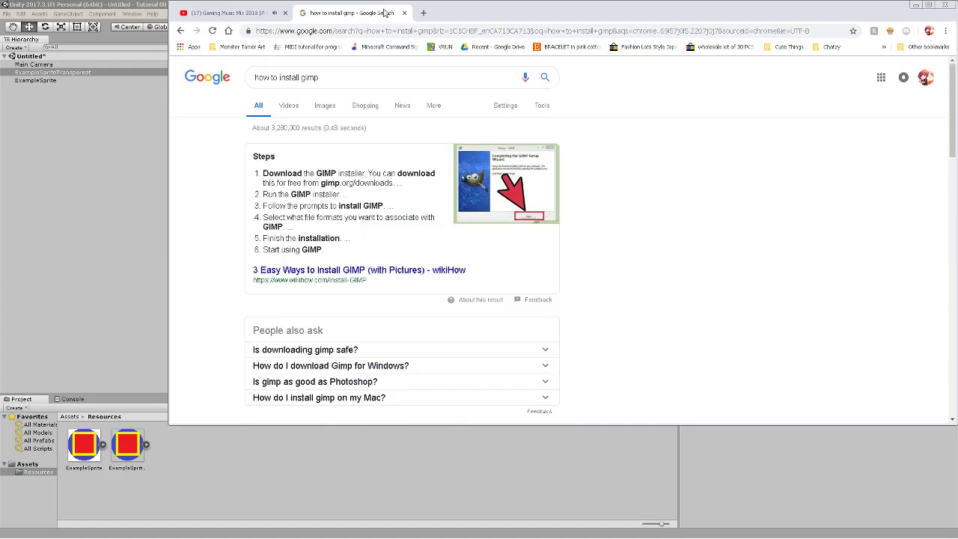
Search for "install unity" in a new browser tab and open the Download - Unity result
{"action": "left_click", "coordinate": [422, 13]}
{"action": "type", "text": "install unity"}
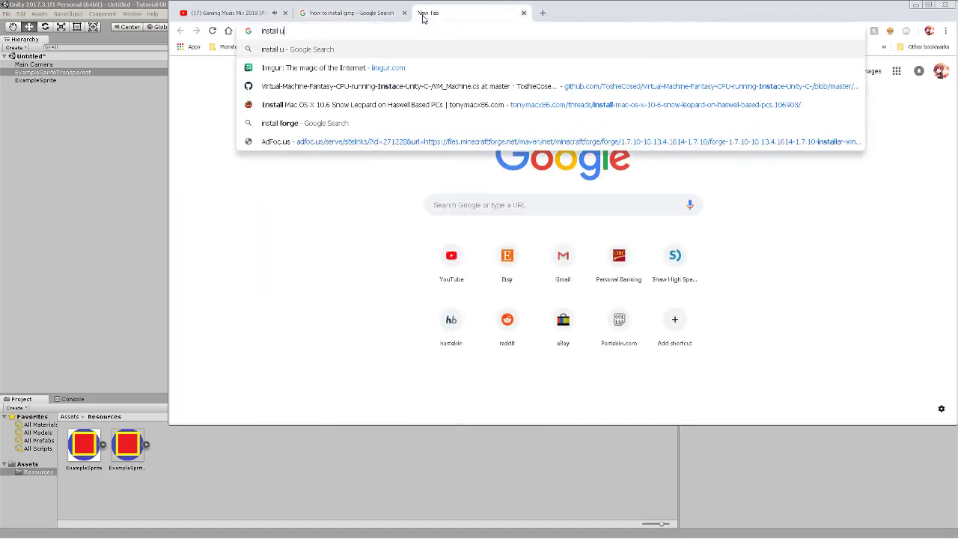
{"action": "key", "text": "Return"}
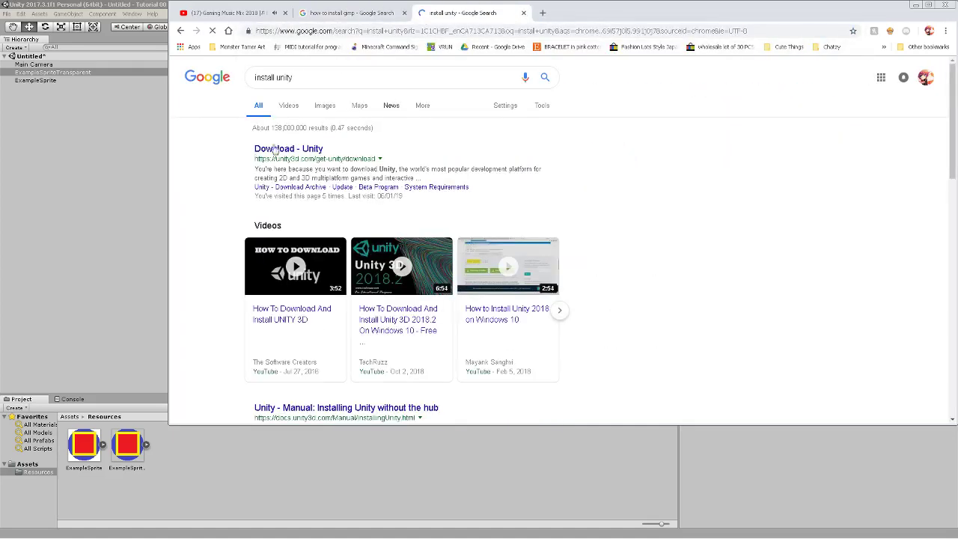
{"action": "left_click", "coordinate": [291, 148]}
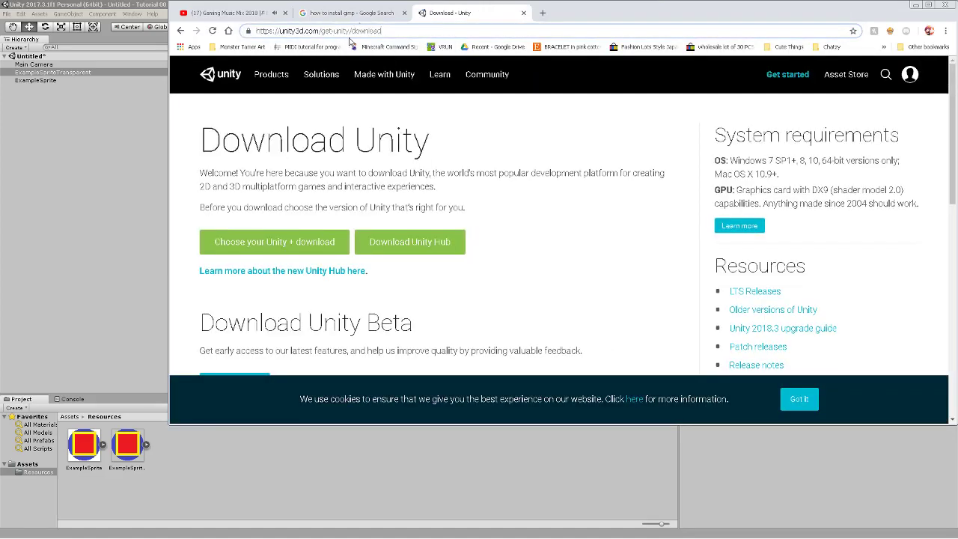
Examine the Download Unity page and its download options at a reduced page zoom
{"action": "key", "text": "ctrl+plus"}
{"action": "key", "text": "ctrl+plus"}
{"action": "key", "text": "ctrl+minus"}
{"action": "key", "text": "ctrl+minus"}
{"action": "key", "text": "ctrl+minus"}
{"action": "key", "text": "ctrl+minus"}
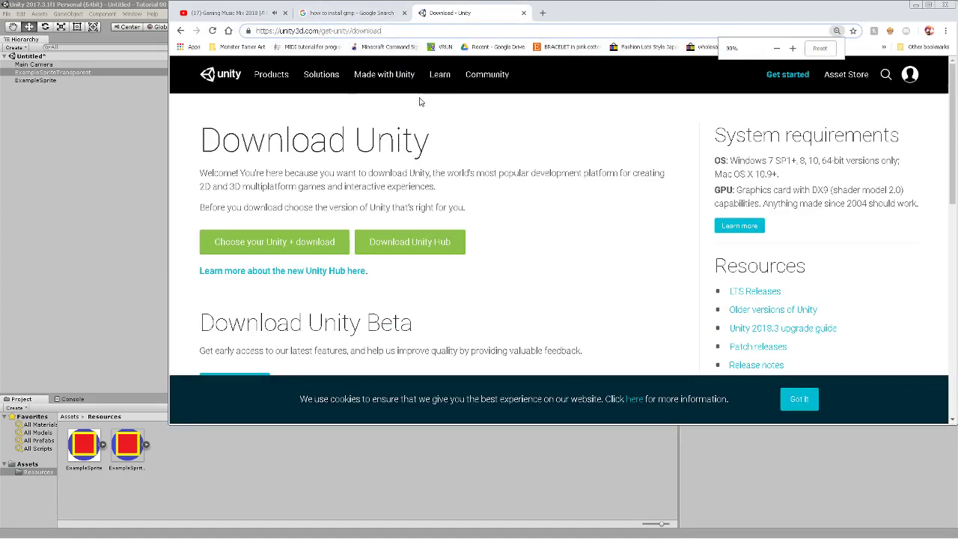
{"action": "scroll", "coordinate": [359, 165], "scroll_direction": "down", "scroll_amount": 3}
{"action": "scroll", "coordinate": [419, 146], "scroll_direction": "up", "scroll_amount": 3}
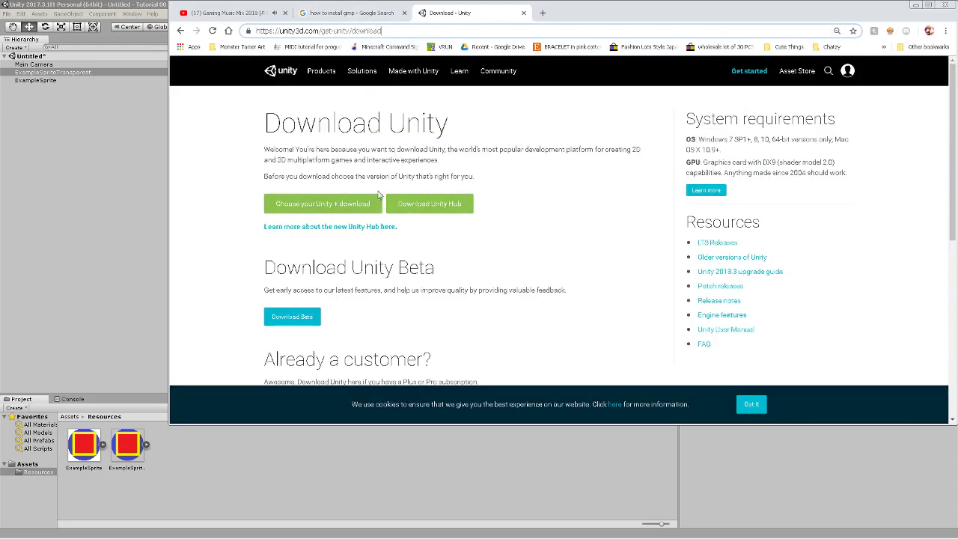
Close the Unity download page and put the browser away to return to the Unity editor
{"action": "scroll", "coordinate": [314, 209], "scroll_direction": "down", "scroll_amount": 3}
{"action": "scroll", "coordinate": [327, 246], "scroll_direction": "up", "scroll_amount": 3}
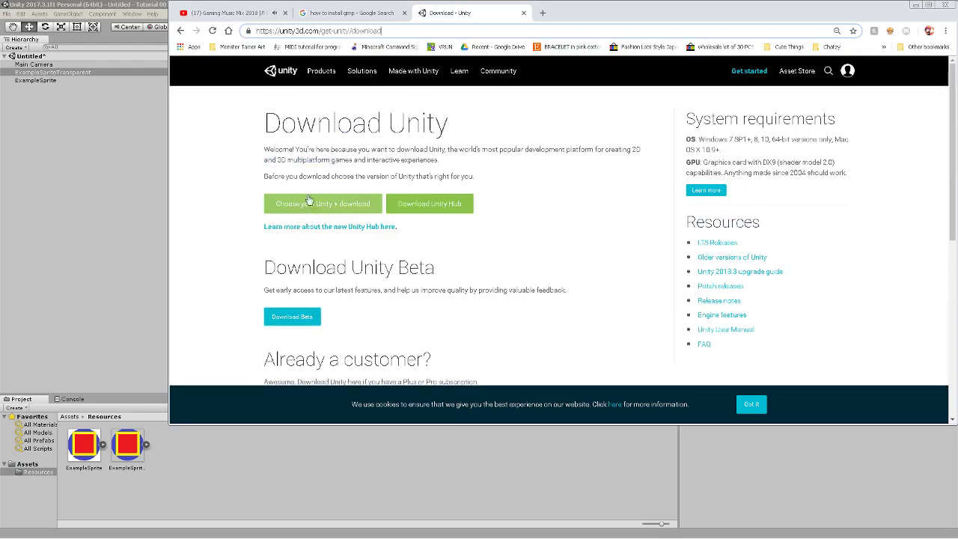
{"action": "left_click", "coordinate": [524, 13]}
{"action": "left_click", "coordinate": [915, 6]}
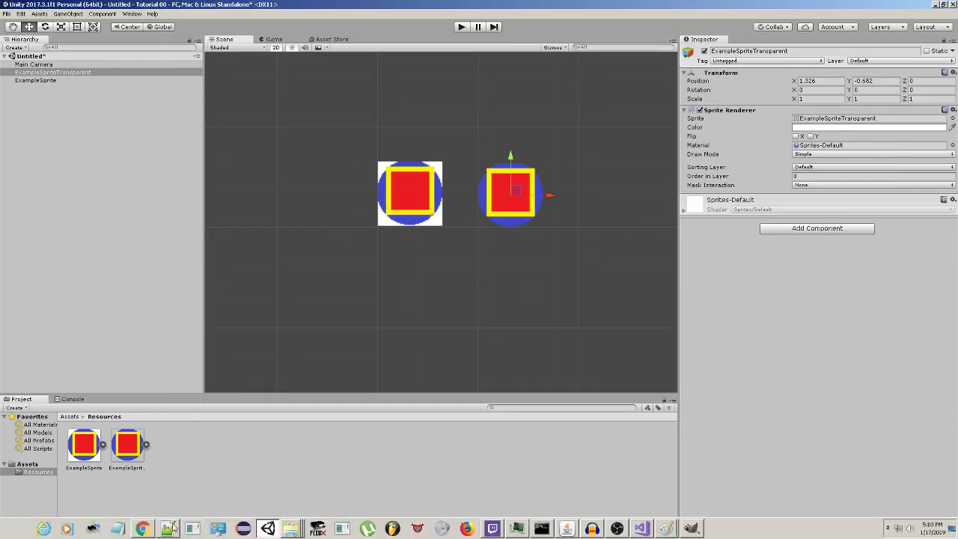
Import Fireball.png from the Assets To Import folder into the project's Resources folder
{"action": "left_click", "coordinate": [298, 525]}
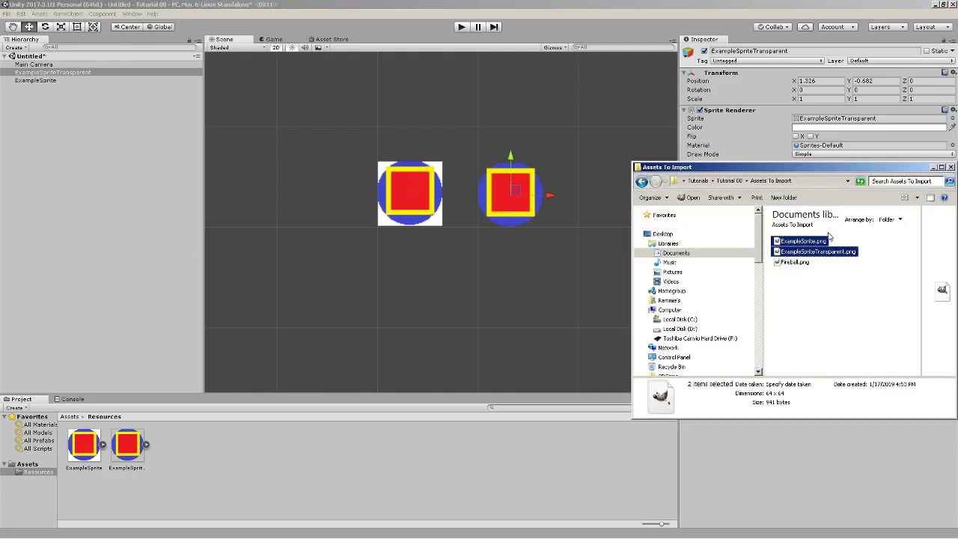
{"action": "left_click_drag", "start_coordinate": [277, 275], "coordinate": [213, 457]}
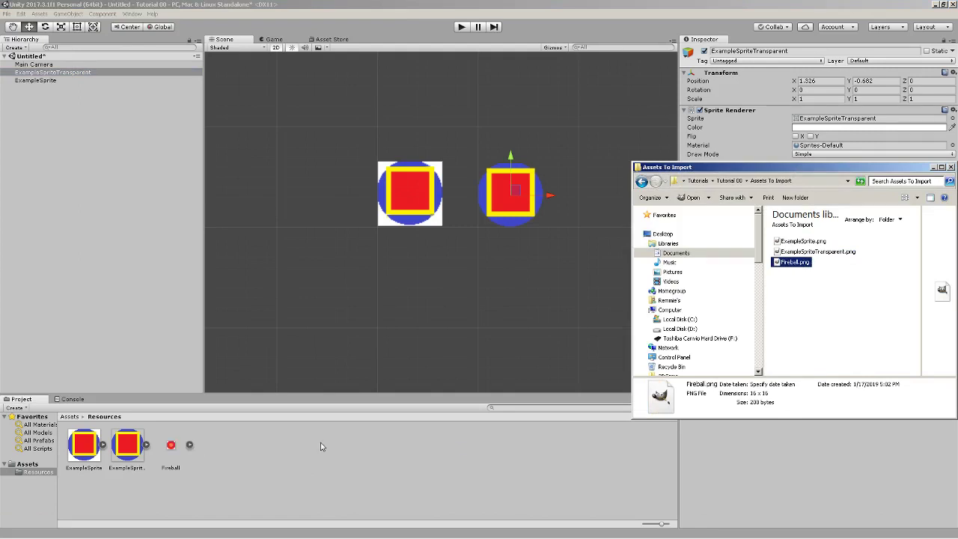
{"action": "left_click", "coordinate": [319, 444]}
Examine the Fireball texture's import settings, including the advanced Alpha Source and Filter Mode options
{"action": "left_click", "coordinate": [169, 447]}
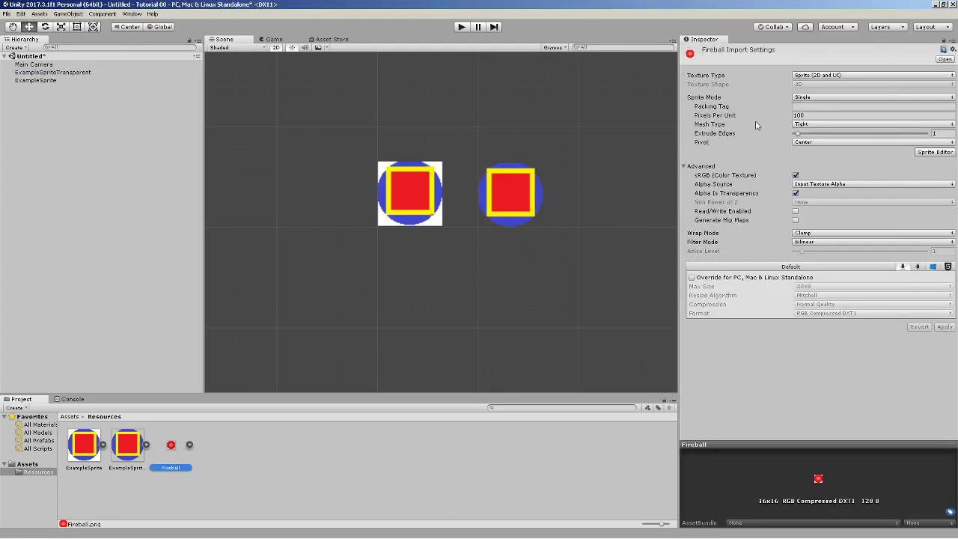
{"action": "left_click", "coordinate": [851, 186]}
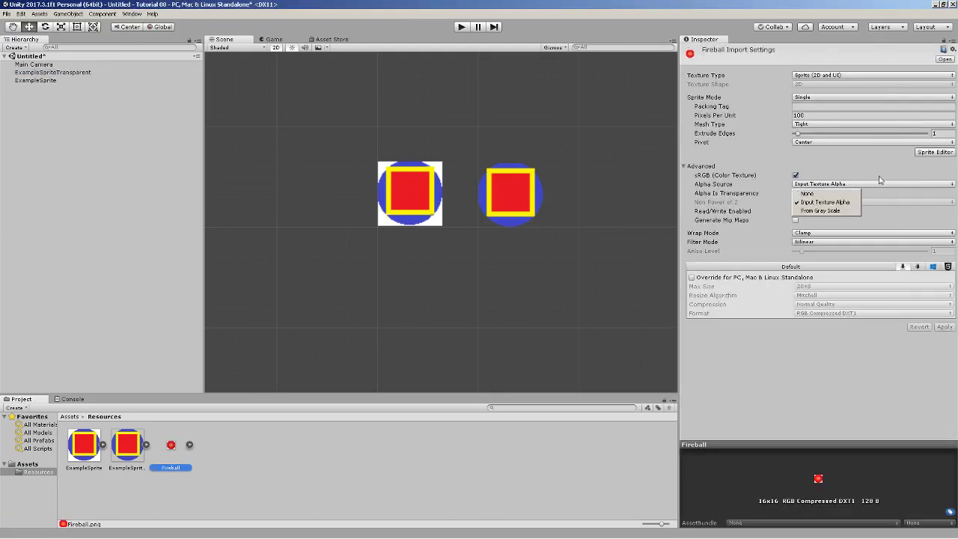
{"action": "left_click", "coordinate": [864, 165]}
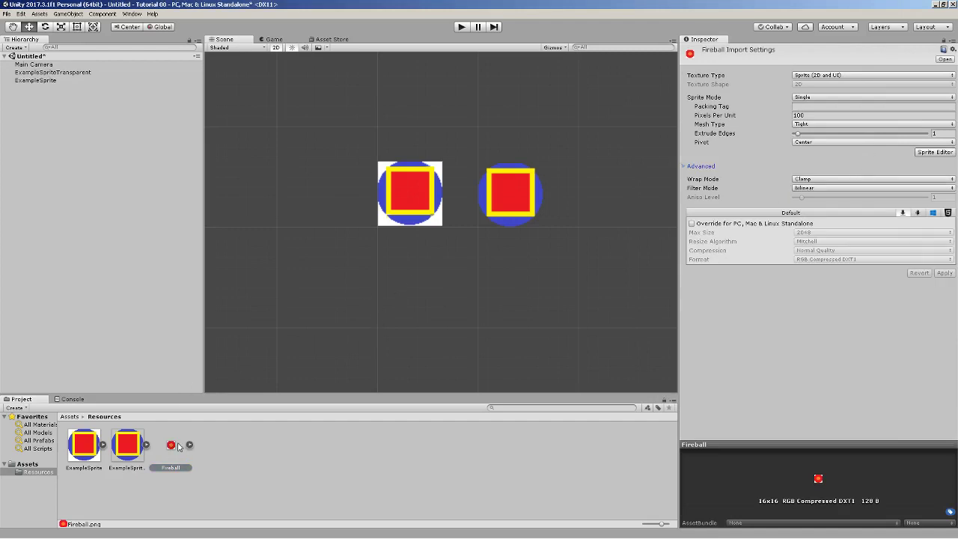
{"action": "left_click", "coordinate": [237, 470]}
{"action": "left_click", "coordinate": [173, 446]}
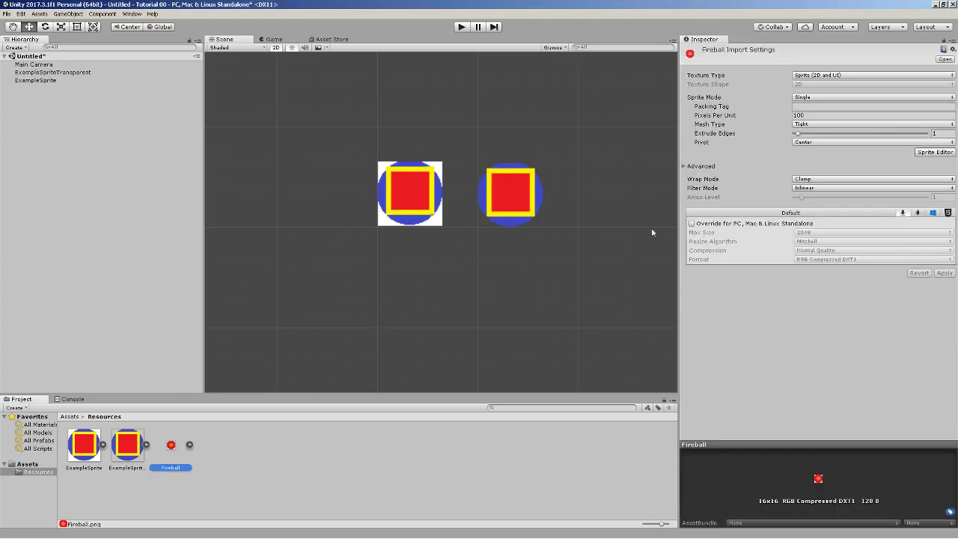
{"action": "left_click", "coordinate": [684, 166]}
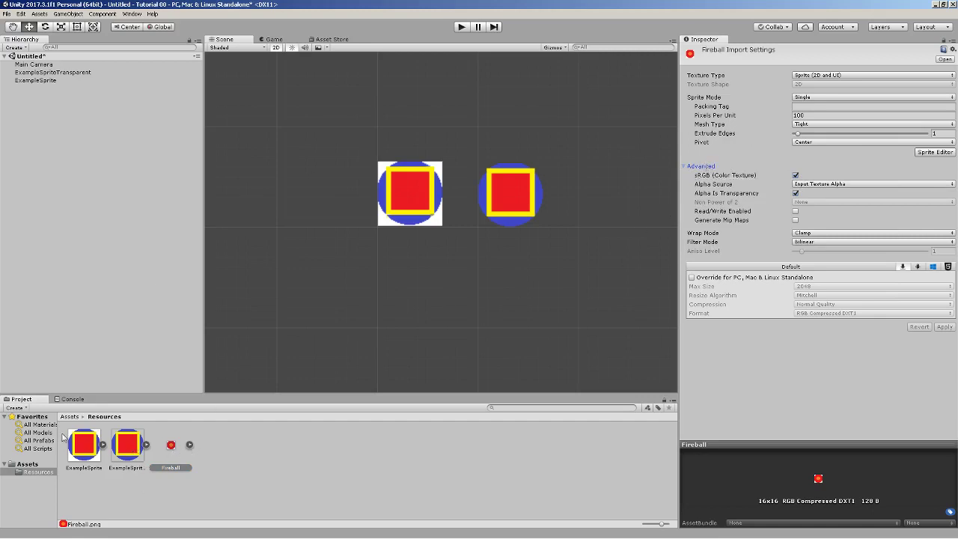
{"action": "left_click", "coordinate": [827, 243]}
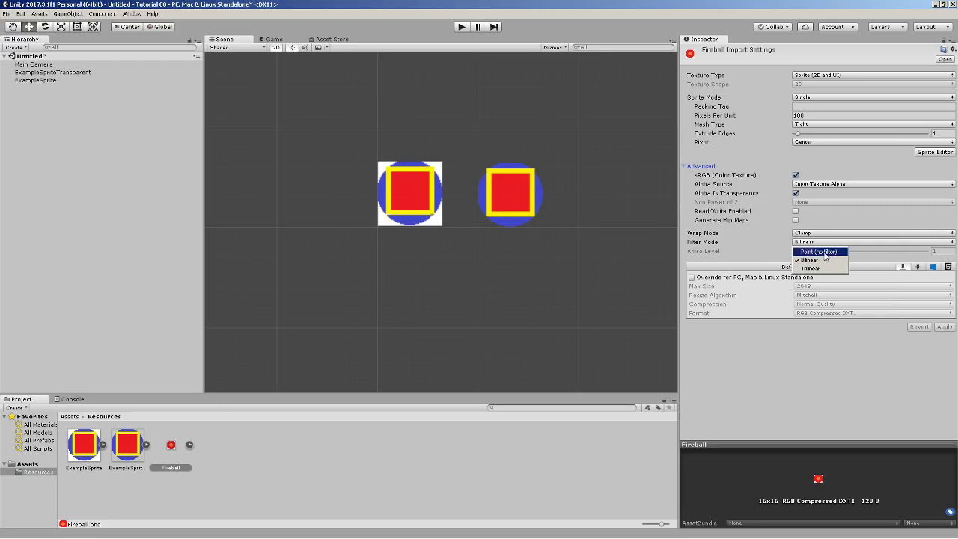
{"action": "left_click", "coordinate": [823, 254]}
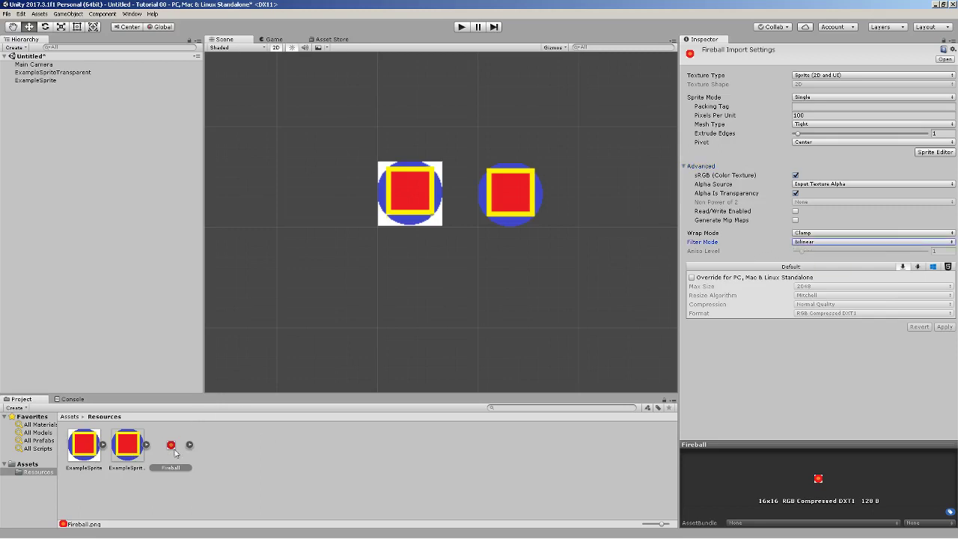
Place the Fireball sprite in the scene below ExampleSprite, at about X 0.32, Y -1.5
{"action": "left_click_drag", "start_coordinate": [171, 448], "coordinate": [409, 278]}
{"action": "left_click", "coordinate": [466, 291]}
{"action": "scroll", "coordinate": [419, 292], "scroll_direction": "up", "scroll_amount": 8}
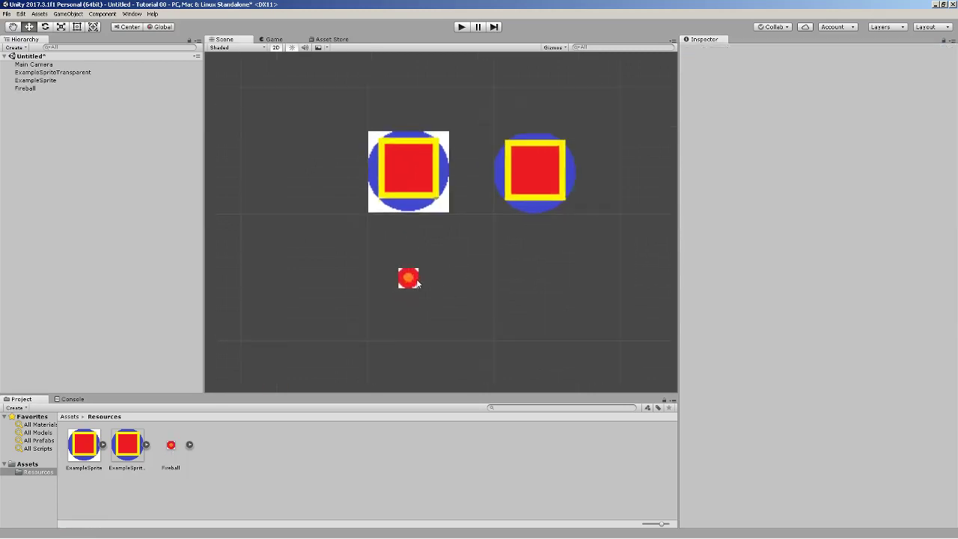
Compare the Fireball texture's filter modes by alternating between Point (no filter) and Bilinear, ending on Point (no filter)
{"action": "left_click", "coordinate": [171, 449]}
{"action": "left_click", "coordinate": [828, 243]}
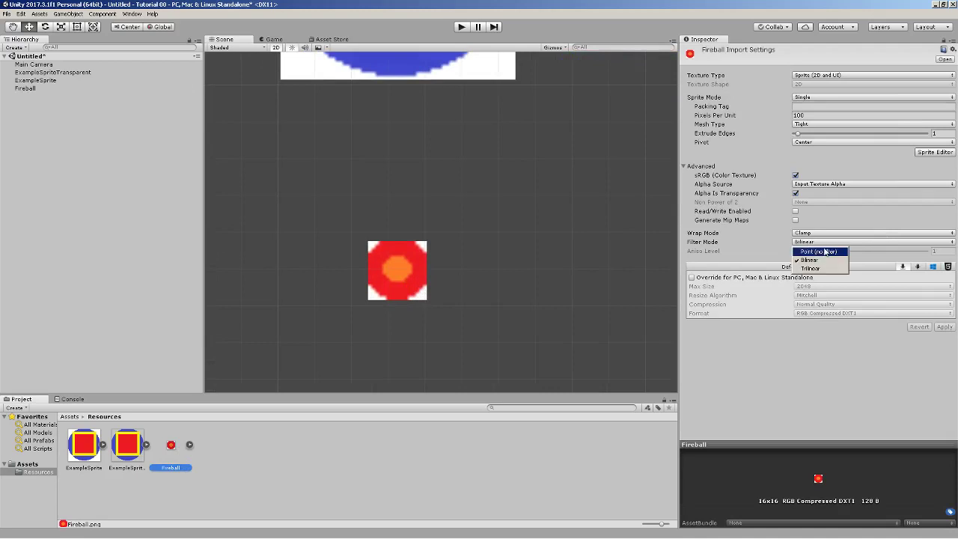
{"action": "left_click", "coordinate": [823, 252]}
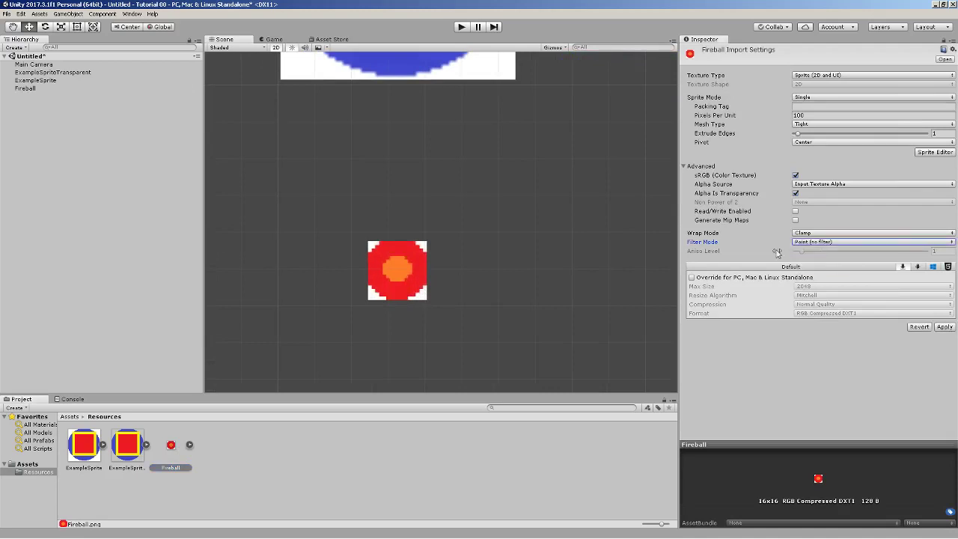
{"action": "left_click", "coordinate": [825, 244]}
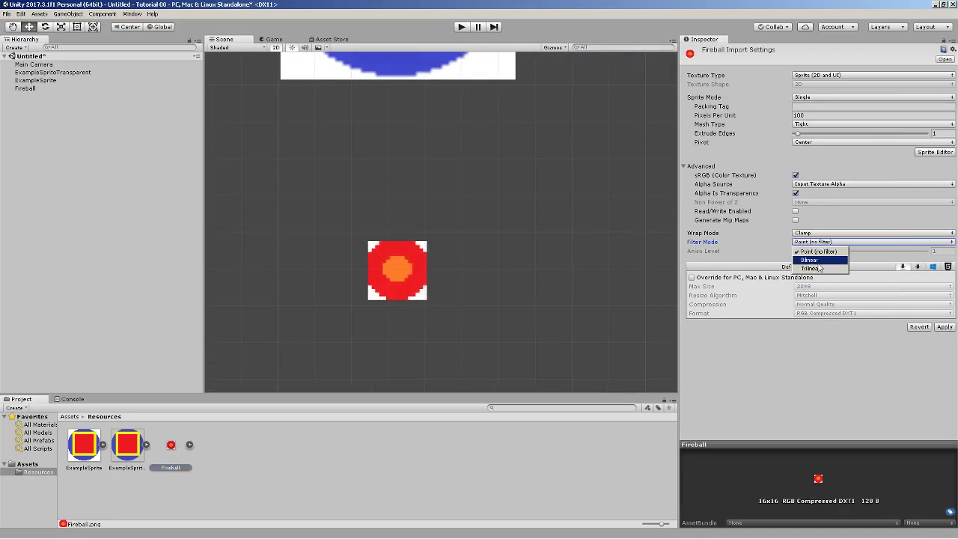
{"action": "left_click", "coordinate": [820, 262]}
{"action": "left_click", "coordinate": [820, 245]}
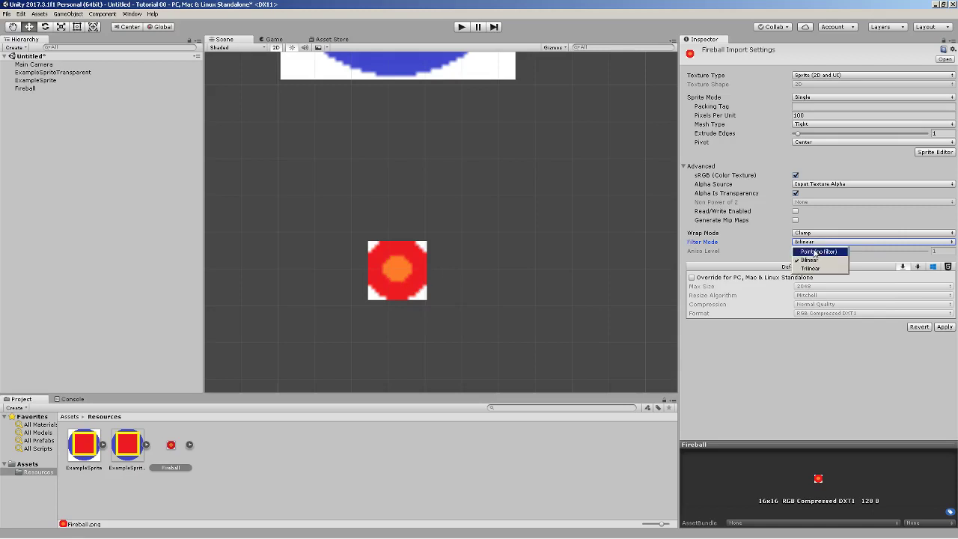
{"action": "left_click", "coordinate": [823, 253]}
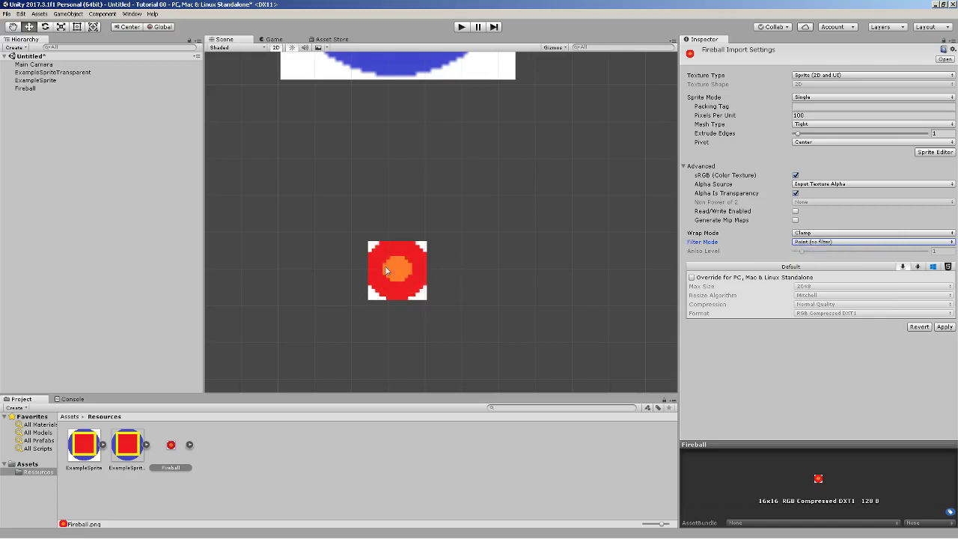
Try the Trilinear filter mode on the Fireball texture and revert the unapplied import settings
{"action": "left_click", "coordinate": [823, 241]}
{"action": "left_click", "coordinate": [820, 270]}
{"action": "left_click", "coordinate": [484, 278]}
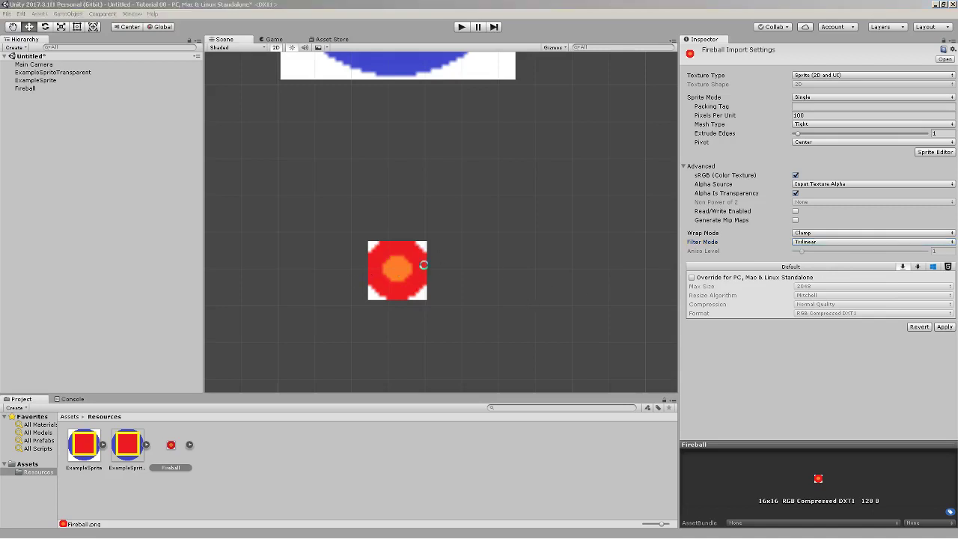
{"action": "left_click", "coordinate": [549, 291]}
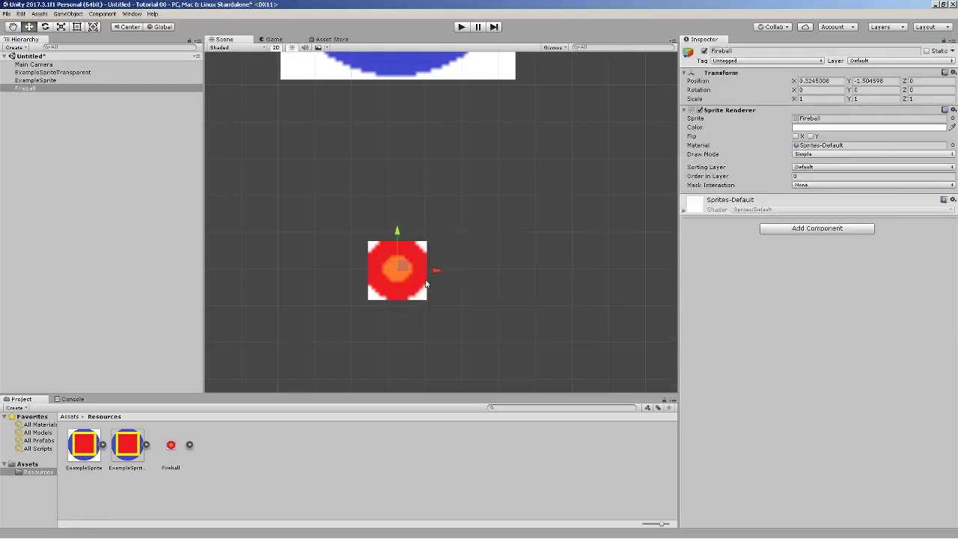
Set the Fireball texture's filter mode to Point (no filter) and select the Fireball in the scene
{"action": "left_click", "coordinate": [176, 444]}
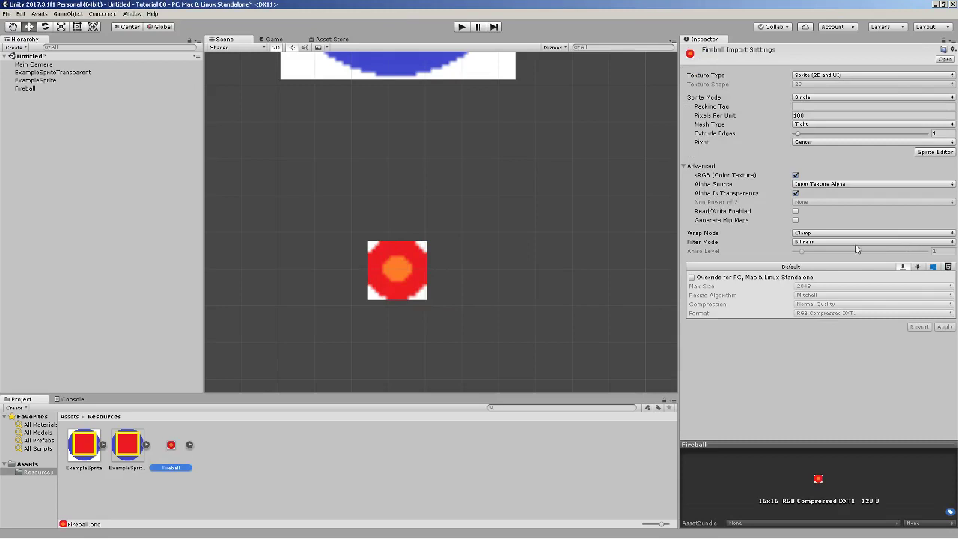
{"action": "left_click", "coordinate": [856, 242]}
{"action": "left_click", "coordinate": [829, 251]}
{"action": "left_click", "coordinate": [414, 261]}
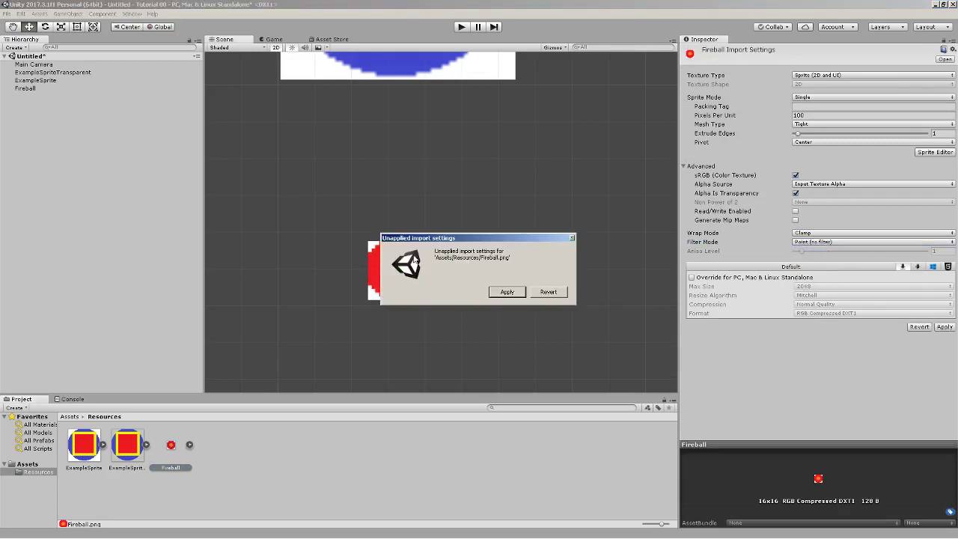
{"action": "left_click", "coordinate": [547, 292]}
{"action": "left_click", "coordinate": [422, 268]}
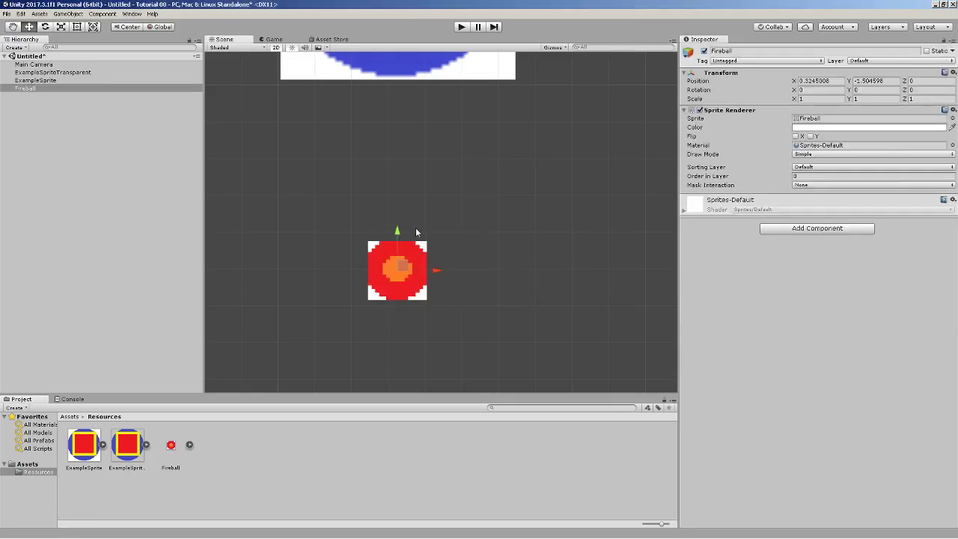
Move the Fireball in the scene beside ExampleSprite, to about X -0.9, Y -0.92
{"action": "left_click", "coordinate": [483, 221]}
{"action": "left_click", "coordinate": [407, 260]}
{"action": "left_click_drag", "start_coordinate": [406, 260], "coordinate": [354, 221]}
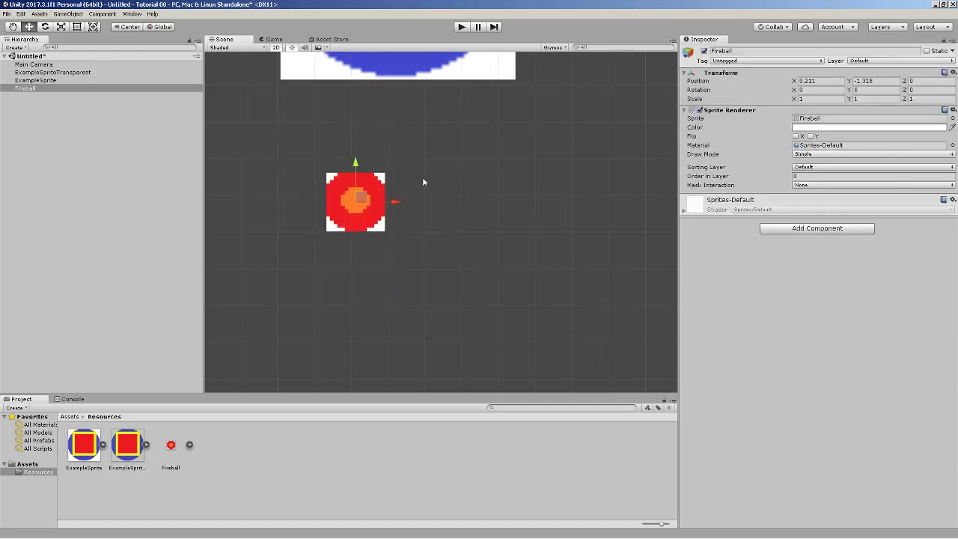
{"action": "scroll", "coordinate": [424, 181], "scroll_direction": "down", "scroll_amount": 5}
{"action": "scroll", "coordinate": [458, 181], "scroll_direction": "down", "scroll_amount": 3}
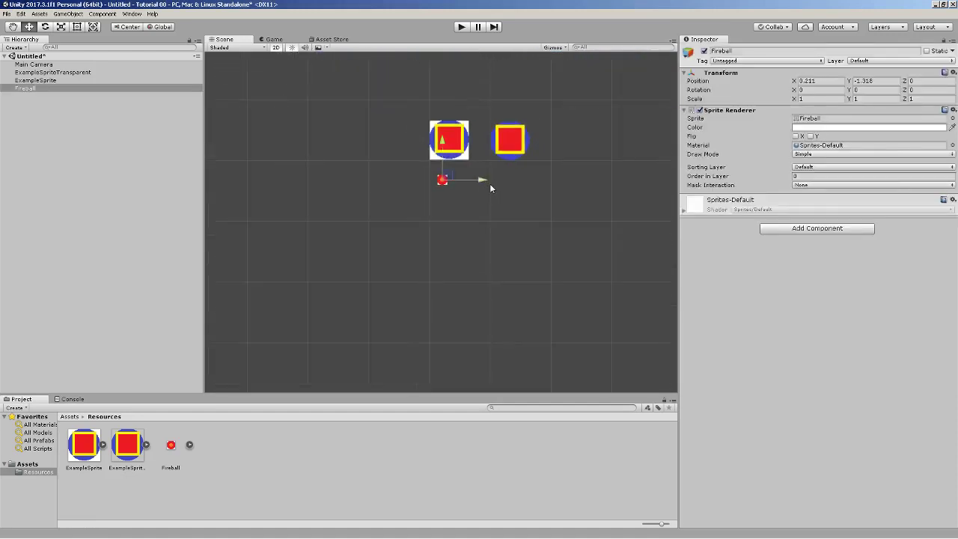
{"action": "scroll", "coordinate": [463, 183], "scroll_direction": "up", "scroll_amount": 5}
{"action": "left_click_drag", "start_coordinate": [416, 175], "coordinate": [294, 132]}
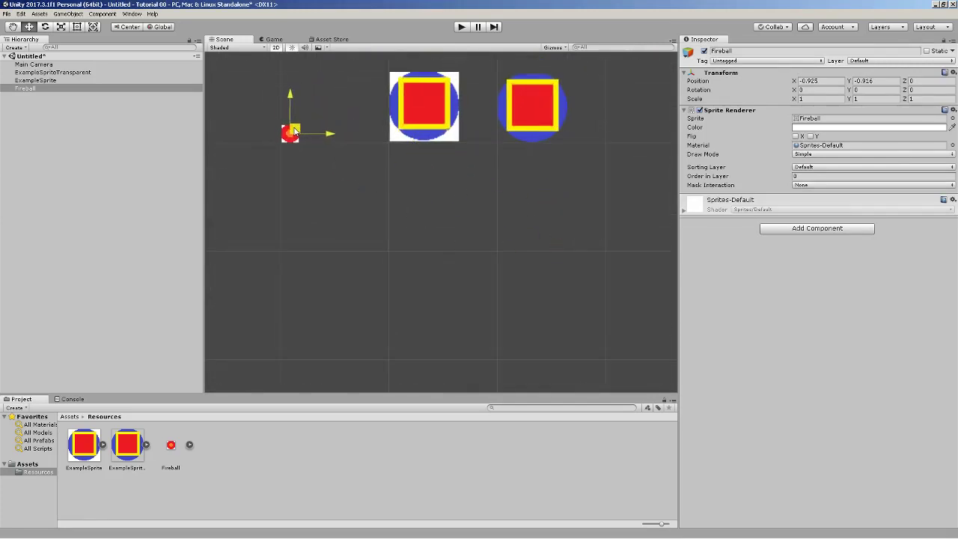
Delete the Fireball object from the scene
{"action": "scroll", "coordinate": [416, 159], "scroll_direction": "down", "scroll_amount": 3}
{"action": "scroll", "coordinate": [446, 169], "scroll_direction": "down", "scroll_amount": 3}
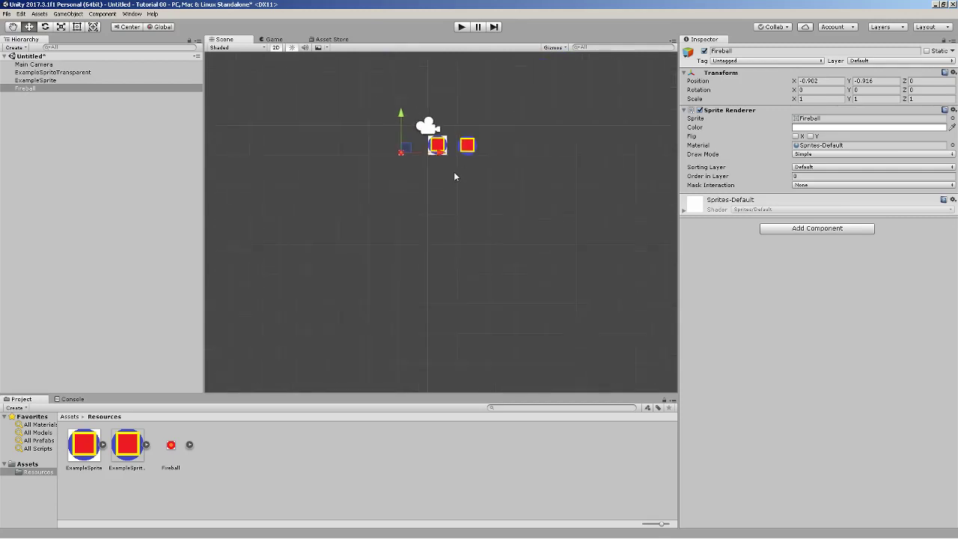
{"action": "scroll", "coordinate": [453, 171], "scroll_direction": "up", "scroll_amount": 4}
{"action": "scroll", "coordinate": [470, 128], "scroll_direction": "down", "scroll_amount": 2}
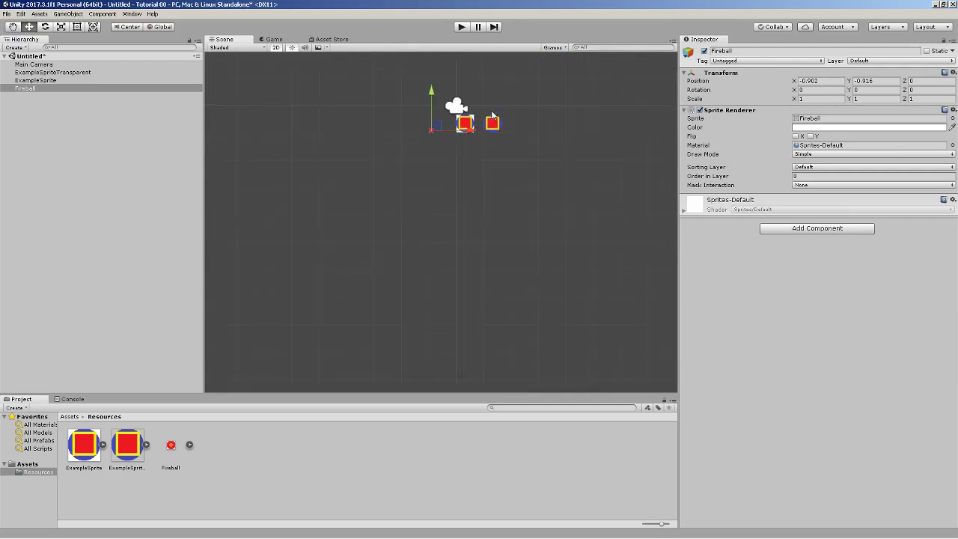
{"action": "scroll", "coordinate": [510, 100], "scroll_direction": "up", "scroll_amount": 4}
{"action": "scroll", "coordinate": [385, 97], "scroll_direction": "up", "scroll_amount": 2}
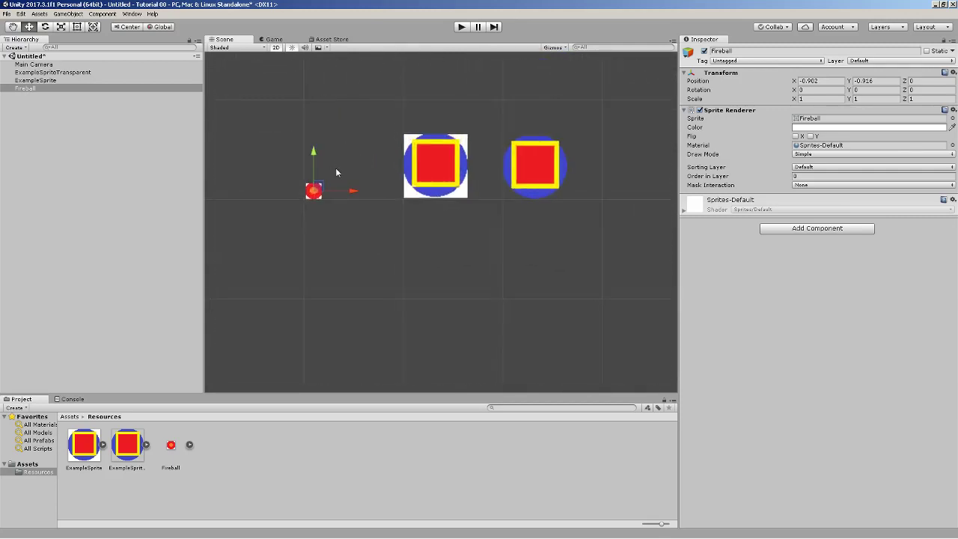
{"action": "left_click", "coordinate": [312, 190]}
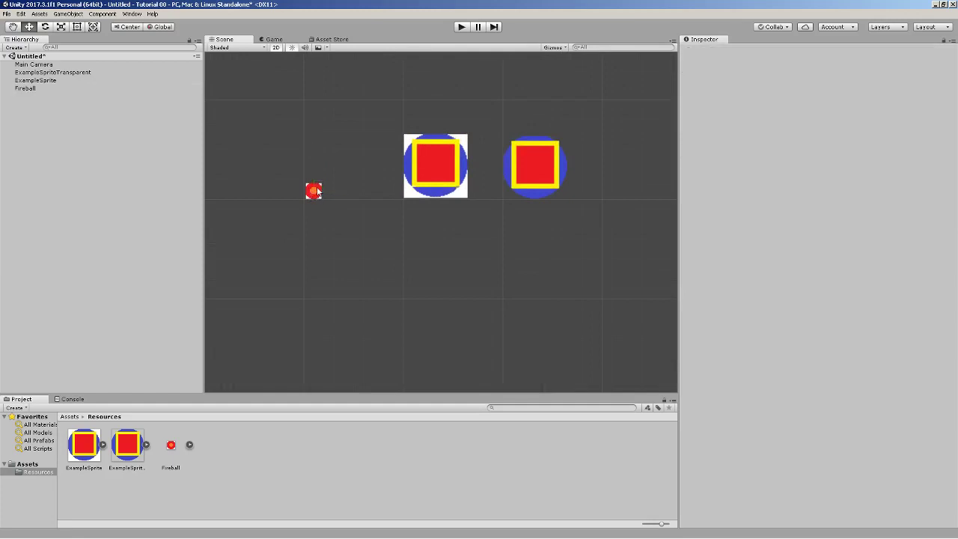
{"action": "left_click_drag", "start_coordinate": [312, 191], "coordinate": [384, 250]}
{"action": "key", "text": "Delete"}
Select the Main Camera and frame it in the scene view
{"action": "double_click", "coordinate": [34, 65]}
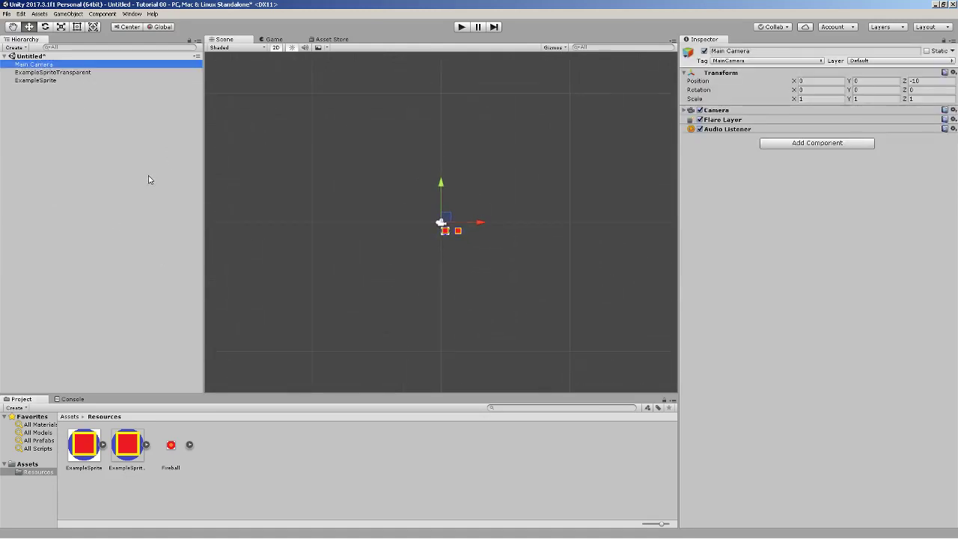
{"action": "scroll", "coordinate": [419, 178], "scroll_direction": "down", "scroll_amount": 4}
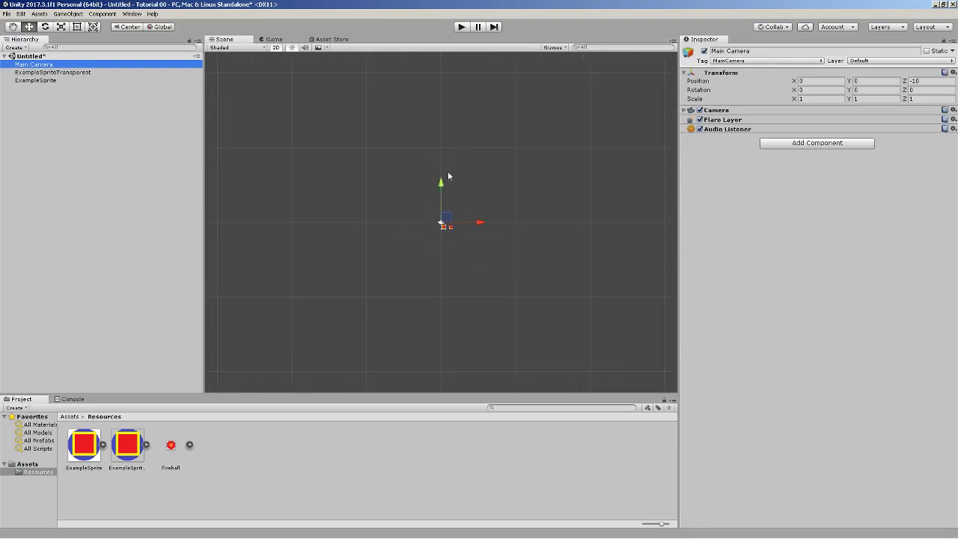
{"action": "scroll", "coordinate": [486, 163], "scroll_direction": "up", "scroll_amount": 2}
Switch the editor to the 2 by 3 layout and enlarge the Game view by shrinking the Scene view
{"action": "left_click", "coordinate": [947, 28]}
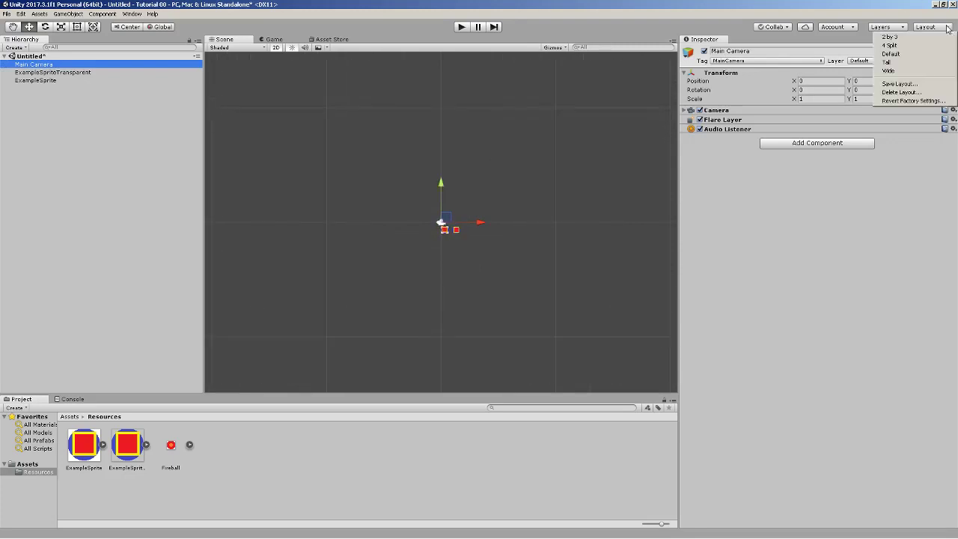
{"action": "left_click", "coordinate": [902, 38]}
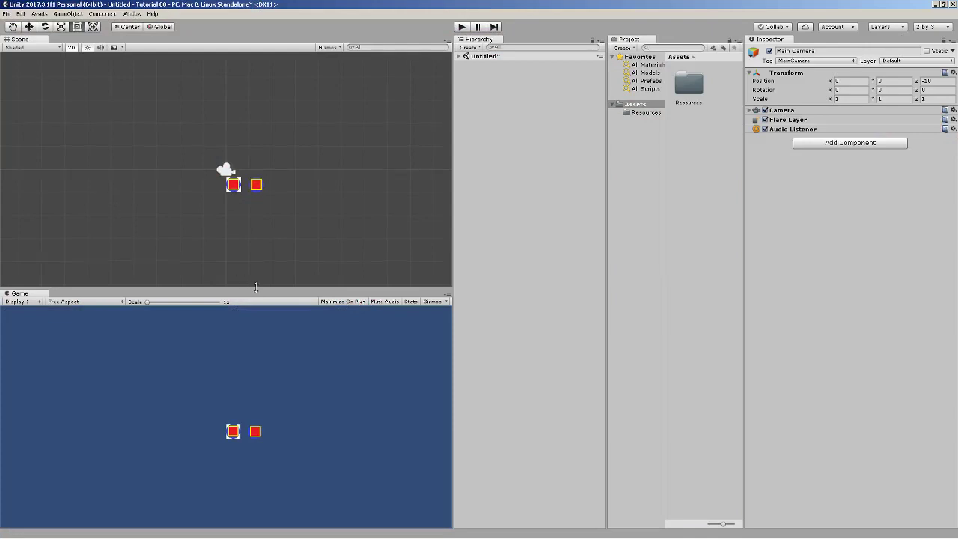
{"action": "left_click_drag", "start_coordinate": [255, 288], "coordinate": [261, 159]}
Set the Game view's scale to 2x and shift its visible area slightly down
{"action": "left_click_drag", "start_coordinate": [263, 229], "coordinate": [178, 209]}
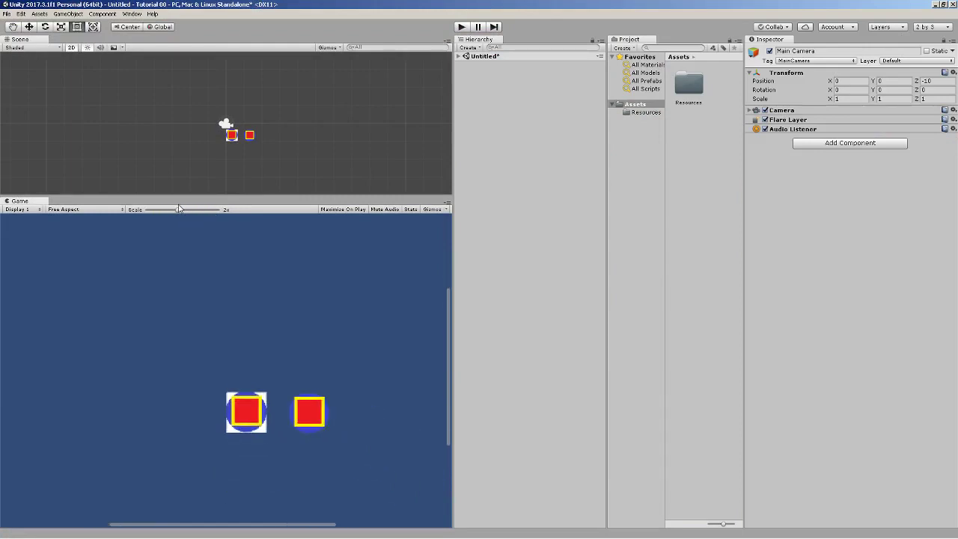
{"action": "left_click", "coordinate": [345, 211]}
{"action": "left_click_drag", "start_coordinate": [449, 309], "coordinate": [448, 313]}
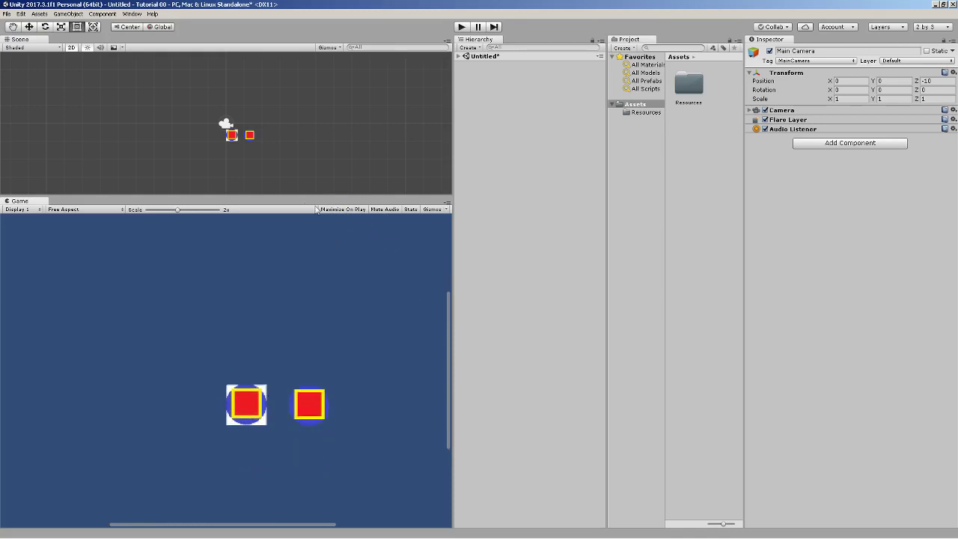
Make the Scene view slightly taller and widen the Scene and Game views by narrowing the Hierarchy, Project and Inspector area
{"action": "mouse_move", "coordinate": [323, 198]}
{"action": "left_mouse_down"}
{"action": "mouse_move", "coordinate": [328, 277]}
{"action": "mouse_move", "coordinate": [331, 204]}
{"action": "left_mouse_up"}
{"action": "left_click_drag", "start_coordinate": [452, 150], "coordinate": [600, 150]}
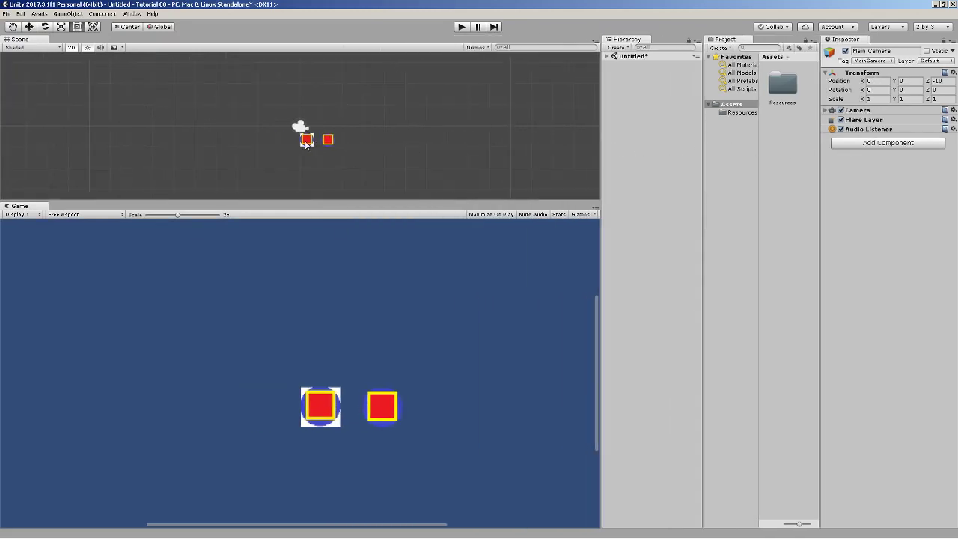
Delete the ExampleSprite object with the white background from the scene
{"action": "left_click", "coordinate": [308, 140]}
{"action": "scroll", "coordinate": [313, 131], "scroll_direction": "up", "scroll_amount": 3}
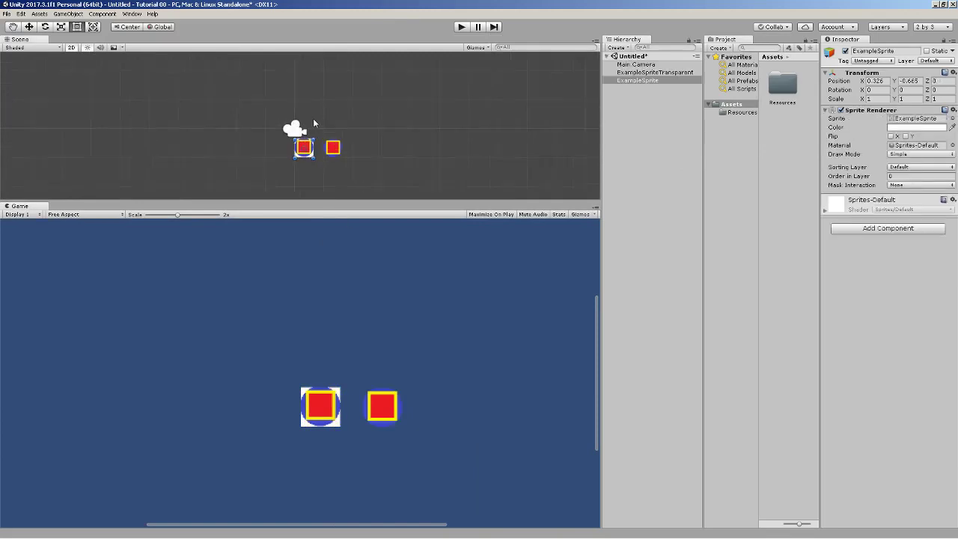
{"action": "scroll", "coordinate": [311, 158], "scroll_direction": "up", "scroll_amount": 4}
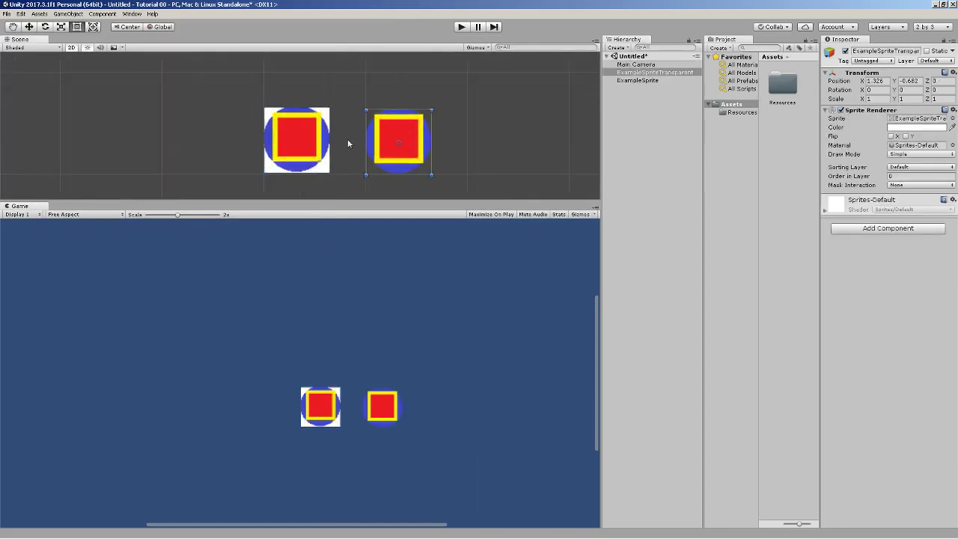
{"action": "key", "text": "Delete"}
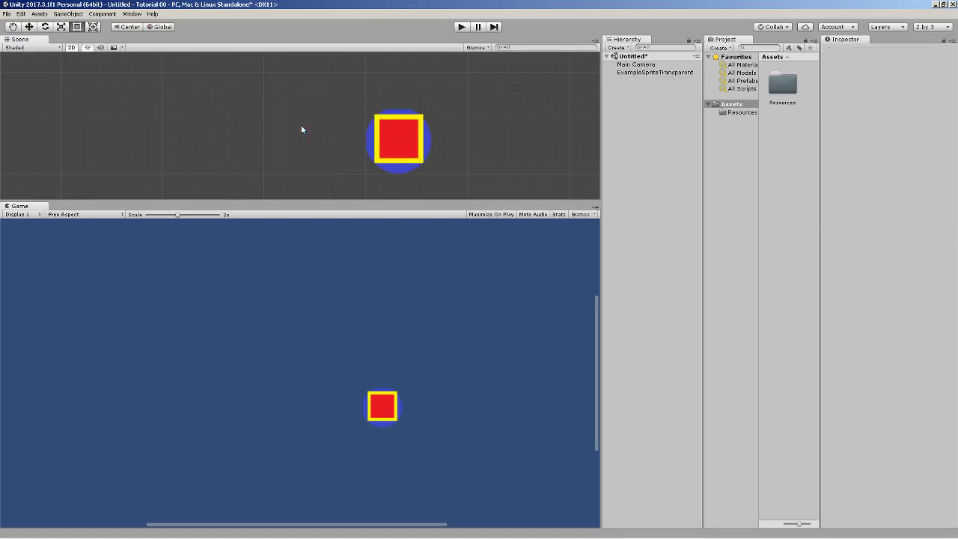
Use the Move tool to place ExampleSpriteTransparent near the scene's origin, at about X 0.285, Y -0.179
{"action": "left_click_drag", "start_coordinate": [401, 143], "coordinate": [285, 112]}
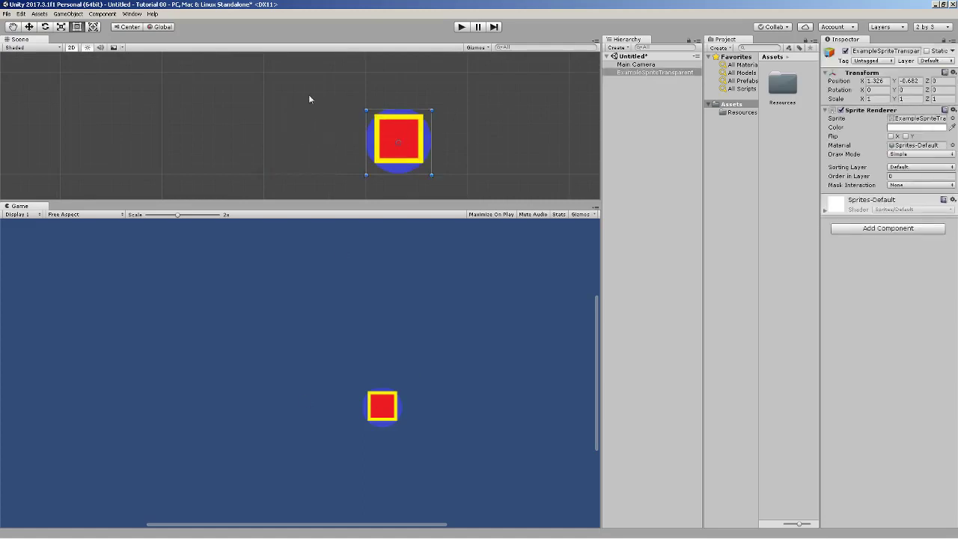
{"action": "left_click", "coordinate": [28, 26]}
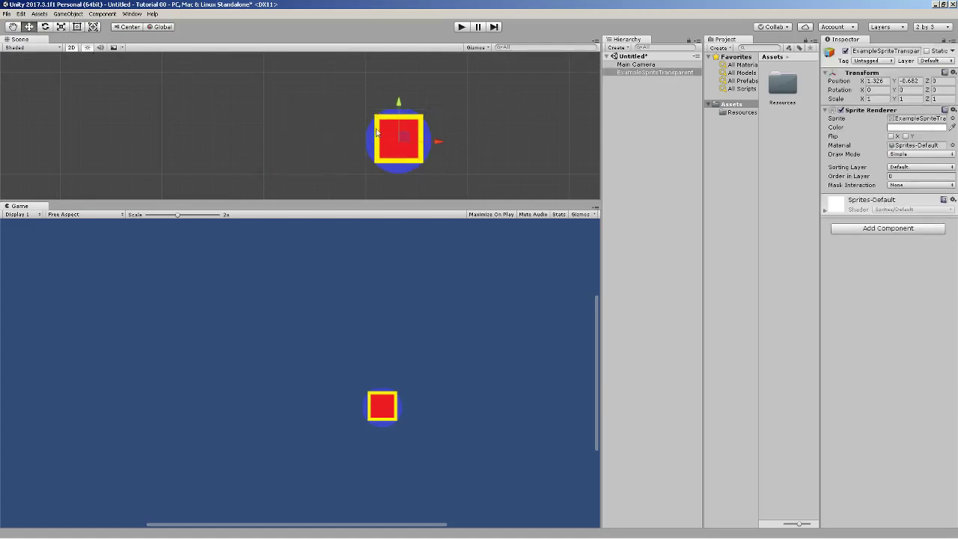
{"action": "left_click_drag", "start_coordinate": [422, 146], "coordinate": [316, 92]}
Set the Game view's scale to 2.7x and test the scene in play mode, nudging the sprite slightly left before stopping
{"action": "scroll", "coordinate": [321, 381], "scroll_direction": "up", "scroll_amount": 2}
{"action": "scroll", "coordinate": [312, 380], "scroll_direction": "up", "scroll_amount": 2}
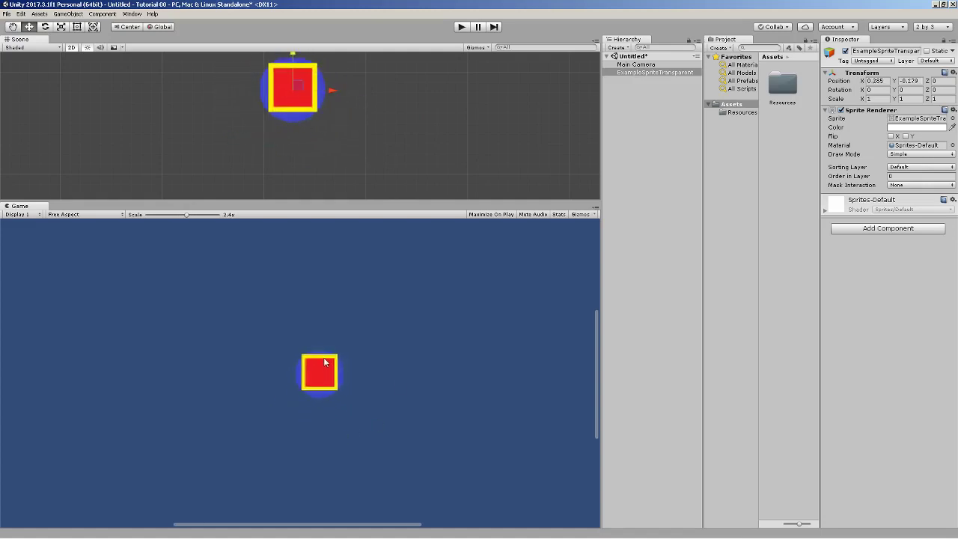
{"action": "left_click", "coordinate": [462, 28]}
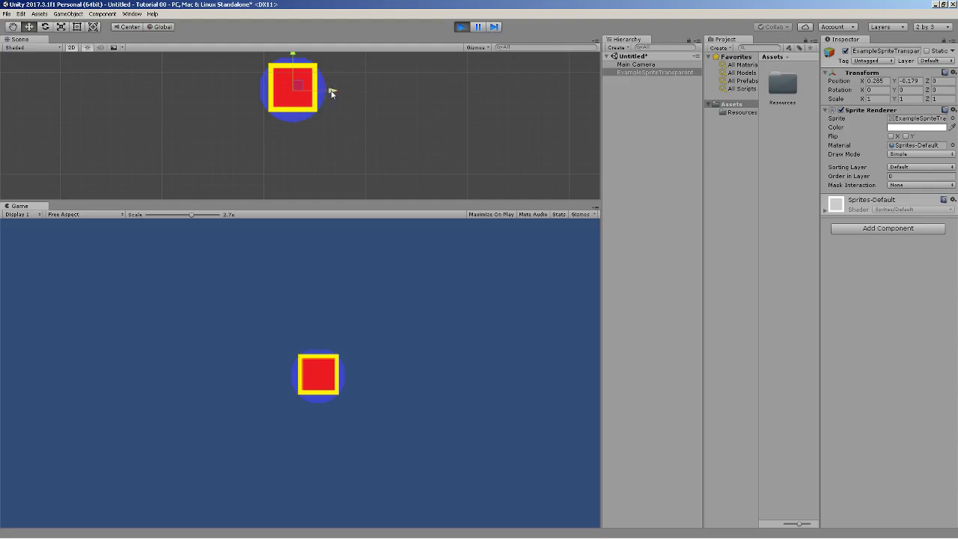
{"action": "mouse_move", "coordinate": [331, 89]}
{"action": "left_mouse_down"}
{"action": "mouse_move", "coordinate": [470, 90]}
{"action": "mouse_move", "coordinate": [224, 90]}
{"action": "mouse_move", "coordinate": [365, 91]}
{"action": "mouse_move", "coordinate": [321, 92]}
{"action": "left_mouse_up"}
{"action": "left_click", "coordinate": [480, 26]}
{"action": "left_click", "coordinate": [461, 25]}
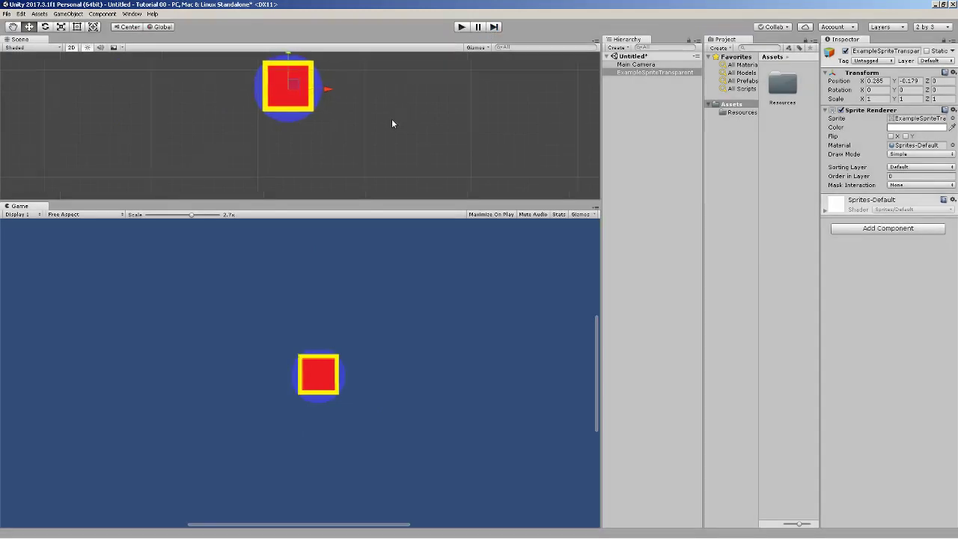
Make the Scene view taller and move ExampleSpriteTransparent to about X 0.499, Y -0.552
{"action": "left_click_drag", "start_coordinate": [432, 201], "coordinate": [438, 259]}
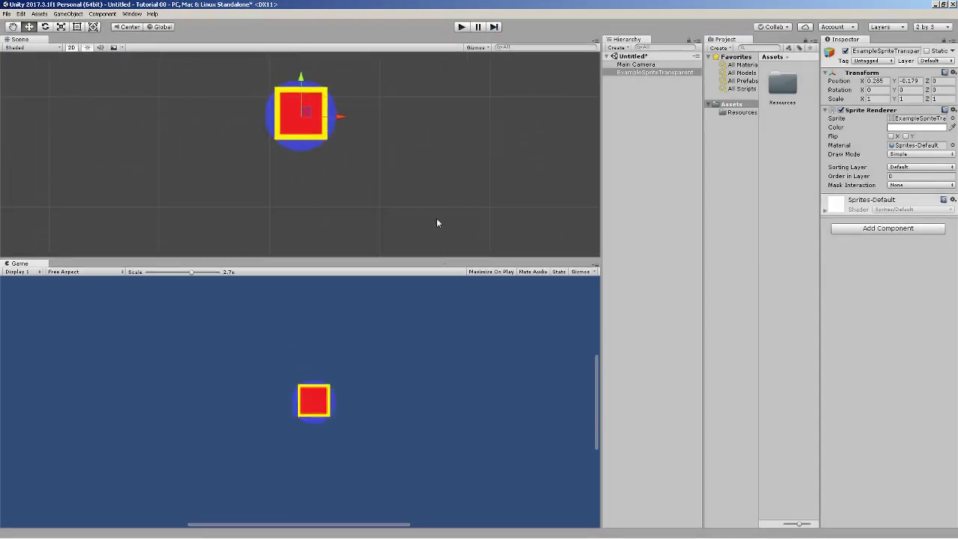
{"action": "left_click_drag", "start_coordinate": [335, 115], "coordinate": [364, 117]}
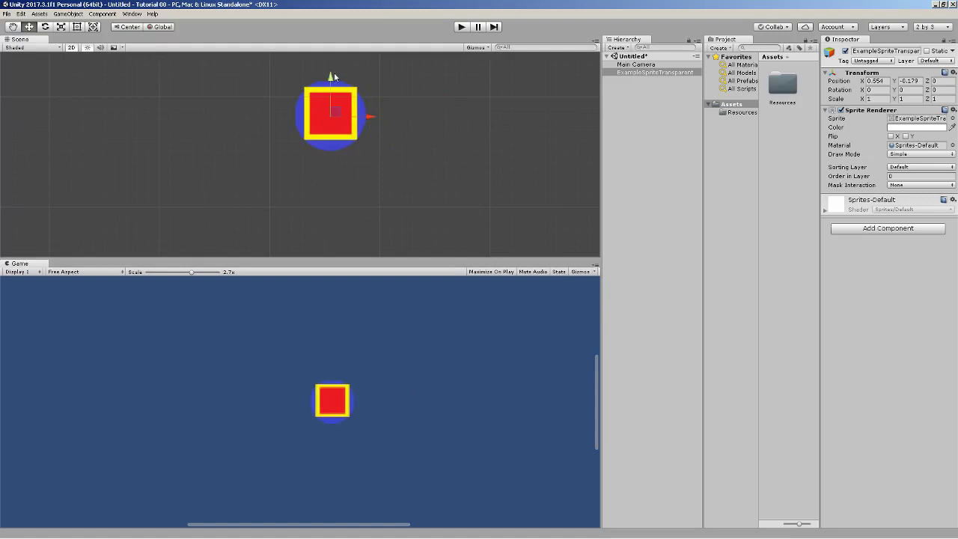
{"action": "left_click_drag", "start_coordinate": [328, 77], "coordinate": [329, 118]}
{"action": "left_click_drag", "start_coordinate": [370, 155], "coordinate": [362, 156]}
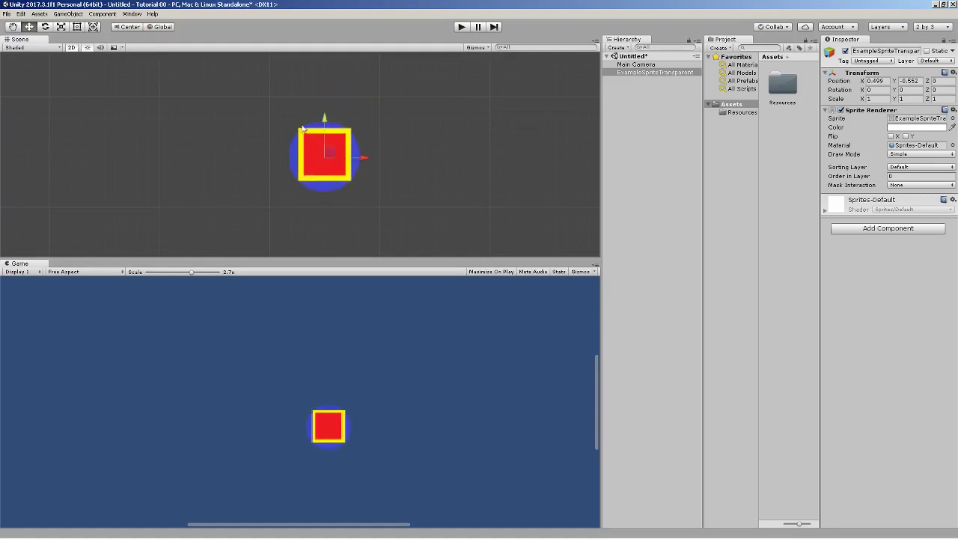
Select the Main Camera and move it horizontally and vertically, ending at about X 0.45, Y -0.18
{"action": "double_click", "coordinate": [636, 65]}
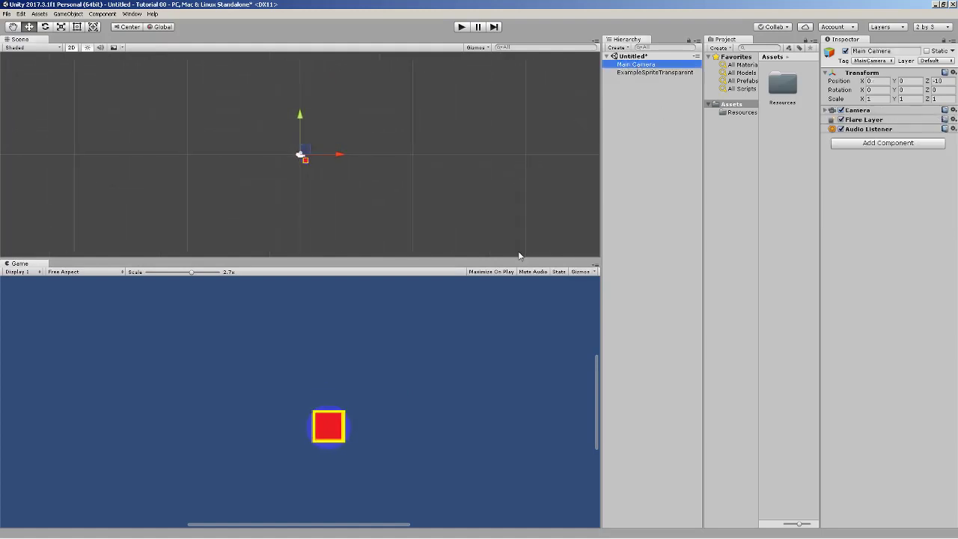
{"action": "mouse_move", "coordinate": [340, 155]}
{"action": "left_mouse_down"}
{"action": "mouse_move", "coordinate": [369, 156]}
{"action": "mouse_move", "coordinate": [302, 156]}
{"action": "mouse_move", "coordinate": [333, 155]}
{"action": "left_mouse_up"}
{"action": "mouse_move", "coordinate": [296, 114]}
{"action": "left_mouse_down"}
{"action": "mouse_move", "coordinate": [294, 137]}
{"action": "mouse_move", "coordinate": [300, 123]}
{"action": "left_mouse_up"}
{"action": "mouse_move", "coordinate": [348, 163]}
{"action": "left_mouse_down"}
{"action": "mouse_move", "coordinate": [379, 176]}
{"action": "mouse_move", "coordinate": [307, 164]}
{"action": "mouse_move", "coordinate": [366, 166]}
{"action": "mouse_move", "coordinate": [348, 167]}
{"action": "mouse_move", "coordinate": [357, 166]}
{"action": "left_mouse_up"}
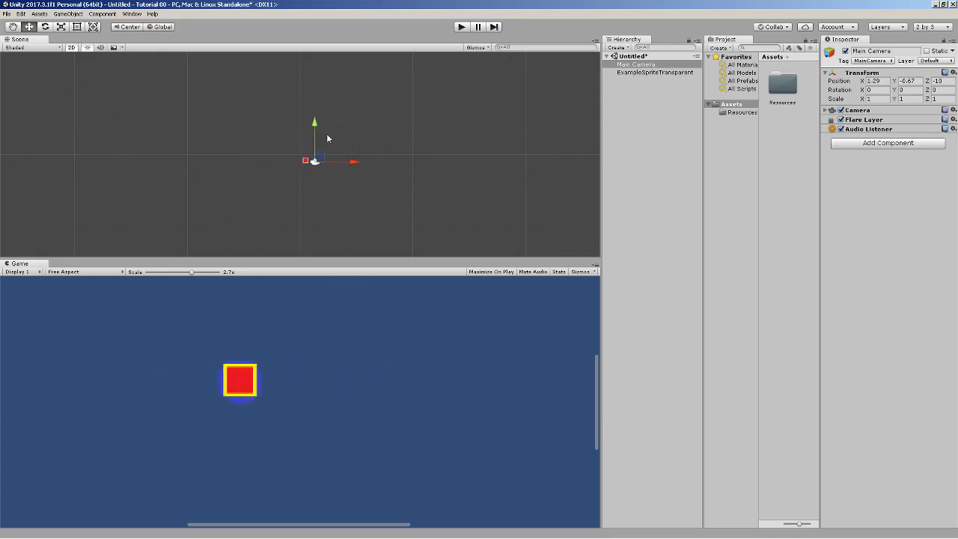
{"action": "left_click_drag", "start_coordinate": [313, 121], "coordinate": [282, 120]}
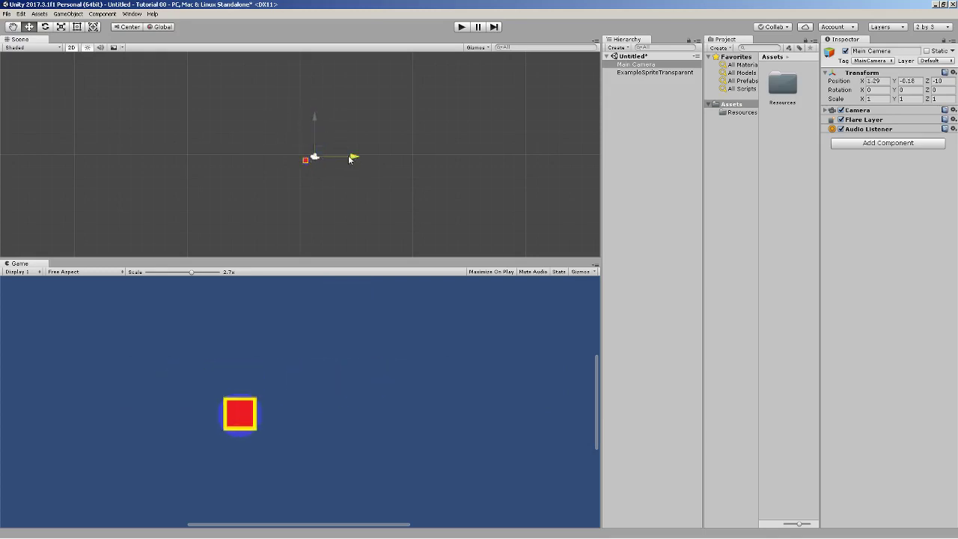
{"action": "left_click_drag", "start_coordinate": [352, 156], "coordinate": [342, 157]}
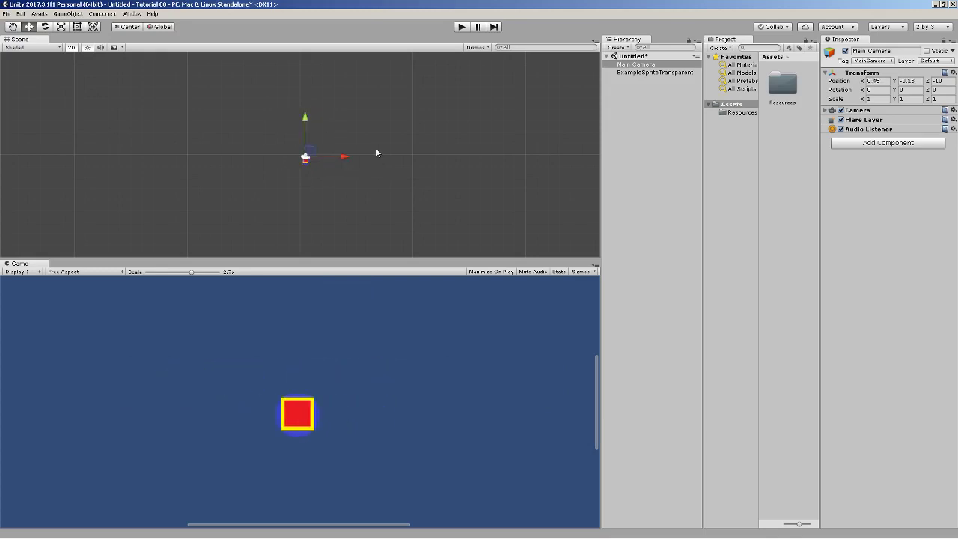
Create a new C Sharp script named MoveRight and add it as a component to the Main Camera
{"action": "left_click", "coordinate": [886, 142]}
{"action": "type", "text": "script"}
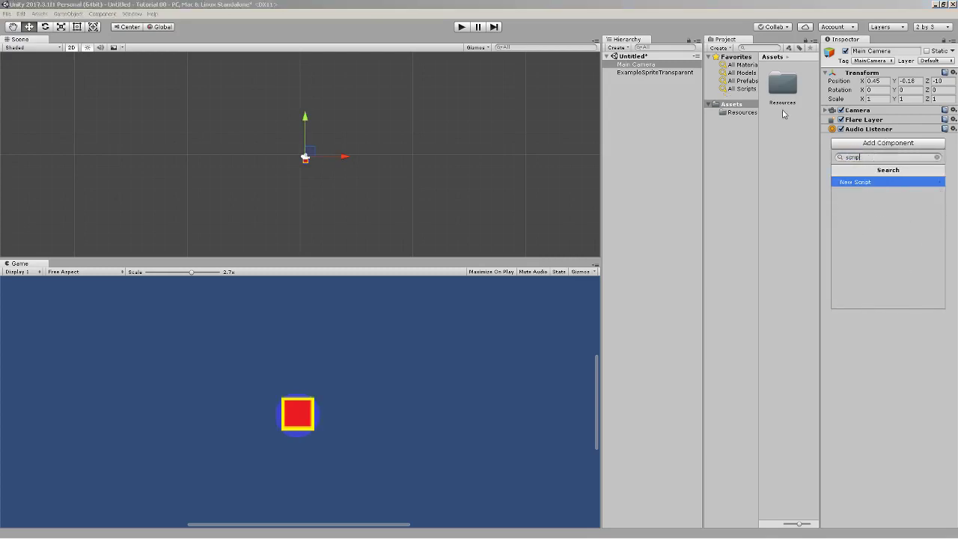
{"action": "key", "text": "BackSpace"}
{"action": "left_click", "coordinate": [869, 182]}
{"action": "type", "text": "Sc"}
{"action": "key", "text": "BackSpace"}
{"action": "key", "text": "BackSpace"}
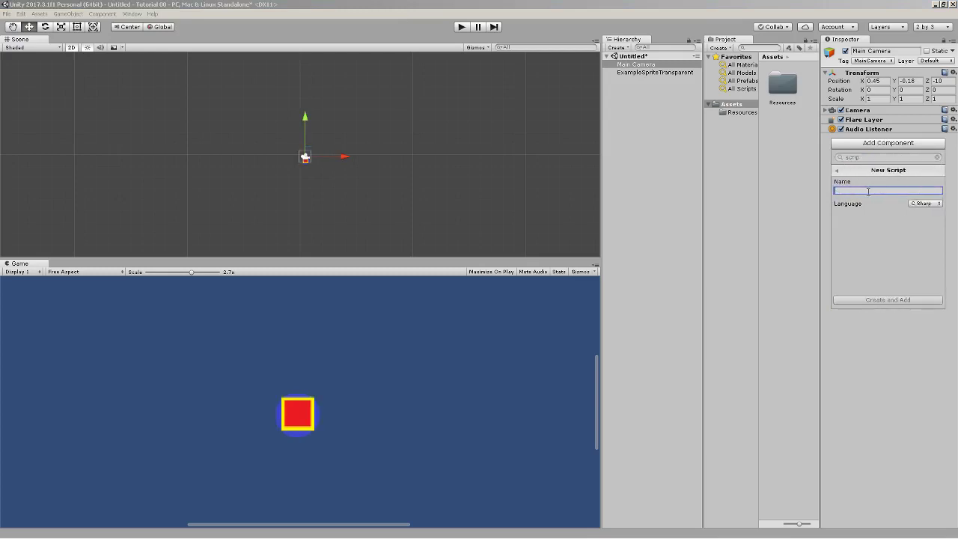
{"action": "type", "text": "MoveRight"}
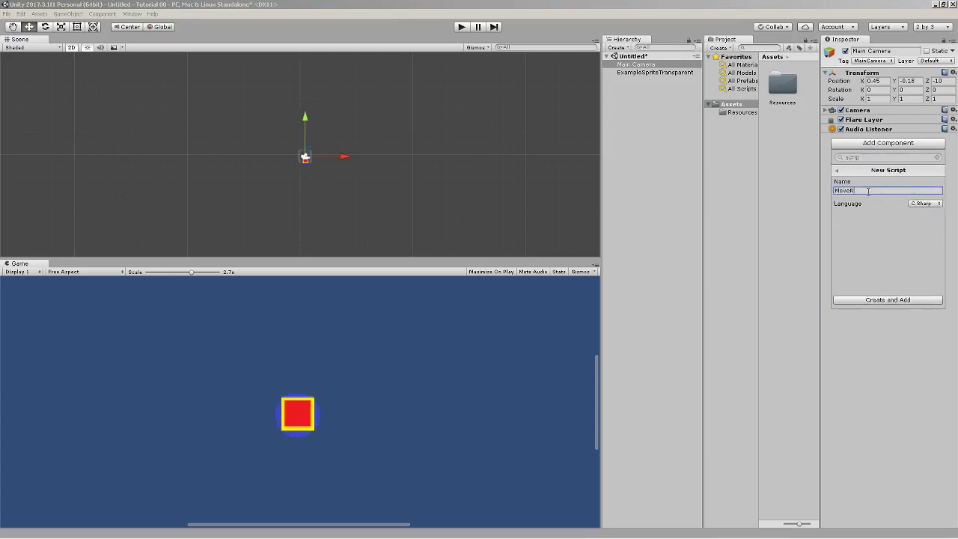
{"action": "left_click", "coordinate": [891, 303]}
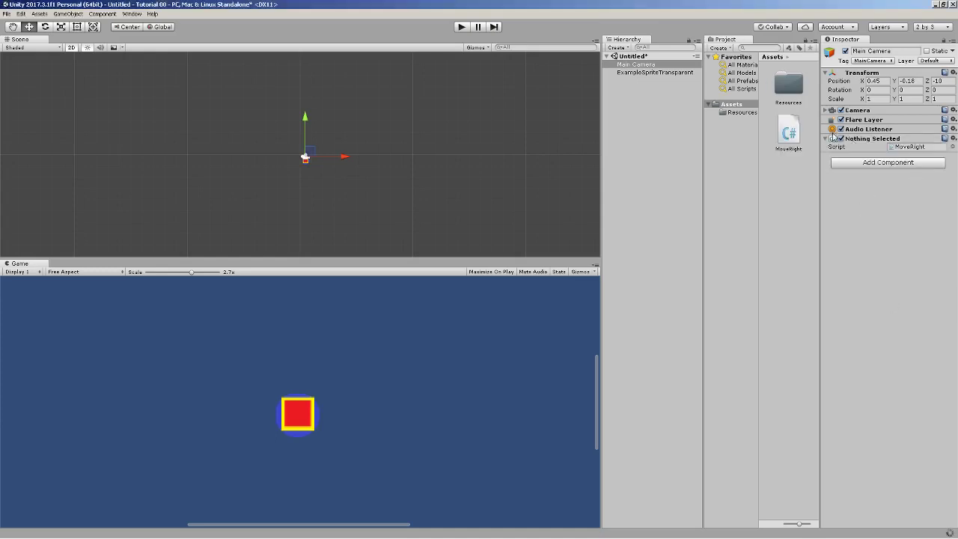
{"action": "left_click", "coordinate": [638, 65]}
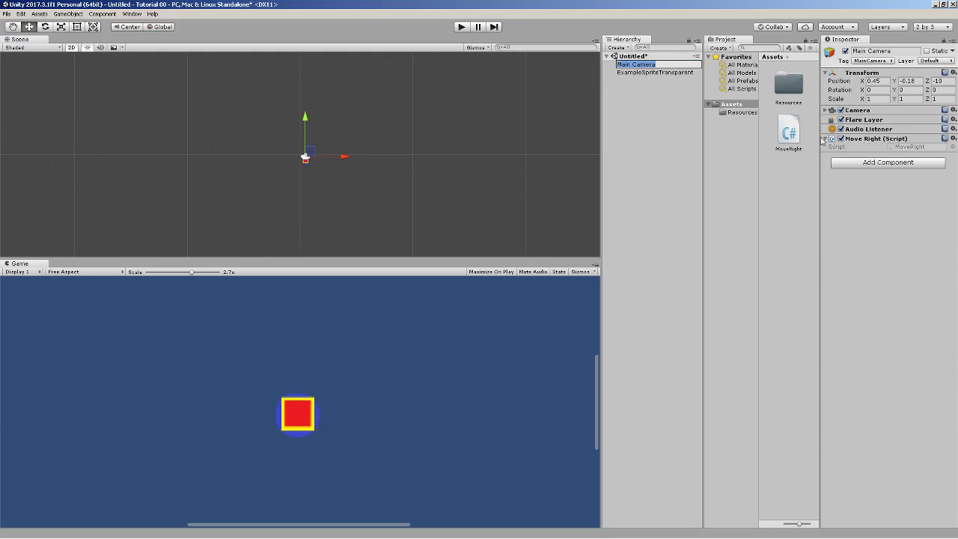
{"action": "left_click", "coordinate": [826, 138]}
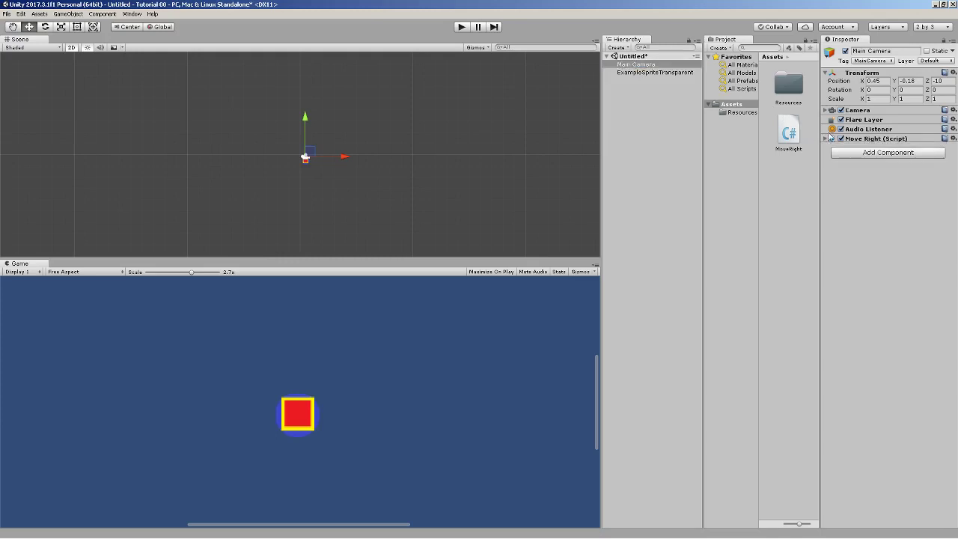
{"action": "left_click", "coordinate": [827, 139]}
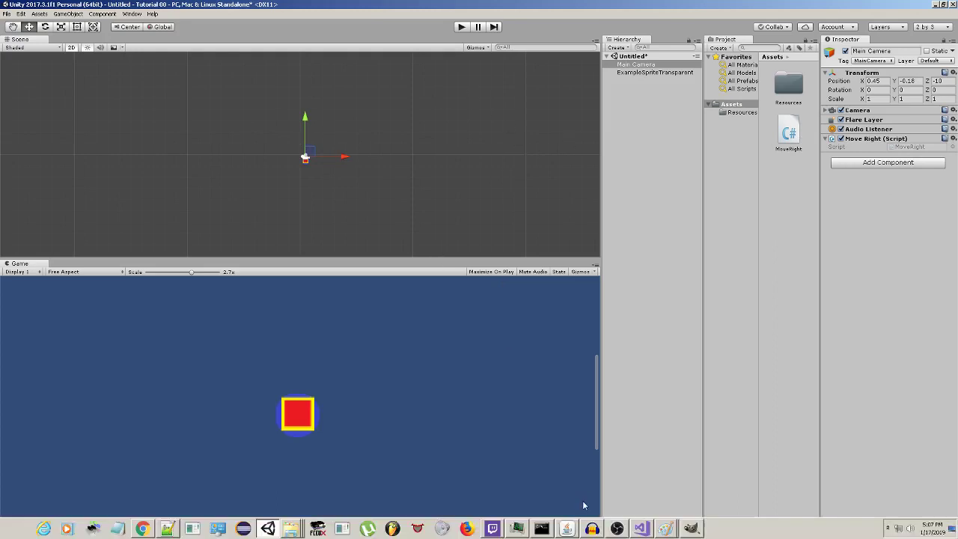
{"action": "left_click", "coordinate": [641, 529]}
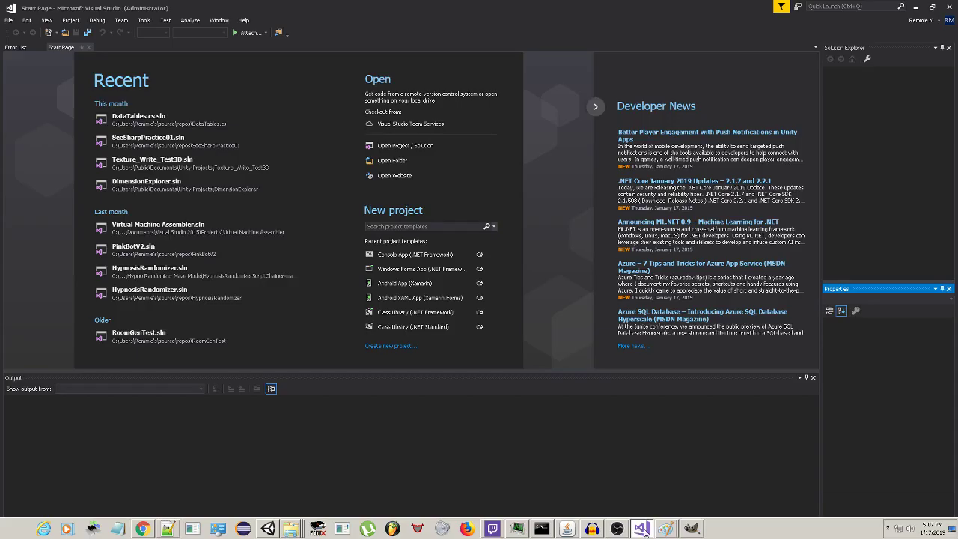
{"action": "left_click", "coordinate": [643, 528]}
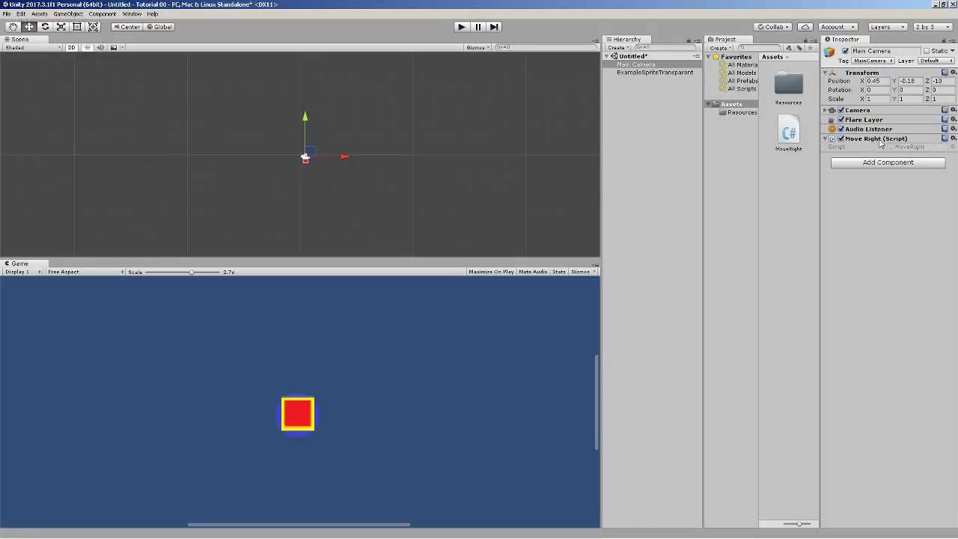
Open the Main Camera's MoveRight script for editing in Visual Studio
{"action": "left_click", "coordinate": [953, 139]}
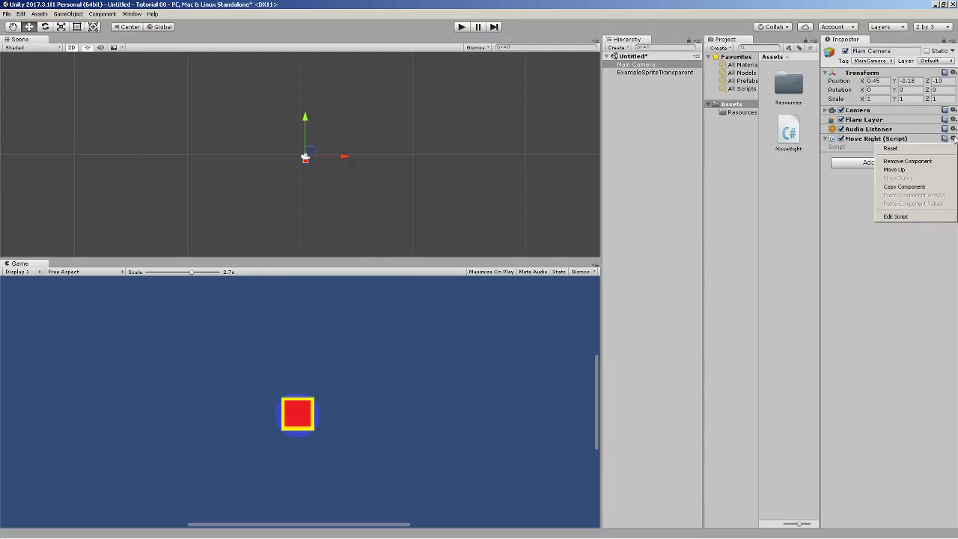
{"action": "left_click", "coordinate": [909, 218]}
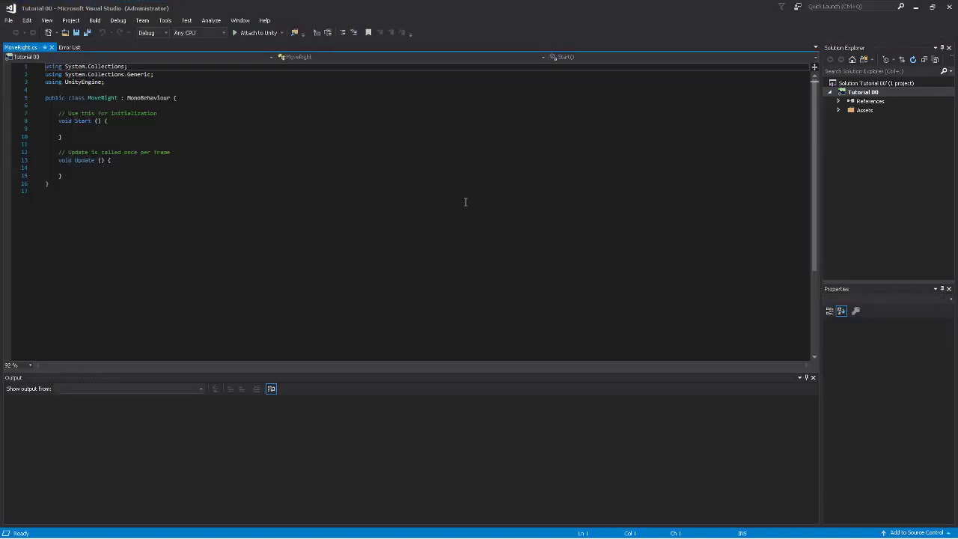
Examine the empty Start and Update methods of the MoveRight class
{"action": "left_click", "coordinate": [184, 129]}
{"action": "left_click", "coordinate": [178, 169]}
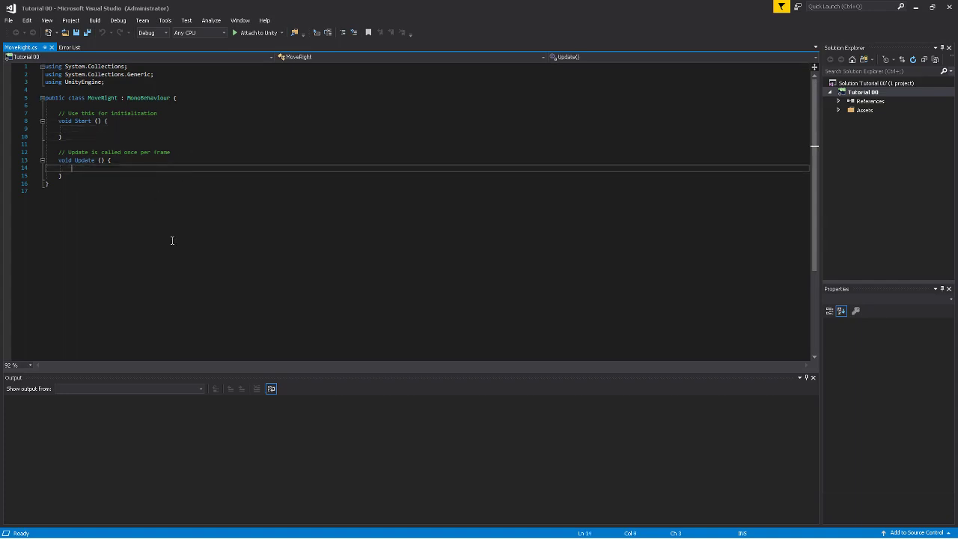
{"action": "left_click", "coordinate": [187, 243]}
{"action": "left_click", "coordinate": [197, 175]}
{"action": "left_click", "coordinate": [199, 159]}
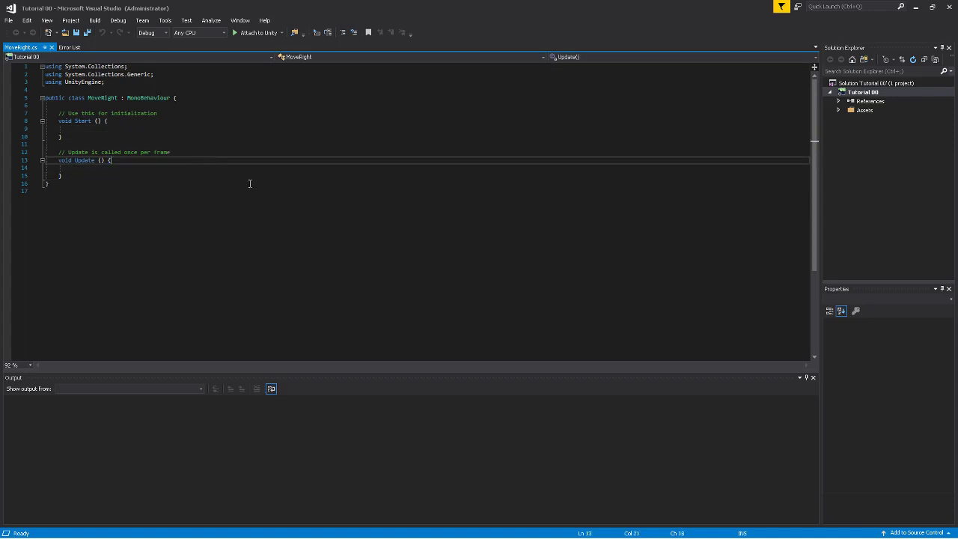
{"action": "left_click", "coordinate": [16, 528]}
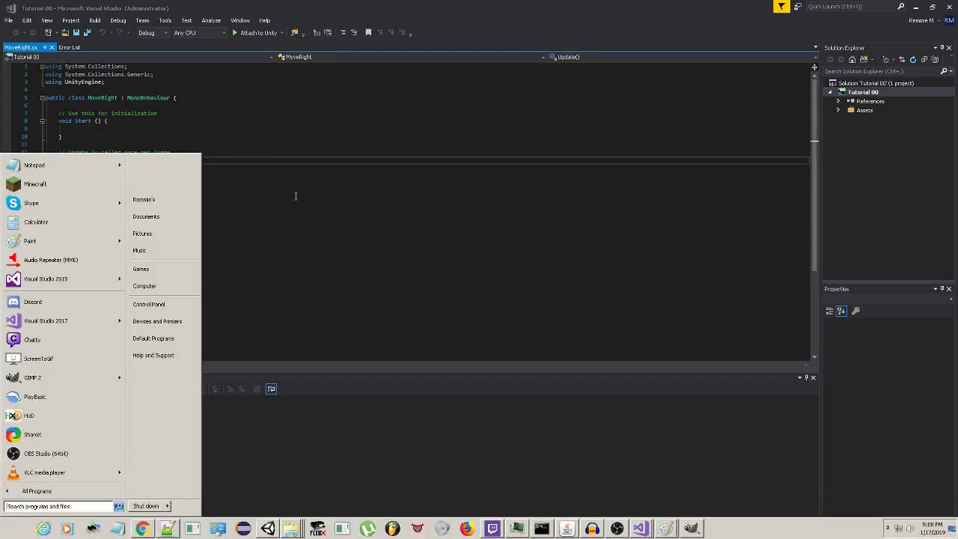
{"action": "left_click_drag", "start_coordinate": [295, 196], "coordinate": [120, 144]}
{"action": "left_click", "coordinate": [110, 173]}
{"action": "left_click", "coordinate": [118, 170]}
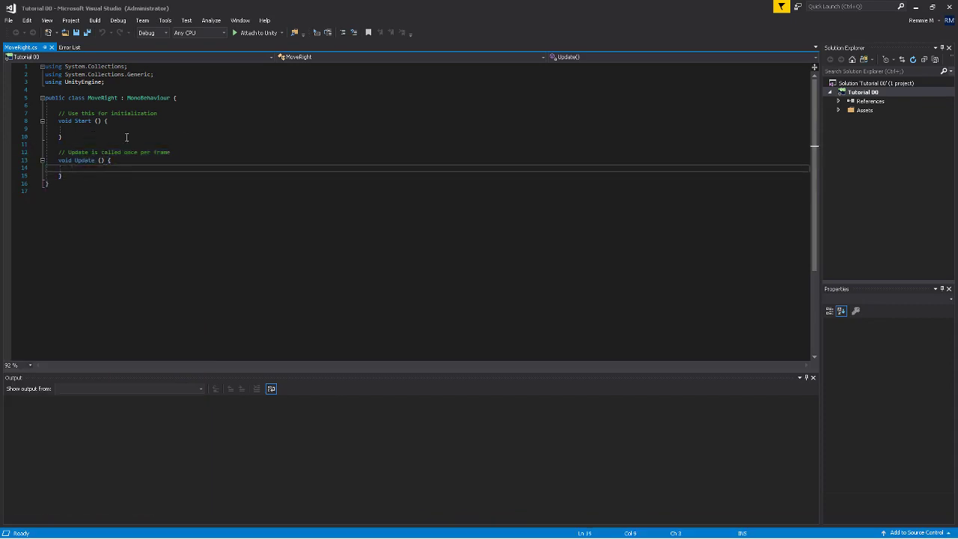
{"action": "left_click", "coordinate": [110, 131]}
{"action": "left_click", "coordinate": [102, 171]}
{"action": "left_click", "coordinate": [96, 132]}
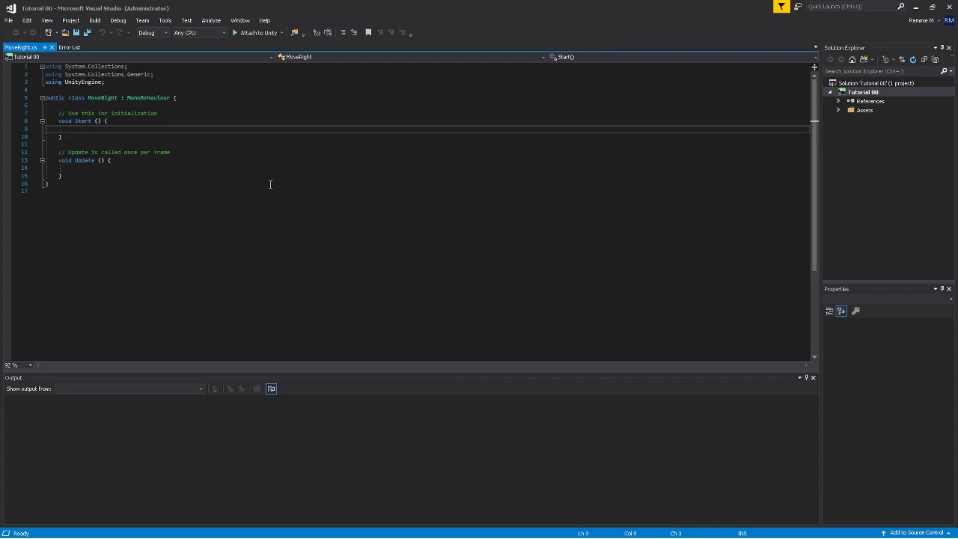
Remove the empty last line after the MoveRight class's closing brace
{"action": "scroll", "coordinate": [262, 183], "scroll_direction": "up", "scroll_amount": 3, "text": "ctrl"}
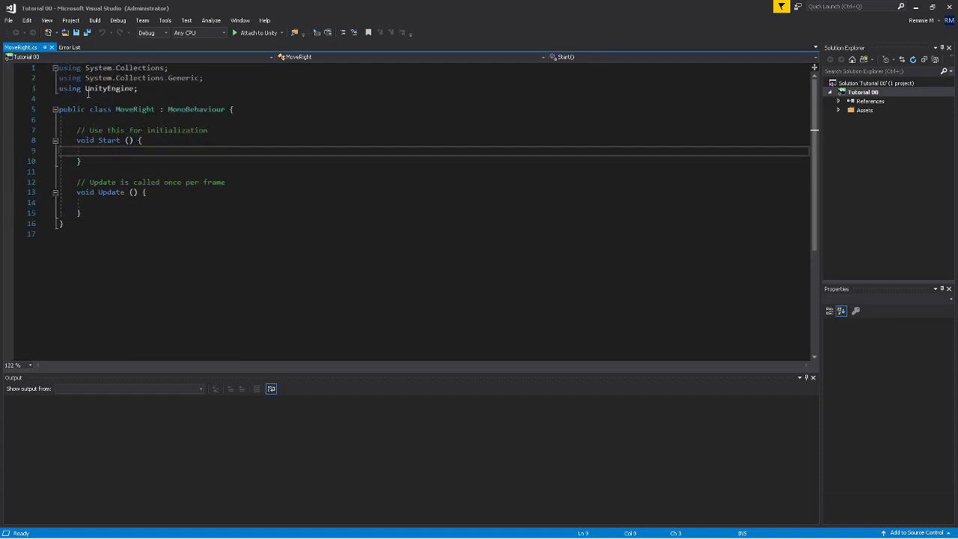
{"action": "left_click", "coordinate": [84, 237]}
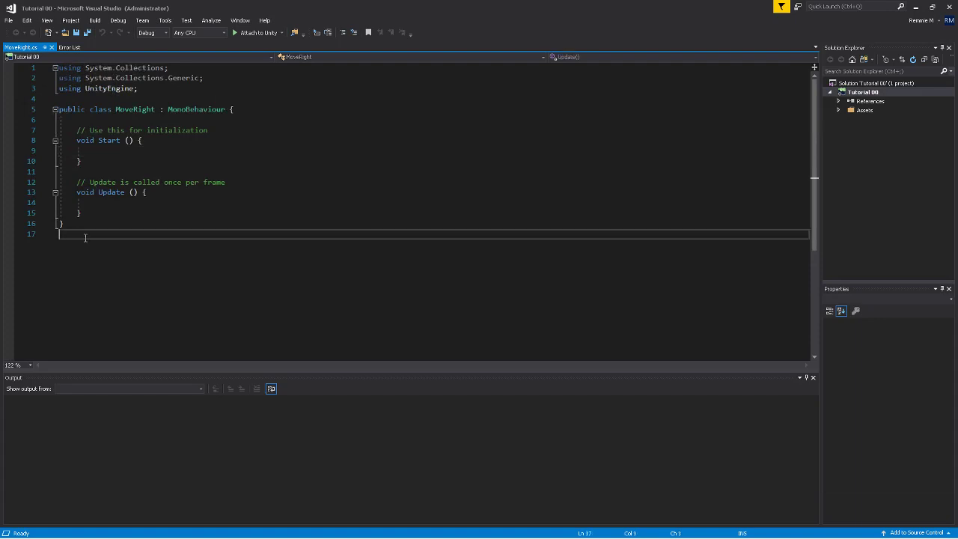
{"action": "key", "text": "BackSpace"}
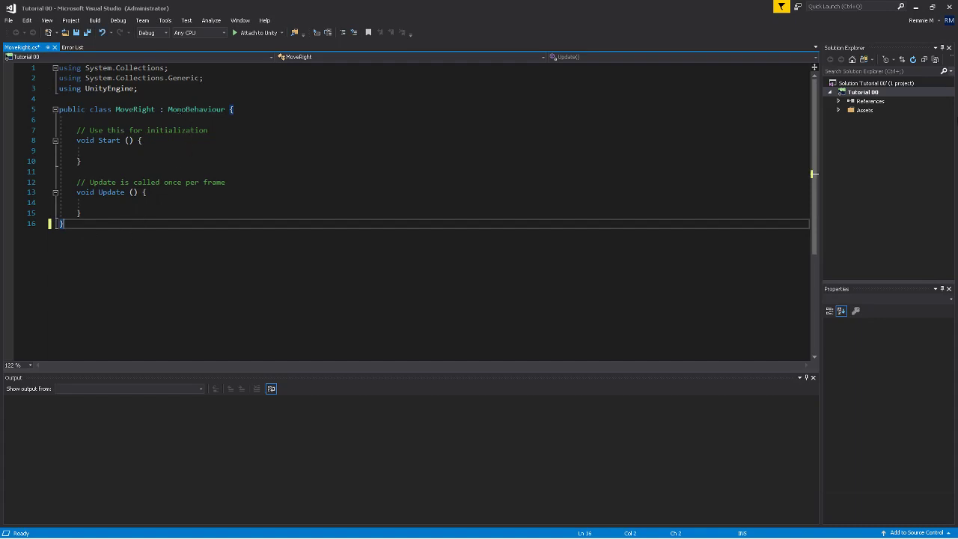
Examine the MoveRight script's three using directives: System.Collections, System.Collections.Generic and UnityEngine
{"action": "left_click_drag", "start_coordinate": [141, 88], "coordinate": [56, 69]}
{"action": "left_click", "coordinate": [98, 236]}
{"action": "left_click_drag", "start_coordinate": [97, 224], "coordinate": [13, 69]}
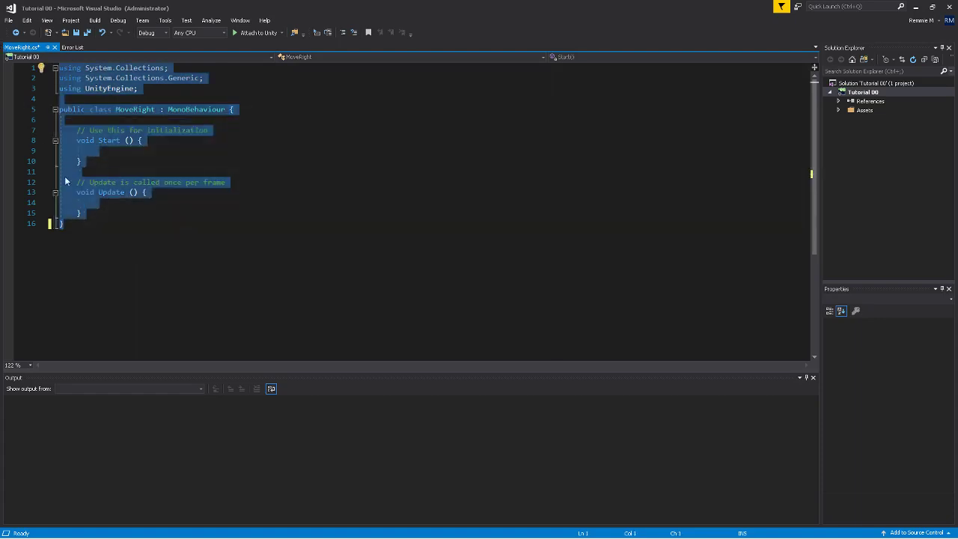
{"action": "left_click", "coordinate": [100, 226]}
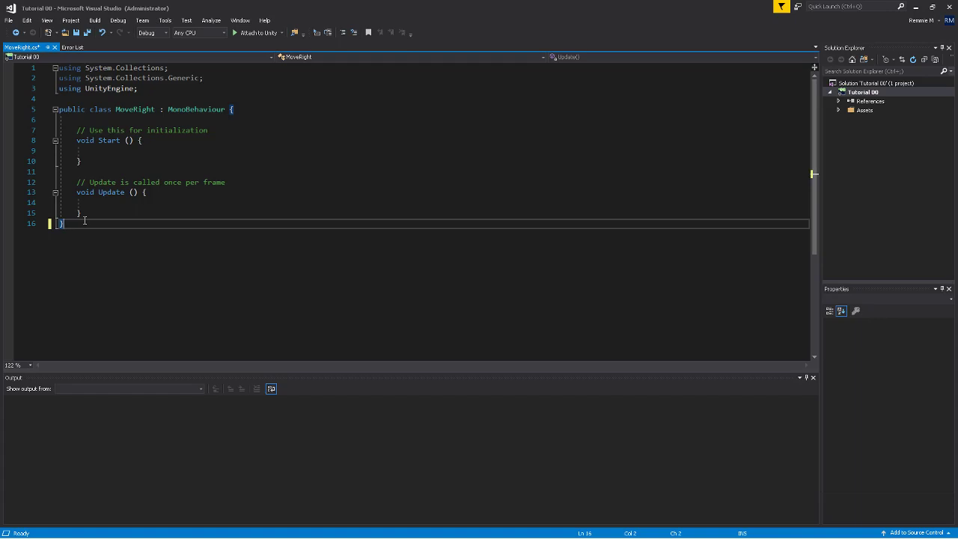
{"action": "left_click_drag", "start_coordinate": [144, 91], "coordinate": [59, 68]}
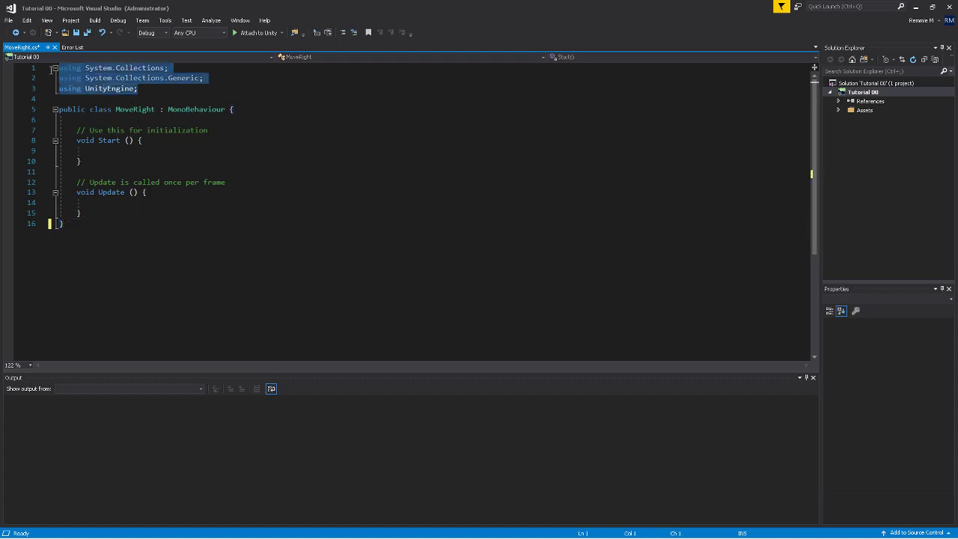
{"action": "left_click", "coordinate": [145, 96]}
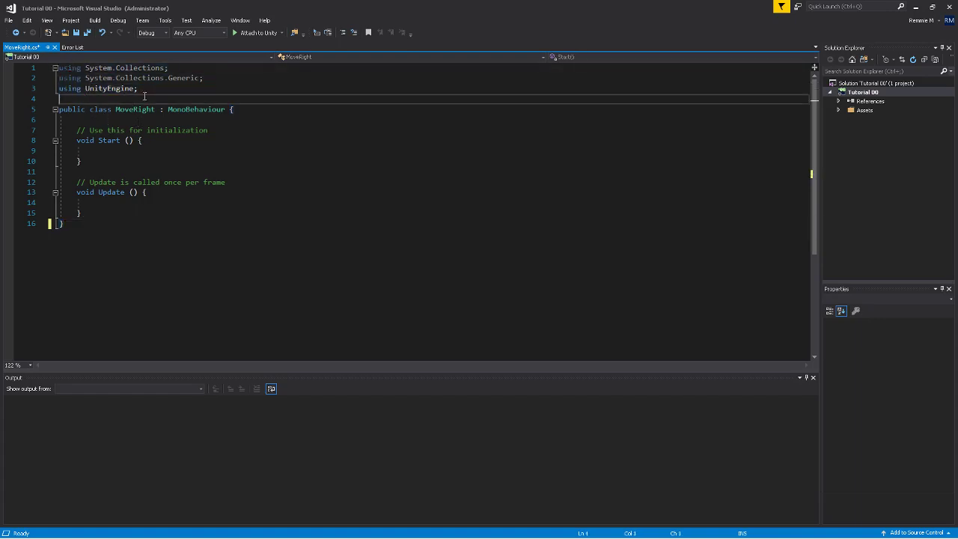
{"action": "left_click_drag", "start_coordinate": [172, 68], "coordinate": [58, 68]}
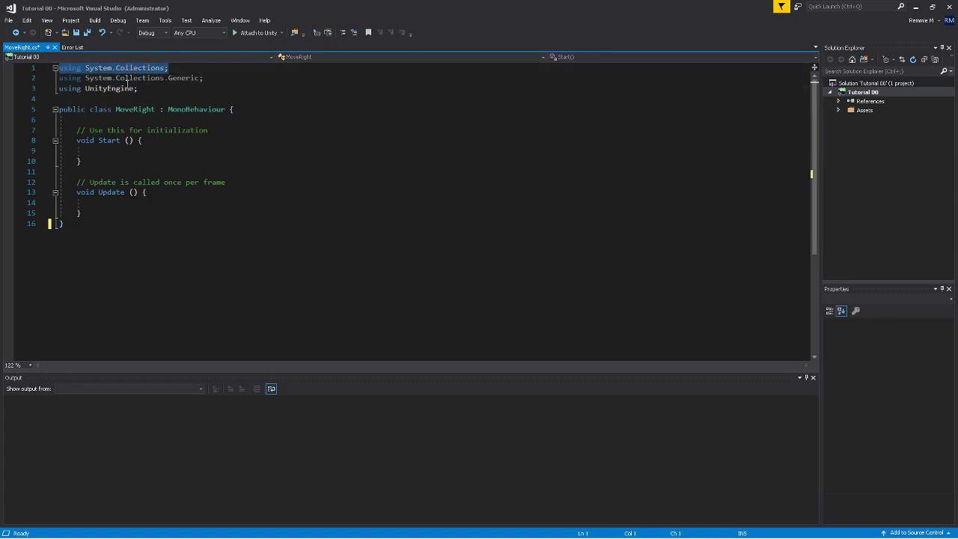
{"action": "left_click_drag", "start_coordinate": [203, 78], "coordinate": [59, 78]}
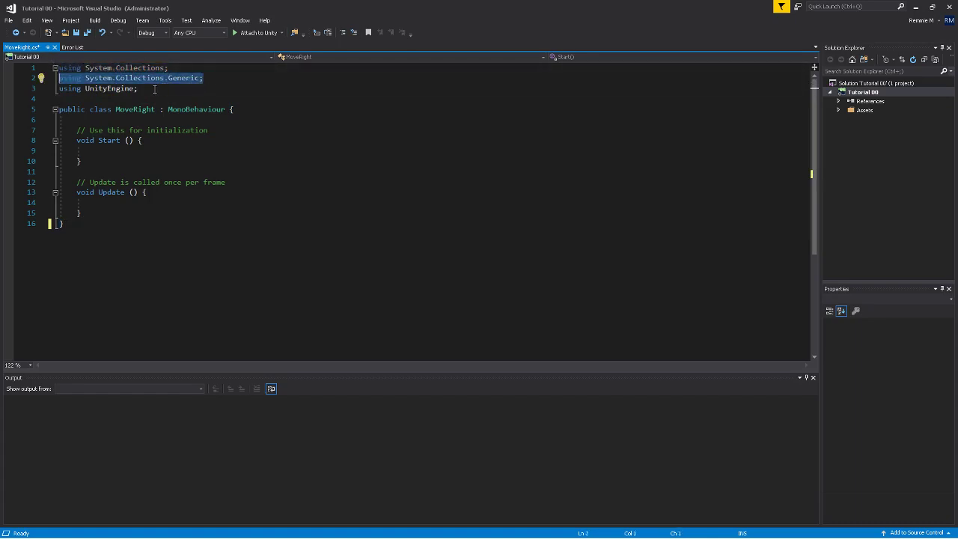
{"action": "left_click_drag", "start_coordinate": [137, 88], "coordinate": [59, 88]}
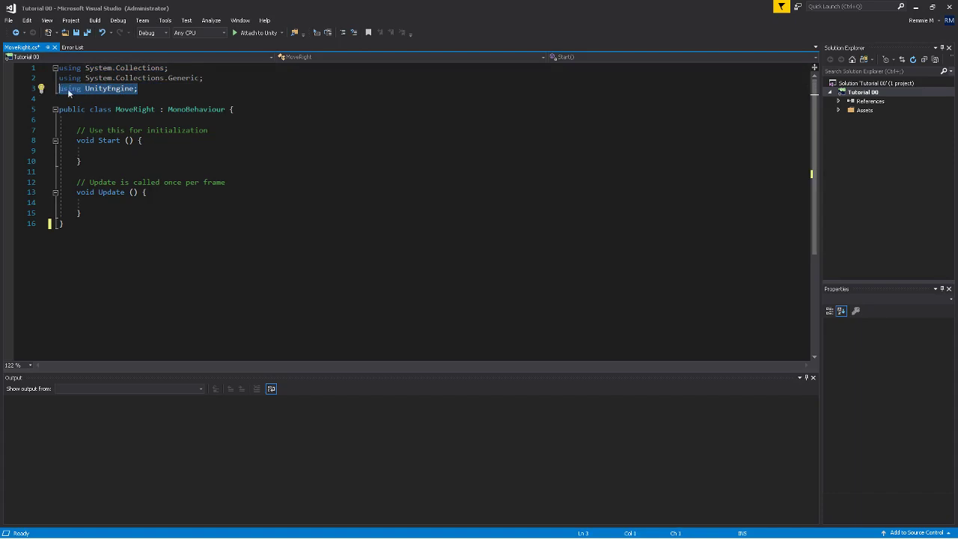
{"action": "left_click_drag", "start_coordinate": [145, 88], "coordinate": [68, 89]}
{"action": "left_click_drag", "start_coordinate": [139, 90], "coordinate": [60, 88]}
{"action": "left_click_drag", "start_coordinate": [138, 89], "coordinate": [61, 89]}
{"action": "left_click_drag", "start_coordinate": [142, 90], "coordinate": [60, 88]}
{"action": "left_click_drag", "start_coordinate": [140, 89], "coordinate": [56, 66]}
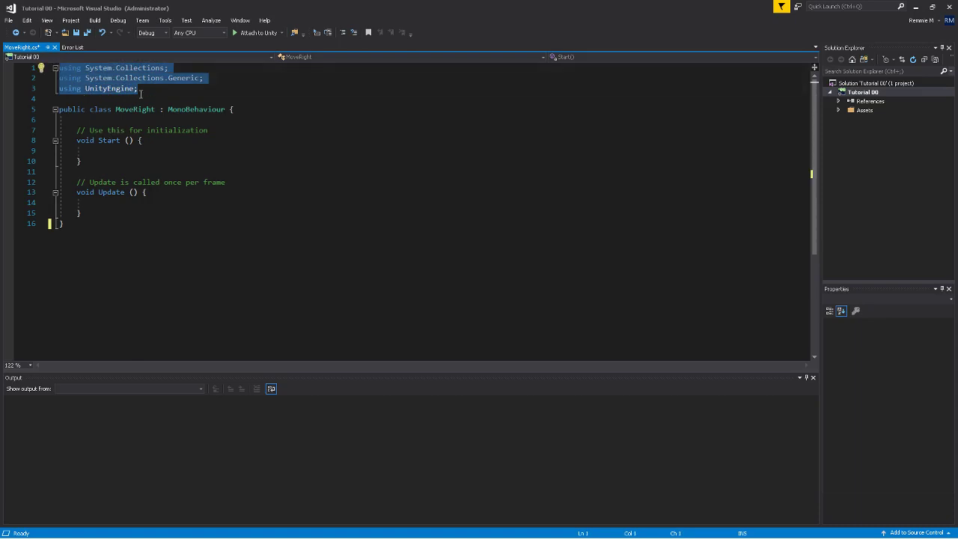
{"action": "left_click_drag", "start_coordinate": [141, 91], "coordinate": [58, 67]}
{"action": "left_click_drag", "start_coordinate": [146, 91], "coordinate": [59, 67]}
Examine the full MoveRight class block and the initialization comment above its Start method
{"action": "left_click_drag", "start_coordinate": [59, 109], "coordinate": [26, 111]}
{"action": "left_click", "coordinate": [132, 228]}
{"action": "left_click", "coordinate": [90, 230]}
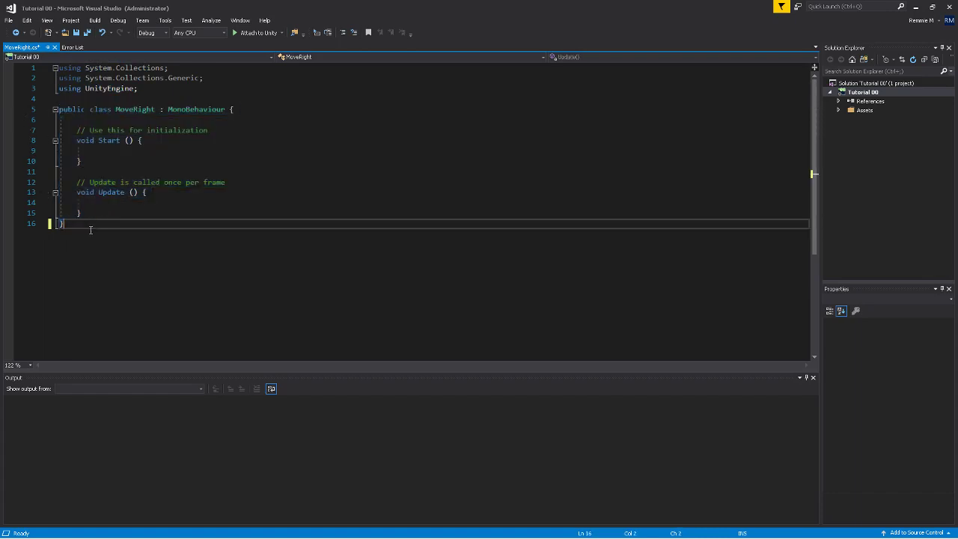
{"action": "left_click_drag", "start_coordinate": [90, 230], "coordinate": [42, 114]}
{"action": "left_click", "coordinate": [110, 225]}
{"action": "left_click_drag", "start_coordinate": [110, 225], "coordinate": [50, 110]}
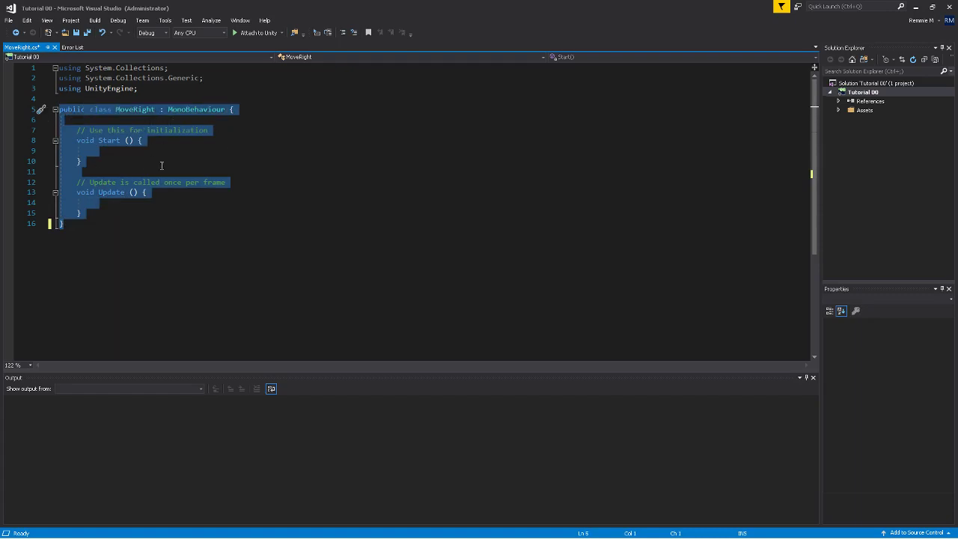
{"action": "scroll", "coordinate": [234, 221], "scroll_direction": "up", "scroll_amount": 1, "text": "ctrl"}
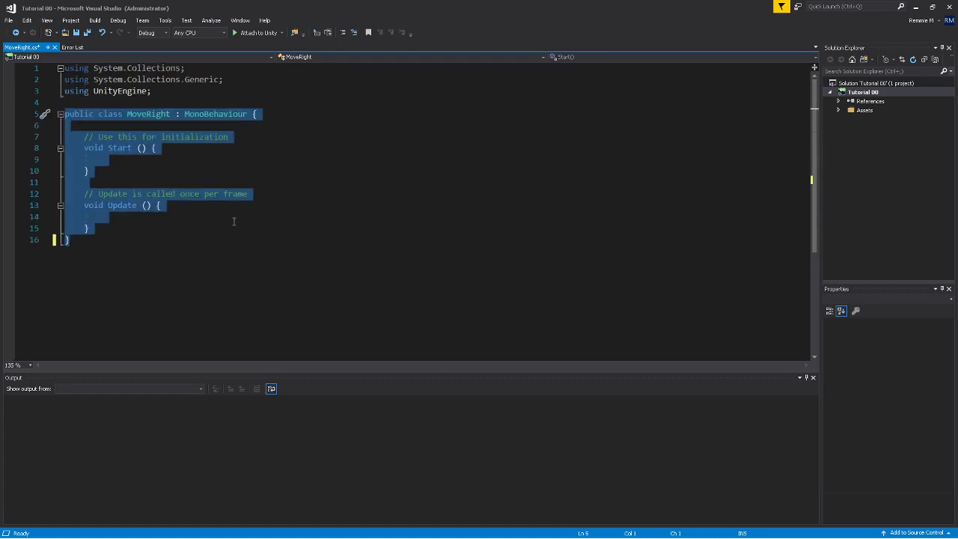
{"action": "left_click", "coordinate": [299, 224]}
{"action": "left_click_drag", "start_coordinate": [82, 137], "coordinate": [240, 140]}
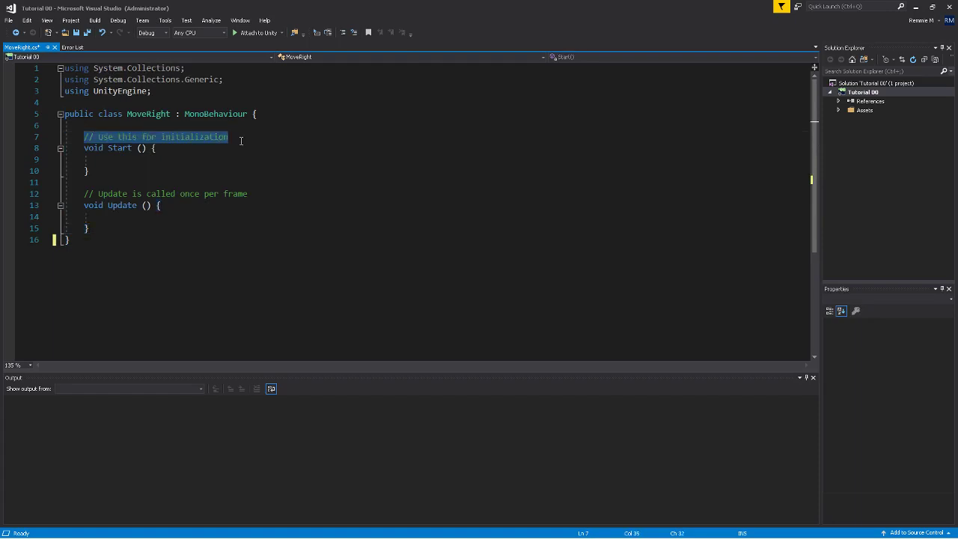
{"action": "left_click", "coordinate": [187, 160]}
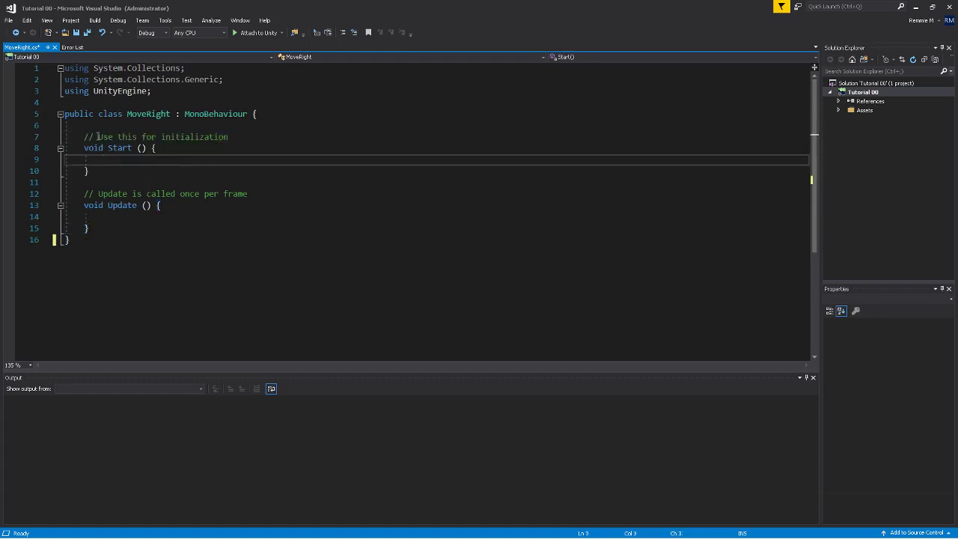
{"action": "mouse_move", "coordinate": [98, 136]}
{"action": "left_mouse_down"}
{"action": "mouse_move", "coordinate": [88, 137]}
{"action": "mouse_move", "coordinate": [96, 137]}
{"action": "left_mouse_up"}
{"action": "left_click", "coordinate": [113, 148]}
{"action": "left_click", "coordinate": [162, 147]}
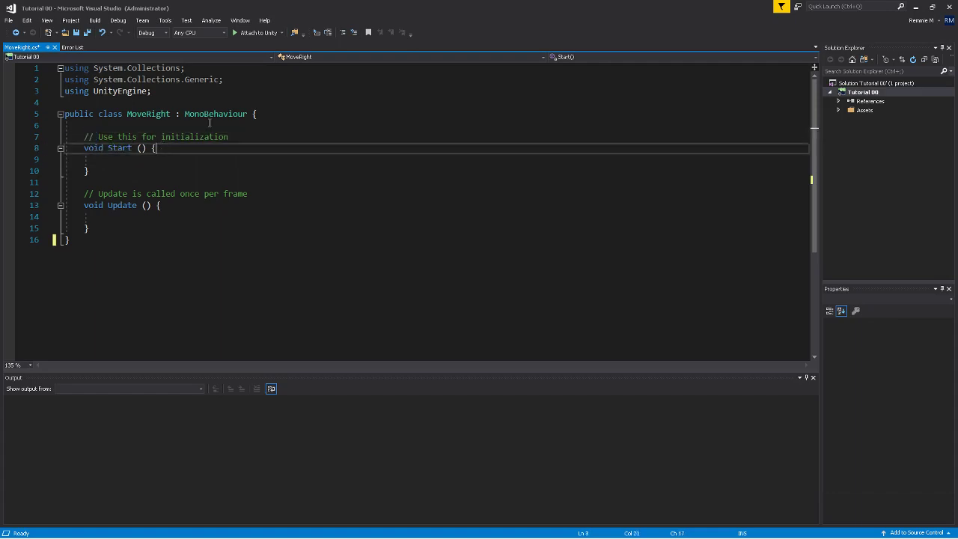
Examine the MoveRight class's opening and closing braces and the class name in its declaration
{"action": "left_click", "coordinate": [257, 114]}
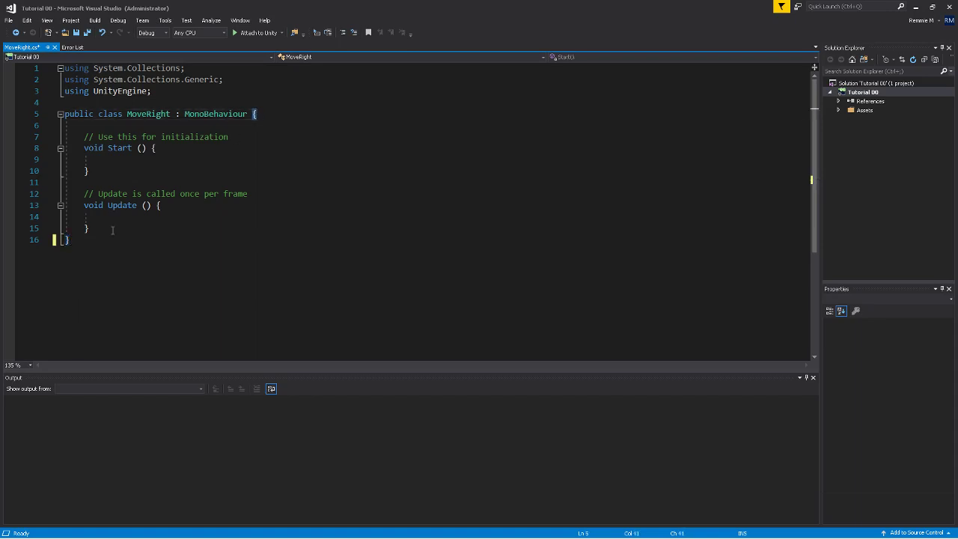
{"action": "left_click", "coordinate": [96, 240]}
{"action": "left_click", "coordinate": [259, 114]}
{"action": "left_click", "coordinate": [76, 240]}
{"action": "left_click", "coordinate": [177, 115]}
{"action": "double_click", "coordinate": [166, 113]}
{"action": "left_click", "coordinate": [173, 115]}
{"action": "double_click", "coordinate": [165, 117]}
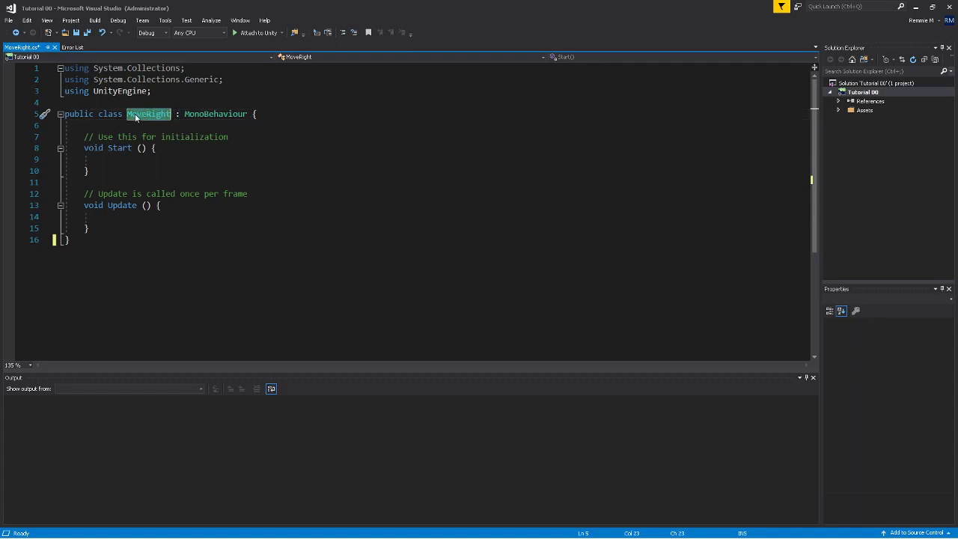
{"action": "left_click", "coordinate": [149, 118]}
Examine the MonoBehaviour base class in the MoveRight class declaration
{"action": "left_click_drag", "start_coordinate": [171, 115], "coordinate": [248, 114]}
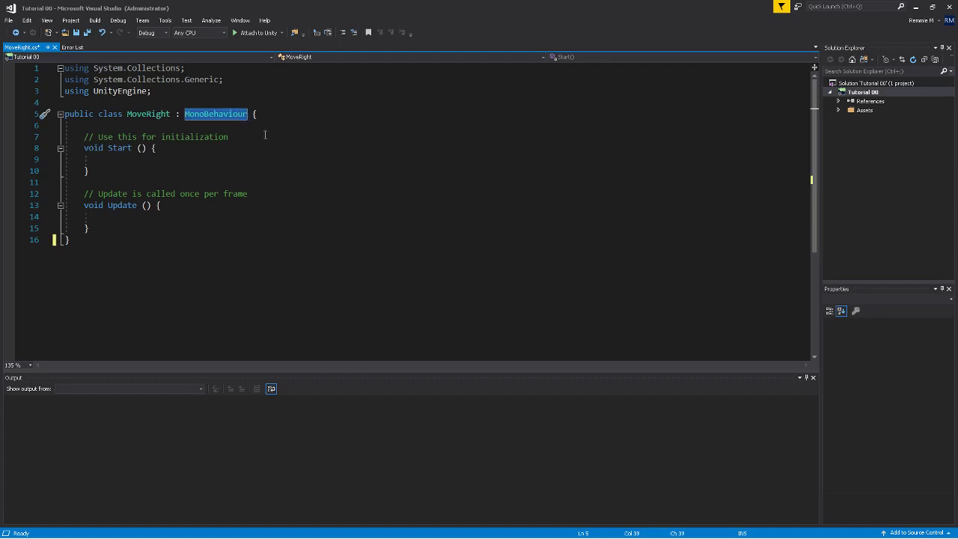
{"action": "left_click", "coordinate": [265, 135]}
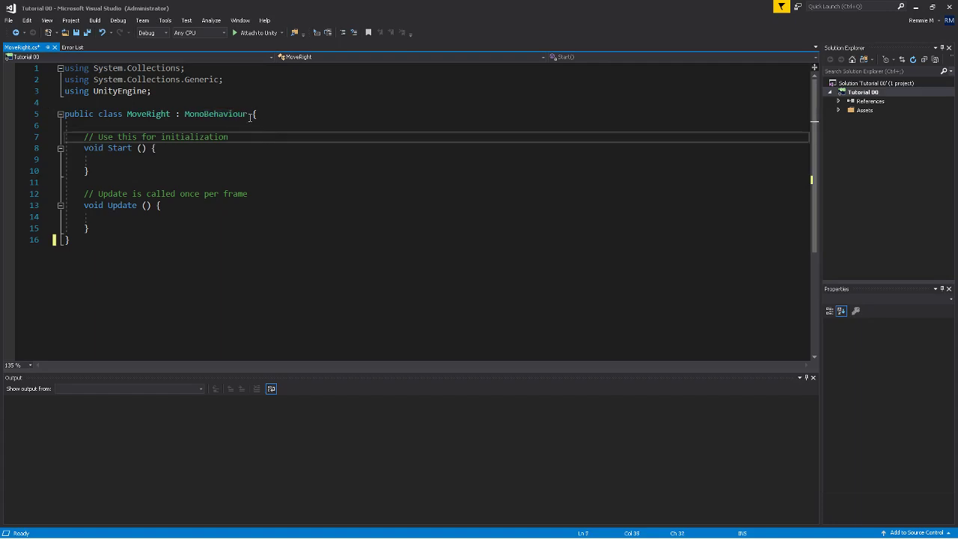
{"action": "left_click_drag", "start_coordinate": [247, 114], "coordinate": [184, 115]}
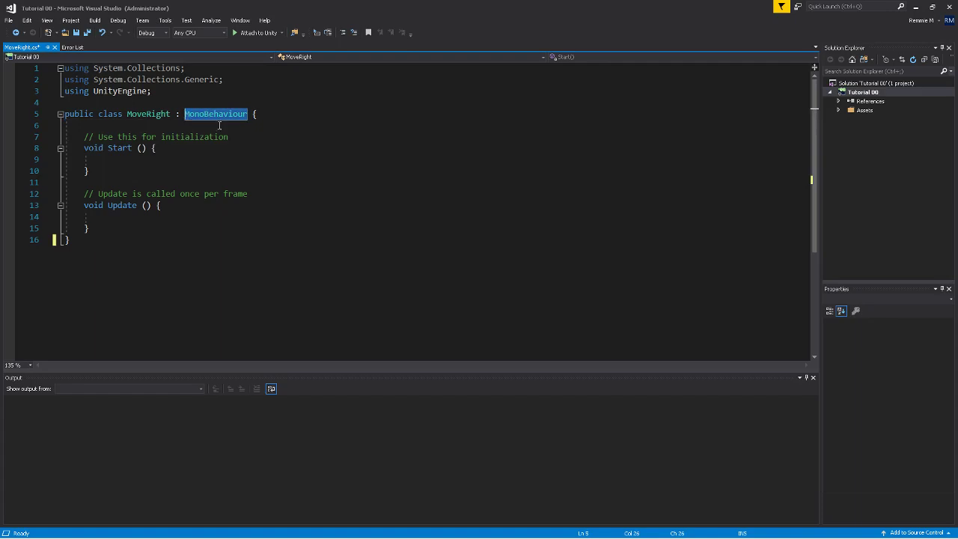
{"action": "left_click", "coordinate": [249, 114]}
{"action": "left_click_drag", "start_coordinate": [249, 114], "coordinate": [185, 115]}
{"action": "left_click", "coordinate": [318, 140]}
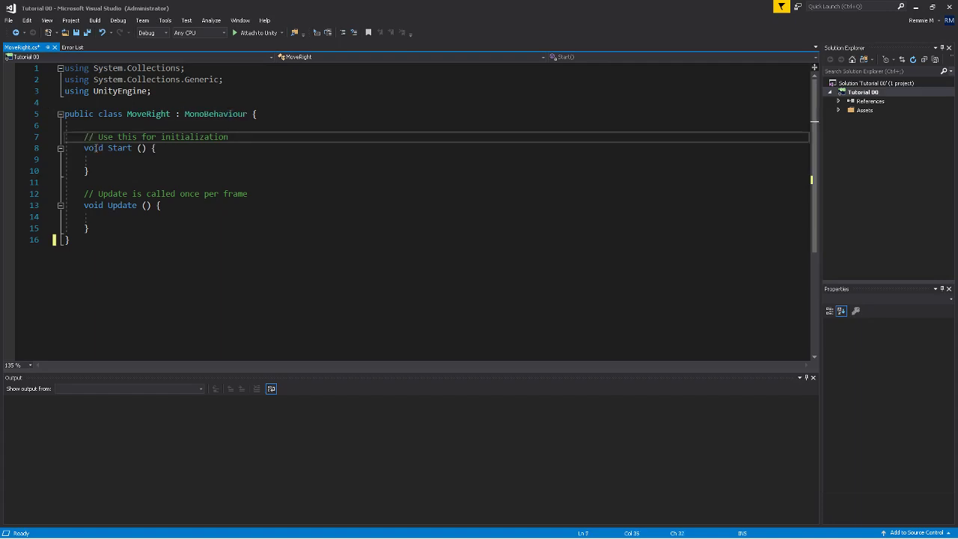
Examine the Start and Update method blocks and the braces enclosing the Start method's body
{"action": "left_click_drag", "start_coordinate": [83, 147], "coordinate": [102, 170]}
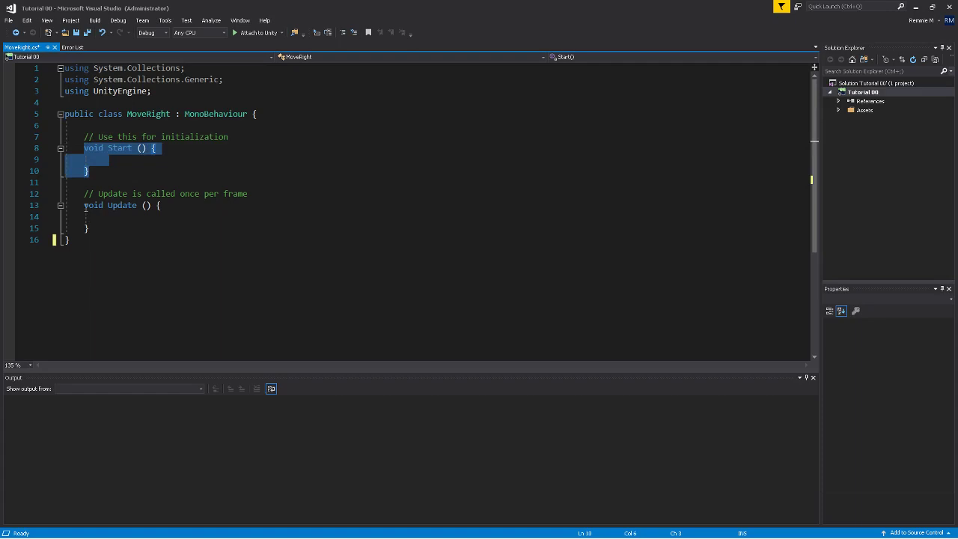
{"action": "left_click_drag", "start_coordinate": [85, 207], "coordinate": [115, 232]}
{"action": "left_click", "coordinate": [116, 240]}
{"action": "left_click_drag", "start_coordinate": [83, 148], "coordinate": [124, 174]}
{"action": "left_click", "coordinate": [134, 181]}
{"action": "left_click", "coordinate": [157, 148]}
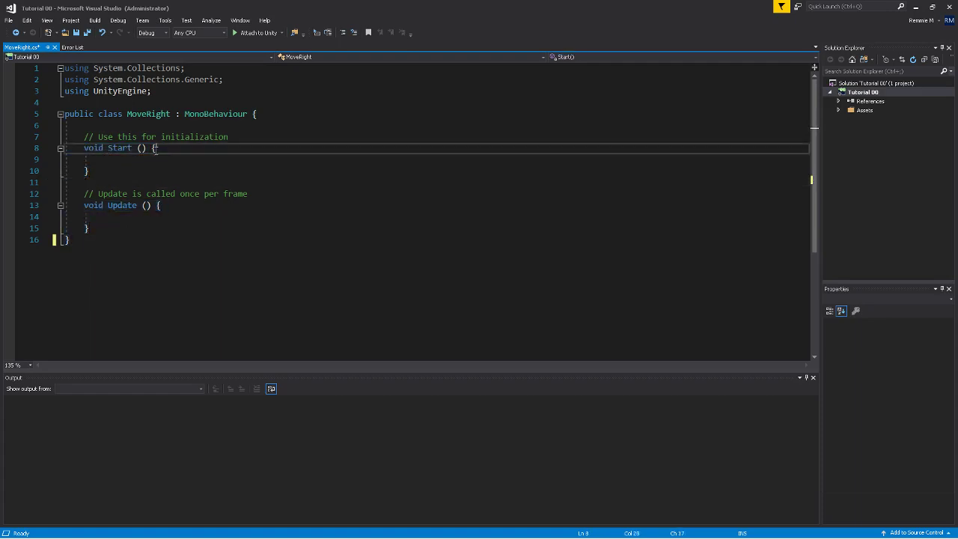
{"action": "left_click", "coordinate": [91, 170]}
{"action": "left_click_drag", "start_coordinate": [83, 147], "coordinate": [106, 167]}
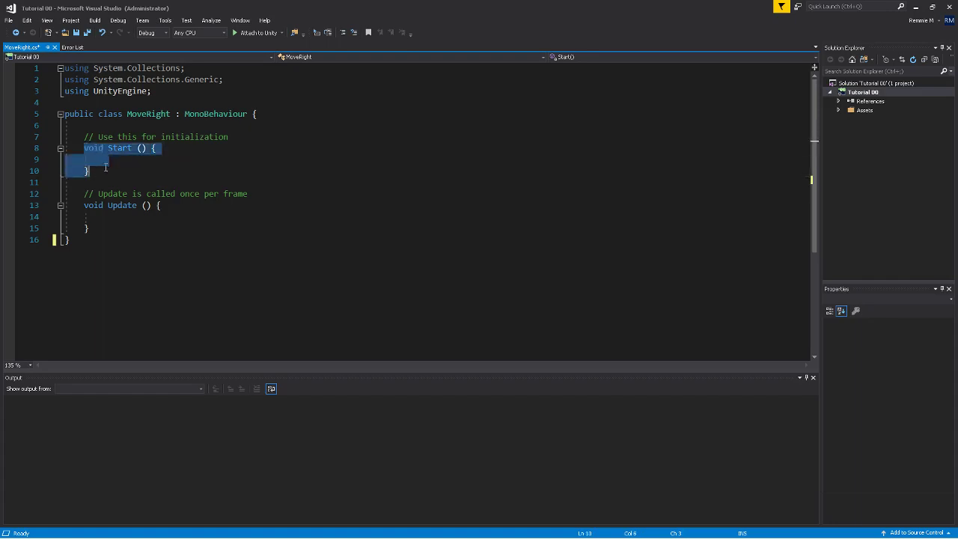
Examine the Start and Update methods of the MoveRight script, including their bodies and the comments above them
{"action": "left_click", "coordinate": [112, 181]}
{"action": "left_click_drag", "start_coordinate": [84, 205], "coordinate": [100, 216]}
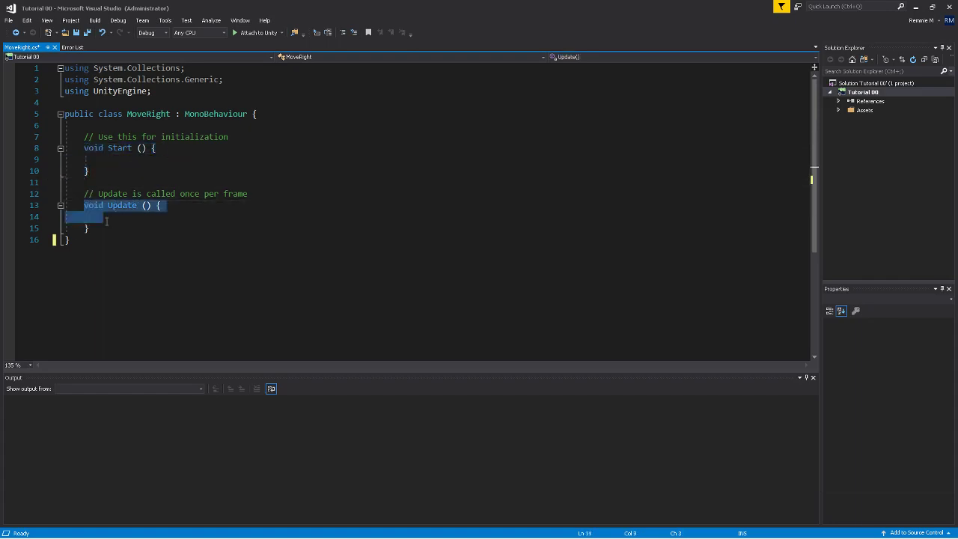
{"action": "left_click", "coordinate": [137, 227]}
{"action": "left_click_drag", "start_coordinate": [165, 153], "coordinate": [104, 150]}
{"action": "left_click_drag", "start_coordinate": [85, 203], "coordinate": [127, 226]}
{"action": "left_click", "coordinate": [128, 226]}
{"action": "left_click_drag", "start_coordinate": [252, 194], "coordinate": [84, 193]}
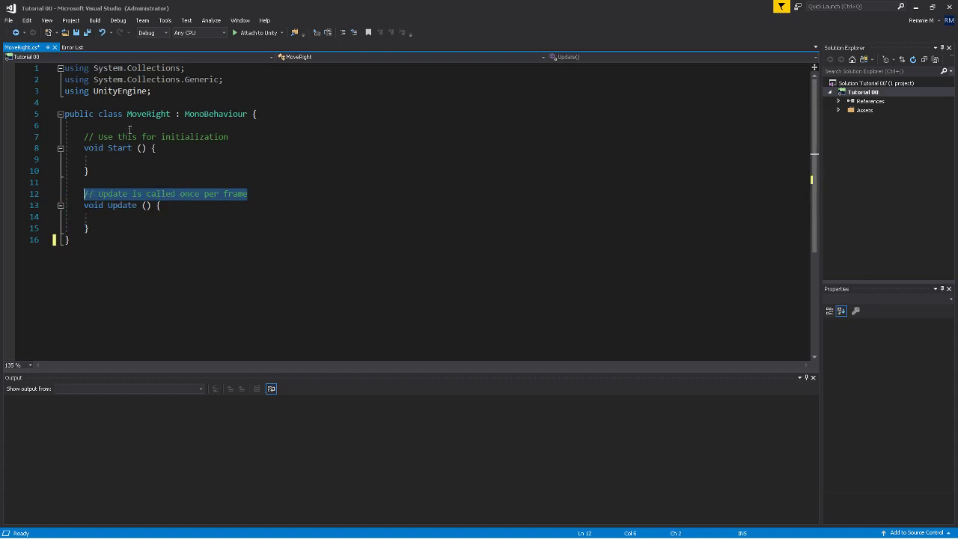
{"action": "left_click_drag", "start_coordinate": [87, 133], "coordinate": [104, 159]}
{"action": "left_click", "coordinate": [101, 159]}
{"action": "left_click", "coordinate": [136, 175]}
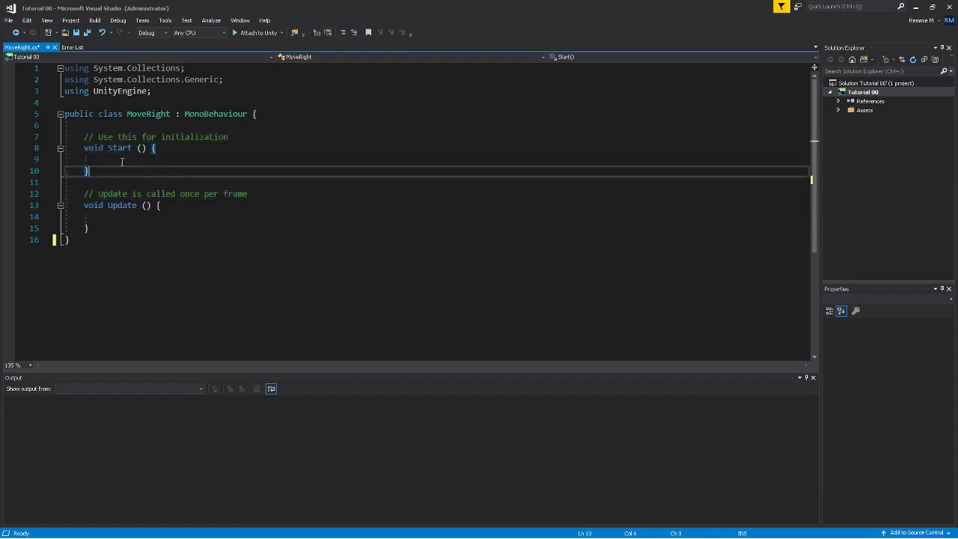
{"action": "left_click", "coordinate": [122, 159]}
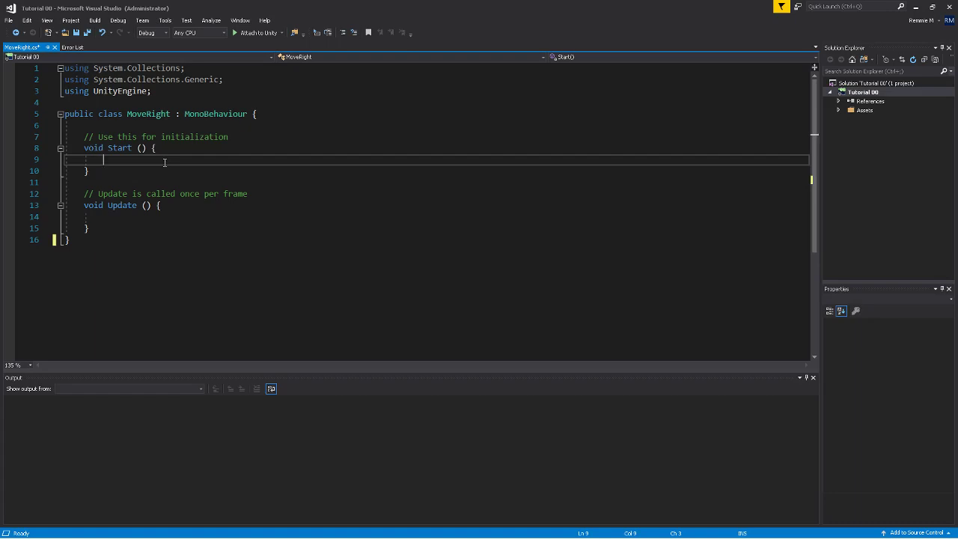
Examine the whole MoveRight script, from the using directives to the opening and closing braces of the class
{"action": "left_click_drag", "start_coordinate": [98, 267], "coordinate": [47, 69]}
{"action": "left_click", "coordinate": [170, 288]}
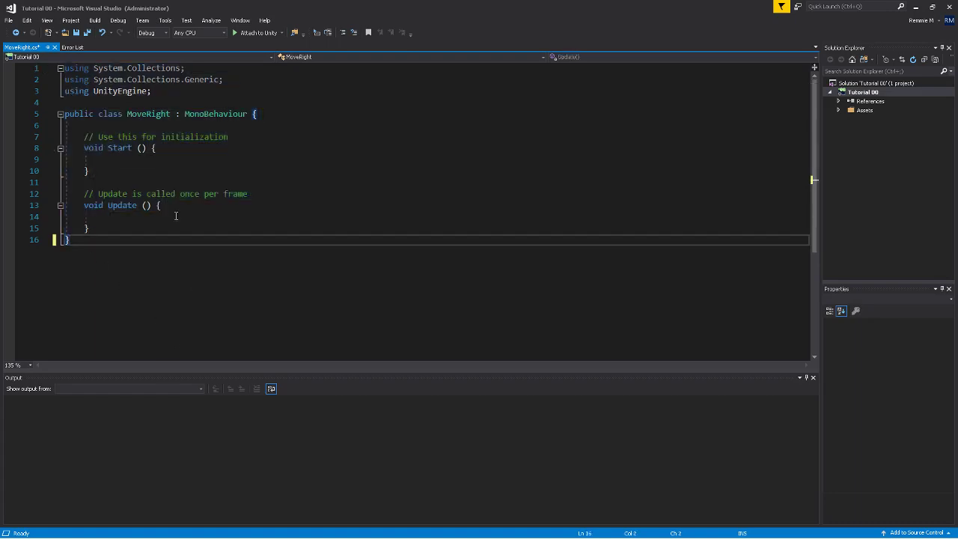
{"action": "left_click", "coordinate": [113, 160]}
{"action": "left_click_drag", "start_coordinate": [115, 289], "coordinate": [21, 71]}
{"action": "left_click_drag", "start_coordinate": [150, 265], "coordinate": [19, 86]}
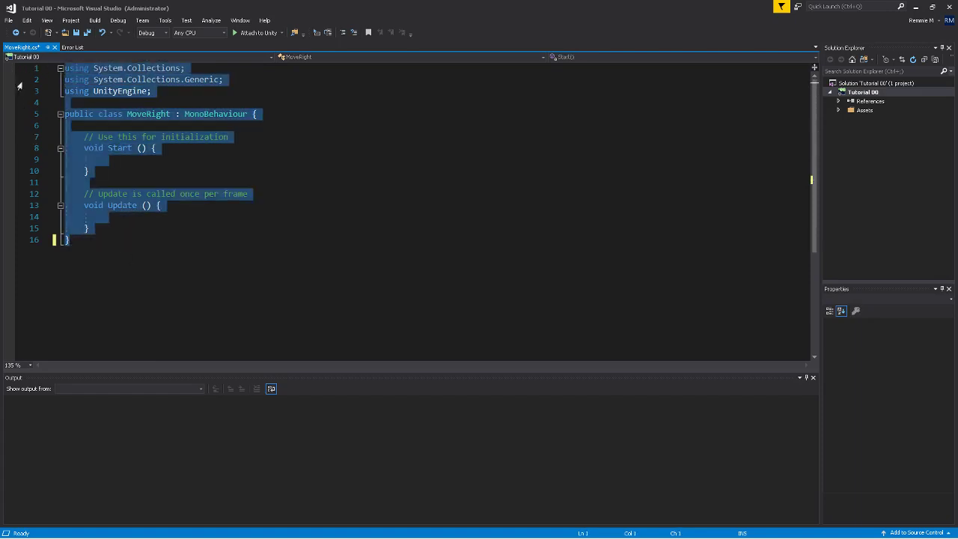
{"action": "left_click_drag", "start_coordinate": [112, 253], "coordinate": [44, 80]}
{"action": "left_click", "coordinate": [122, 256]}
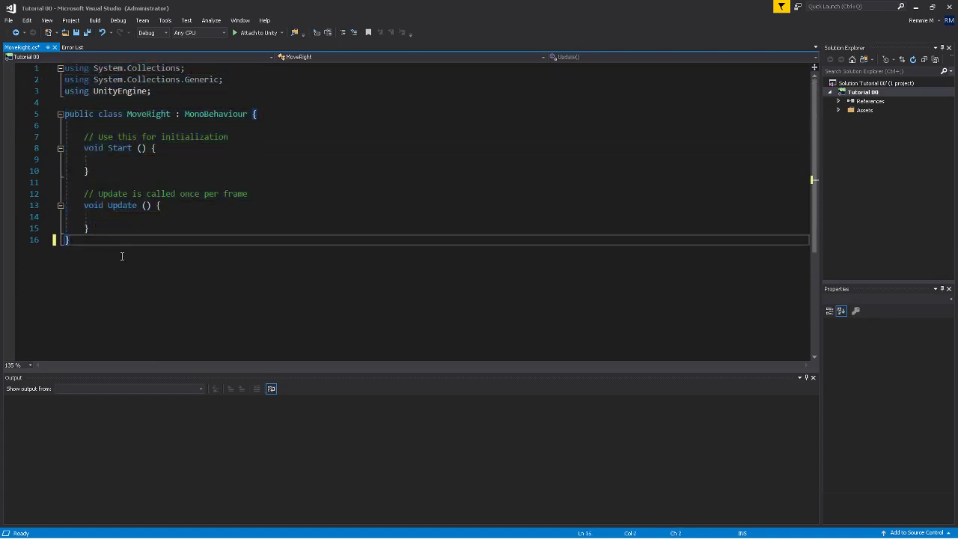
{"action": "left_click_drag", "start_coordinate": [122, 256], "coordinate": [44, 79]}
{"action": "left_click", "coordinate": [120, 266]}
{"action": "left_click_drag", "start_coordinate": [133, 262], "coordinate": [45, 69]}
{"action": "left_click", "coordinate": [107, 265]}
{"action": "left_click_drag", "start_coordinate": [107, 265], "coordinate": [42, 68]}
{"action": "left_click", "coordinate": [112, 262]}
{"action": "left_click_drag", "start_coordinate": [112, 262], "coordinate": [8, 71]}
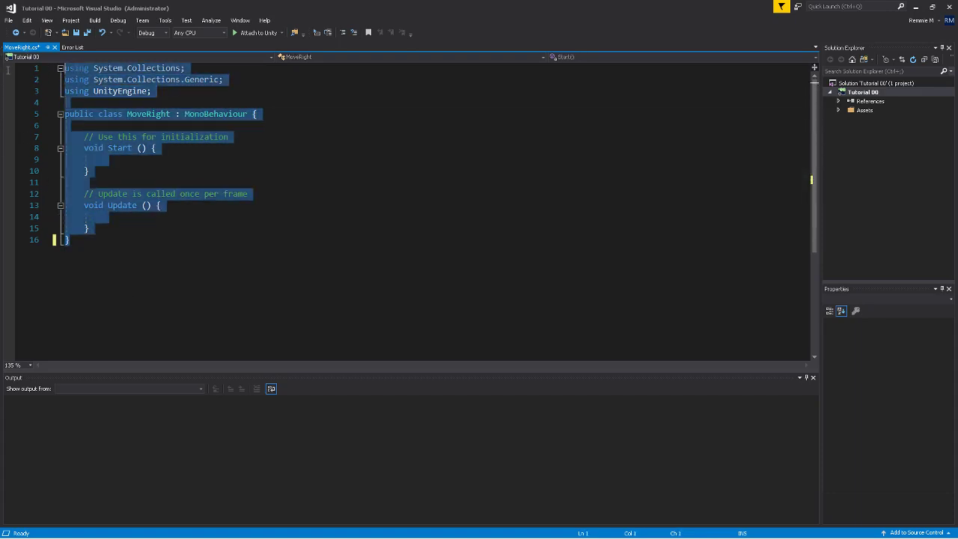
{"action": "left_click", "coordinate": [107, 241]}
{"action": "left_click_drag", "start_coordinate": [107, 241], "coordinate": [6, 66]}
{"action": "left_click", "coordinate": [101, 250]}
{"action": "left_click_drag", "start_coordinate": [13, 108], "coordinate": [34, 74]}
{"action": "left_click", "coordinate": [41, 73]}
{"action": "left_click", "coordinate": [146, 269]}
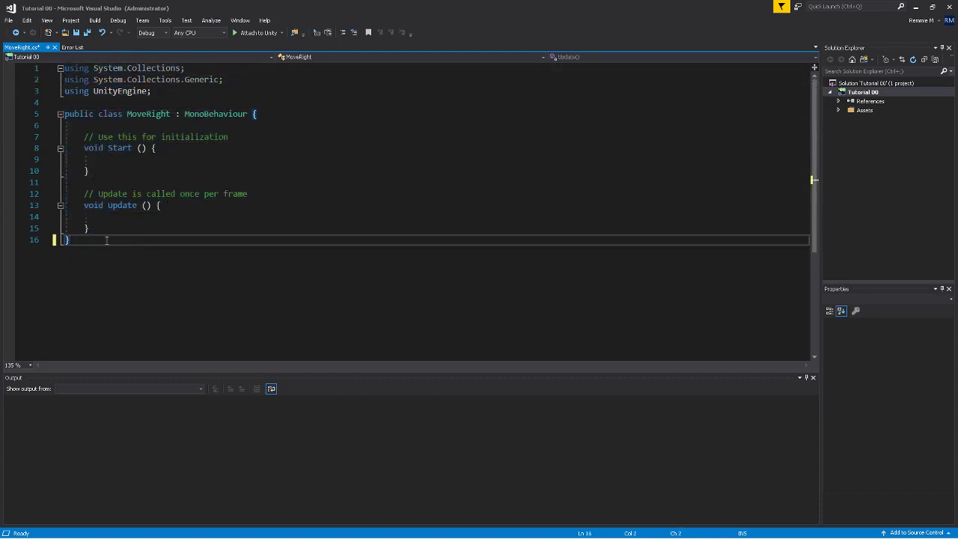
{"action": "left_click", "coordinate": [268, 110]}
{"action": "left_click", "coordinate": [140, 237]}
{"action": "left_click", "coordinate": [262, 112]}
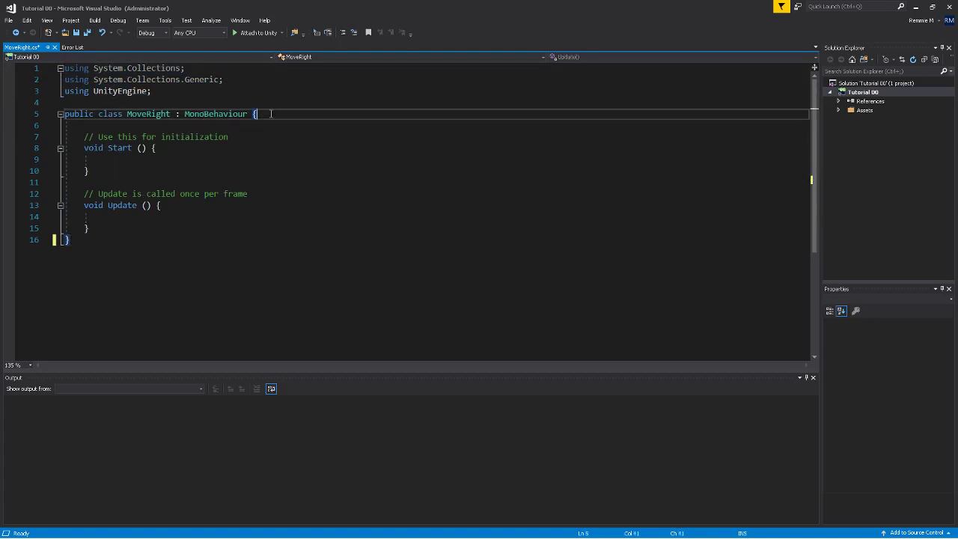
{"action": "left_click", "coordinate": [127, 241]}
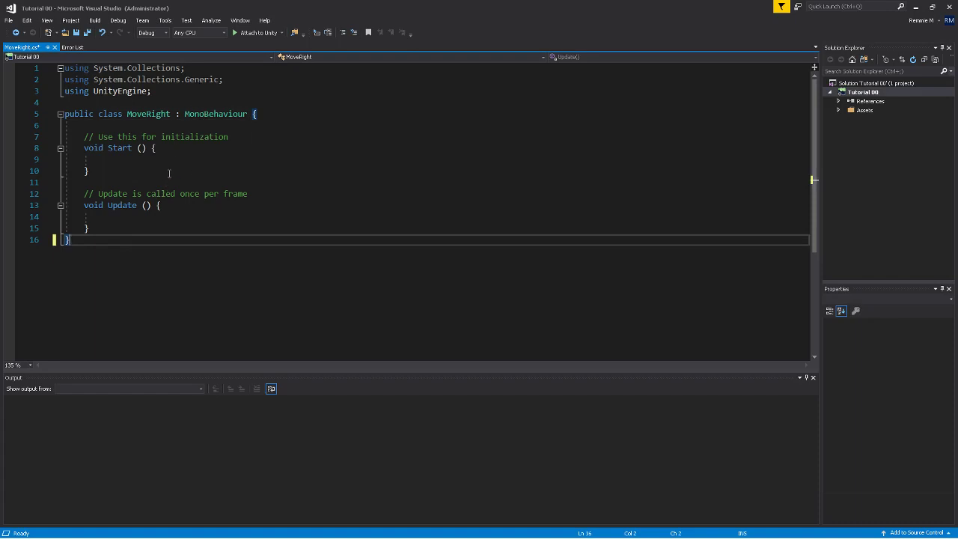
{"action": "left_click", "coordinate": [169, 160]}
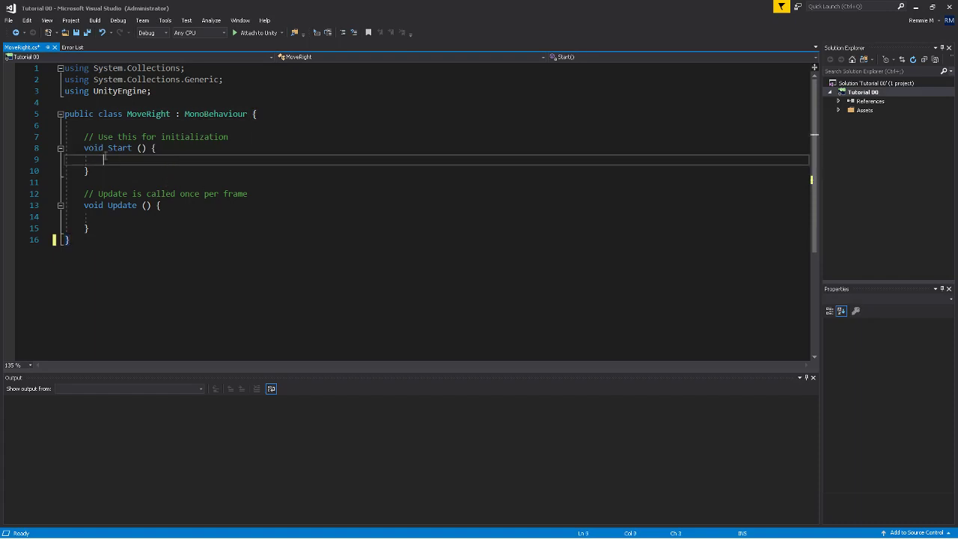
Add the statement Time.deltaTime; to the empty body of the Update method
{"action": "mouse_move", "coordinate": [556, 531]}
{"action": "key", "text": "Down"}
{"action": "key", "text": "Down"}
{"action": "key", "text": "Down"}
{"action": "key", "text": "Down"}
{"action": "key", "text": "Down"}
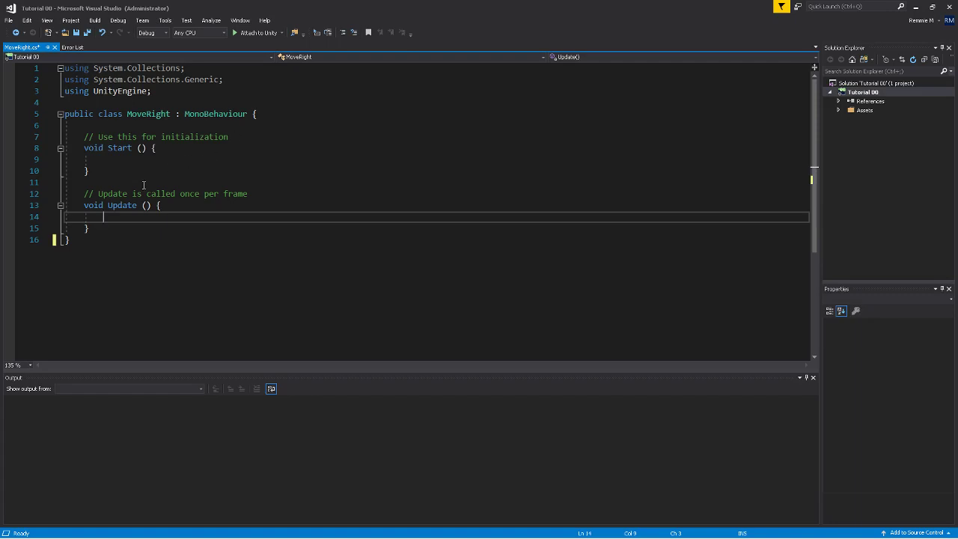
{"action": "left_click_drag", "start_coordinate": [85, 193], "coordinate": [250, 202]}
{"action": "left_click", "coordinate": [209, 215]}
{"action": "type", "text": "Time.deltaTime"}
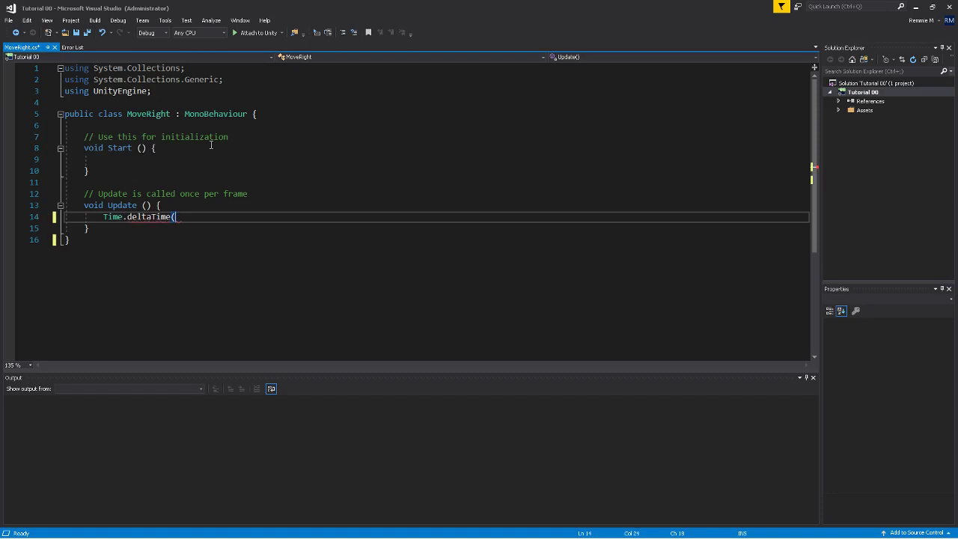
{"action": "type", "text": ";"}
Insert two blank lines above the Time.deltaTime statement in the Update method
{"action": "key", "text": "Home"}
{"action": "key", "text": "Up"}
{"action": "key", "text": "End"}
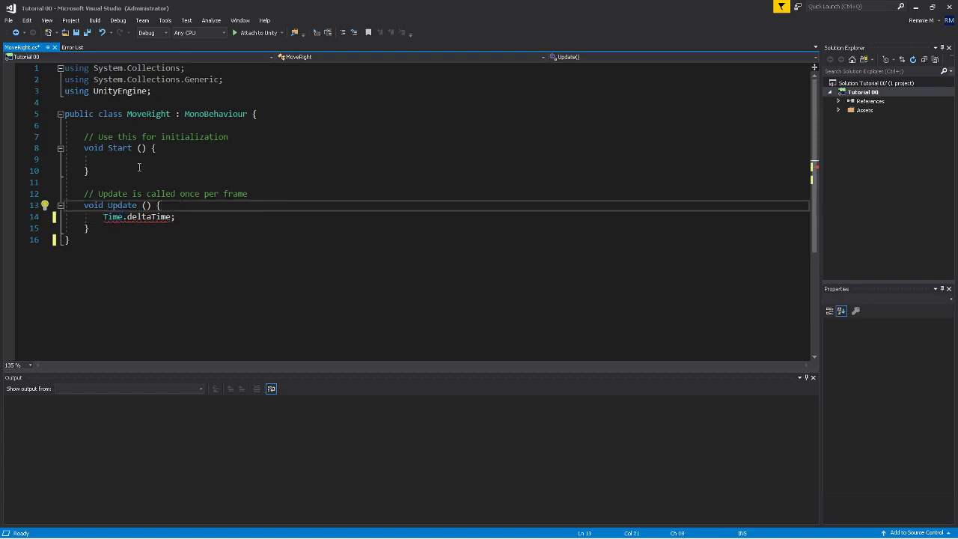
{"action": "key", "text": "Return"}
{"action": "key", "text": "Return"}
{"action": "key", "text": "Up"}
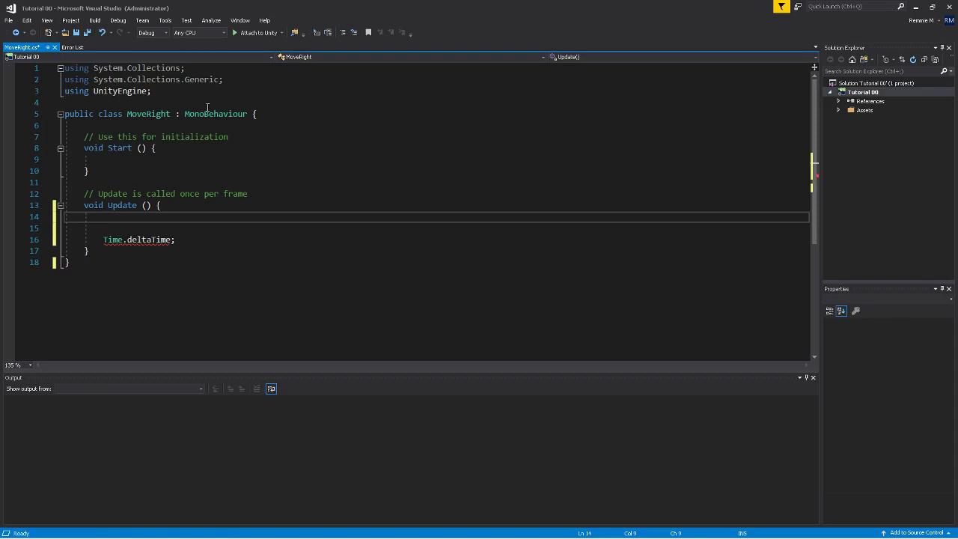
{"action": "type", "text": "double mine = 10.20;"}
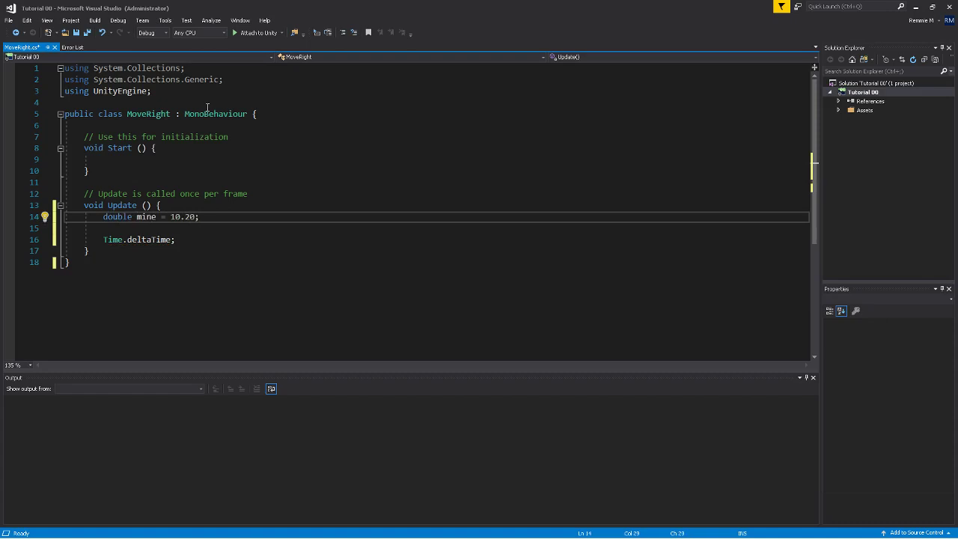
{"action": "key", "text": "BackSpace"}
{"action": "key", "text": "BackSpace"}
{"action": "key", "text": "BackSpace"}
{"action": "key", "text": "BackSpace"}
{"action": "key", "text": "BackSpace"}
{"action": "key", "text": "BackSpace"}
{"action": "key", "text": "BackSpace"}
{"action": "key", "text": "BackSpace"}
{"action": "key", "text": "BackSpace"}
{"action": "key", "text": "BackSpace"}
{"action": "key", "text": "BackSpace"}
{"action": "key", "text": "BackSpace"}
{"action": "key", "text": "BackSpace"}
{"action": "key", "text": "BackSpace"}
{"action": "key", "text": "BackSpace"}
{"action": "key", "text": "BackSpace"}
{"action": "key", "text": "BackSpace"}
{"action": "key", "text": "BackSpace"}
{"action": "key", "text": "BackSpace"}
{"action": "key", "text": "BackSpace"}
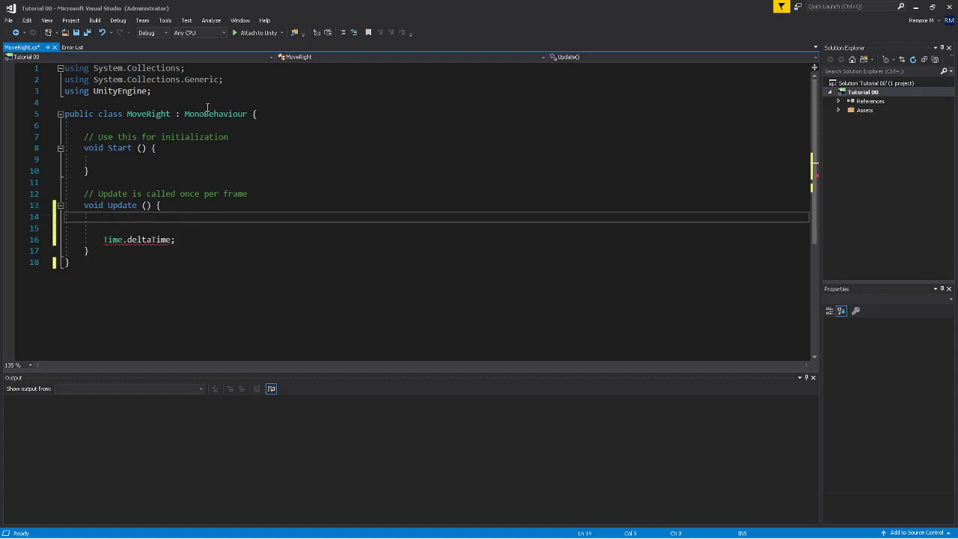
{"action": "type", "text": "float myfloat = 9.999999999788;"}
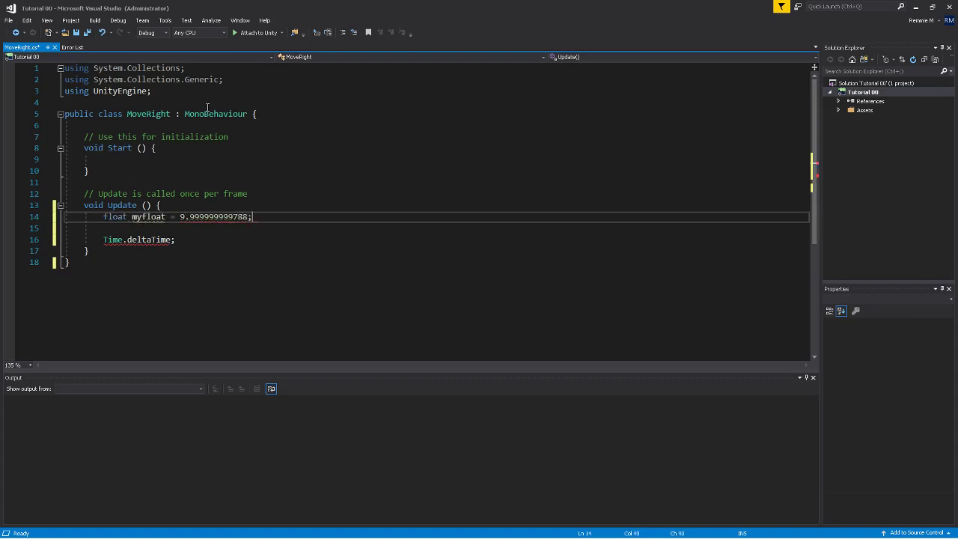
{"action": "key", "text": "BackSpace"}
{"action": "key", "text": "BackSpace"}
{"action": "key", "text": "BackSpace"}
{"action": "key", "text": "BackSpace"}
{"action": "key", "text": "BackSpace"}
{"action": "key", "text": "BackSpace"}
{"action": "key", "text": "BackSpace"}
{"action": "key", "text": "BackSpace"}
{"action": "key", "text": "BackSpace"}
{"action": "key", "text": "BackSpace"}
{"action": "key", "text": "BackSpace"}
{"action": "key", "text": "BackSpace"}
{"action": "key", "text": "BackSpace"}
{"action": "key", "text": "BackSpace"}
{"action": "key", "text": "BackSpace"}
{"action": "key", "text": "BackSpace"}
{"action": "key", "text": "BackSpace"}
{"action": "key", "text": "BackSpace"}
{"action": "key", "text": "BackSpace"}
{"action": "key", "text": "BackSpace"}
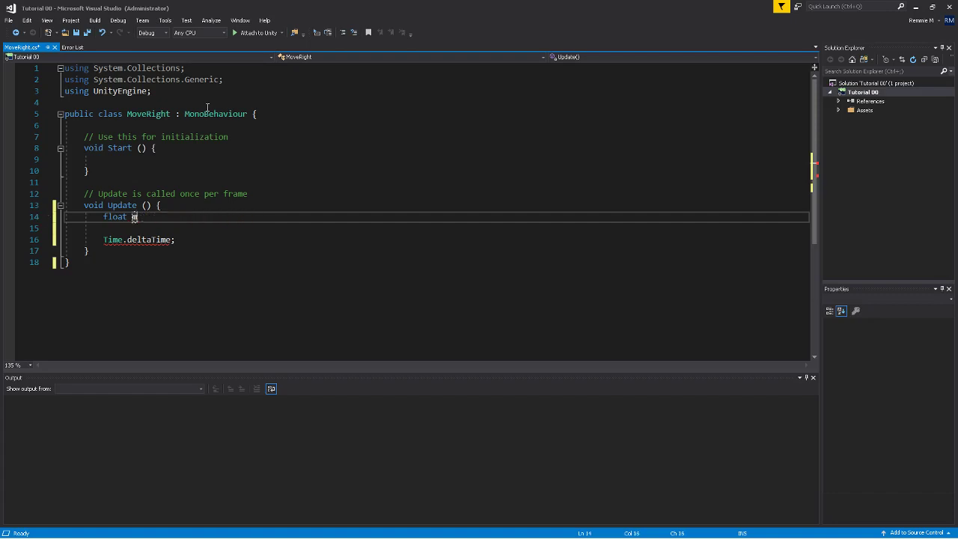
{"action": "key", "text": "BackSpace"}
{"action": "key", "text": "BackSpace"}
{"action": "key", "text": "BackSpace"}
{"action": "type", "text": "tra"}
{"action": "key", "text": "BackSpace"}
{"action": "key", "text": "BackSpace"}
{"action": "key", "text": "BackSpace"}
{"action": "type", "text": "transform"}
{"action": "key", "text": "BackSpace"}
{"action": "key", "text": "BackSpace"}
{"action": "key", "text": "BackSpace"}
{"action": "key", "text": "BackSpace"}
{"action": "key", "text": "BackSpace"}
{"action": "key", "text": "BackSpace"}
{"action": "key", "text": "BackSpace"}
{"action": "key", "text": "BackSpace"}
{"action": "key", "text": "BackSpace"}
Declare var pos = this.transform.position; on the first line of the Update body and add a new line below it
{"action": "type", "text": "var pos = this.transform.position();"}
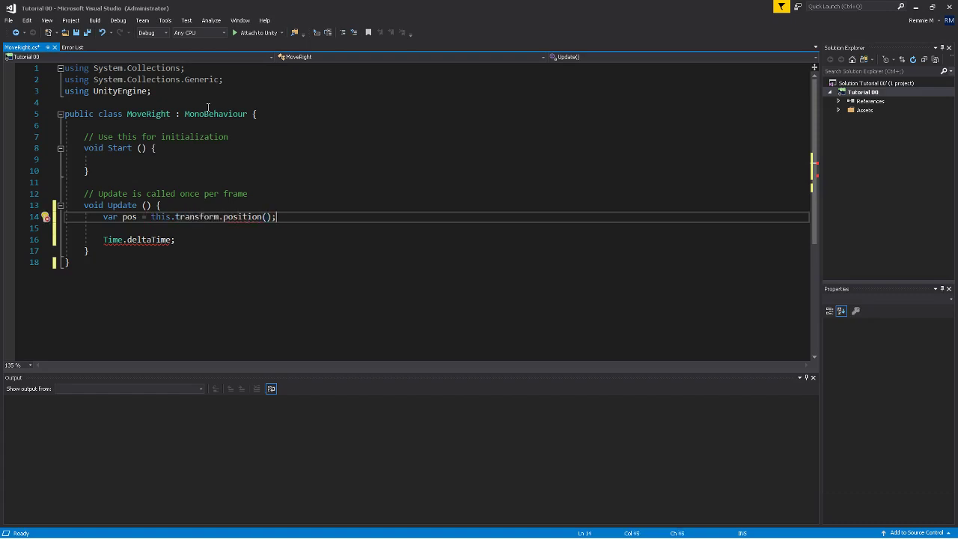
{"action": "key", "text": "BackSpace"}
{"action": "key", "text": "BackSpace"}
{"action": "key", "text": "BackSpace"}
{"action": "type", "text": ";"}
{"action": "key", "text": "Return"}
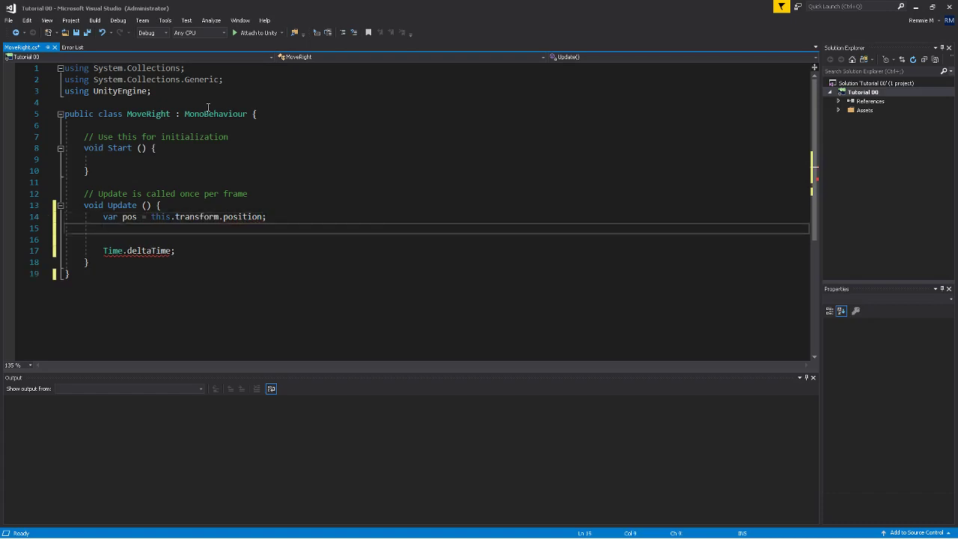
Turn the Time.deltaTime statement into pos.x += 2* Time.deltaTime; in the Update method
{"action": "key", "text": "Down"}
{"action": "key", "text": "Down"}
{"action": "type", "text": "pos.x "}
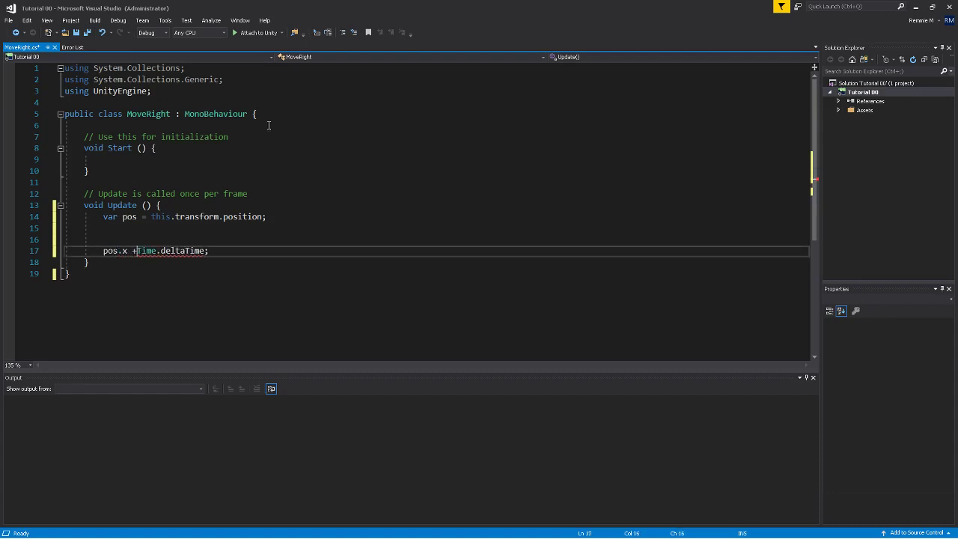
{"action": "type", "text": "+ = "}
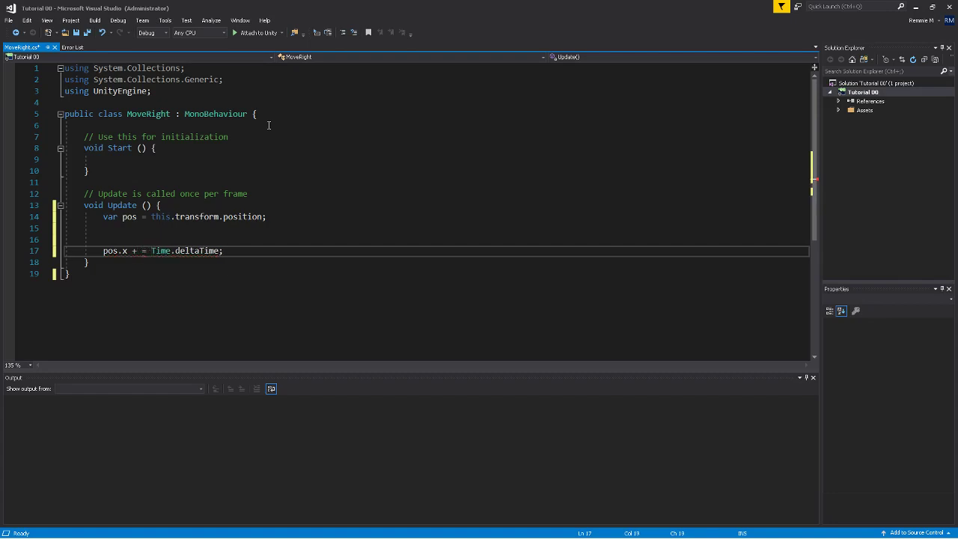
{"action": "type", "text": "2*"}
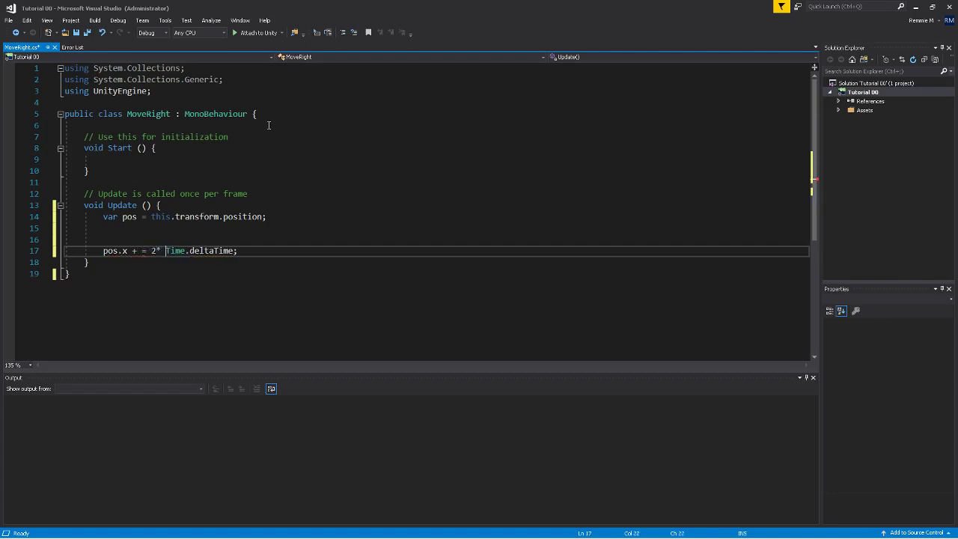
{"action": "key", "text": "Left"}
{"action": "key", "text": "Left"}
{"action": "key", "text": "Left"}
{"action": "key", "text": "Left"}
{"action": "key", "text": "Left"}
{"action": "key", "text": "BackSpace"}
{"action": "left_click", "coordinate": [252, 253]}
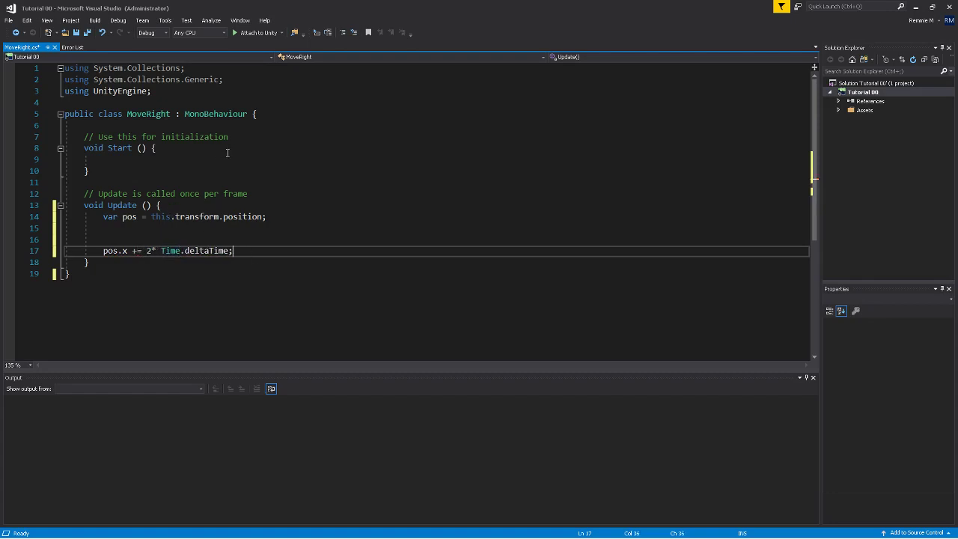
Remove the blank lines between the pos declaration and the pos.x statement in Update
{"action": "left_click_drag", "start_coordinate": [103, 252], "coordinate": [67, 237]}
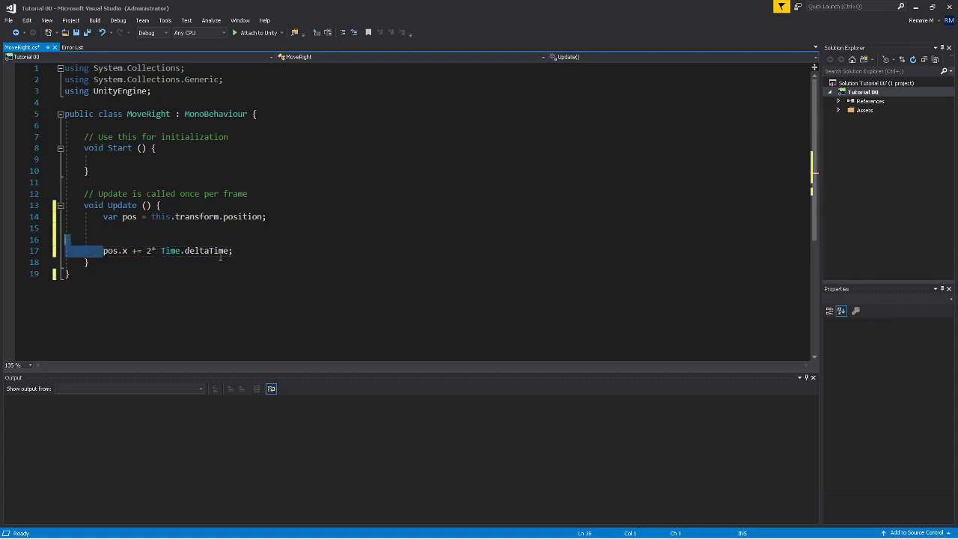
{"action": "key", "text": "BackSpace"}
{"action": "key", "text": "BackSpace"}
{"action": "key", "text": "BackSpace"}
{"action": "key", "text": "Return"}
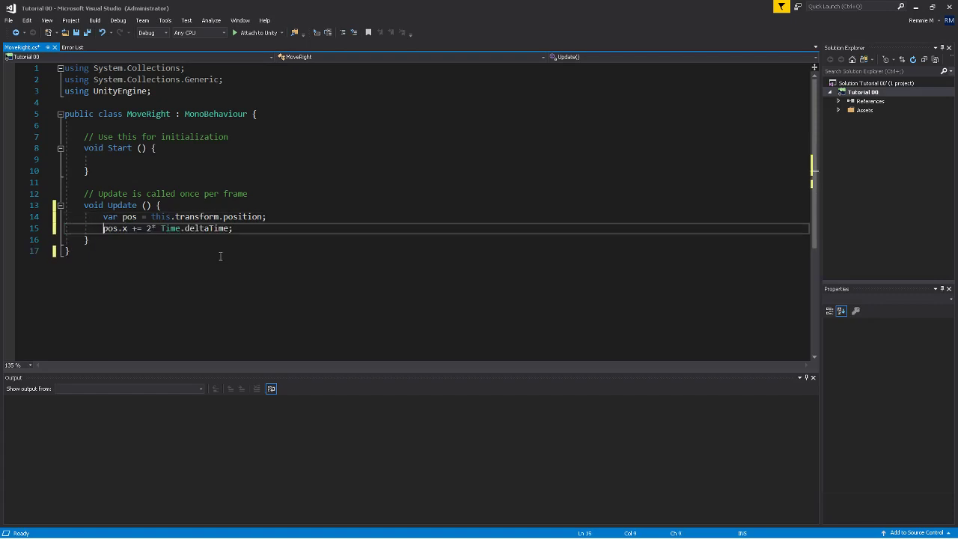
Examine the two statements in Update, the this keyword in the pos declaration and the MoveRight class name
{"action": "left_click", "coordinate": [252, 228]}
{"action": "left_click_drag", "start_coordinate": [104, 216], "coordinate": [233, 228]}
{"action": "left_click", "coordinate": [249, 229]}
{"action": "left_click_drag", "start_coordinate": [103, 216], "coordinate": [153, 217]}
{"action": "left_click", "coordinate": [316, 223]}
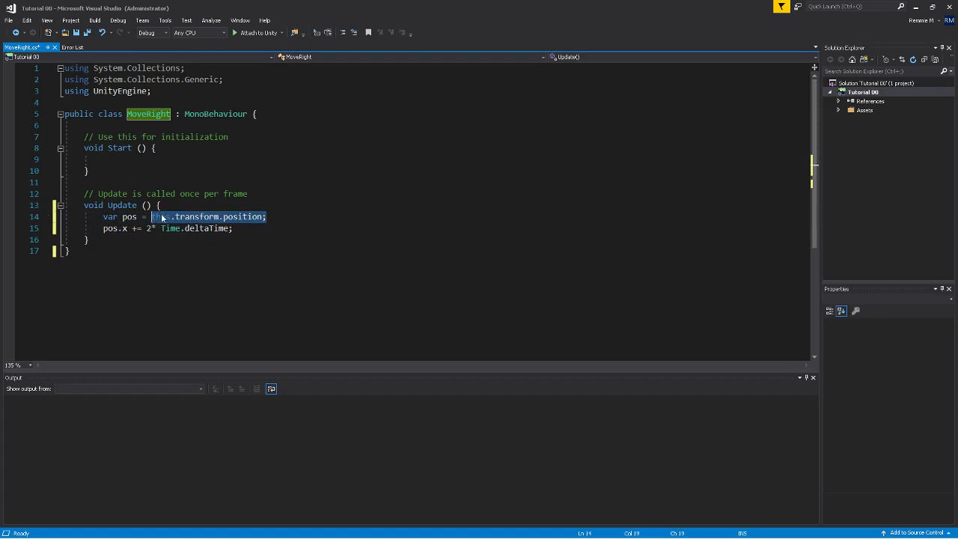
{"action": "left_click", "coordinate": [236, 194]}
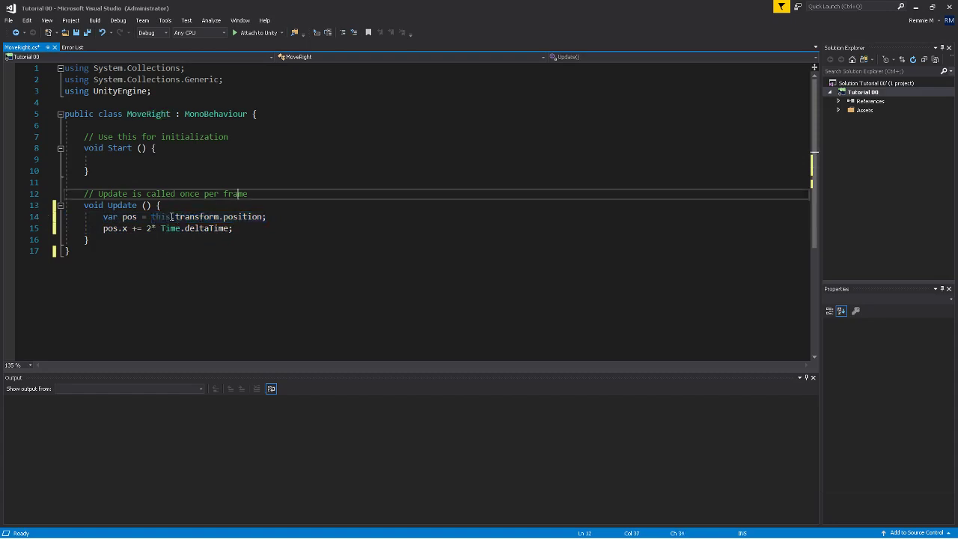
{"action": "double_click", "coordinate": [160, 216]}
{"action": "left_click_drag", "start_coordinate": [155, 216], "coordinate": [151, 216]}
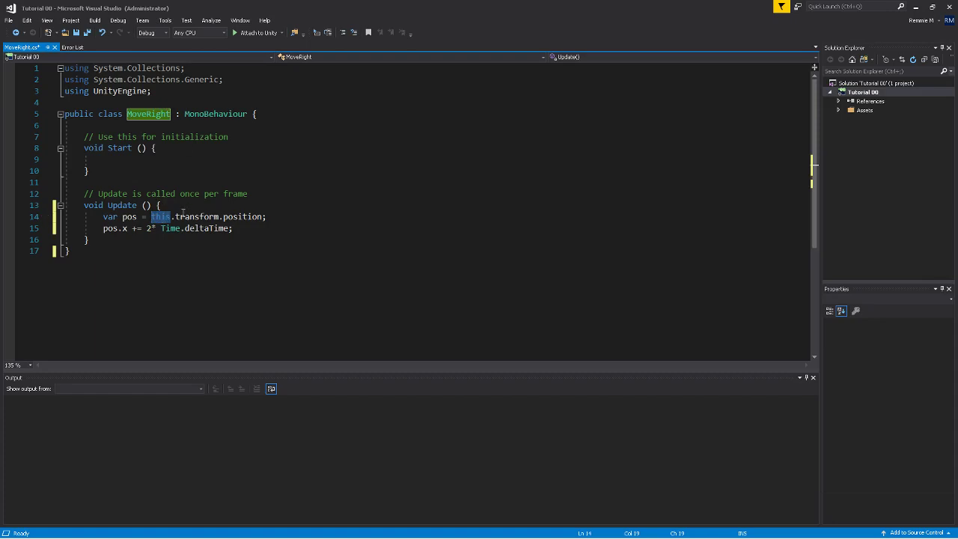
{"action": "left_click_drag", "start_coordinate": [83, 205], "coordinate": [143, 243]}
{"action": "left_click", "coordinate": [146, 242]}
{"action": "mouse_move", "coordinate": [163, 203]}
{"action": "left_mouse_down"}
{"action": "mouse_move", "coordinate": [202, 216]}
{"action": "mouse_move", "coordinate": [264, 217]}
{"action": "mouse_move", "coordinate": [151, 216]}
{"action": "left_mouse_up"}
{"action": "left_click", "coordinate": [111, 240]}
{"action": "left_click", "coordinate": [175, 194]}
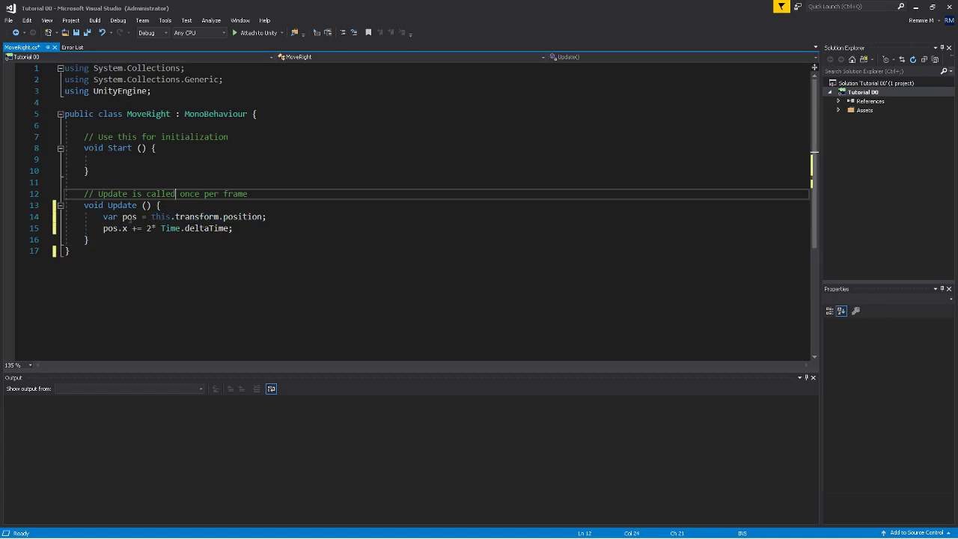
{"action": "left_click_drag", "start_coordinate": [84, 194], "coordinate": [126, 239]}
{"action": "left_click", "coordinate": [133, 250]}
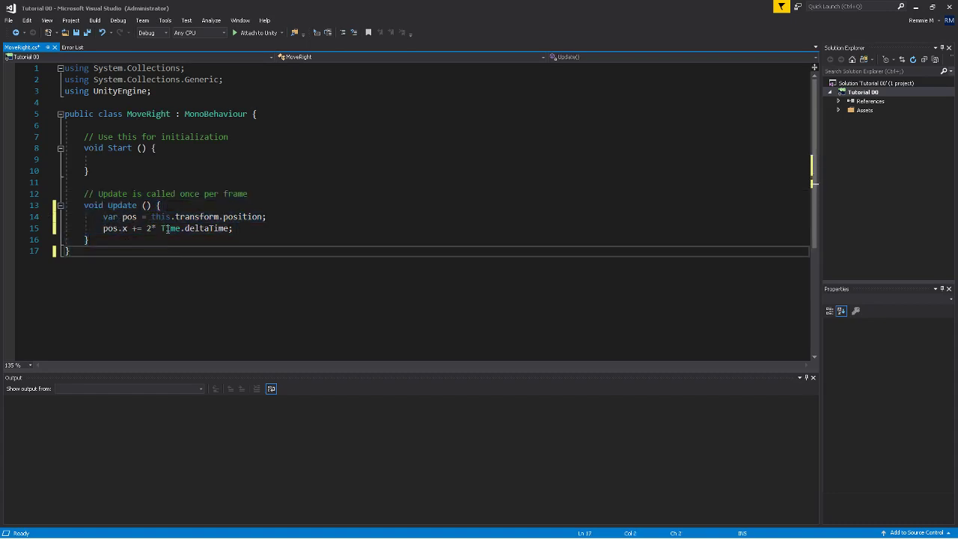
{"action": "double_click", "coordinate": [154, 217]}
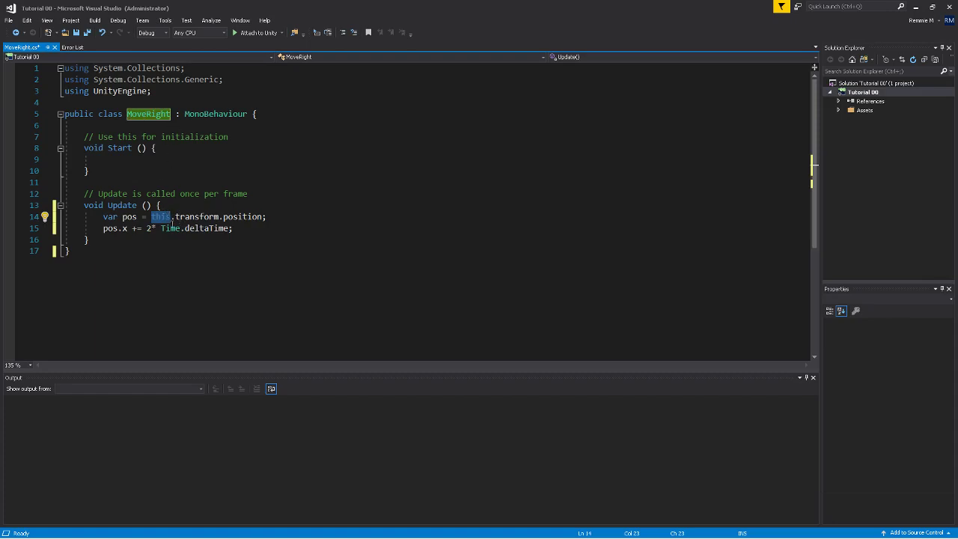
{"action": "left_click", "coordinate": [172, 219]}
{"action": "left_click", "coordinate": [169, 114]}
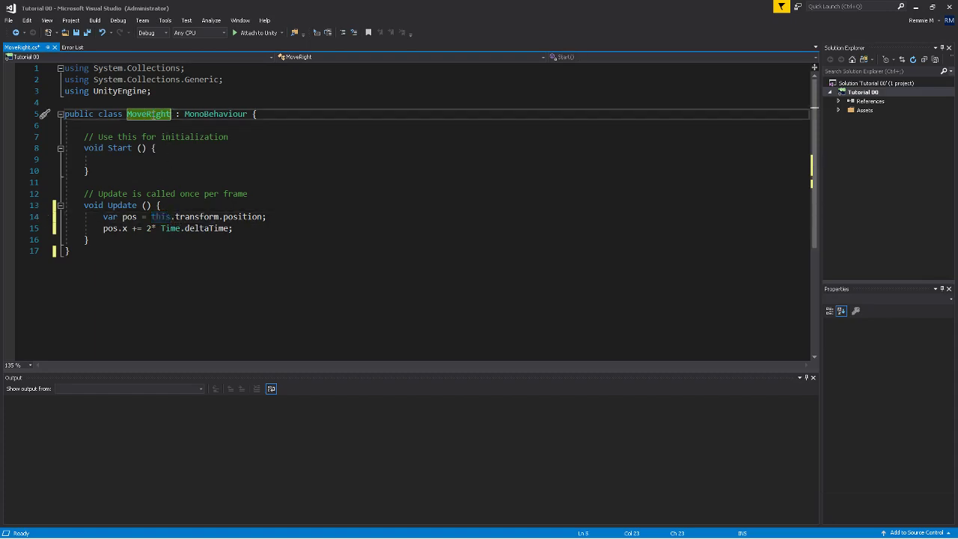
Examine the pos declaration and the pos.x statement in Update, along with the MoveRight script as a whole
{"action": "left_click", "coordinate": [181, 216]}
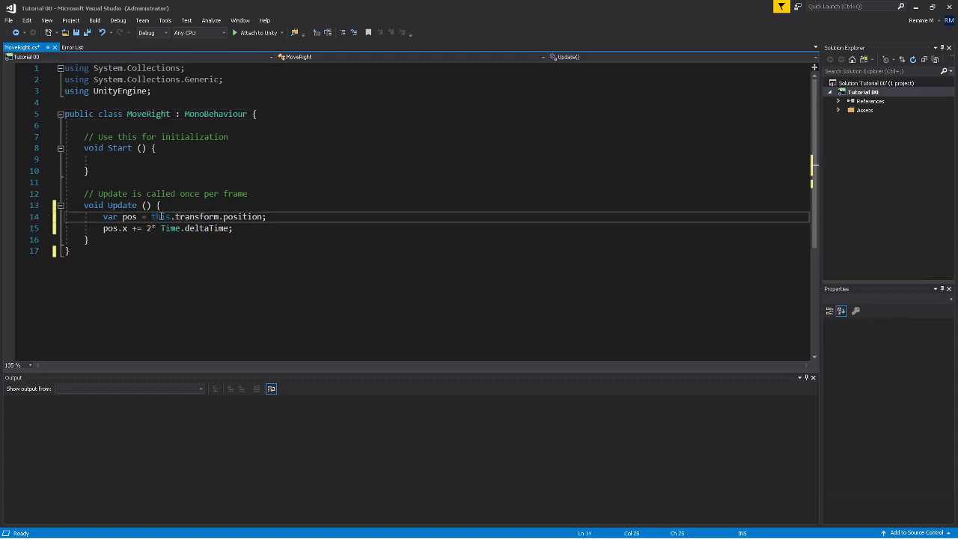
{"action": "left_click_drag", "start_coordinate": [152, 216], "coordinate": [110, 217]}
{"action": "key", "text": "End"}
{"action": "left_click", "coordinate": [234, 228]}
{"action": "left_click", "coordinate": [207, 205]}
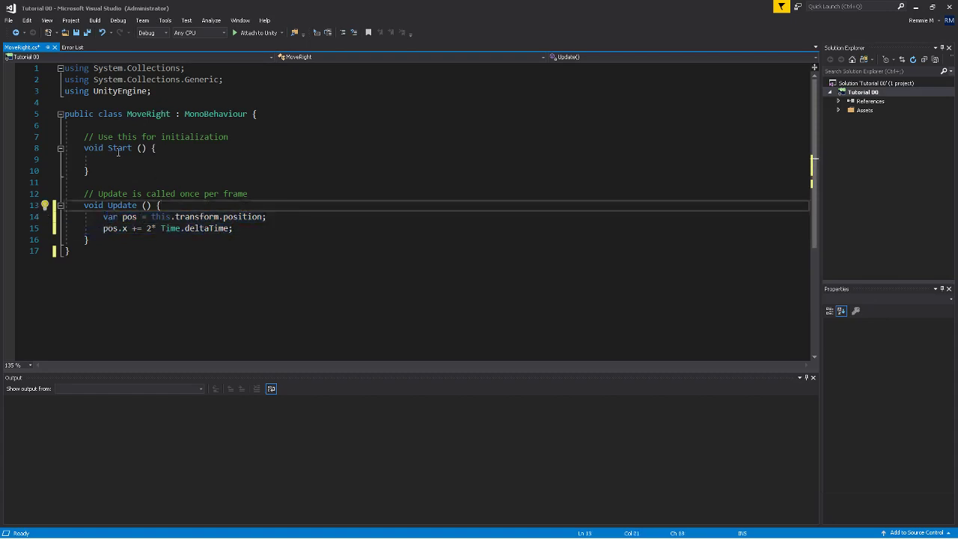
{"action": "left_click", "coordinate": [268, 230]}
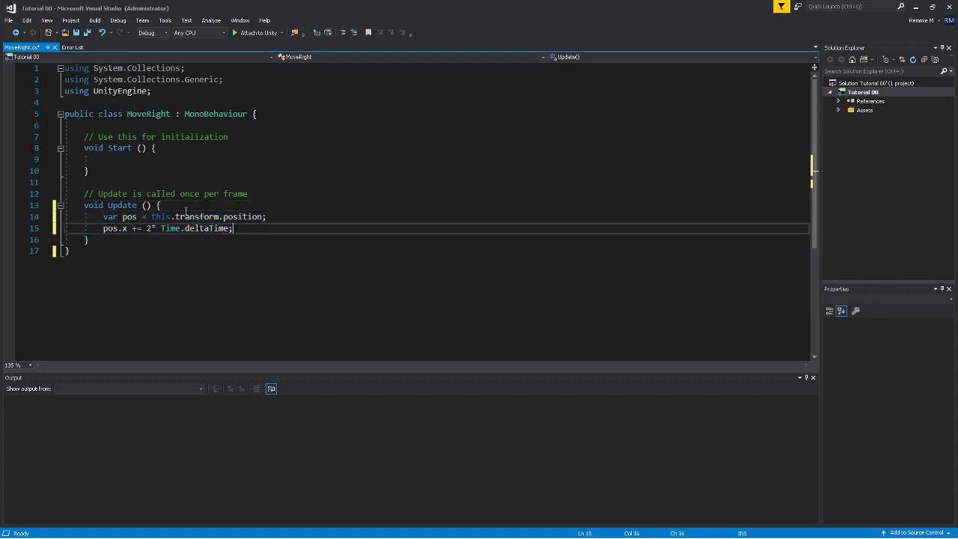
{"action": "left_click_drag", "start_coordinate": [105, 218], "coordinate": [244, 227]}
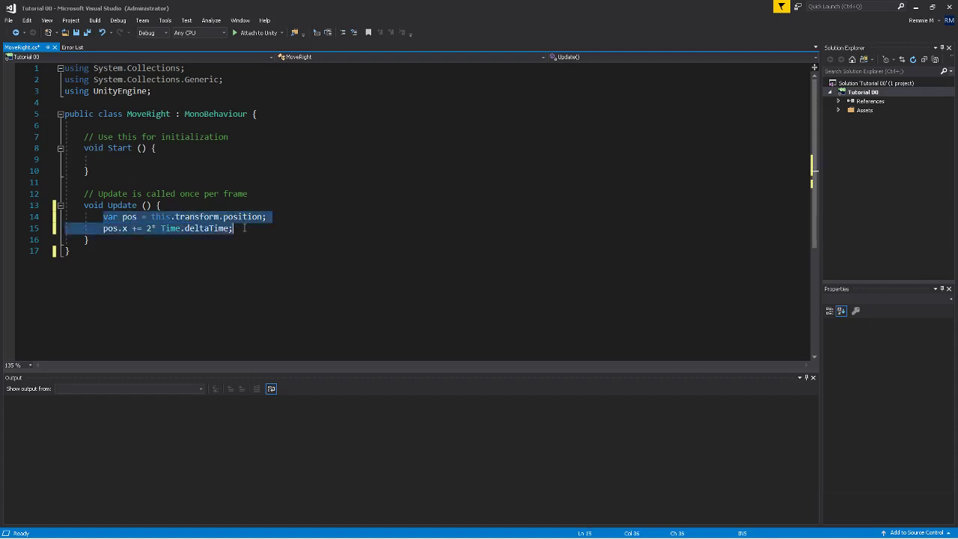
{"action": "left_click", "coordinate": [246, 228]}
{"action": "left_click_drag", "start_coordinate": [136, 255], "coordinate": [65, 68]}
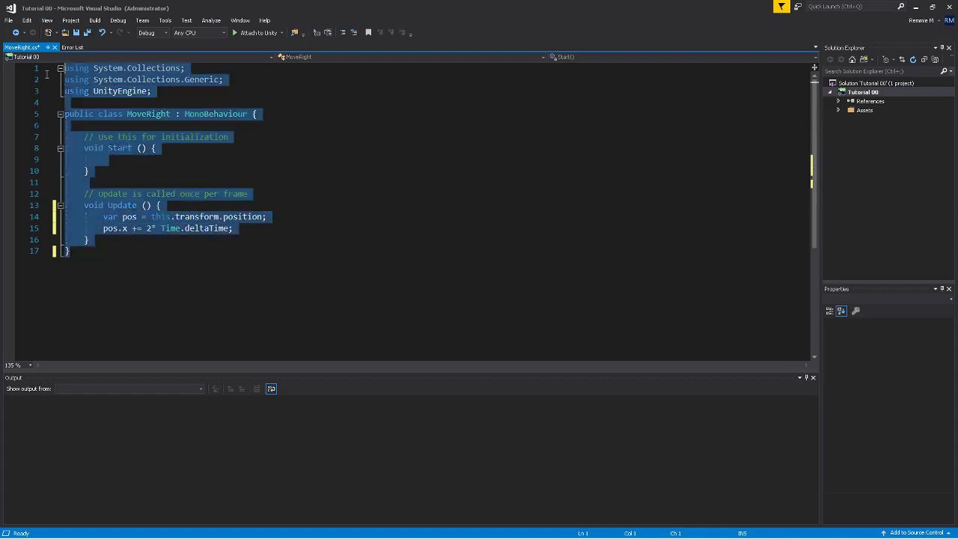
{"action": "left_click", "coordinate": [146, 253]}
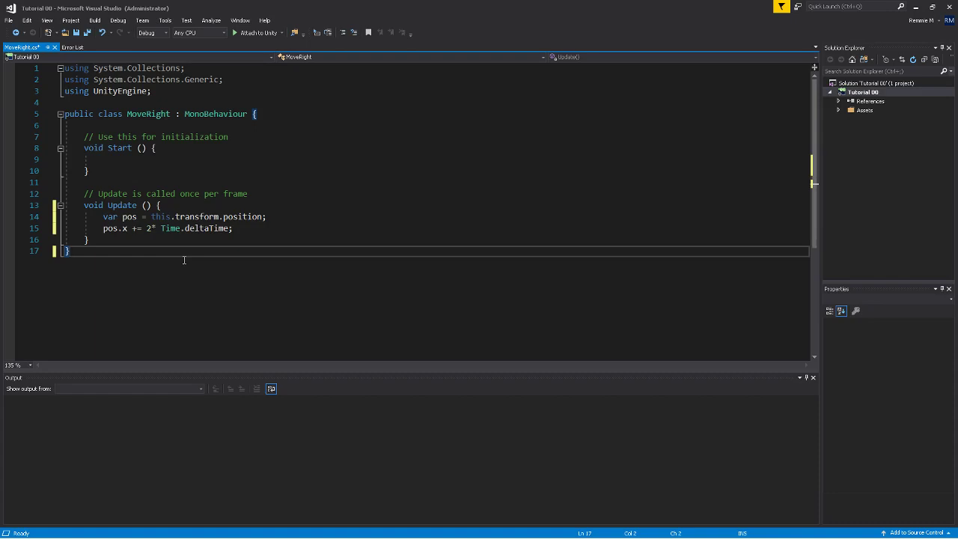
Study how the pos variable takes its value from this.transform.position and how the pos.x statement changes it
{"action": "left_click", "coordinate": [250, 230]}
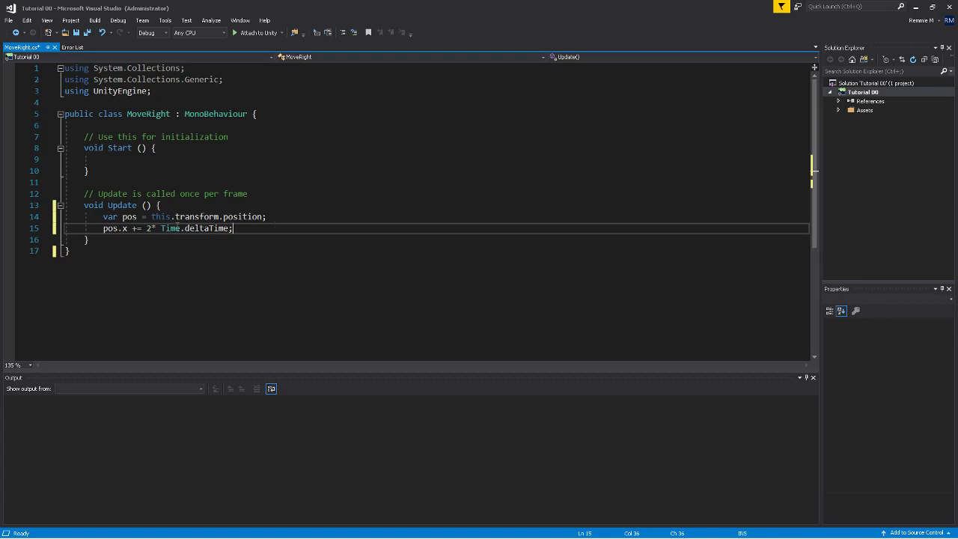
{"action": "left_click_drag", "start_coordinate": [104, 219], "coordinate": [273, 229]}
{"action": "left_click", "coordinate": [272, 229]}
{"action": "left_click_drag", "start_coordinate": [104, 229], "coordinate": [261, 229]}
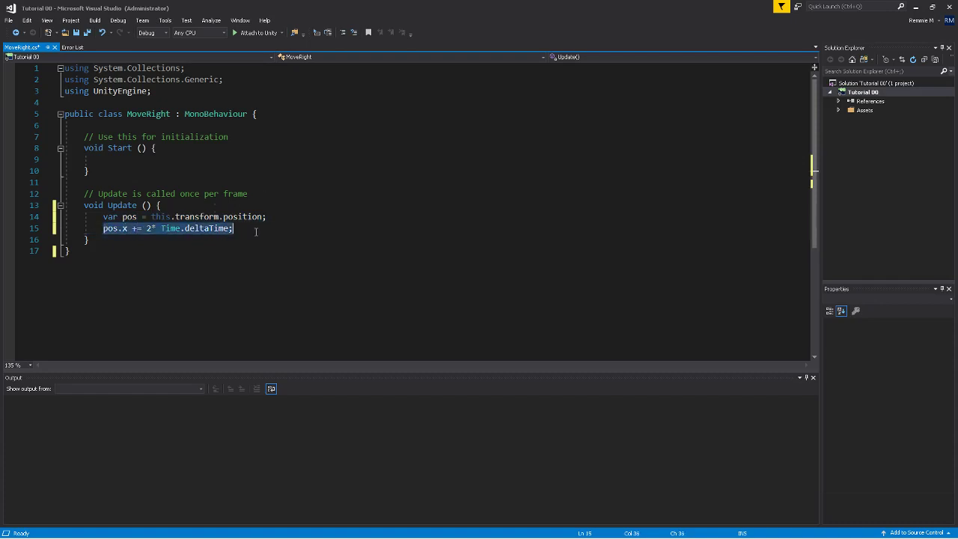
{"action": "left_click", "coordinate": [272, 229]}
{"action": "left_click_drag", "start_coordinate": [104, 229], "coordinate": [212, 229]}
{"action": "left_click", "coordinate": [139, 217]}
{"action": "double_click", "coordinate": [139, 216]}
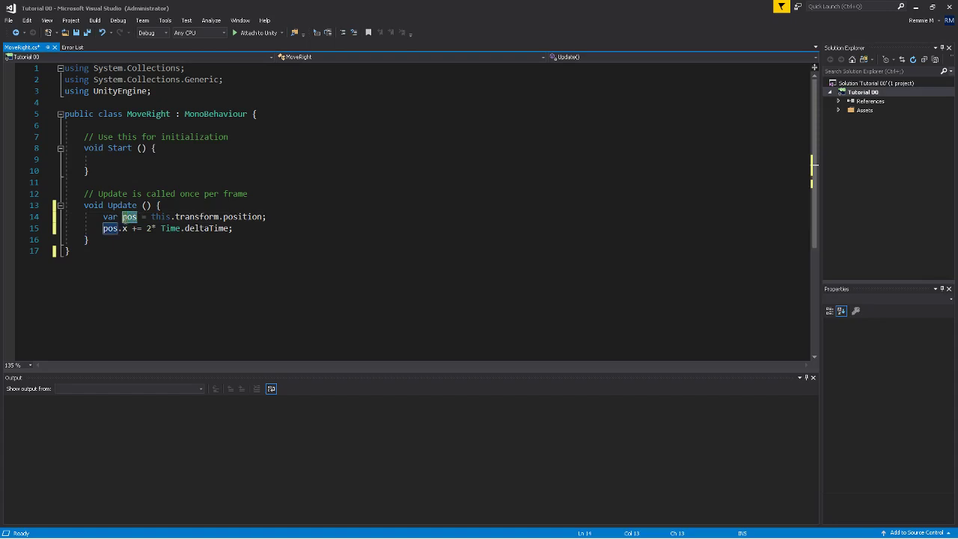
{"action": "left_click_drag", "start_coordinate": [152, 216], "coordinate": [266, 216]}
{"action": "left_click", "coordinate": [128, 217]}
{"action": "left_click_drag", "start_coordinate": [147, 216], "coordinate": [267, 217]}
{"action": "left_click", "coordinate": [270, 216]}
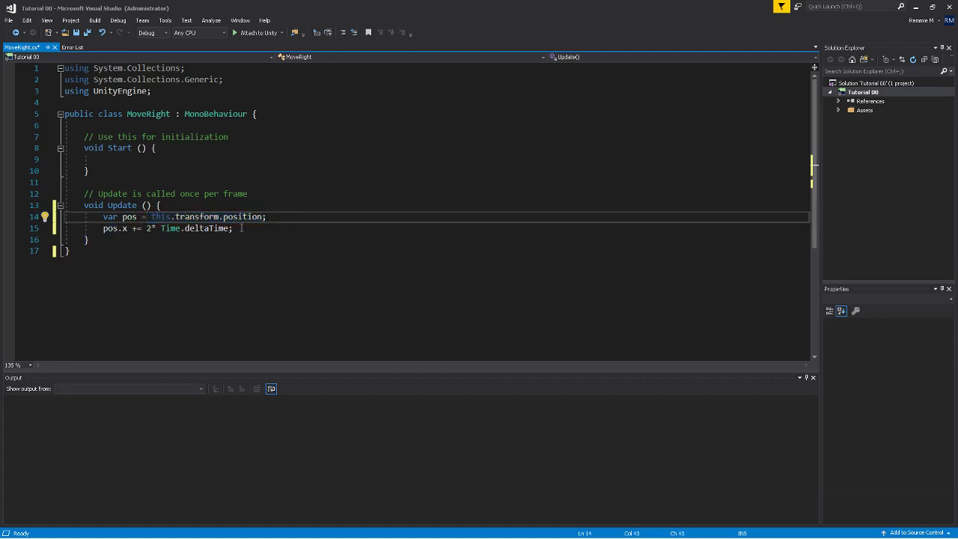
{"action": "left_click", "coordinate": [232, 227]}
{"action": "mouse_move", "coordinate": [152, 216]}
{"action": "left_mouse_down"}
{"action": "mouse_move", "coordinate": [265, 216]}
{"action": "mouse_move", "coordinate": [152, 216]}
{"action": "left_mouse_up"}
{"action": "left_click", "coordinate": [275, 216]}
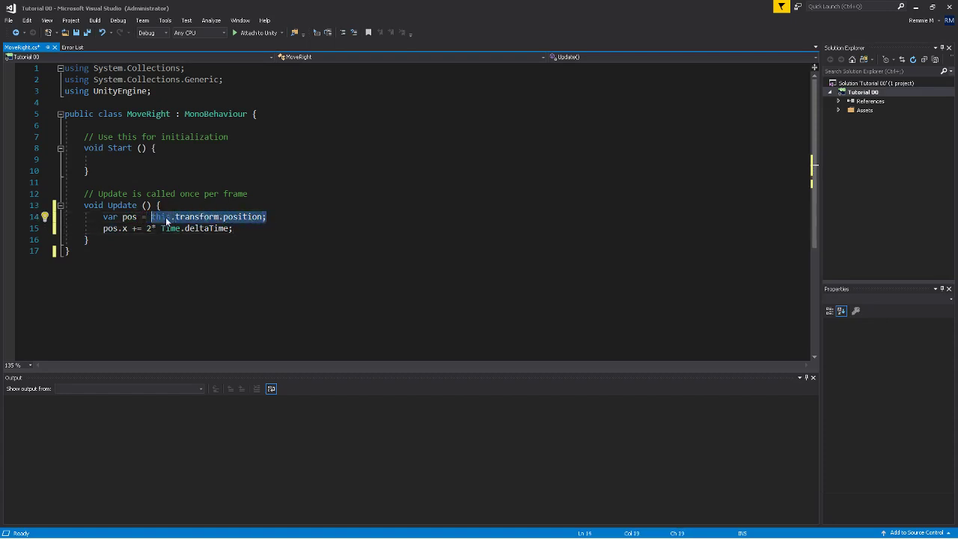
{"action": "left_click", "coordinate": [238, 228]}
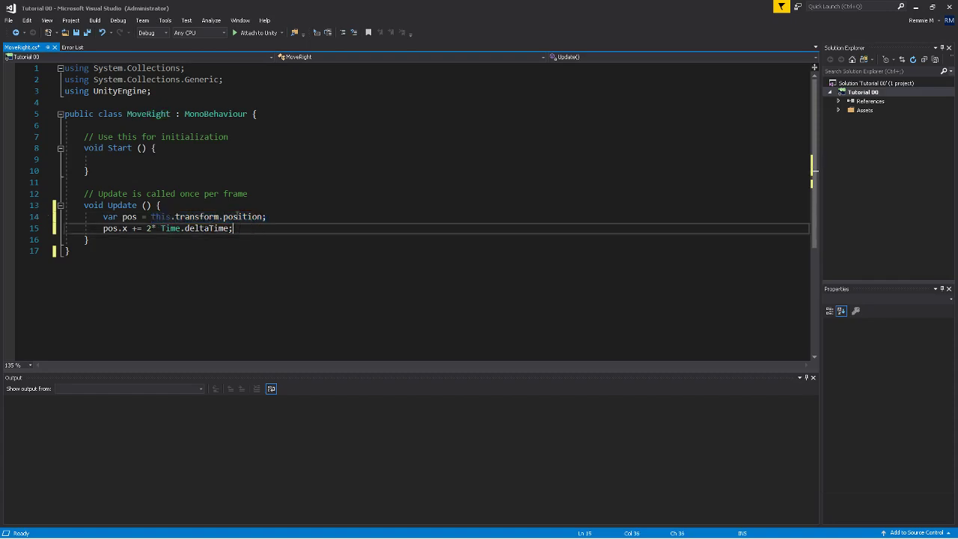
{"action": "left_click_drag", "start_coordinate": [266, 216], "coordinate": [152, 216]}
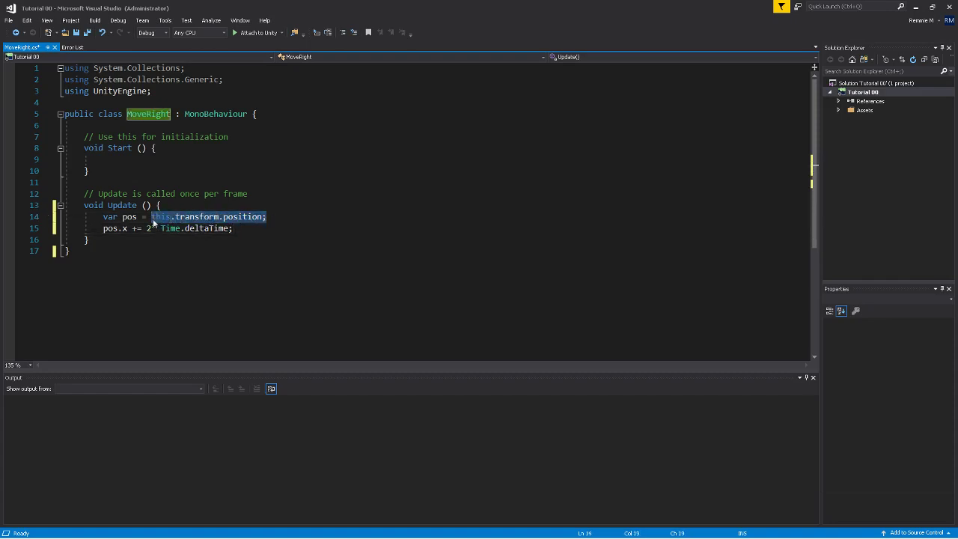
Add the statement this.transform.position = pos; on a new line below the pos.x statement in Update
{"action": "left_click", "coordinate": [238, 228]}
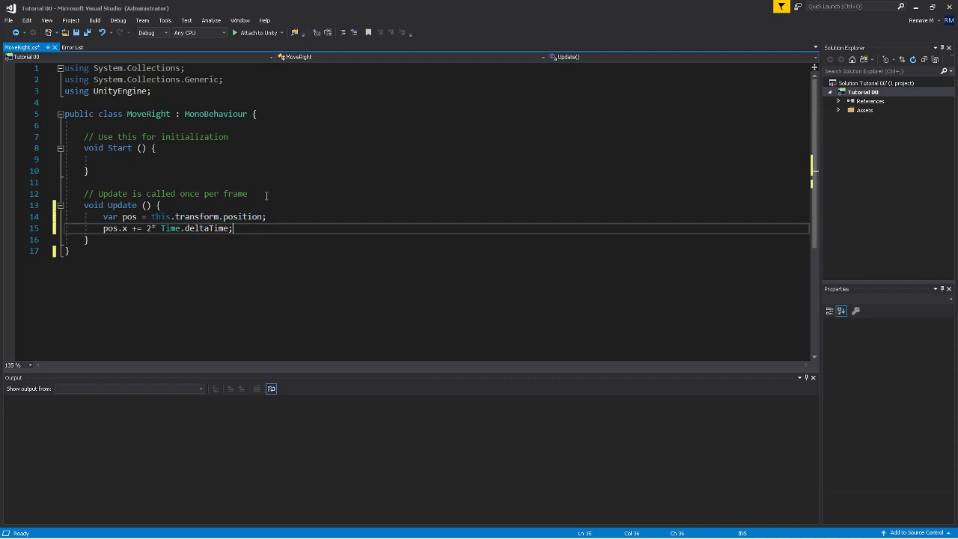
{"action": "key", "text": "Return"}
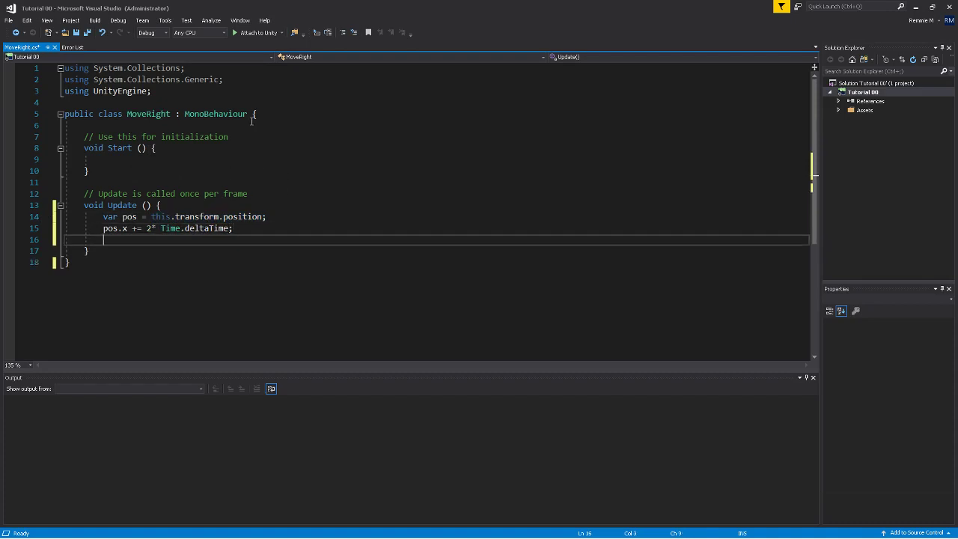
{"action": "type", "text": "this.transform.position = pos"}
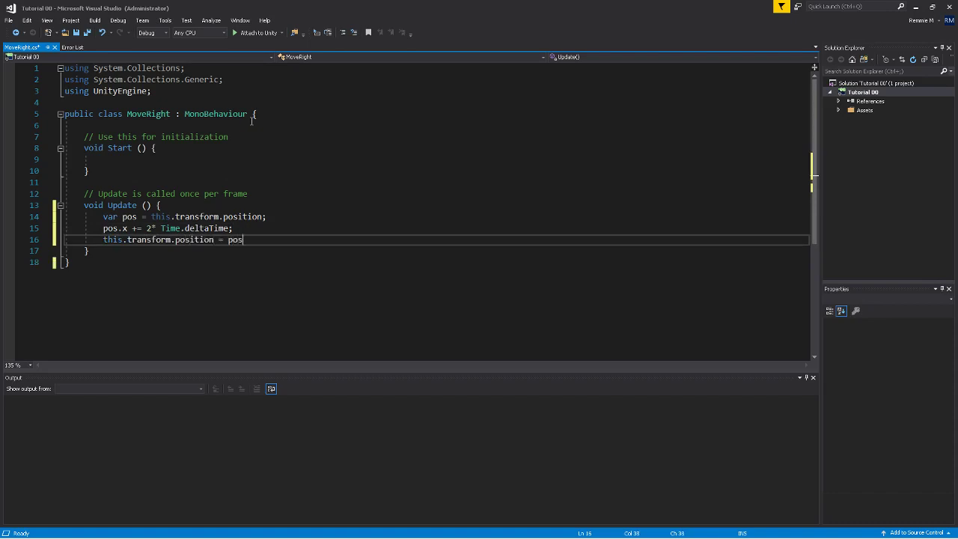
{"action": "type", "text": ";"}
Insert the comment //Re - Assignment. on its own line above the this.transform.position = pos; statement
{"action": "left_click", "coordinate": [267, 228]}
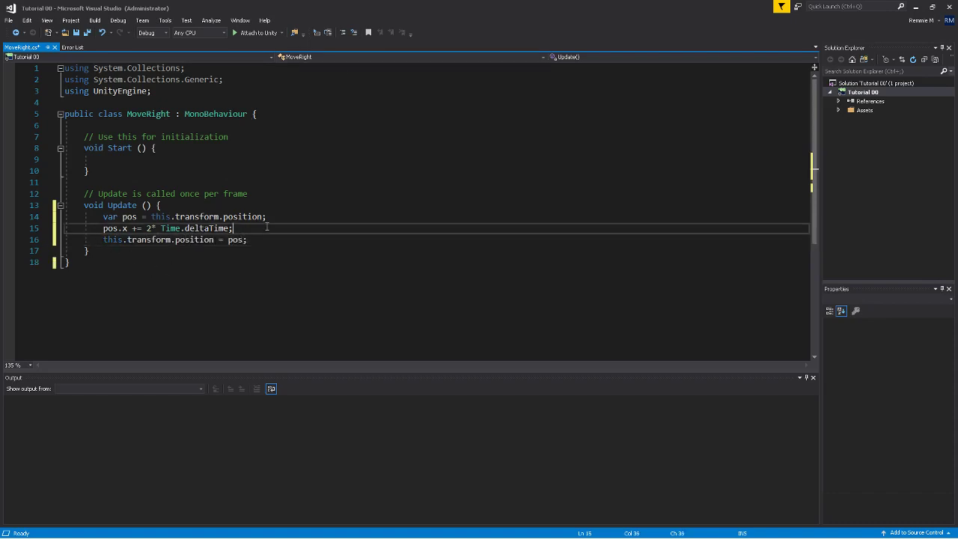
{"action": "key", "text": "Return"}
{"action": "type", "text": "//Re  Assignment."}
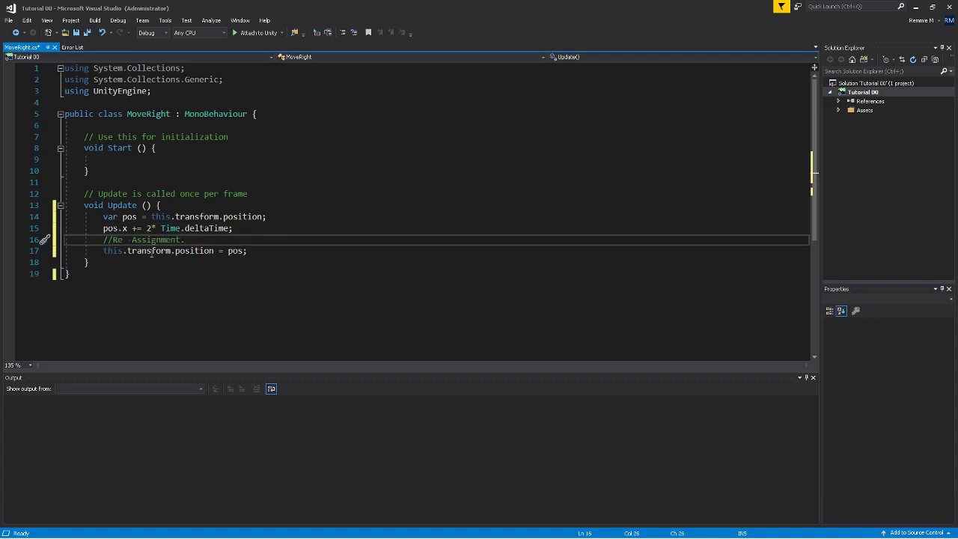
{"action": "left_click", "coordinate": [127, 239]}
{"action": "type", "text": "-"}
Compare the reassignment line with the pos.x statement and the this.transform.position expression in the pos declaration
{"action": "mouse_move", "coordinate": [108, 251]}
{"action": "left_mouse_down"}
{"action": "mouse_move", "coordinate": [262, 249]}
{"action": "mouse_move", "coordinate": [104, 251]}
{"action": "left_mouse_up"}
{"action": "left_click", "coordinate": [120, 228]}
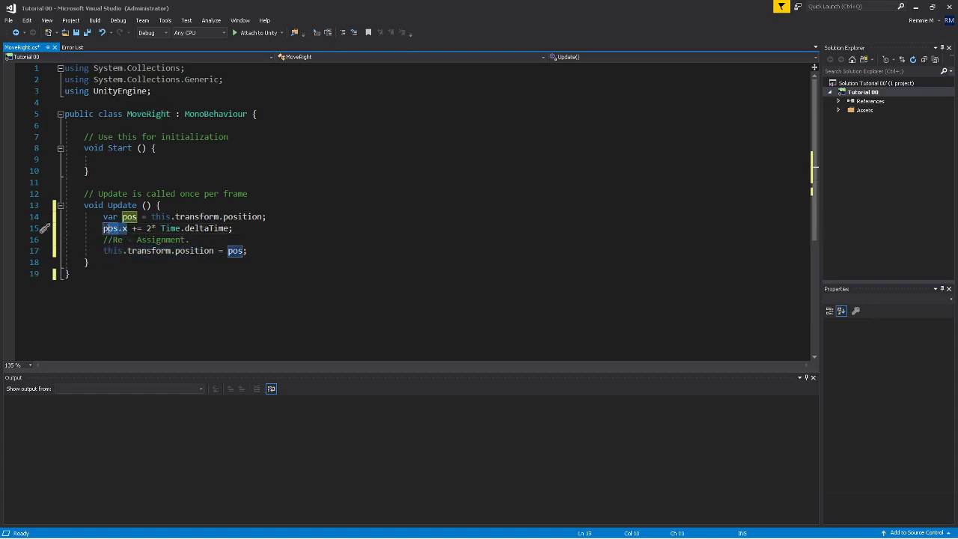
{"action": "key", "text": "Up"}
{"action": "left_click", "coordinate": [155, 228]}
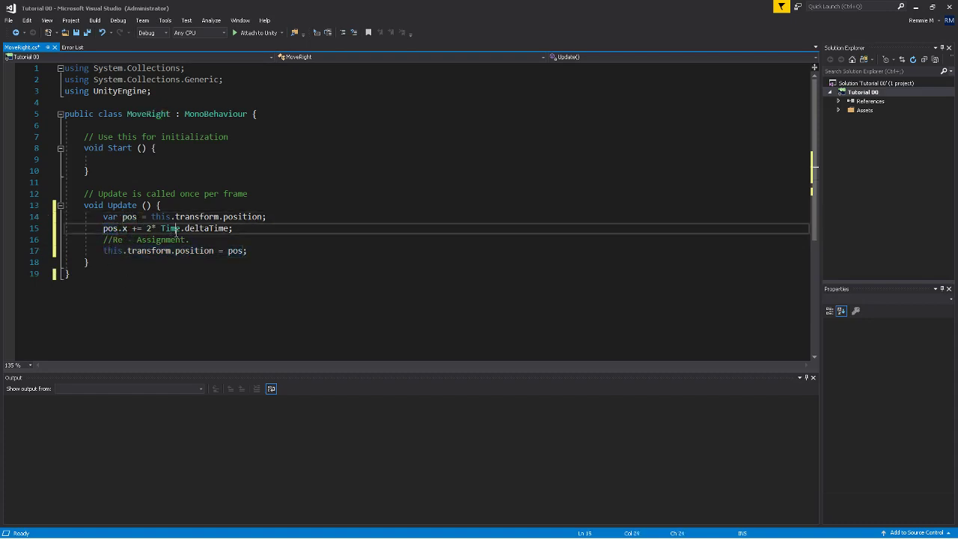
{"action": "left_click_drag", "start_coordinate": [152, 216], "coordinate": [266, 216]}
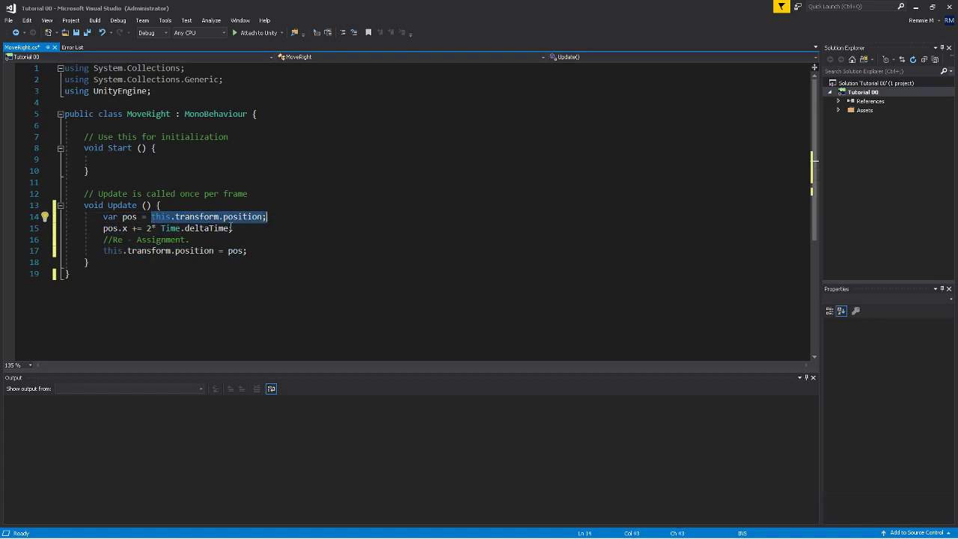
{"action": "key", "text": "Down"}
{"action": "key", "text": "Down"}
{"action": "key", "text": "Down"}
{"action": "key", "text": "Down"}
{"action": "key", "text": "Down"}
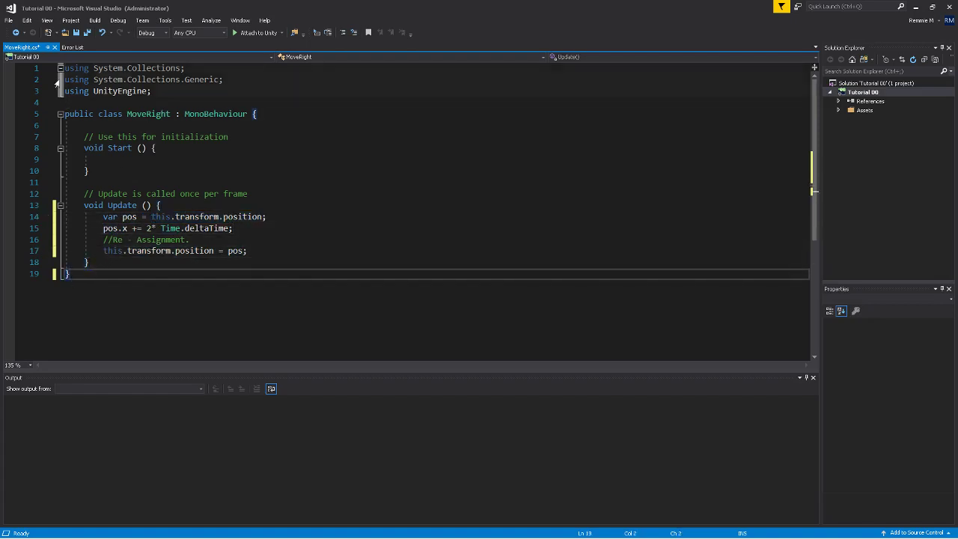
Review the whole script, the complete Update method and its closing reassignment statement
{"action": "left_click_drag", "start_coordinate": [64, 68], "coordinate": [197, 274]}
{"action": "left_click", "coordinate": [198, 275]}
{"action": "left_click_drag", "start_coordinate": [122, 269], "coordinate": [84, 194]}
{"action": "left_click", "coordinate": [97, 275]}
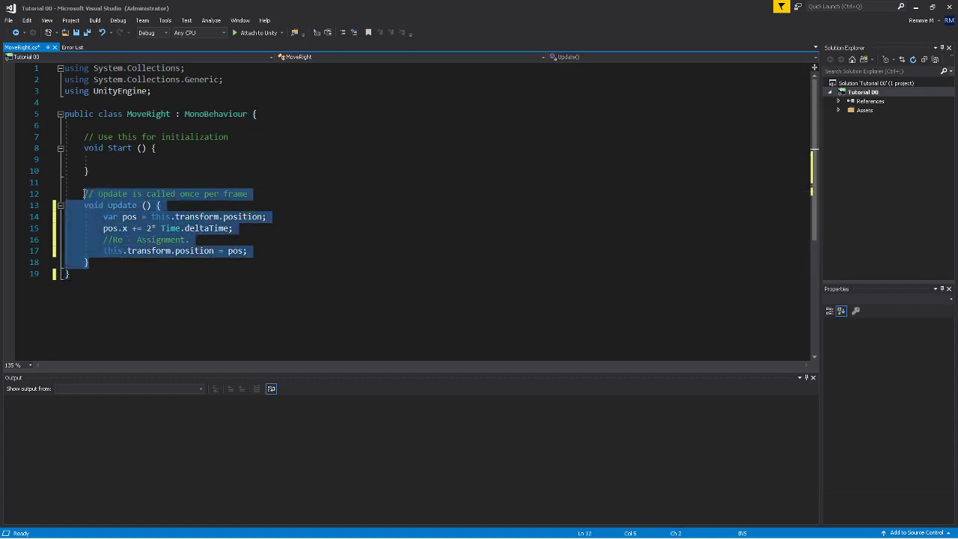
{"action": "left_click", "coordinate": [164, 164]}
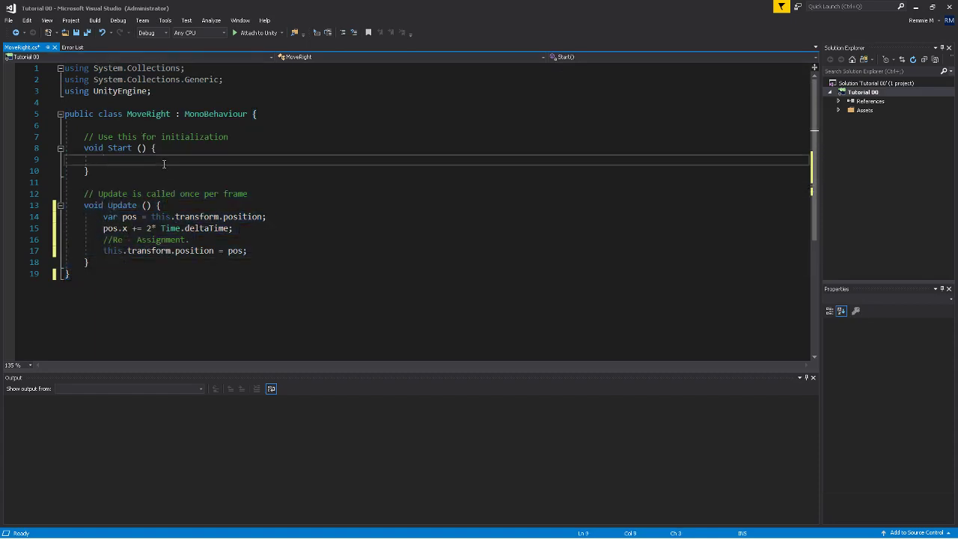
{"action": "left_click", "coordinate": [115, 262]}
{"action": "left_click", "coordinate": [147, 269]}
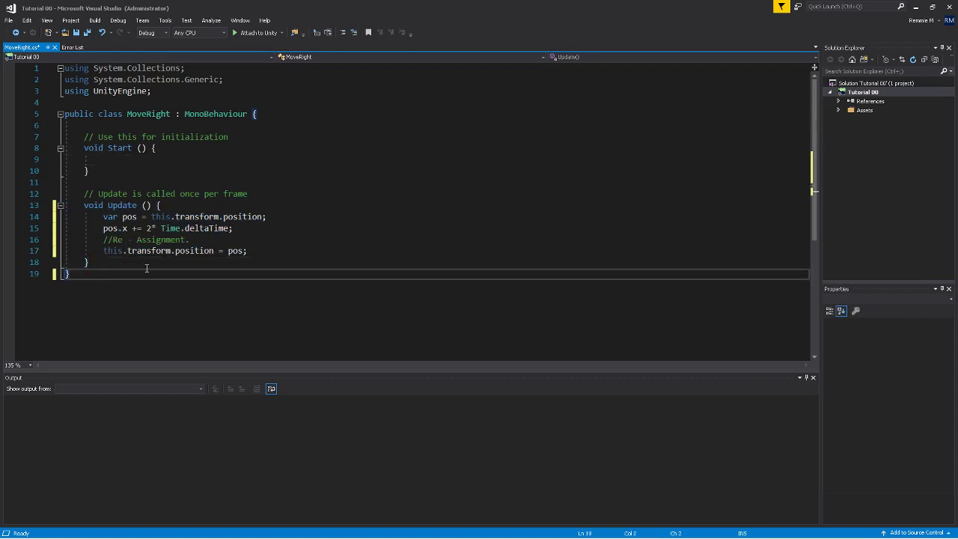
{"action": "left_click_drag", "start_coordinate": [102, 251], "coordinate": [238, 253]}
{"action": "left_click", "coordinate": [244, 255]}
{"action": "left_click", "coordinate": [143, 281]}
Save the MoveRight script and check the contents of the project's Assets folder
{"action": "left_click", "coordinate": [76, 33]}
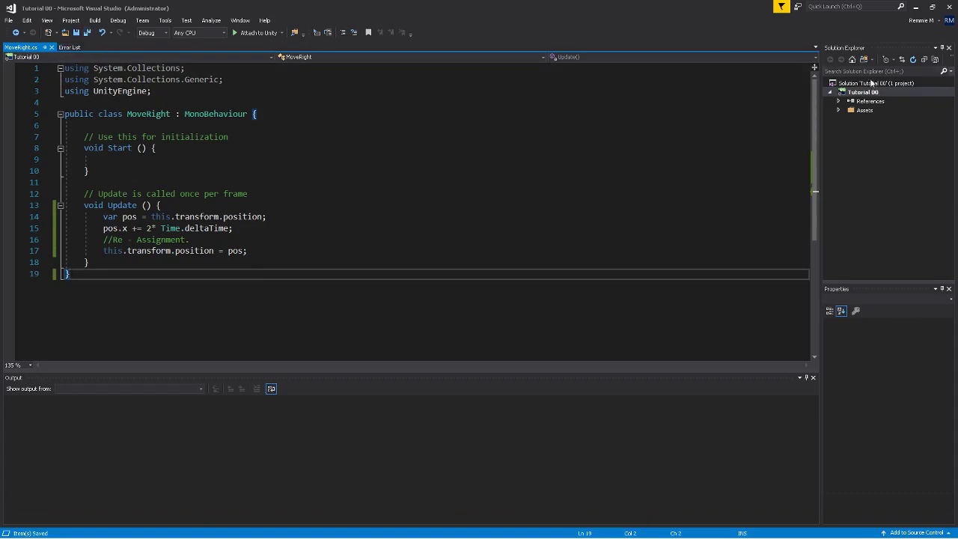
{"action": "left_click", "coordinate": [838, 110]}
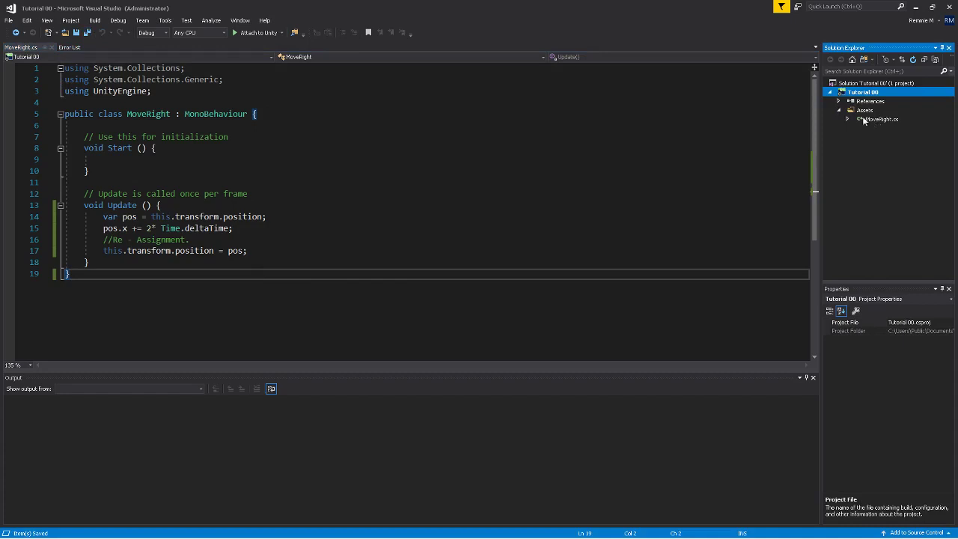
{"action": "left_click", "coordinate": [839, 110]}
{"action": "left_click", "coordinate": [839, 110]}
{"action": "left_click", "coordinate": [838, 110]}
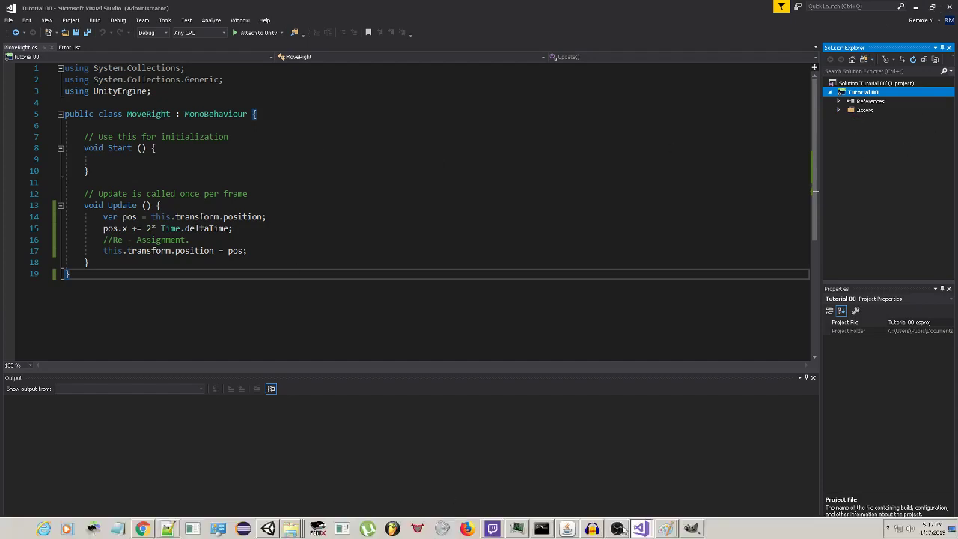
Switch to Unity, run the scene while following the Main Camera's movement, and stop play mode
{"action": "left_click", "coordinate": [267, 528]}
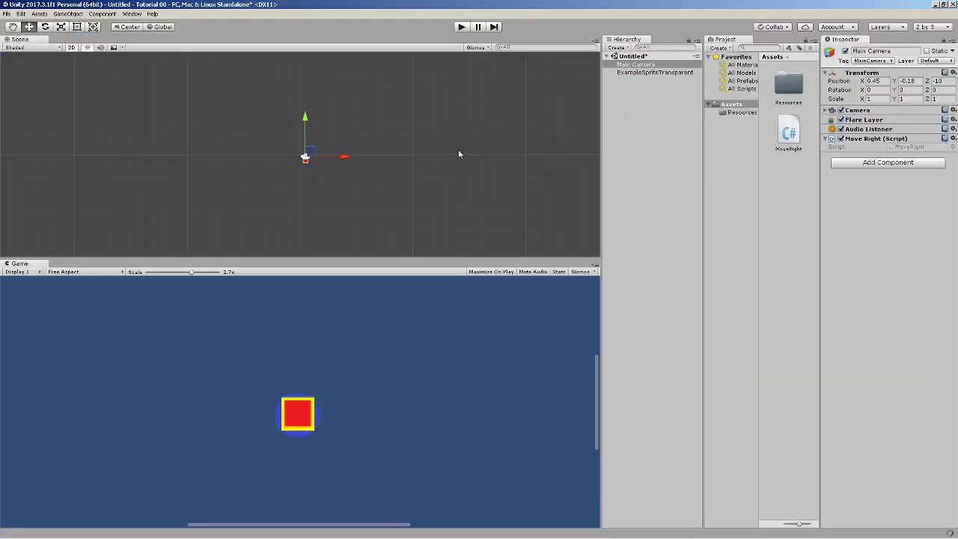
{"action": "left_click", "coordinate": [460, 30]}
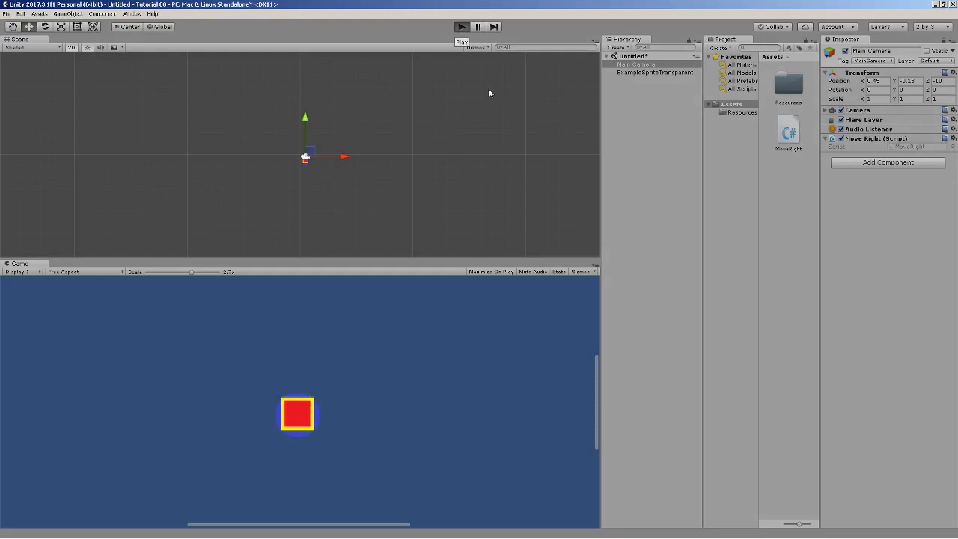
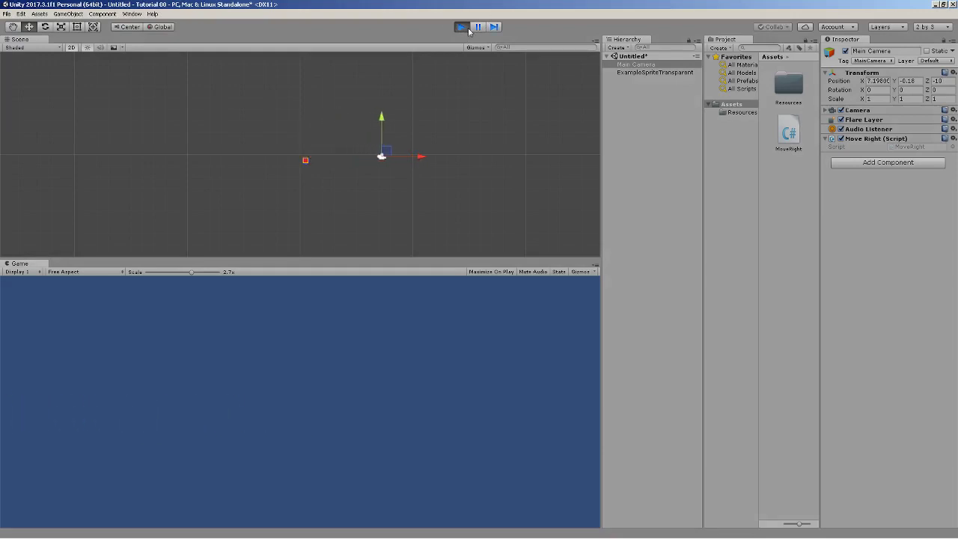
{"action": "double_click", "coordinate": [634, 65]}
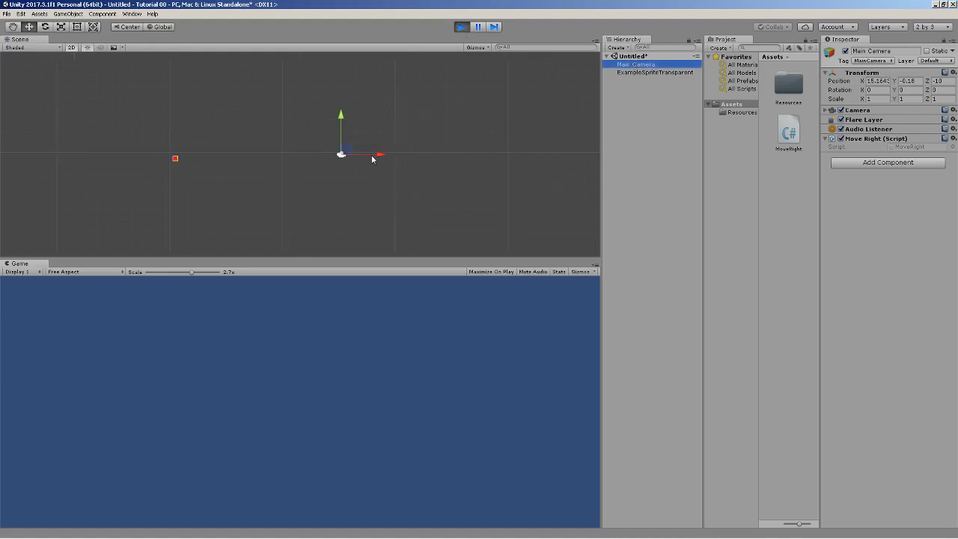
{"action": "scroll", "coordinate": [361, 157], "scroll_direction": "up", "scroll_amount": 2}
{"action": "scroll", "coordinate": [392, 161], "scroll_direction": "up", "scroll_amount": 2}
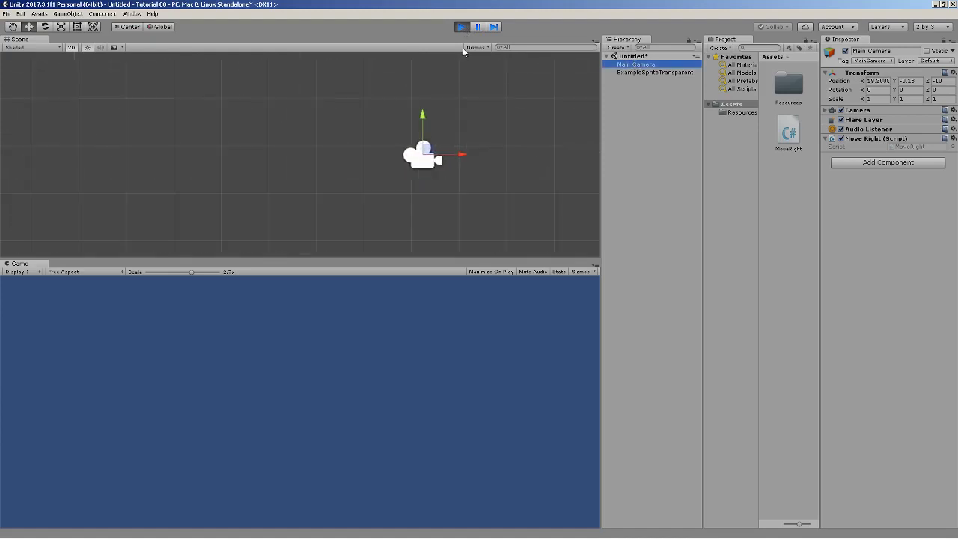
{"action": "left_click", "coordinate": [462, 28]}
{"action": "scroll", "coordinate": [421, 330], "scroll_direction": "down", "scroll_amount": 5}
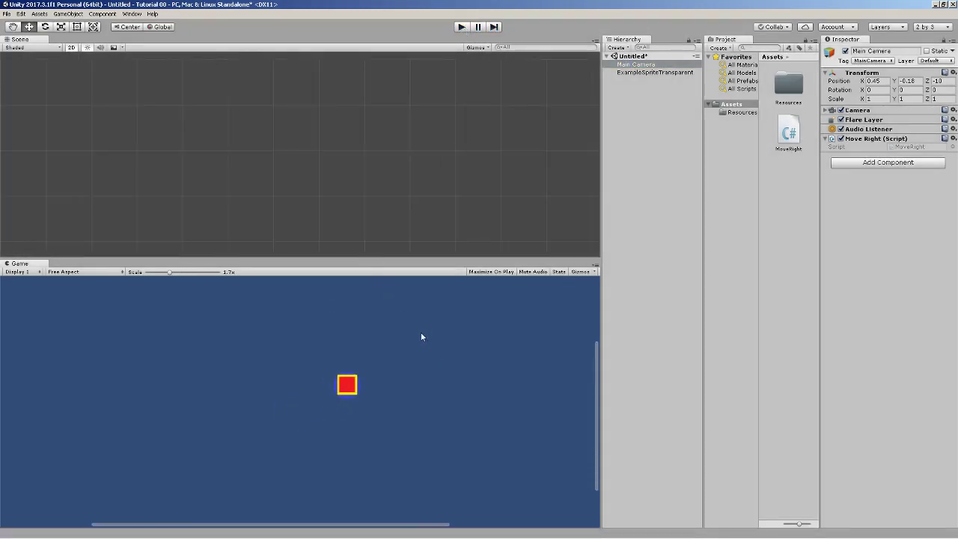
{"action": "scroll", "coordinate": [428, 330], "scroll_direction": "down", "scroll_amount": 1}
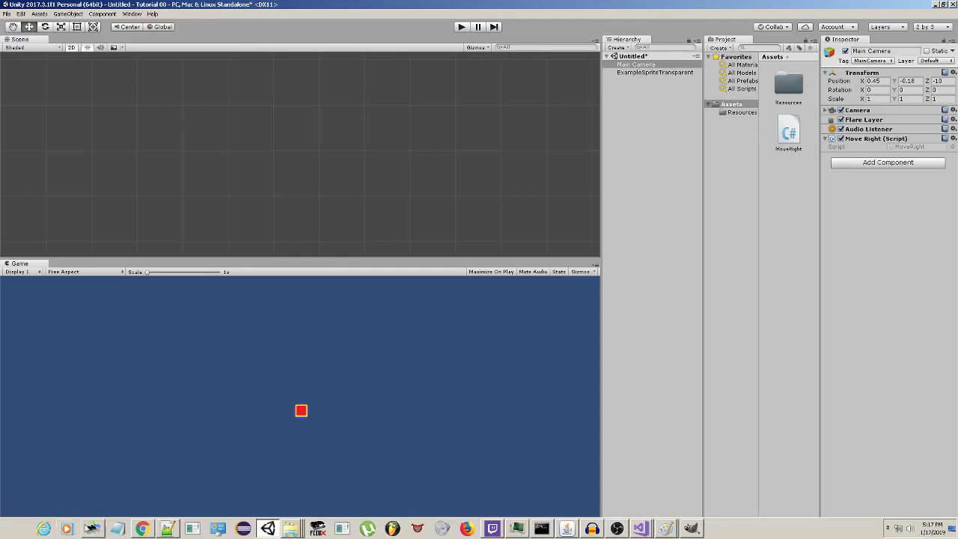
Switch to Chrome and run an image search for "mario background images" in a new tab
{"action": "left_click", "coordinate": [149, 529]}
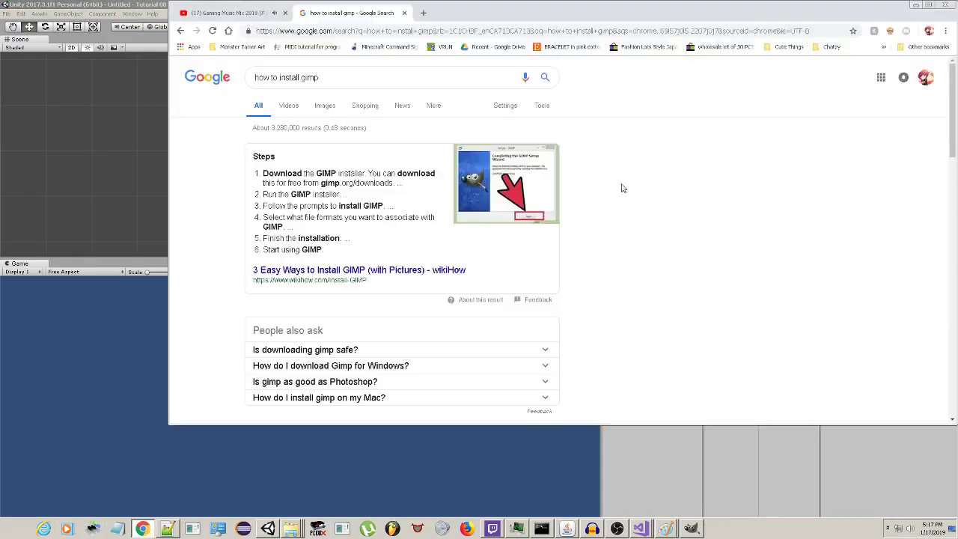
{"action": "left_click", "coordinate": [427, 16]}
{"action": "type", "text": "m"}
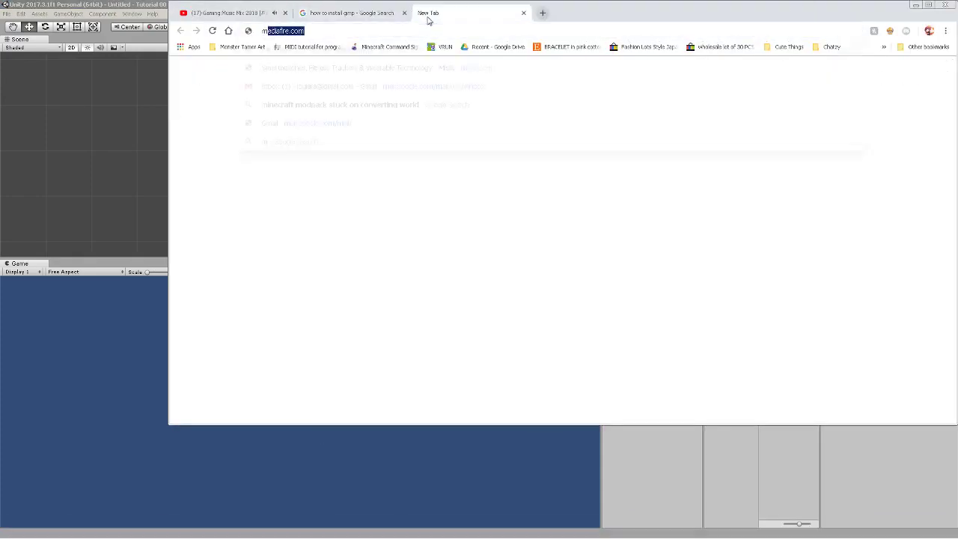
{"action": "type", "text": "ario background images"}
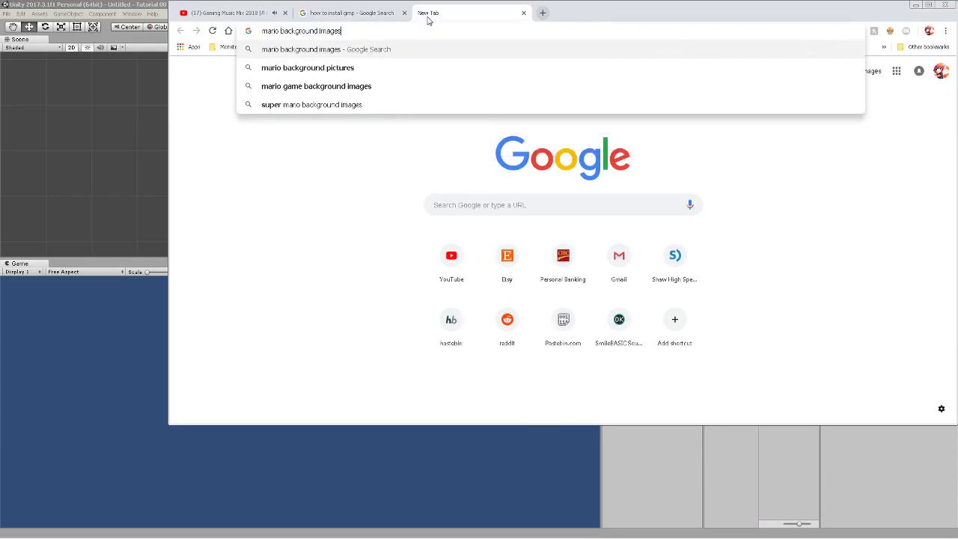
{"action": "key", "text": "Return"}
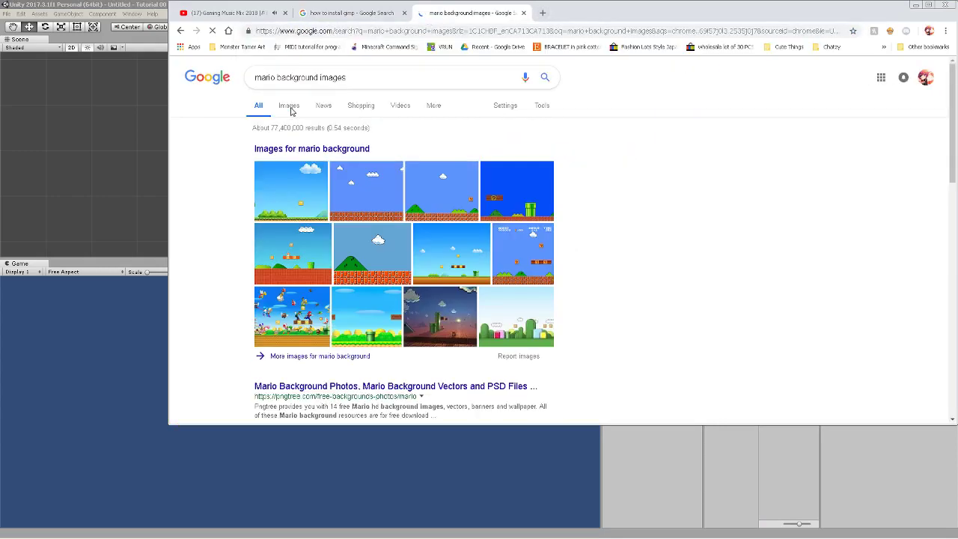
{"action": "left_click", "coordinate": [291, 106]}
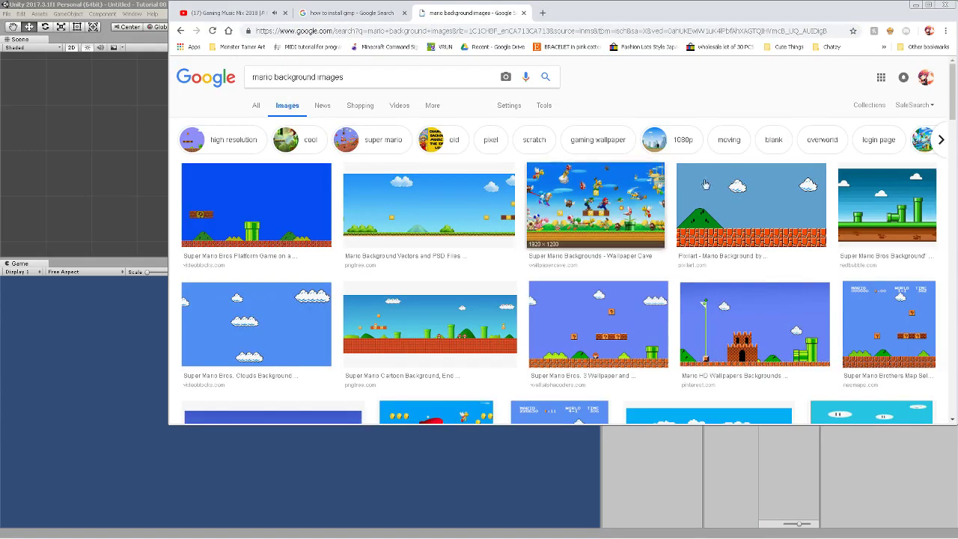
Open the Pngtree Mario background result and examine the download page of its super mario background
{"action": "left_click", "coordinate": [445, 185]}
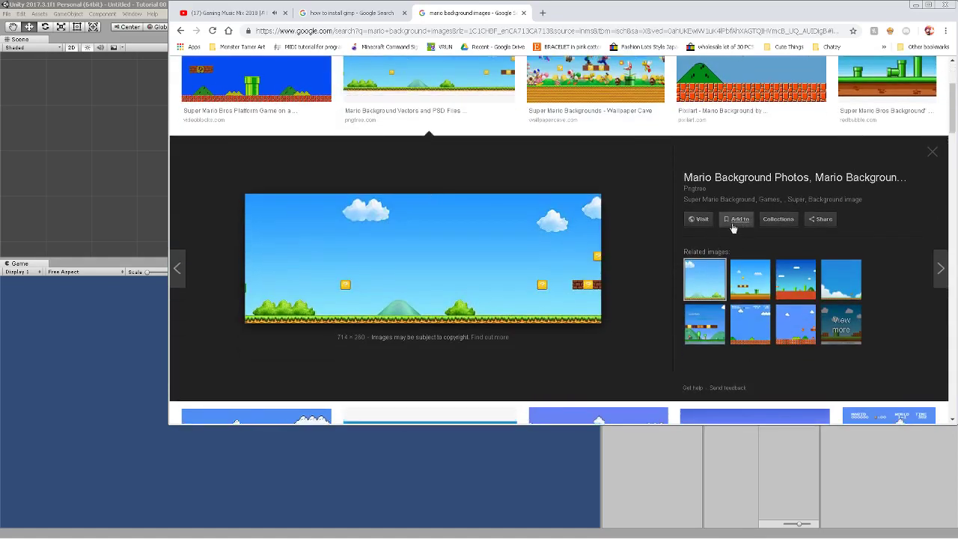
{"action": "left_click", "coordinate": [695, 219]}
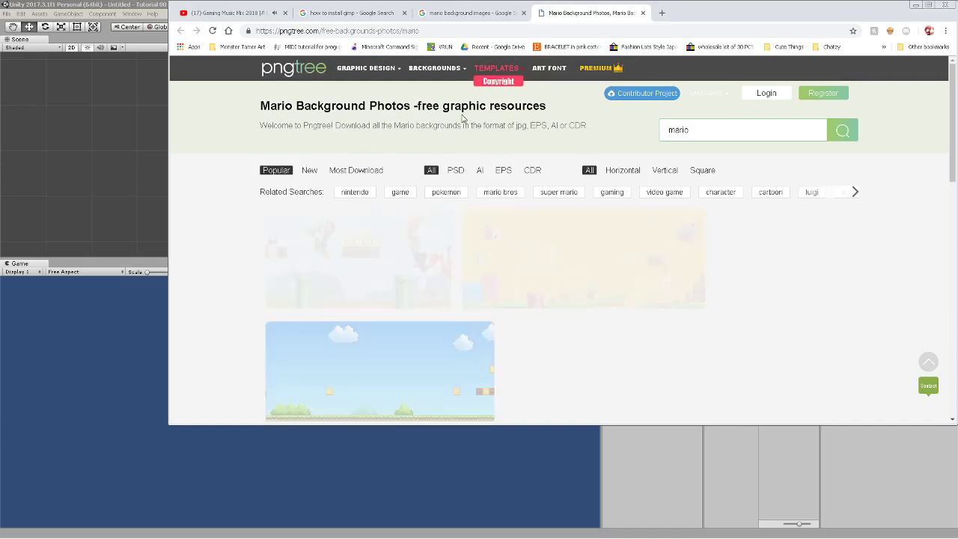
{"action": "scroll", "coordinate": [440, 179], "scroll_direction": "down", "scroll_amount": 3}
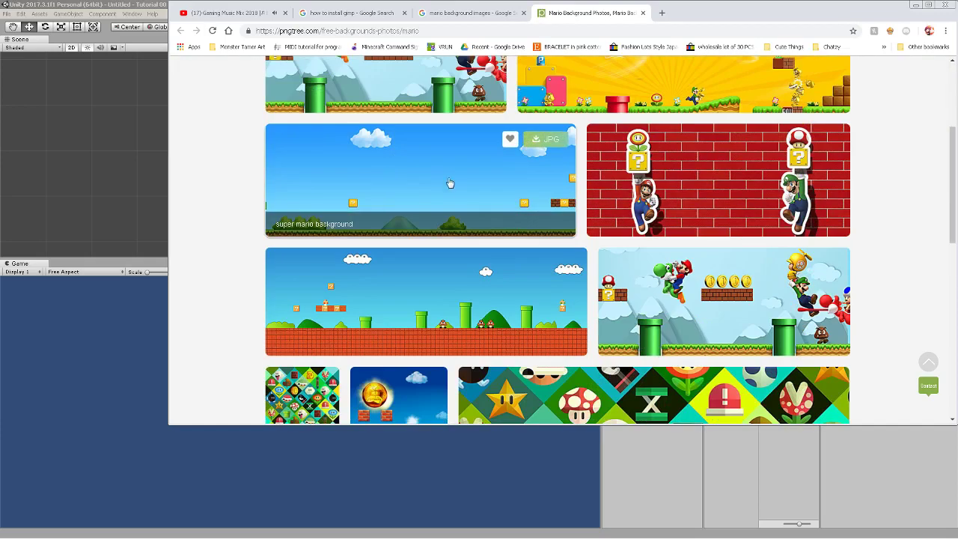
{"action": "left_click", "coordinate": [407, 171]}
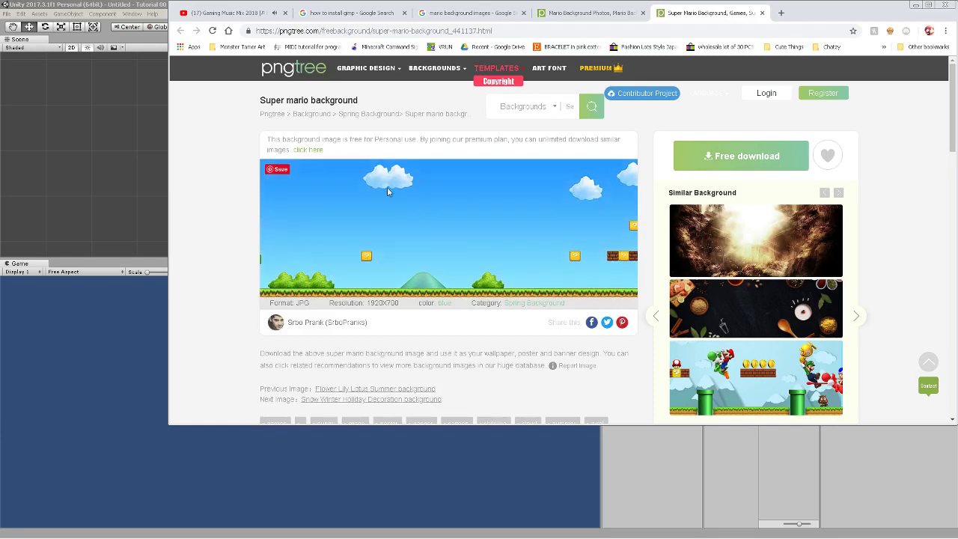
{"action": "scroll", "coordinate": [396, 285], "scroll_direction": "down", "scroll_amount": 2}
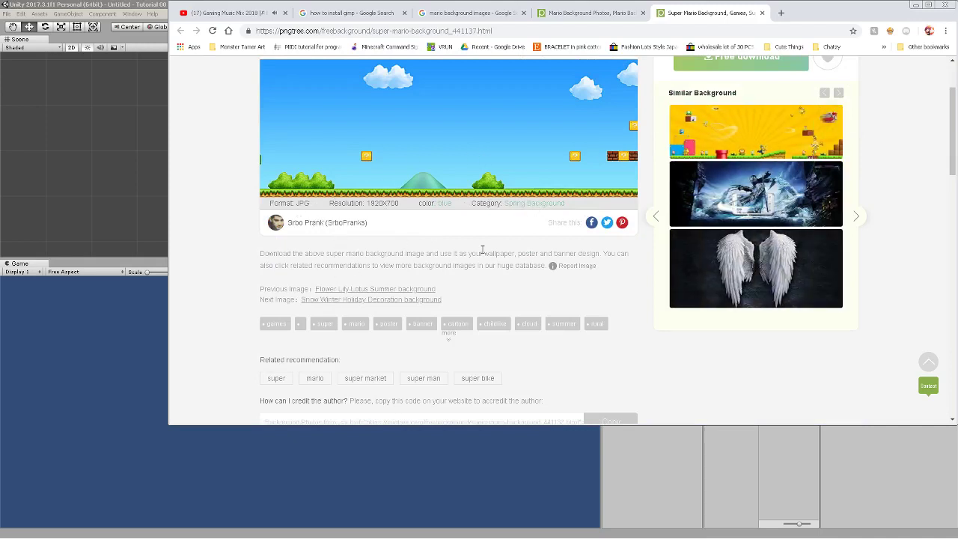
{"action": "scroll", "coordinate": [482, 249], "scroll_direction": "up", "scroll_amount": 2}
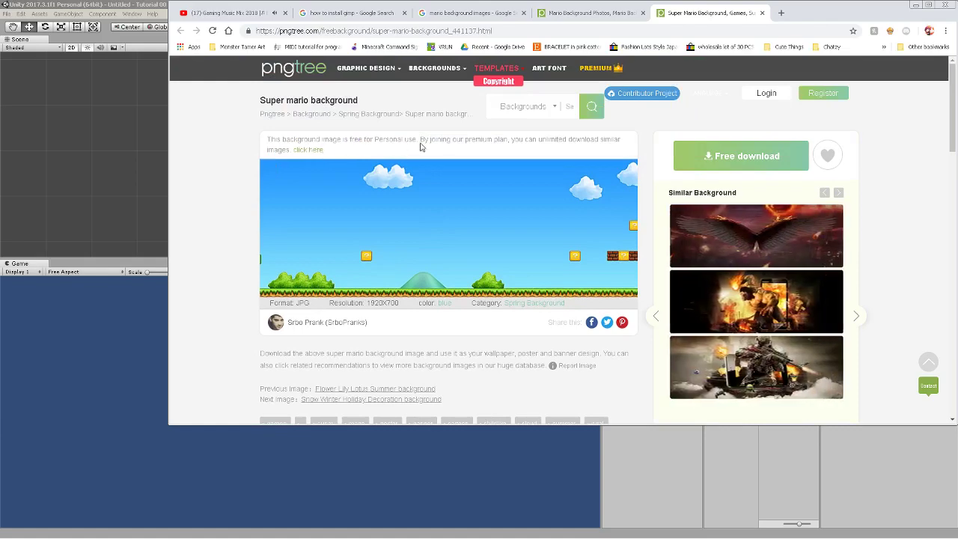
{"action": "scroll", "coordinate": [395, 193], "scroll_direction": "down", "scroll_amount": 5}
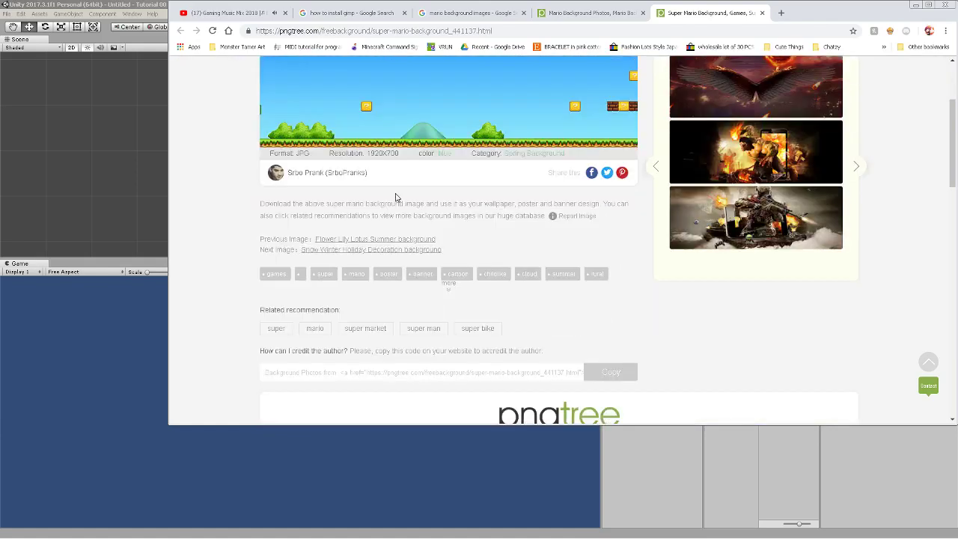
{"action": "scroll", "coordinate": [397, 196], "scroll_direction": "up", "scroll_amount": 4}
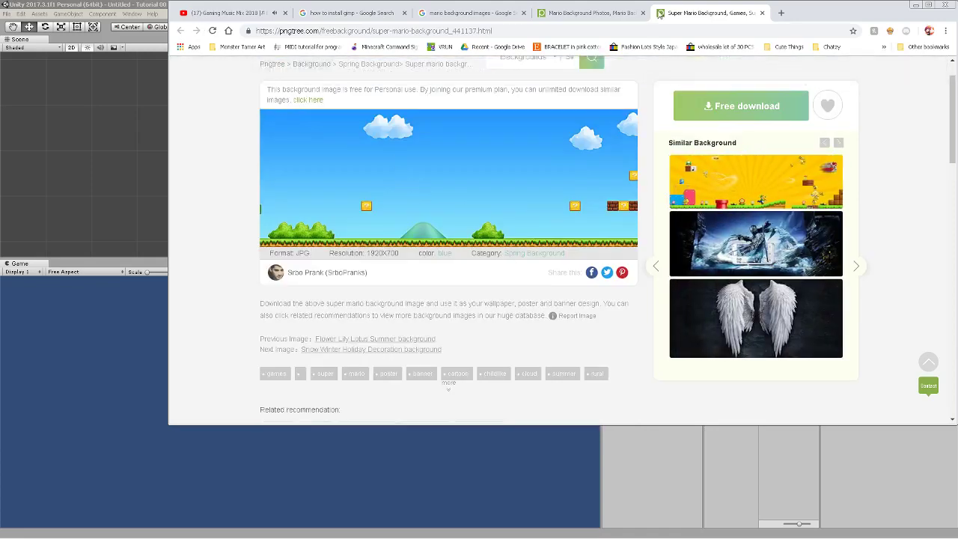
{"action": "left_click", "coordinate": [762, 13]}
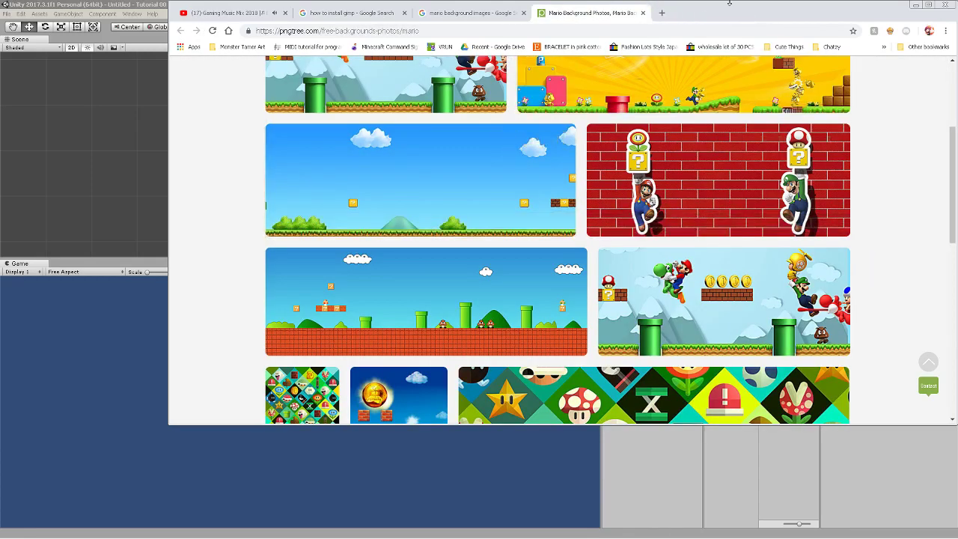
Return to the image results and check the related digital art super mario wallpaper's image and source page
{"action": "left_click", "coordinate": [493, 14]}
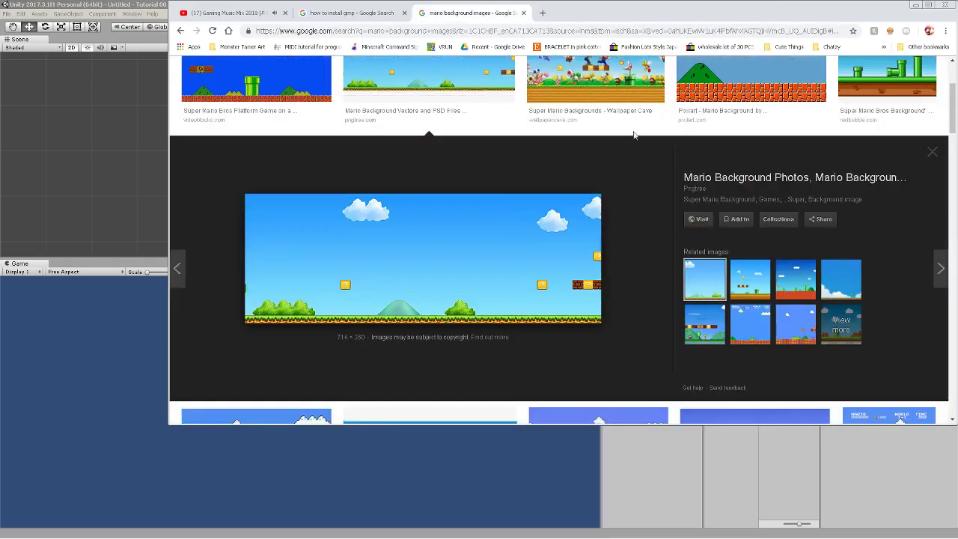
{"action": "left_click", "coordinate": [750, 278]}
{"action": "left_click", "coordinate": [835, 288]}
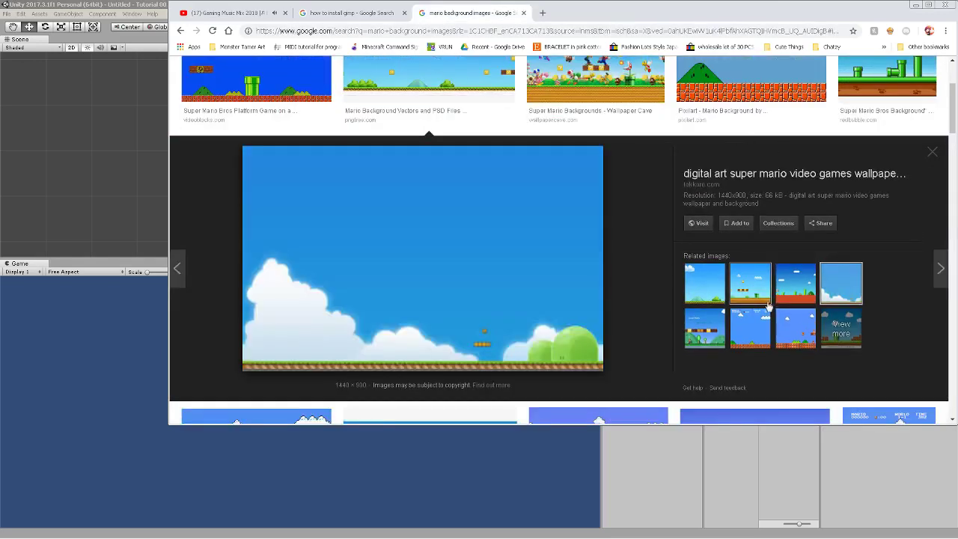
{"action": "right_click", "coordinate": [378, 209]}
{"action": "left_click", "coordinate": [434, 283]}
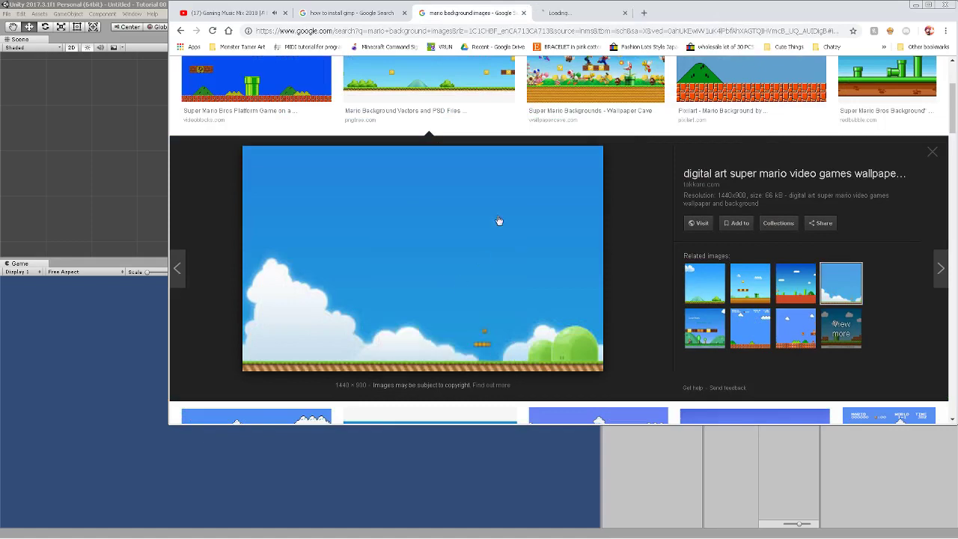
{"action": "left_click", "coordinate": [572, 14]}
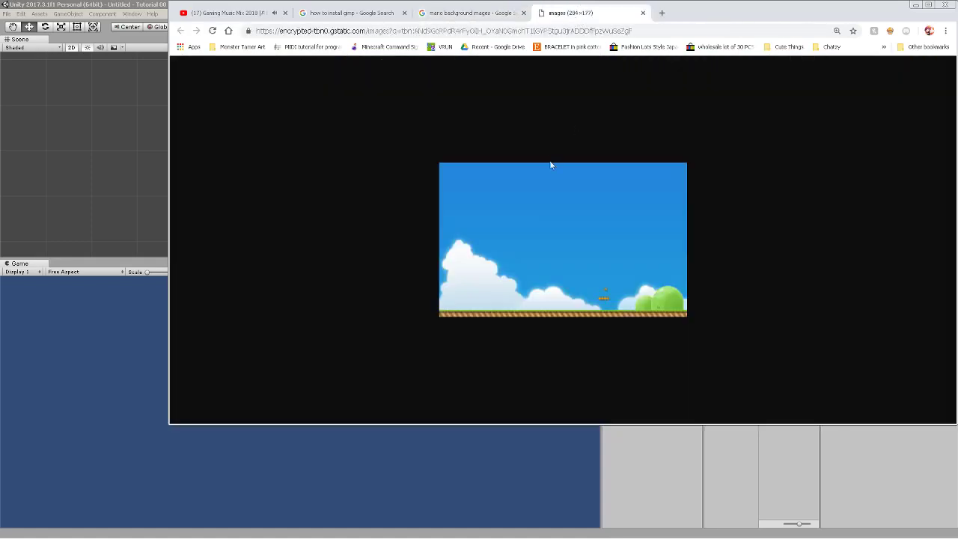
{"action": "left_click", "coordinate": [641, 12]}
{"action": "left_click", "coordinate": [690, 221]}
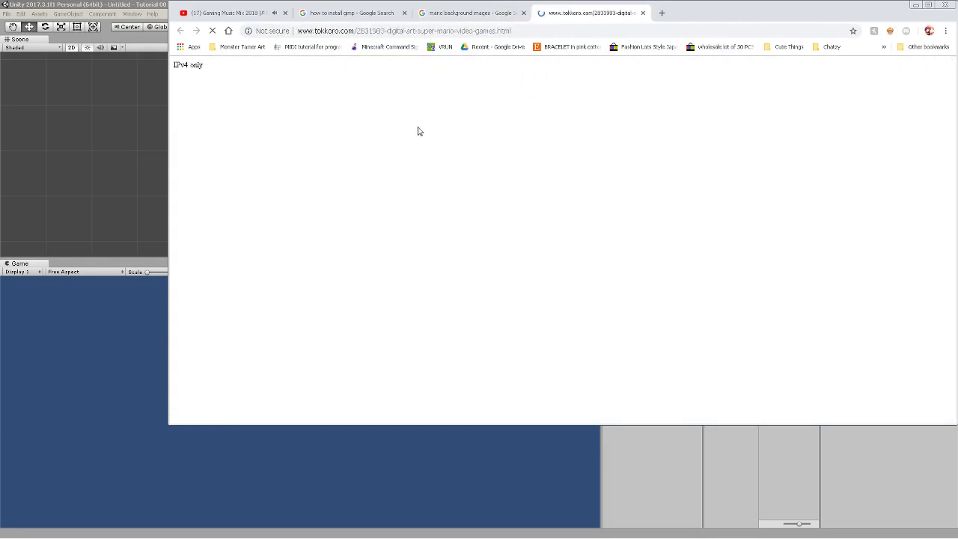
{"action": "left_click", "coordinate": [642, 13]}
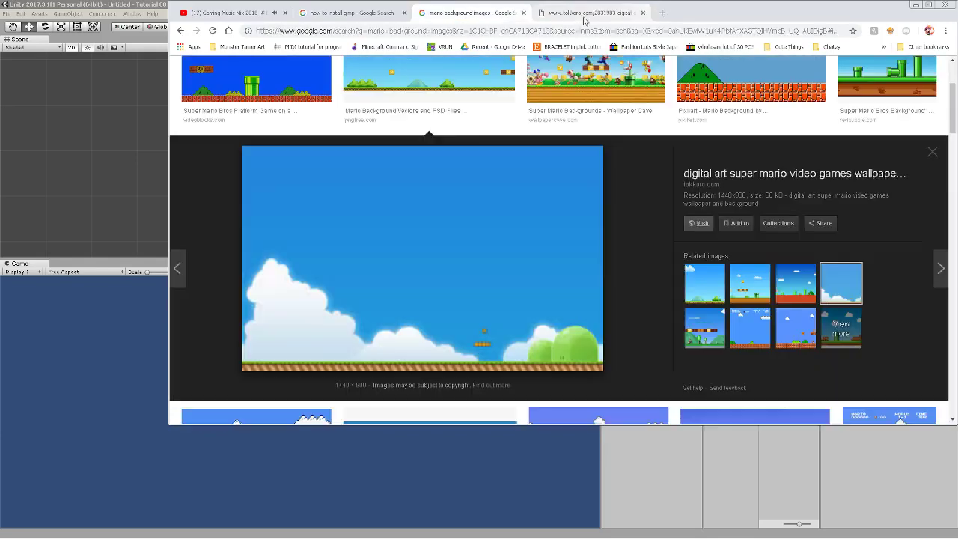
Preview the related Mario hd wallpaper with the red brick ground and open its image in a new tab
{"action": "left_click", "coordinate": [763, 288]}
{"action": "left_click", "coordinate": [778, 284]}
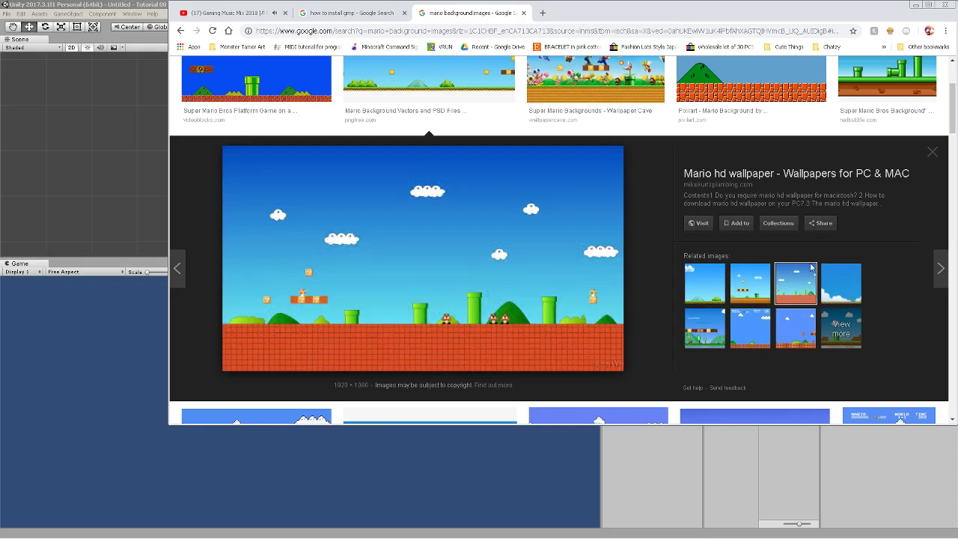
{"action": "right_click", "coordinate": [469, 222]}
{"action": "left_click", "coordinate": [530, 298]}
{"action": "left_click", "coordinate": [578, 14]}
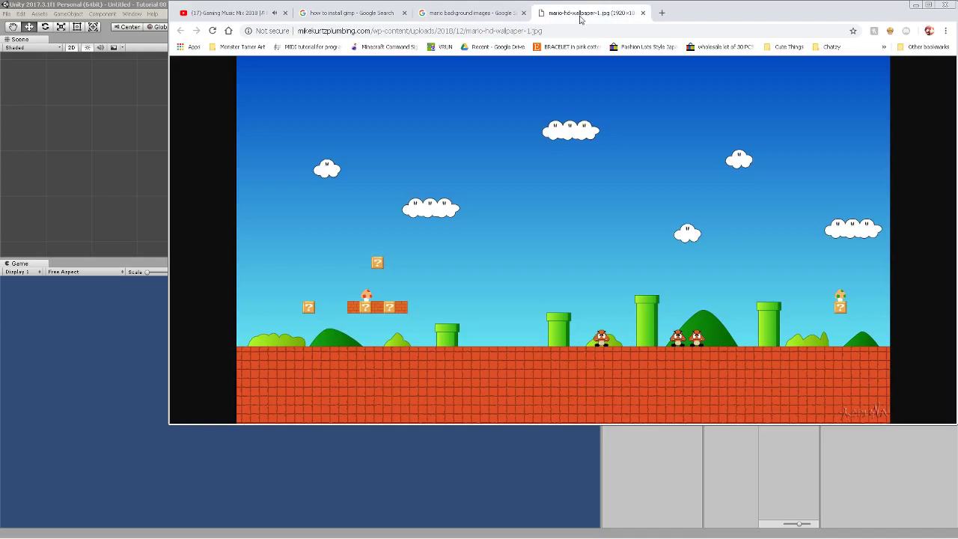
{"action": "left_click", "coordinate": [453, 135]}
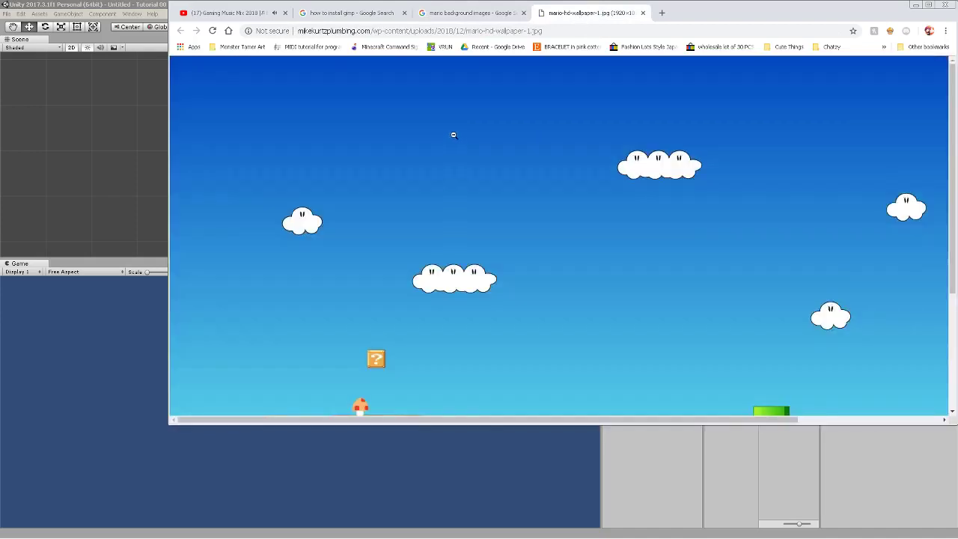
{"action": "left_click", "coordinate": [447, 137]}
Save the wallpaper image as mario-hd-wallpaper-1.jpg in the Assets To Import folder under Tutorials, Tutorial 00
{"action": "right_click", "coordinate": [438, 139]}
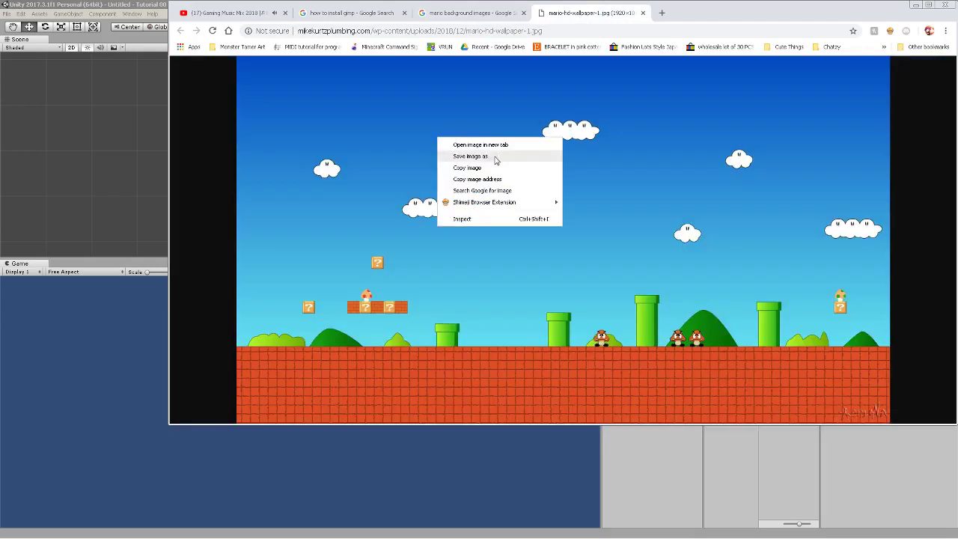
{"action": "left_click", "coordinate": [470, 157]}
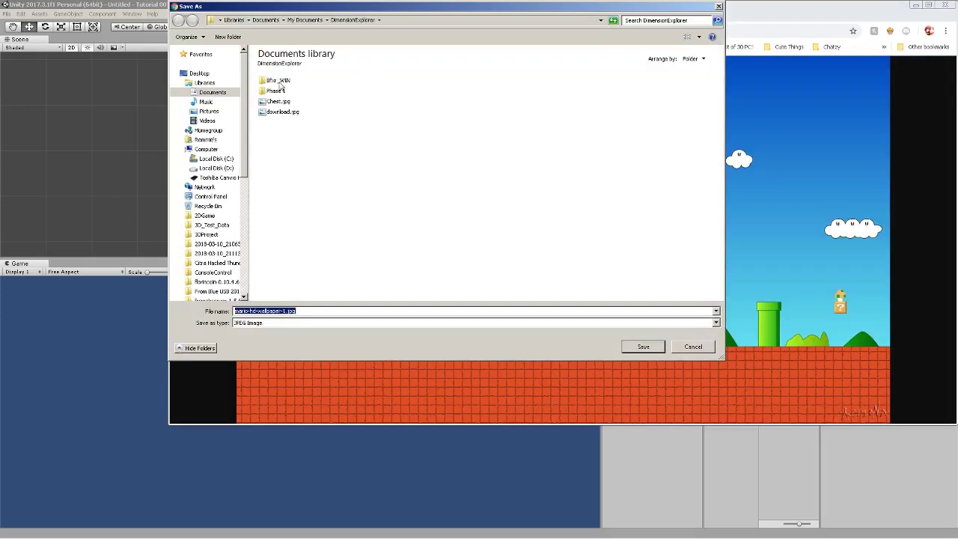
{"action": "left_click", "coordinate": [271, 22]}
{"action": "left_click", "coordinate": [292, 104]}
{"action": "type", "text": "tu"}
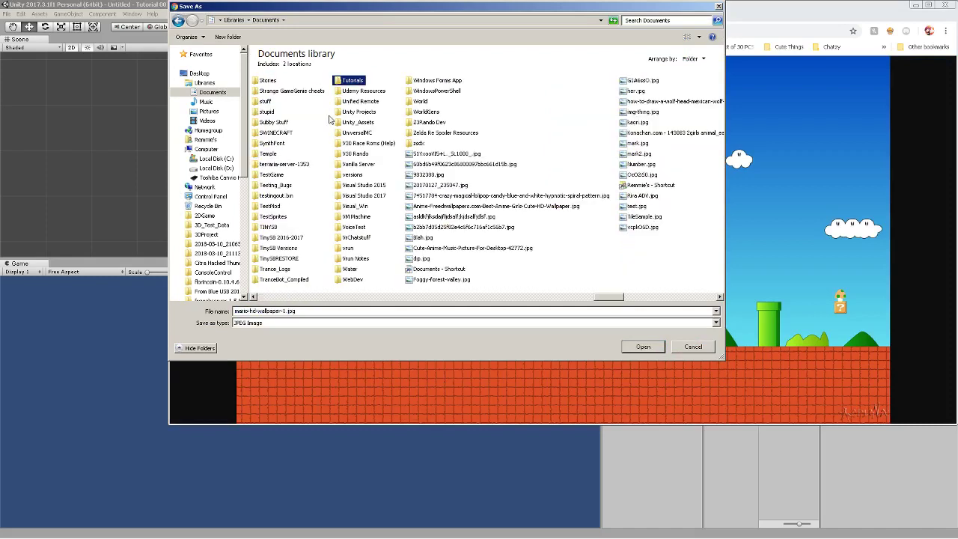
{"action": "double_click", "coordinate": [350, 80]}
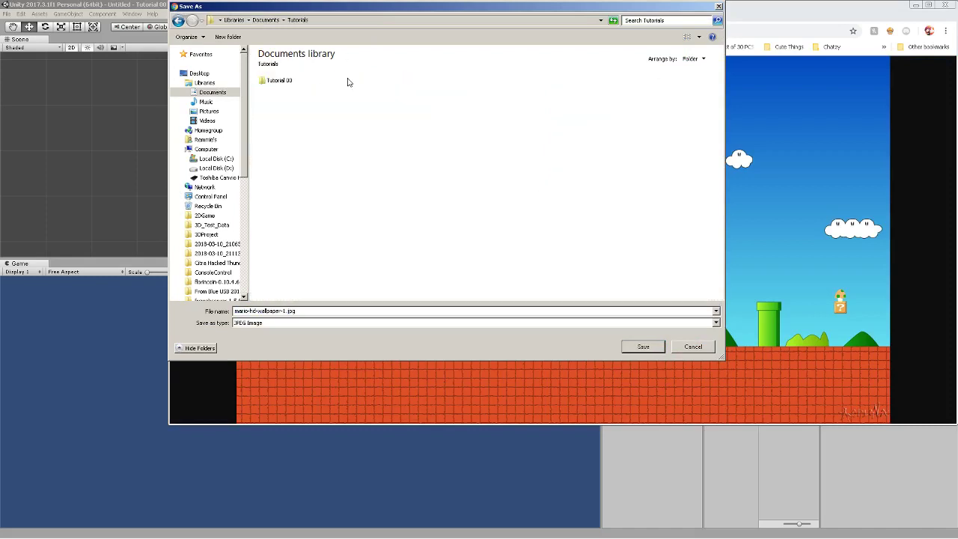
{"action": "double_click", "coordinate": [279, 80]}
{"action": "double_click", "coordinate": [282, 80]}
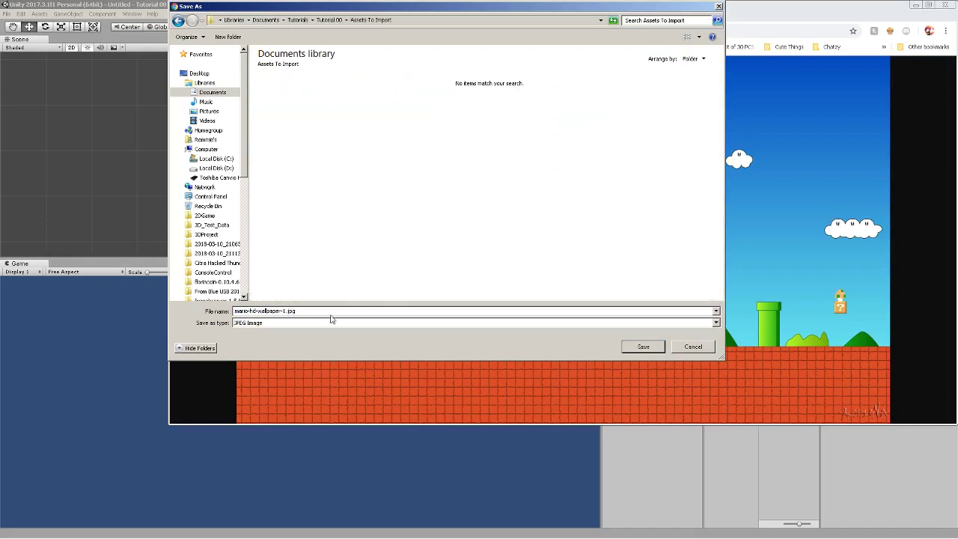
{"action": "left_click", "coordinate": [658, 346]}
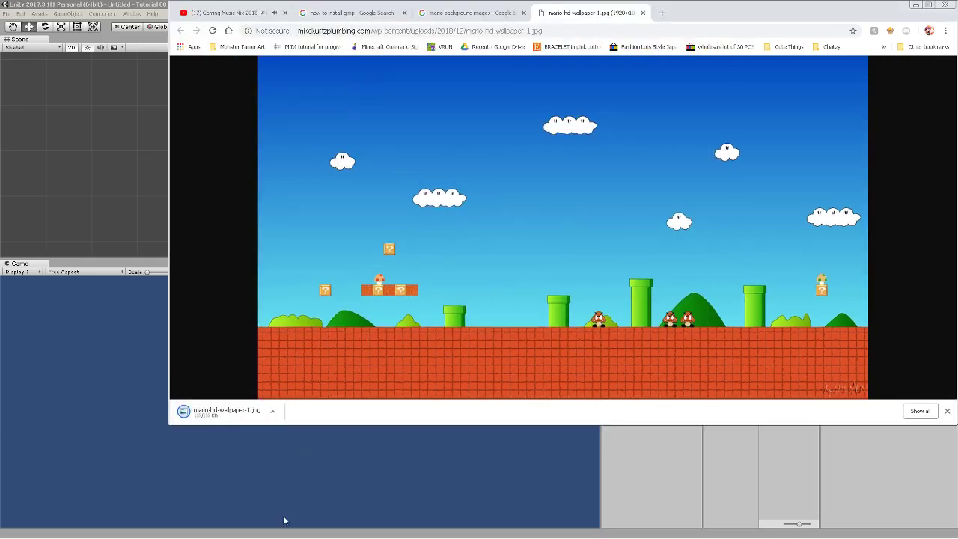
Bring up the Assets To Import folder over Unity and import mario-hd-wallpaper-1.jpg into the project's Assets
{"action": "mouse_move", "coordinate": [288, 529]}
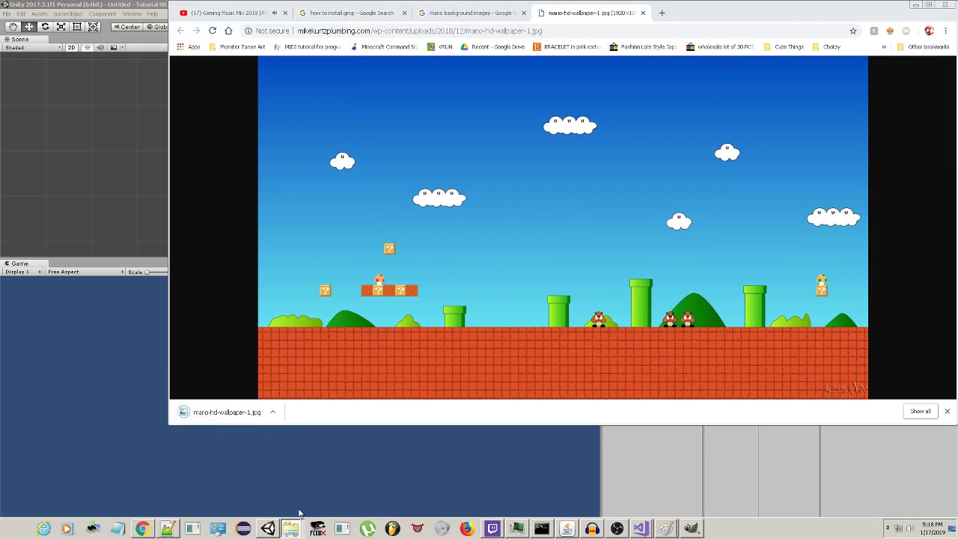
{"action": "left_click", "coordinate": [291, 529]}
{"action": "left_click", "coordinate": [941, 4]}
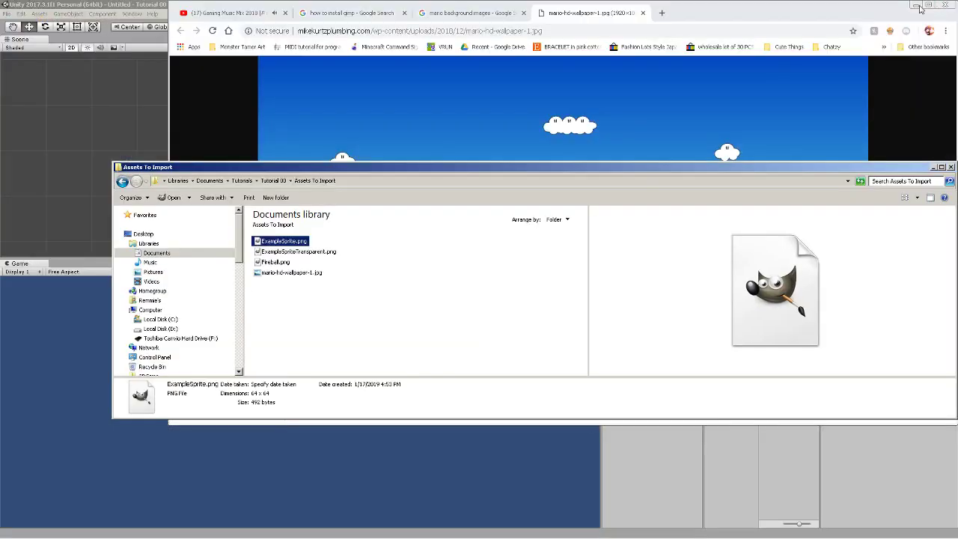
{"action": "left_click", "coordinate": [914, 6]}
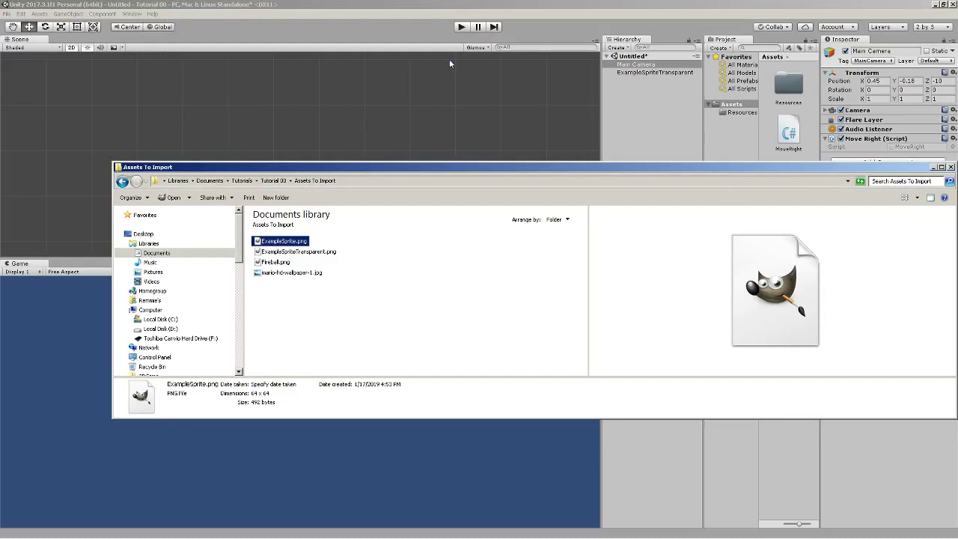
{"action": "left_click_drag", "start_coordinate": [547, 169], "coordinate": [450, 60]}
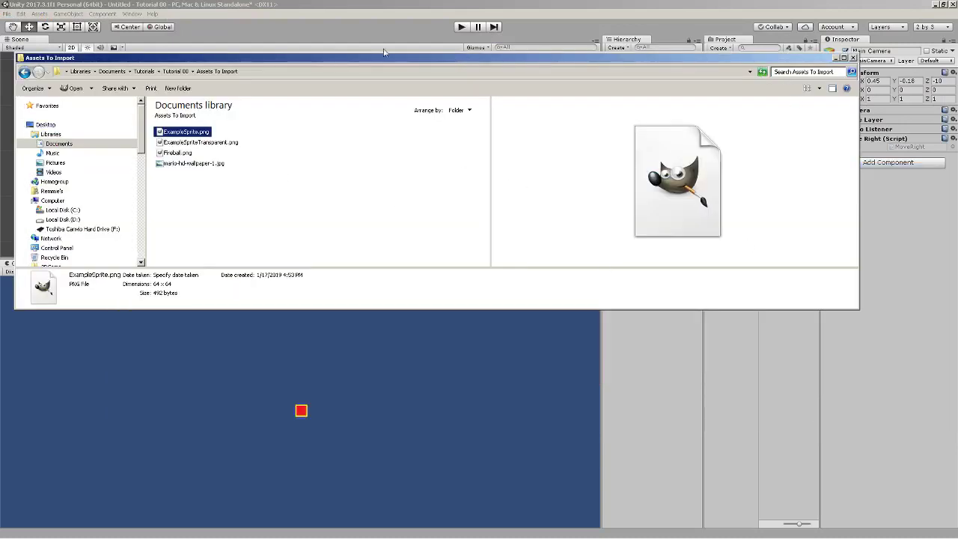
{"action": "left_click", "coordinate": [193, 164]}
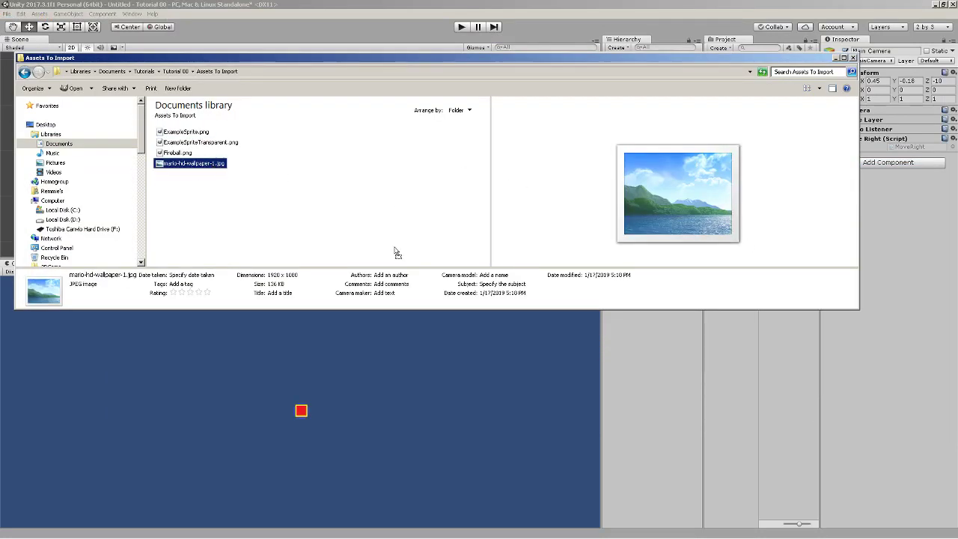
{"action": "left_click", "coordinate": [738, 352]}
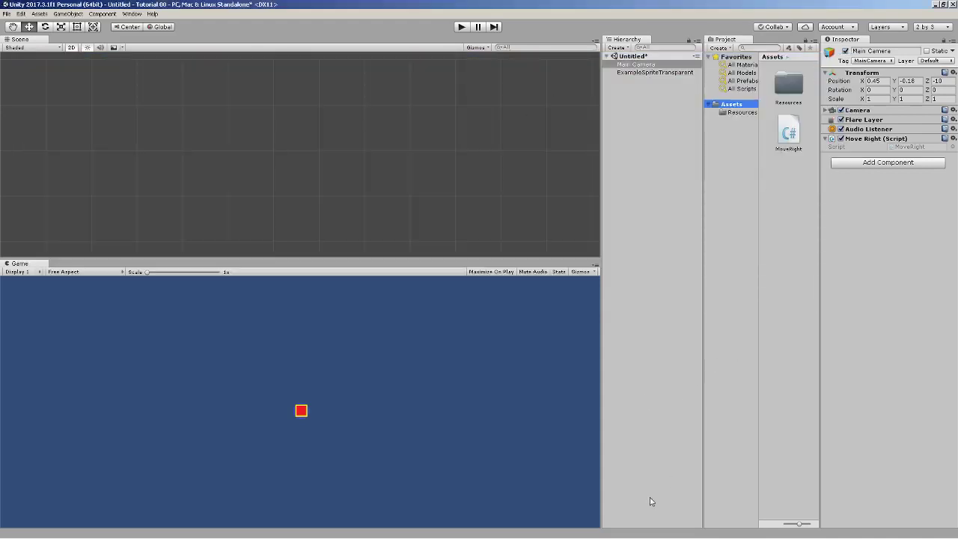
Open the project's Resources folder and import mario-hd-wallpaper-1.jpg into it from the Assets To Import folder
{"action": "mouse_move", "coordinate": [650, 537]}
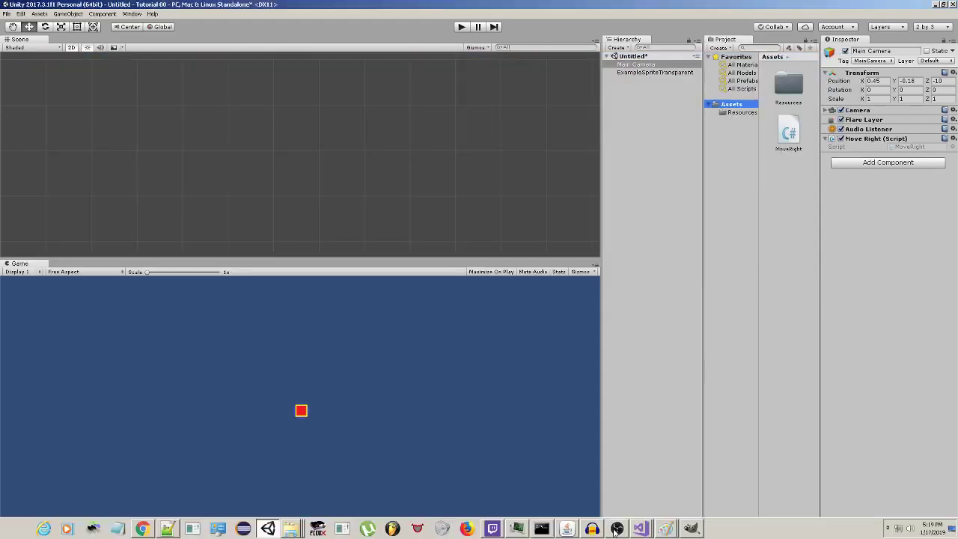
{"action": "double_click", "coordinate": [788, 84]}
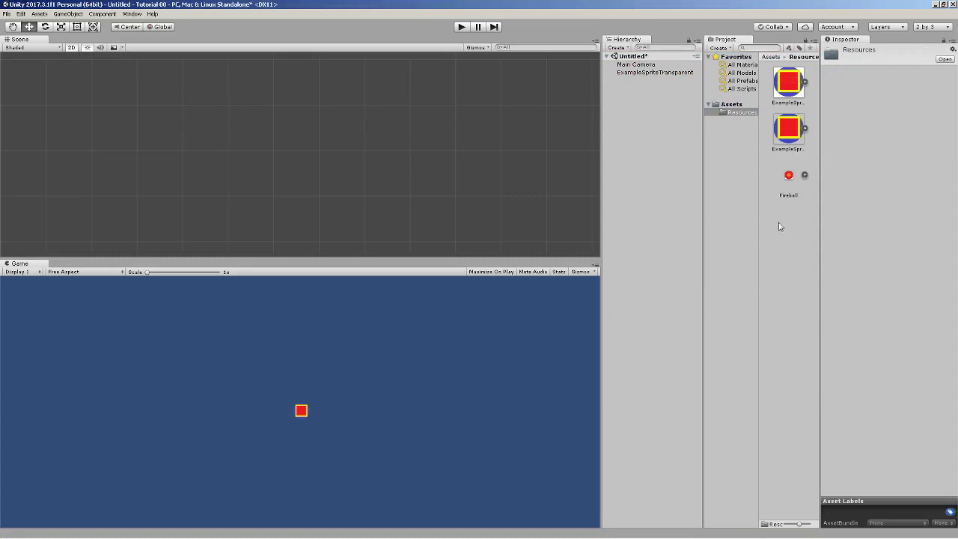
{"action": "mouse_move", "coordinate": [615, 522]}
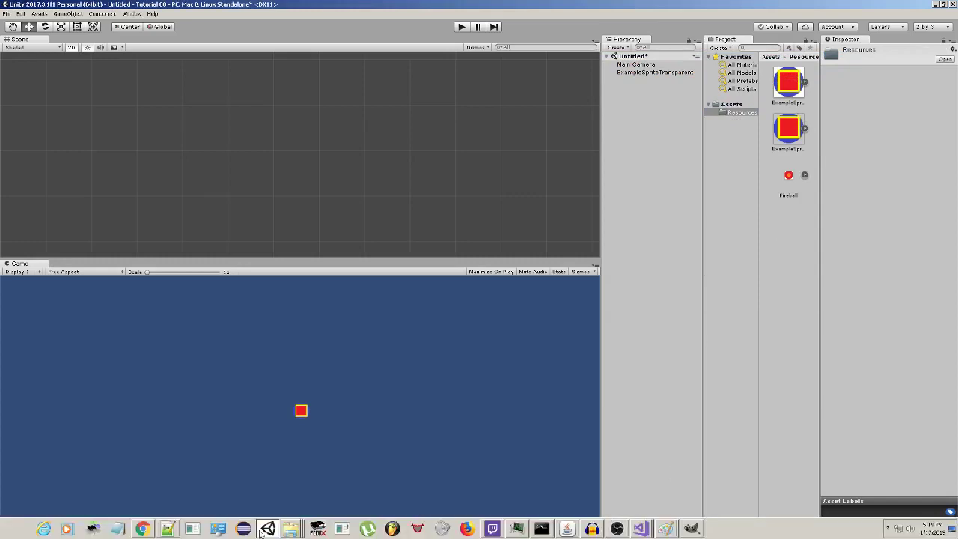
{"action": "left_click", "coordinate": [297, 518]}
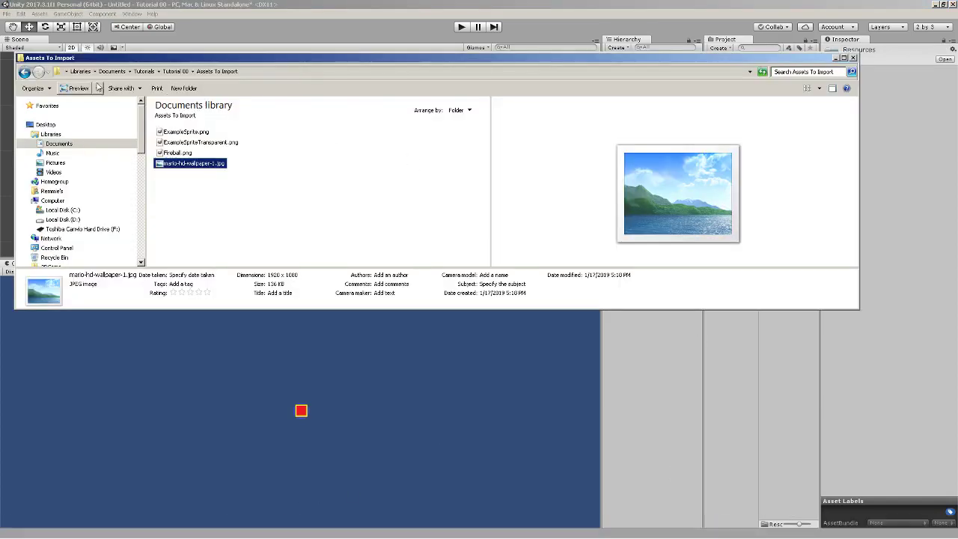
{"action": "left_click_drag", "start_coordinate": [298, 111], "coordinate": [761, 124]}
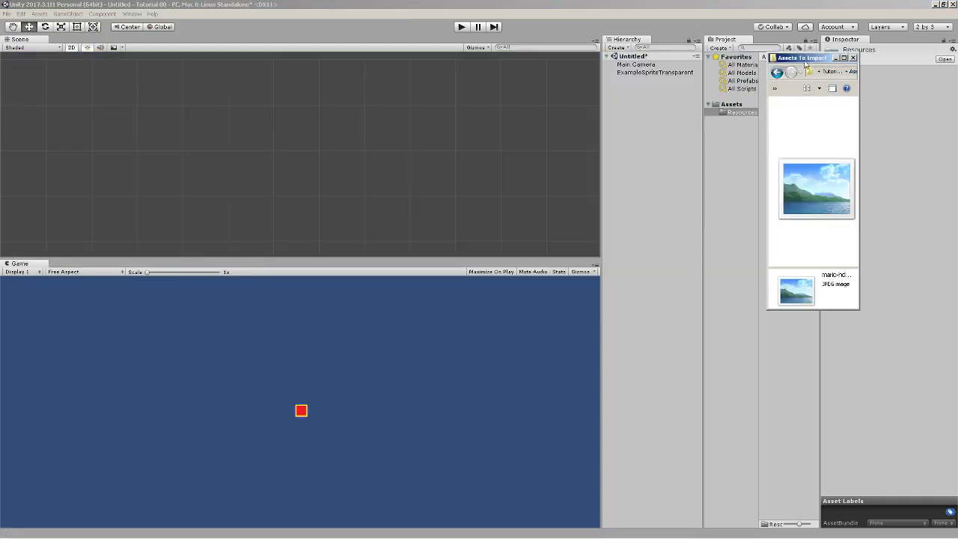
{"action": "left_click", "coordinate": [681, 103]}
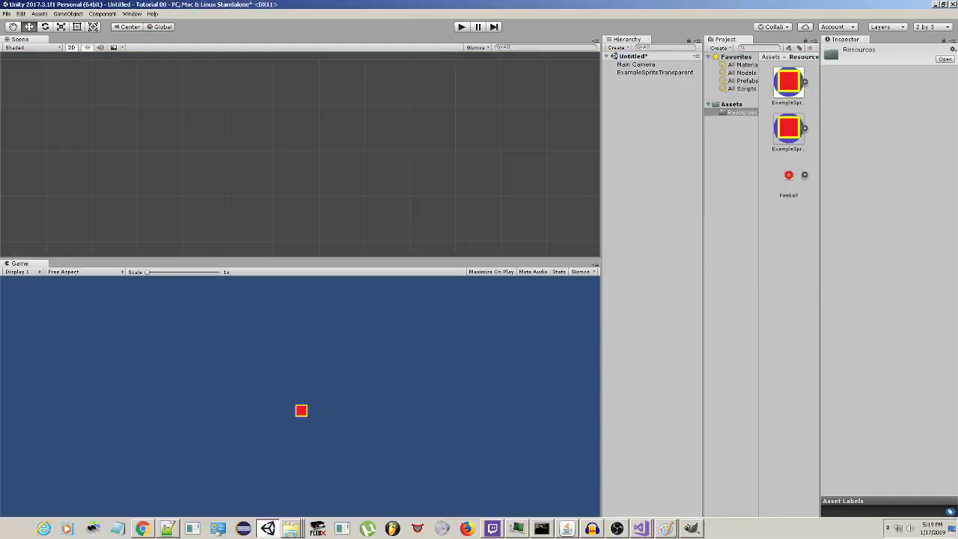
{"action": "left_click", "coordinate": [290, 528]}
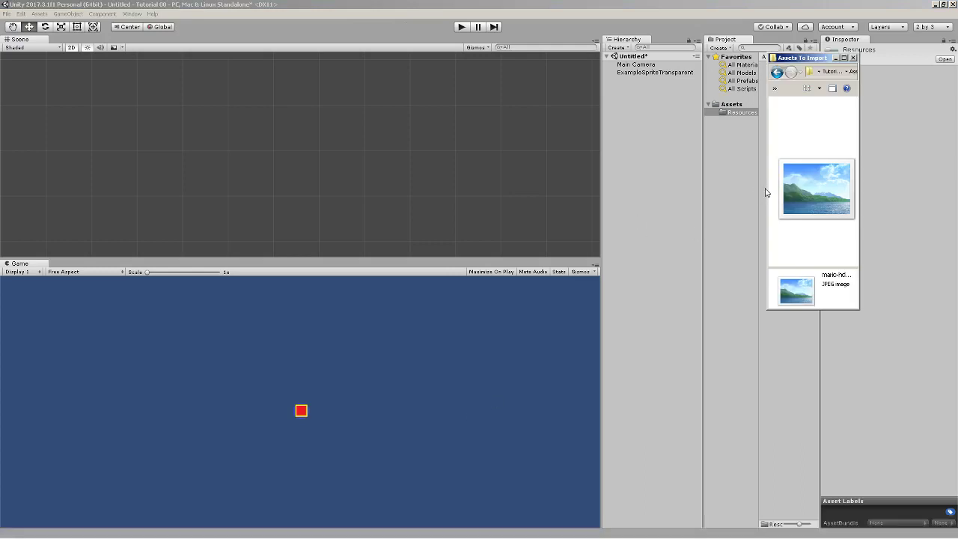
{"action": "left_click_drag", "start_coordinate": [615, 190], "coordinate": [544, 190]}
{"action": "left_click_drag", "start_coordinate": [725, 60], "coordinate": [322, 80]}
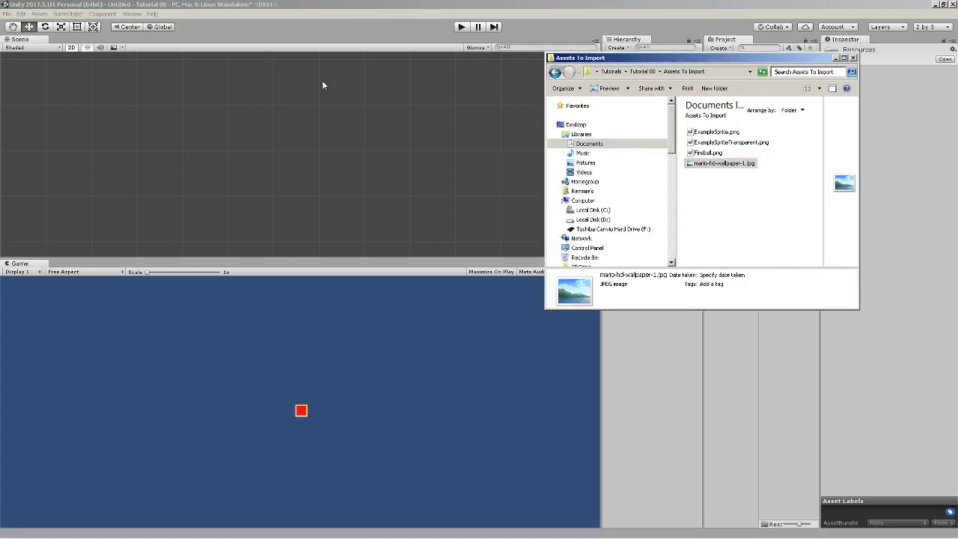
{"action": "left_click", "coordinate": [331, 182]}
{"action": "left_click_drag", "start_coordinate": [644, 277], "coordinate": [794, 233]}
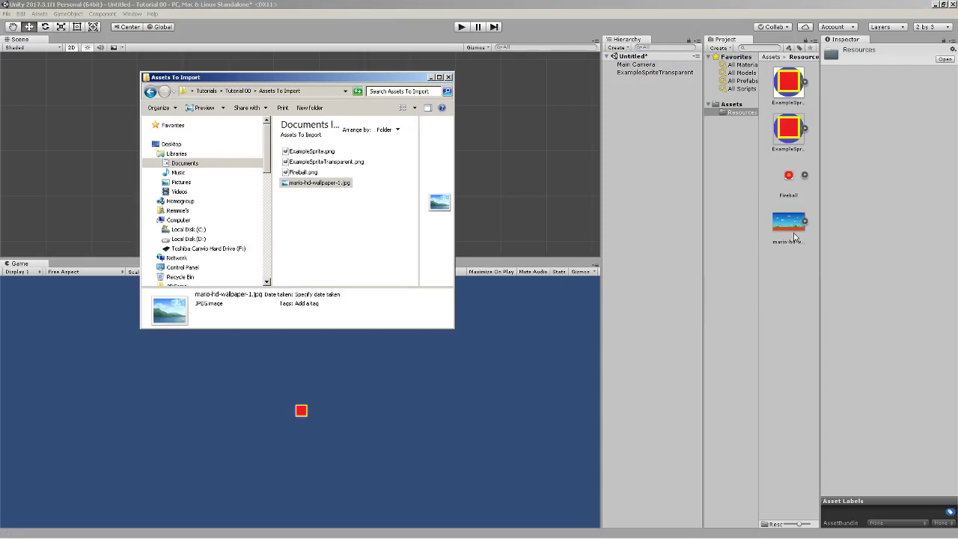
Place the mario-hd-wallpaper-1 sprite in the scene and move it to about X 9.59, Y -0.09, with its left edge near the camera
{"action": "left_click_drag", "start_coordinate": [799, 227], "coordinate": [365, 206]}
{"action": "scroll", "coordinate": [349, 168], "scroll_direction": "down", "scroll_amount": 6}
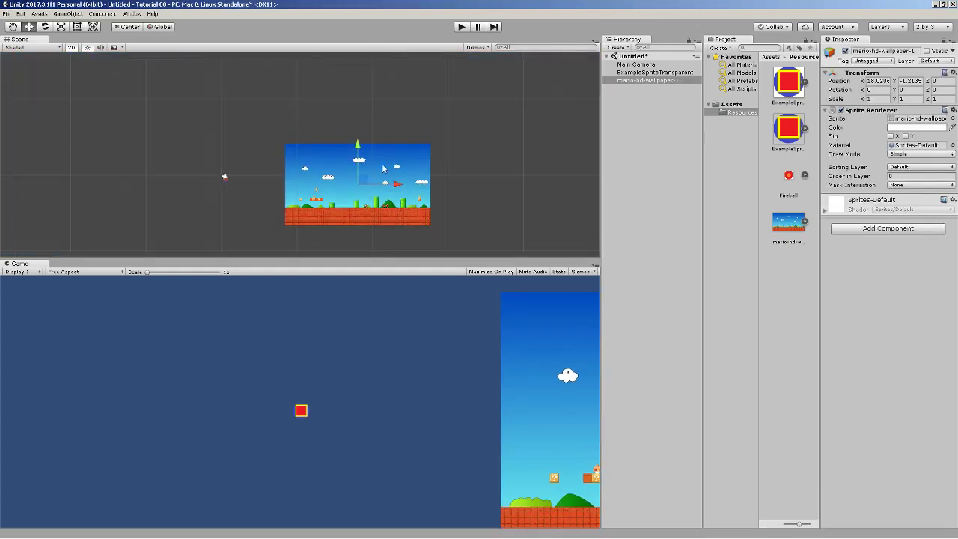
{"action": "left_click_drag", "start_coordinate": [396, 184], "coordinate": [249, 192]}
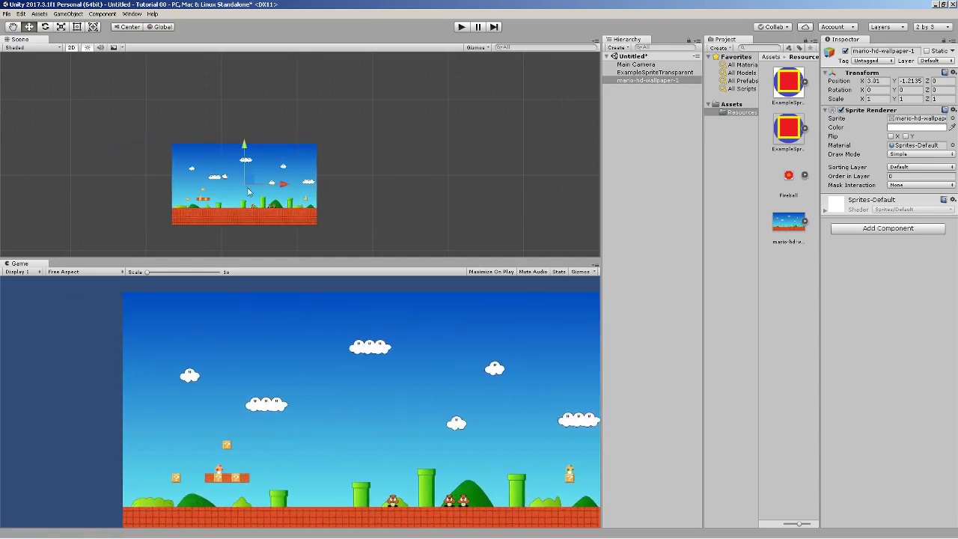
{"action": "scroll", "coordinate": [249, 192], "scroll_direction": "up", "scroll_amount": 5}
{"action": "left_click_drag", "start_coordinate": [248, 147], "coordinate": [252, 125]}
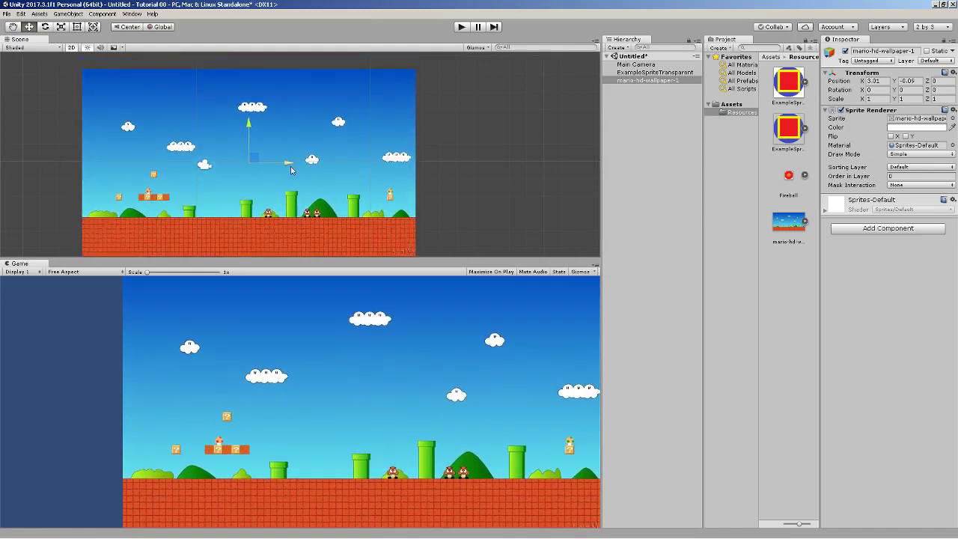
{"action": "left_click_drag", "start_coordinate": [290, 166], "coordinate": [404, 178]}
Widen the Scene and Game views slightly and test-run the scene to watch the camera travel across the Mario background
{"action": "left_click_drag", "start_coordinate": [601, 199], "coordinate": [604, 199]}
{"action": "left_click_drag", "start_coordinate": [603, 298], "coordinate": [663, 299]}
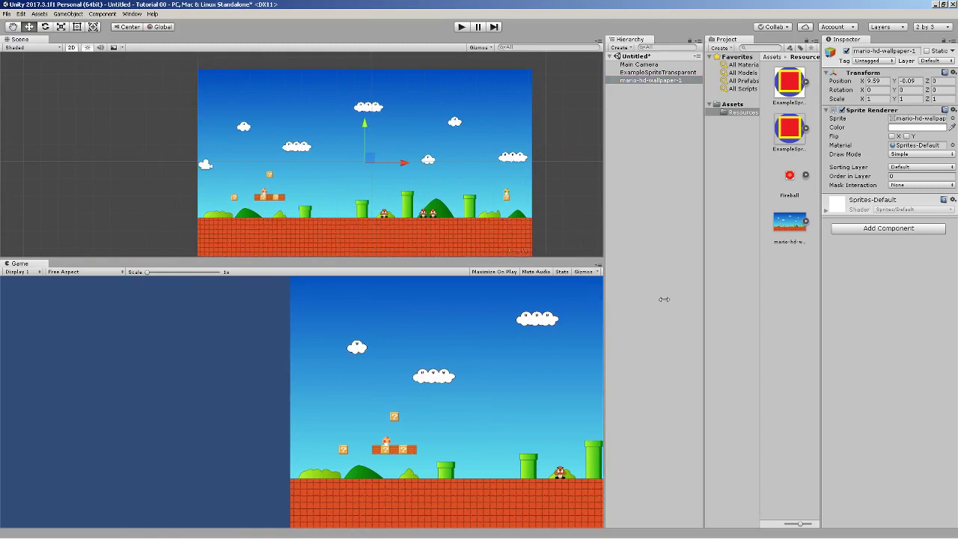
{"action": "left_click", "coordinate": [463, 27]}
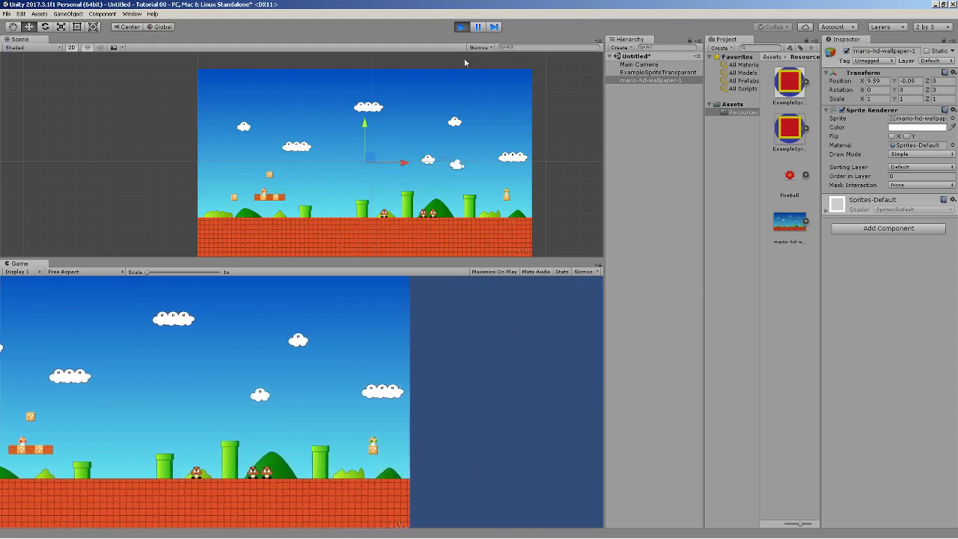
{"action": "left_click", "coordinate": [460, 27]}
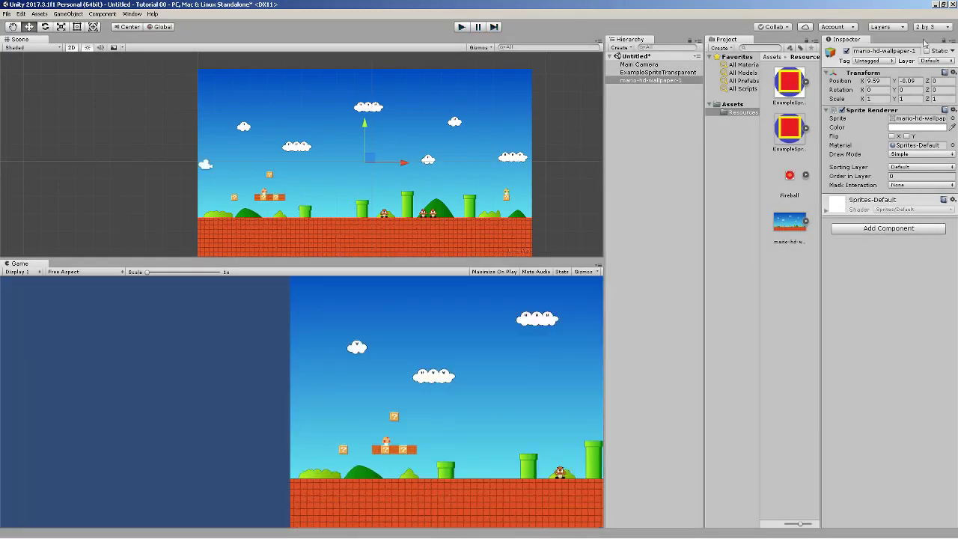
Switch the editor layout to Default and test-run the scene again with a taller Game view
{"action": "left_click", "coordinate": [926, 27]}
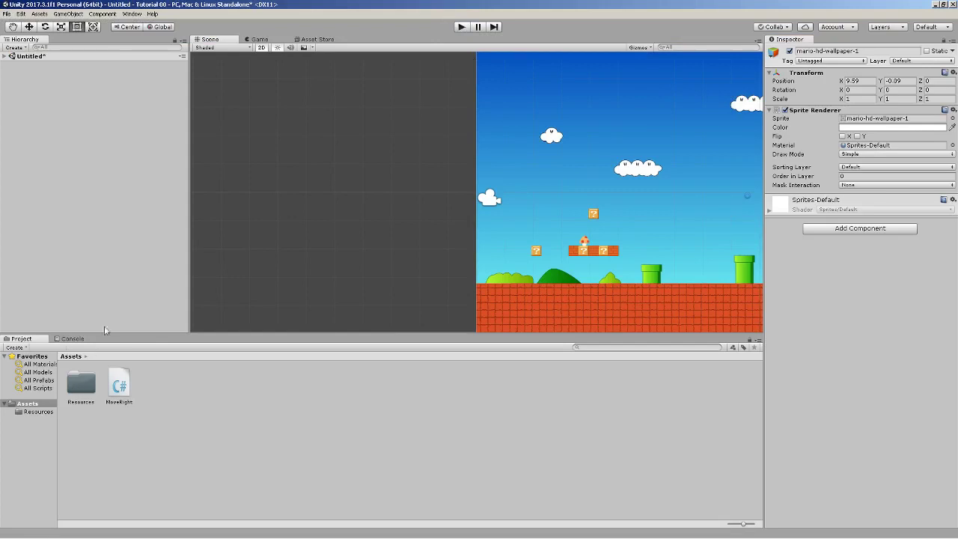
{"action": "left_click", "coordinate": [466, 27]}
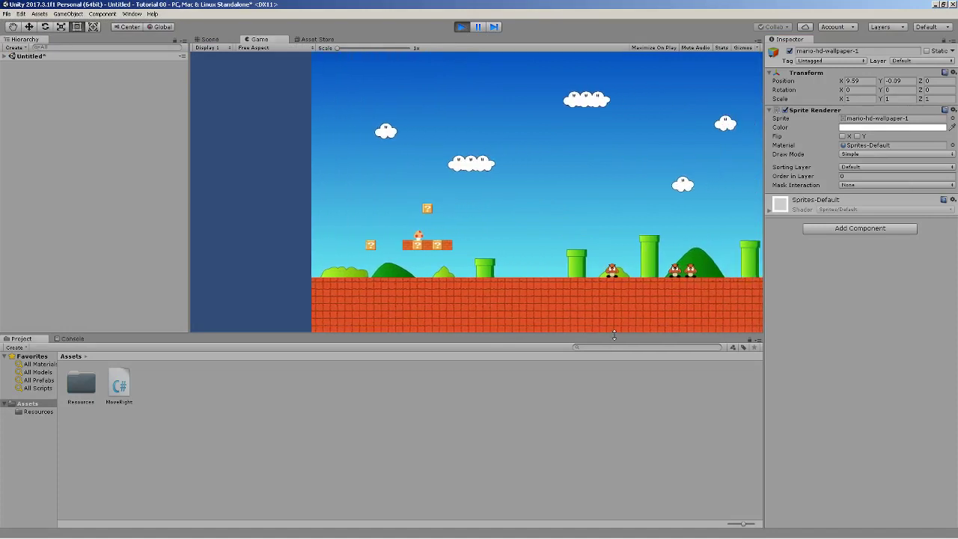
{"action": "left_click_drag", "start_coordinate": [614, 334], "coordinate": [599, 476]}
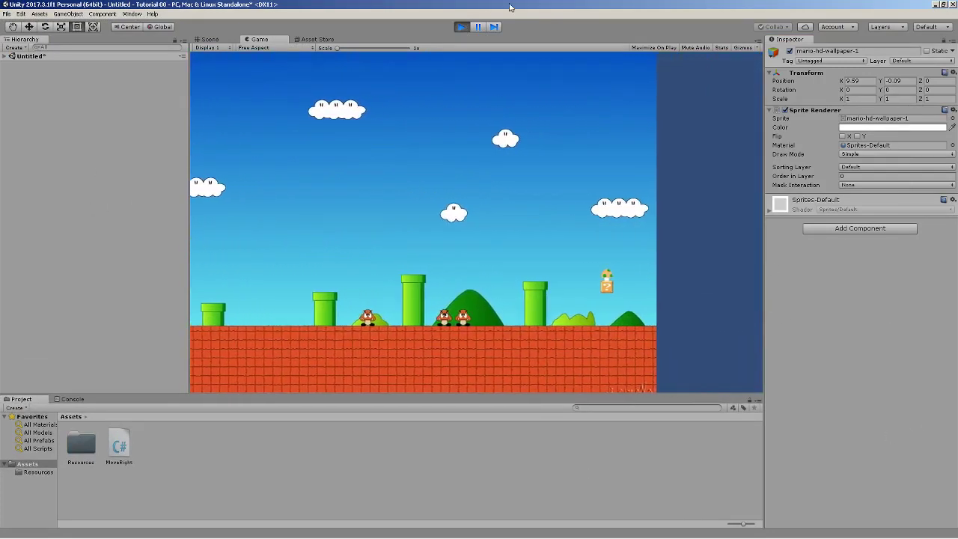
{"action": "left_click", "coordinate": [460, 27]}
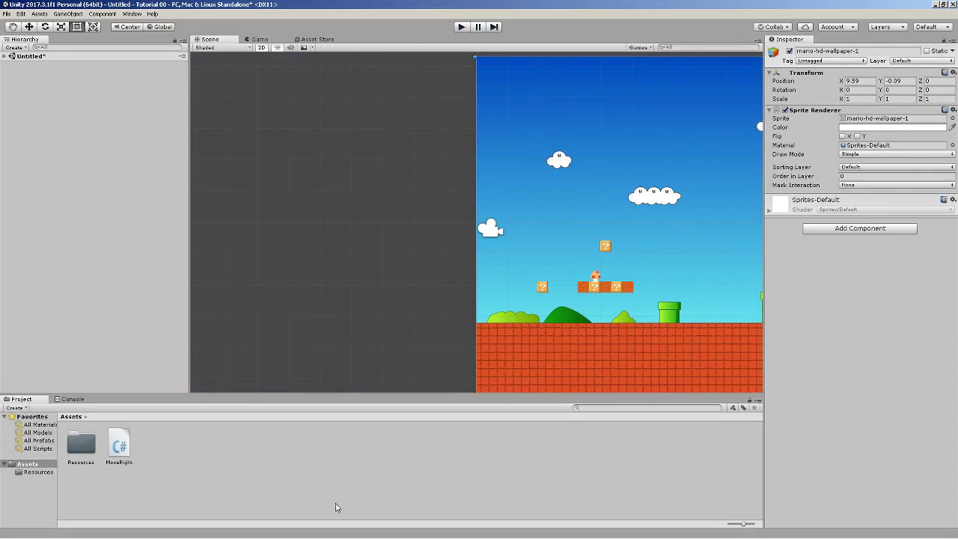
Expand the scene's object list and move ExampleSpriteTransparent off the left edge of the background to about X -1.08
{"action": "scroll", "coordinate": [406, 181], "scroll_direction": "down", "scroll_amount": 4}
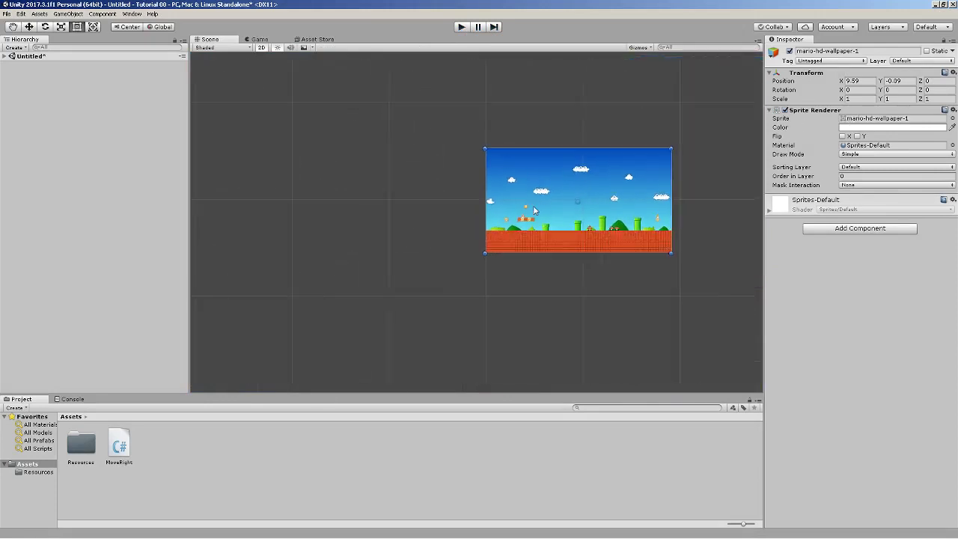
{"action": "scroll", "coordinate": [561, 197], "scroll_direction": "up", "scroll_amount": 6}
{"action": "scroll", "coordinate": [578, 196], "scroll_direction": "up", "scroll_amount": 2}
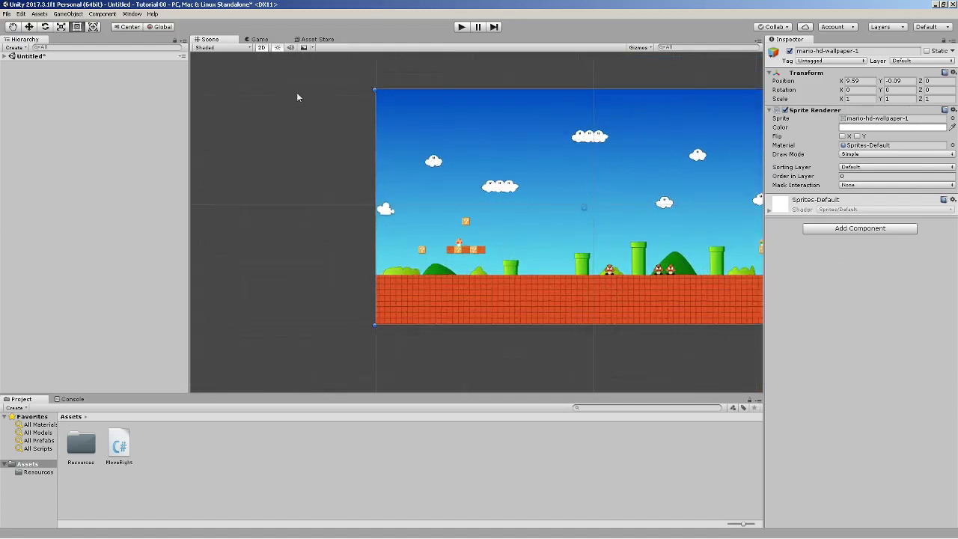
{"action": "left_click", "coordinate": [5, 56]}
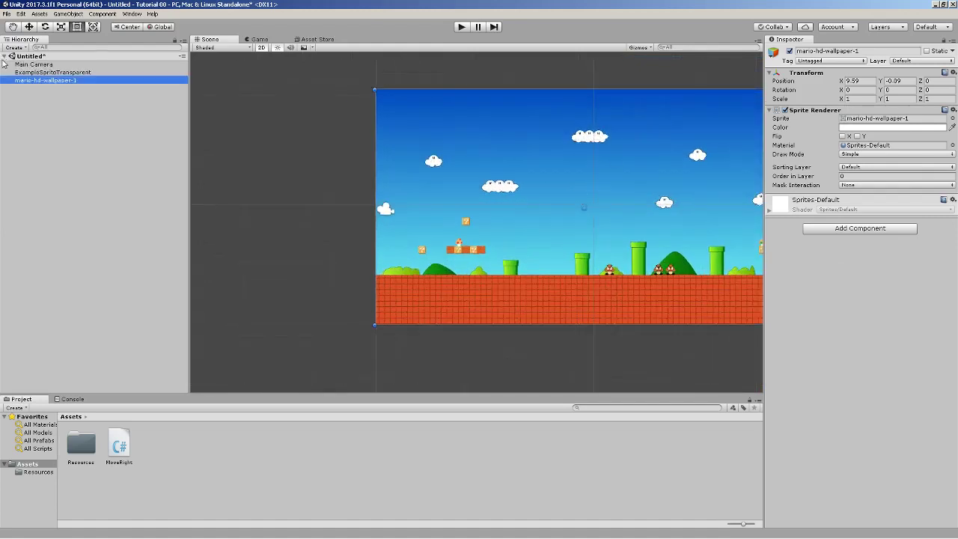
{"action": "double_click", "coordinate": [53, 73]}
{"action": "scroll", "coordinate": [320, 188], "scroll_direction": "down", "scroll_amount": 3}
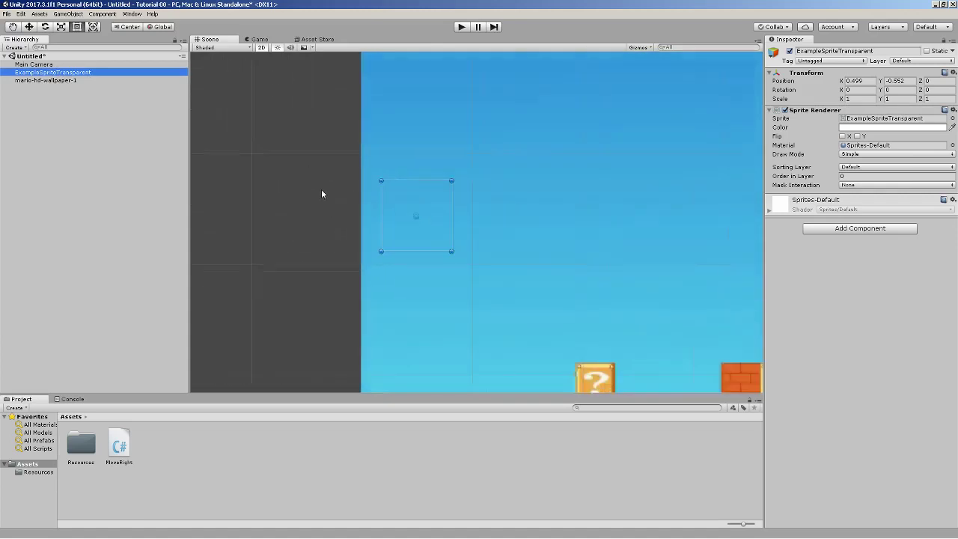
{"action": "scroll", "coordinate": [318, 188], "scroll_direction": "down", "scroll_amount": 2}
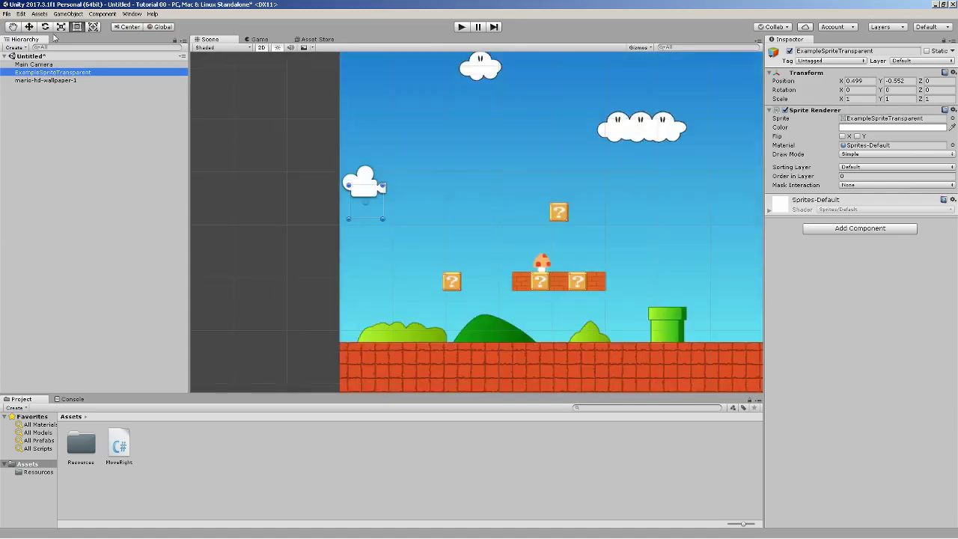
{"action": "left_click", "coordinate": [30, 27]}
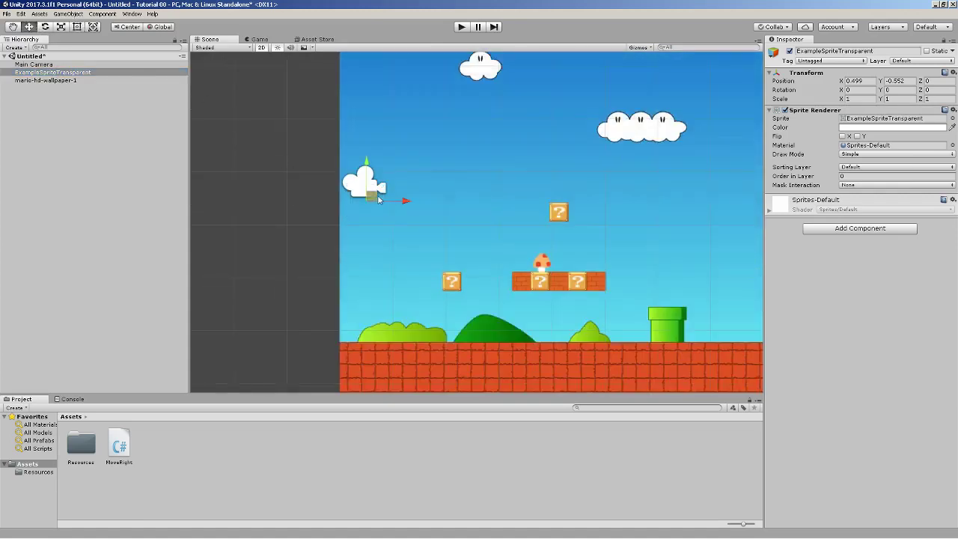
{"action": "left_click_drag", "start_coordinate": [407, 201], "coordinate": [307, 202]}
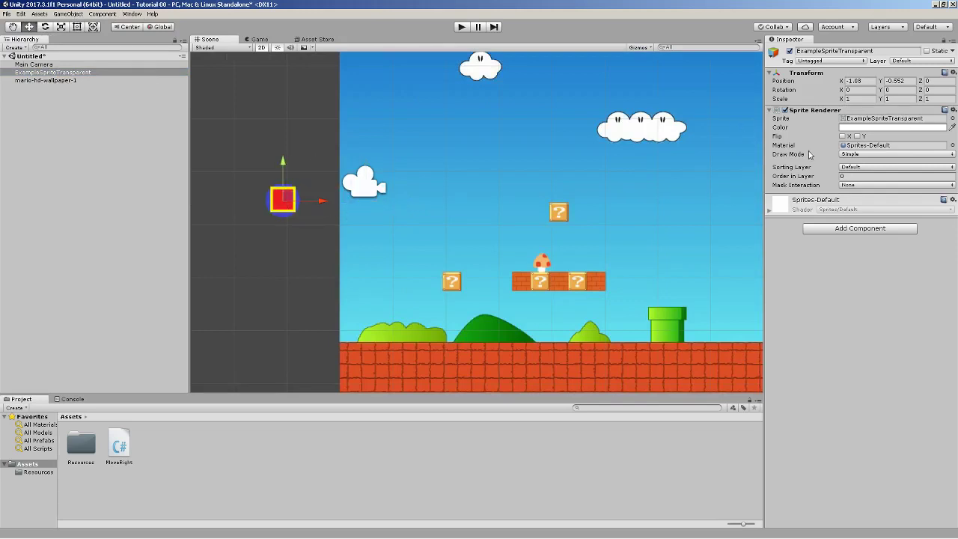
Set ExampleSpriteTransparent's Order in Layer to 5 and move the sprite over the background to about X 1.9
{"action": "left_click", "coordinate": [852, 176]}
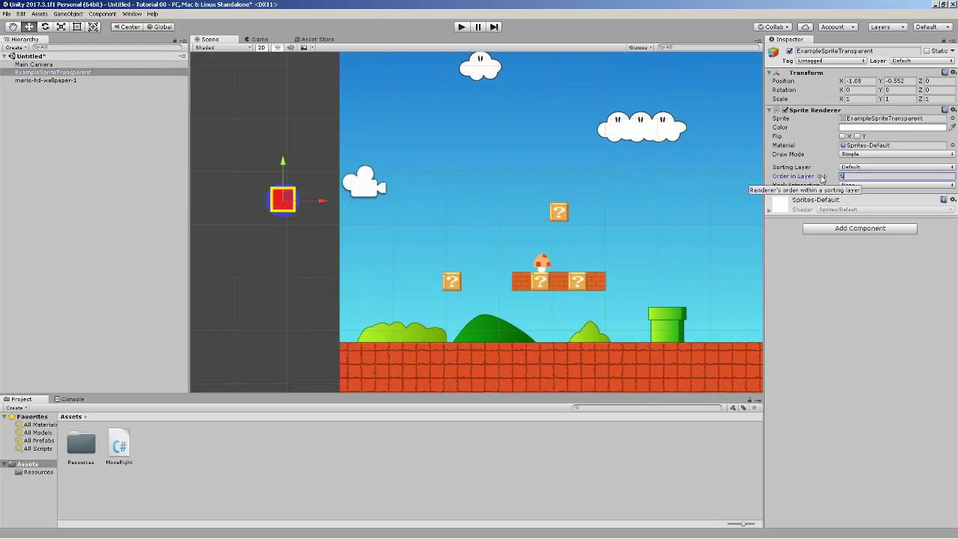
{"action": "type", "text": "5"}
{"action": "left_click_drag", "start_coordinate": [318, 200], "coordinate": [478, 203]}
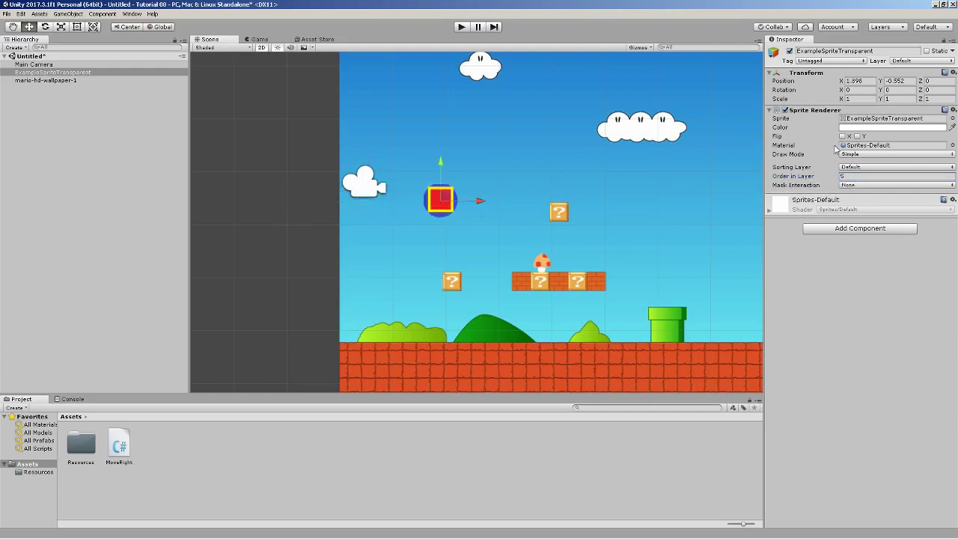
Try Order in Layer values -2 and 0 on ExampleSpriteTransparent, and settle on 1 to draw it in front of the background
{"action": "left_click", "coordinate": [870, 175]}
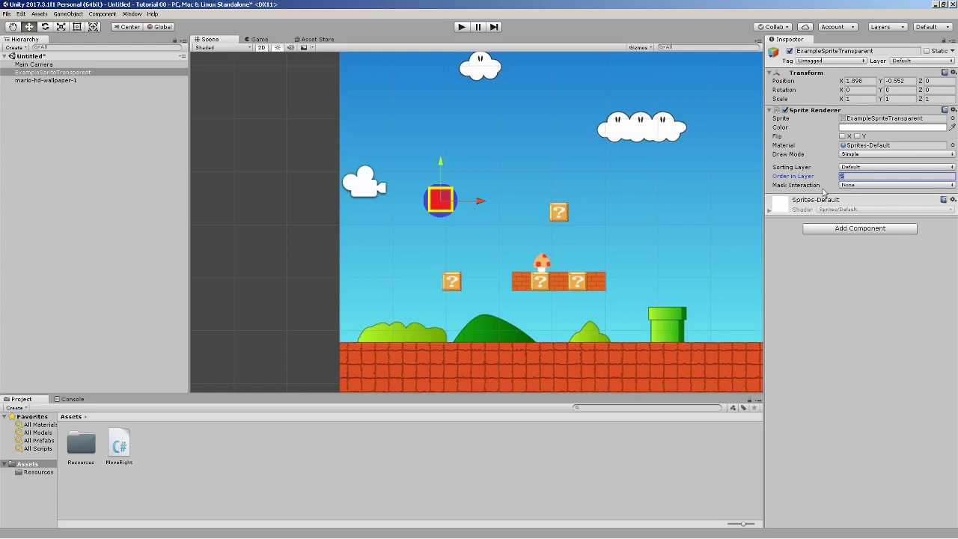
{"action": "type", "text": "-"}
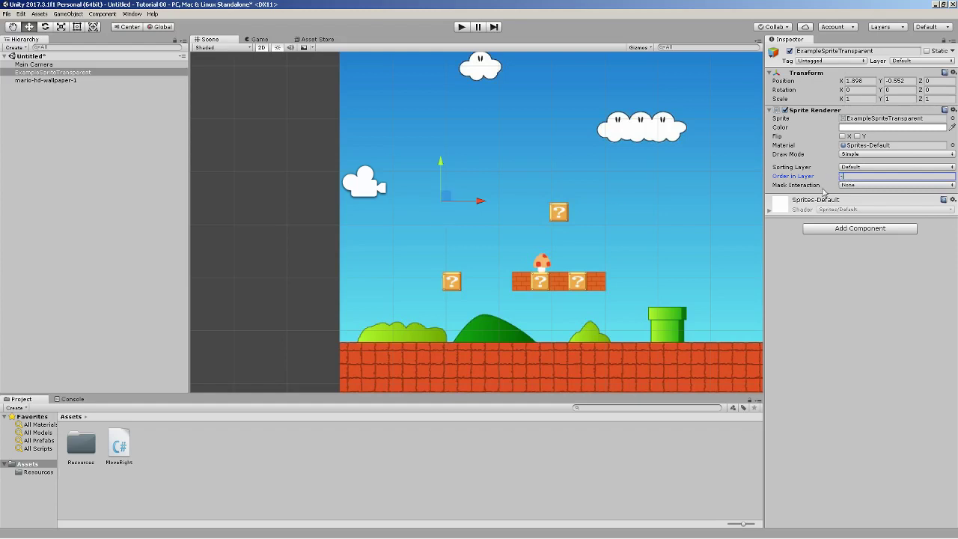
{"action": "type", "text": "2"}
{"action": "left_click_drag", "start_coordinate": [857, 177], "coordinate": [815, 171]}
{"action": "type", "text": "5"}
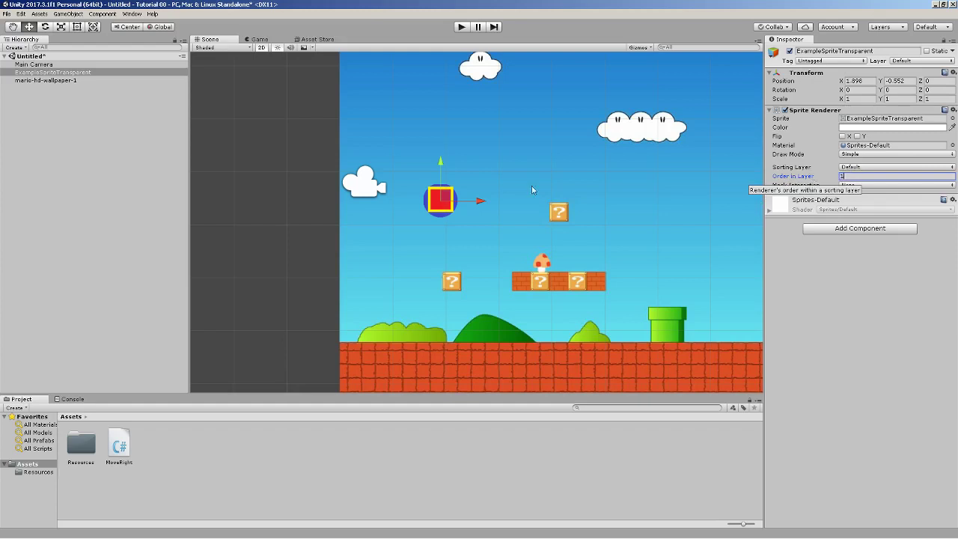
{"action": "type", "text": "0"}
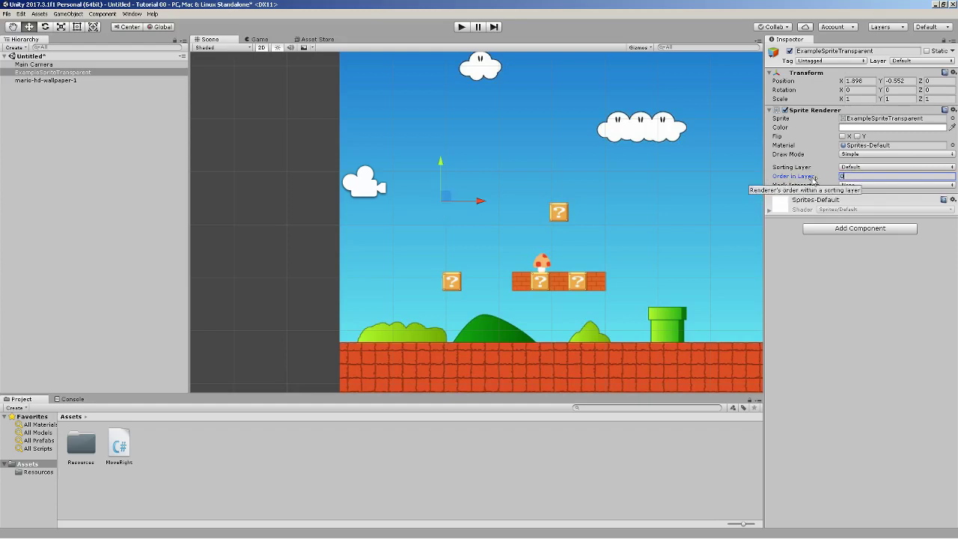
{"action": "type", "text": "1"}
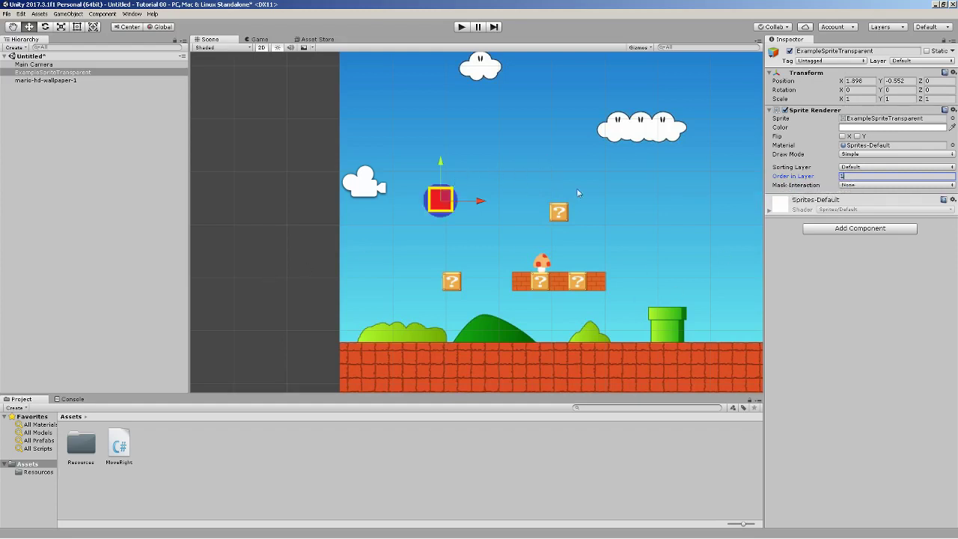
Move ExampleSpriteTransparent to the background's left edge below the camera icon, at about X 0.33, Y -1.2
{"action": "left_click_drag", "start_coordinate": [478, 200], "coordinate": [402, 199]}
{"action": "left_click_drag", "start_coordinate": [366, 164], "coordinate": [366, 196]}
{"action": "left_click_drag", "start_coordinate": [401, 234], "coordinate": [397, 238]}
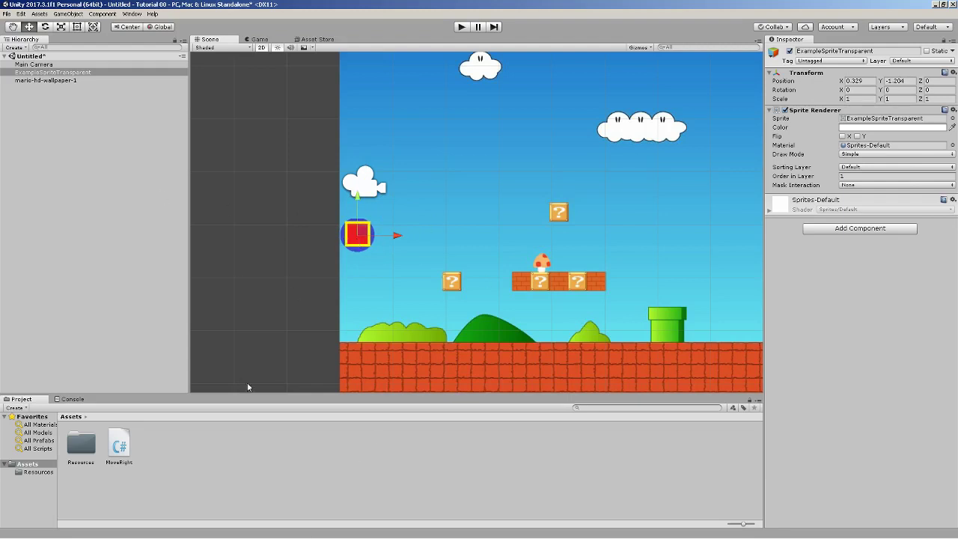
Add the Fireball sprite from the Resources folder to the scene's object hierarchy
{"action": "double_click", "coordinate": [82, 445]}
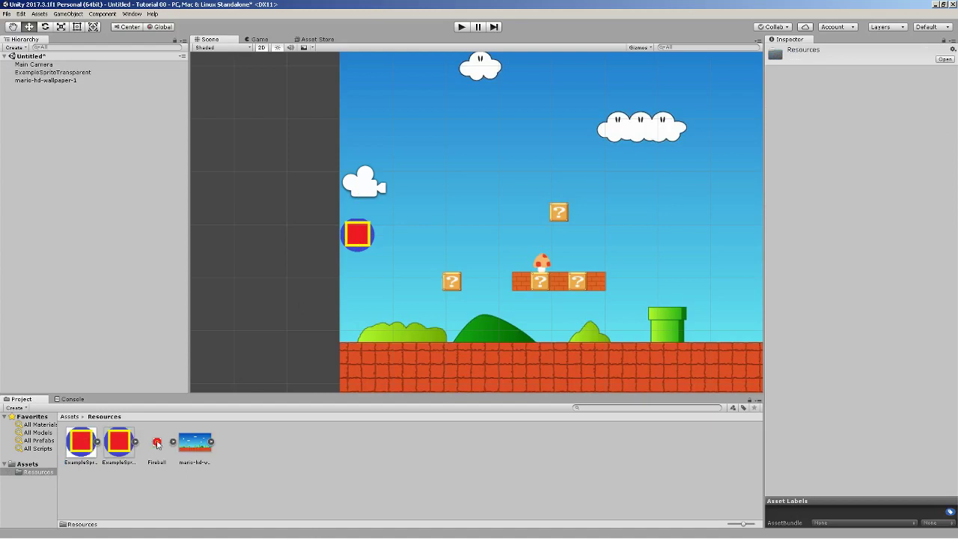
{"action": "left_click", "coordinate": [157, 444]}
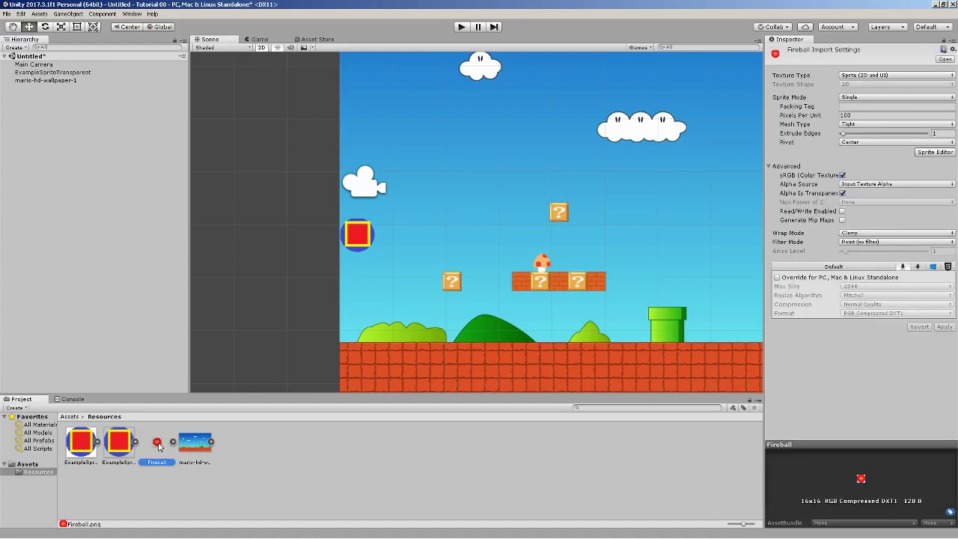
{"action": "left_click_drag", "start_coordinate": [158, 447], "coordinate": [110, 172]}
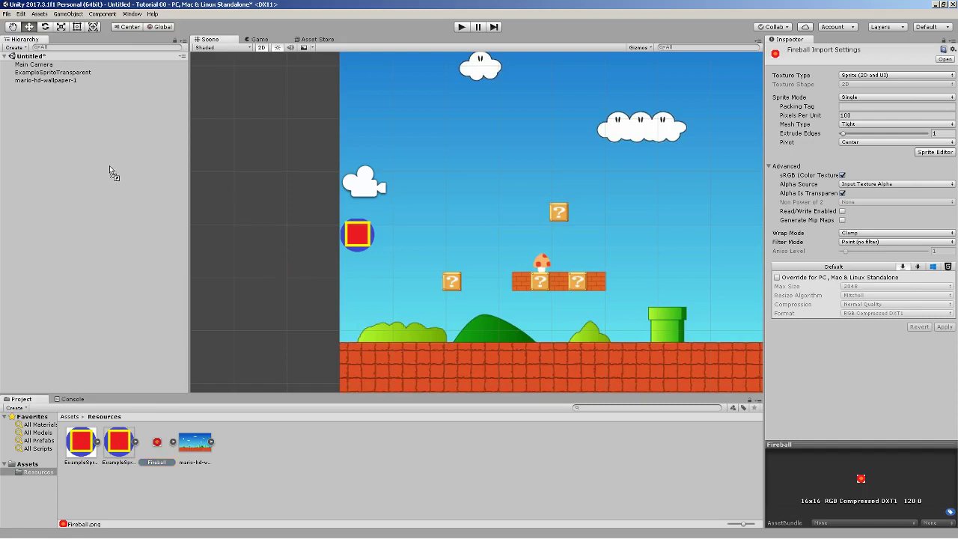
{"action": "left_click_drag", "start_coordinate": [210, 179], "coordinate": [73, 166]}
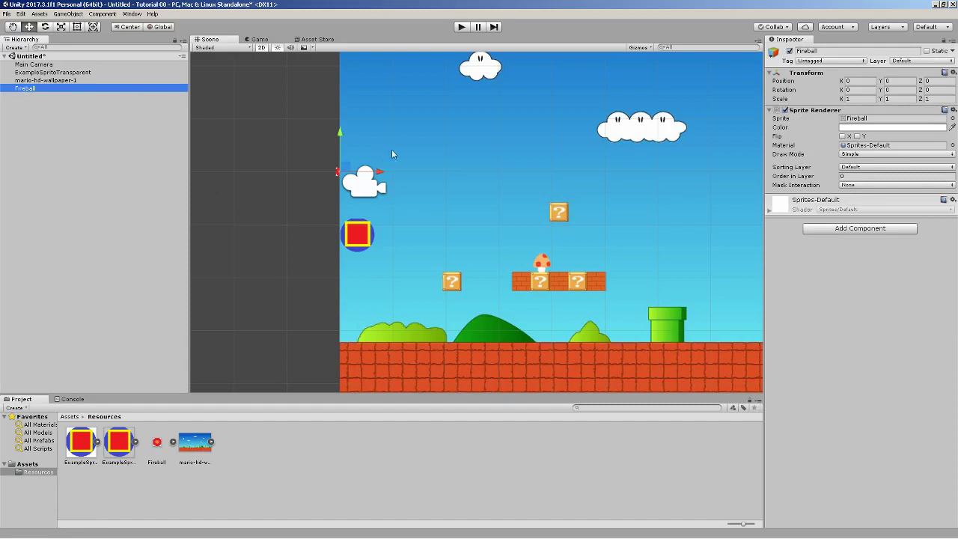
Move Fireball off the background's left edge to about X -0.77, Y 0, and set its Order in Layer to 2
{"action": "left_click_drag", "start_coordinate": [379, 173], "coordinate": [335, 178]}
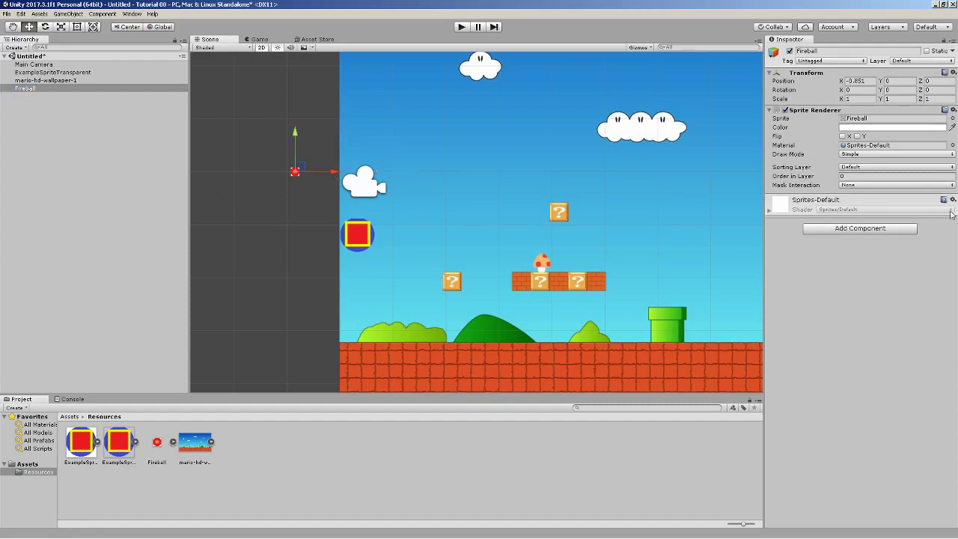
{"action": "left_click", "coordinate": [827, 176]}
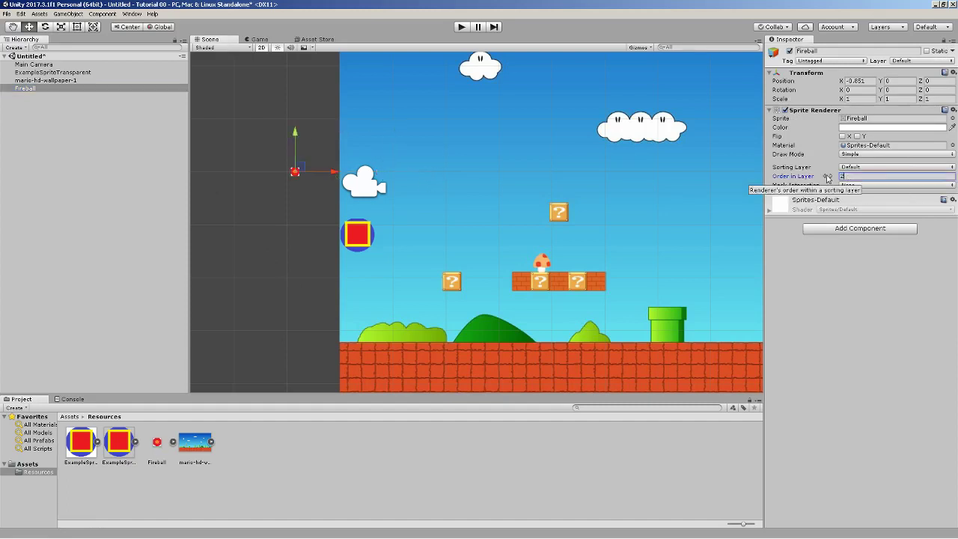
{"action": "mouse_move", "coordinate": [334, 172]}
{"action": "left_mouse_down"}
{"action": "mouse_move", "coordinate": [489, 171]}
{"action": "mouse_move", "coordinate": [327, 174]}
{"action": "left_mouse_up"}
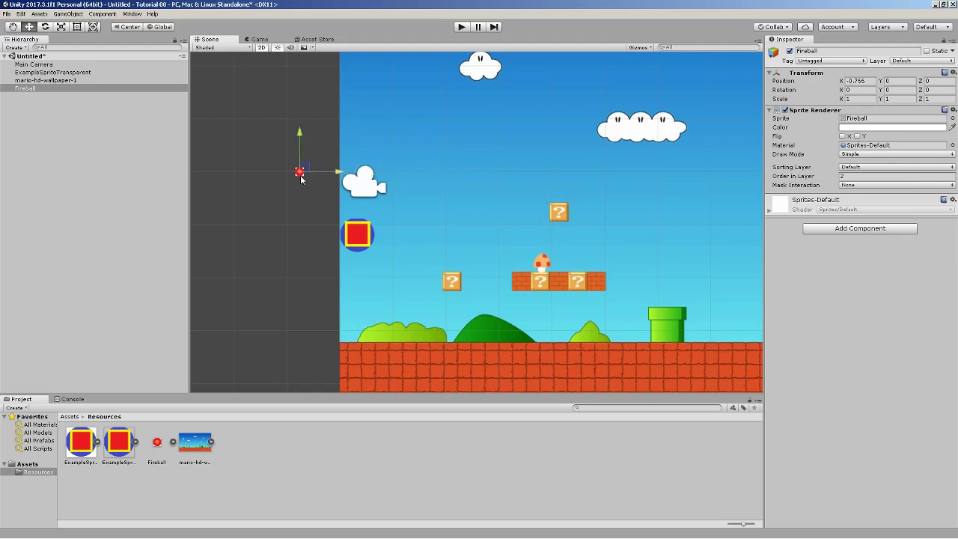
{"action": "left_click", "coordinate": [880, 231]}
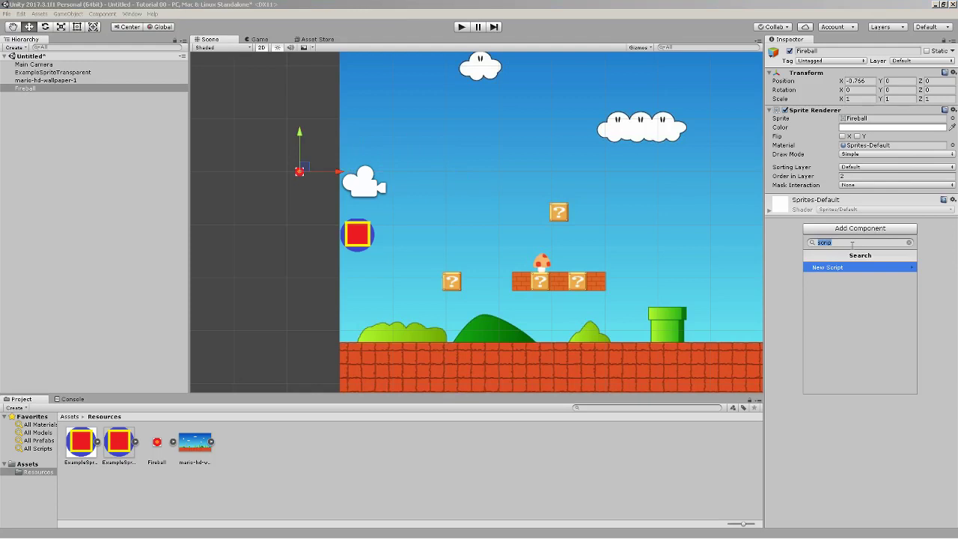
{"action": "key", "text": "BackSpace"}
{"action": "type", "text": "new"}
{"action": "left_click", "coordinate": [840, 267]}
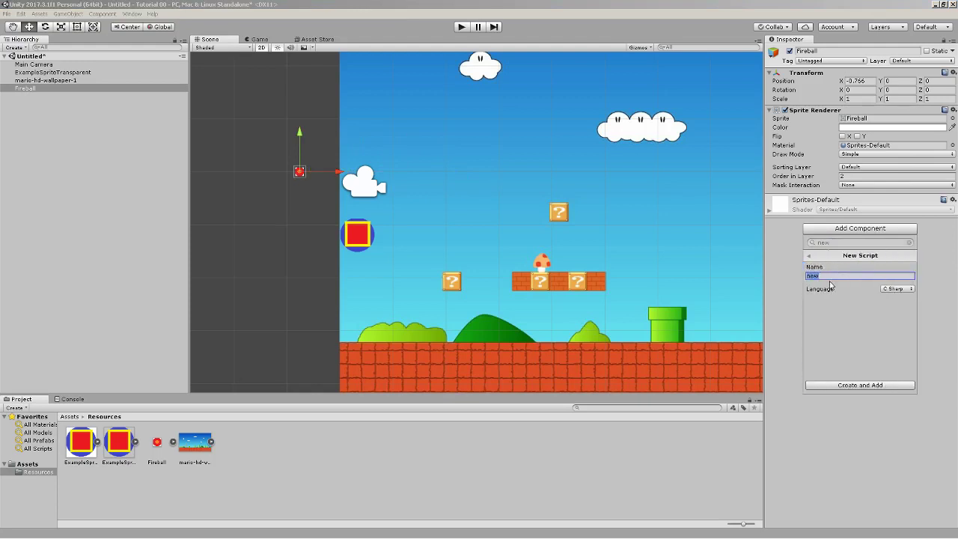
{"action": "type", "text": "MoveRight"}
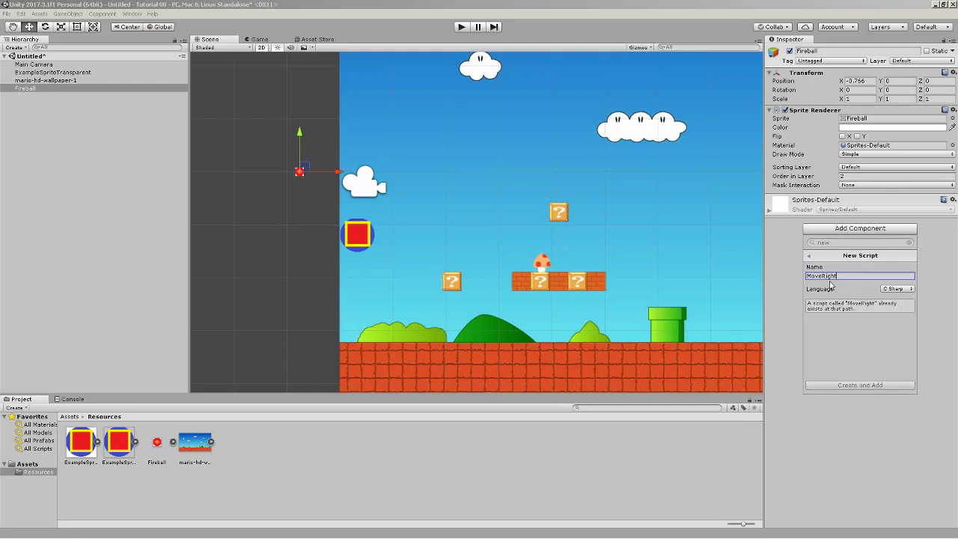
{"action": "key", "text": "BackSpace"}
{"action": "key", "text": "BackSpace"}
{"action": "key", "text": "BackSpace"}
{"action": "key", "text": "BackSpace"}
{"action": "key", "text": "BackSpace"}
{"action": "key", "text": "BackSpace"}
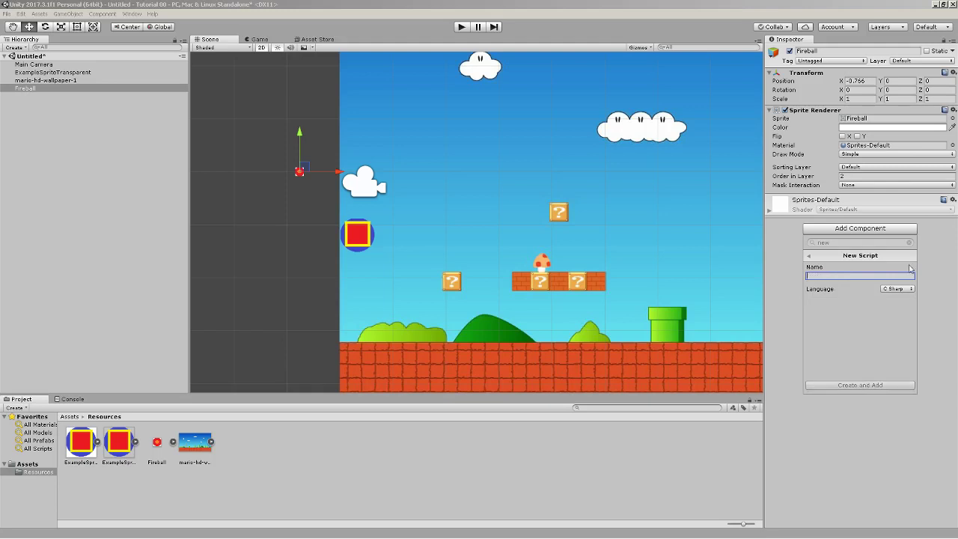
{"action": "left_click", "coordinate": [873, 421]}
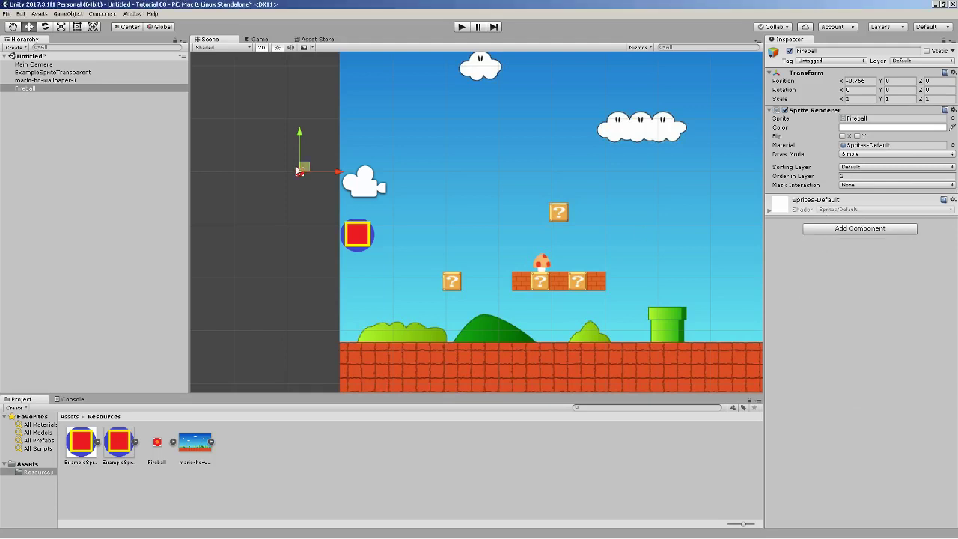
Try the existing Move Right script as a component on Fireball and remove it again
{"action": "left_click", "coordinate": [769, 211]}
{"action": "left_click", "coordinate": [769, 212]}
{"action": "left_click", "coordinate": [868, 228]}
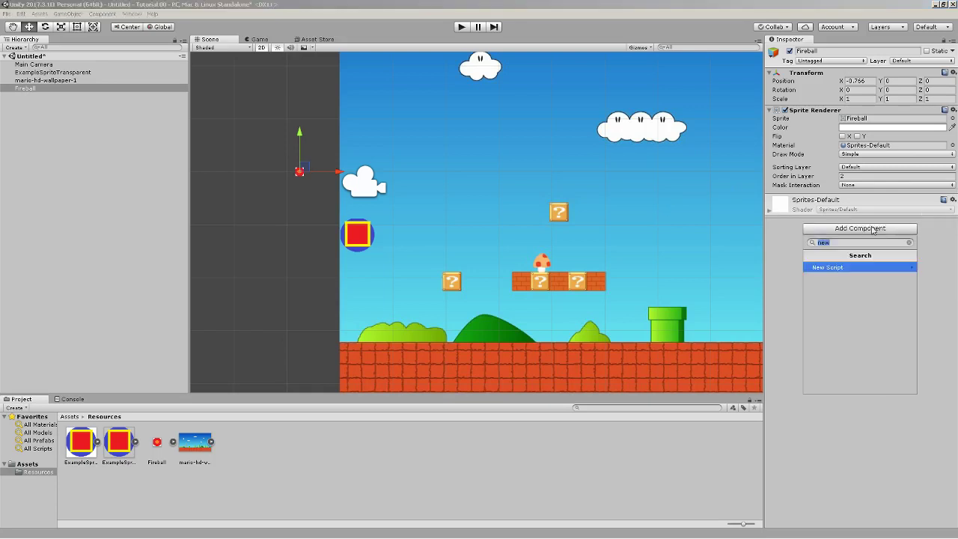
{"action": "key", "text": "BackSpace"}
{"action": "scroll", "coordinate": [852, 327], "scroll_direction": "down", "scroll_amount": 3}
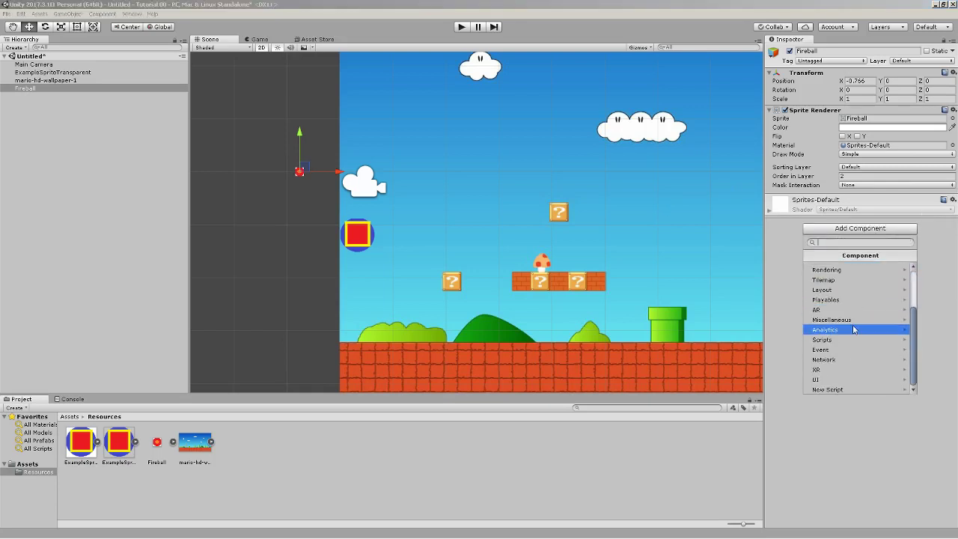
{"action": "scroll", "coordinate": [854, 372], "scroll_direction": "up", "scroll_amount": 5}
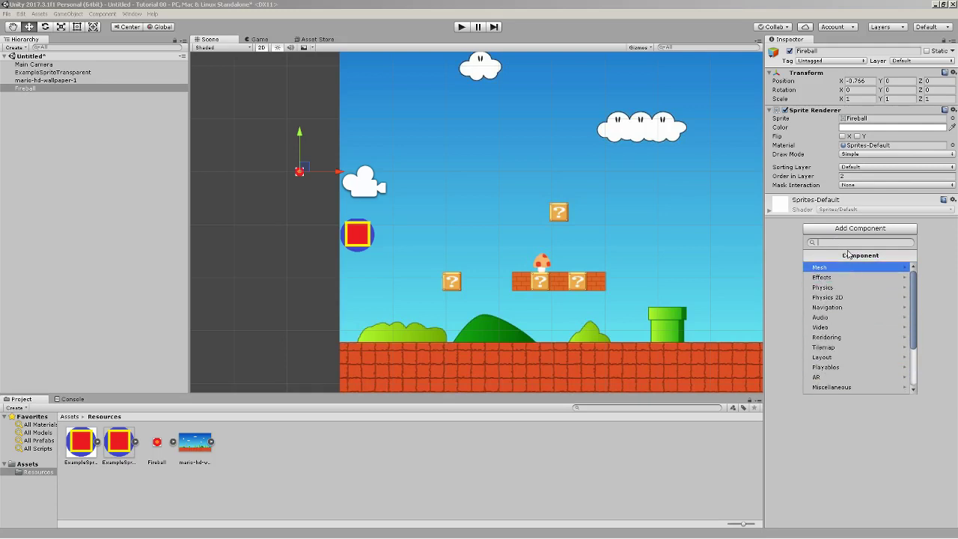
{"action": "type", "text": "move"}
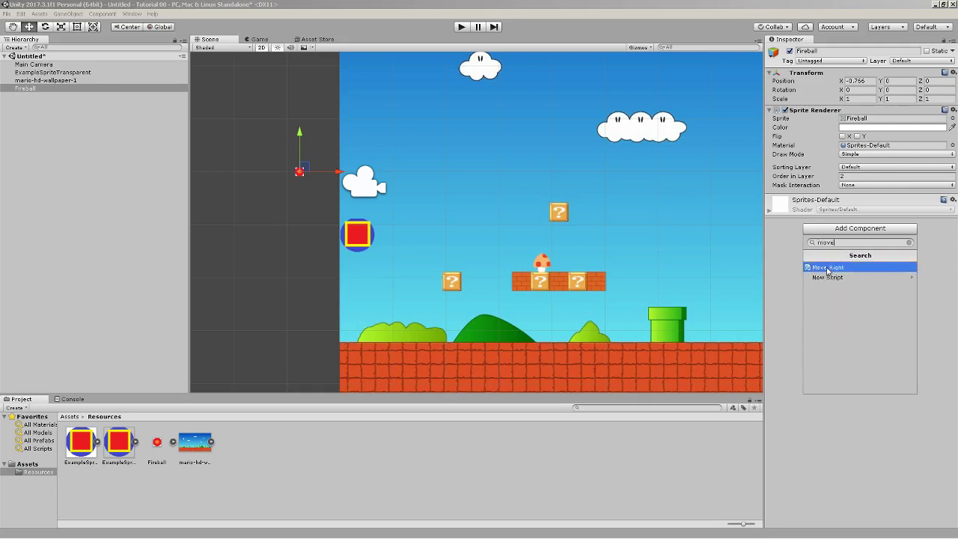
{"action": "left_click", "coordinate": [828, 268]}
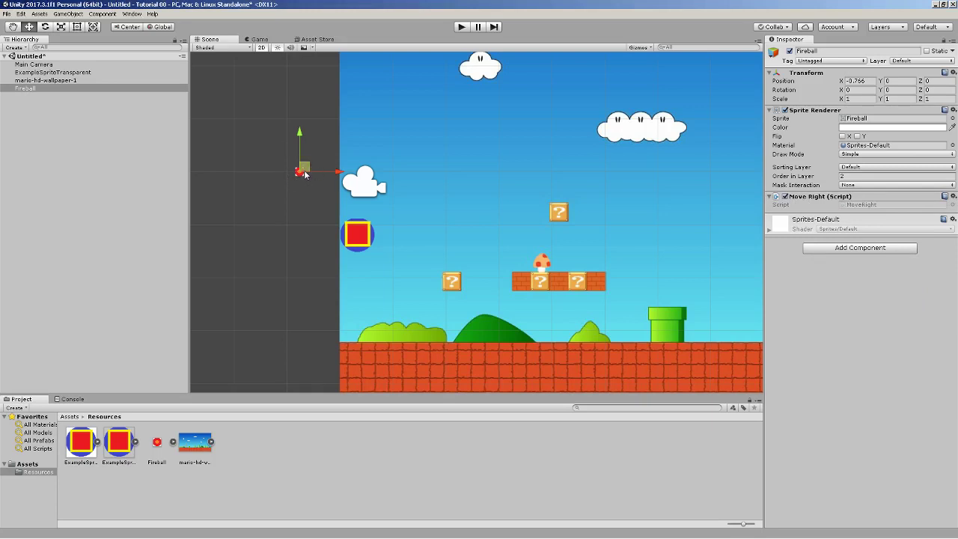
{"action": "left_click", "coordinate": [952, 196]}
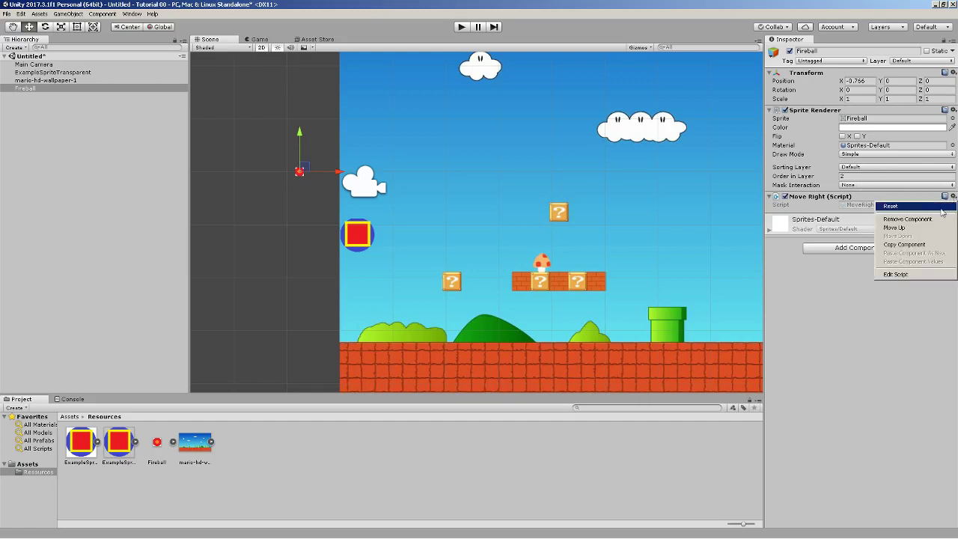
{"action": "left_click", "coordinate": [891, 217]}
Create a new C Sharp script named MoveRightFast and add it to Fireball as a component
{"action": "left_click", "coordinate": [861, 228]}
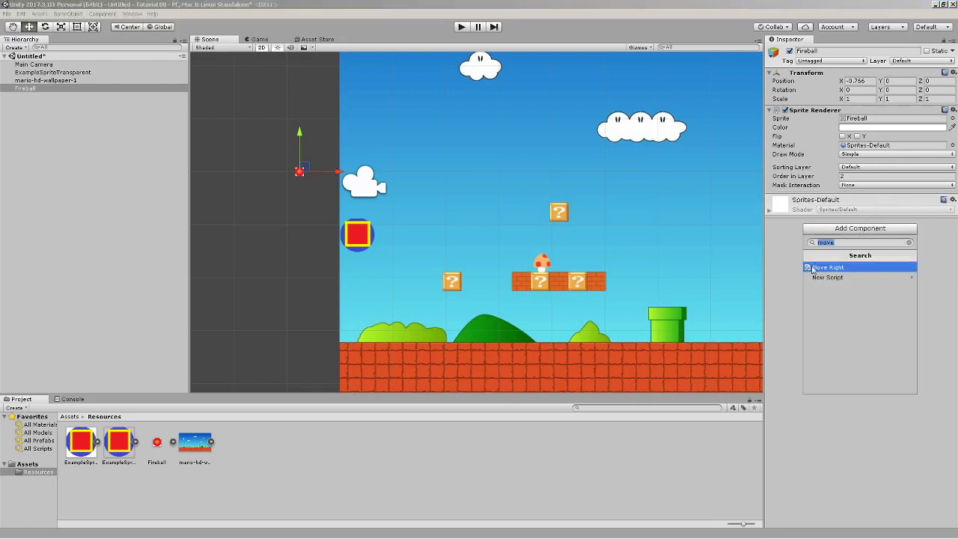
{"action": "type", "text": "MoveRigh"}
{"action": "key", "text": "BackSpace"}
{"action": "key", "text": "BackSpace"}
{"action": "key", "text": "BackSpace"}
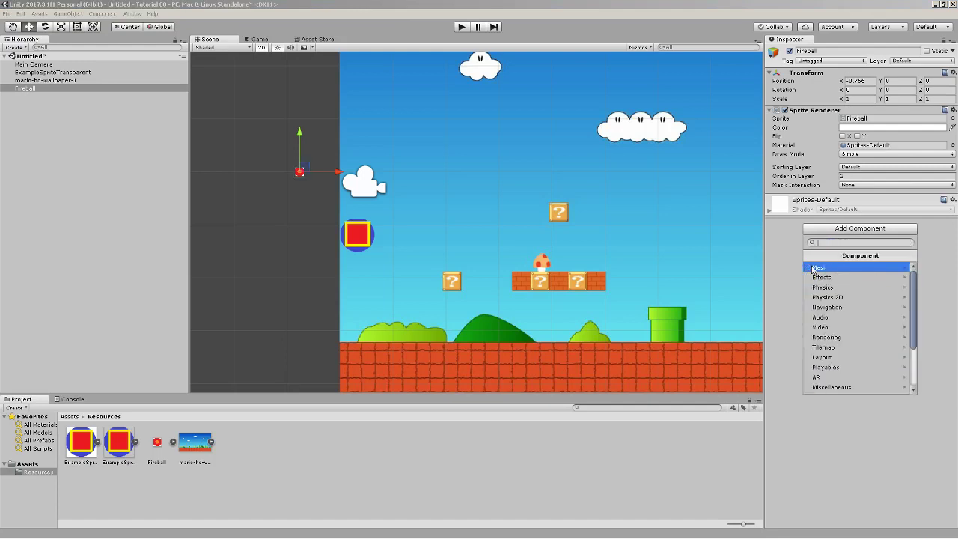
{"action": "type", "text": "MoveFast"}
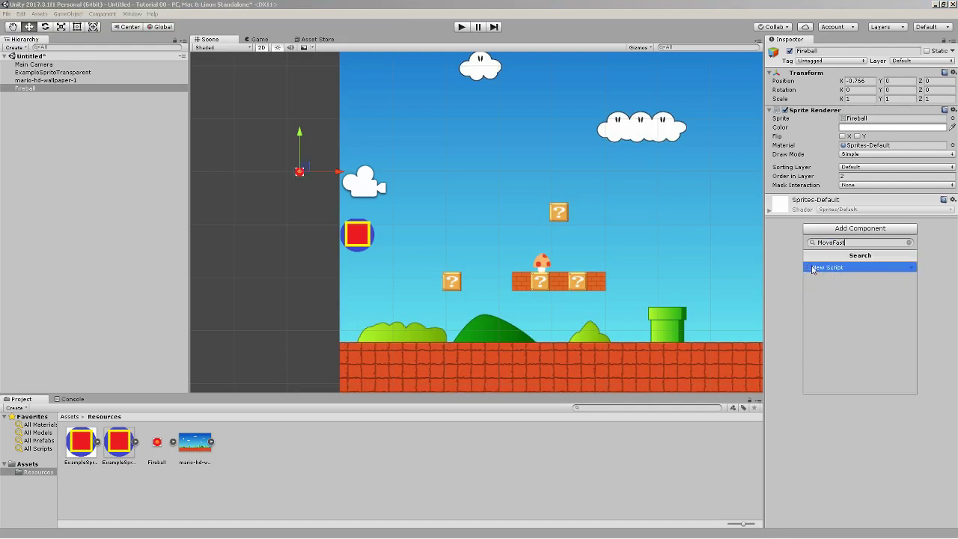
{"action": "key", "text": "BackSpace"}
{"action": "key", "text": "BackSpace"}
{"action": "key", "text": "BackSpace"}
{"action": "key", "text": "BackSpace"}
{"action": "type", "text": "RightFast"}
{"action": "left_click", "coordinate": [823, 267]}
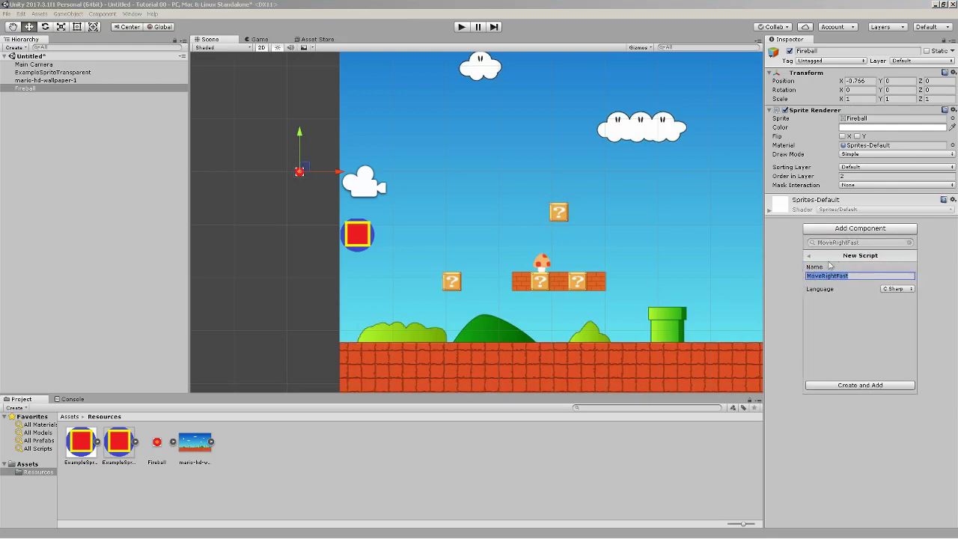
{"action": "left_click", "coordinate": [873, 386]}
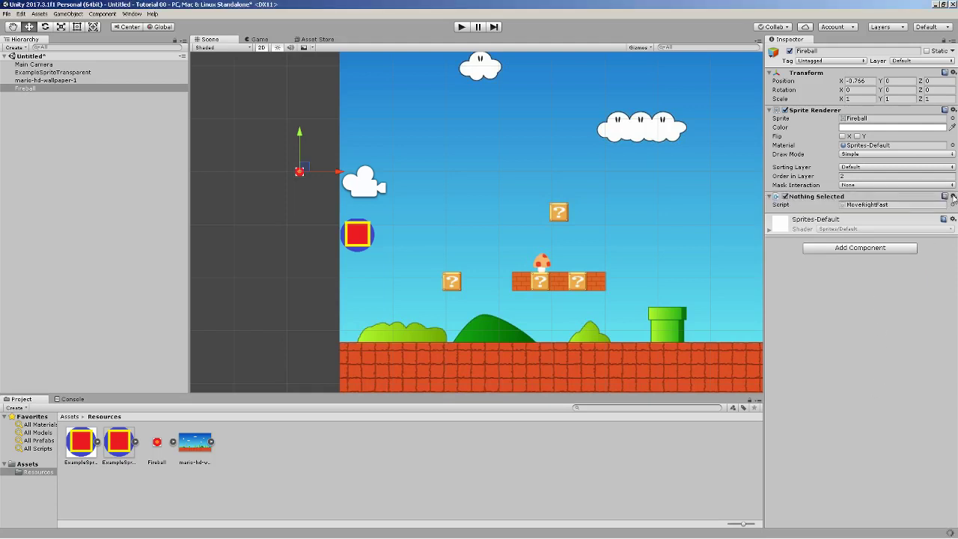
Open Fireball's MoveRightFast script for editing in Visual Studio and add "var pos = this.transform.position;" to its Update method
{"action": "left_click", "coordinate": [953, 197]}
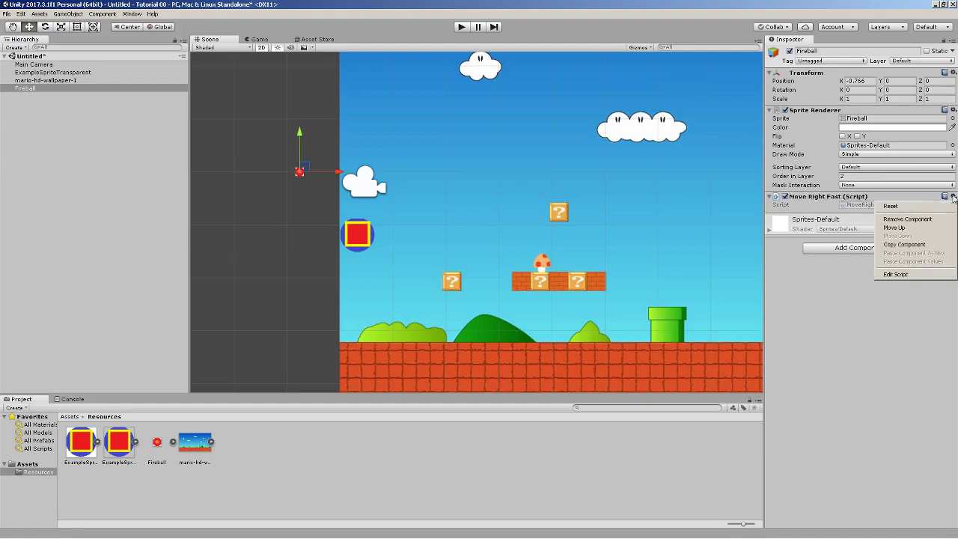
{"action": "left_click", "coordinate": [901, 275]}
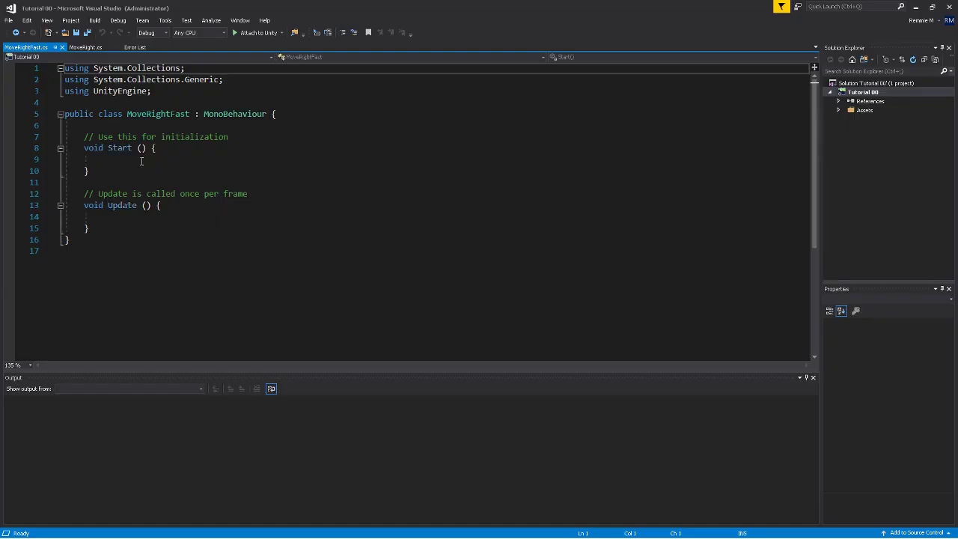
{"action": "left_click", "coordinate": [135, 225]}
{"action": "left_click", "coordinate": [170, 216]}
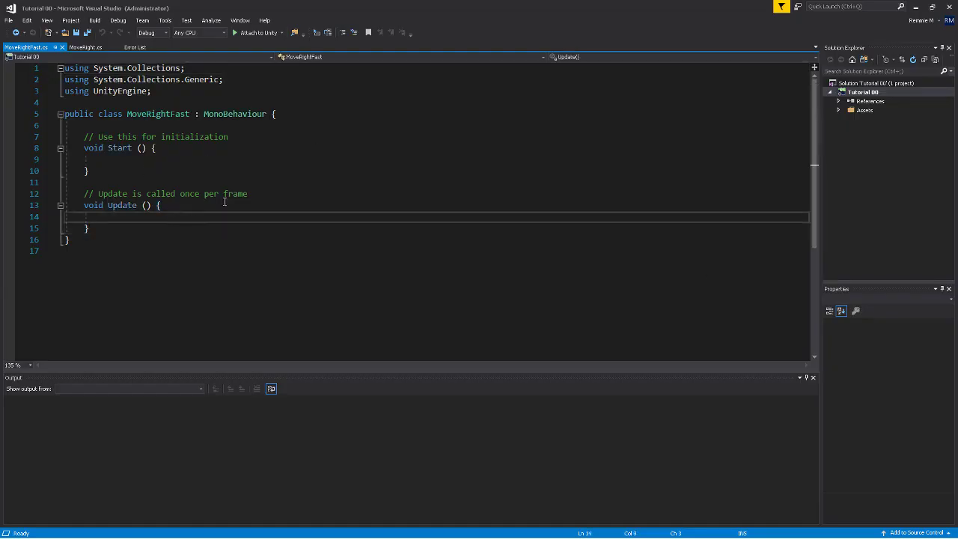
{"action": "key", "text": "Return"}
{"action": "key", "text": "Up"}
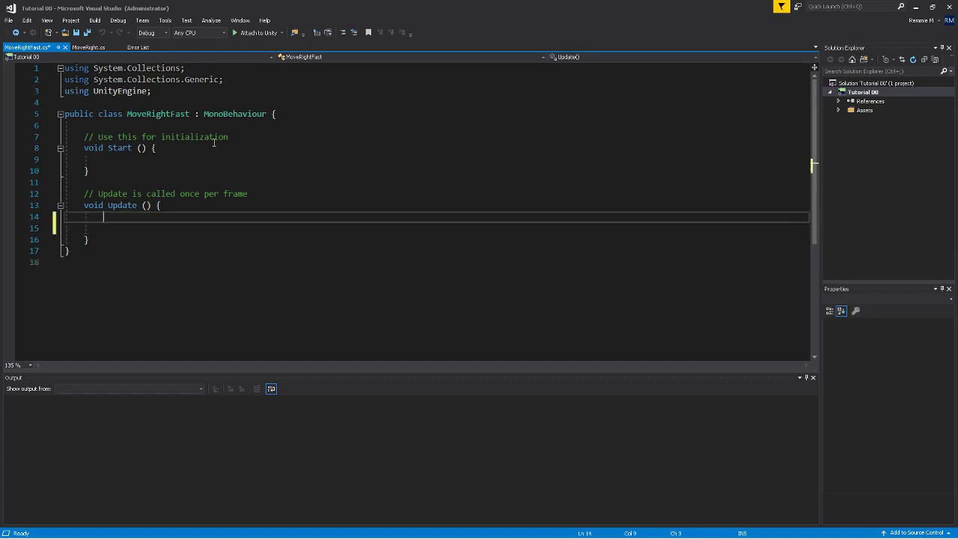
{"action": "type", "text": "var pos = this.transform.position"}
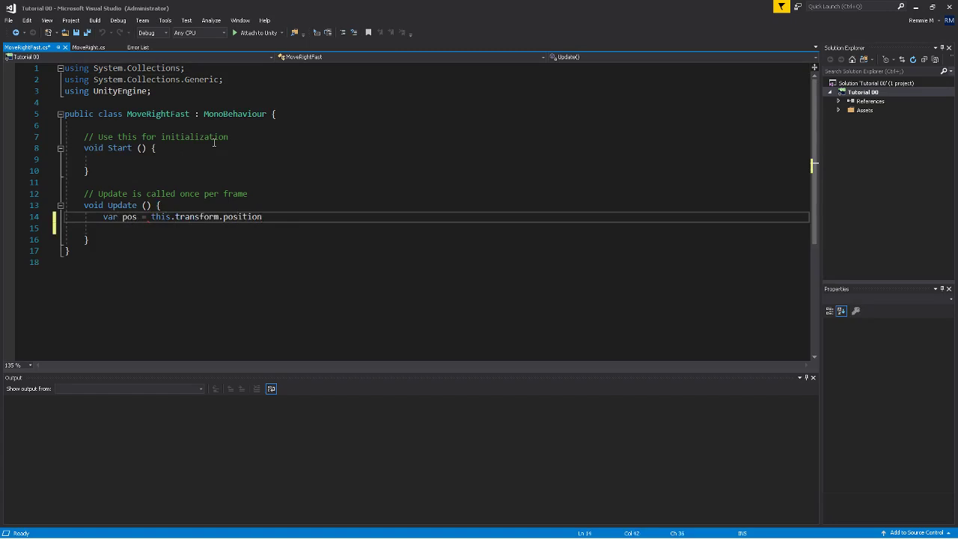
{"action": "type", "text": ";"}
{"action": "key", "text": "Return"}
Complete Update with "pos.x += Time.deltaTime * 3.2f;" and "this.transform.position = pos;", and save the script
{"action": "type", "text": "pos.x +="}
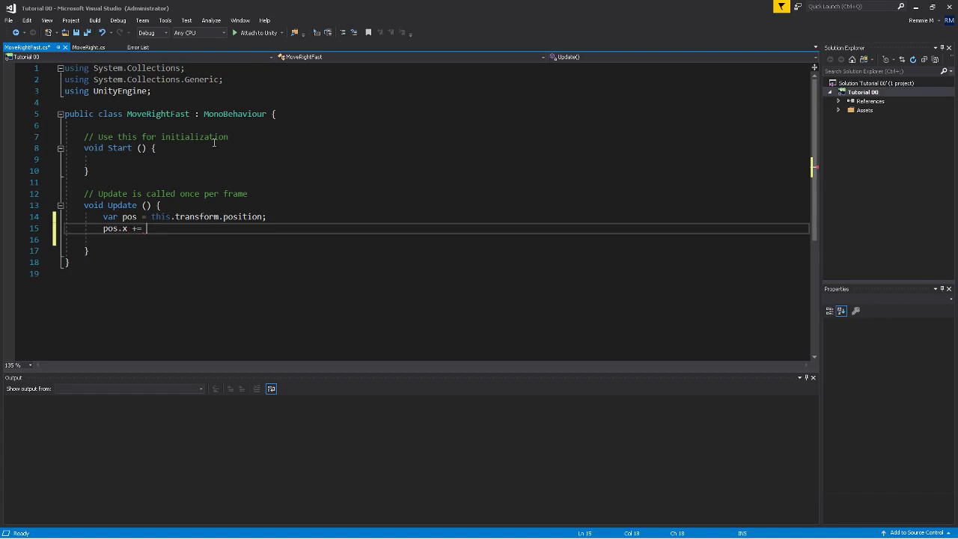
{"action": "type", "text": "Time.deltaTime"}
{"action": "type", "text": "* 3.2f;"}
{"action": "key", "text": "Return"}
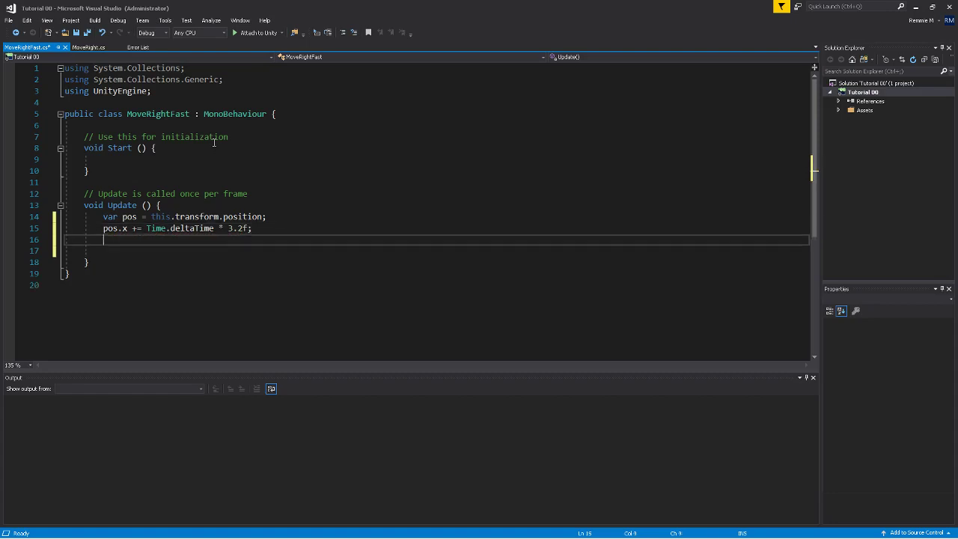
{"action": "type", "text": "this.transform.position = "}
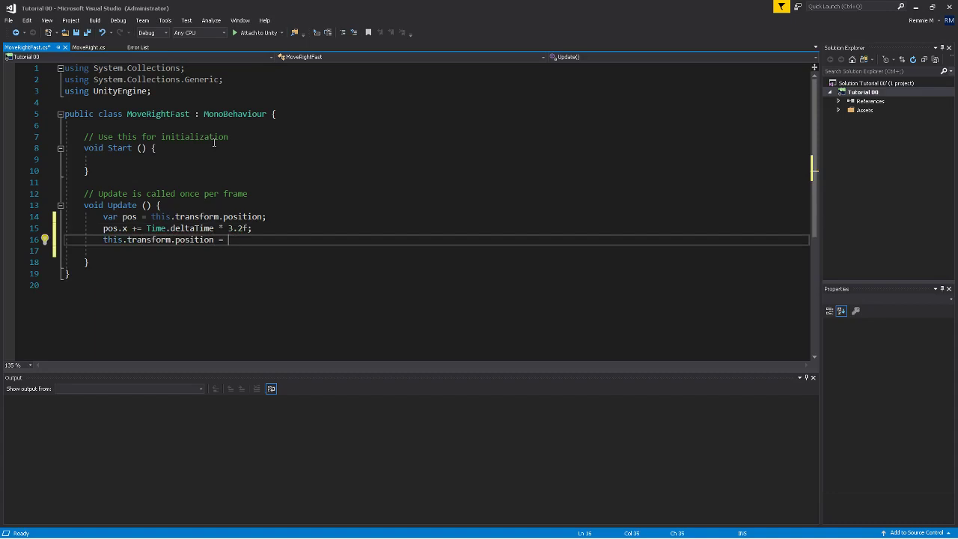
{"action": "type", "text": "pos;"}
{"action": "left_click", "coordinate": [142, 255]}
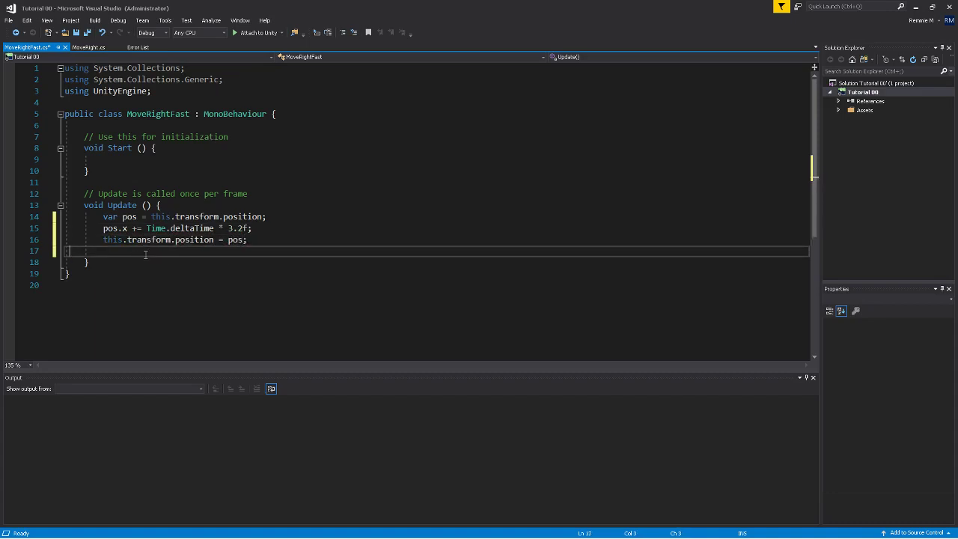
{"action": "key", "text": "BackSpace"}
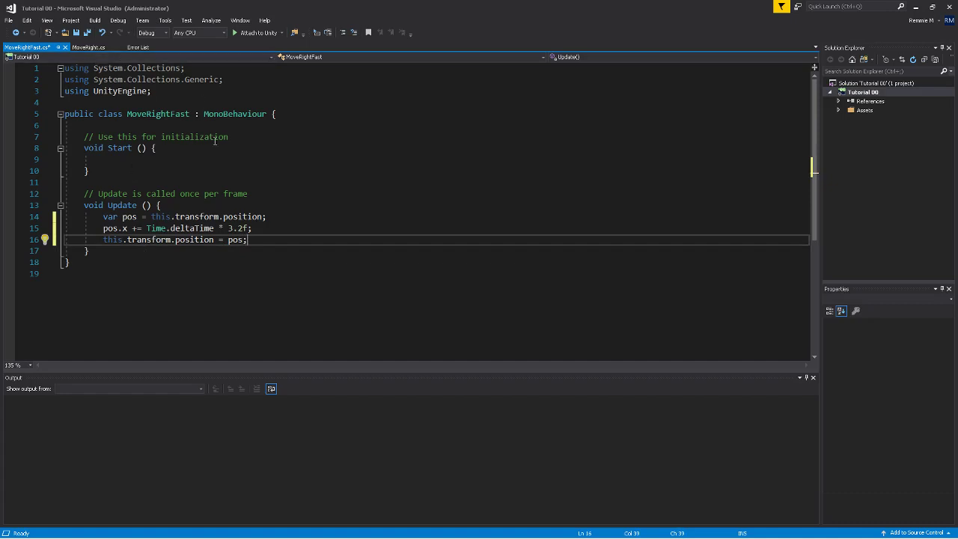
{"action": "left_click", "coordinate": [87, 34]}
Switch to Unity, create a new C Sharp script named SpawnFireBall and add it to ExampleSpriteTransparent as a component
{"action": "key", "text": "alt+Tab"}
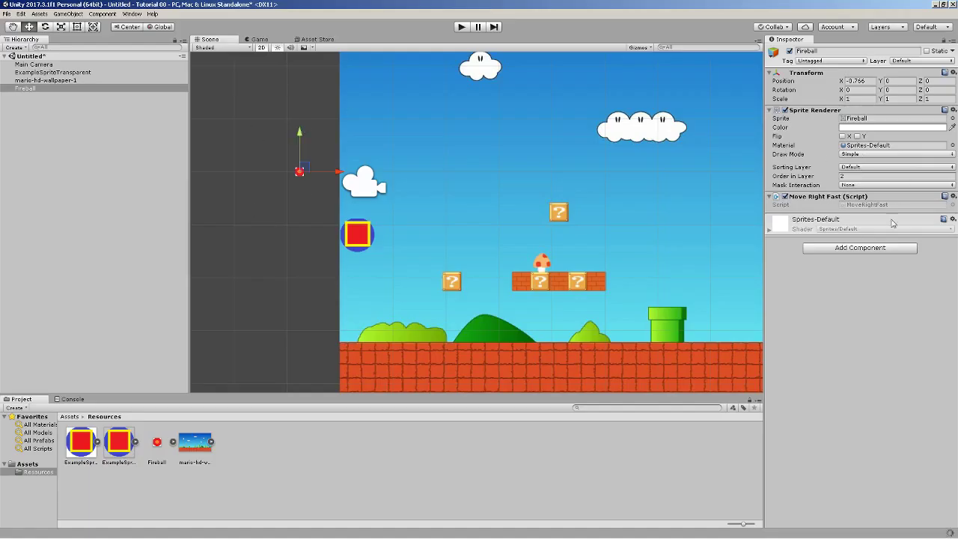
{"action": "double_click", "coordinate": [69, 73]}
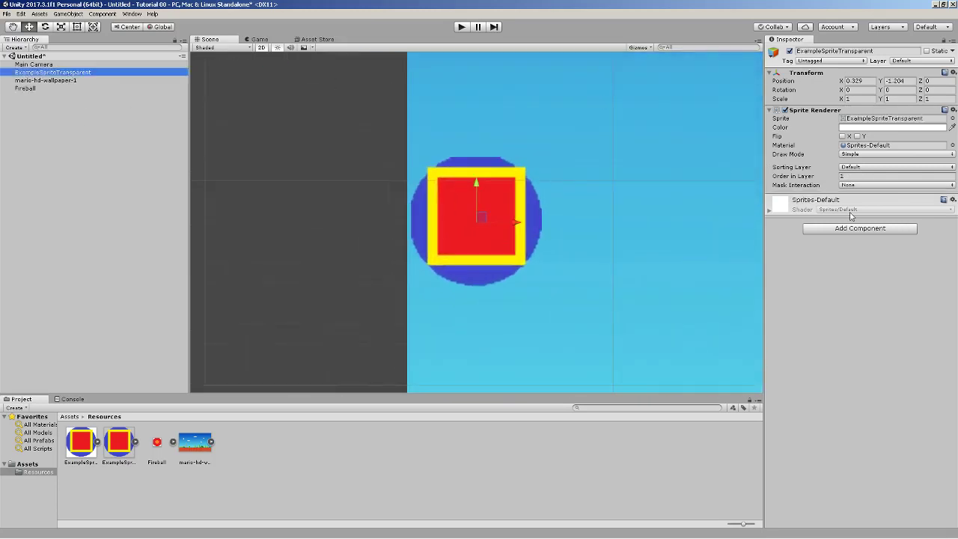
{"action": "left_click", "coordinate": [867, 229]}
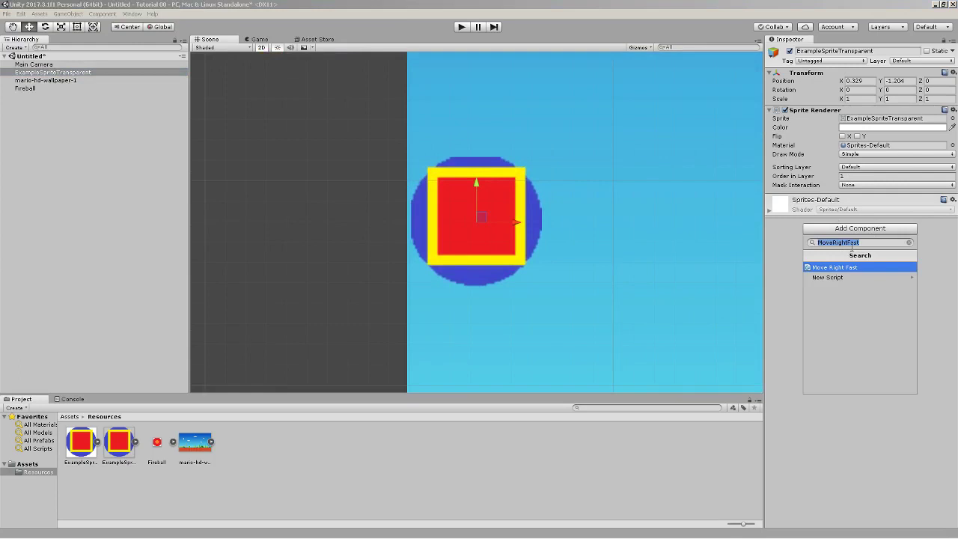
{"action": "type", "text": "SpawnFire"}
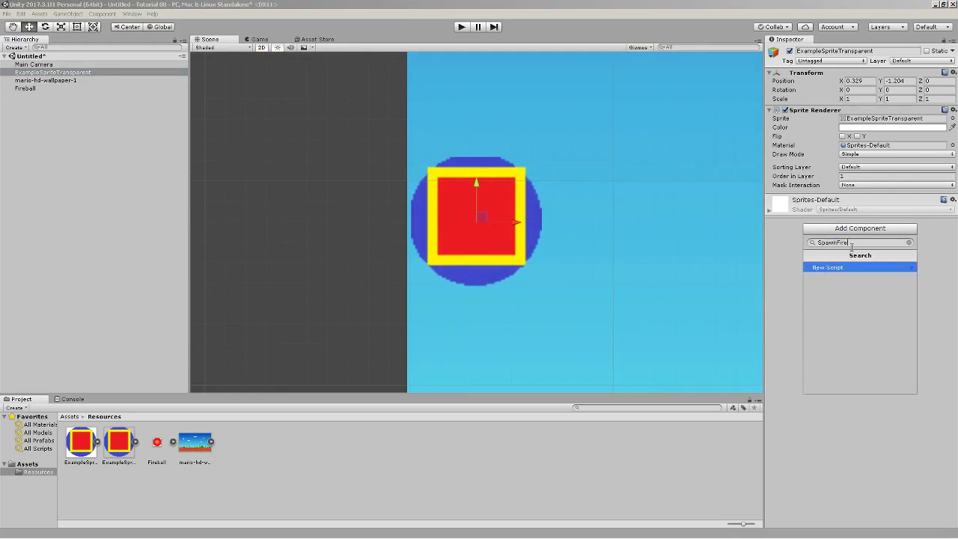
{"action": "type", "text": "Ball"}
{"action": "left_click", "coordinate": [866, 268]}
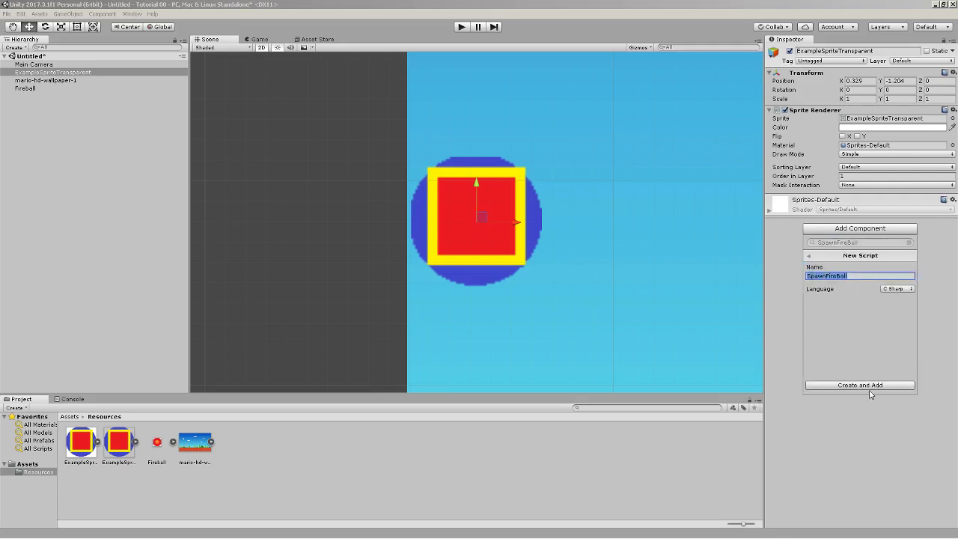
{"action": "left_click", "coordinate": [869, 387]}
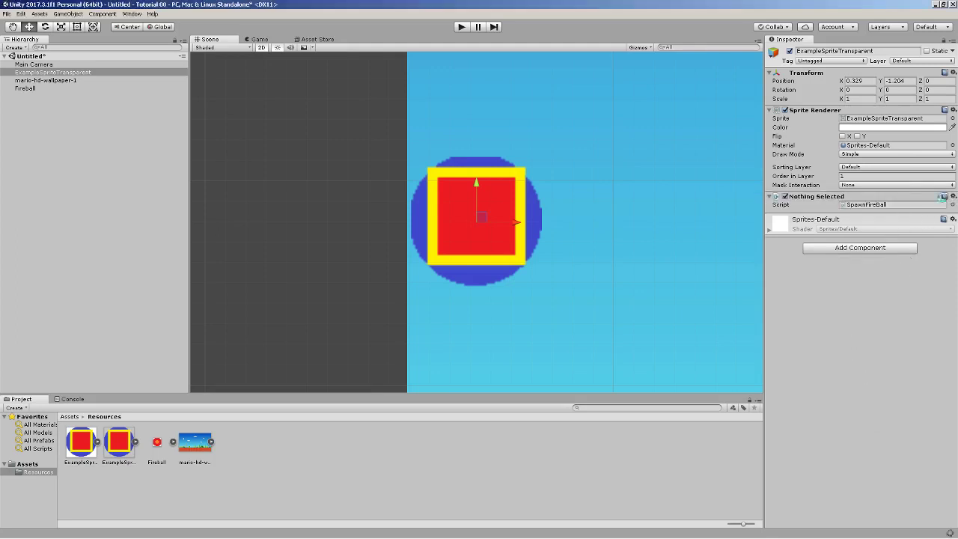
Open the SpawnFireBall script for editing in Visual Studio and insert blank lines at the start of its class
{"action": "left_click", "coordinate": [952, 196]}
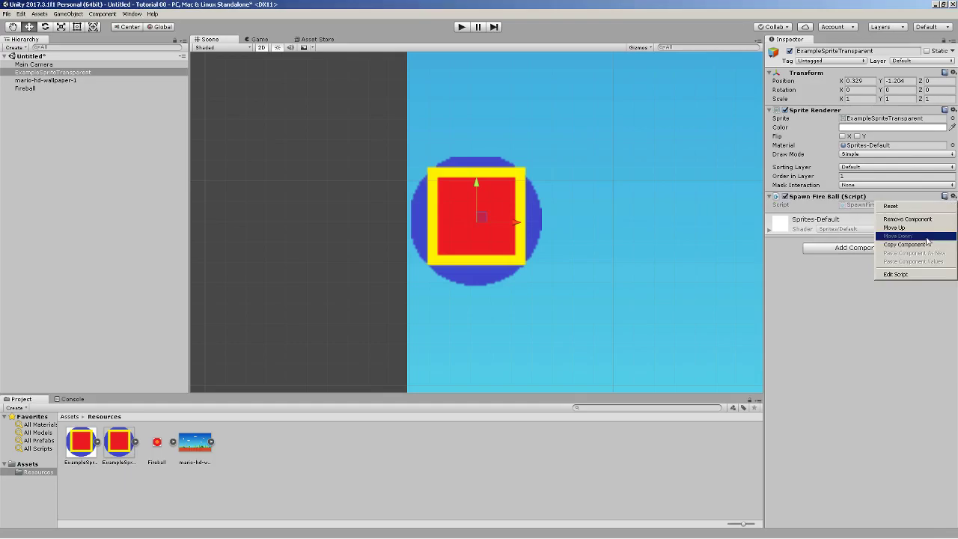
{"action": "left_click", "coordinate": [898, 274]}
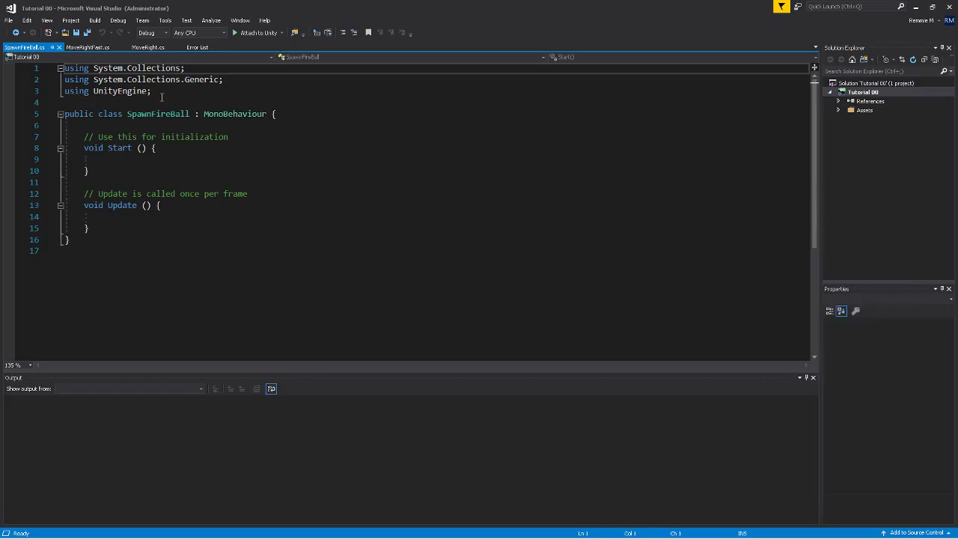
{"action": "left_click", "coordinate": [172, 124]}
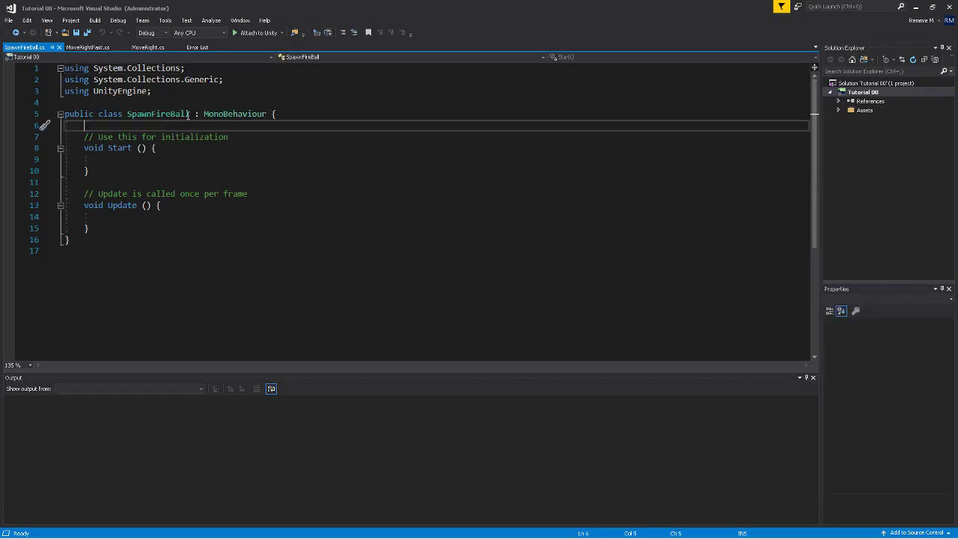
{"action": "key", "text": "Return"}
{"action": "key", "text": "Return"}
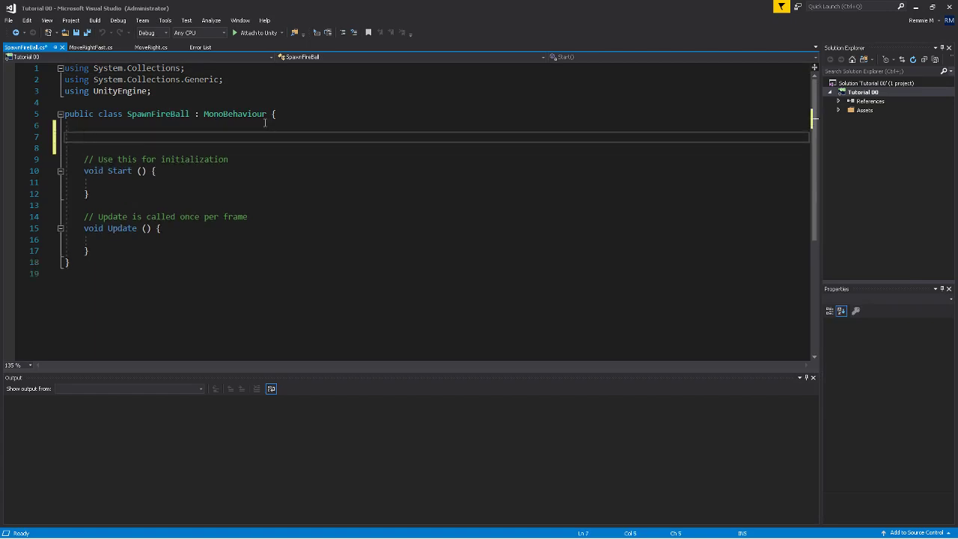
Declare "public SpawnFireBall FireBallToSpawn;" above the Start method of SpawnFireBall and save the script
{"action": "type", "text": "public FireBallToS"}
{"action": "type", "text": "pawn"}
{"action": "key", "text": "BackSpace"}
{"action": "key", "text": "BackSpace"}
{"action": "key", "text": "BackSpace"}
{"action": "key", "text": "BackSpace"}
{"action": "key", "text": "BackSpace"}
{"action": "key", "text": "BackSpace"}
{"action": "key", "text": "BackSpace"}
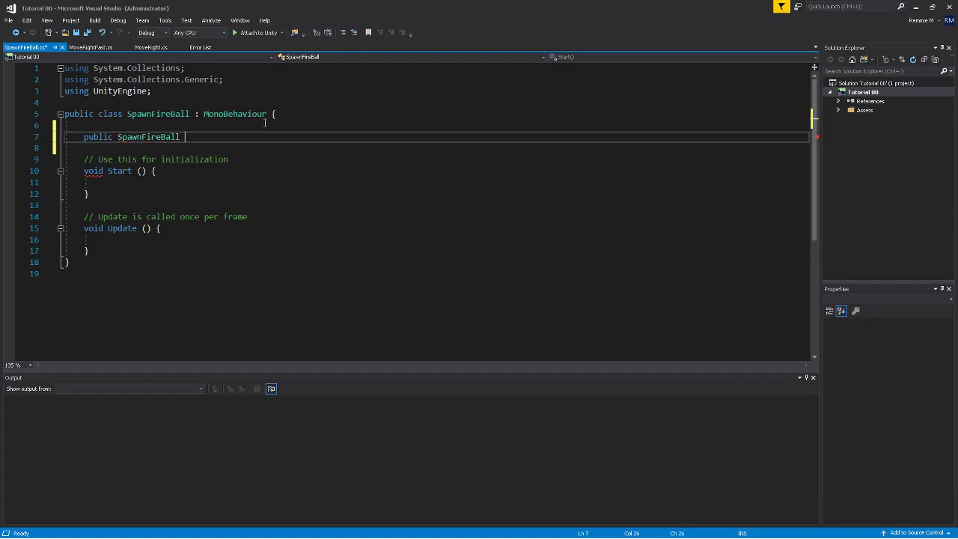
{"action": "type", "text": "FireBallToSpawn;"}
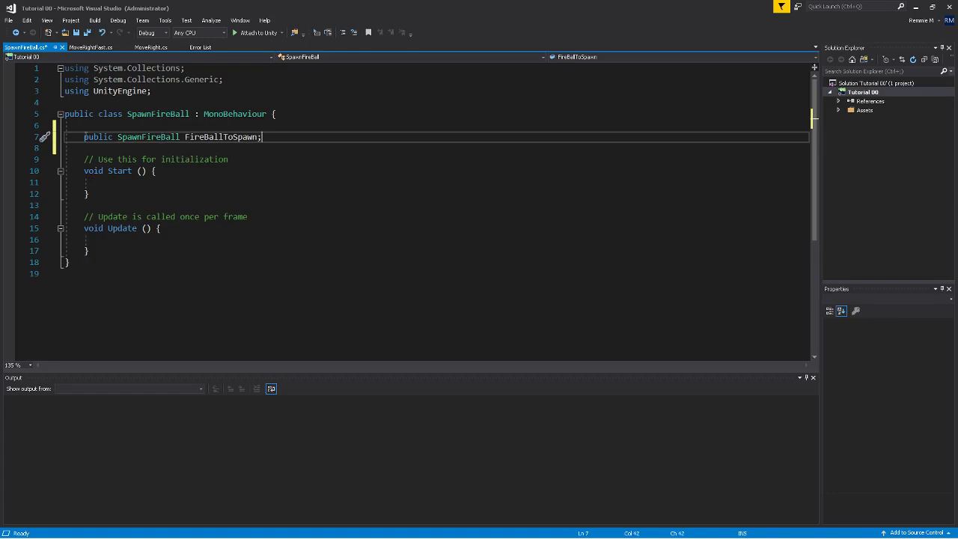
{"action": "left_click_drag", "start_coordinate": [85, 137], "coordinate": [276, 140]}
{"action": "left_click", "coordinate": [275, 143]}
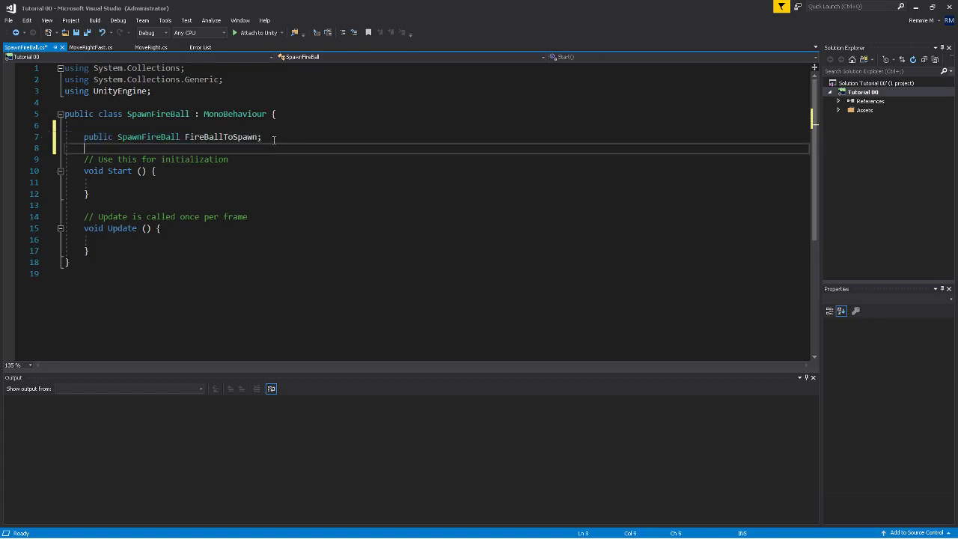
{"action": "left_click", "coordinate": [270, 139]}
{"action": "key", "text": "alt+Tab"}
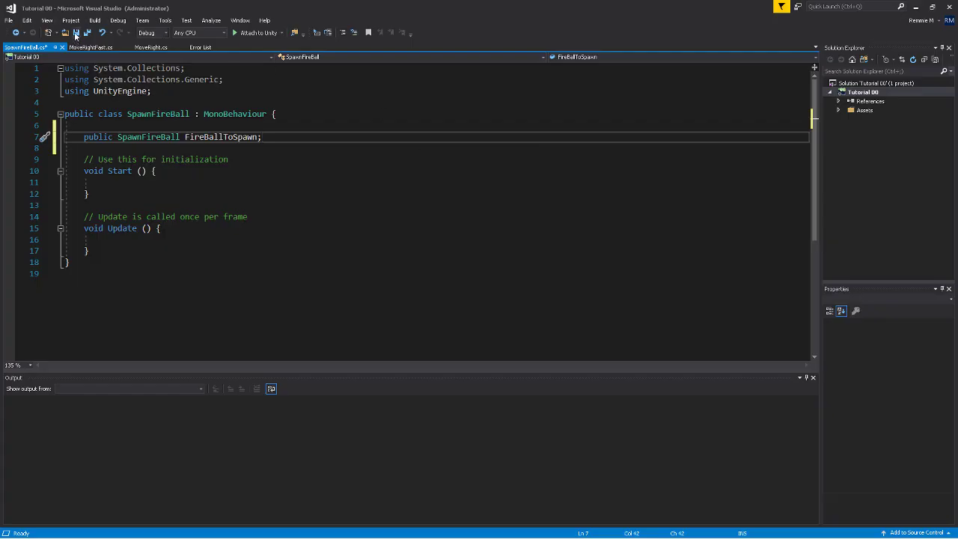
{"action": "left_click", "coordinate": [76, 32]}
Switch to Unity and create a prefab in the Resources folder from the scene's Fireball object
{"action": "key", "text": "alt+Tab"}
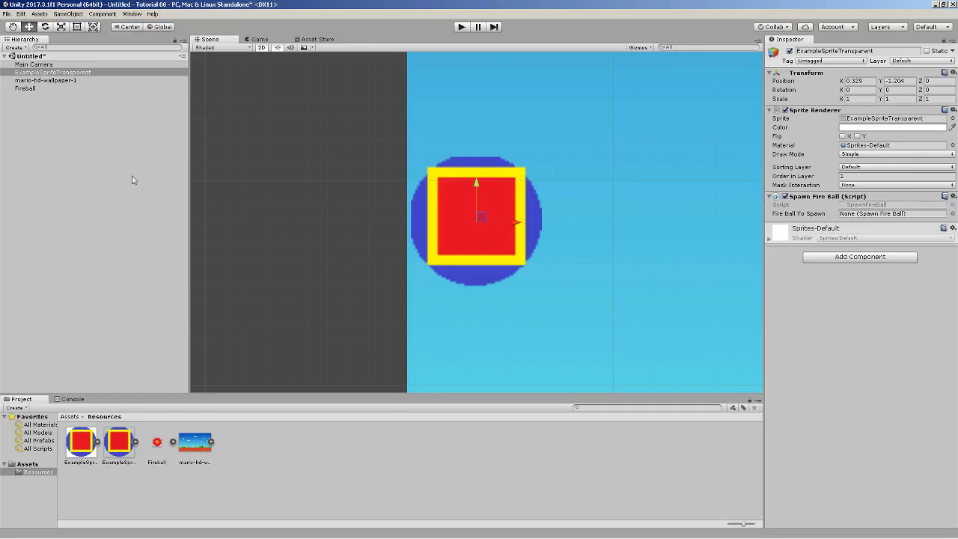
{"action": "left_click", "coordinate": [24, 89]}
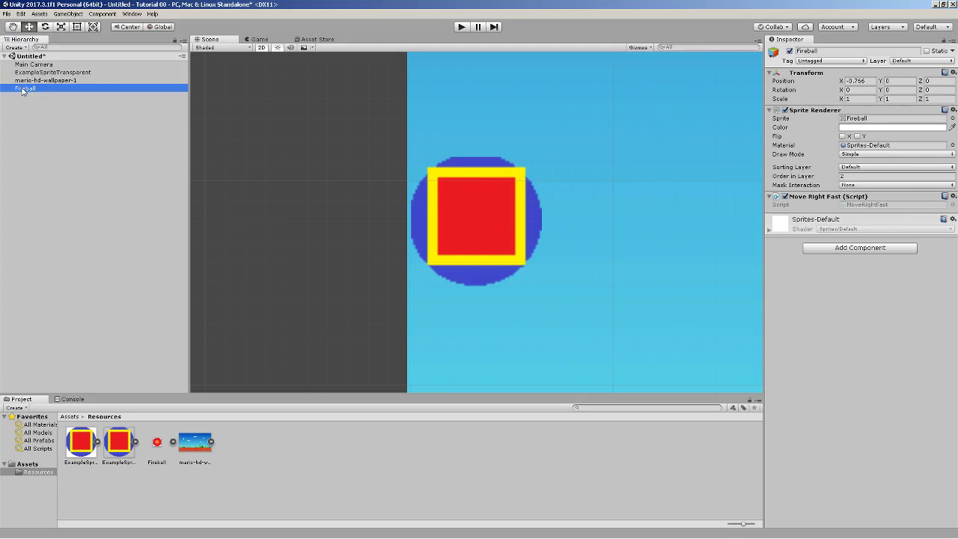
{"action": "left_click_drag", "start_coordinate": [25, 89], "coordinate": [279, 450]}
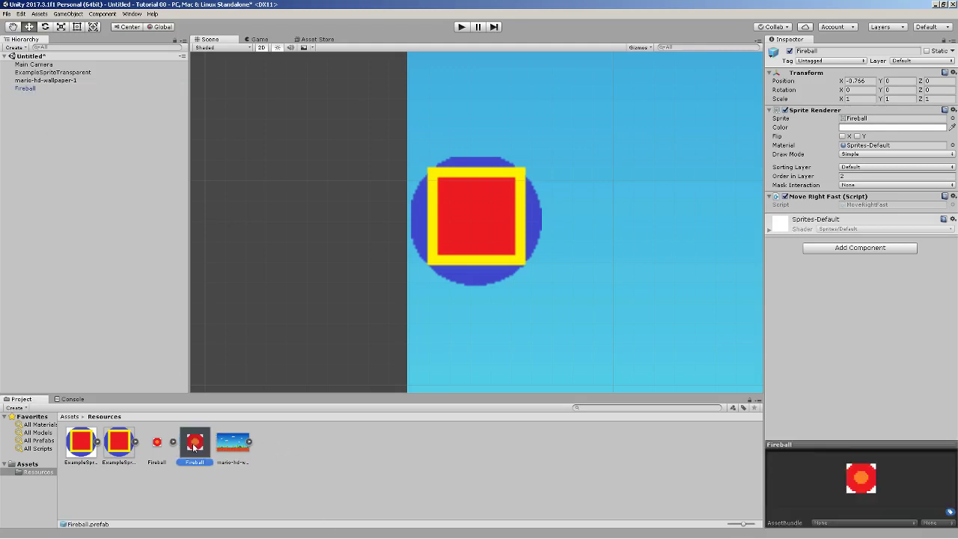
{"action": "left_click_drag", "start_coordinate": [194, 446], "coordinate": [213, 435]}
Try to assign the Fireball prefab to the Fire Ball To Spawn field of ExampleSpriteTransparent
{"action": "left_click", "coordinate": [82, 73]}
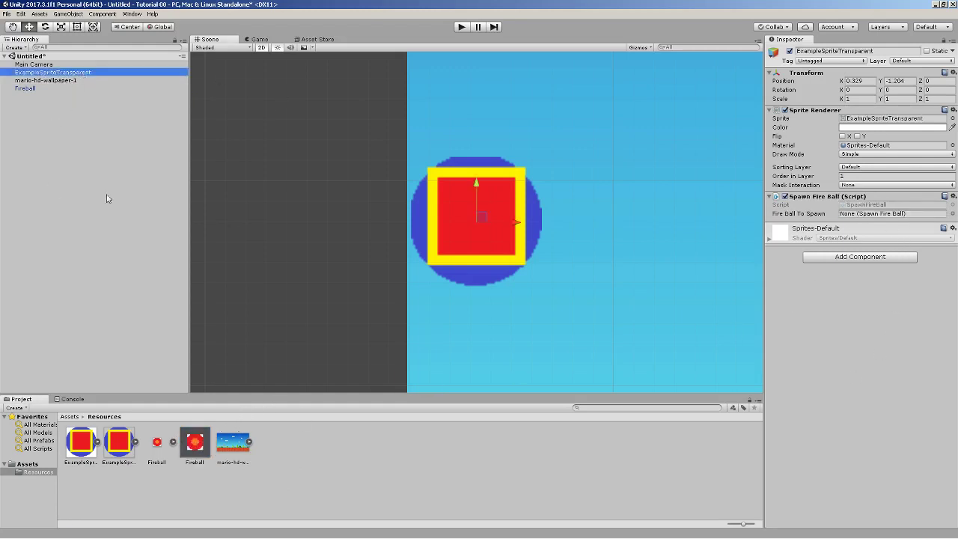
{"action": "left_click_drag", "start_coordinate": [193, 445], "coordinate": [868, 219]}
{"action": "left_click", "coordinate": [868, 217]}
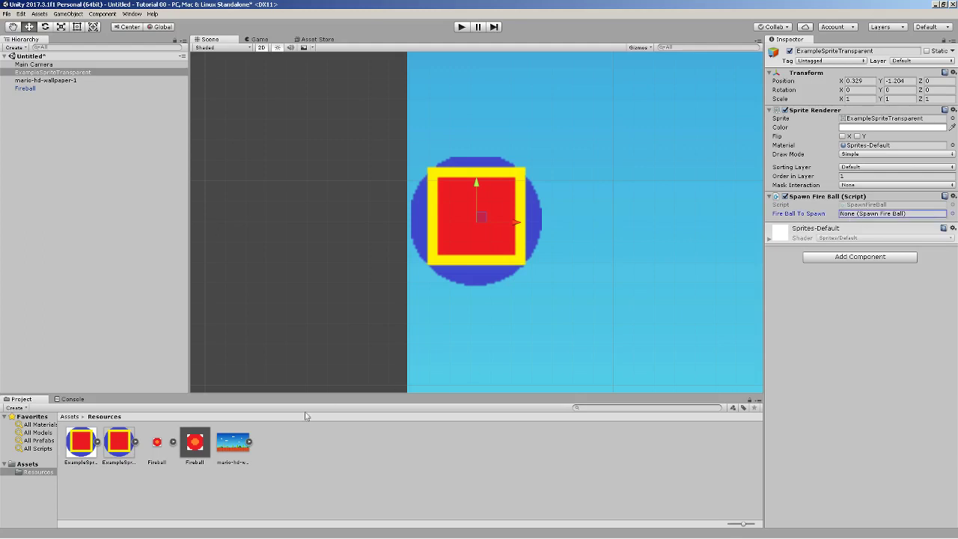
Delete the Fireball prefab from the Resources folder
{"action": "left_click_drag", "start_coordinate": [198, 446], "coordinate": [30, 97]}
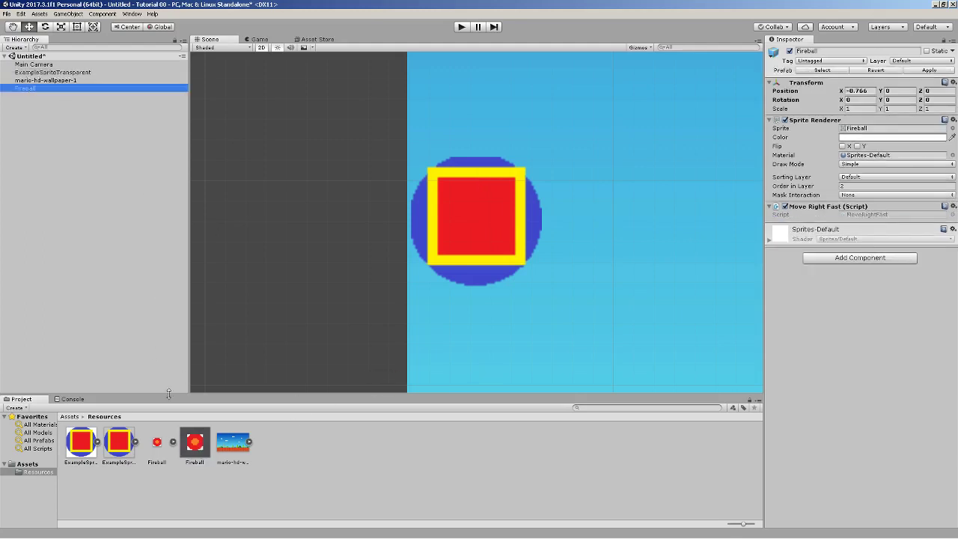
{"action": "right_click", "coordinate": [196, 441]}
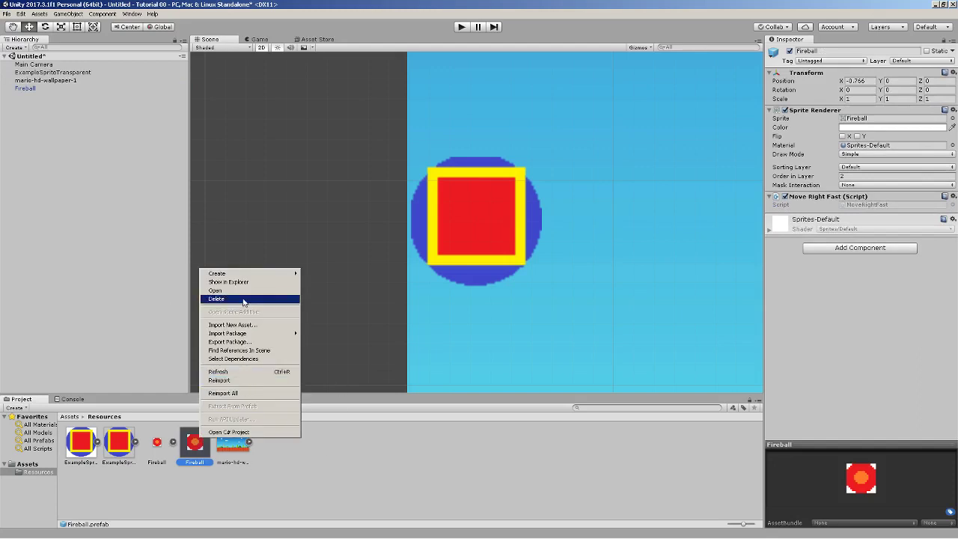
{"action": "left_click", "coordinate": [217, 299]}
{"action": "left_click", "coordinate": [502, 293]}
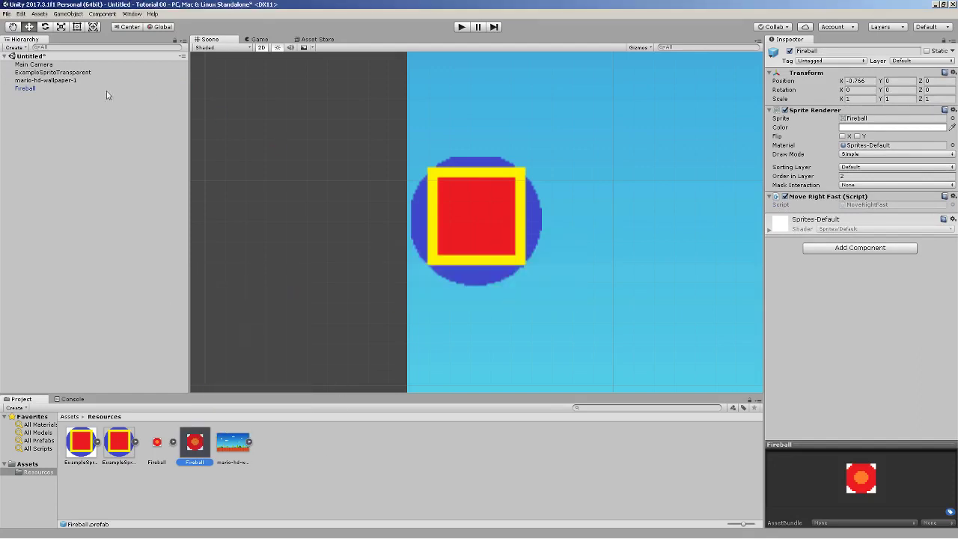
Try to assign the scene's Fireball object to the Fire Ball To Spawn field of ExampleSpriteTransparent
{"action": "left_click", "coordinate": [26, 89]}
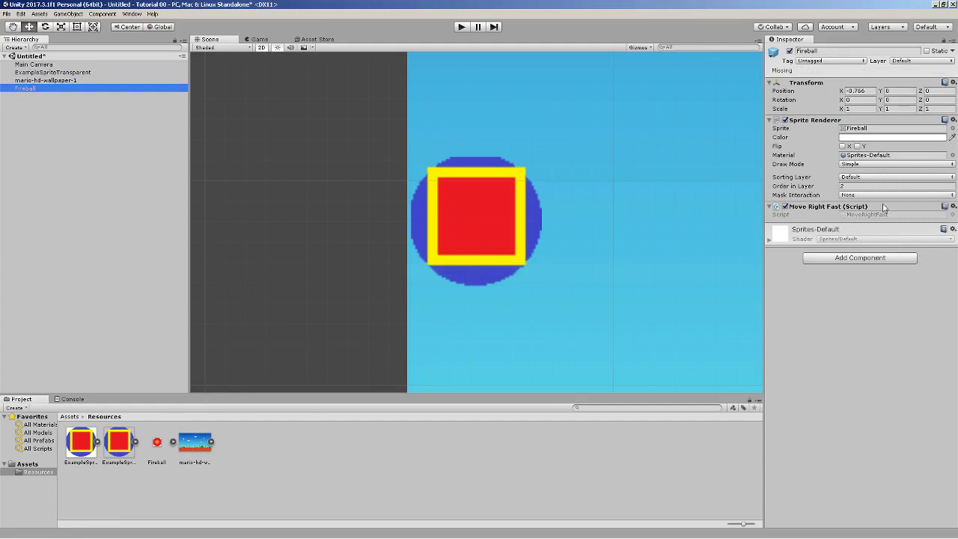
{"action": "left_click", "coordinate": [85, 74]}
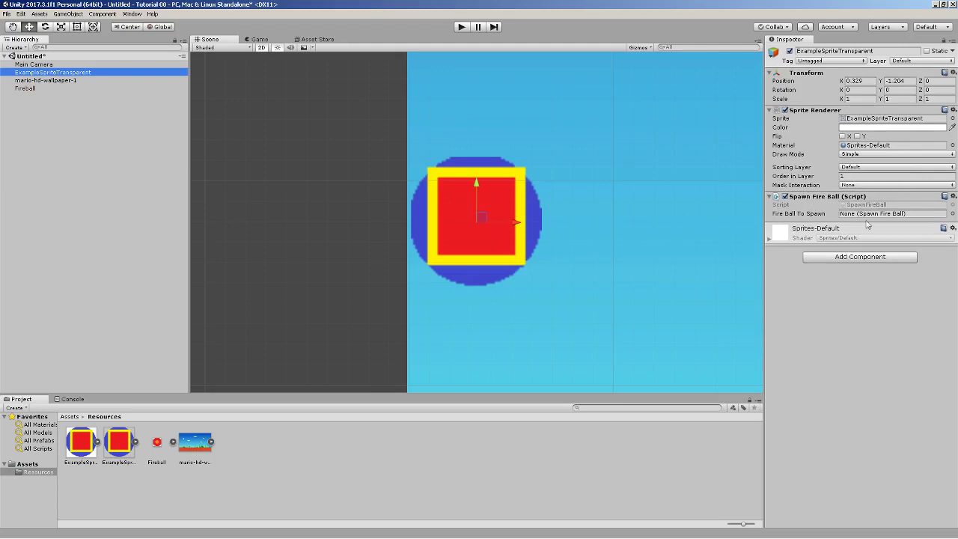
{"action": "left_click_drag", "start_coordinate": [30, 90], "coordinate": [886, 214]}
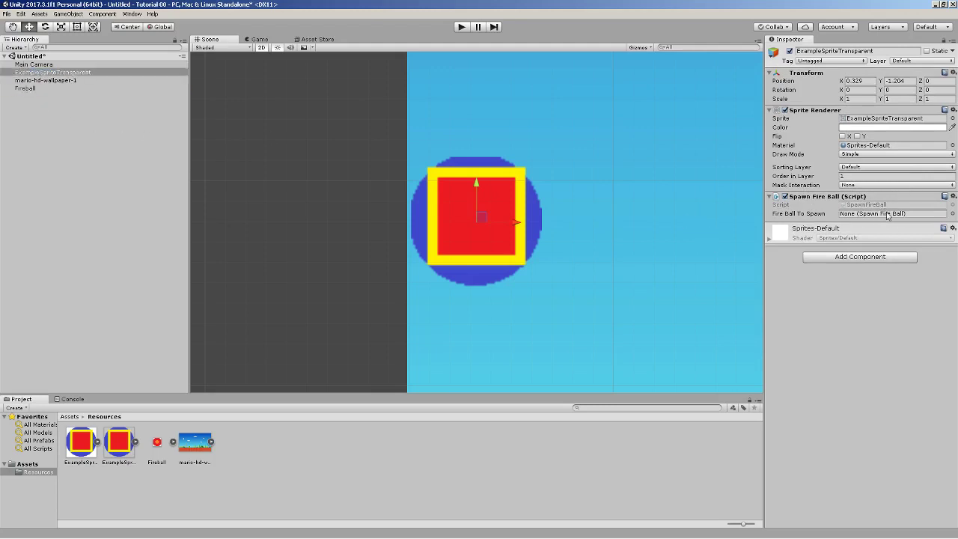
{"action": "left_click", "coordinate": [25, 89]}
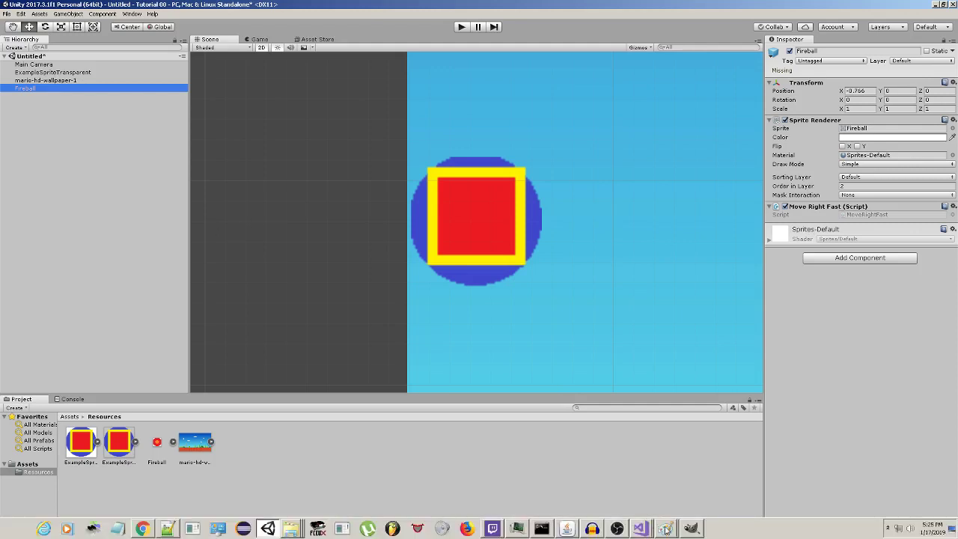
Switch to Visual Studio, change the type of the FireBallToSpawn field to GameObject and save the script
{"action": "left_click", "coordinate": [637, 528]}
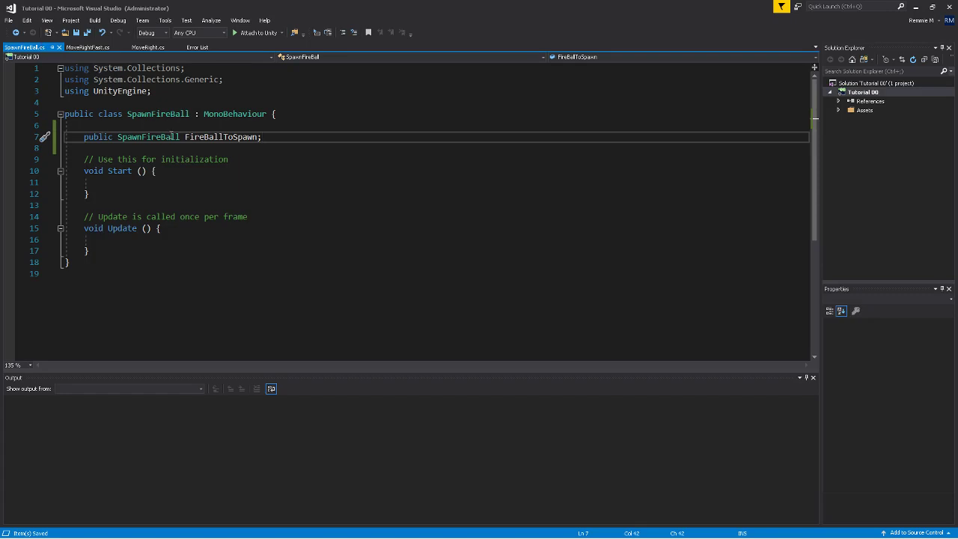
{"action": "left_click_drag", "start_coordinate": [179, 137], "coordinate": [119, 137]}
{"action": "type", "text": "GameObject"}
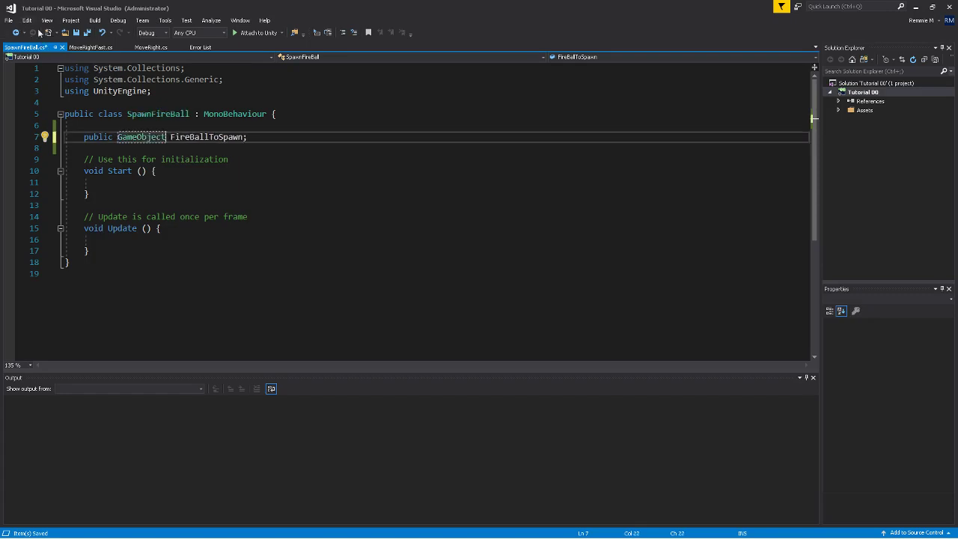
{"action": "key", "text": "ctrl+s"}
Back in Unity, assign the scene's Fireball object to ExampleSpriteTransparent's Fire Ball To Spawn field
{"action": "key", "text": "alt+Tab"}
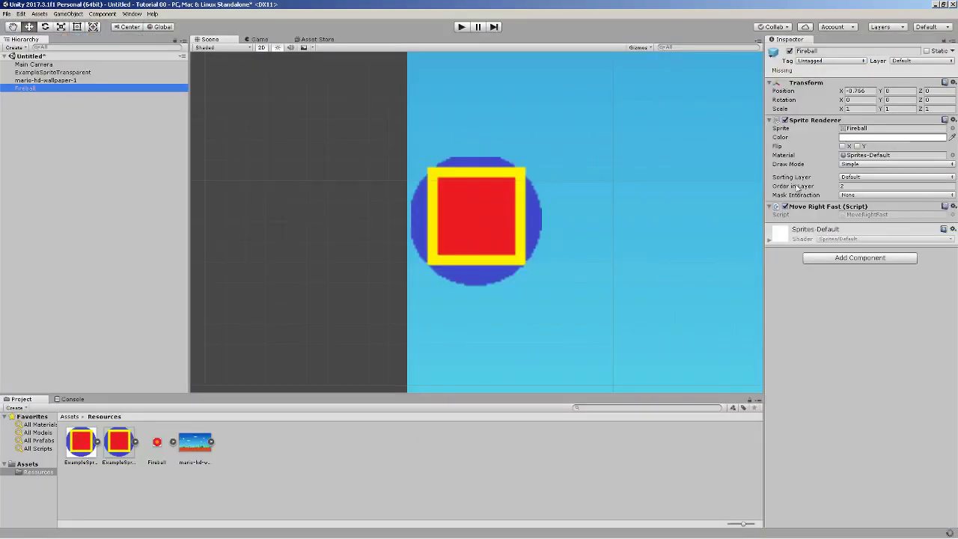
{"action": "left_click", "coordinate": [60, 72]}
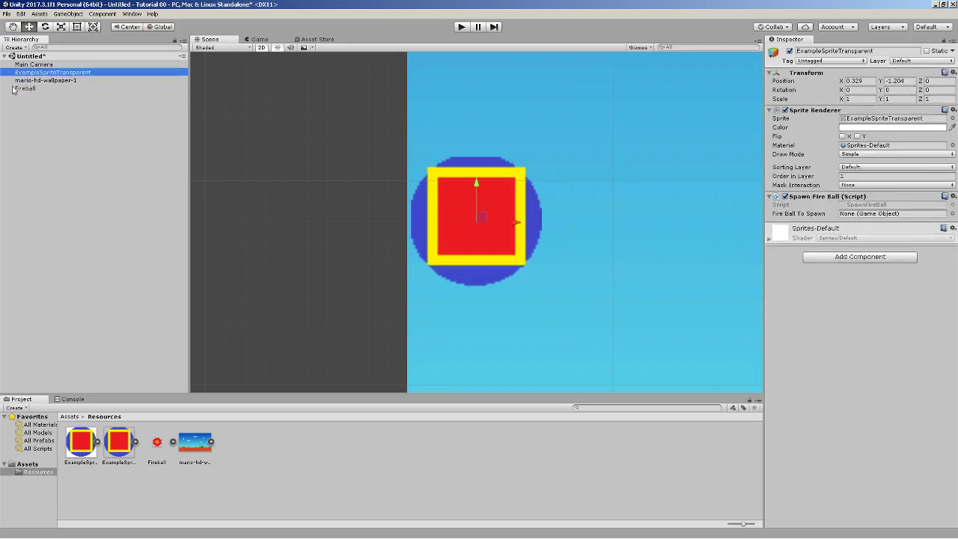
{"action": "left_click_drag", "start_coordinate": [158, 445], "coordinate": [886, 212]}
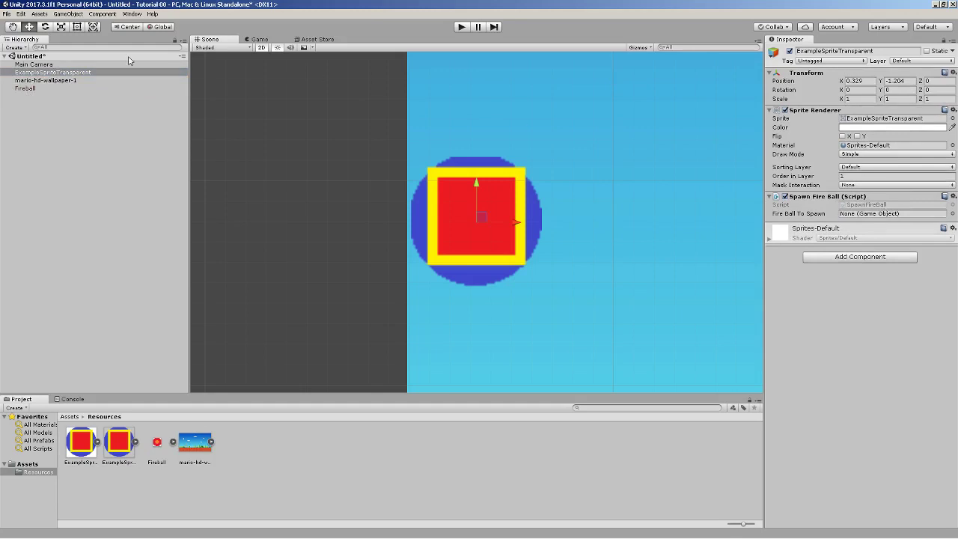
{"action": "left_click_drag", "start_coordinate": [25, 87], "coordinate": [886, 215]}
Switch to Visual Studio and add an if (!FireBallToSpawn == null) block inside the Update method of SpawnFireBall
{"action": "key", "text": "alt+Tab"}
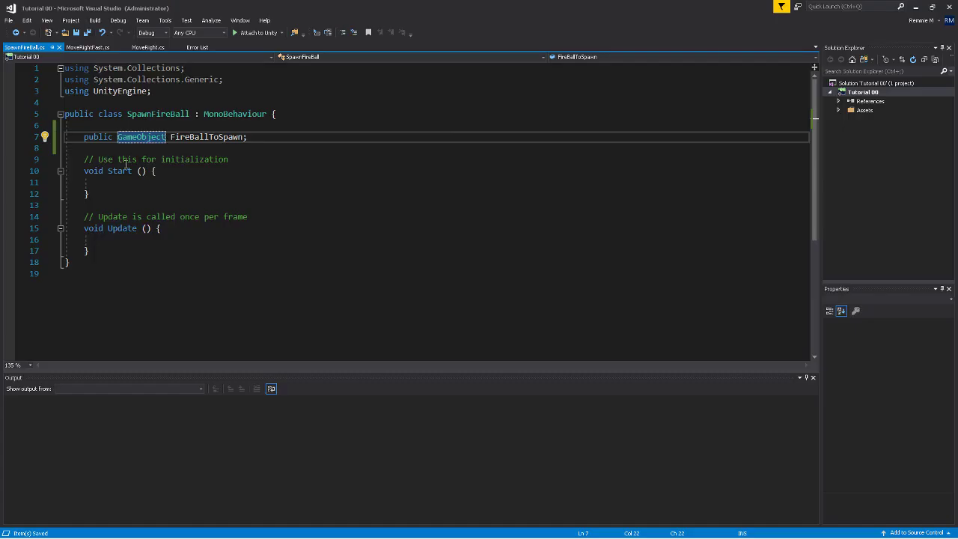
{"action": "left_click", "coordinate": [182, 184]}
{"action": "left_click", "coordinate": [154, 248]}
{"action": "left_click", "coordinate": [220, 239]}
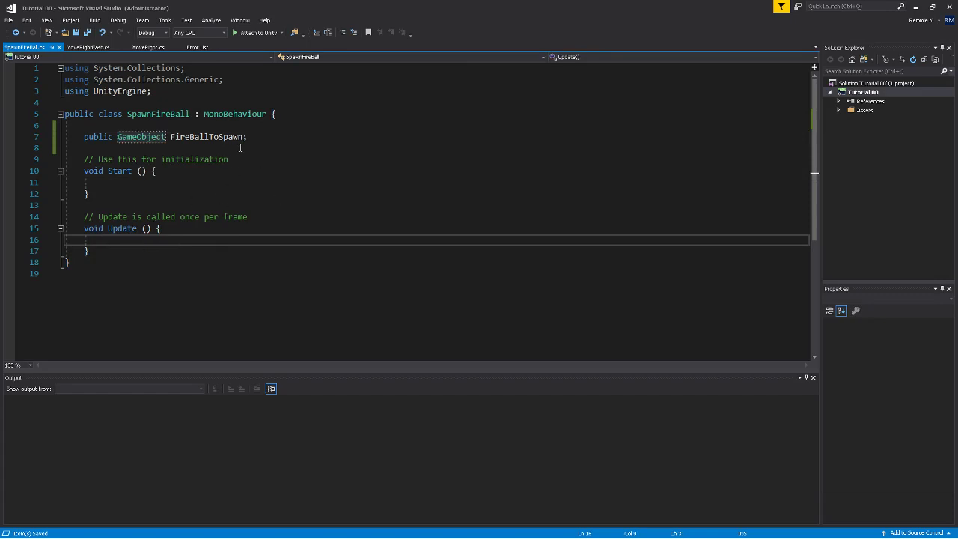
{"action": "key", "text": "Return"}
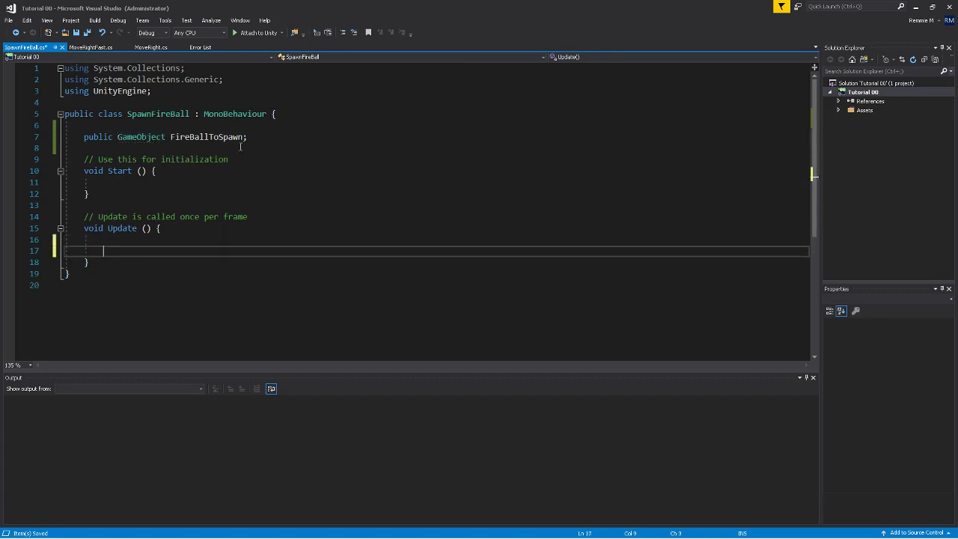
{"action": "type", "text": "if (!FireBallToSpawn==null){"}
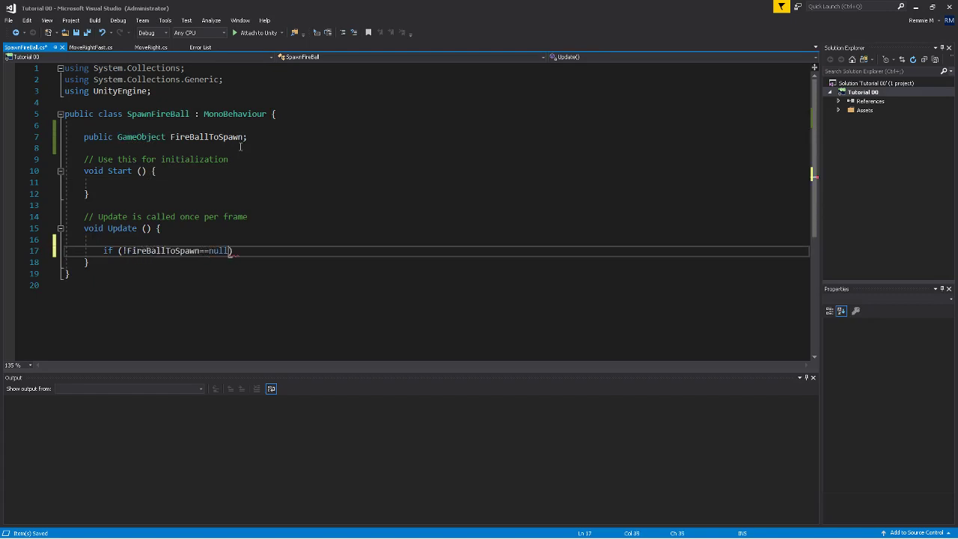
{"action": "key", "text": "Return"}
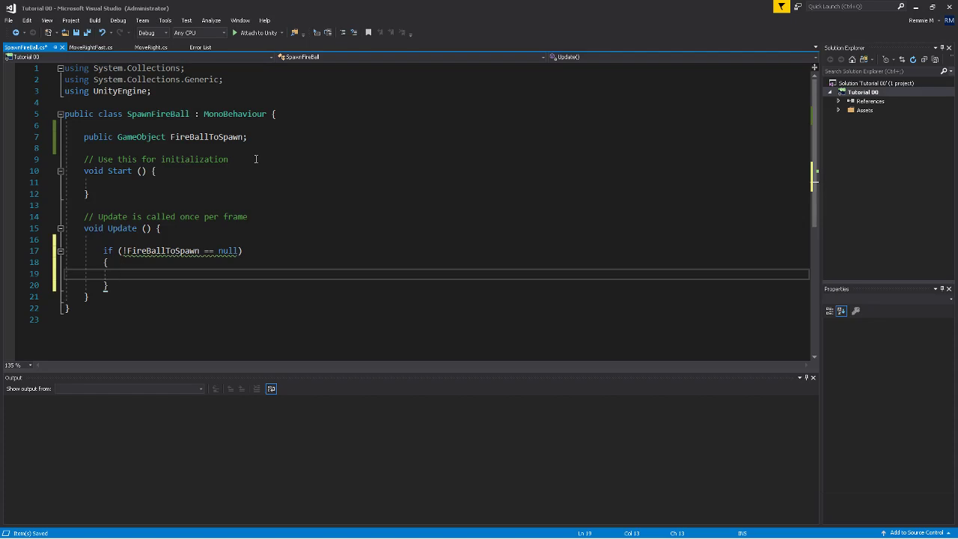
Inside the null check, declare int dospawn = Random.Range(0, 400); and add an if (dospawn > 300) block
{"action": "type", "text": "dospawn = random.Range()"}
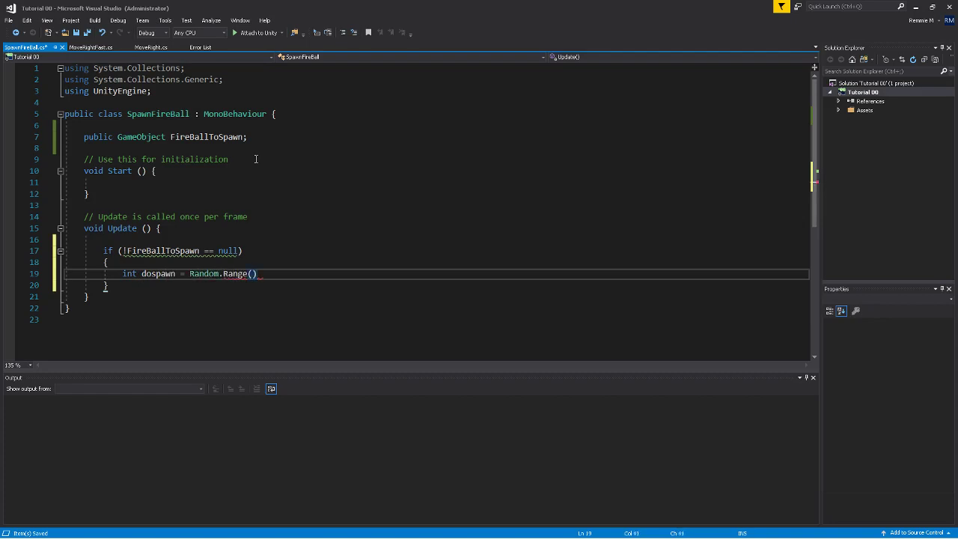
{"action": "type", "text": "0, 400);"}
{"action": "key", "text": "Return"}
{"action": "type", "text": "if (dospawn"}
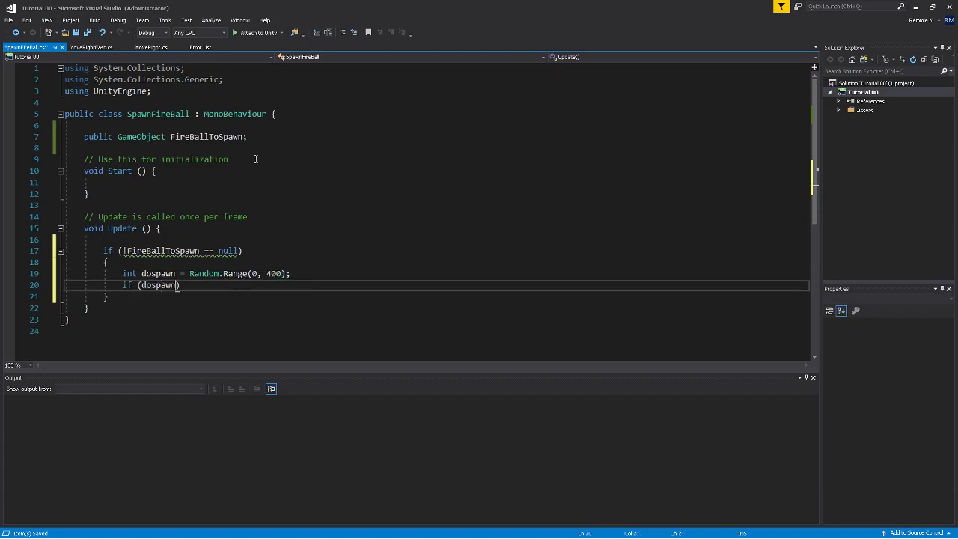
{"action": "type", "text": " > 60)"}
{"action": "key", "text": "BackSpace"}
{"action": "key", "text": "BackSpace"}
{"action": "type", "text": "300)"}
{"action": "key", "text": "Return"}
{"action": "type", "text": "{"}
{"action": "key", "text": "Return"}
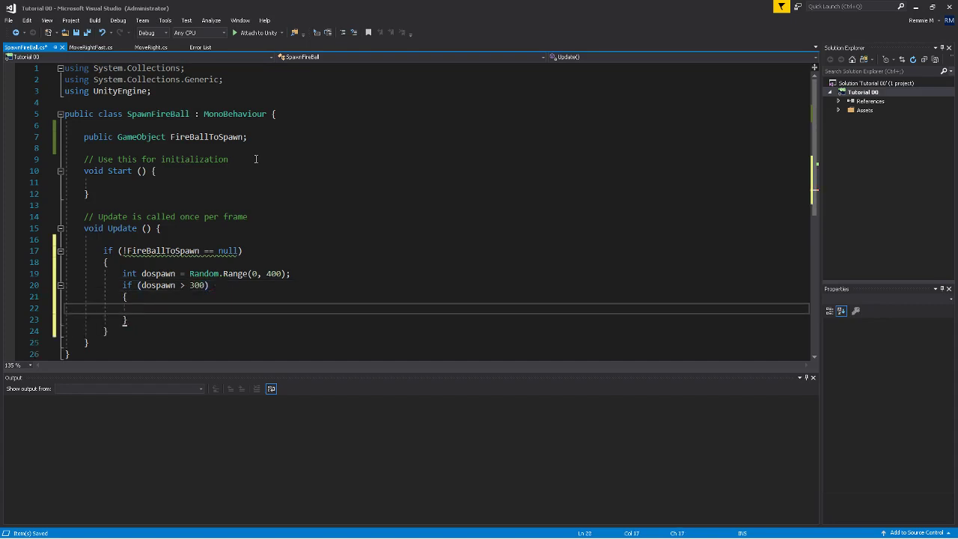
Add GameObject.Instantiate(FireBallToSpawn); inside the dospawn condition and save the script
{"action": "type", "text": "GameObject.instantiate("}
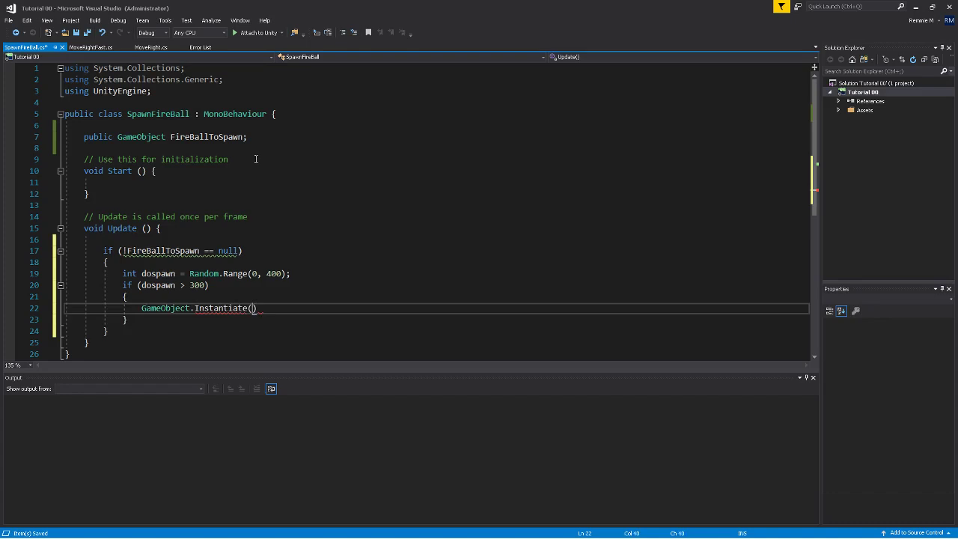
{"action": "type", "text": "FireballToSpawn);"}
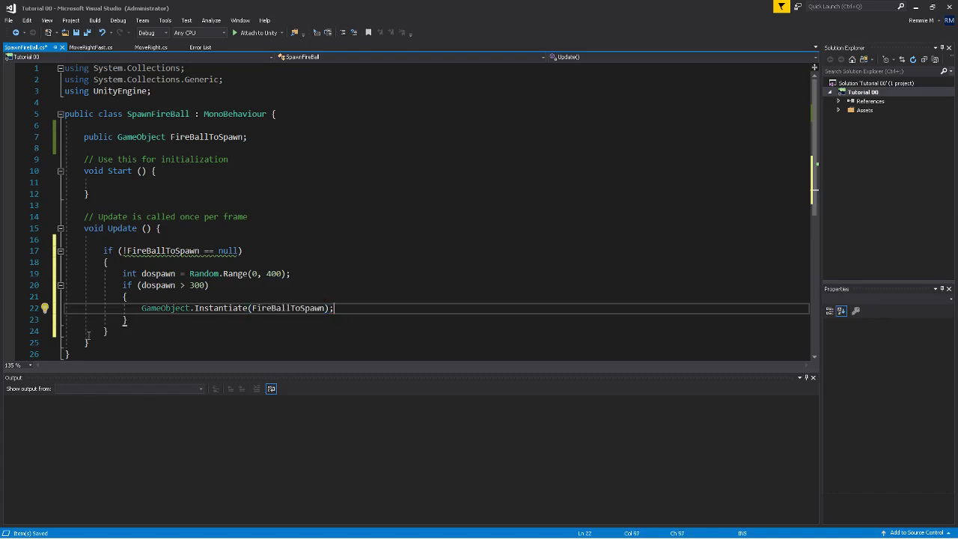
{"action": "left_click", "coordinate": [177, 318]}
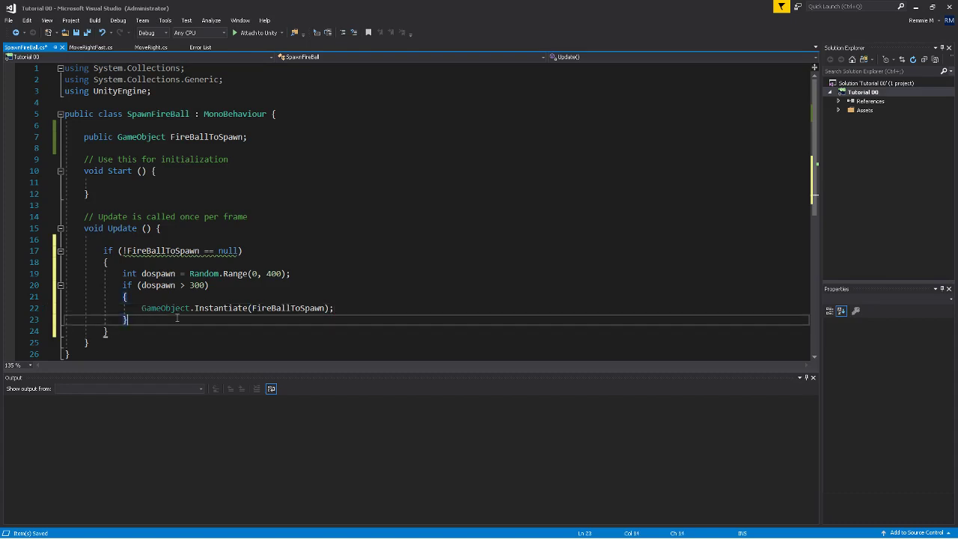
{"action": "scroll", "coordinate": [200, 274], "scroll_direction": "down", "scroll_amount": 2}
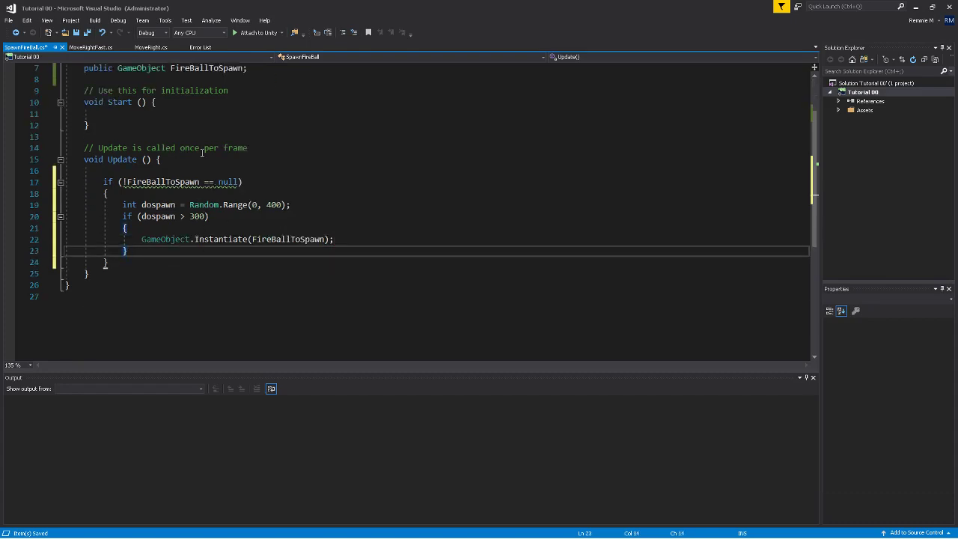
{"action": "left_click", "coordinate": [86, 33]}
{"action": "scroll", "coordinate": [209, 195], "scroll_direction": "up", "scroll_amount": 2}
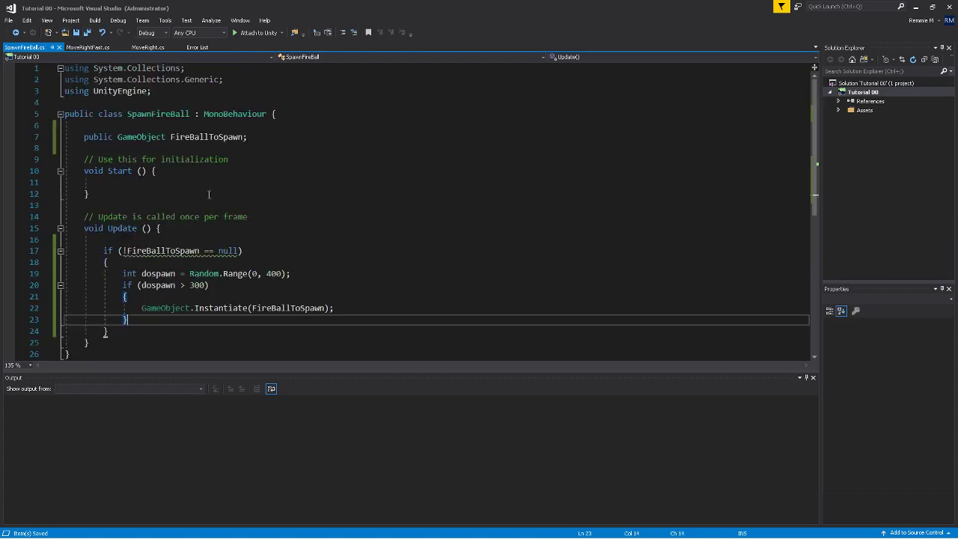
Switch to Unity, make ExampleSpriteTransparent a child of Main Camera, and test-play the scene
{"action": "key", "text": "alt+Tab"}
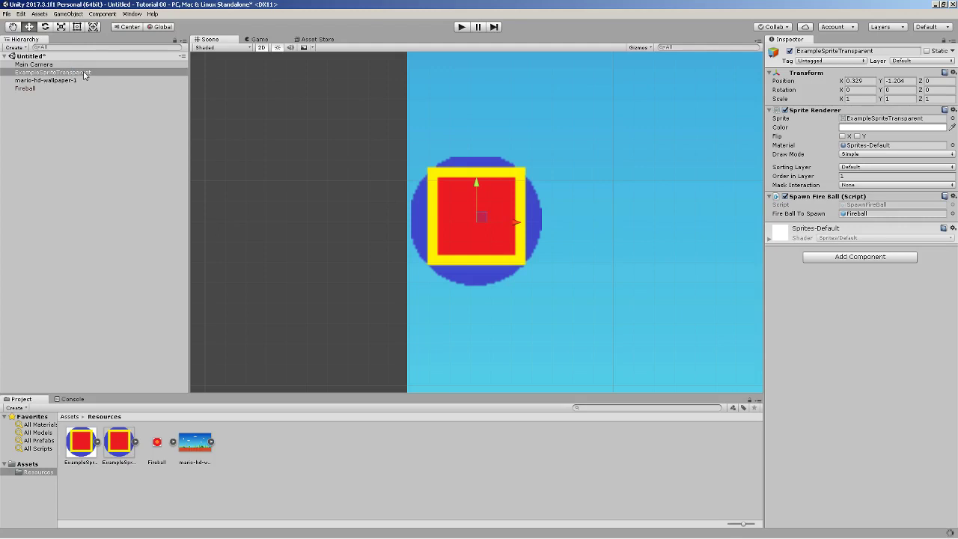
{"action": "left_click_drag", "start_coordinate": [86, 75], "coordinate": [42, 65]}
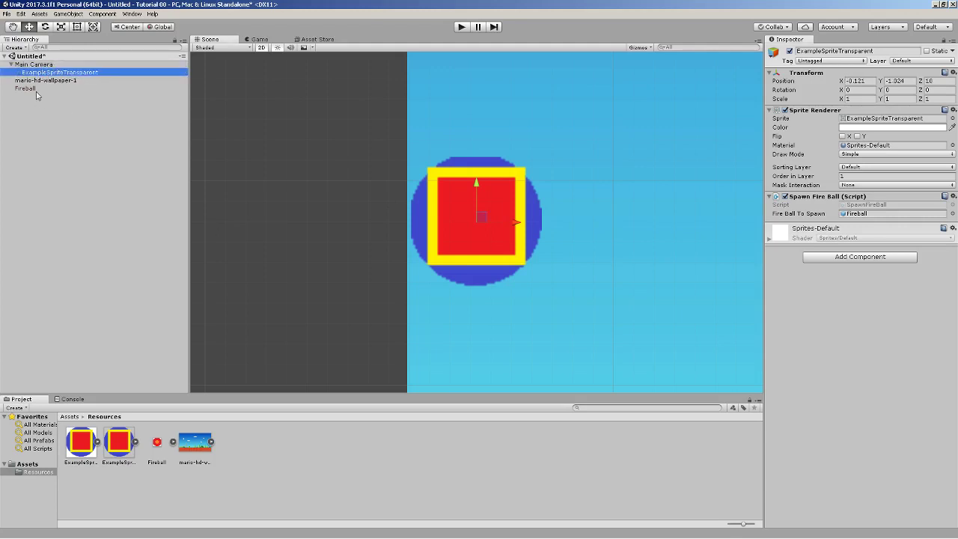
{"action": "left_click", "coordinate": [460, 27]}
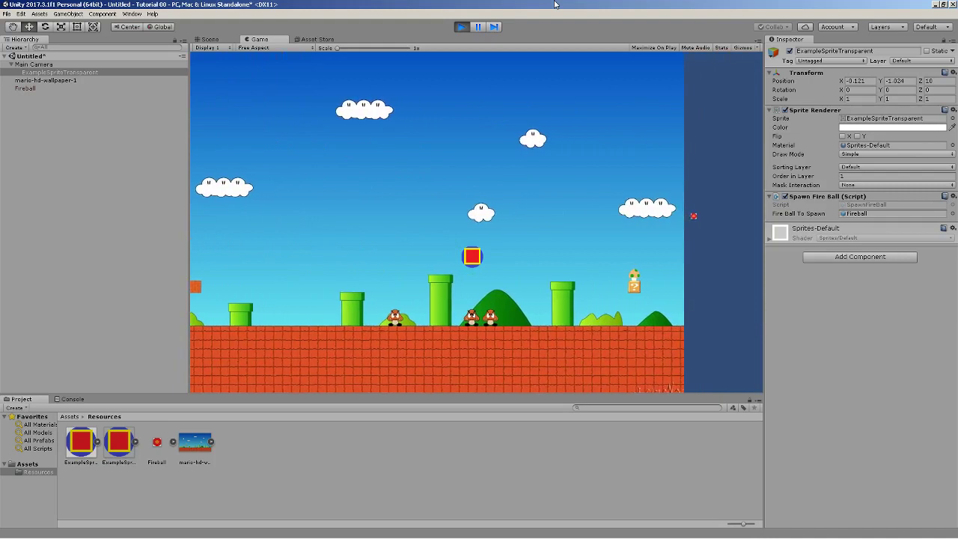
{"action": "left_click", "coordinate": [461, 28]}
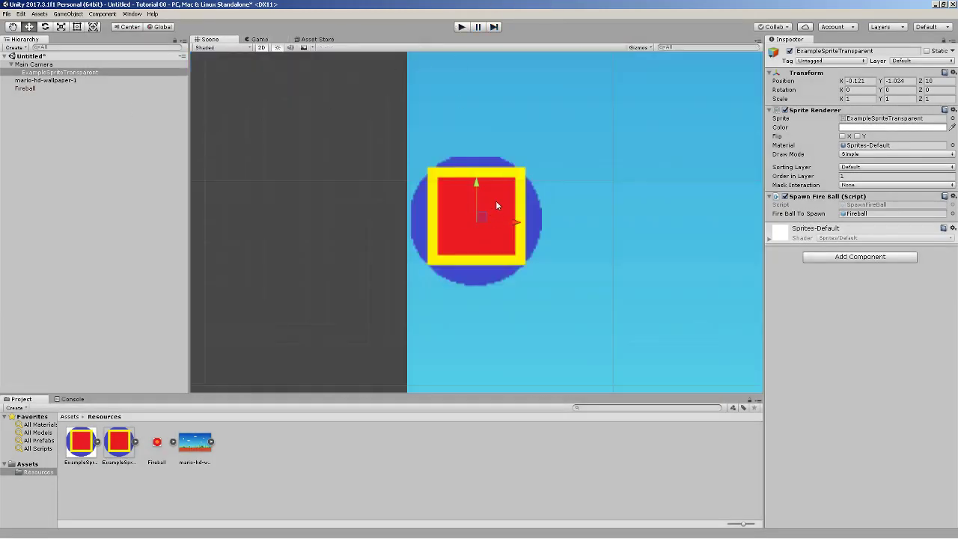
Back in Visual Studio, set the upper limit of Random.Range to 20 and the dospawn threshold to 5, and save the script
{"action": "key", "text": "alt+Tab"}
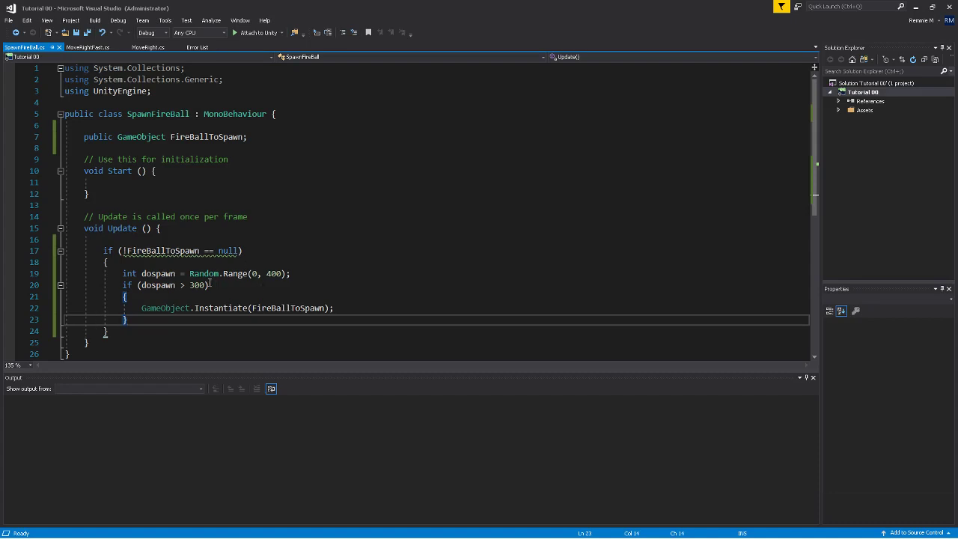
{"action": "left_click_drag", "start_coordinate": [284, 274], "coordinate": [269, 277]}
{"action": "type", "text": "20"}
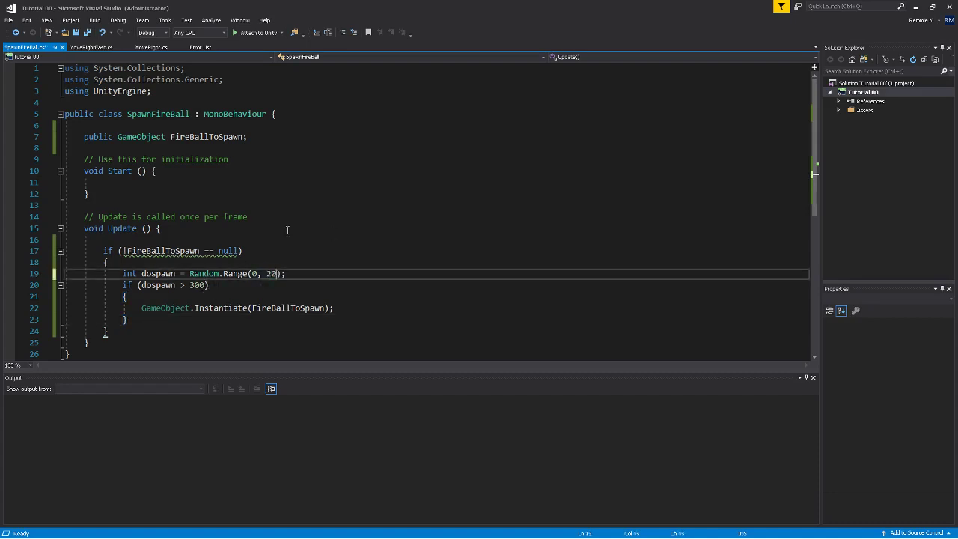
{"action": "left_click_drag", "start_coordinate": [189, 285], "coordinate": [208, 285]}
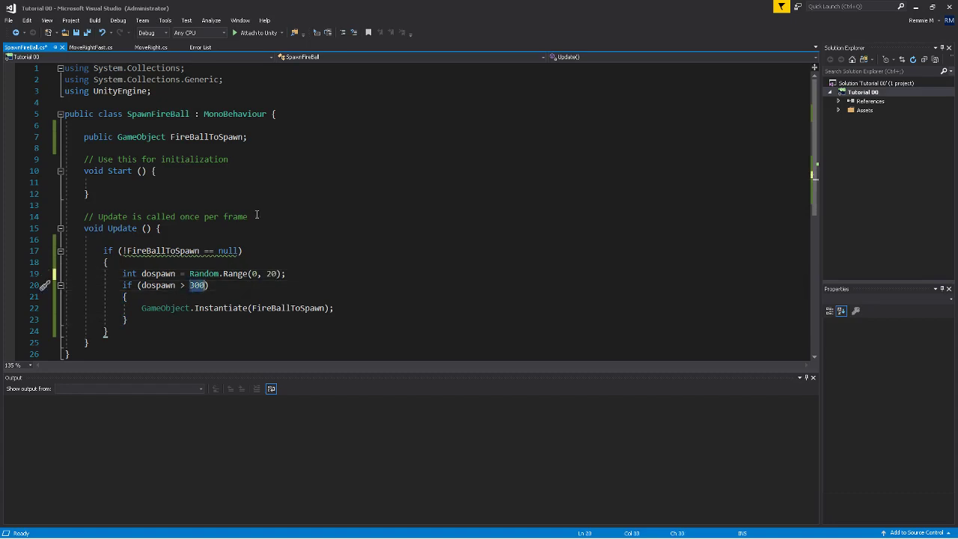
{"action": "type", "text": "5"}
{"action": "left_click", "coordinate": [87, 34]}
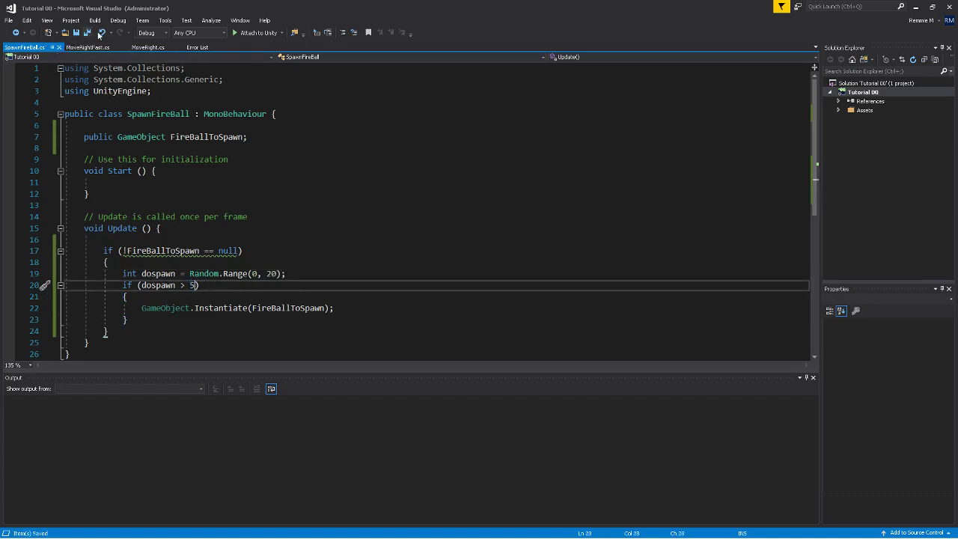
Switch to Unity and test-play the scene with the changed spawn values, then stop it
{"action": "key", "text": "alt+Tab"}
{"action": "left_click", "coordinate": [460, 27]}
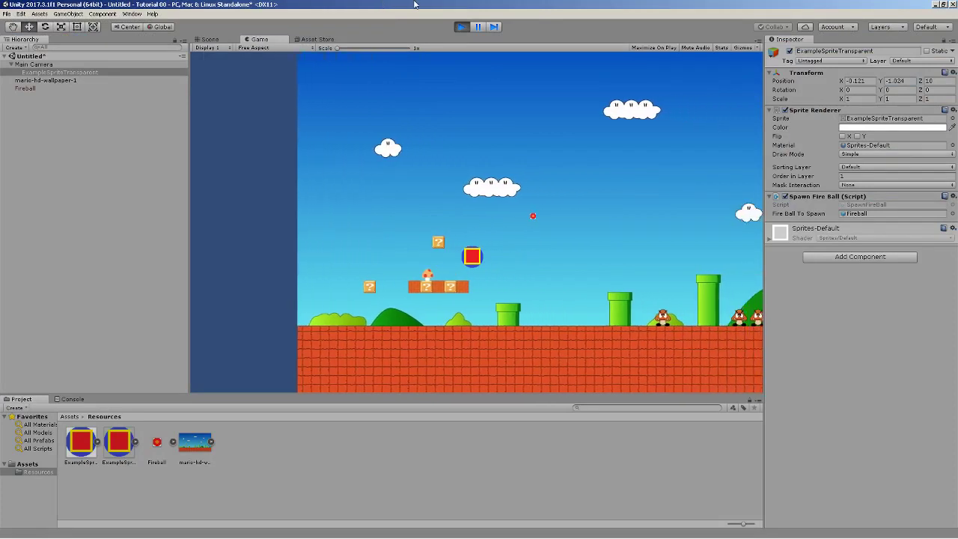
{"action": "left_click", "coordinate": [460, 28]}
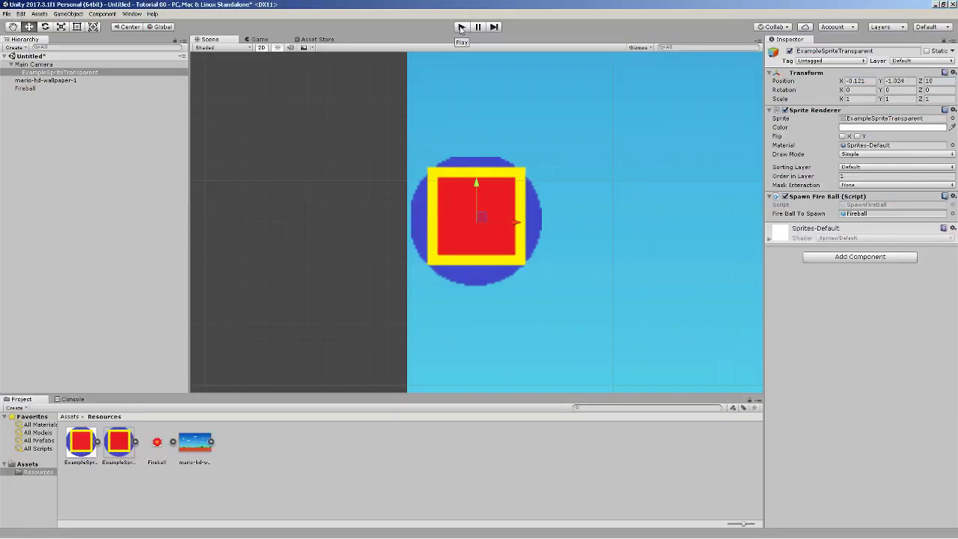
In Visual Studio, delete the Instantiate call and rewrite the line as GameObject.Instantiate(FireBallToSpawn);
{"action": "key", "text": "alt+Tab"}
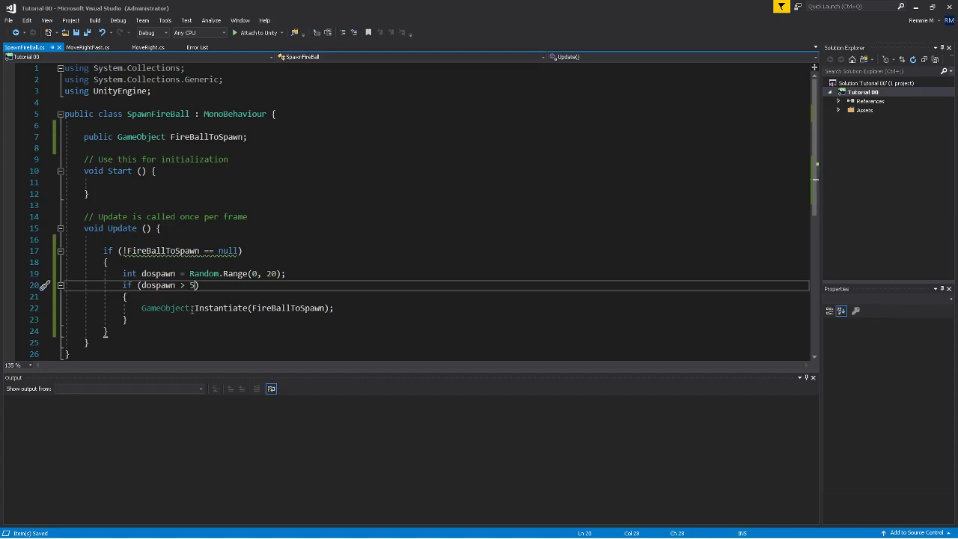
{"action": "left_click_drag", "start_coordinate": [192, 309], "coordinate": [351, 304]}
{"action": "key", "text": "BackSpace"}
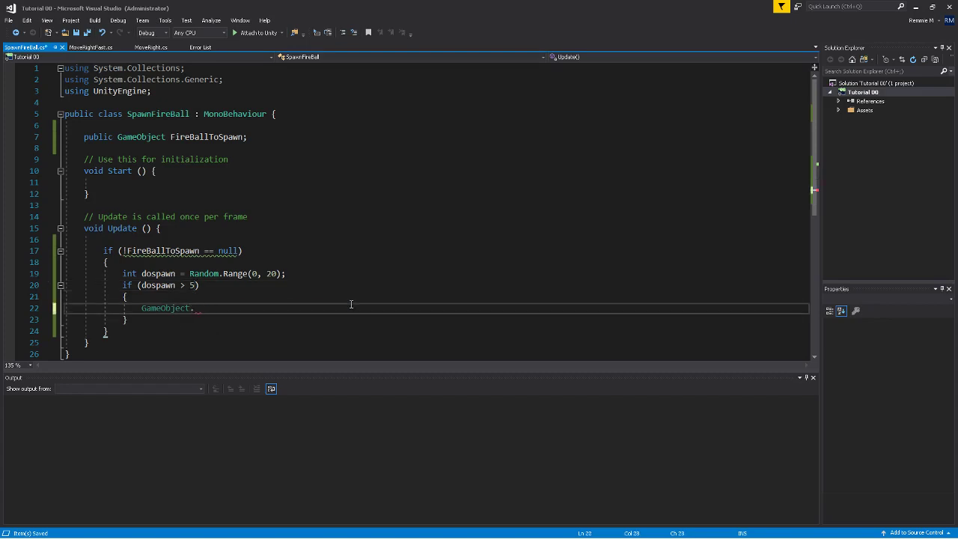
{"action": "type", "text": "Crea"}
{"action": "key", "text": "BackSpace"}
{"action": "key", "text": "BackSpace"}
{"action": "key", "text": "BackSpace"}
{"action": "key", "text": "BackSpace"}
{"action": "key", "text": "BackSpace"}
{"action": "type", "text": ".instan"}
{"action": "key", "text": "Tab"}
{"action": "type", "text": "("}
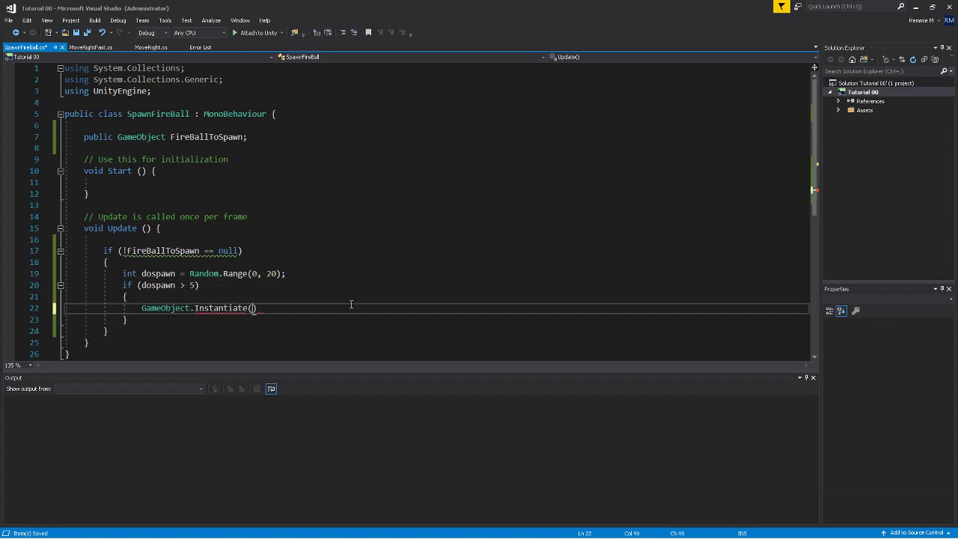
{"action": "type", "text": "FireBallToSpawn);"}
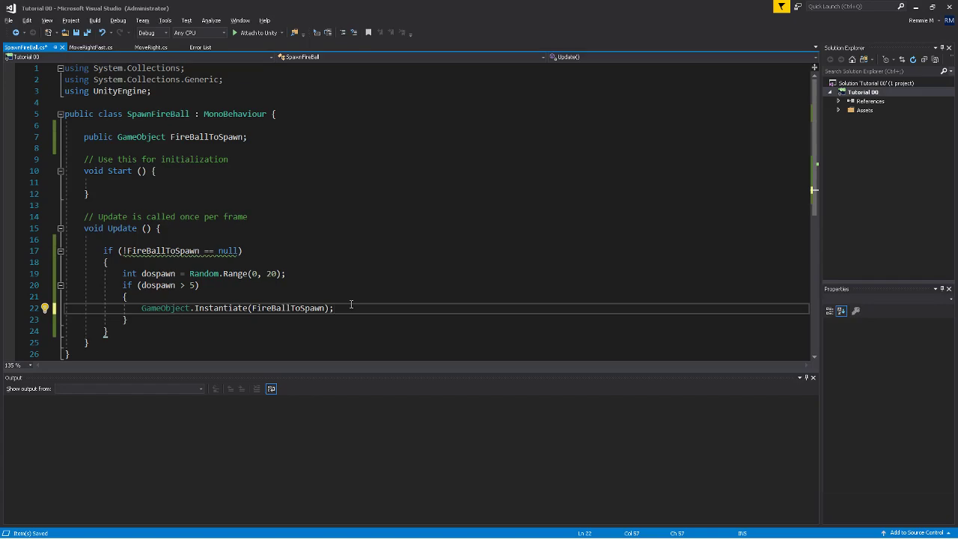
Switch to Unity, inspect the scene's Fireball object, and return to Visual Studio
{"action": "key", "text": "alt+Tab"}
{"action": "left_click", "coordinate": [22, 88]}
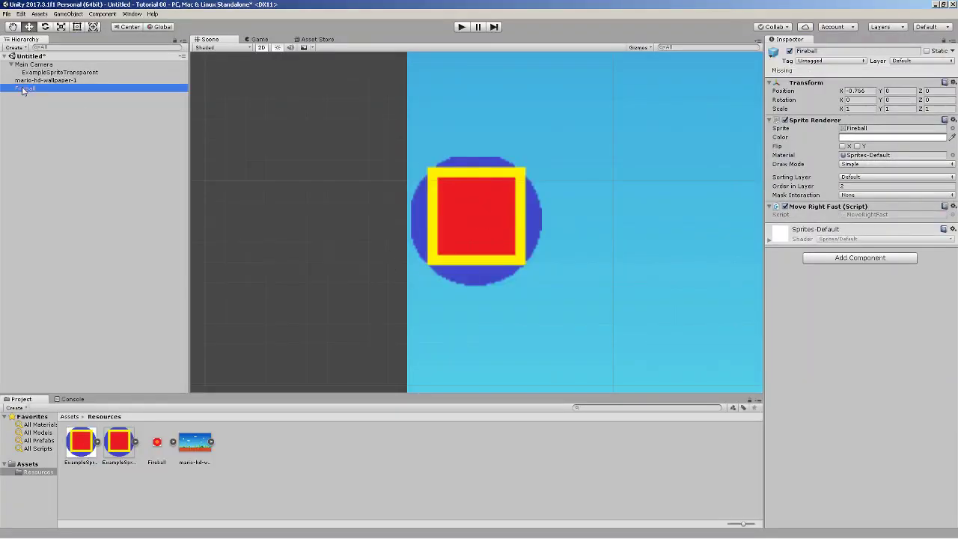
{"action": "key", "text": "alt+Tab"}
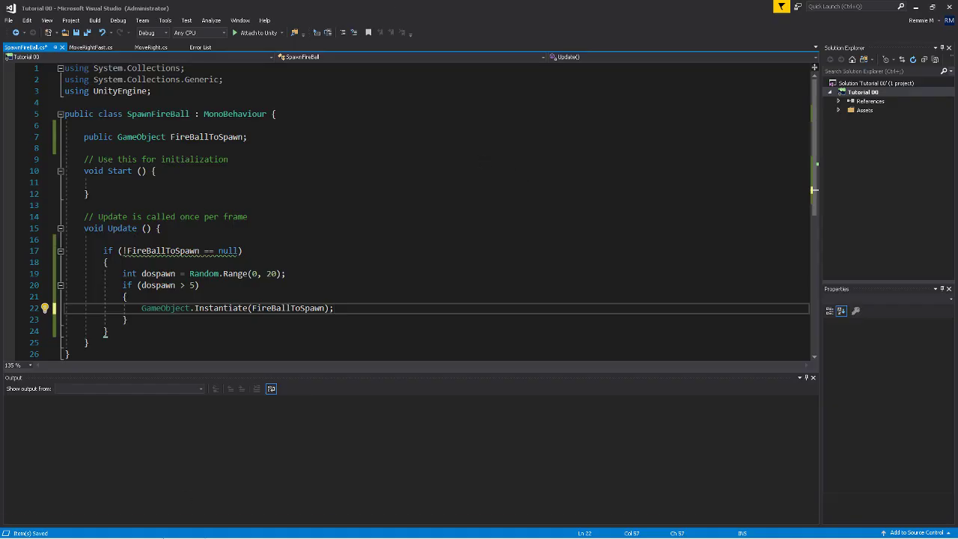
Switch to Chrome, search Google for "gameobject. instantiate unity C#" in a new tab, and open Unity's Object.Instantiate scripting reference
{"action": "left_click", "coordinate": [151, 527]}
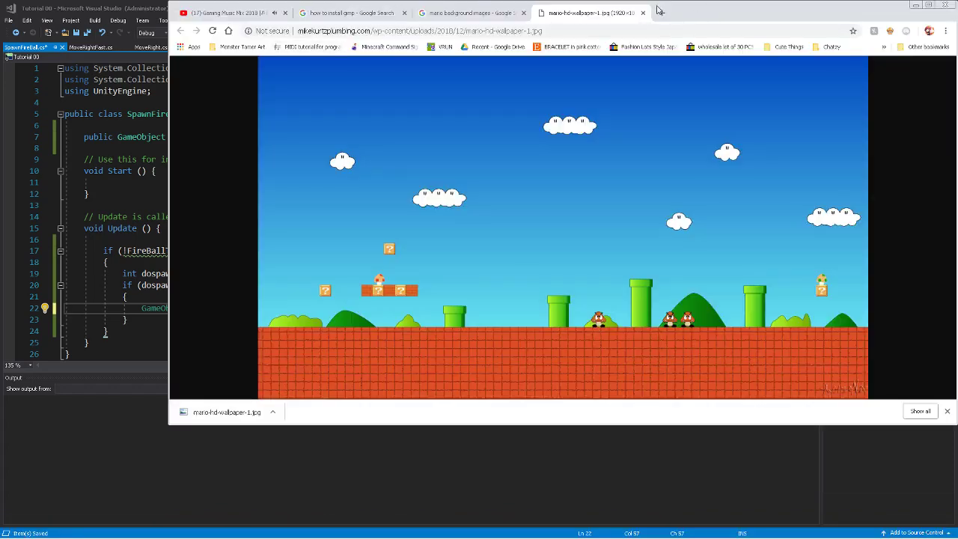
{"action": "left_click", "coordinate": [659, 12]}
{"action": "type", "text": "gamepob"}
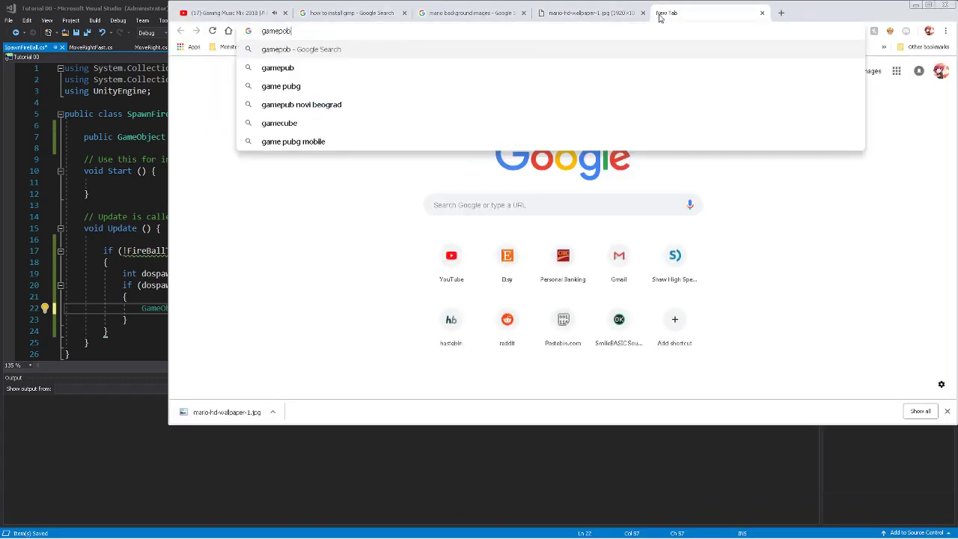
{"action": "key", "text": "BackSpace"}
{"action": "key", "text": "BackSpace"}
{"action": "key", "text": "BackSpace"}
{"action": "type", "text": "obj"}
{"action": "key", "text": "BackSpace"}
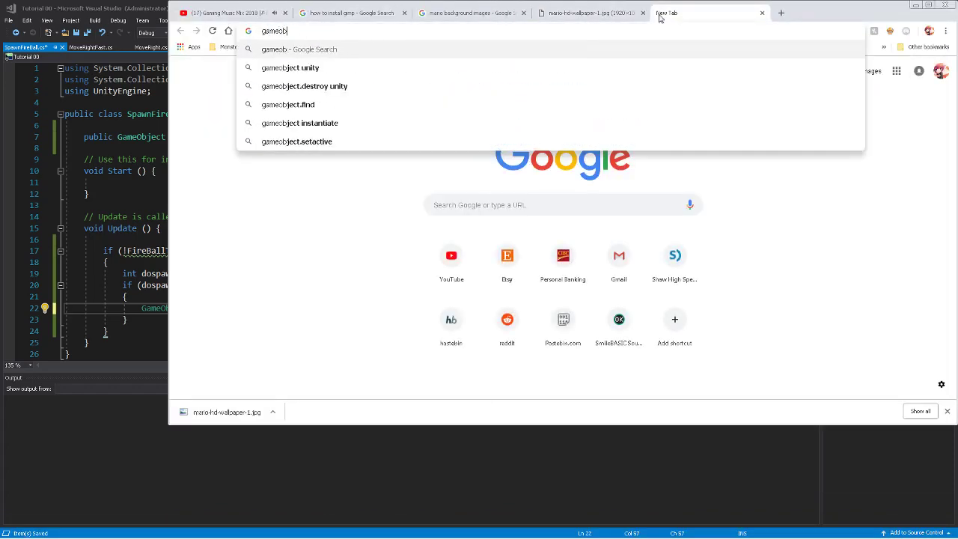
{"action": "type", "text": "ject. instantia"}
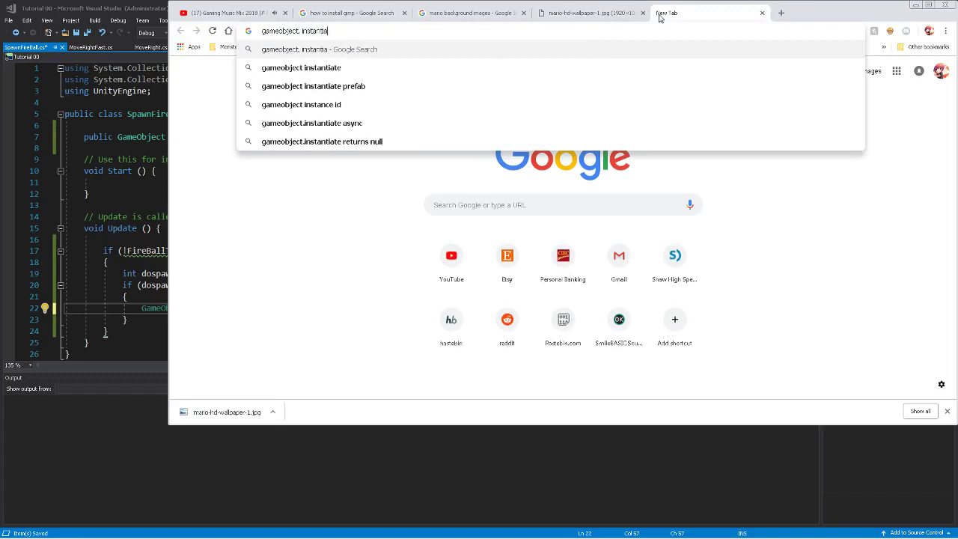
{"action": "type", "text": "te unity C#"}
{"action": "key", "text": "Return"}
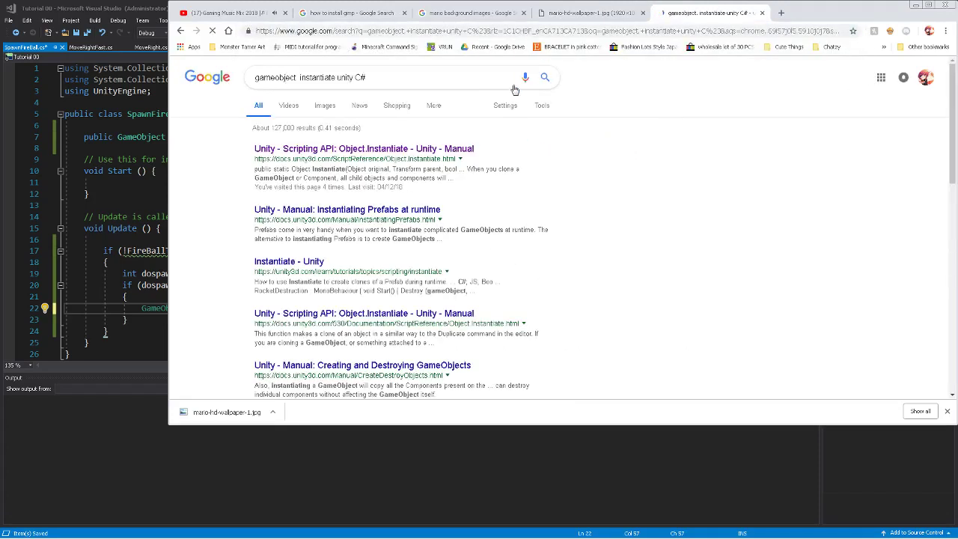
{"action": "left_click", "coordinate": [436, 149]}
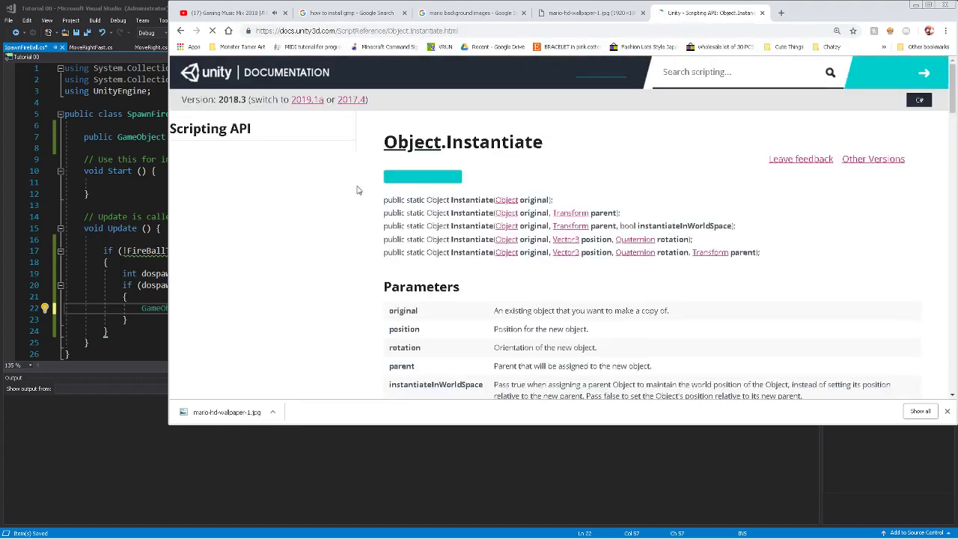
Read the description and the prefab code example on the Object.Instantiate reference page
{"action": "scroll", "coordinate": [464, 215], "scroll_direction": "down", "scroll_amount": 6}
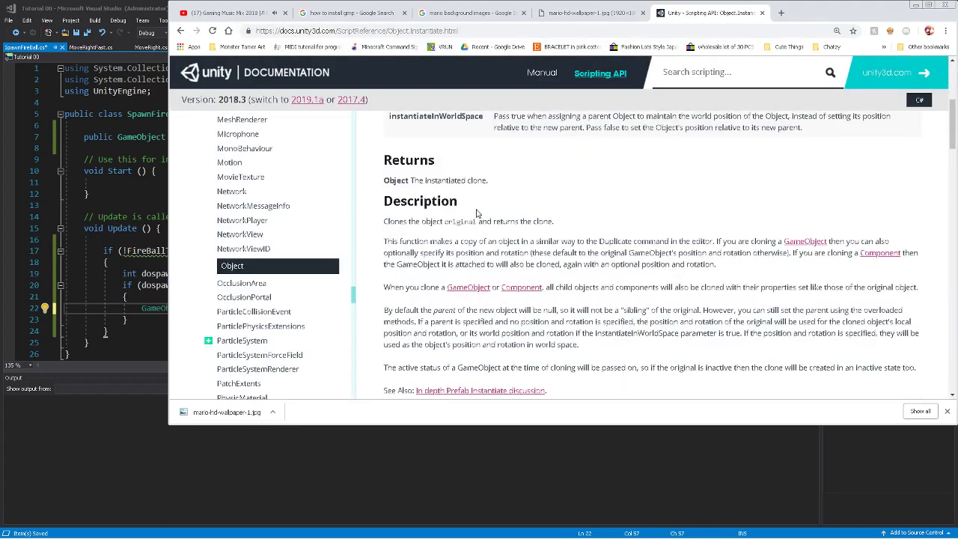
{"action": "scroll", "coordinate": [477, 214], "scroll_direction": "up", "scroll_amount": 2}
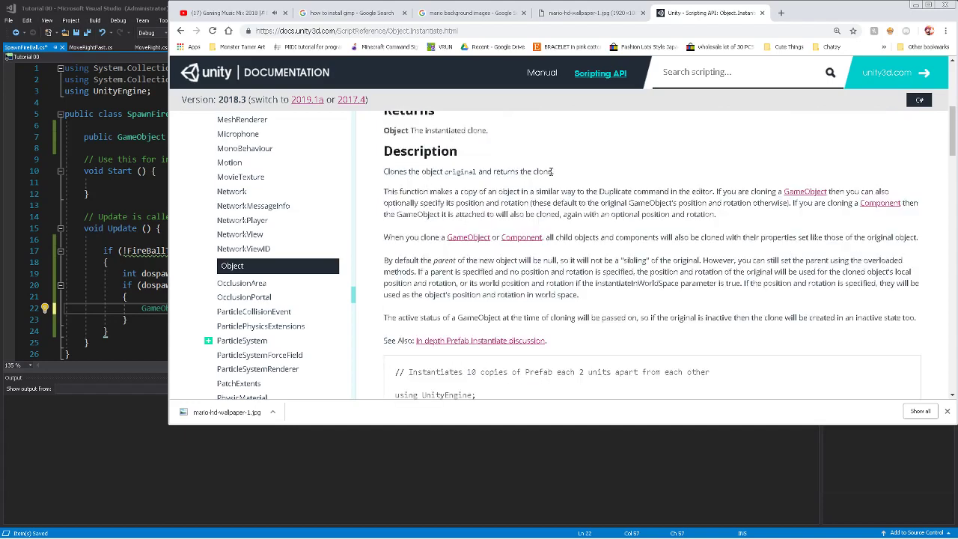
{"action": "scroll", "coordinate": [473, 182], "scroll_direction": "down", "scroll_amount": 2}
{"action": "scroll", "coordinate": [455, 184], "scroll_direction": "up", "scroll_amount": 1}
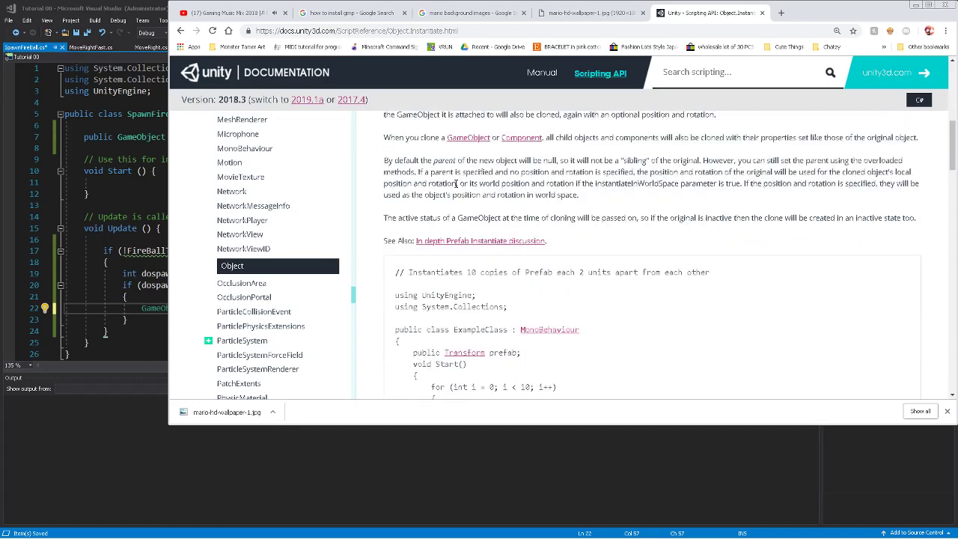
{"action": "scroll", "coordinate": [454, 183], "scroll_direction": "up", "scroll_amount": 1}
{"action": "scroll", "coordinate": [493, 184], "scroll_direction": "down", "scroll_amount": 1}
{"action": "scroll", "coordinate": [546, 183], "scroll_direction": "down", "scroll_amount": 4}
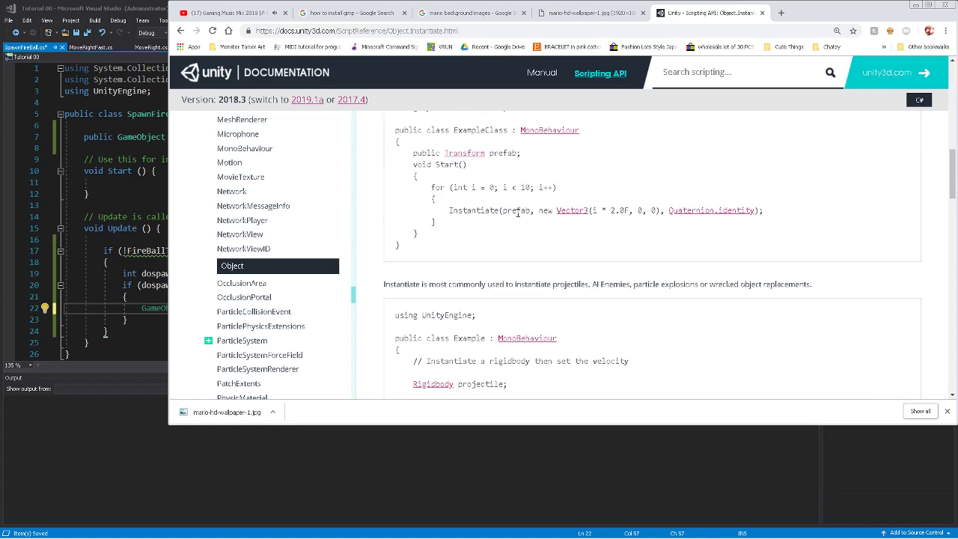
Compare the SpawnFireBall script with the reference's Instantiate(prefab, ...) example, and switch to Unity
{"action": "key", "text": "alt+Tab"}
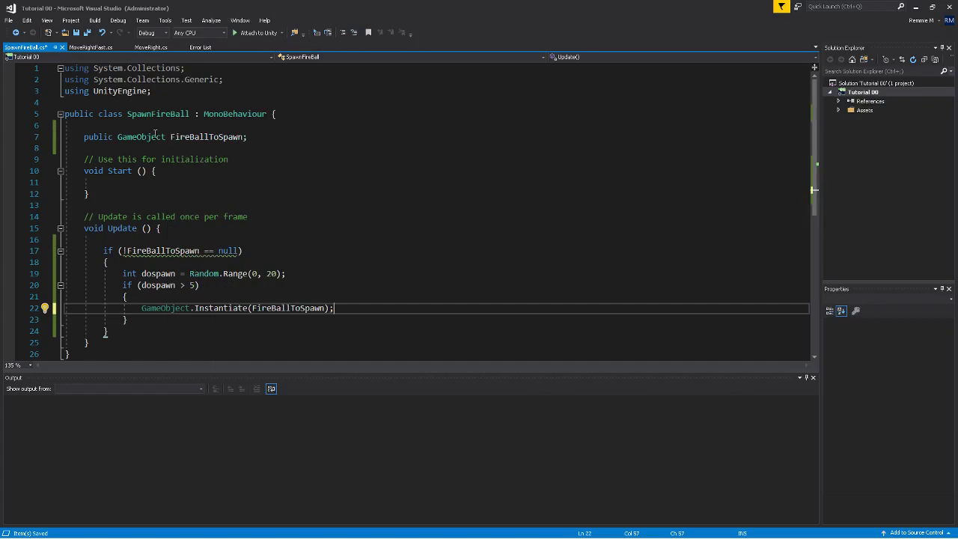
{"action": "key", "text": "alt+Tab"}
{"action": "key", "text": "alt+Tab"}
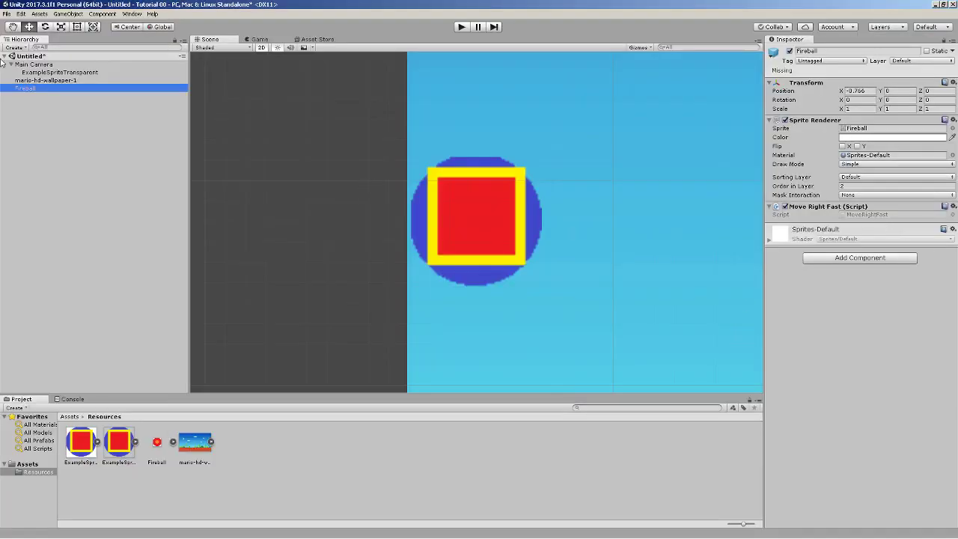
{"action": "key", "text": "alt+Tab"}
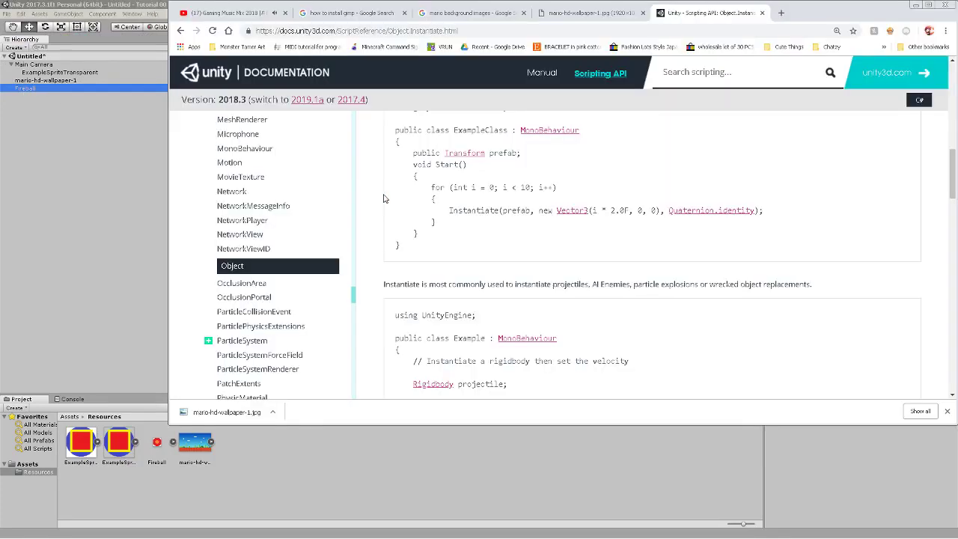
{"action": "scroll", "coordinate": [451, 177], "scroll_direction": "up", "scroll_amount": 1}
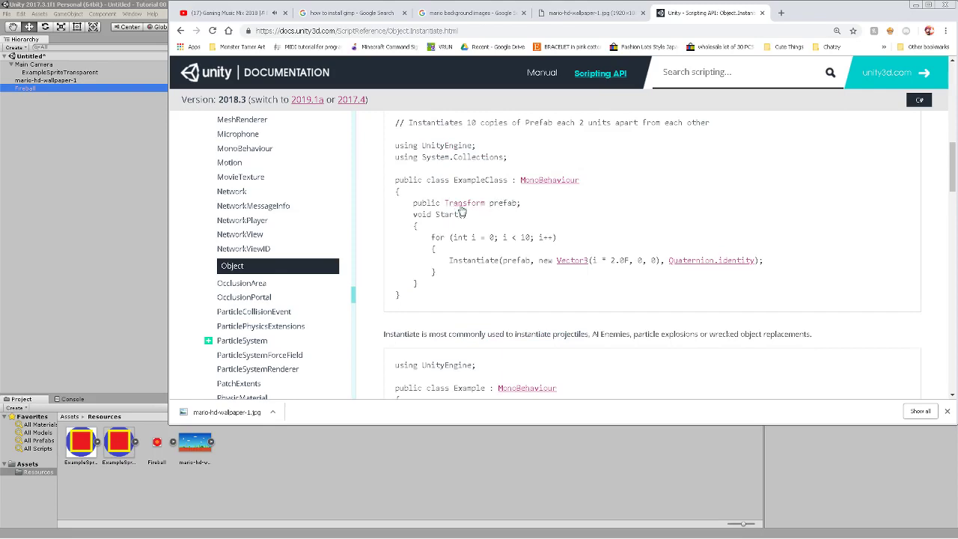
{"action": "scroll", "coordinate": [493, 209], "scroll_direction": "down", "scroll_amount": 1}
{"action": "key", "text": "alt+Tab"}
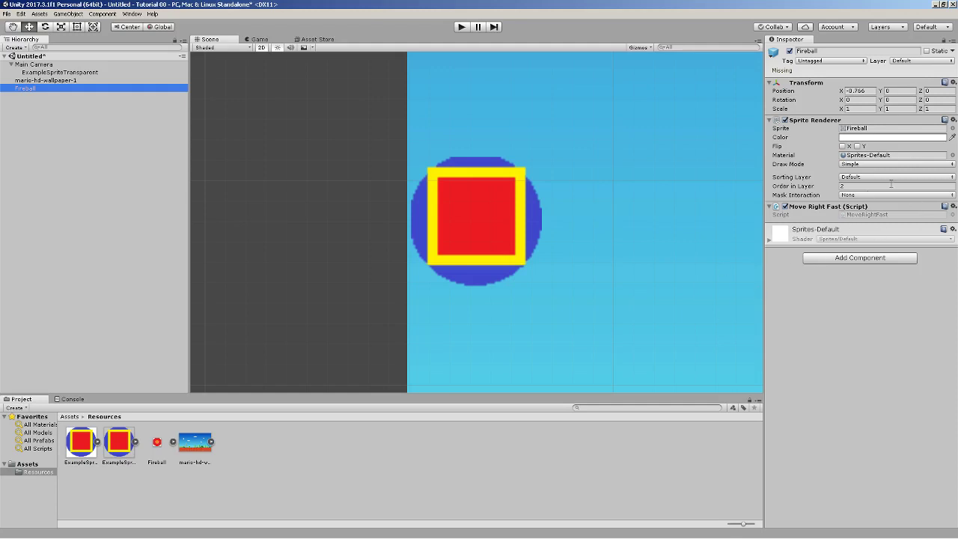
Set the Fire Ball To Spawn reference of ExampleSpriteTransparent's SpawnFireBall script to None
{"action": "left_click", "coordinate": [80, 71]}
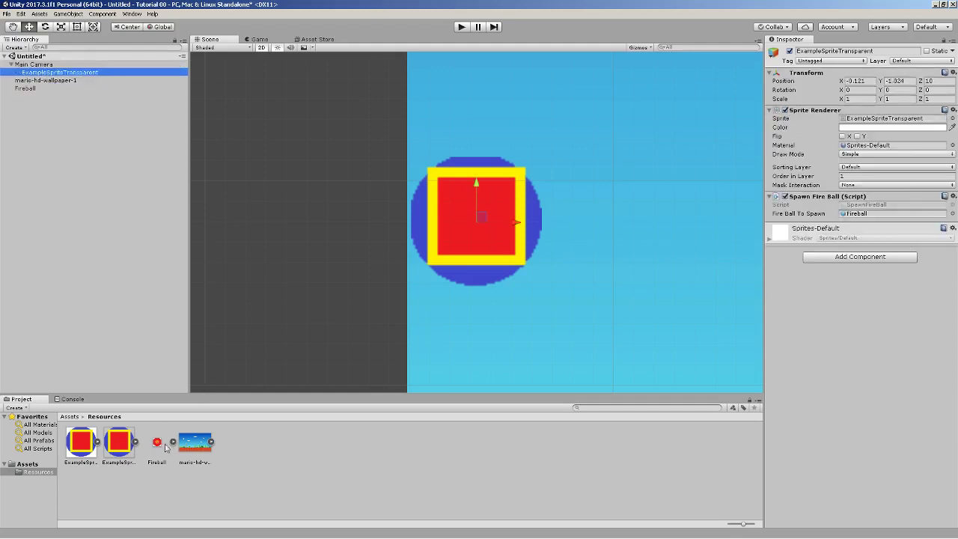
{"action": "left_click_drag", "start_coordinate": [166, 447], "coordinate": [878, 214]}
{"action": "left_click", "coordinate": [878, 214]}
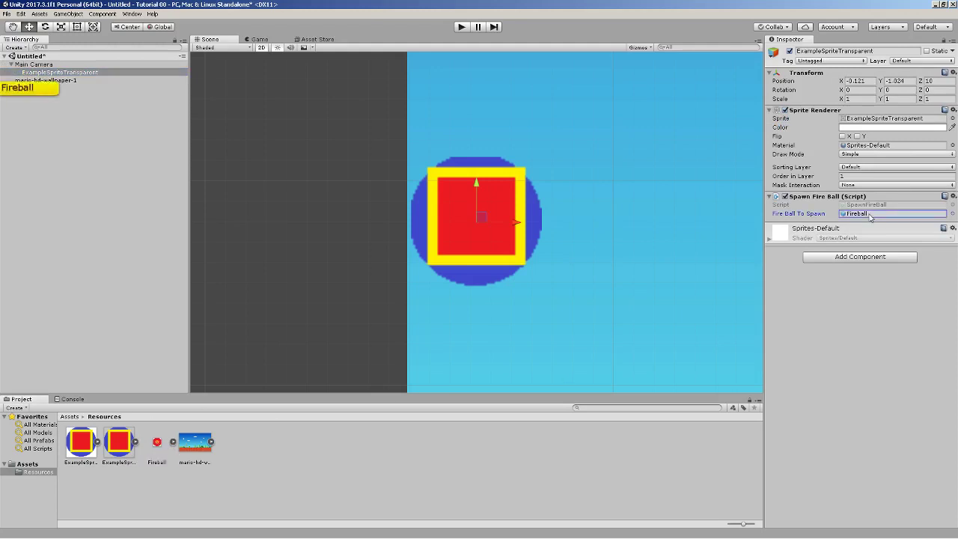
{"action": "left_click", "coordinate": [951, 214]}
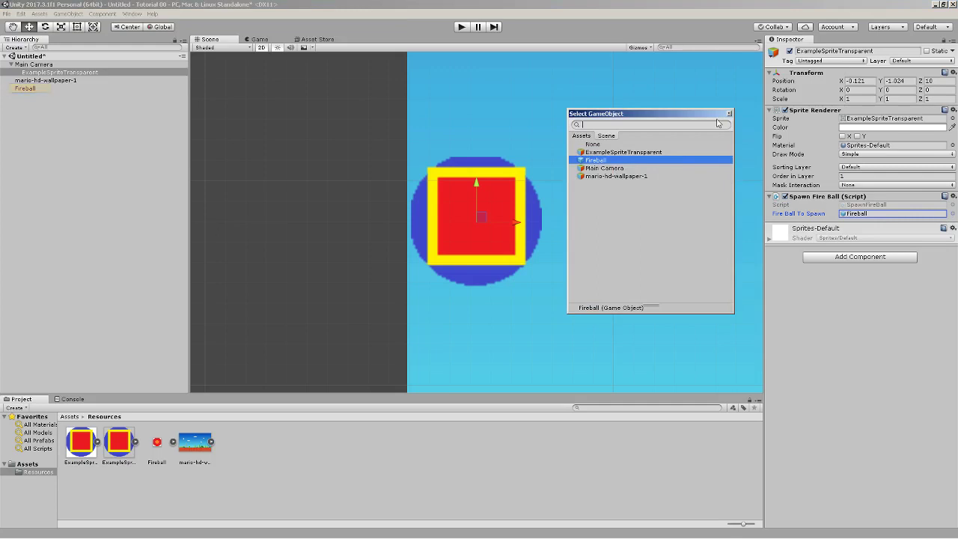
{"action": "left_click", "coordinate": [583, 136]}
{"action": "left_click", "coordinate": [592, 143]}
{"action": "left_click", "coordinate": [729, 114]}
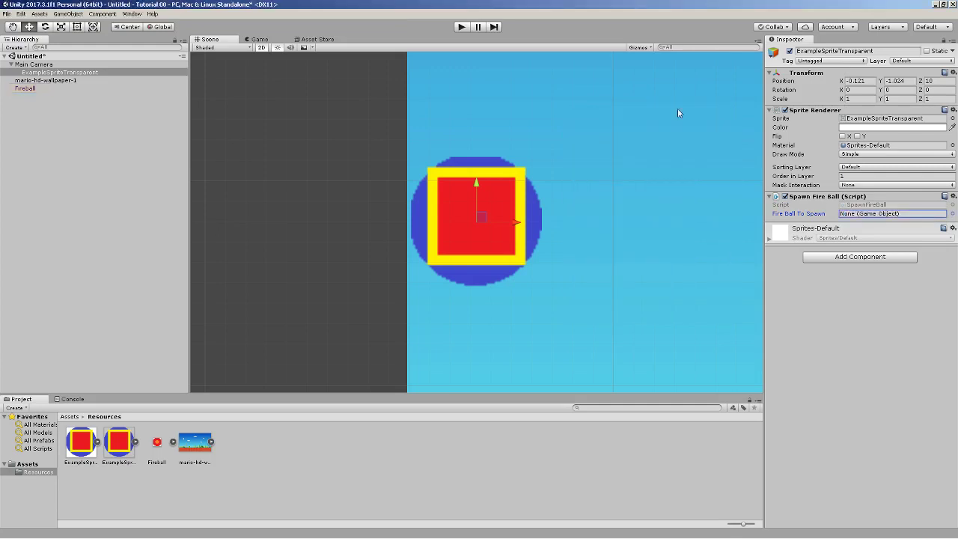
Create a prefab from the scene's Fireball object in the Assets folder
{"action": "left_click", "coordinate": [154, 442]}
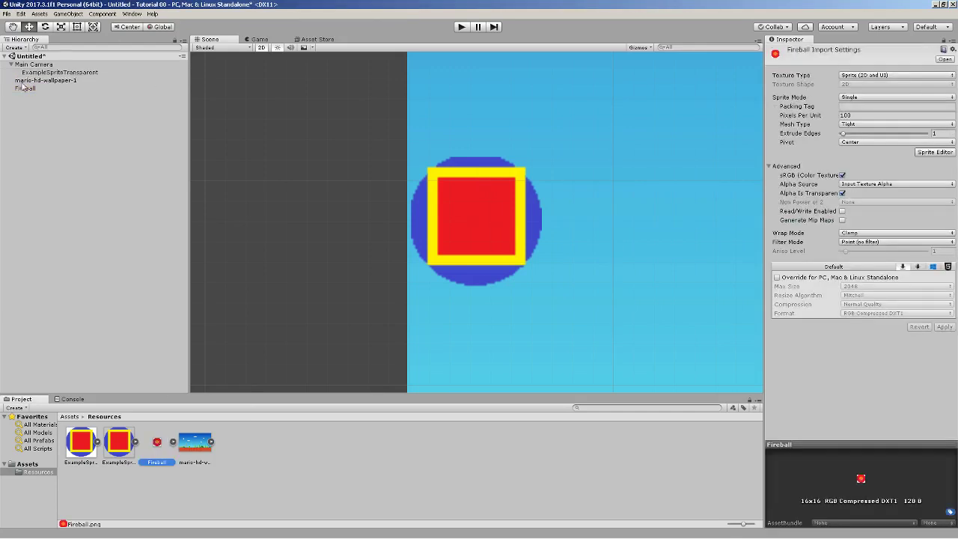
{"action": "right_click", "coordinate": [156, 442]}
{"action": "left_click", "coordinate": [306, 499]}
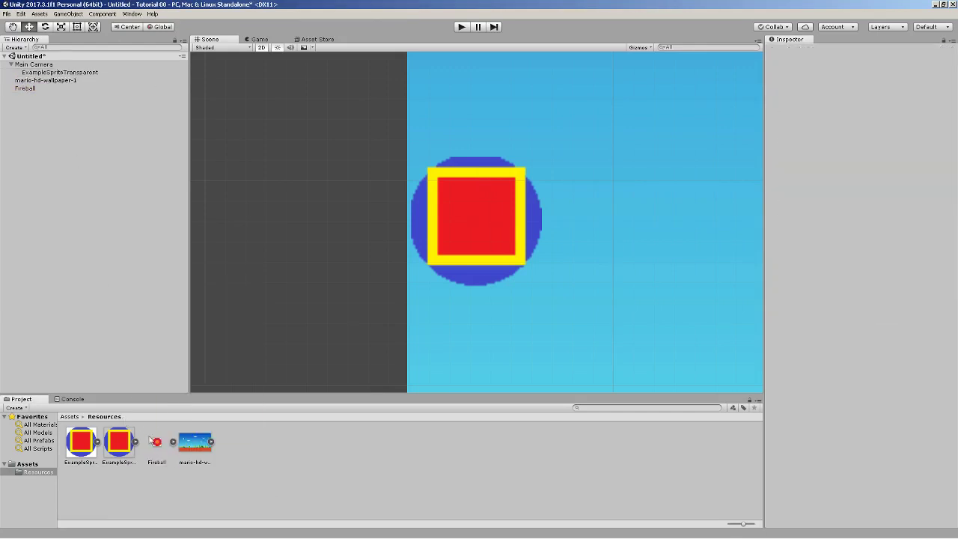
{"action": "left_click", "coordinate": [68, 417]}
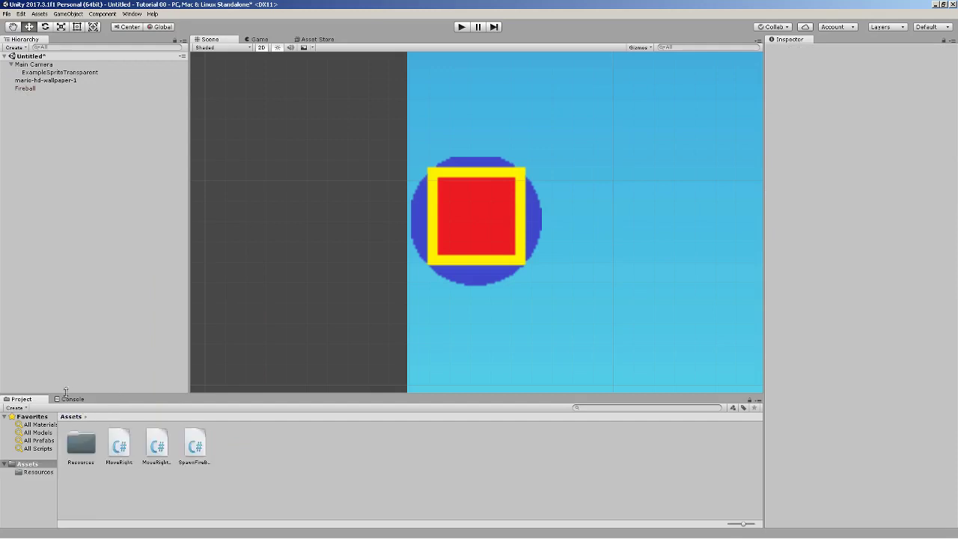
{"action": "left_click_drag", "start_coordinate": [29, 89], "coordinate": [246, 454]}
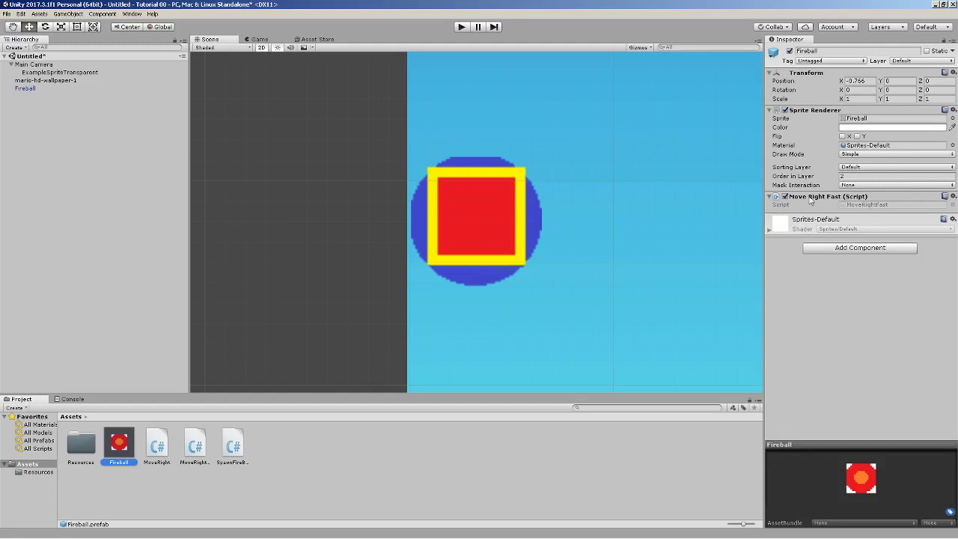
Assign the Fireball prefab from the assets as ExampleSpriteTransparent's Fire Ball To Spawn, and test-play the scene
{"action": "left_click", "coordinate": [60, 72]}
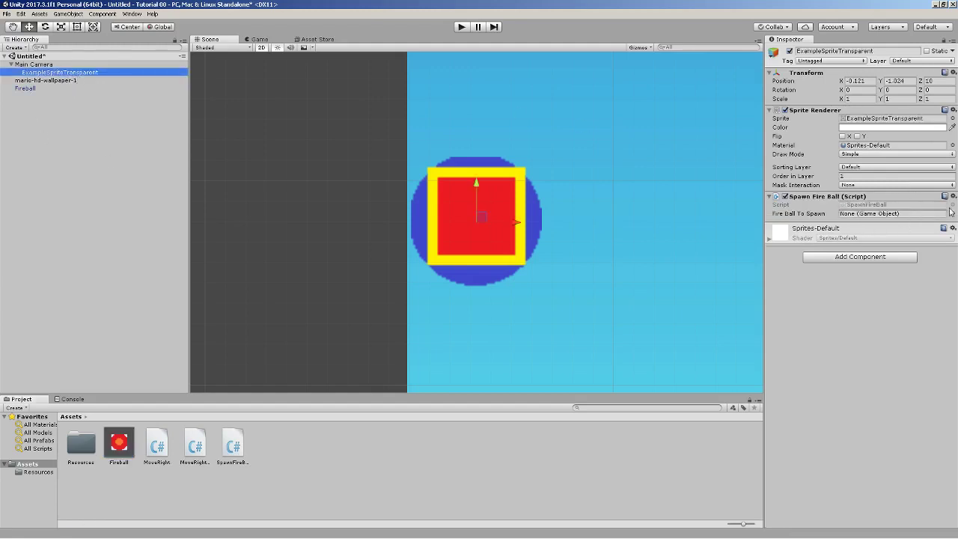
{"action": "left_click", "coordinate": [952, 213]}
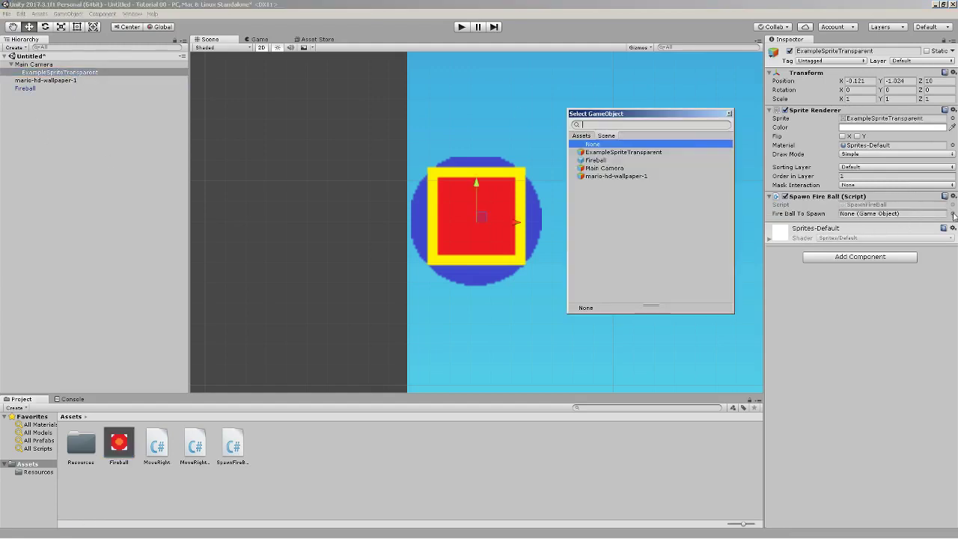
{"action": "left_click", "coordinate": [583, 136]}
{"action": "double_click", "coordinate": [595, 152]}
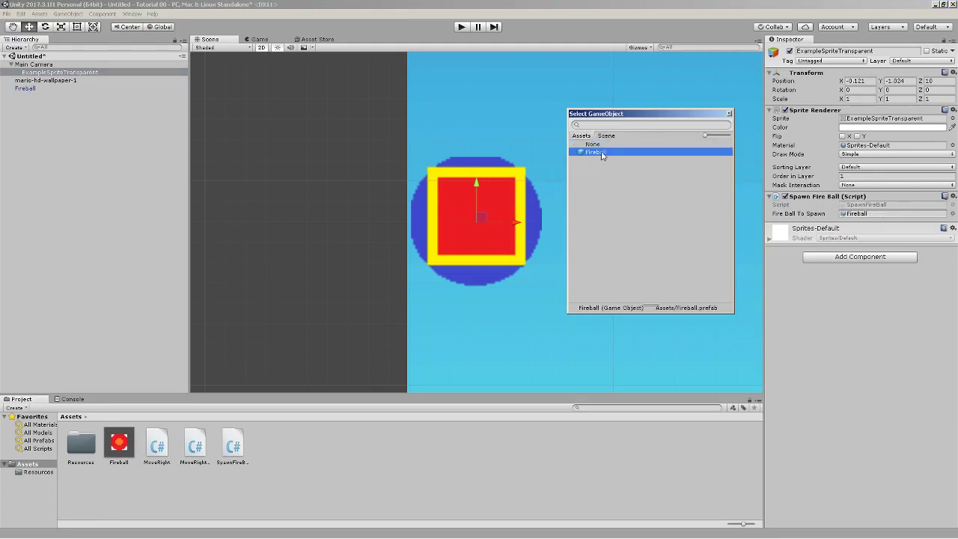
{"action": "left_click", "coordinate": [461, 27]}
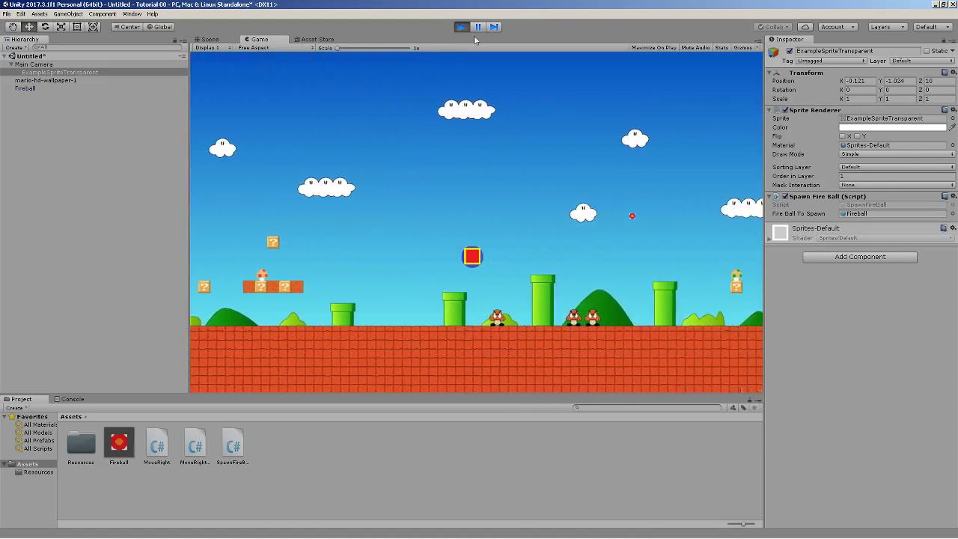
Switch to Visual Studio and delete the if (!FireBallToSpawn == null) check with its opening brace and one closing brace
{"action": "key", "text": "alt+Tab"}
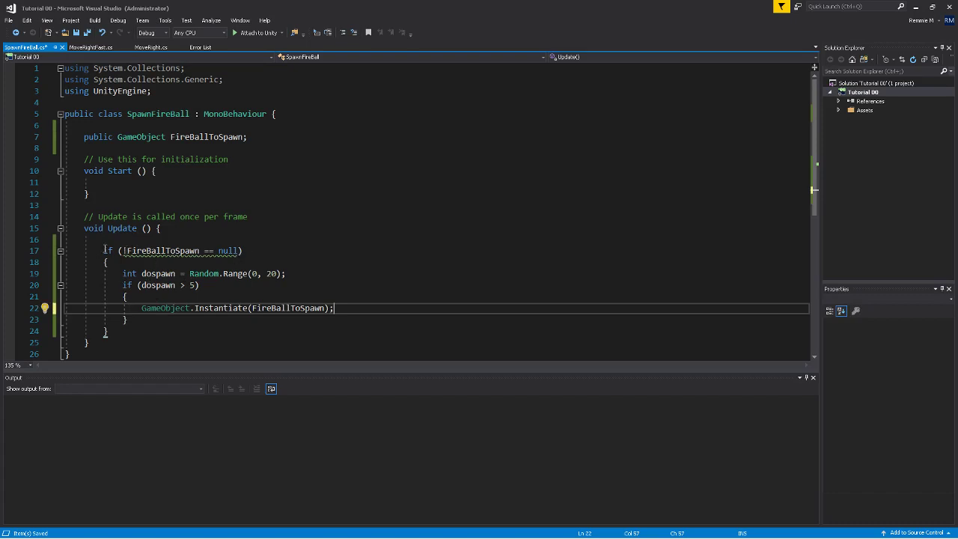
{"action": "left_click_drag", "start_coordinate": [103, 250], "coordinate": [110, 263]}
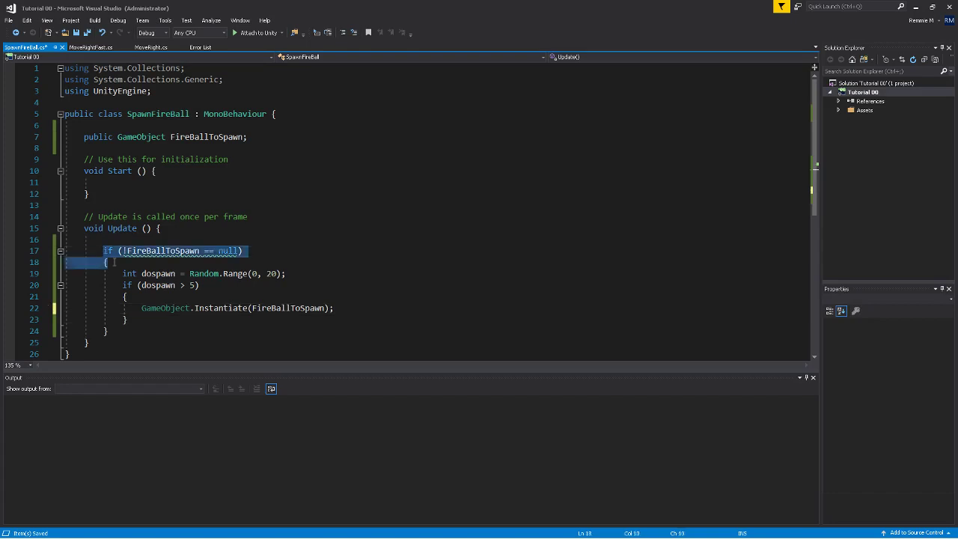
{"action": "key", "text": "BackSpace"}
{"action": "left_click", "coordinate": [100, 330]}
{"action": "key", "text": "BackSpace"}
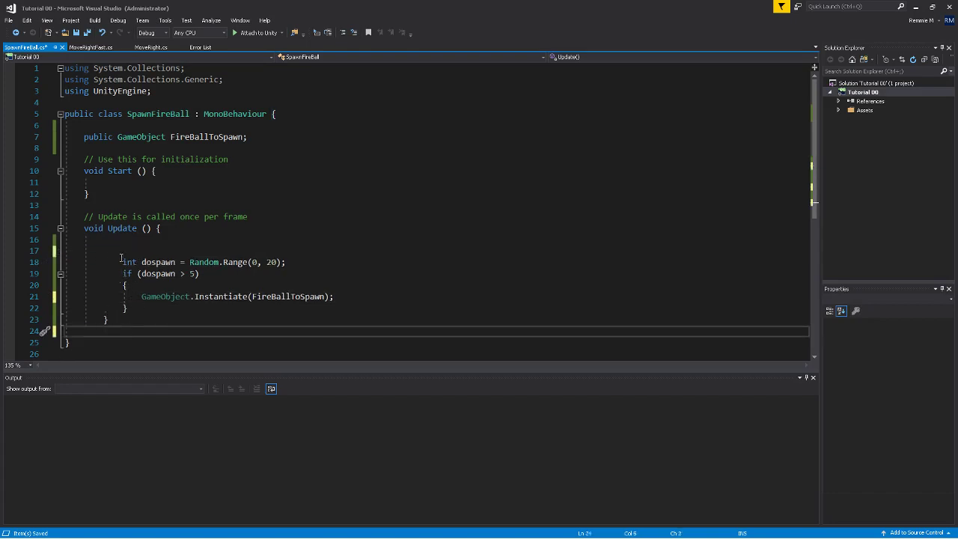
Remove the random dospawn check so Update only runs var obj = GameObject.Instantiate(FireBallToSpawn); and save the script
{"action": "left_click_drag", "start_coordinate": [121, 258], "coordinate": [129, 285]}
{"action": "key", "text": "BackSpace"}
{"action": "left_click", "coordinate": [157, 274]}
{"action": "key", "text": "BackSpace"}
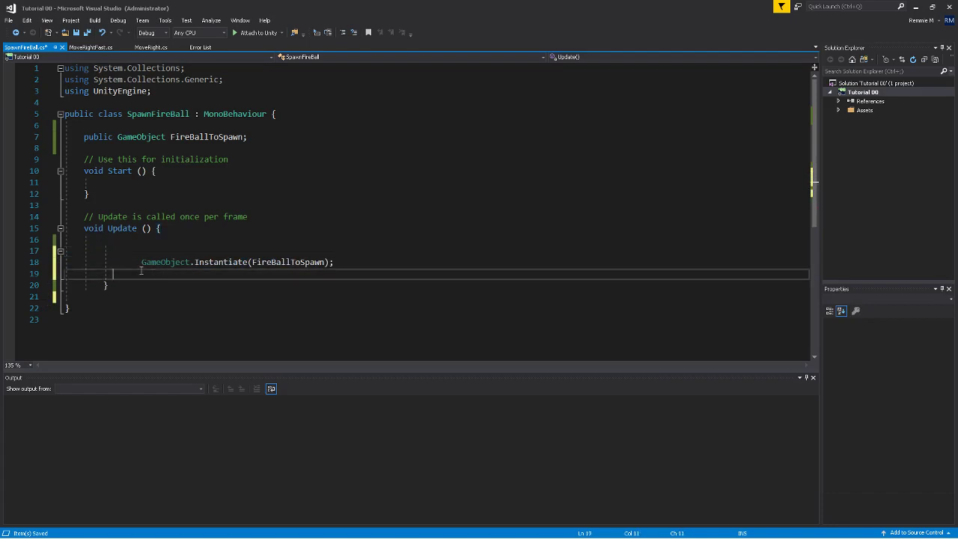
{"action": "key", "text": "BackSpace"}
{"action": "key", "text": "BackSpace"}
{"action": "key", "text": "BackSpace"}
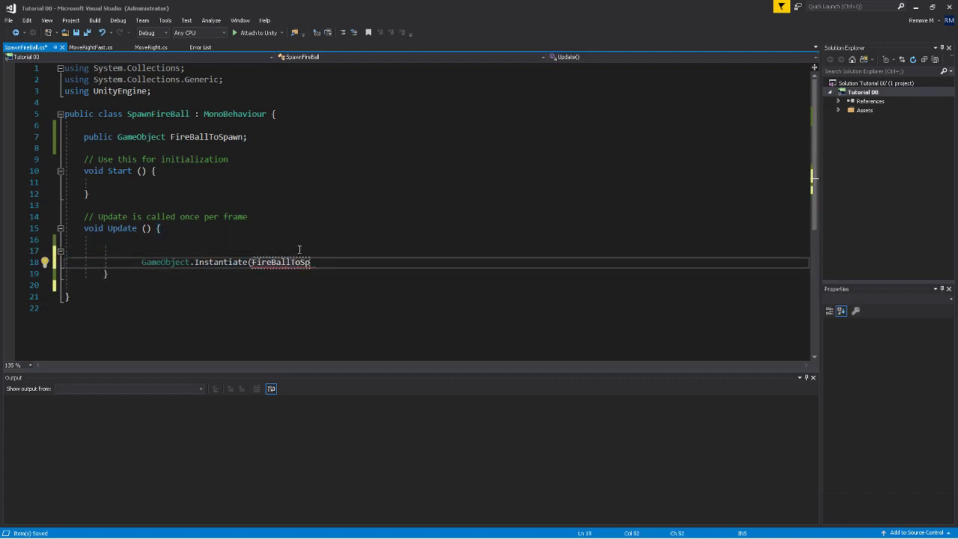
{"action": "type", "text": ");"}
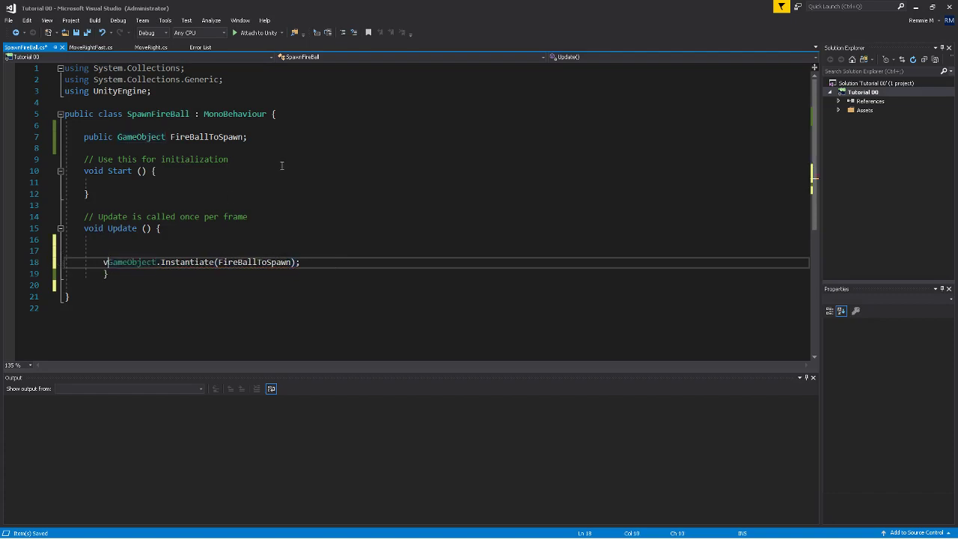
{"action": "type", "text": "var obj ="}
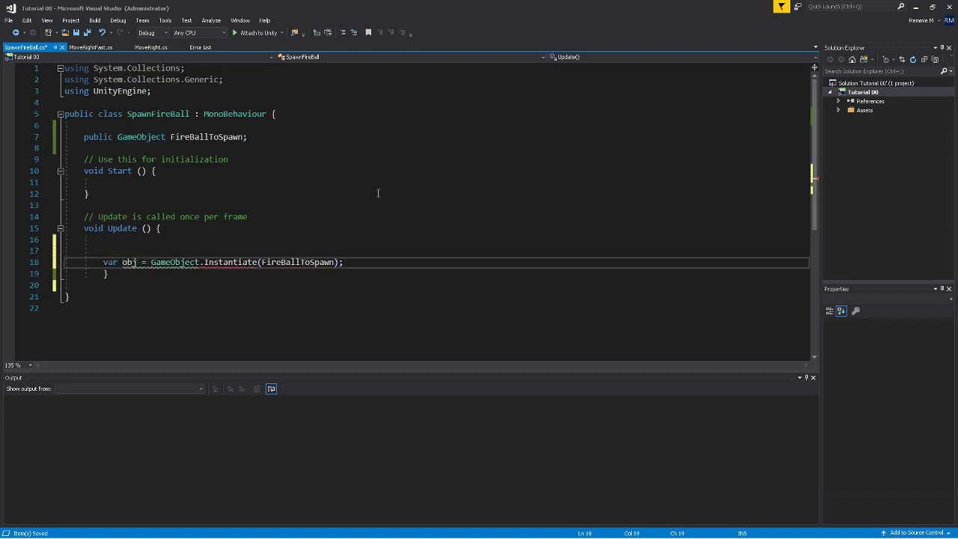
{"action": "left_click", "coordinate": [87, 32]}
Switch to Unity, test-play the scene with the unconditional Fireball spawn, and stop it
{"action": "key", "text": "alt+Tab"}
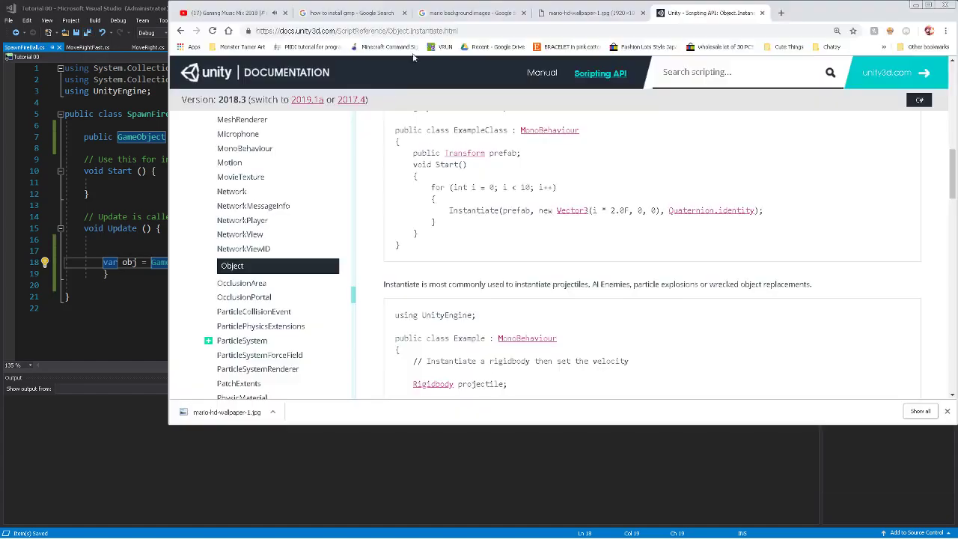
{"action": "key", "text": "alt+Tab"}
{"action": "key", "text": "alt+Tab"}
{"action": "left_click", "coordinate": [464, 29]}
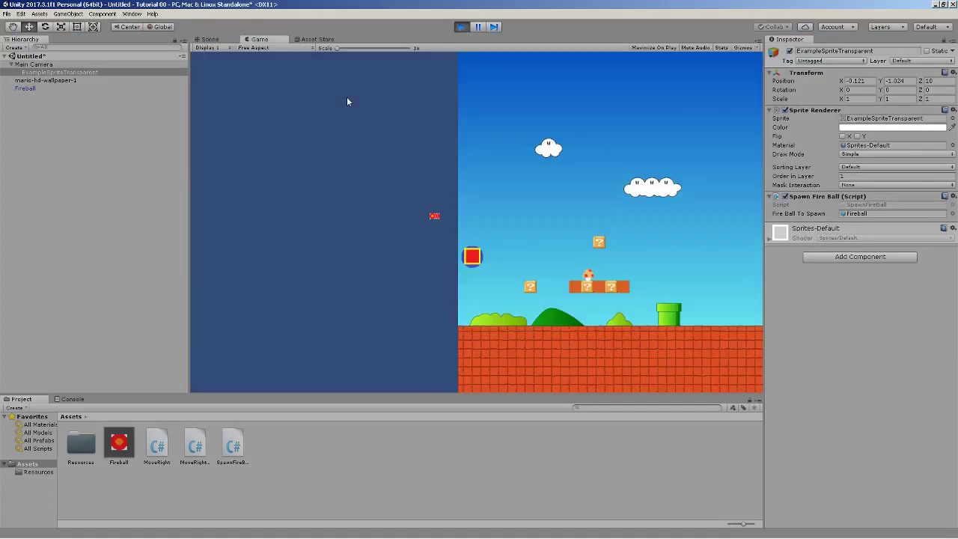
{"action": "left_click", "coordinate": [461, 27]}
Return to Visual Studio and undo the edits back to the random dospawn check around the Instantiate call
{"action": "key", "text": "alt+Tab"}
{"action": "key", "text": "alt+Tab"}
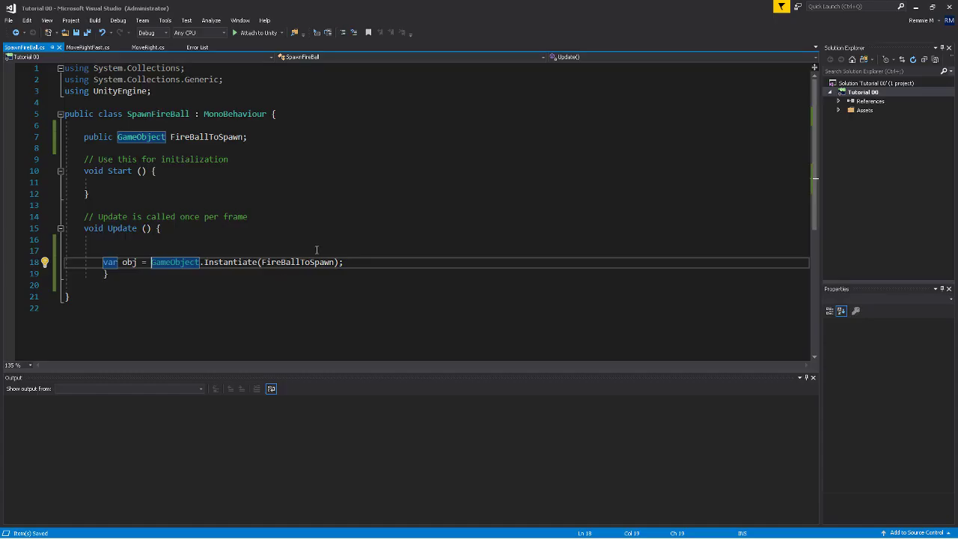
{"action": "key", "text": "ctrl+z"}
{"action": "key", "text": "ctrl+z"}
{"action": "key", "text": "ctrl+z"}
{"action": "key", "text": "ctrl+z"}
{"action": "key", "text": "ctrl+z"}
{"action": "key", "text": "ctrl+z"}
{"action": "key", "text": "ctrl+z"}
{"action": "key", "text": "ctrl+z"}
{"action": "key", "text": "ctrl+z"}
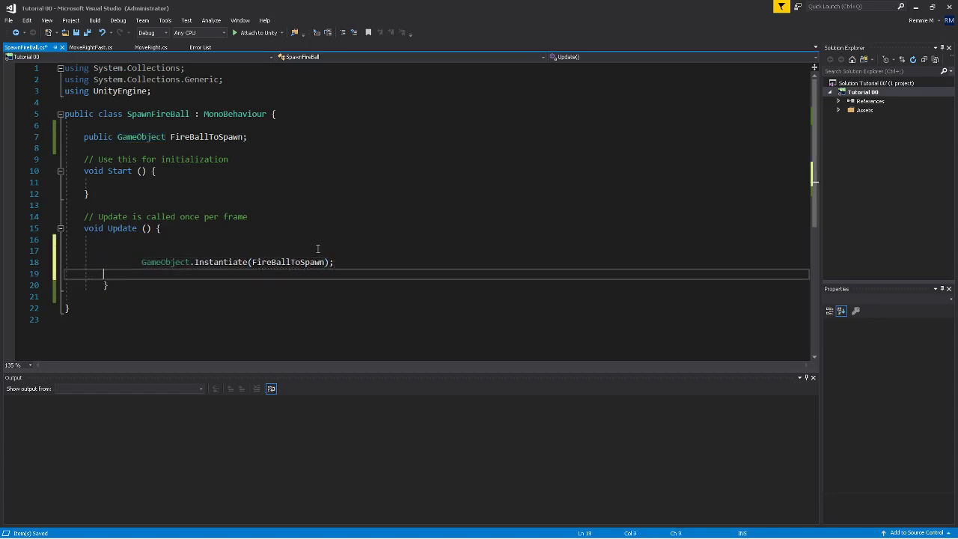
{"action": "key", "text": "ctrl+z"}
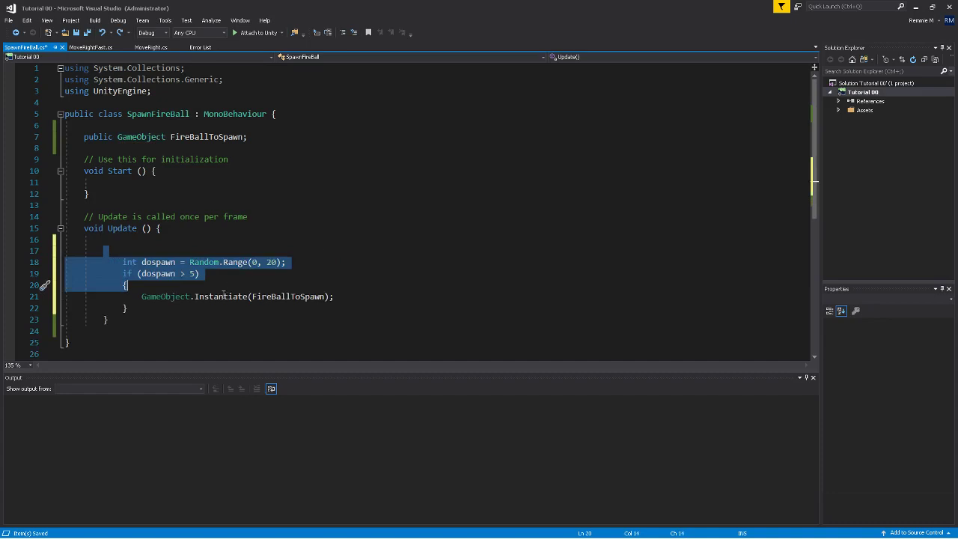
Assign the Instantiate call inside the dospawn check to a variable with var obj =
{"action": "left_click", "coordinate": [222, 296]}
{"action": "left_click", "coordinate": [141, 297]}
{"action": "type", "text": "vari"}
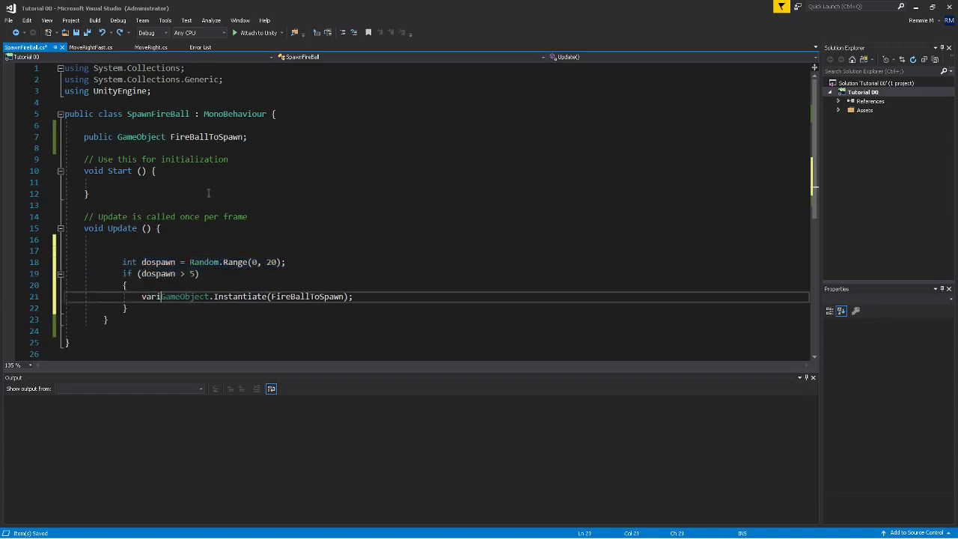
{"action": "key", "text": "BackSpace"}
{"action": "key", "text": "BackSpace"}
{"action": "type", "text": "r obj ="}
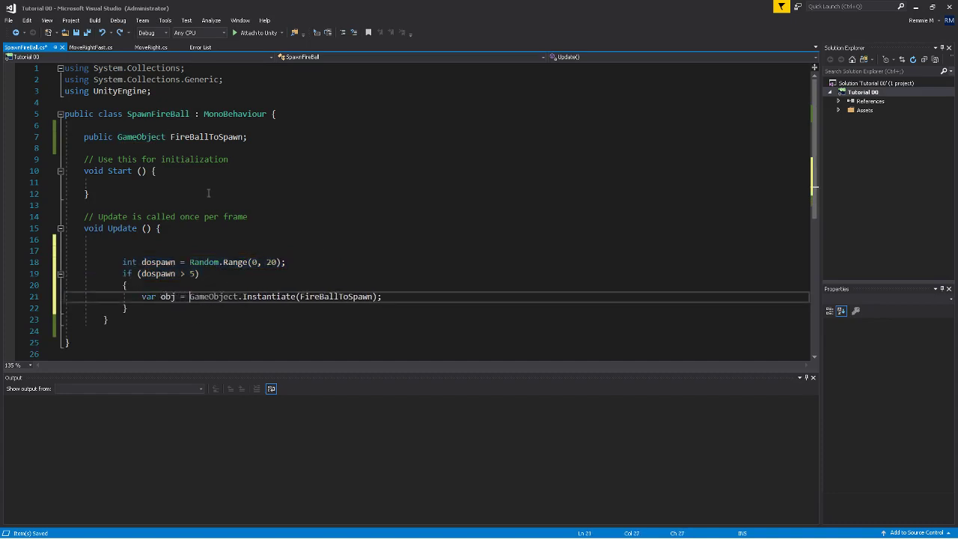
Switch to Unity, test-play the scene with the random spawn check assigning each Fireball to obj, and stop it
{"action": "key", "text": "alt+Tab"}
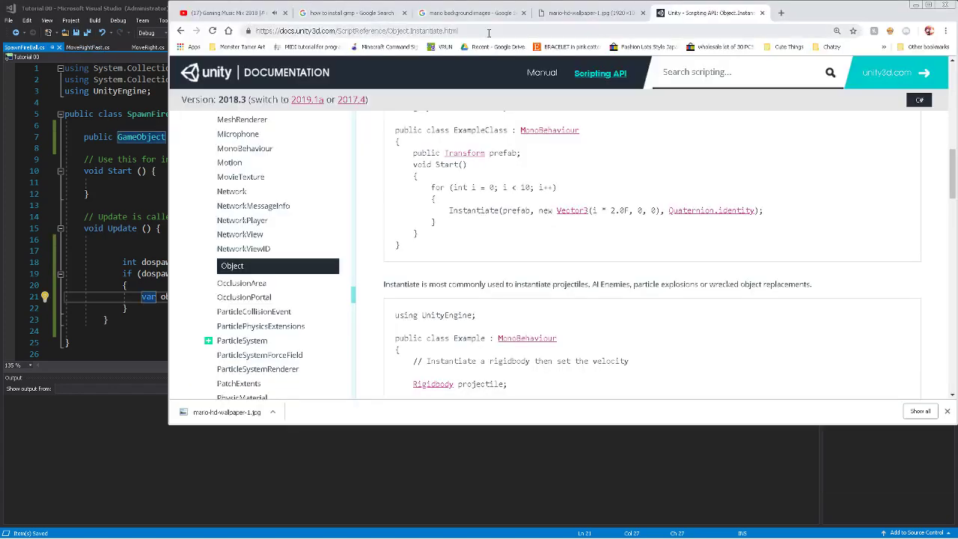
{"action": "key", "text": "alt+Tab"}
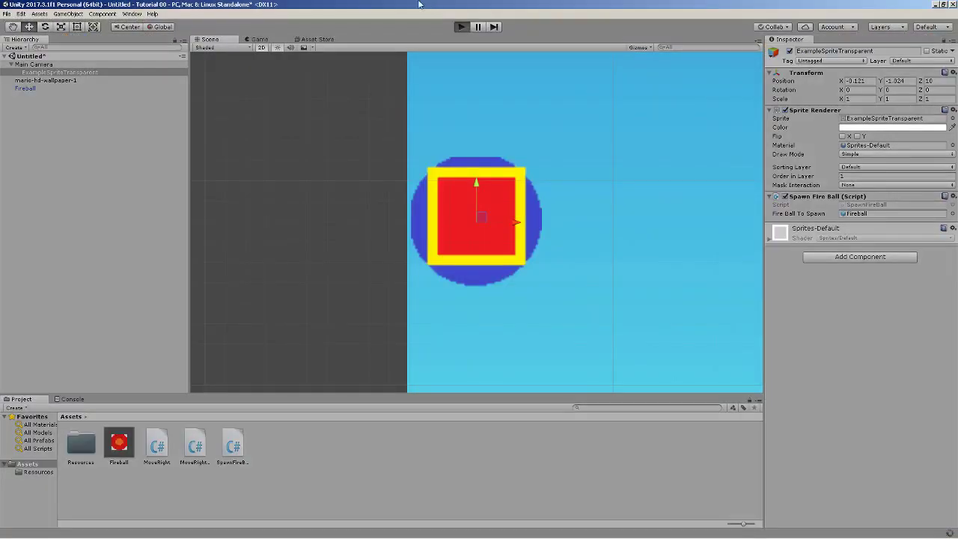
{"action": "left_click", "coordinate": [460, 26]}
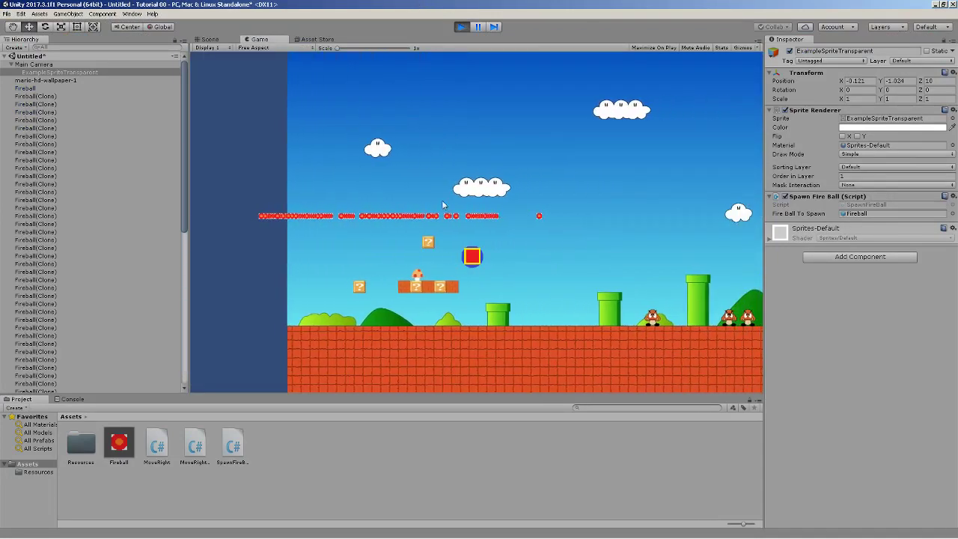
{"action": "left_click", "coordinate": [461, 27]}
Return to Visual Studio, add obj.transform.position = this.transform.position; below the Instantiate call, and save the script
{"action": "key", "text": "alt+Tab"}
{"action": "key", "text": "alt+Tab"}
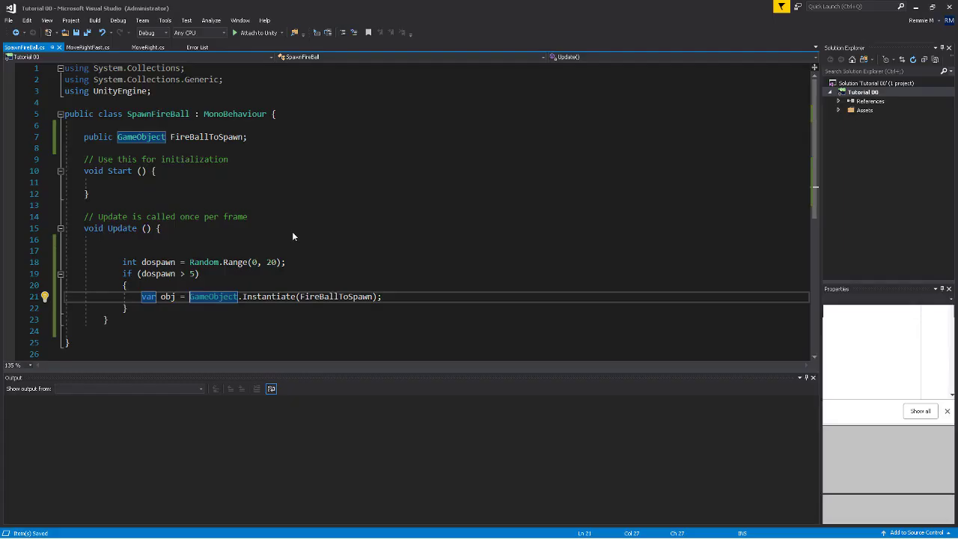
{"action": "left_click", "coordinate": [436, 307]}
{"action": "left_click", "coordinate": [427, 298]}
{"action": "key", "text": "Return"}
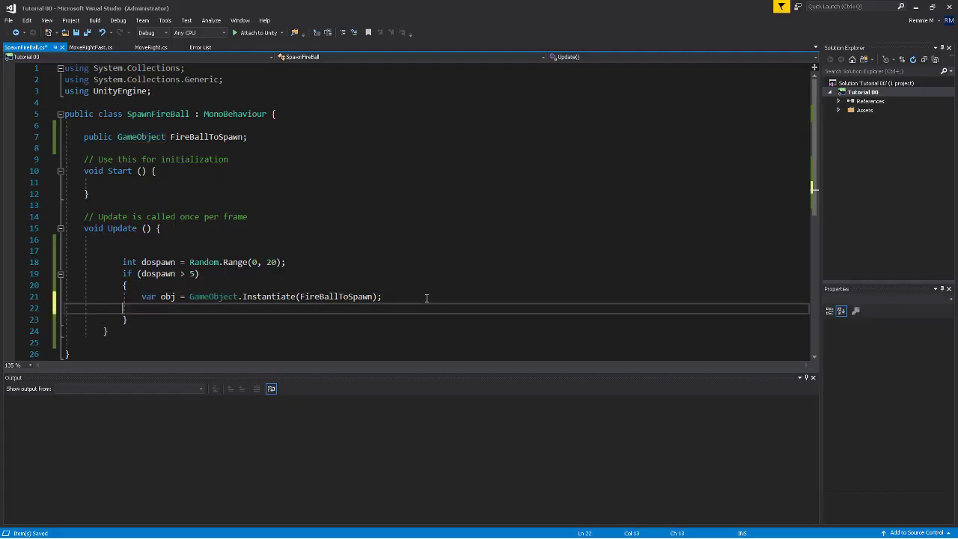
{"action": "type", "text": "obj.transform."}
{"action": "key", "text": "BackSpace"}
{"action": "key", "text": "BackSpace"}
{"action": "key", "text": "BackSpace"}
{"action": "type", "text": "position = "}
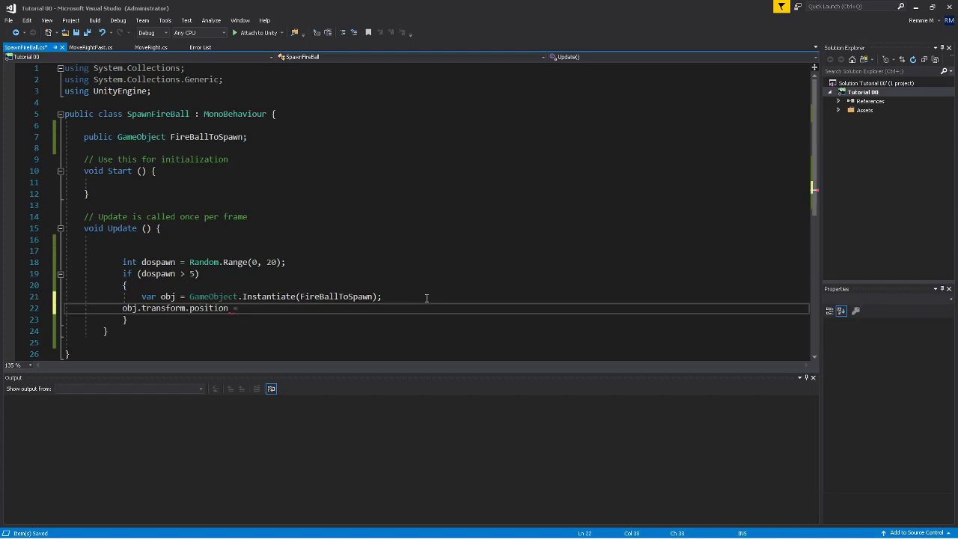
{"action": "type", "text": "this.transform.position;"}
{"action": "left_click", "coordinate": [123, 307]}
{"action": "key", "text": "Tab"}
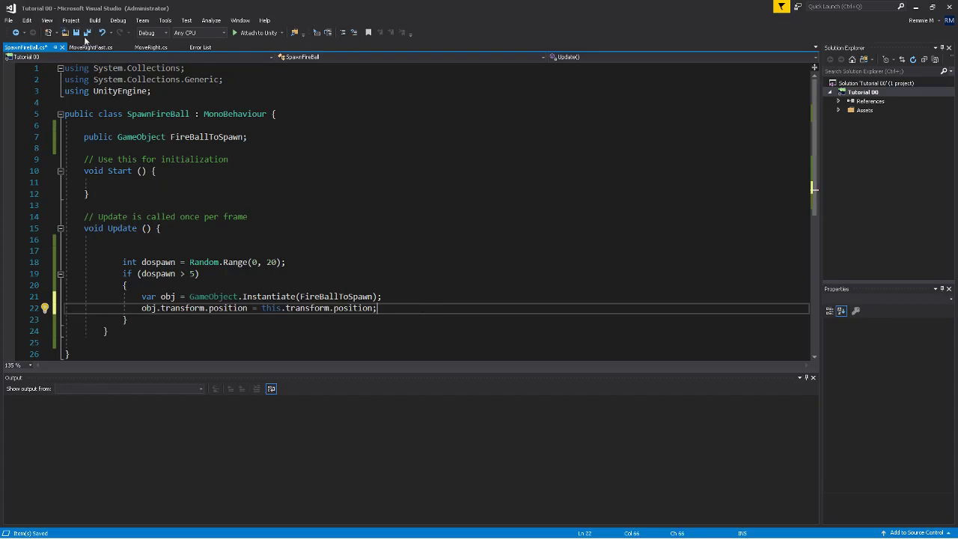
Switch to Unity, test-play the scene with Fireballs spawning at the sprite's position, and stop it
{"action": "key", "text": "alt+Tab"}
{"action": "key", "text": "alt+Tab"}
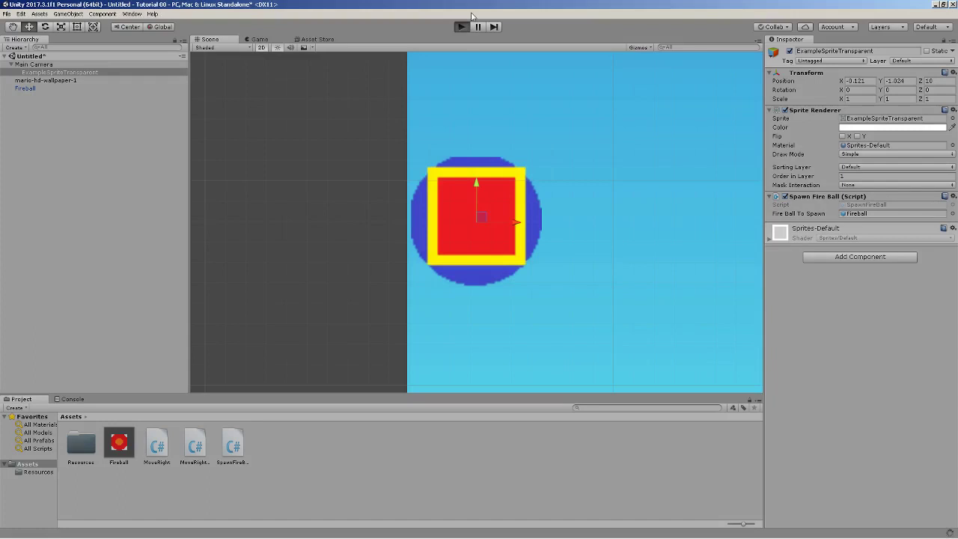
{"action": "key", "text": "ctrl+p"}
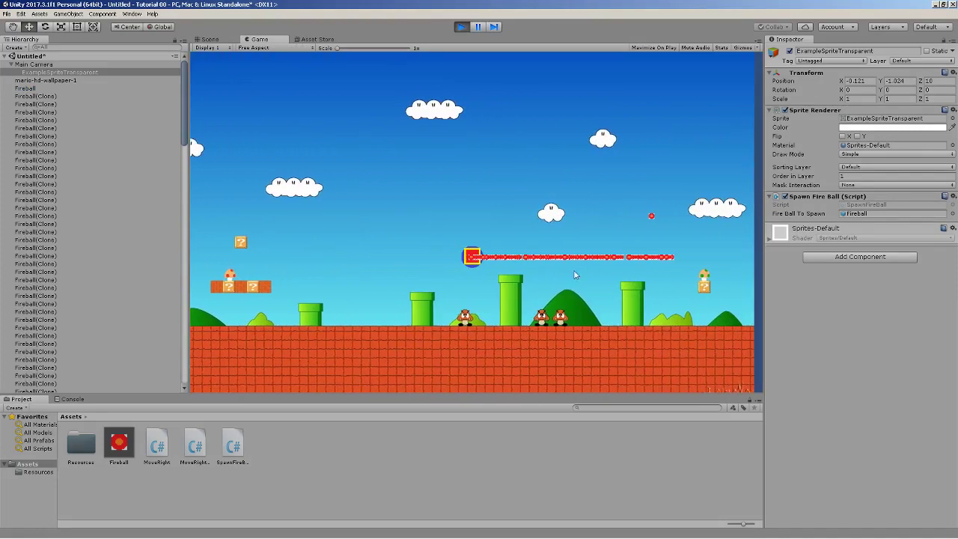
{"action": "left_click", "coordinate": [459, 28]}
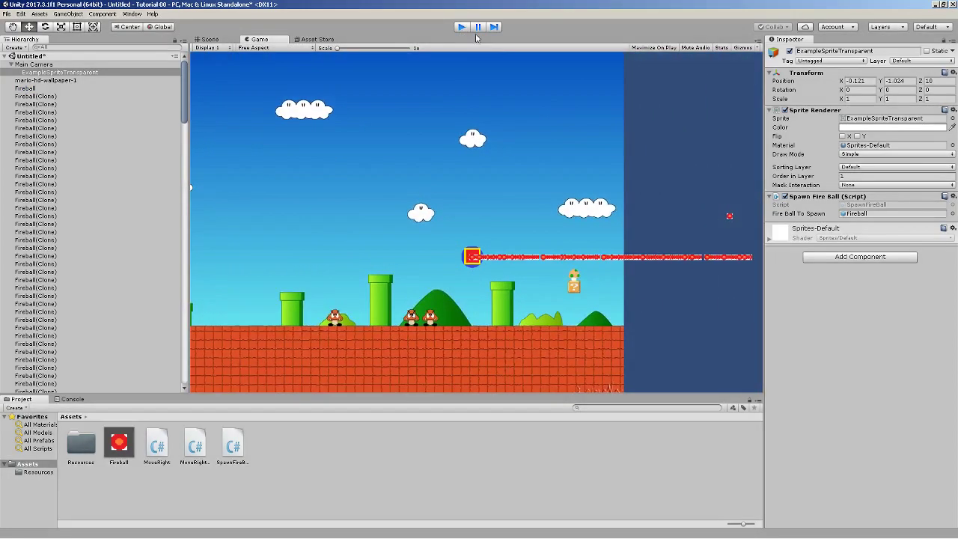
Return to Visual Studio, change the spawn check to Random.Range(0, 400) with dospawn > 319, and save the script
{"action": "key", "text": "alt+Tab"}
{"action": "key", "text": "alt+Tab"}
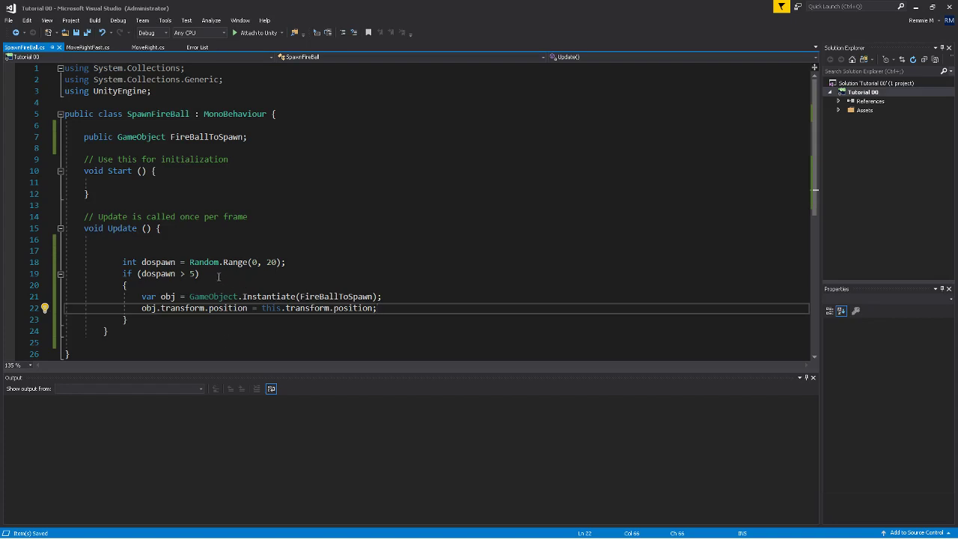
{"action": "double_click", "coordinate": [272, 262]}
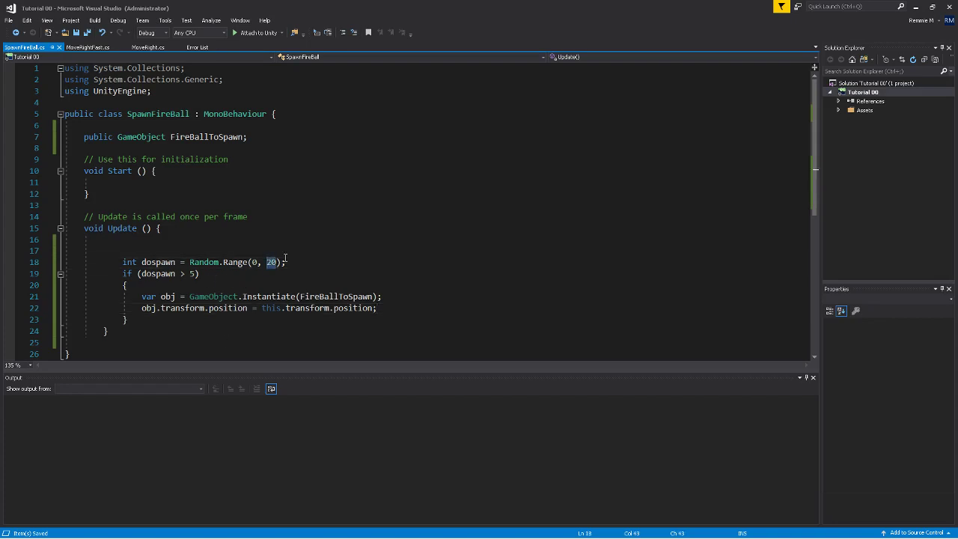
{"action": "type", "text": "40"}
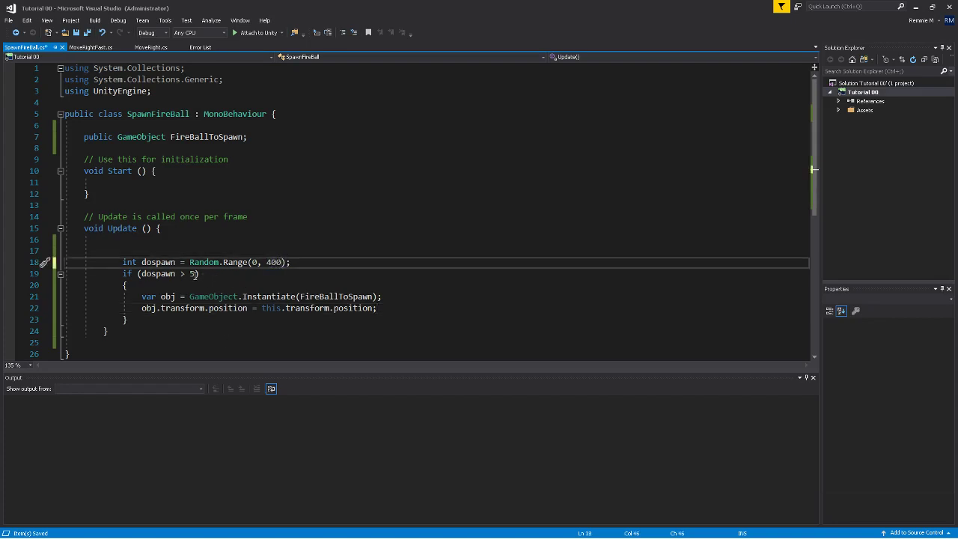
{"action": "double_click", "coordinate": [192, 274]}
{"action": "type", "text": "319"}
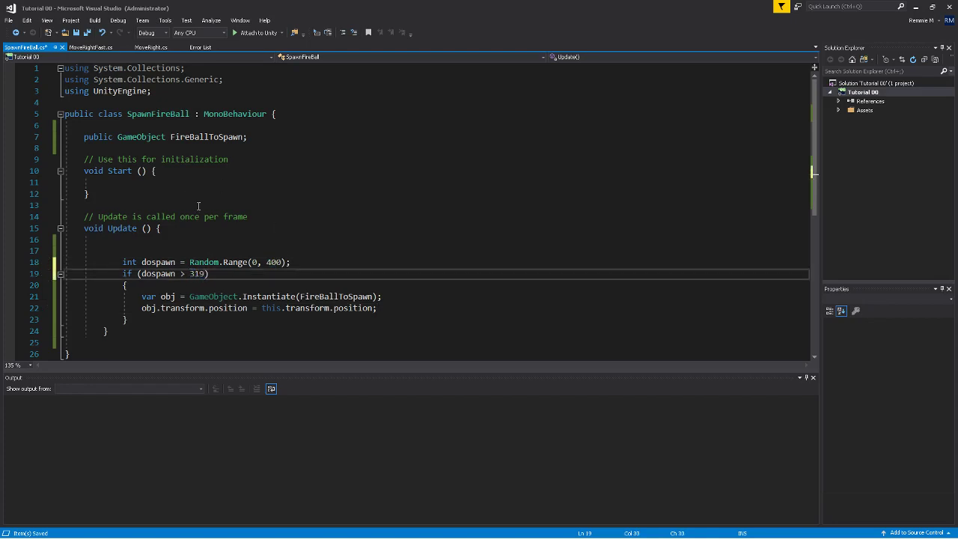
{"action": "left_click", "coordinate": [88, 33]}
Switch to Unity, test-play the scene with the new spawn range and threshold, and stop it
{"action": "key", "text": "alt+Tab"}
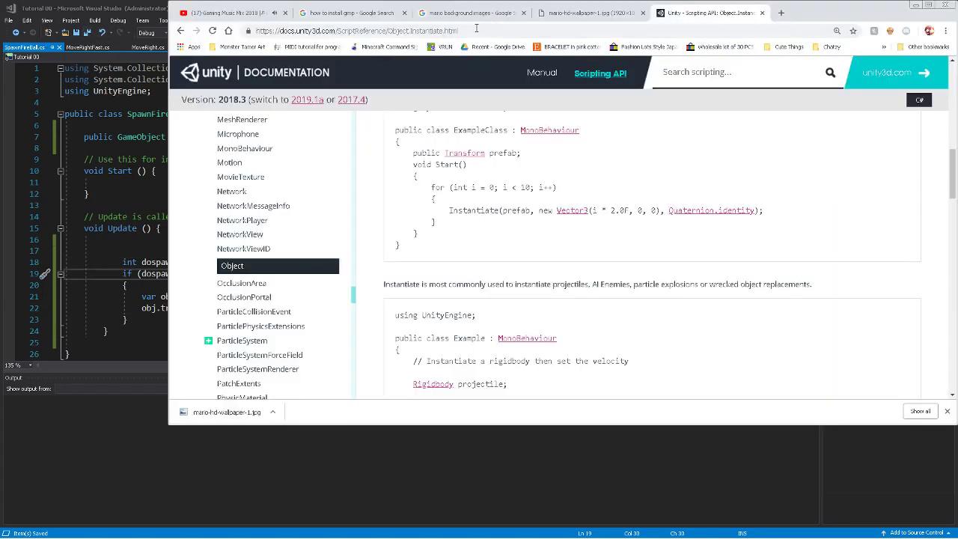
{"action": "key", "text": "alt+Tab"}
{"action": "left_click", "coordinate": [459, 29]}
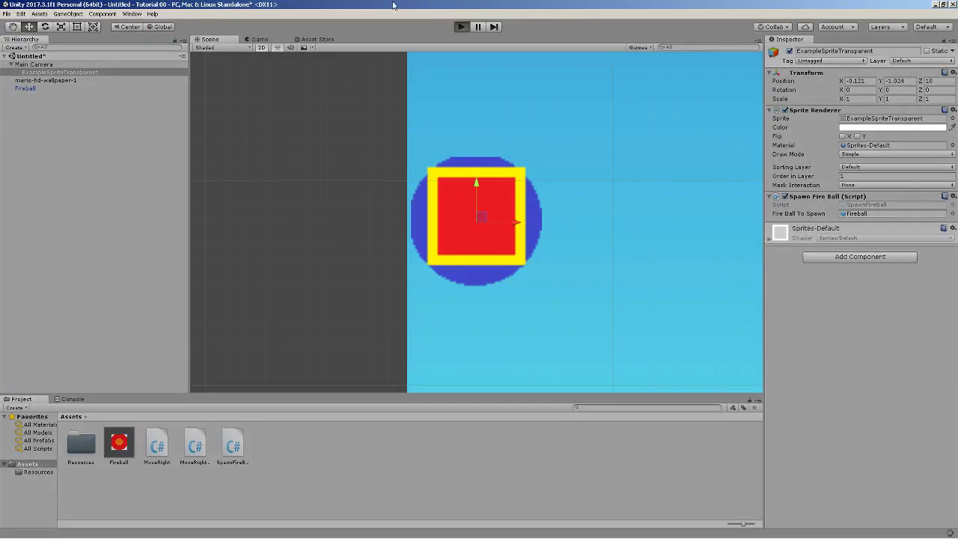
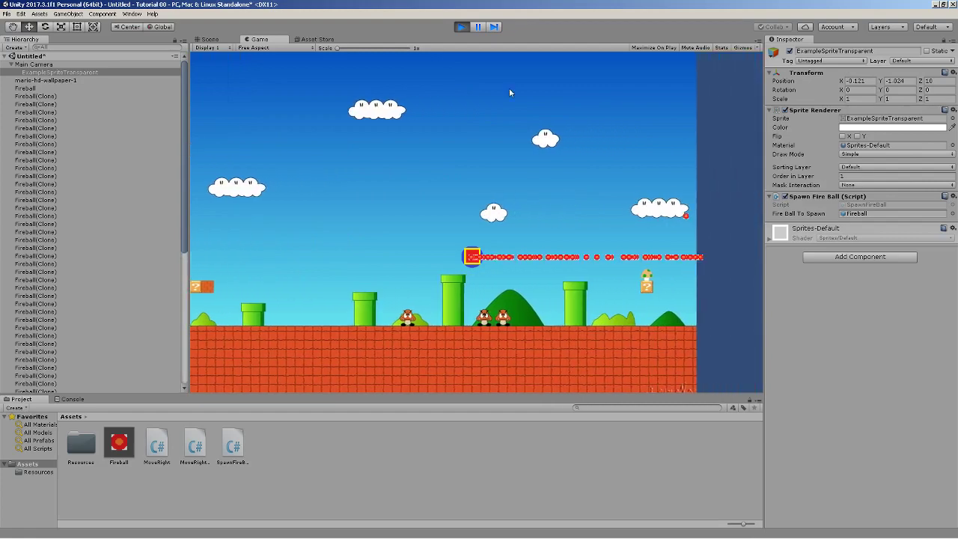
{"action": "left_click", "coordinate": [461, 27]}
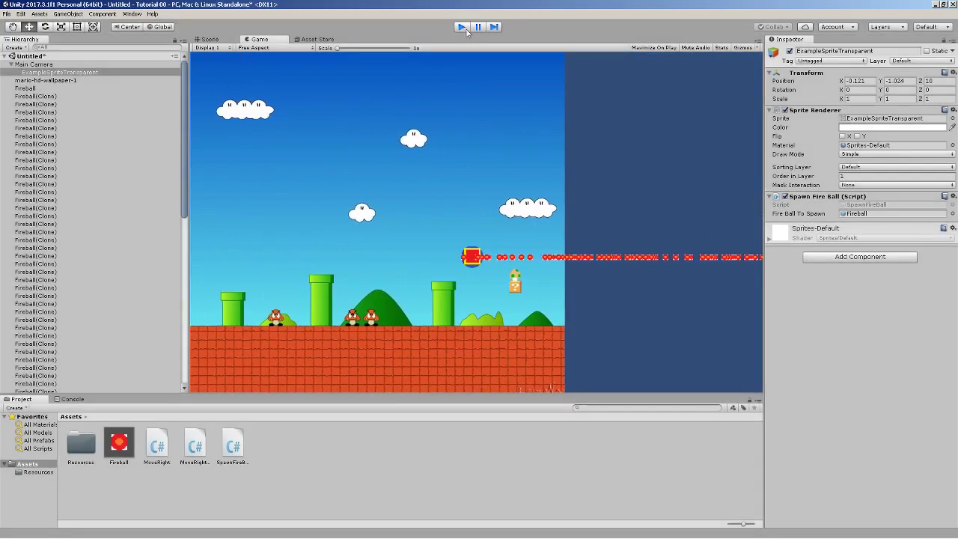
{"action": "key", "text": "alt+Tab"}
{"action": "key", "text": "alt+Tab"}
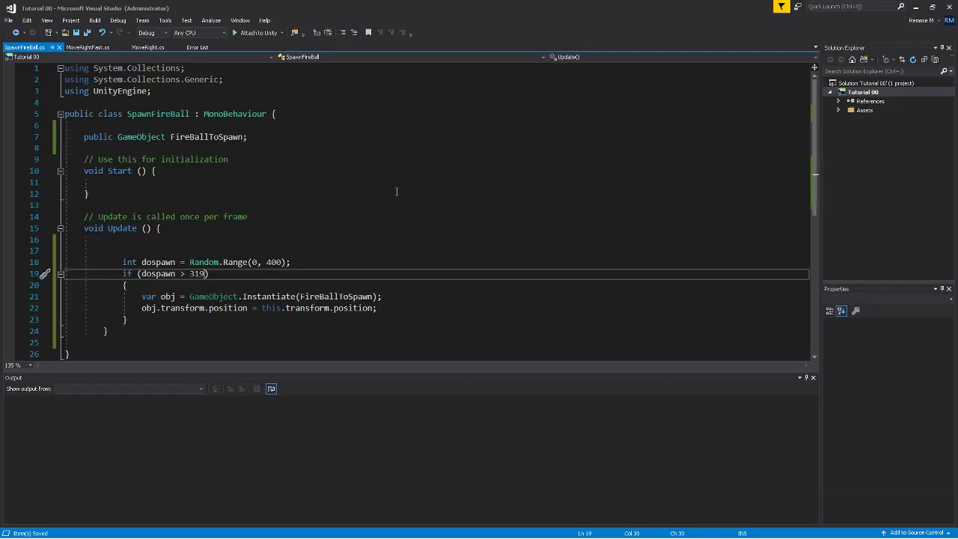
{"action": "scroll", "coordinate": [170, 298], "scroll_direction": "down", "scroll_amount": 1}
{"action": "scroll", "coordinate": [170, 298], "scroll_direction": "up", "scroll_amount": 1}
{"action": "key", "text": "alt+Tab"}
{"action": "key", "text": "alt+Tab"}
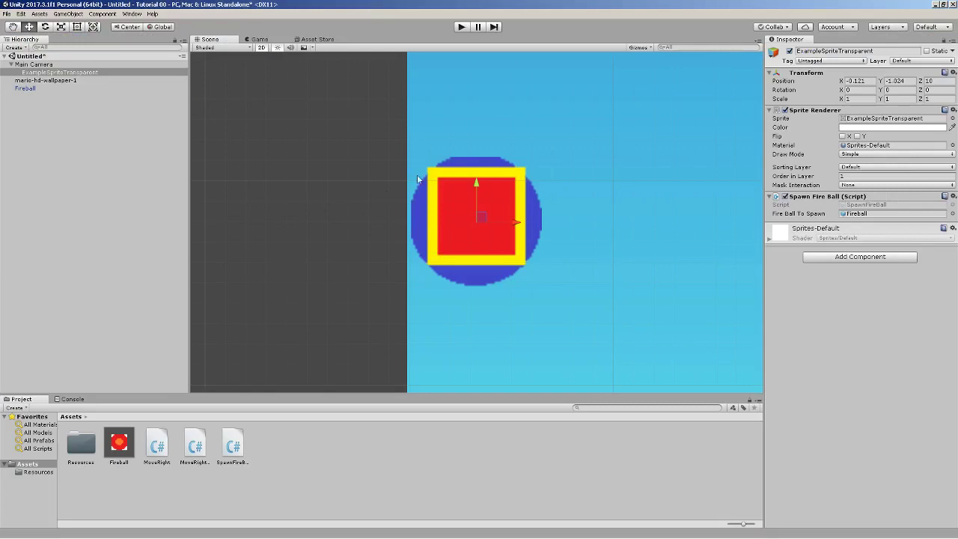
Create a new C# script component named Movement on ExampleSpriteTransparent
{"action": "left_click", "coordinate": [889, 257]}
{"action": "type", "text": "scr"}
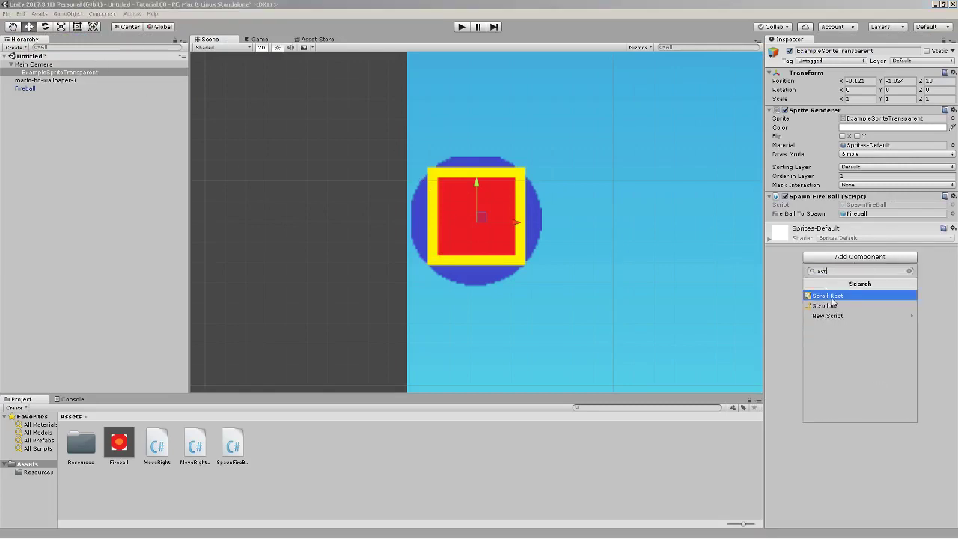
{"action": "left_click", "coordinate": [849, 316]}
{"action": "type", "text": "M"}
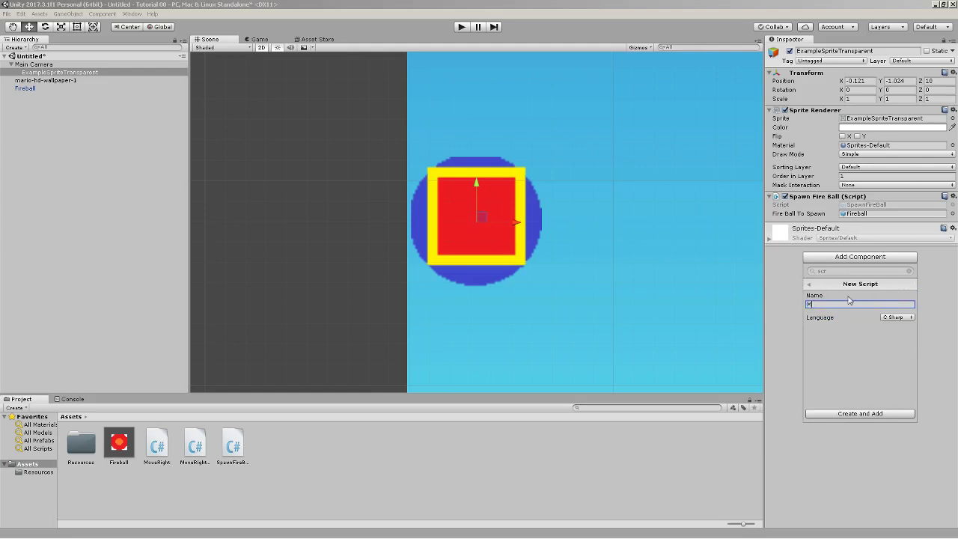
{"action": "type", "text": "ovement"}
{"action": "left_click", "coordinate": [868, 414]}
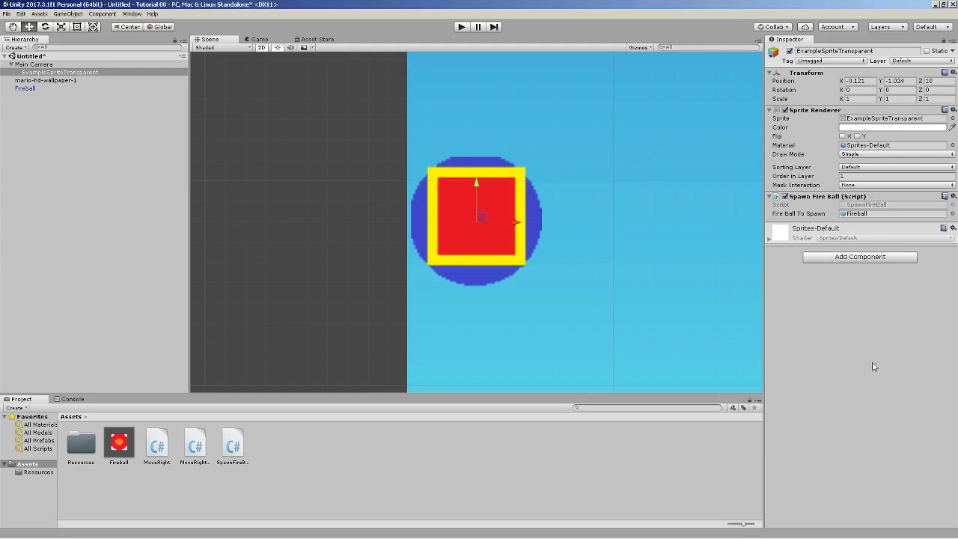
Try to add another new script component named MoveMent to ExampleSpriteTransparent
{"action": "left_click", "coordinate": [890, 213]}
{"action": "left_click", "coordinate": [849, 256]}
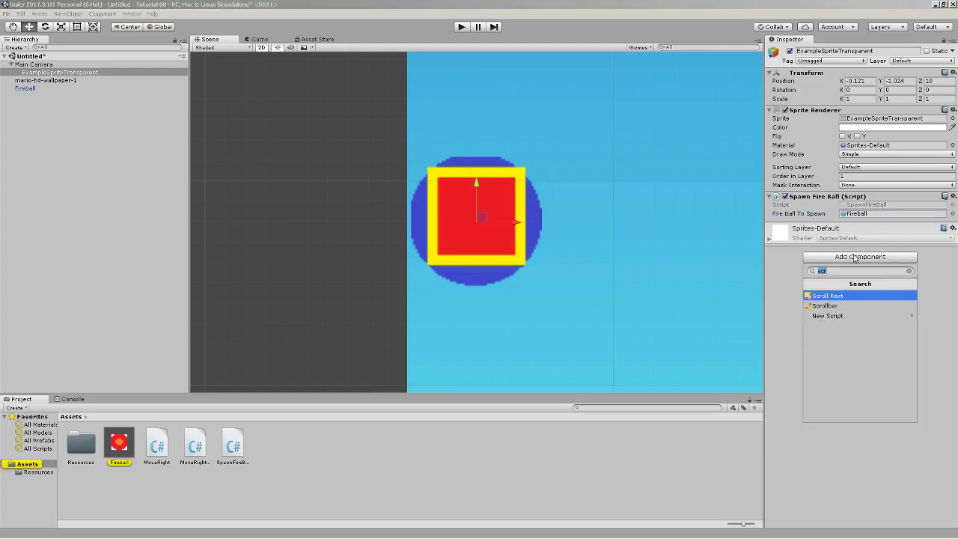
{"action": "type", "text": "new"}
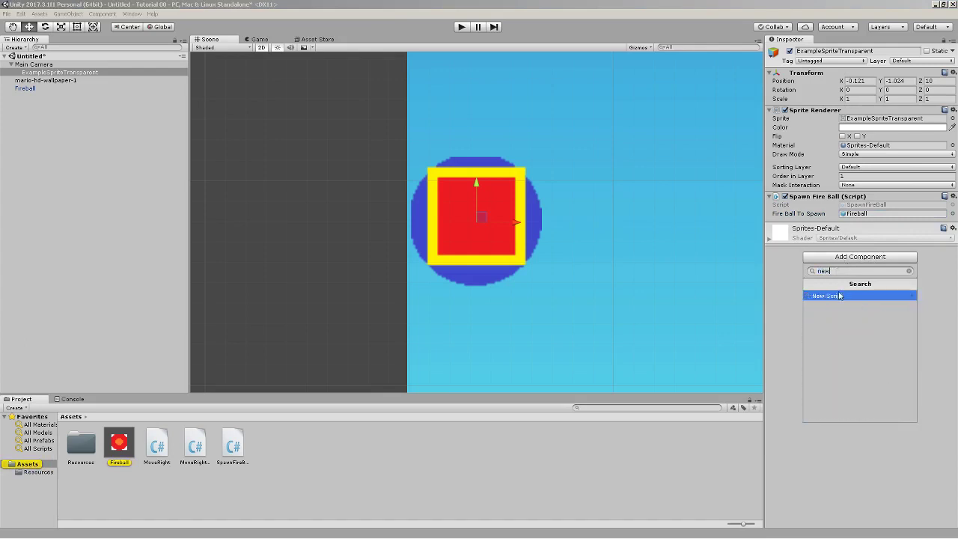
{"action": "left_click", "coordinate": [842, 294]}
{"action": "type", "text": "MoveM"}
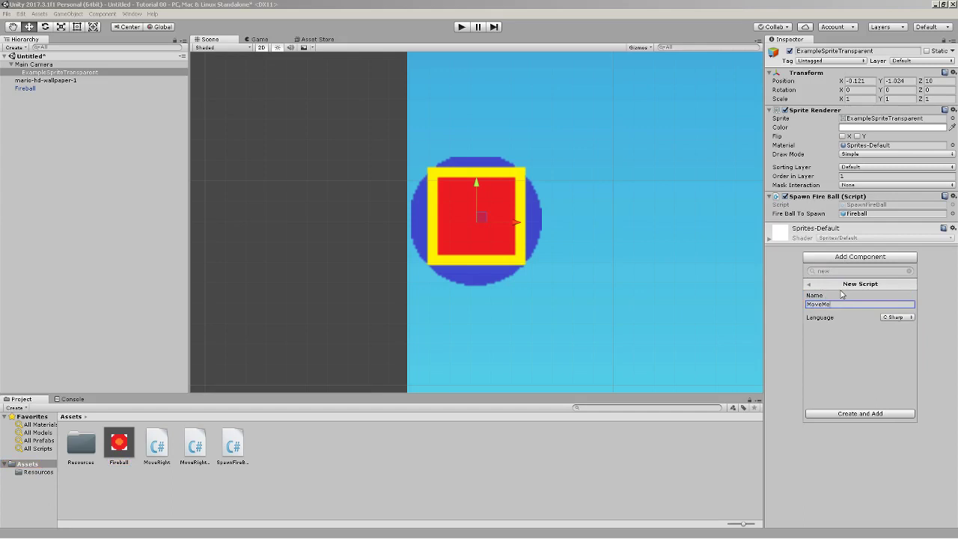
{"action": "type", "text": "ent"}
{"action": "key", "text": "Return"}
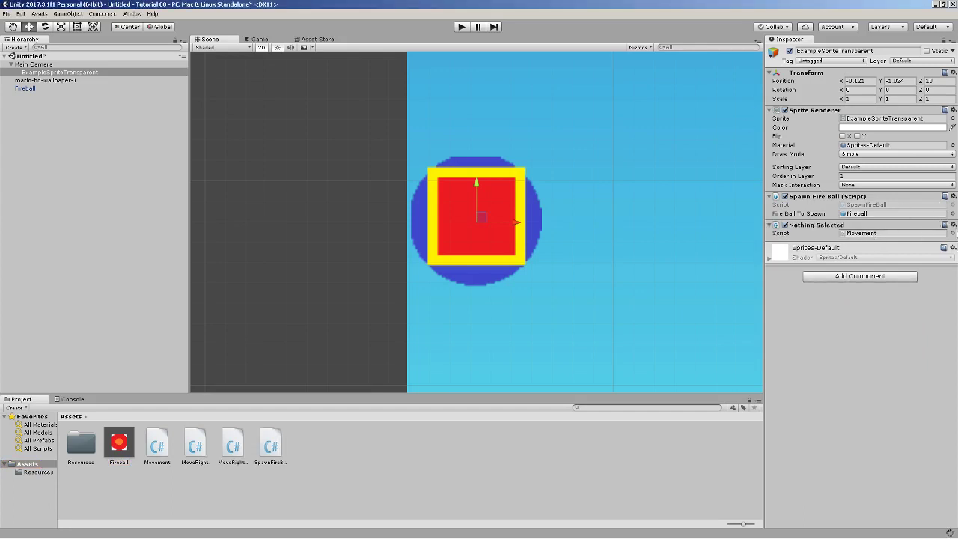
Open the Movement script for editing in Visual Studio and place the cursor in the empty Update body
{"action": "left_click", "coordinate": [953, 226]}
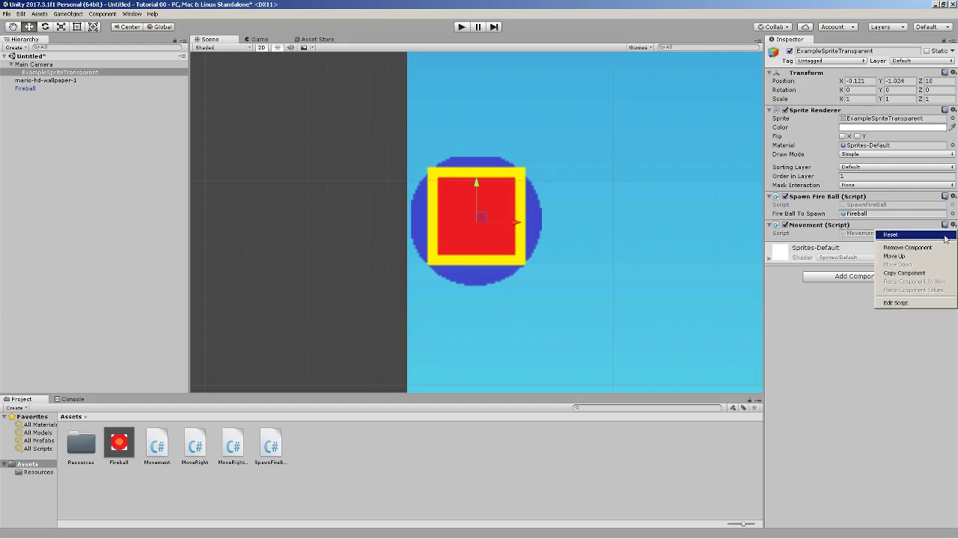
{"action": "left_click", "coordinate": [909, 302]}
{"action": "left_click", "coordinate": [127, 217]}
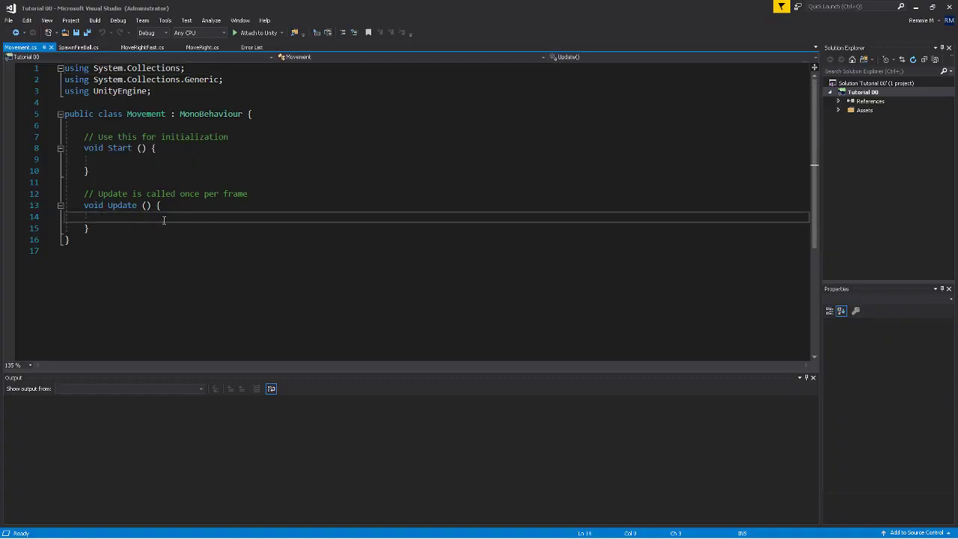
Start an if statement in Update that checks Input.GetKey
{"action": "type", "text": "if Ke"}
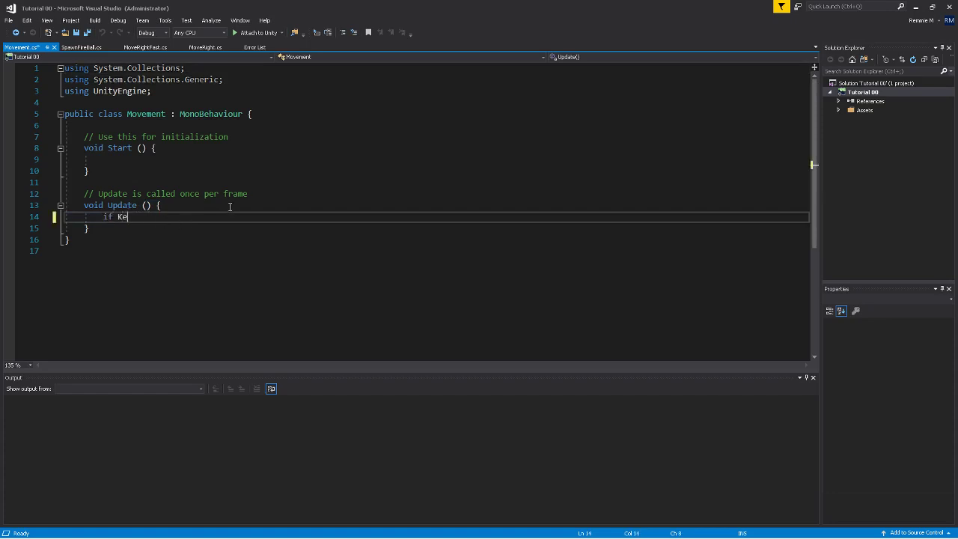
{"action": "key", "text": "BackSpace"}
{"action": "type", "text": "(key"}
{"action": "type", "text": "."}
{"action": "key", "text": "BackSpace"}
{"action": "key", "text": "BackSpace"}
{"action": "key", "text": "BackSpace"}
{"action": "key", "text": "BackSpace"}
{"action": "key", "text": "BackSpace"}
{"action": "key", "text": "BackSpace"}
{"action": "key", "text": "BackSpace"}
{"action": "key", "text": "BackSpace"}
{"action": "type", "text": "ui"}
{"action": "key", "text": "BackSpace"}
{"action": "key", "text": "BackSpace"}
{"action": "type", "text": "Input.key(key"}
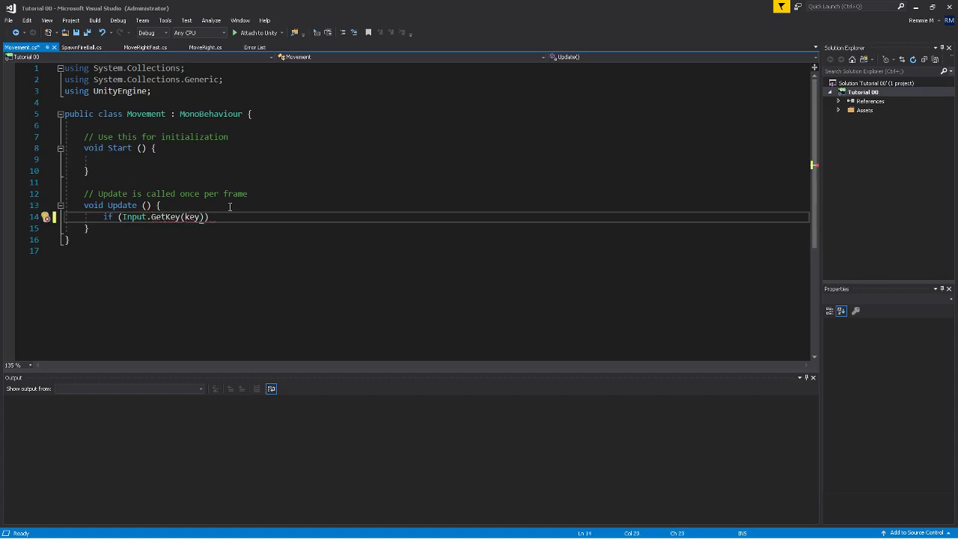
Complete the condition as if (Input.GetKey(KeyCode.UpArrow)) and open its code block
{"action": "type", "text": "."}
{"action": "key", "text": "BackSpace"}
{"action": "key", "text": "BackSpace"}
{"action": "key", "text": "BackSpace"}
{"action": "key", "text": "BackSpace"}
{"action": "key", "text": "BackSpace"}
{"action": "type", "text": "."}
{"action": "type", "text": "Any"}
{"action": "key", "text": "BackSpace"}
{"action": "key", "text": "BackSpace"}
{"action": "key", "text": "BackSpace"}
{"action": "key", "text": "BackSpace"}
{"action": "type", "text": "(keyCode.up)) {"}
{"action": "key", "text": "Return"}
Write this.transform.position.y += 2; inside the UpArrow block
{"action": "type", "text": "this.transform.position"}
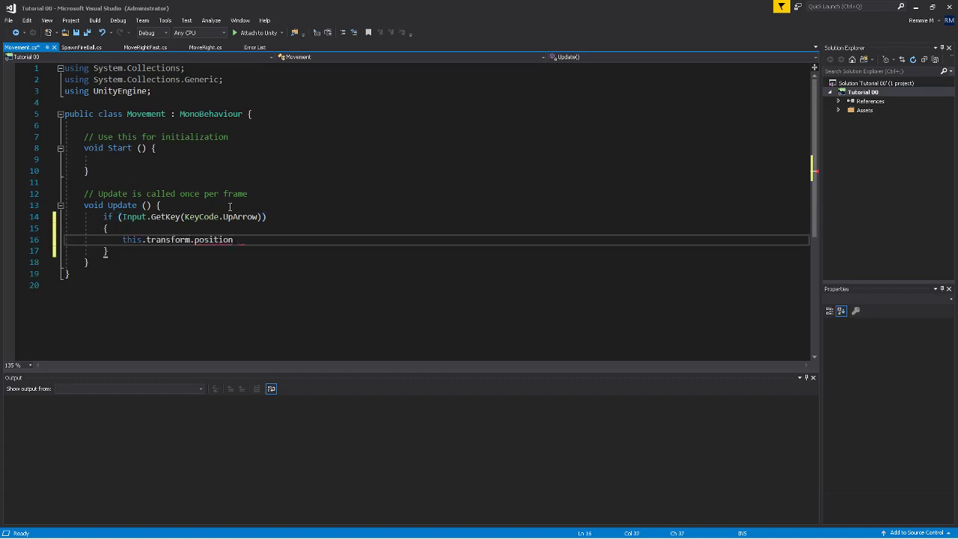
{"action": "key", "text": "BackSpace"}
{"action": "type", "text": ".y"}
{"action": "type", "text": " -="}
{"action": "type", "text": "= 2;"}
{"action": "left_click_drag", "start_coordinate": [122, 239], "coordinate": [270, 240]}
Declare var pos = this.transform.position; at the start of Update, above the UpArrow check
{"action": "left_click", "coordinate": [255, 209]}
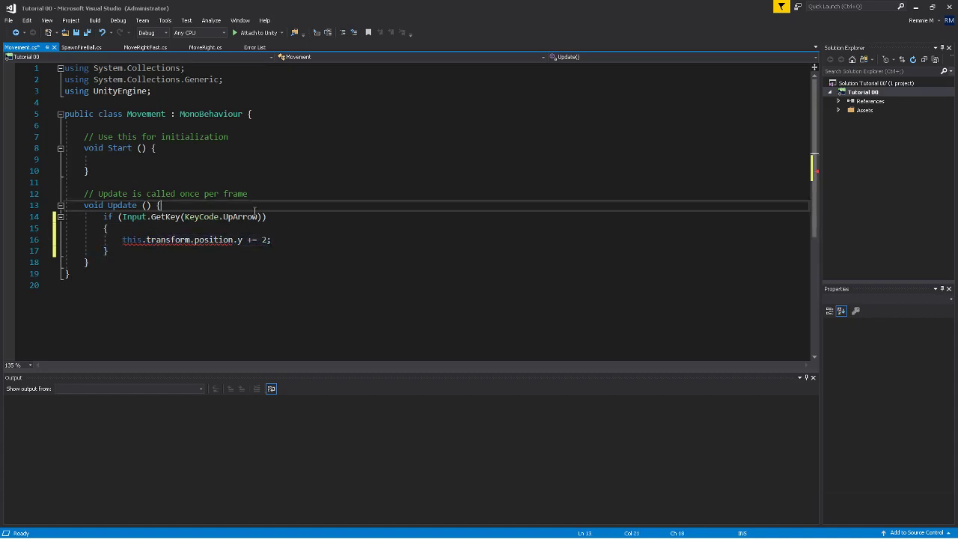
{"action": "key", "text": "Return"}
{"action": "type", "text": "var p"}
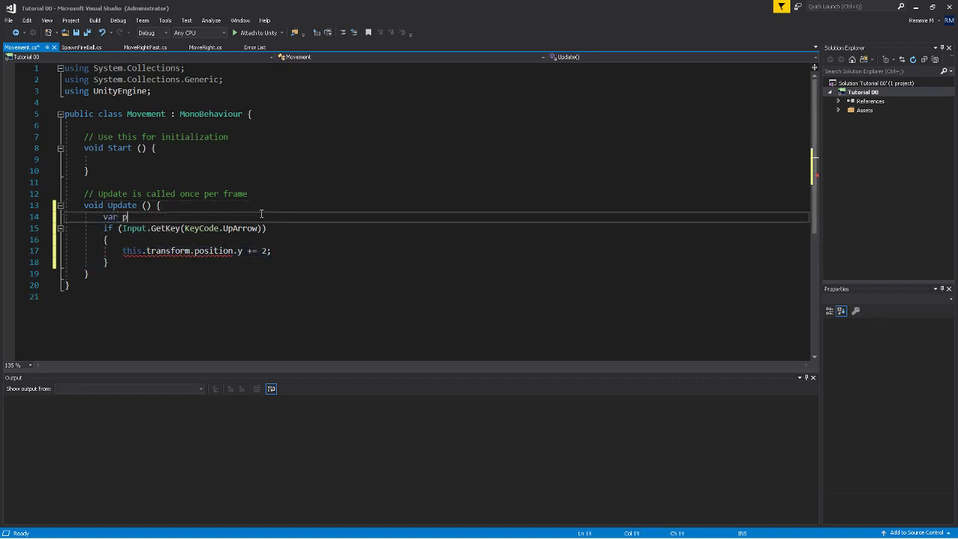
{"action": "type", "text": "os = this.transform.position;"}
Replace the statement in the UpArrow block with pos.y += 0.05;
{"action": "left_click_drag", "start_coordinate": [271, 250], "coordinate": [123, 252]}
{"action": "type", "text": "pos.y"}
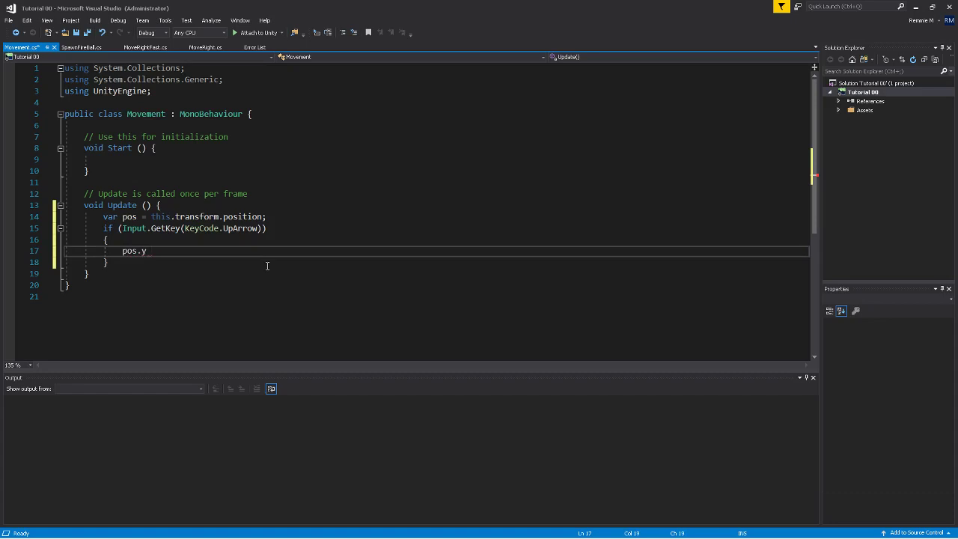
{"action": "type", "text": " + = 0."}
{"action": "key", "text": "BackSpace"}
{"action": "type", "text": "05;"}
{"action": "key", "text": "Down"}
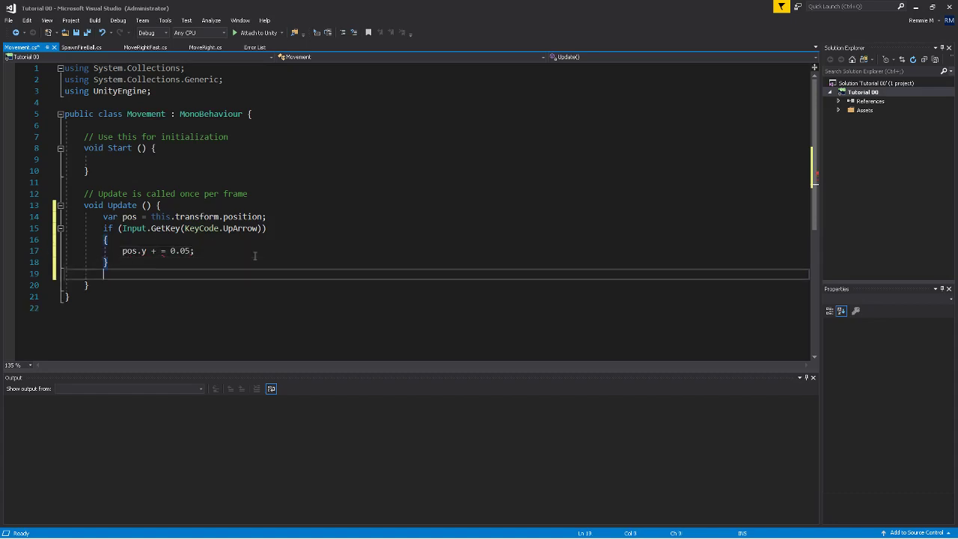
{"action": "key", "text": "Return"}
{"action": "left_click", "coordinate": [156, 251]}
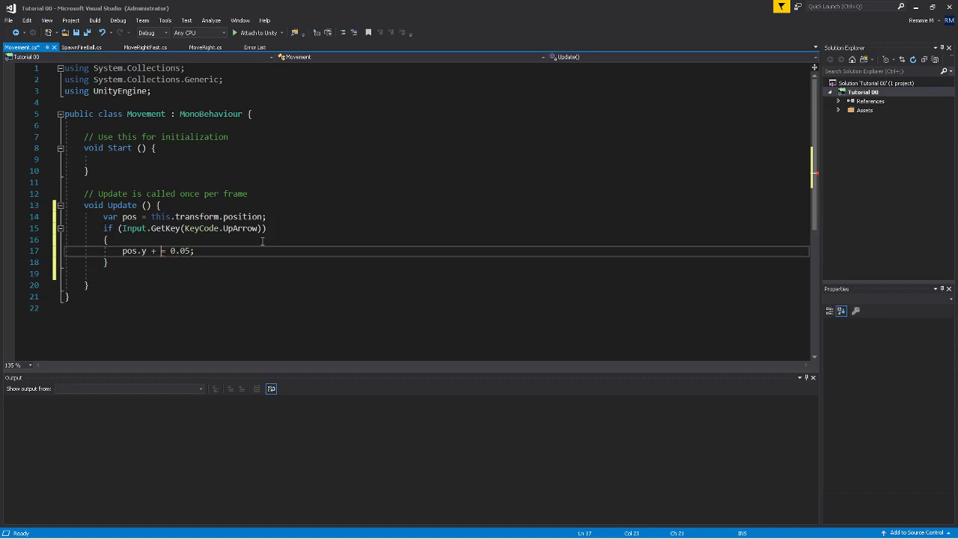
{"action": "key", "text": "BackSpace"}
Add if (Input.GetKey(KeyCode.DownArrow)) below the UpArrow block and open its code block
{"action": "left_click", "coordinate": [170, 267]}
{"action": "key", "text": "Return"}
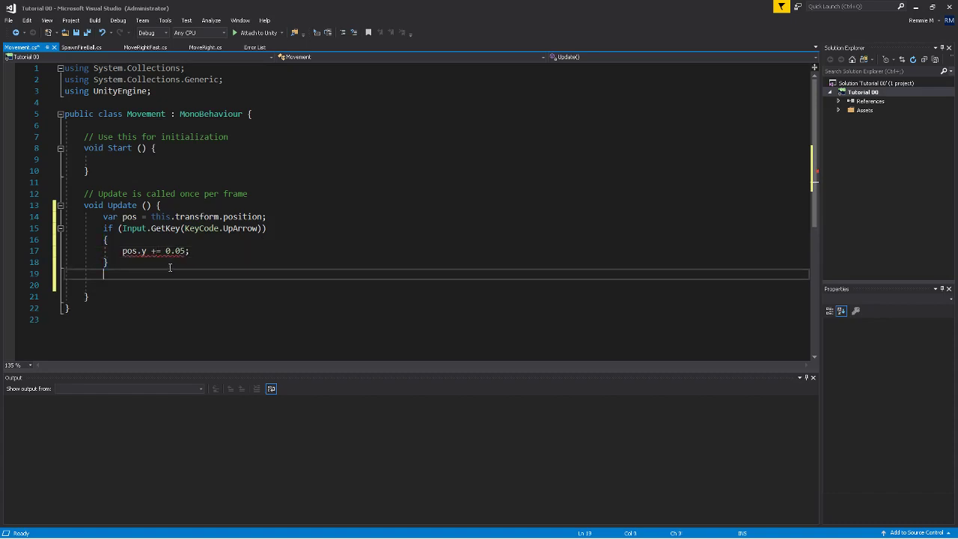
{"action": "type", "text": "if (input.Get"}
{"action": "key", "text": "BackSpace"}
{"action": "key", "text": "BackSpace"}
{"action": "key", "text": "BackSpace"}
{"action": "type", "text": "getkey(kE"}
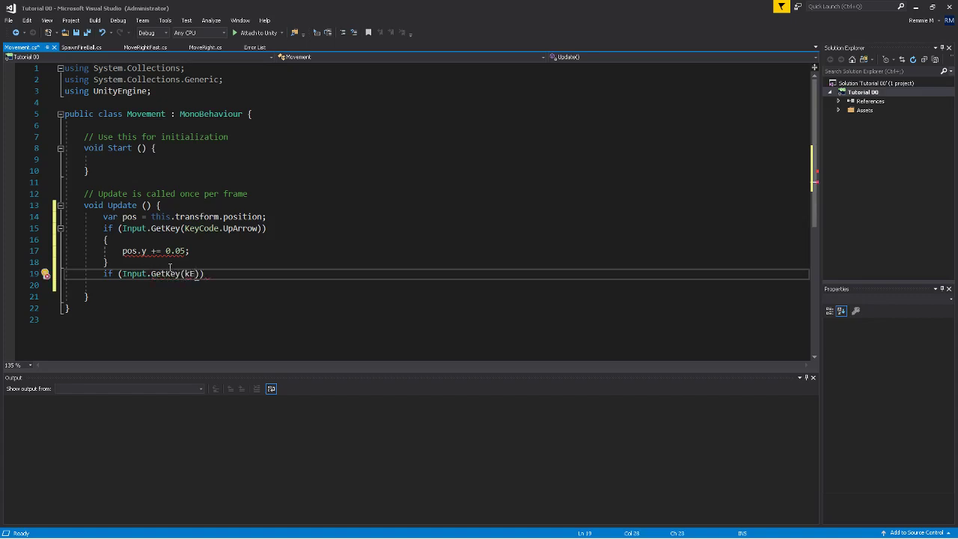
{"action": "type", "text": ".down"}
{"action": "key", "text": "Tab"}
{"action": "type", "text": ")"}
{"action": "key", "text": "Return"}
{"action": "type", "text": "{"}
{"action": "key", "text": "Return"}
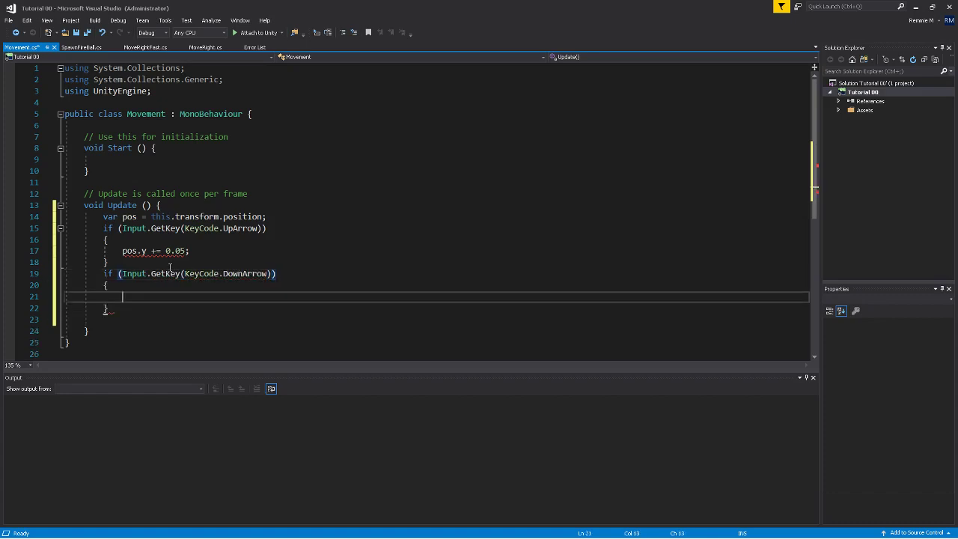
Write pos.y -= 0.05f; in the DownArrow block and add the f suffix to 0.05 in the UpArrow block
{"action": "type", "text": "pos.y -= 0.05;"}
{"action": "key", "text": "Down"}
{"action": "left_click", "coordinate": [156, 297]}
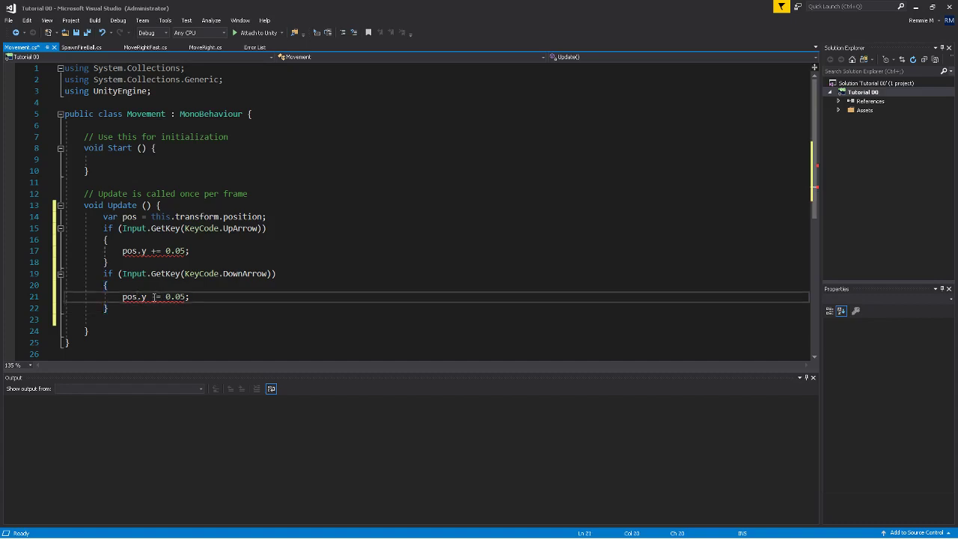
{"action": "type", "text": "f"}
{"action": "key", "text": "Up"}
{"action": "key", "text": "Up"}
{"action": "key", "text": "Up"}
{"action": "key", "text": "Up"}
{"action": "type", "text": "f"}
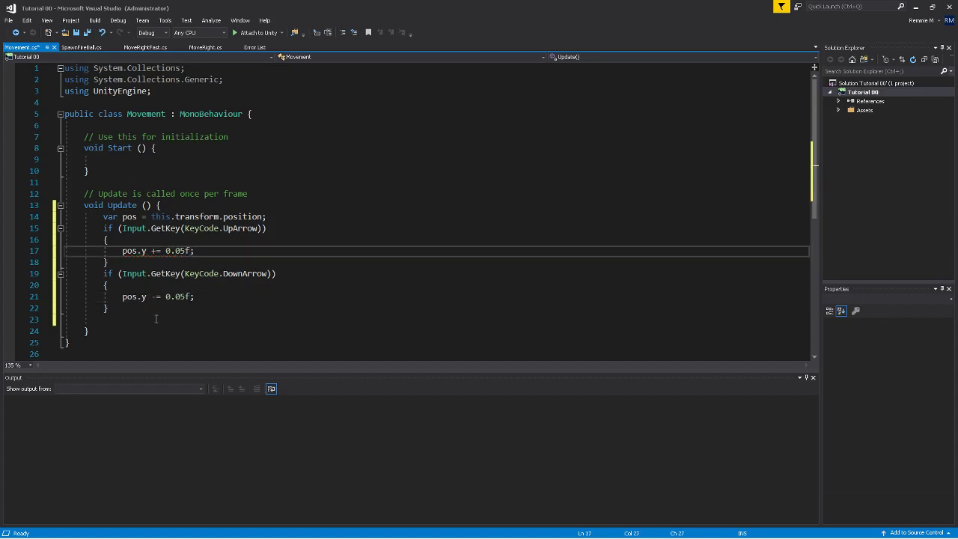
Assign this.transform.position = pos; after the DownArrow block and save all the files
{"action": "left_click", "coordinate": [228, 307]}
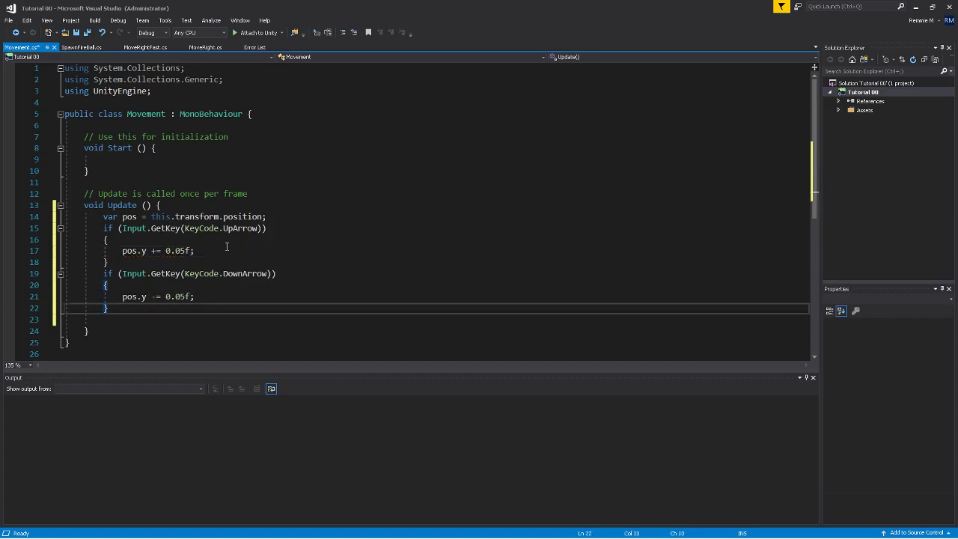
{"action": "key", "text": "Return"}
{"action": "type", "text": "po"}
{"action": "key", "text": "BackSpace"}
{"action": "key", "text": "BackSpace"}
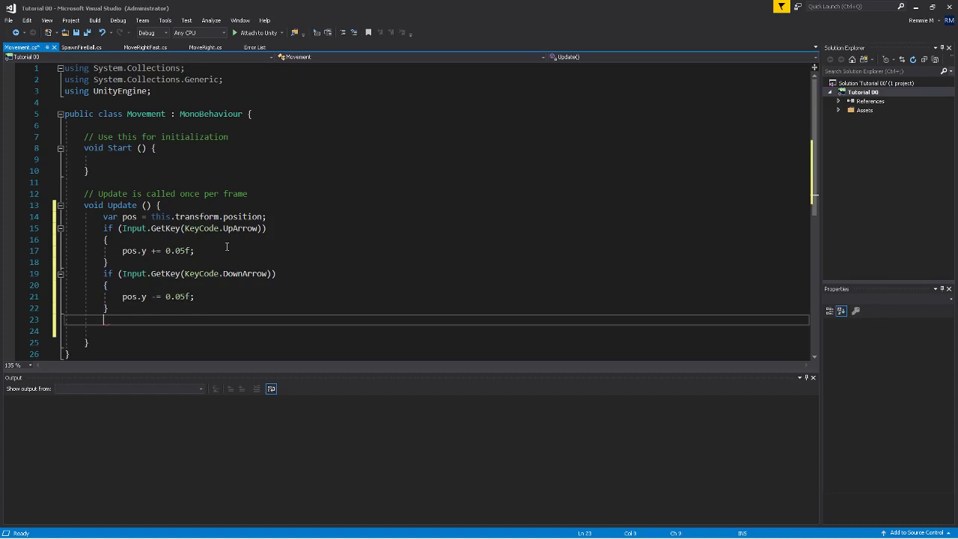
{"action": "type", "text": "this.transform.position = pos;"}
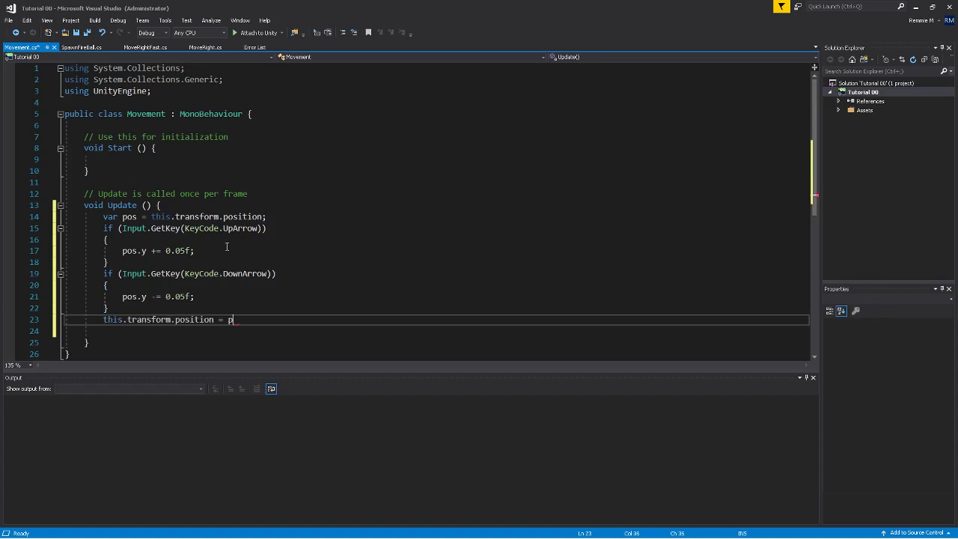
{"action": "left_click", "coordinate": [88, 33]}
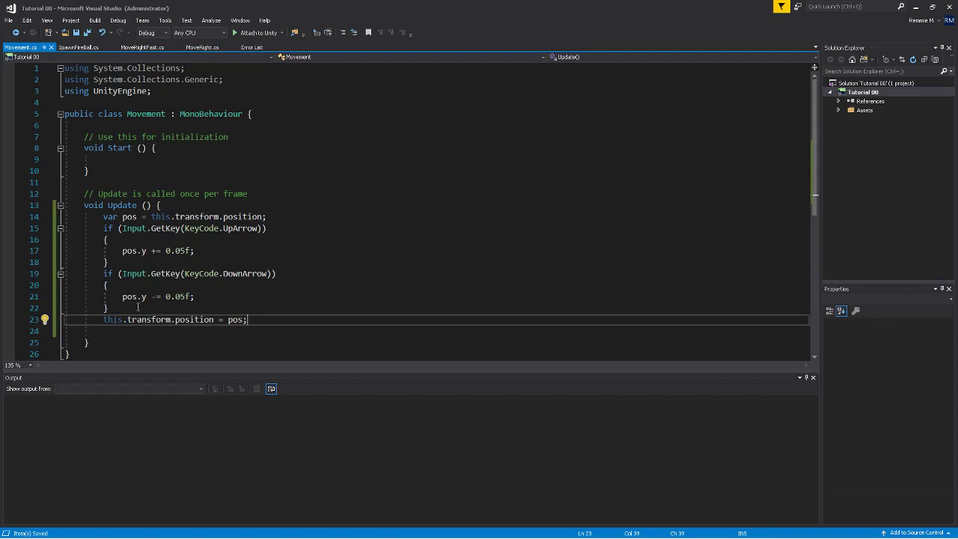
Switch to Unity and play the scene, testing the sprite's up and down movement while Fireballs spawn, and stop play mode
{"action": "scroll", "coordinate": [200, 187], "scroll_direction": "down", "scroll_amount": 5}
{"action": "scroll", "coordinate": [197, 181], "scroll_direction": "up", "scroll_amount": 5}
{"action": "key", "text": "alt+Tab"}
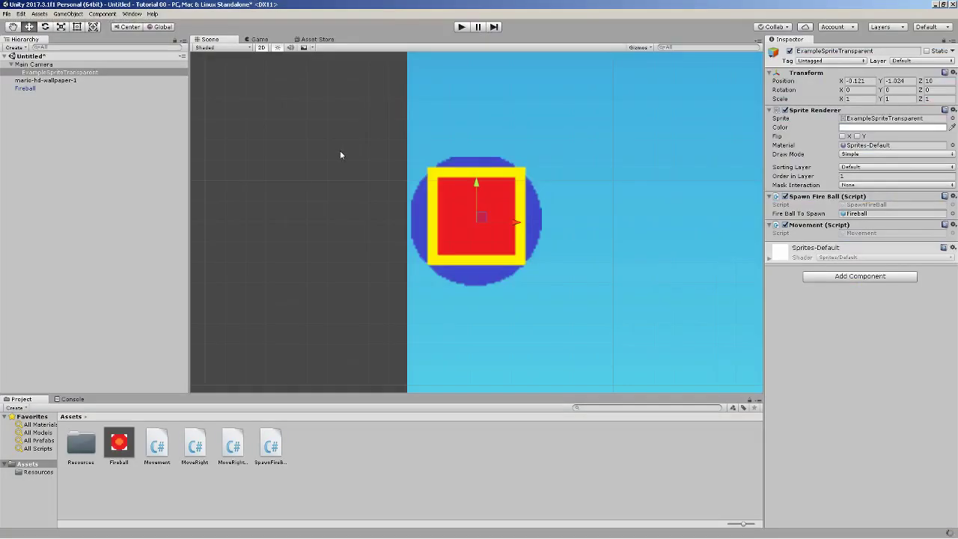
{"action": "left_click", "coordinate": [463, 27]}
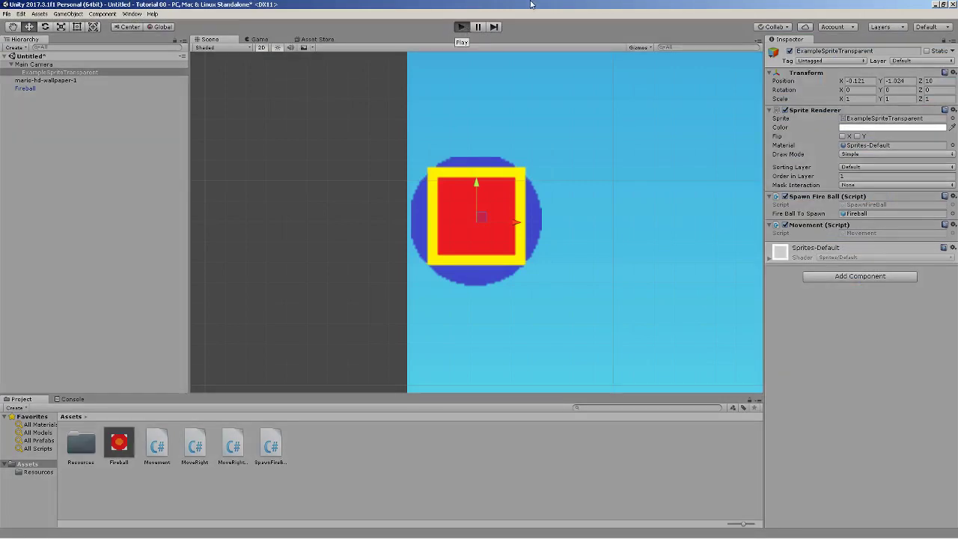
{"action": "key", "text": "Down"}
{"action": "key", "text": "space"}
{"action": "key", "text": "space"}
{"action": "key", "text": "space"}
{"action": "key", "text": "space"}
{"action": "key", "text": "space"}
{"action": "key", "text": "space"}
{"action": "key", "text": "space"}
{"action": "key", "text": "space"}
{"action": "key", "text": "space"}
{"action": "key", "text": "space"}
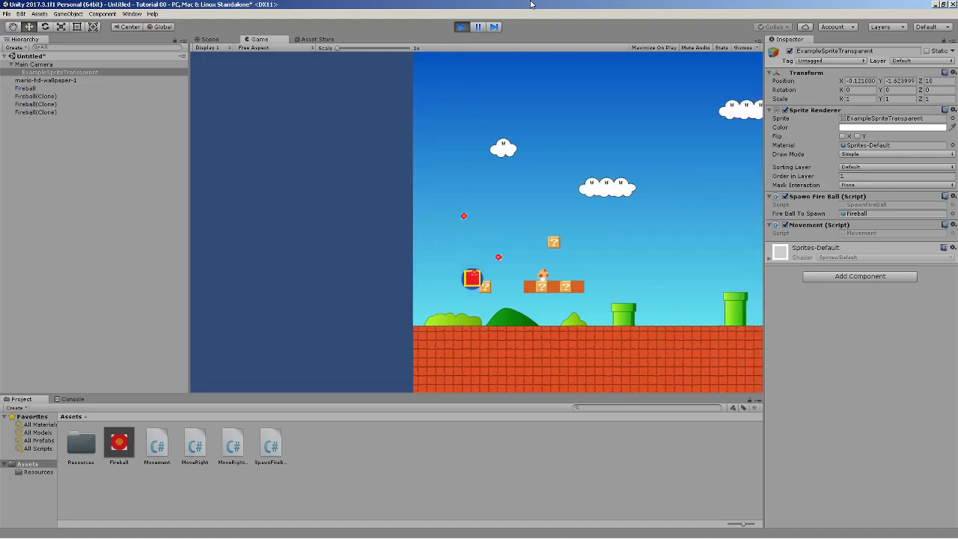
{"action": "key", "text": "Up"}
{"action": "key", "text": "space"}
{"action": "key", "text": "space"}
{"action": "key", "text": "space"}
{"action": "key", "text": "space"}
{"action": "key", "text": "space"}
{"action": "key", "text": "space"}
{"action": "key", "text": "space"}
{"action": "key", "text": "space"}
{"action": "key", "text": "space"}
{"action": "key", "text": "space"}
{"action": "key", "text": "space"}
{"action": "key", "text": "space"}
{"action": "key", "text": "space"}
{"action": "key", "text": "space"}
{"action": "key", "text": "space"}
{"action": "key", "text": "space"}
{"action": "key", "text": "space"}
{"action": "key", "text": "space"}
{"action": "key", "text": "space"}
{"action": "key", "text": "space"}
{"action": "key", "text": "Down"}
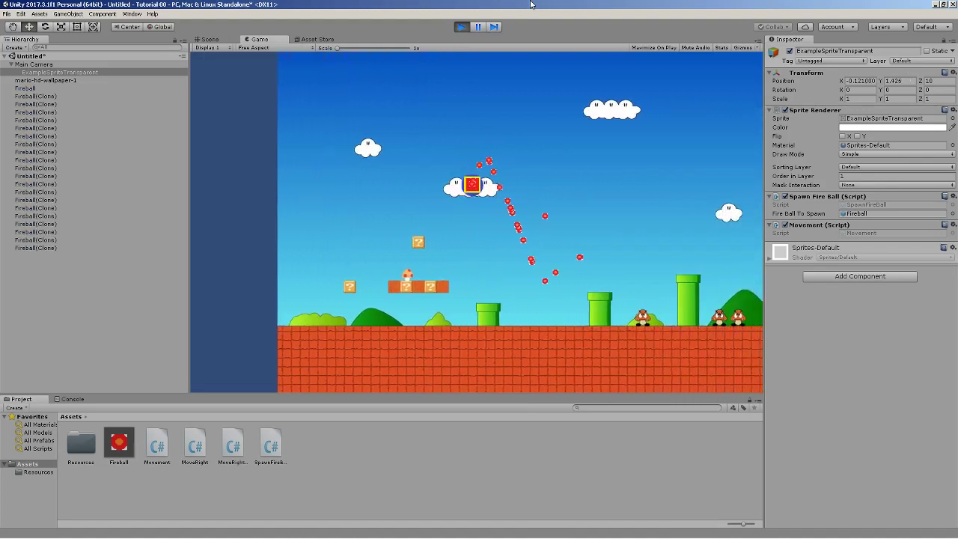
{"action": "key", "text": "space"}
{"action": "key", "text": "space"}
{"action": "key", "text": "space"}
{"action": "key", "text": "space"}
{"action": "key", "text": "space"}
{"action": "key", "text": "space"}
{"action": "key", "text": "space"}
{"action": "key", "text": "space"}
{"action": "key", "text": "space"}
{"action": "key", "text": "space"}
{"action": "key", "text": "space"}
{"action": "key", "text": "space"}
{"action": "key", "text": "Up"}
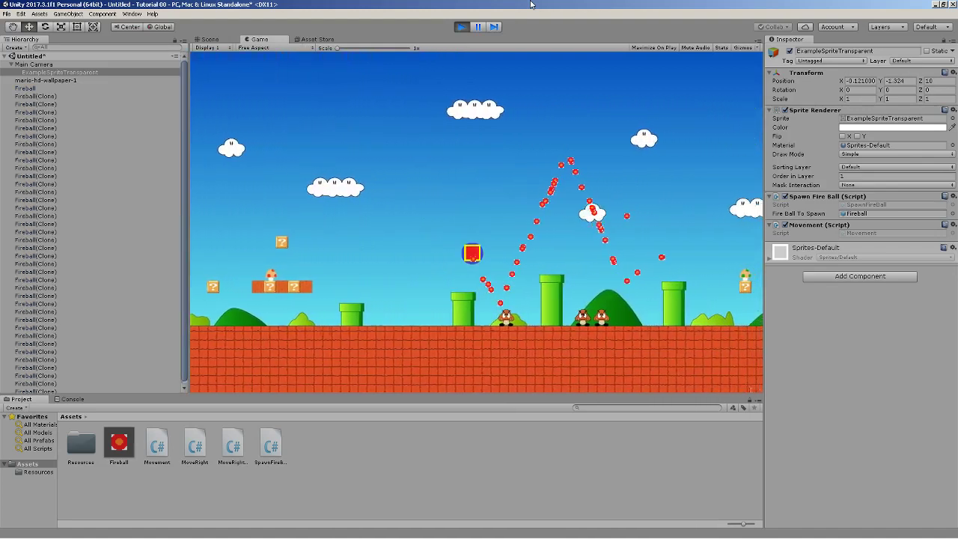
{"action": "key", "text": "space"}
{"action": "key", "text": "space"}
{"action": "key", "text": "space"}
{"action": "key", "text": "space"}
{"action": "key", "text": "space"}
{"action": "key", "text": "space"}
{"action": "key", "text": "space"}
{"action": "key", "text": "space"}
{"action": "key", "text": "space"}
{"action": "key", "text": "space"}
{"action": "key", "text": "space"}
{"action": "key", "text": "space"}
{"action": "key", "text": "space"}
{"action": "key", "text": "space"}
{"action": "key", "text": "space"}
{"action": "key", "text": "space"}
{"action": "key", "text": "Down"}
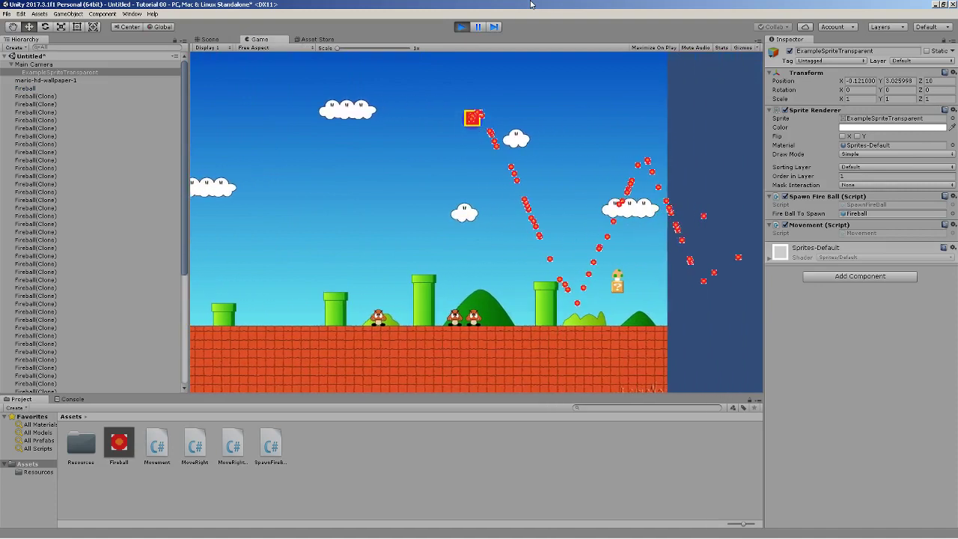
{"action": "key", "text": "space"}
{"action": "key", "text": "space"}
{"action": "key", "text": "space"}
{"action": "key", "text": "space"}
{"action": "key", "text": "space"}
{"action": "key", "text": "space"}
{"action": "key", "text": "space"}
{"action": "key", "text": "space"}
{"action": "key", "text": "space"}
{"action": "key", "text": "space"}
{"action": "key", "text": "space"}
{"action": "key", "text": "space"}
{"action": "key", "text": "space"}
{"action": "key", "text": "space"}
{"action": "key", "text": "space"}
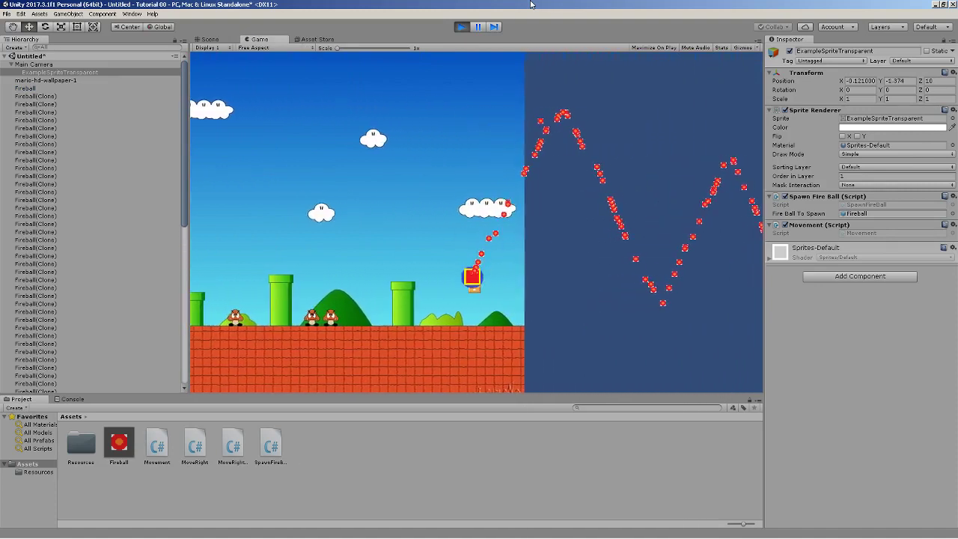
{"action": "key", "text": "Up"}
{"action": "key", "text": "Up"}
{"action": "key", "text": "space"}
{"action": "key", "text": "space"}
{"action": "key", "text": "space"}
{"action": "key", "text": "space"}
{"action": "key", "text": "space"}
{"action": "key", "text": "space"}
{"action": "key", "text": "space"}
{"action": "key", "text": "space"}
{"action": "key", "text": "space"}
{"action": "key", "text": "space"}
{"action": "key", "text": "space"}
{"action": "key", "text": "space"}
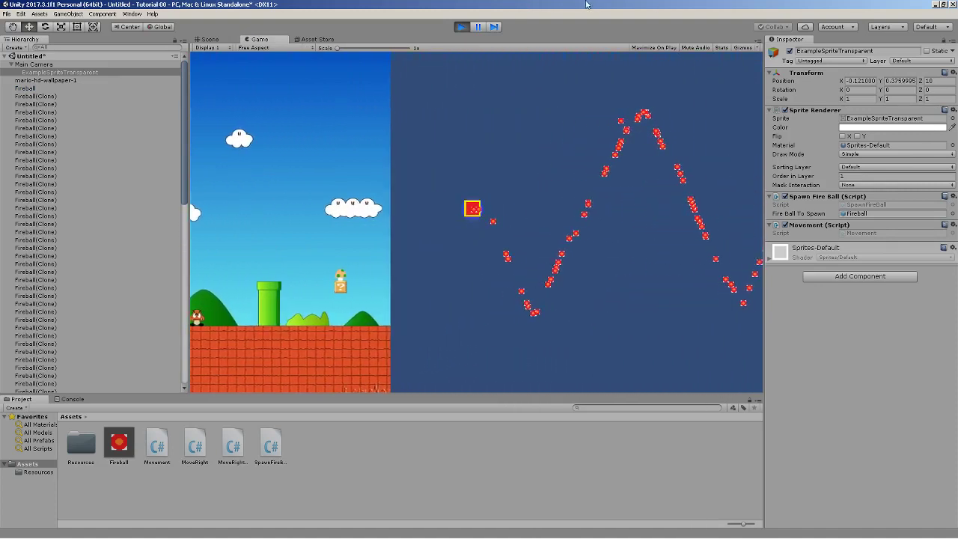
{"action": "left_click", "coordinate": [462, 26]}
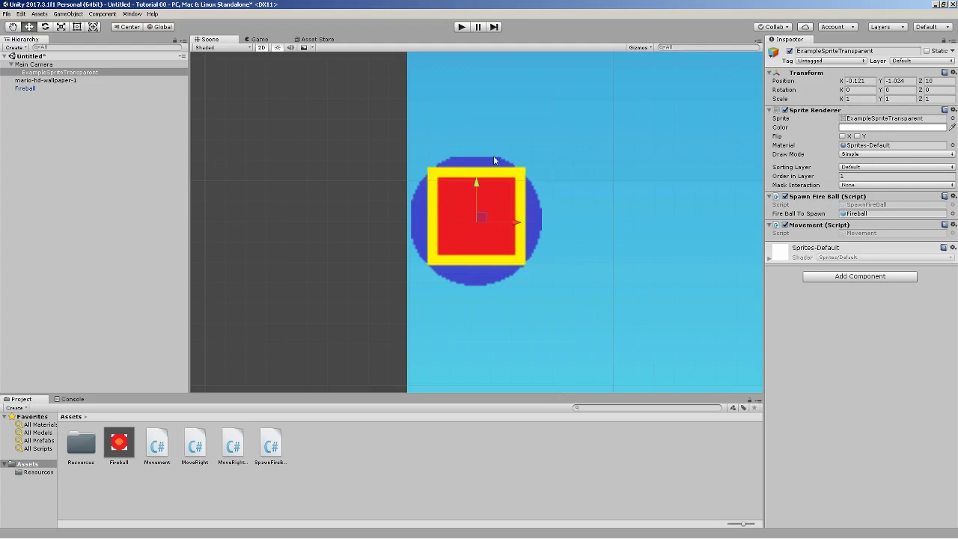
Look over the Unity Object.Instantiate documentation in Chrome, reload it, collapse the UnityEngine list in the Scripting API tree, and return to Unity
{"action": "mouse_move", "coordinate": [694, 524]}
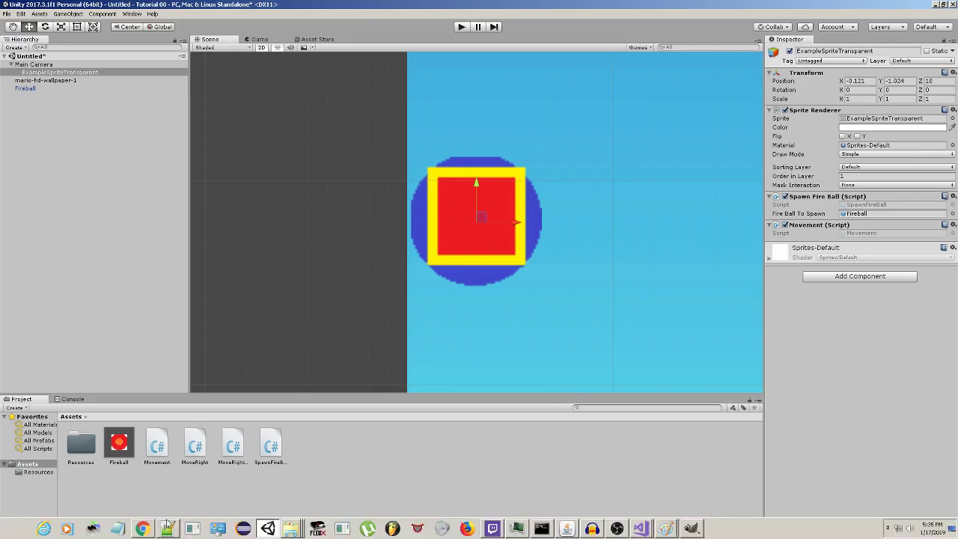
{"action": "left_click", "coordinate": [143, 528]}
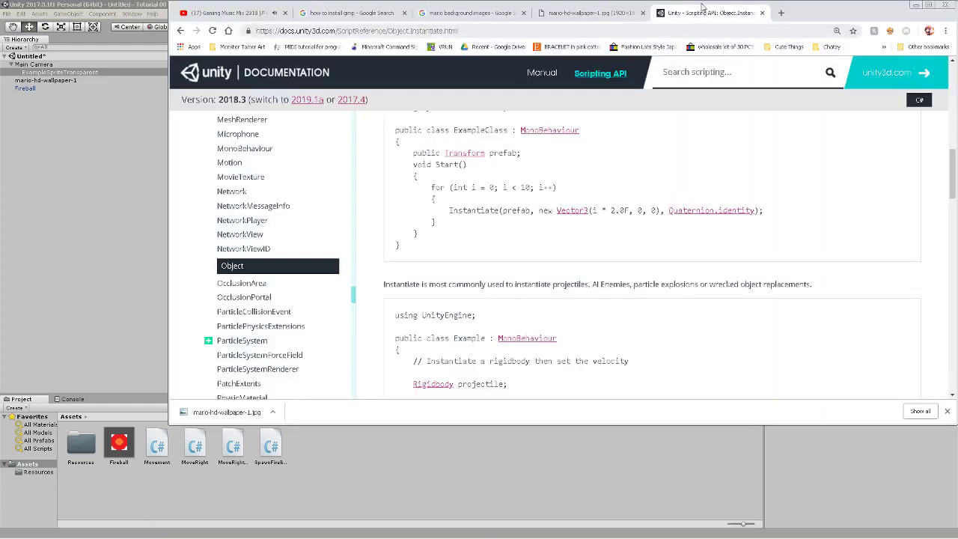
{"action": "scroll", "coordinate": [314, 111], "scroll_direction": "up", "scroll_amount": 5}
{"action": "left_click", "coordinate": [212, 30]}
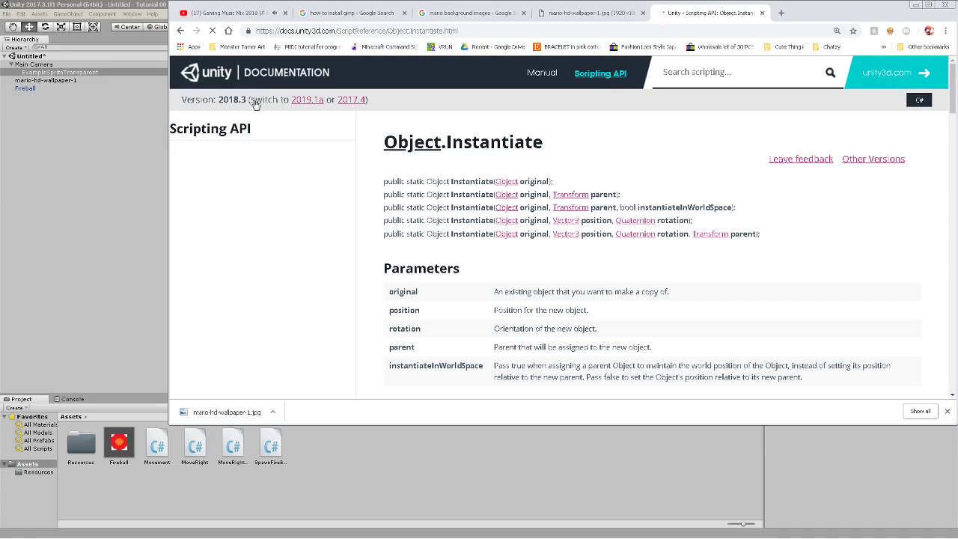
{"action": "scroll", "coordinate": [577, 141], "scroll_direction": "down", "scroll_amount": 10}
{"action": "scroll", "coordinate": [479, 209], "scroll_direction": "up", "scroll_amount": 10}
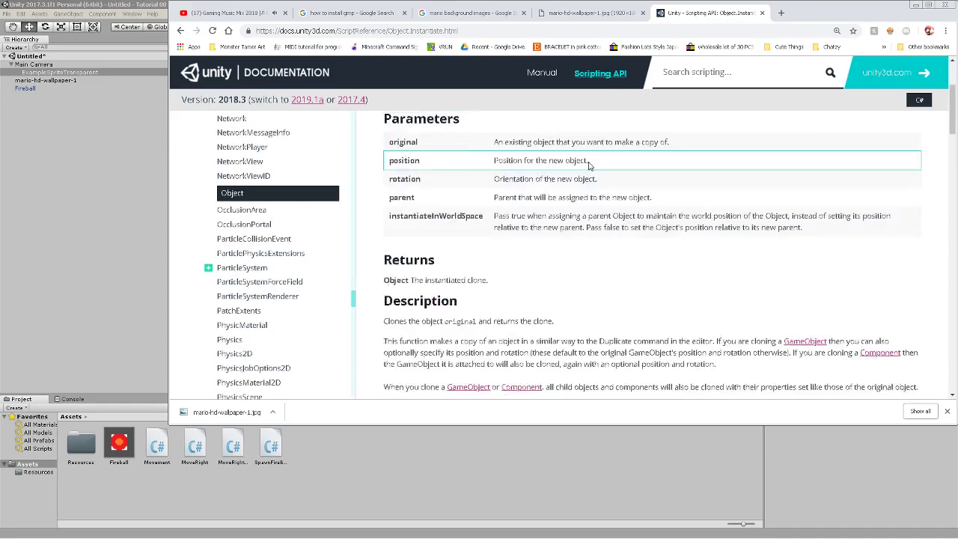
{"action": "scroll", "coordinate": [315, 222], "scroll_direction": "up", "scroll_amount": 20}
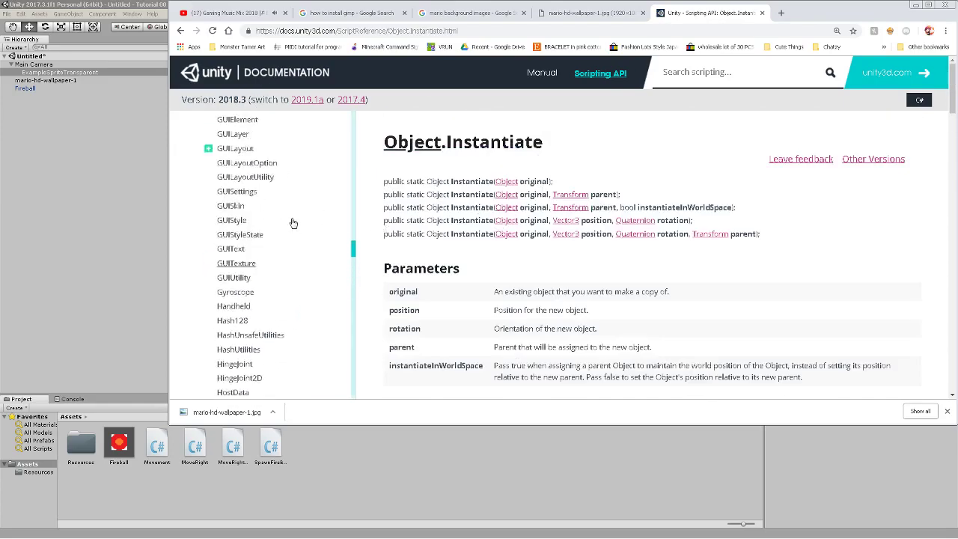
{"action": "scroll", "coordinate": [295, 222], "scroll_direction": "up", "scroll_amount": 20}
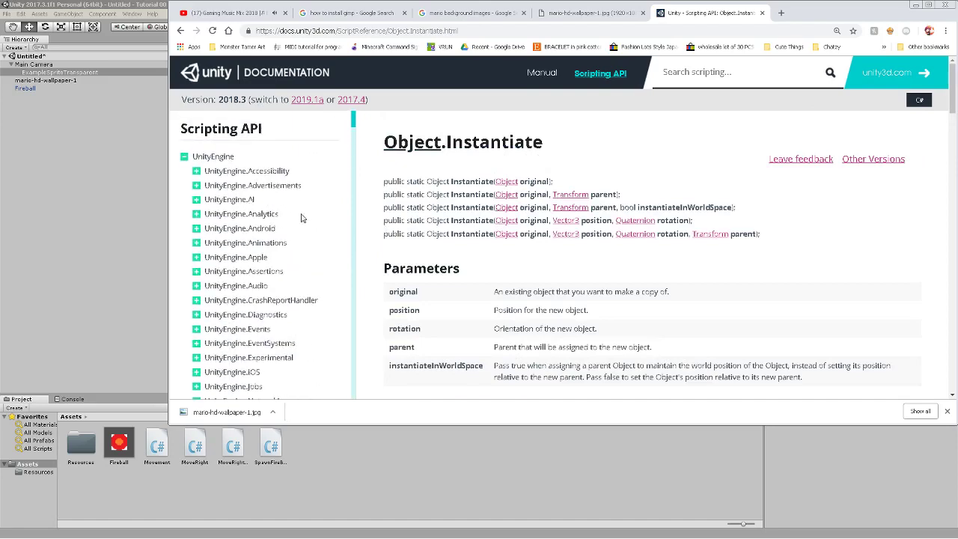
{"action": "left_click", "coordinate": [184, 156]}
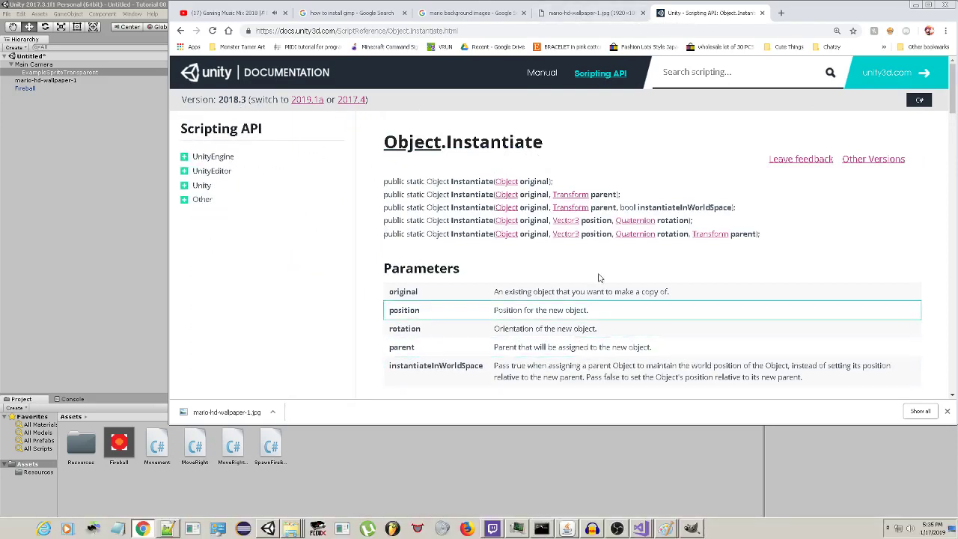
{"action": "mouse_move", "coordinate": [454, 515]}
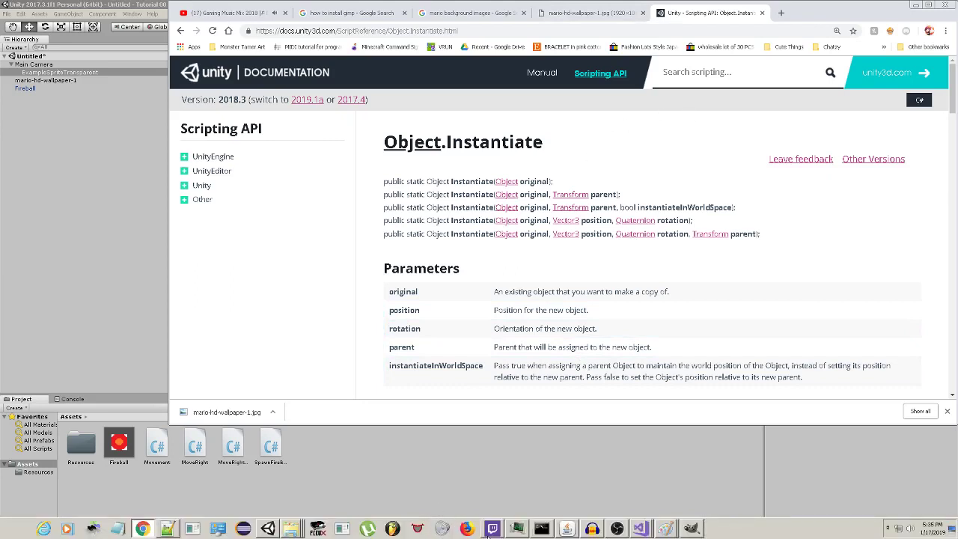
{"action": "left_click", "coordinate": [72, 308]}
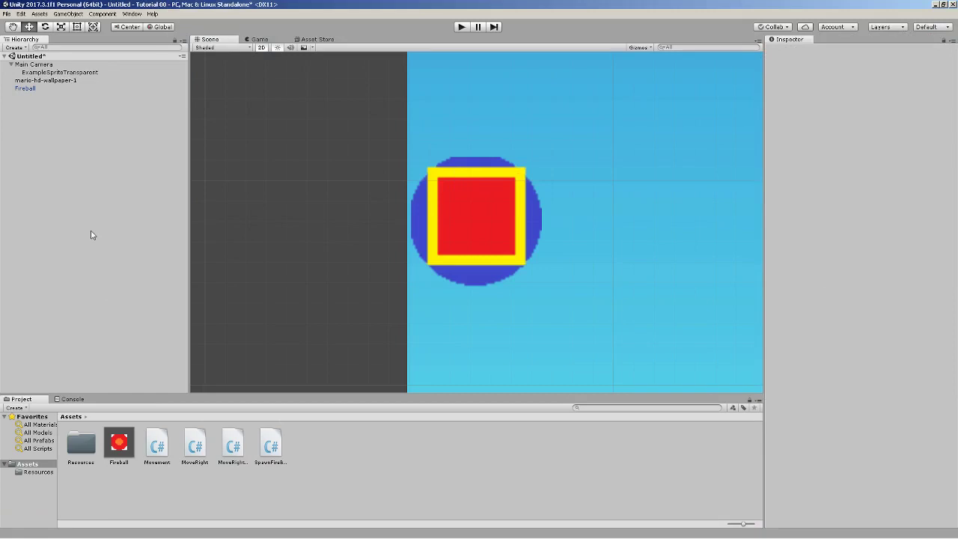
{"action": "mouse_move", "coordinate": [300, 537]}
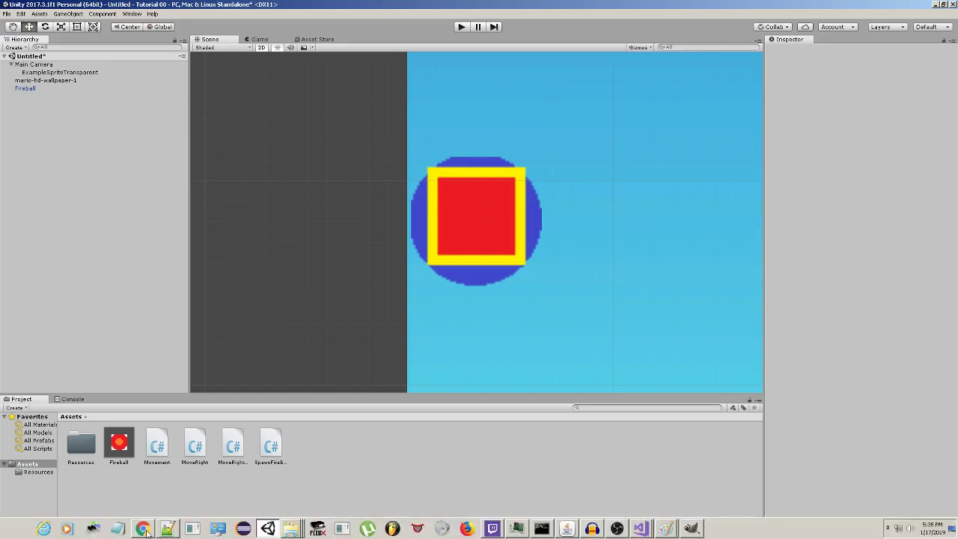
{"action": "left_click", "coordinate": [618, 530]}
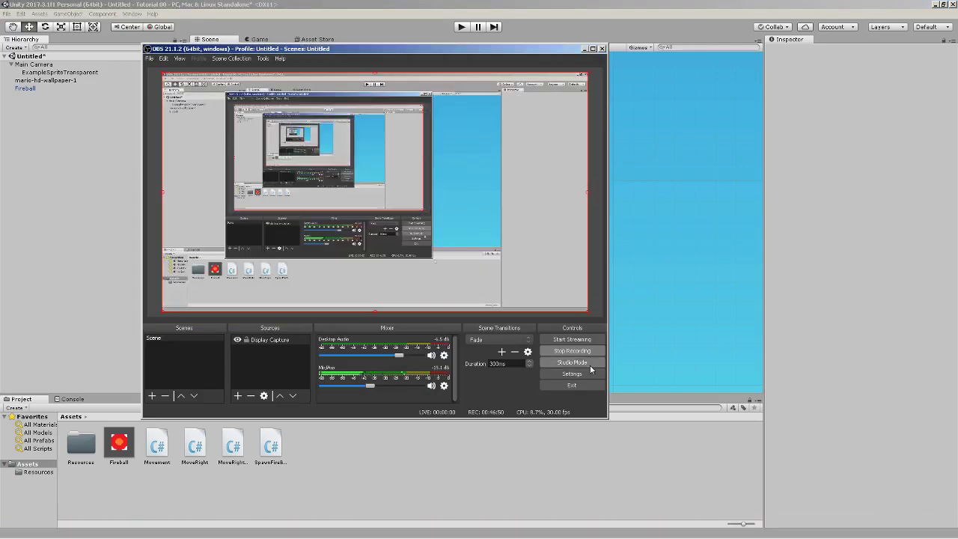